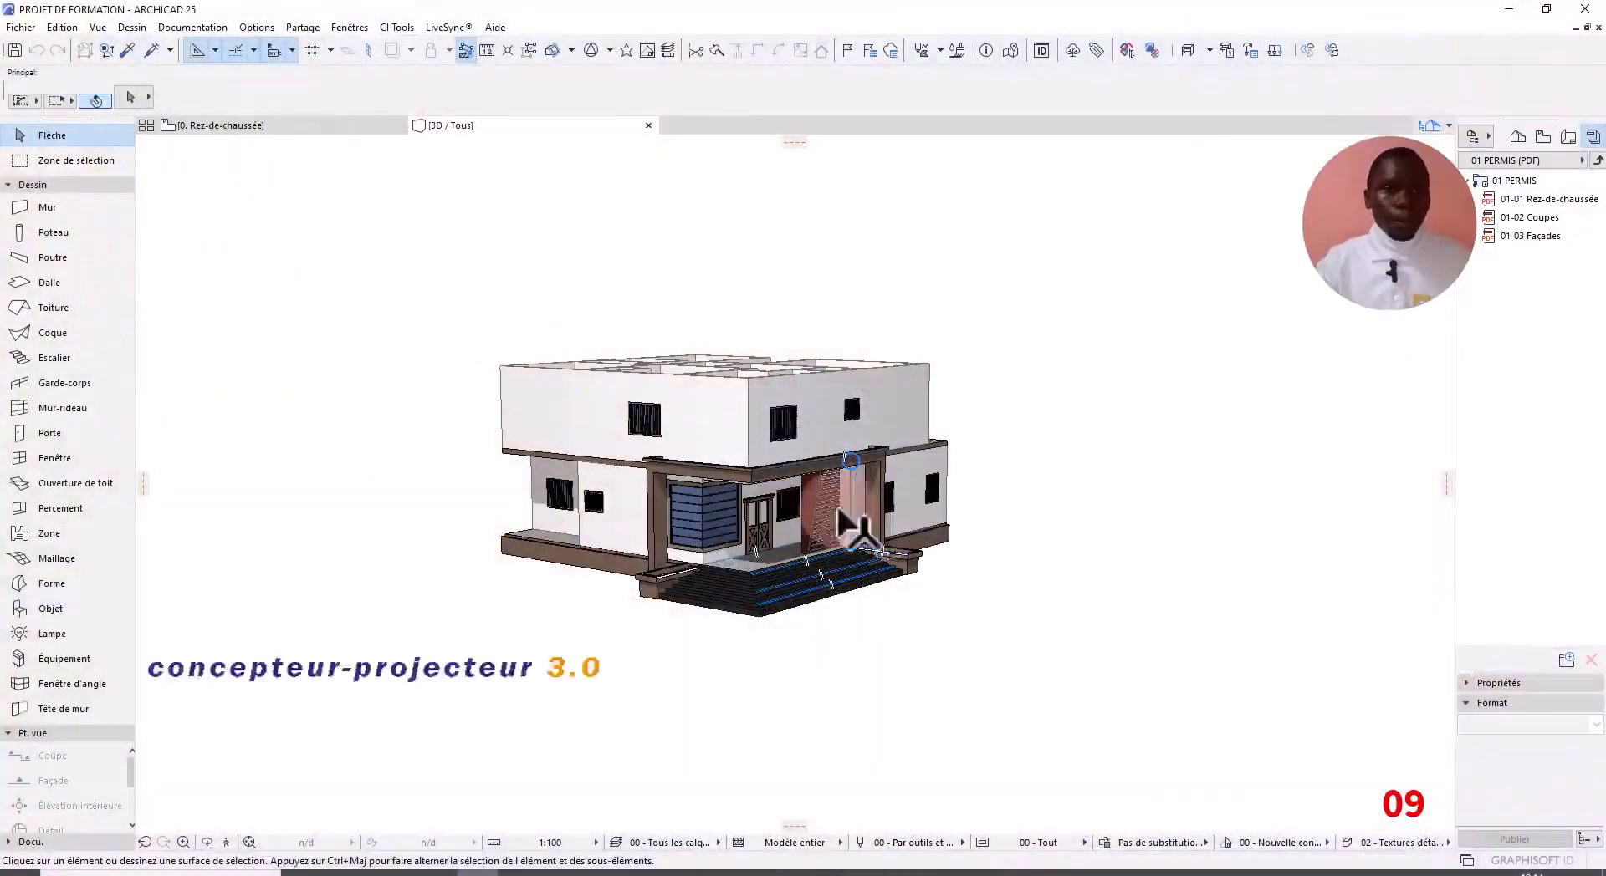
Step: Examine the house model in 3D from its entrance side and from above
scroll(895, 512, "down", 3)
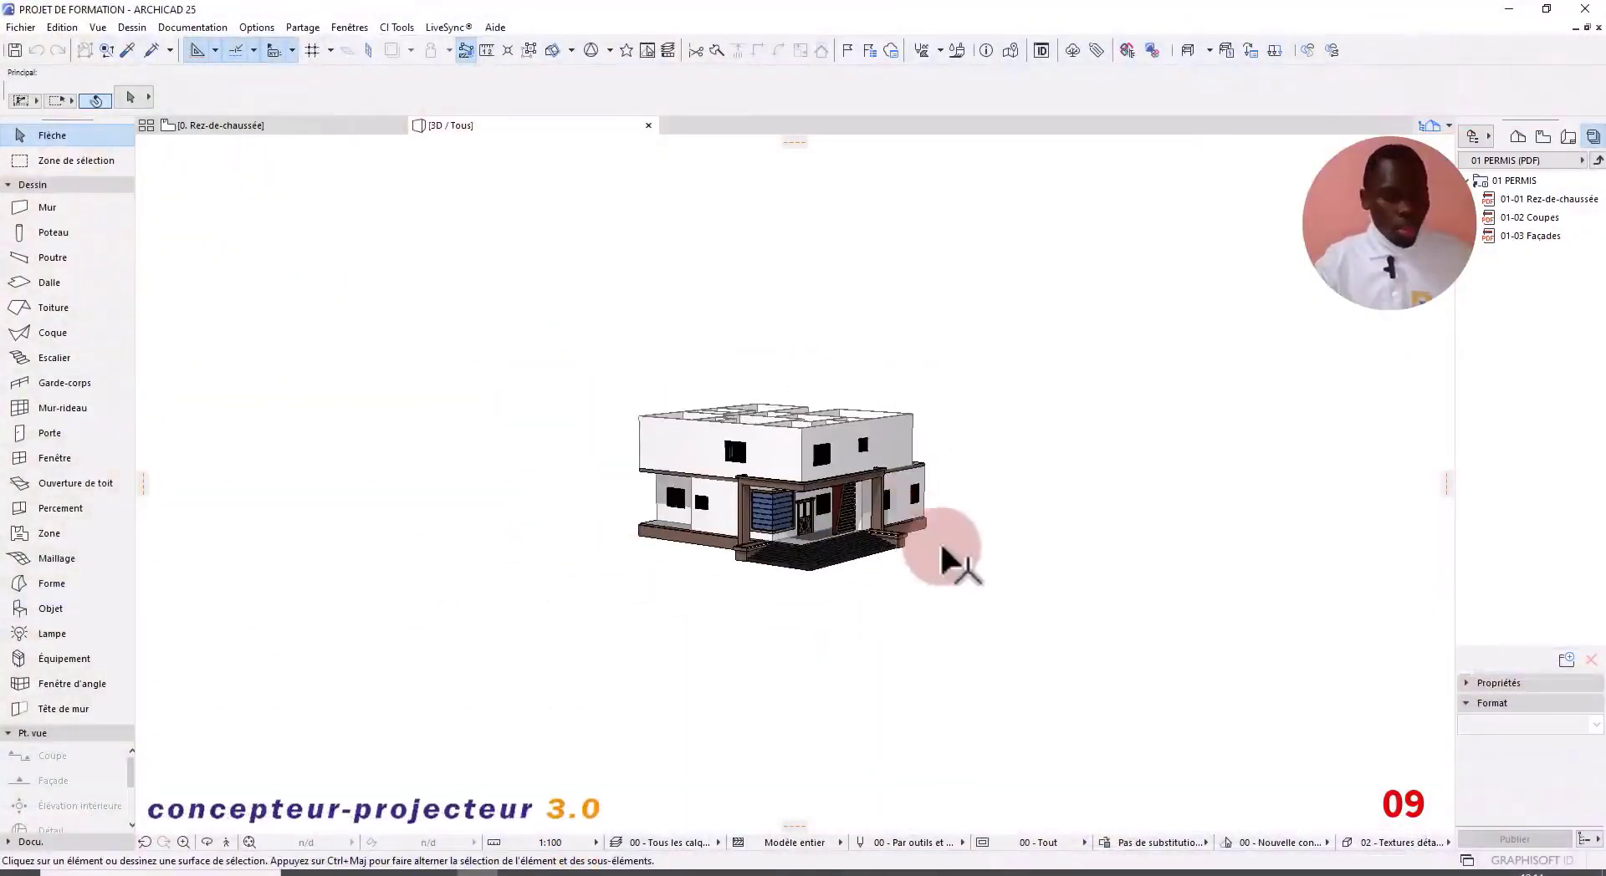
middle_click_drag(945, 561, 519, 717, "shift")
scroll(878, 569, "up", 5)
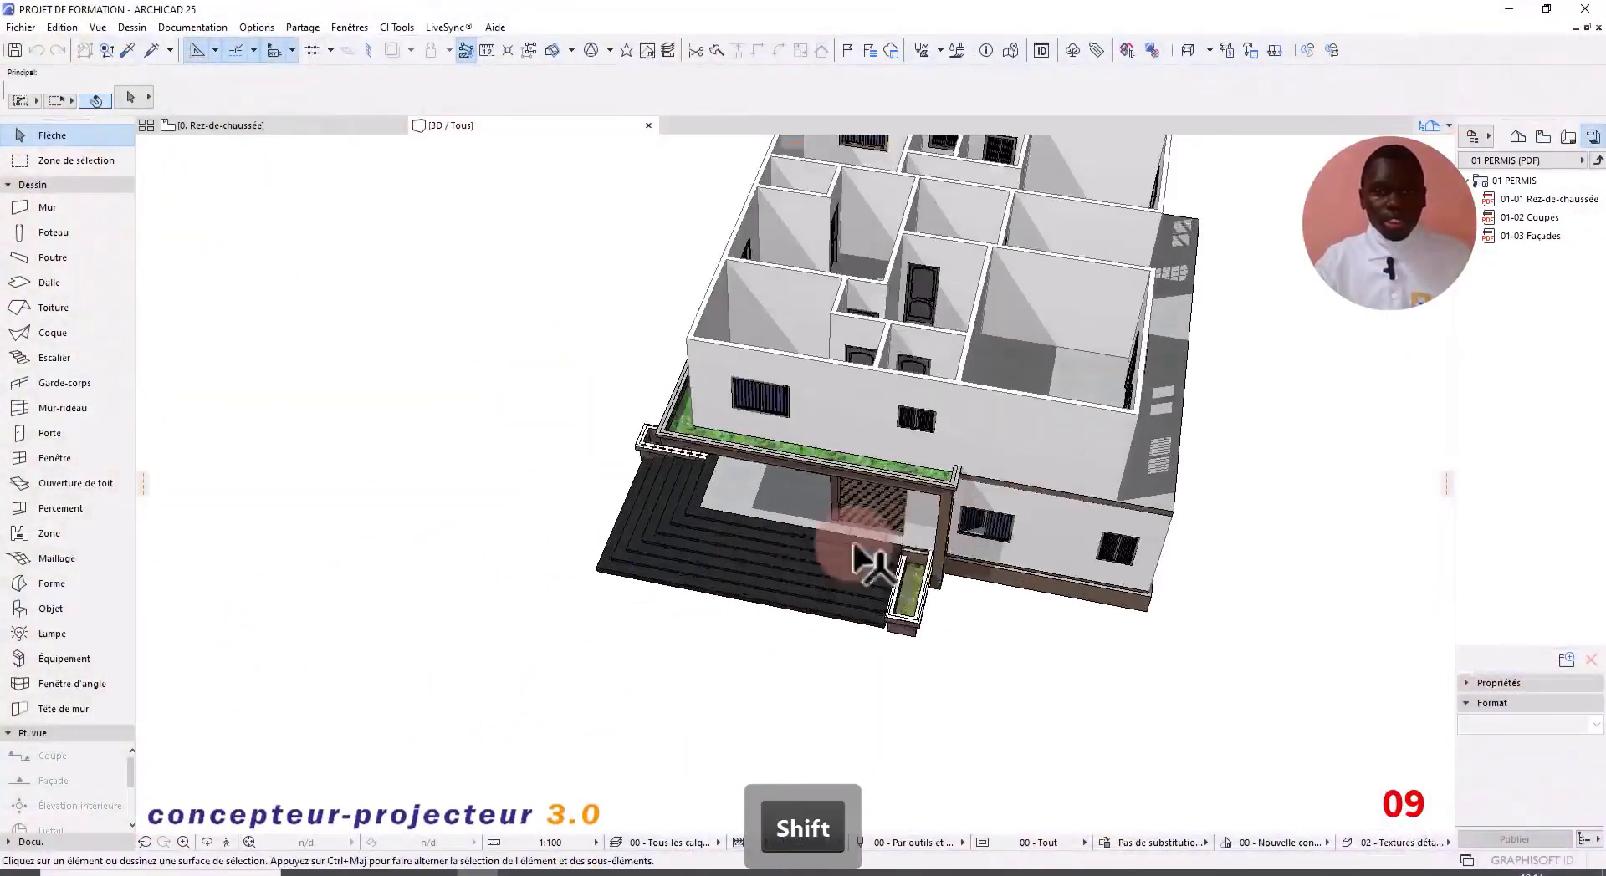
scroll(869, 564, "down", 5)
middle_click_drag(895, 401, 1122, 421, "shift")
middle_click_drag(840, 583, 510, 566)
scroll(862, 450, "down", 4)
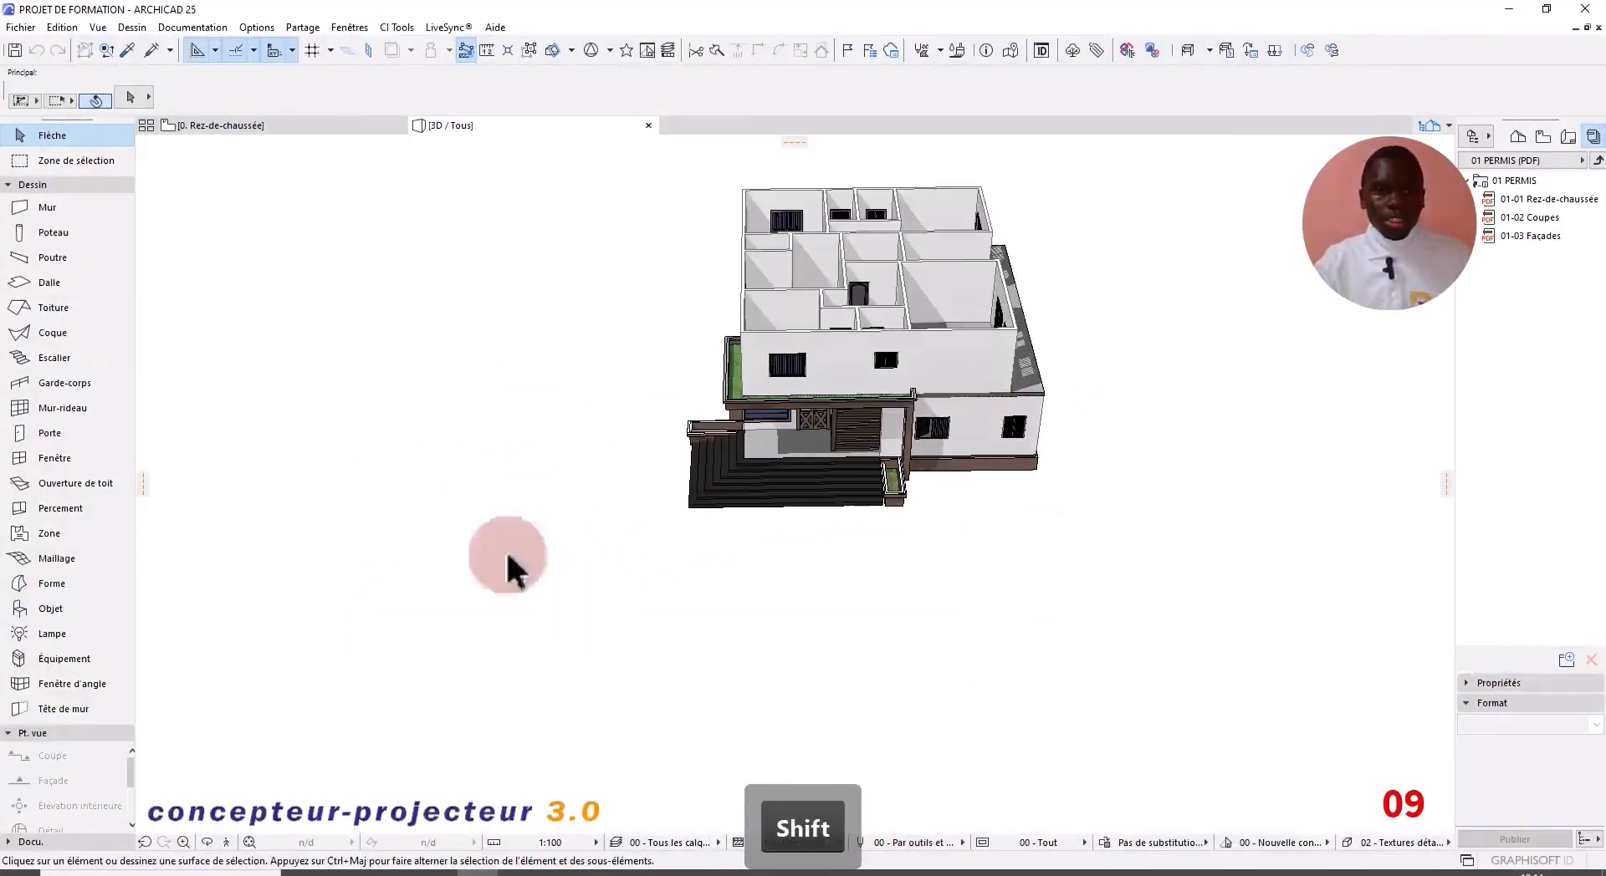
Step: Open the Rez-de-chaussée floor plan and delete the two small wedge shapes below the house
left_click(264, 131)
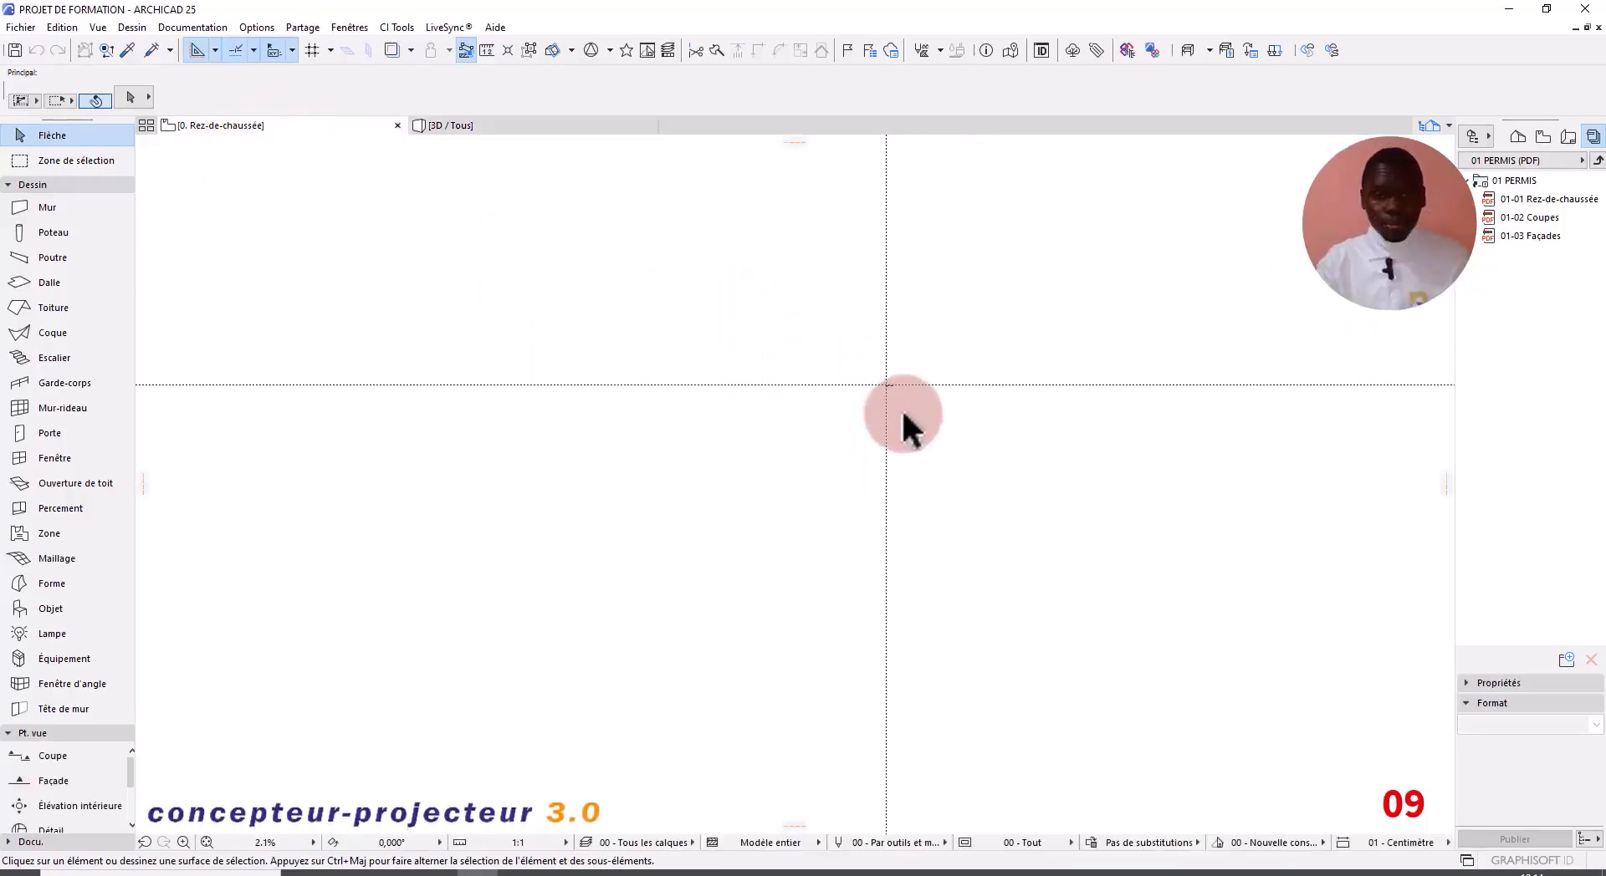
scroll(885, 378, "up", 10)
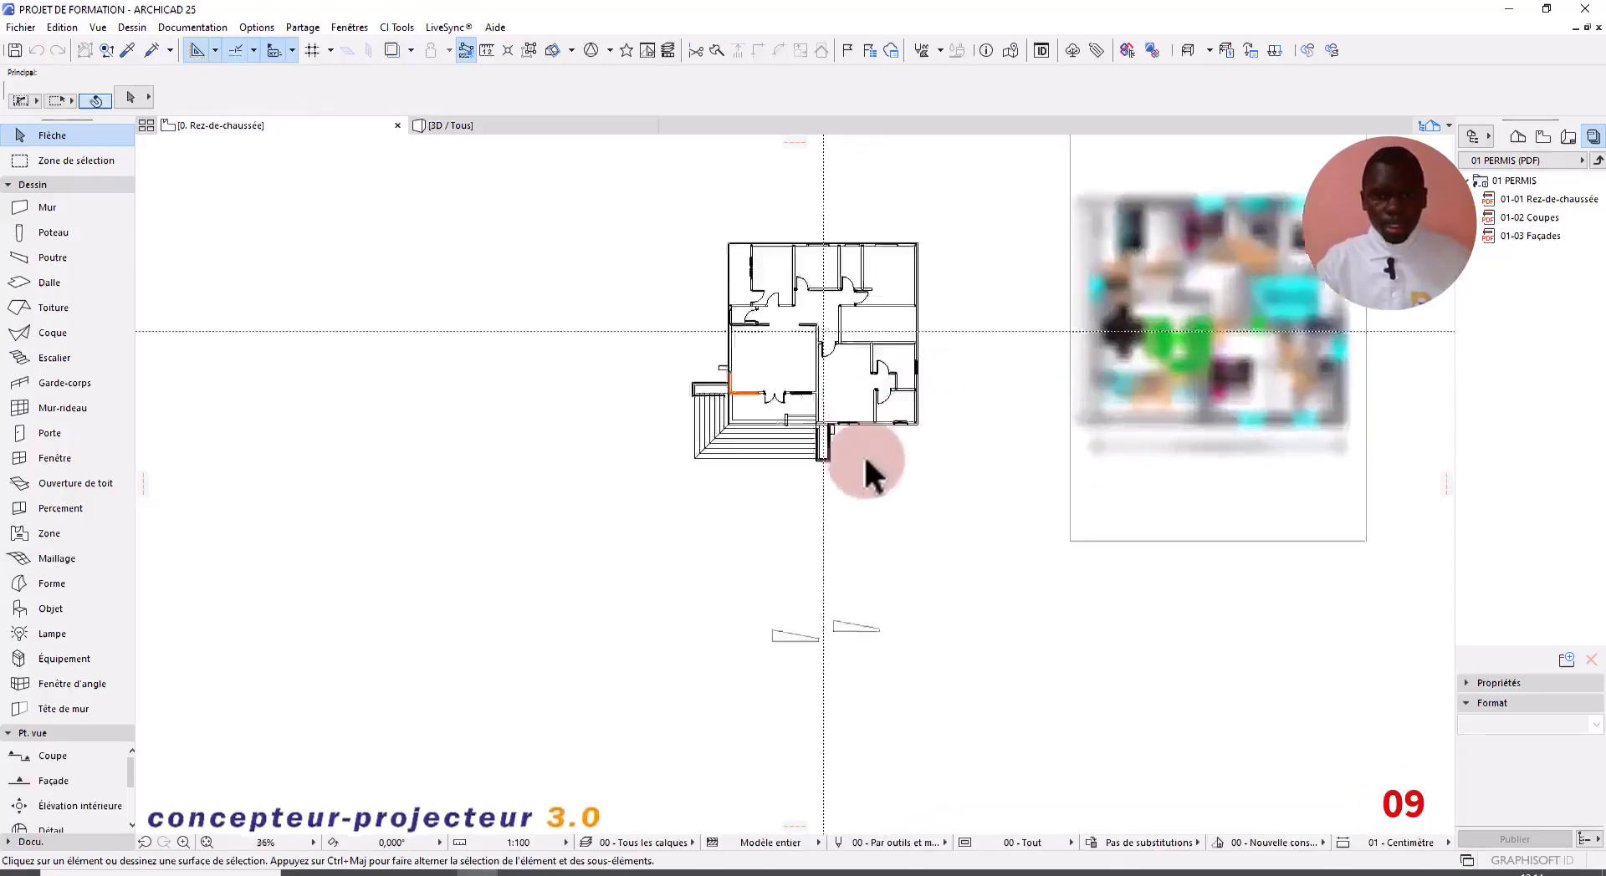
scroll(939, 626, "down", 5)
left_click(961, 679)
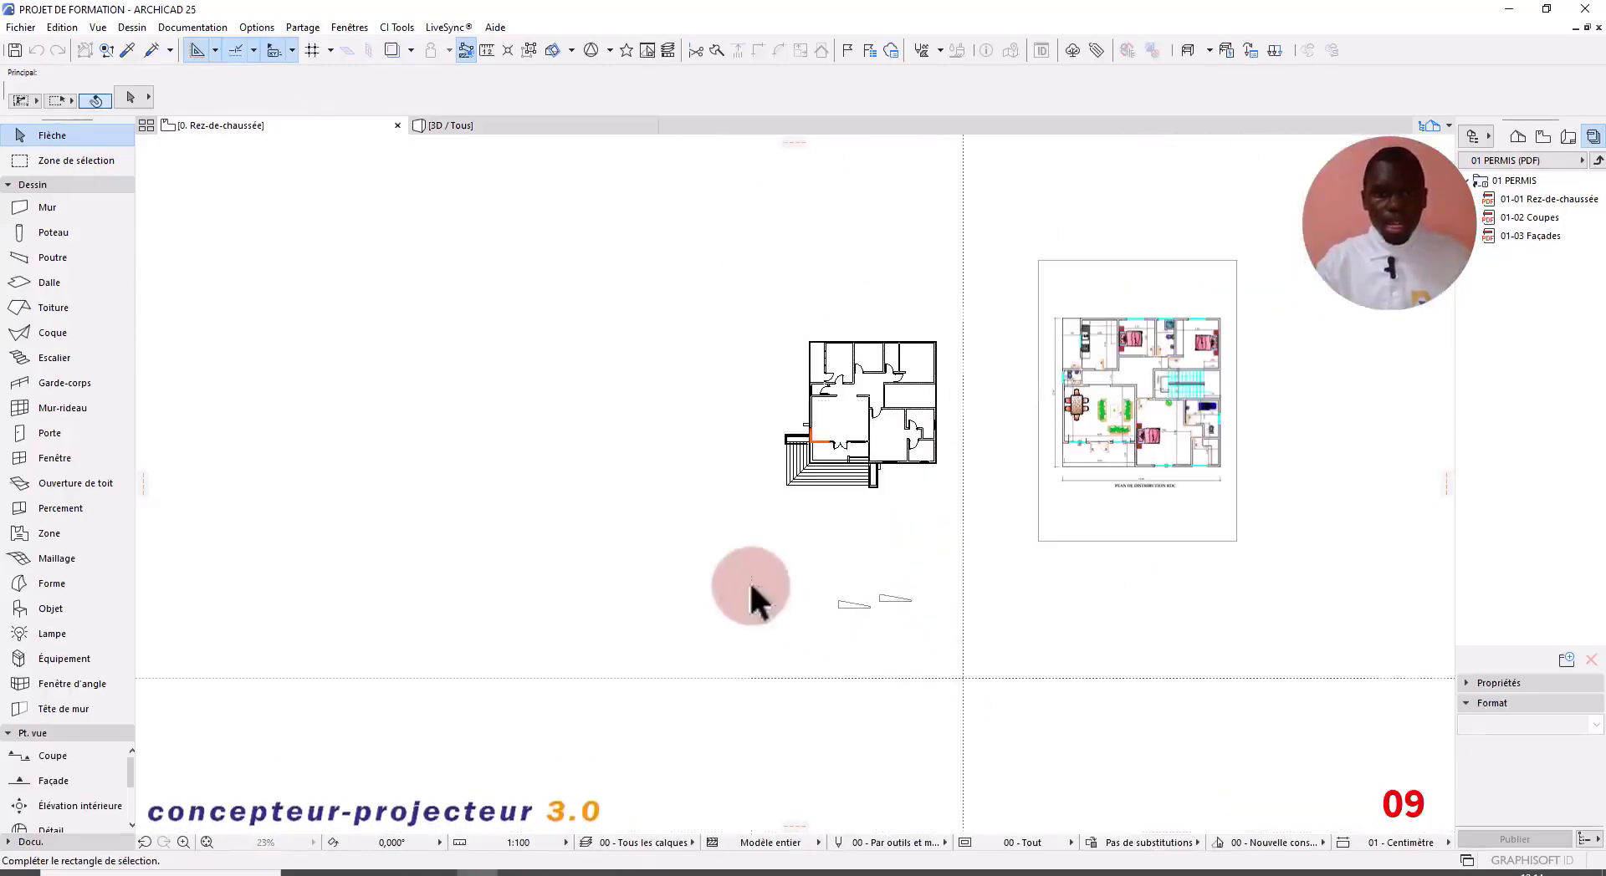
left_click(770, 577)
key("BackSpace")
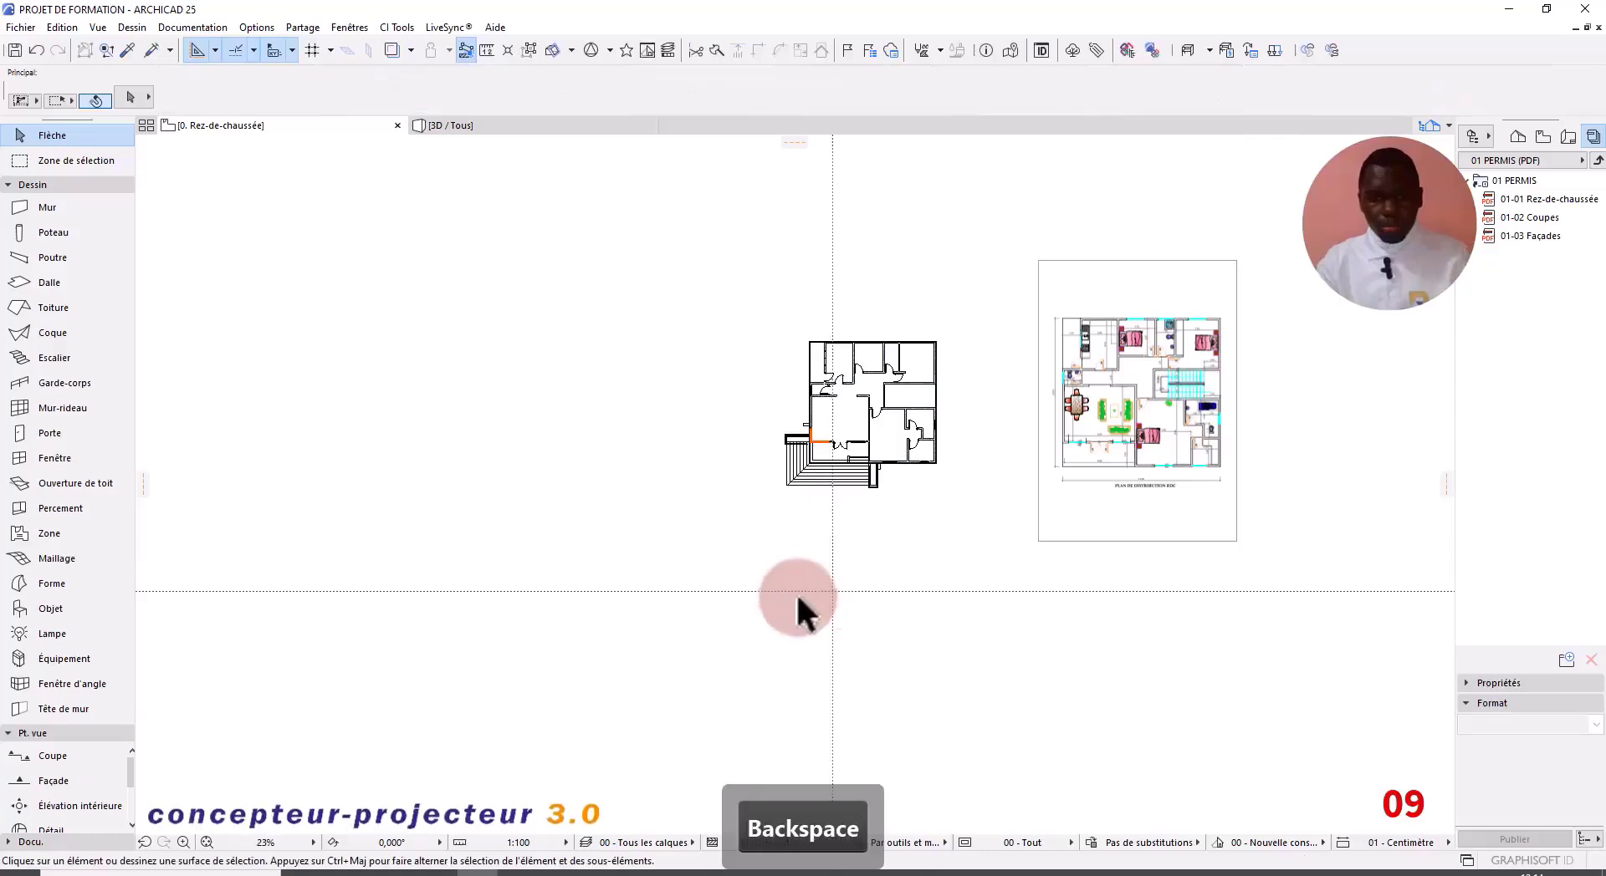
Step: Draw a long rectangular slab in the empty area below the house plan
scroll(796, 590, "down", 3)
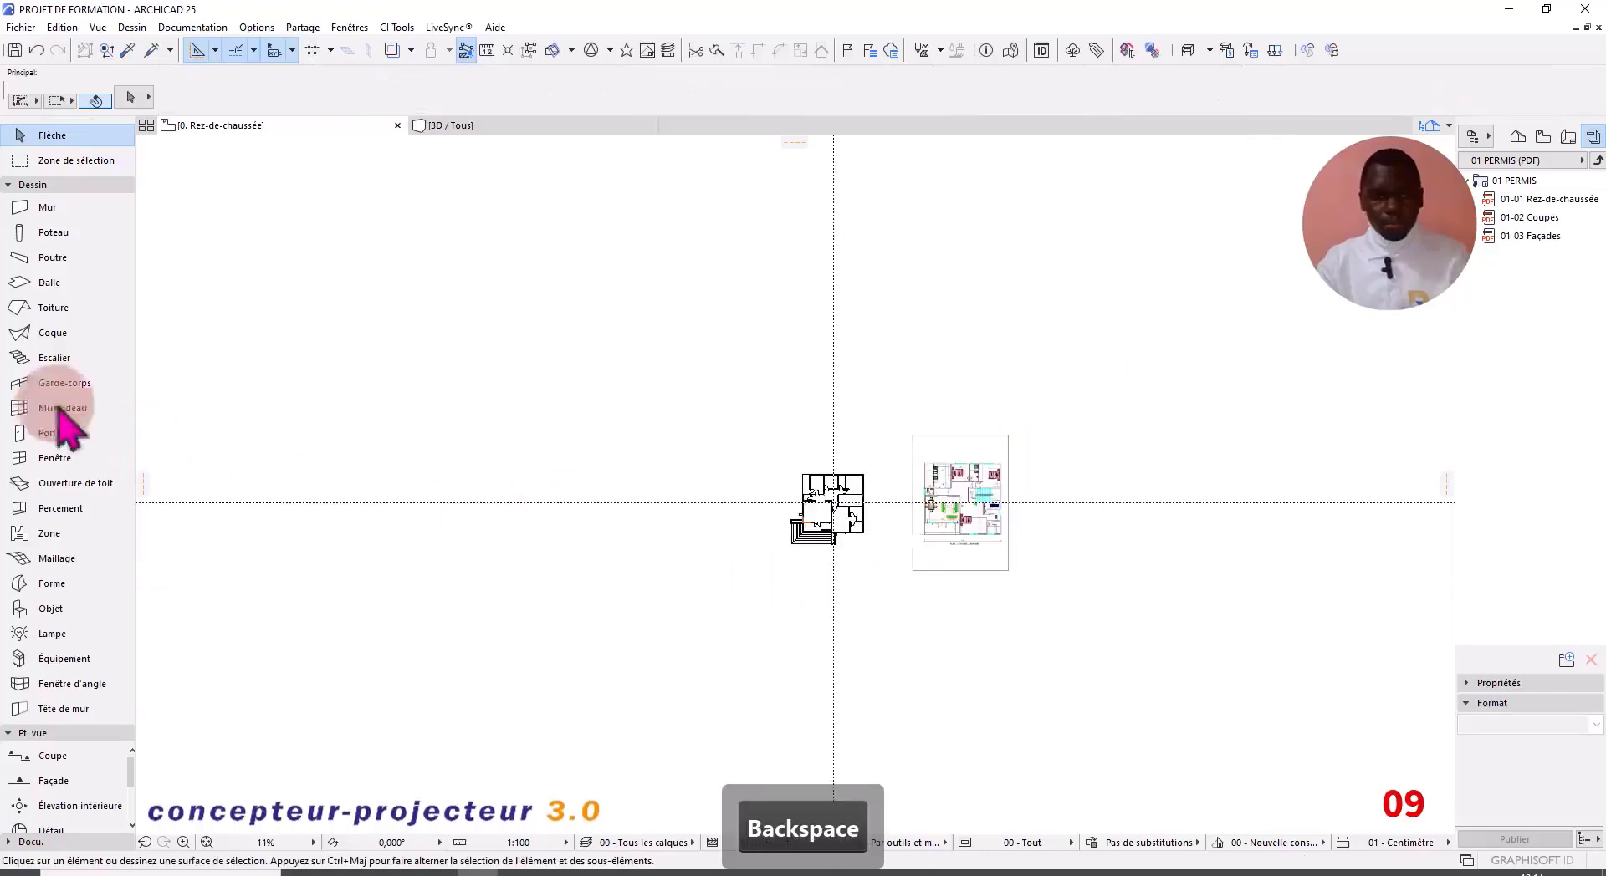
left_click(50, 283)
scroll(889, 586, "up", 4)
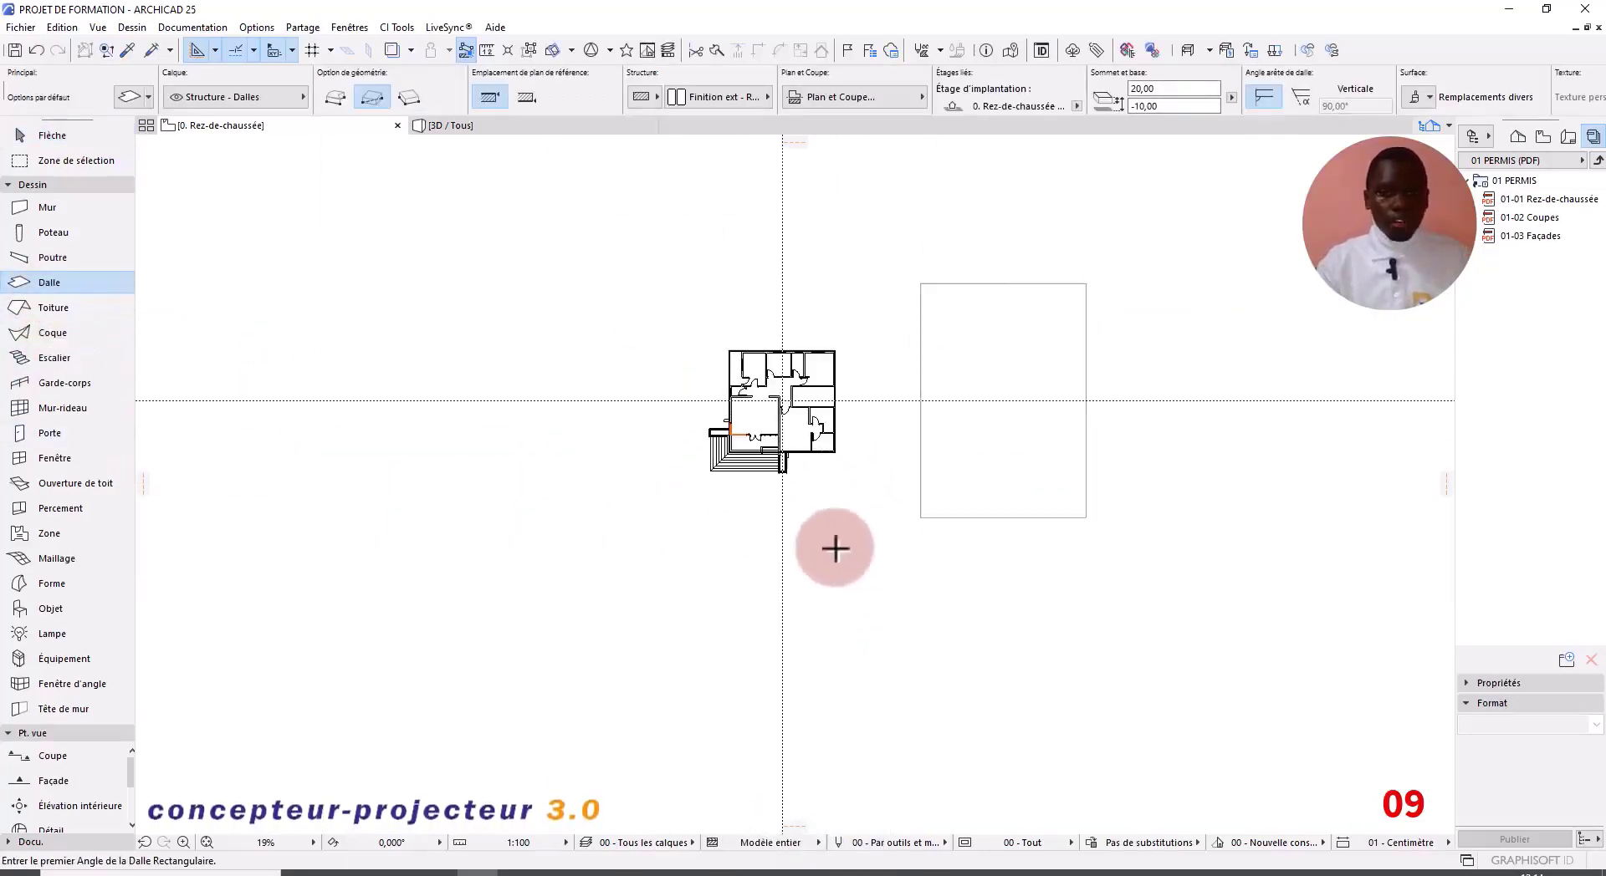
left_click(537, 533)
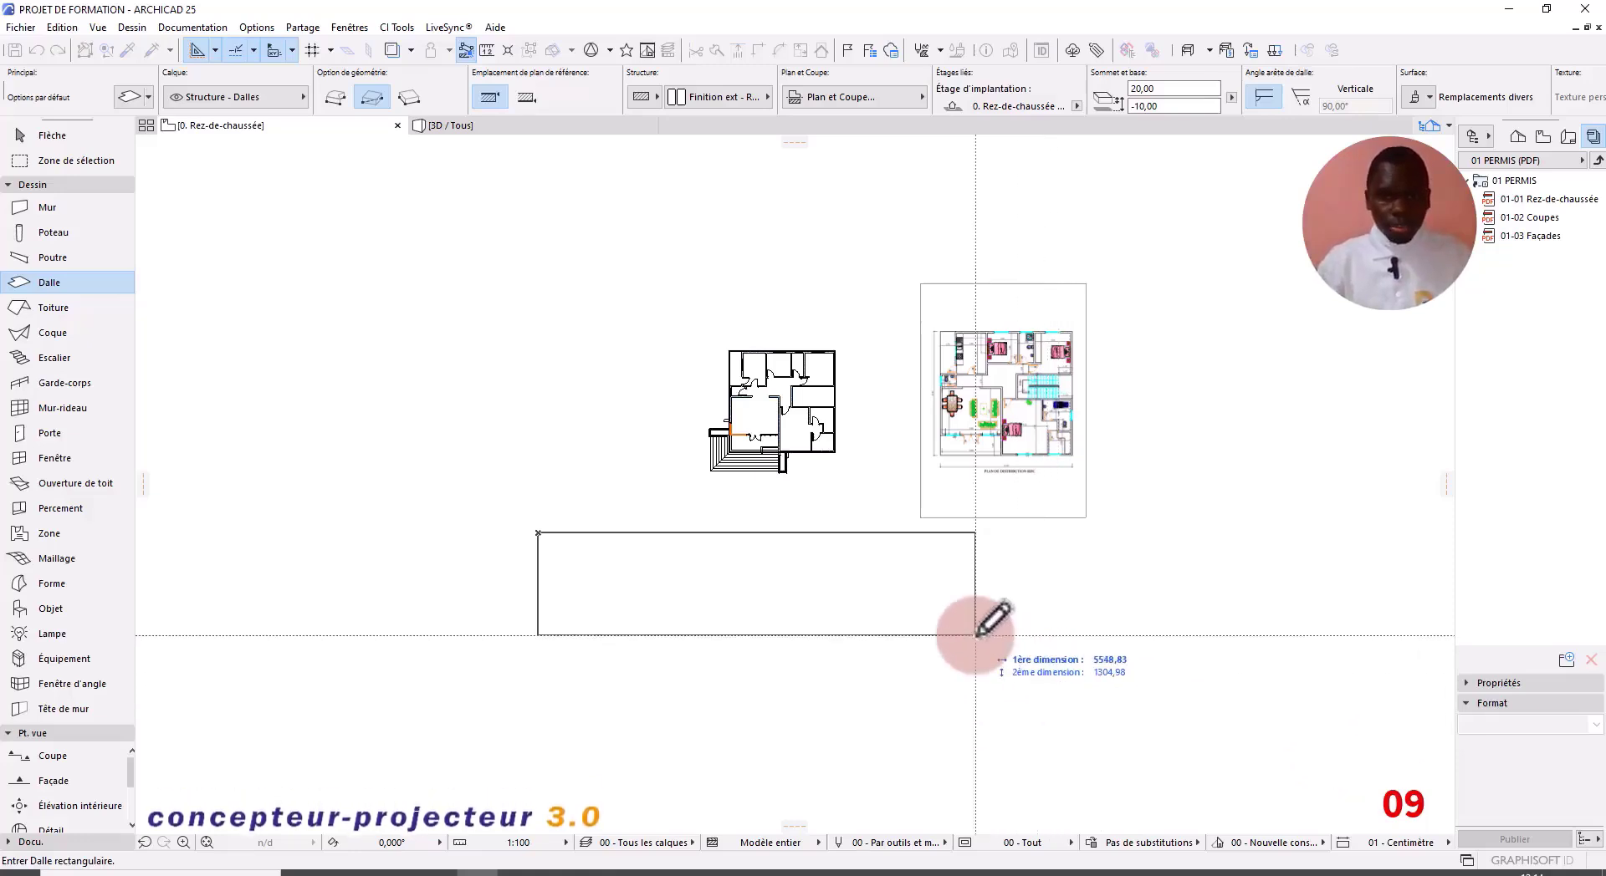
key("Tab")
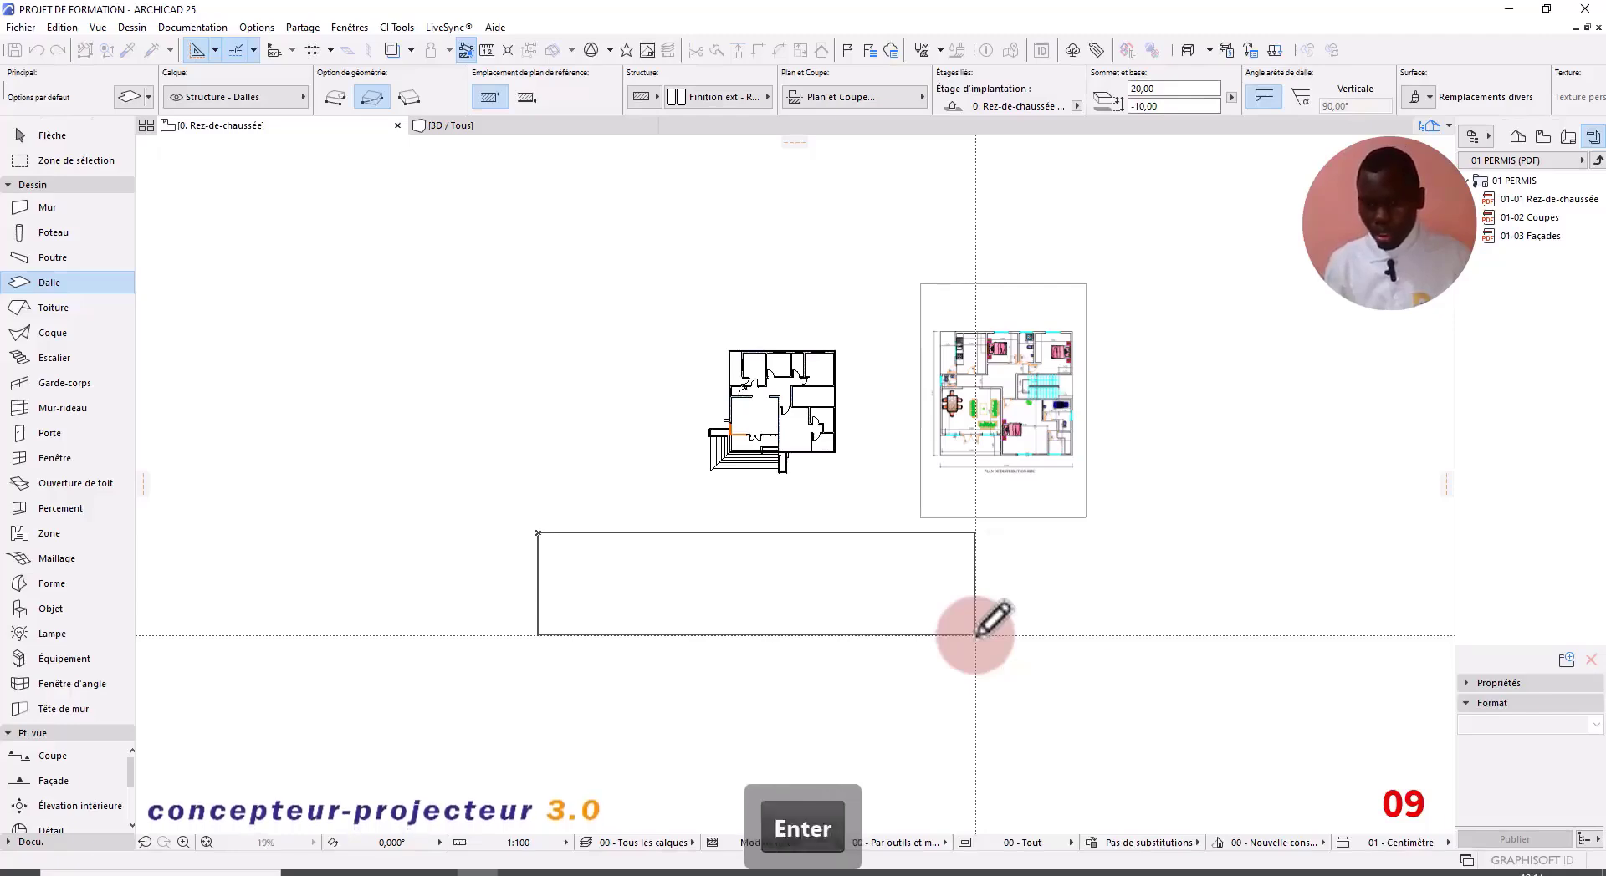
Step: Examine the new slab's outline and its upper-left corner on the floor plan
scroll(705, 541, "up", 5)
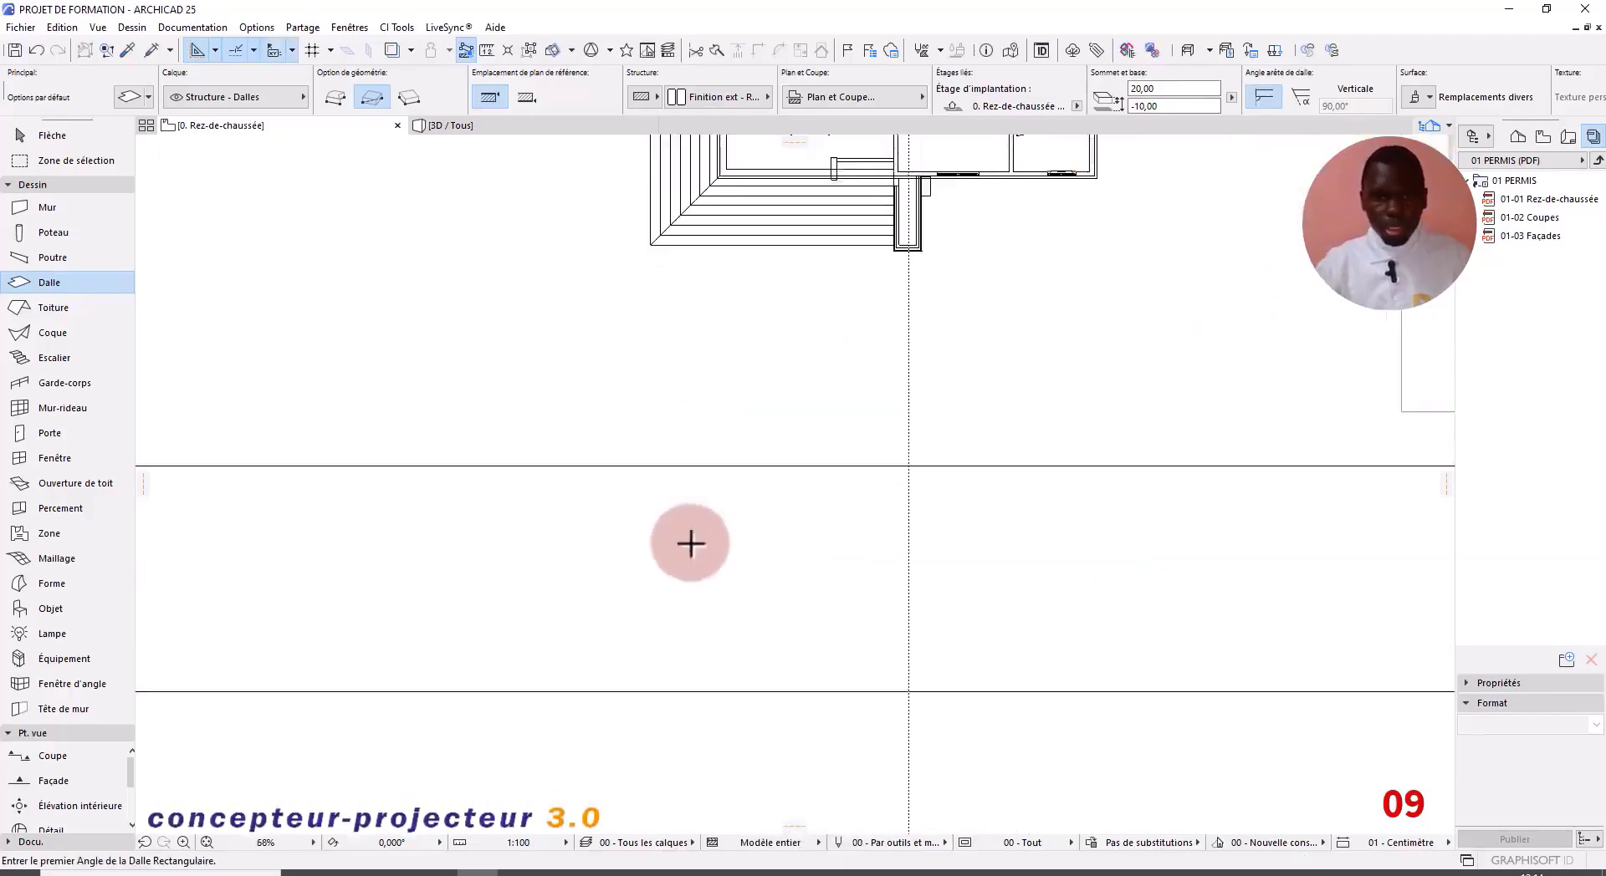
scroll(690, 543, "down", 2)
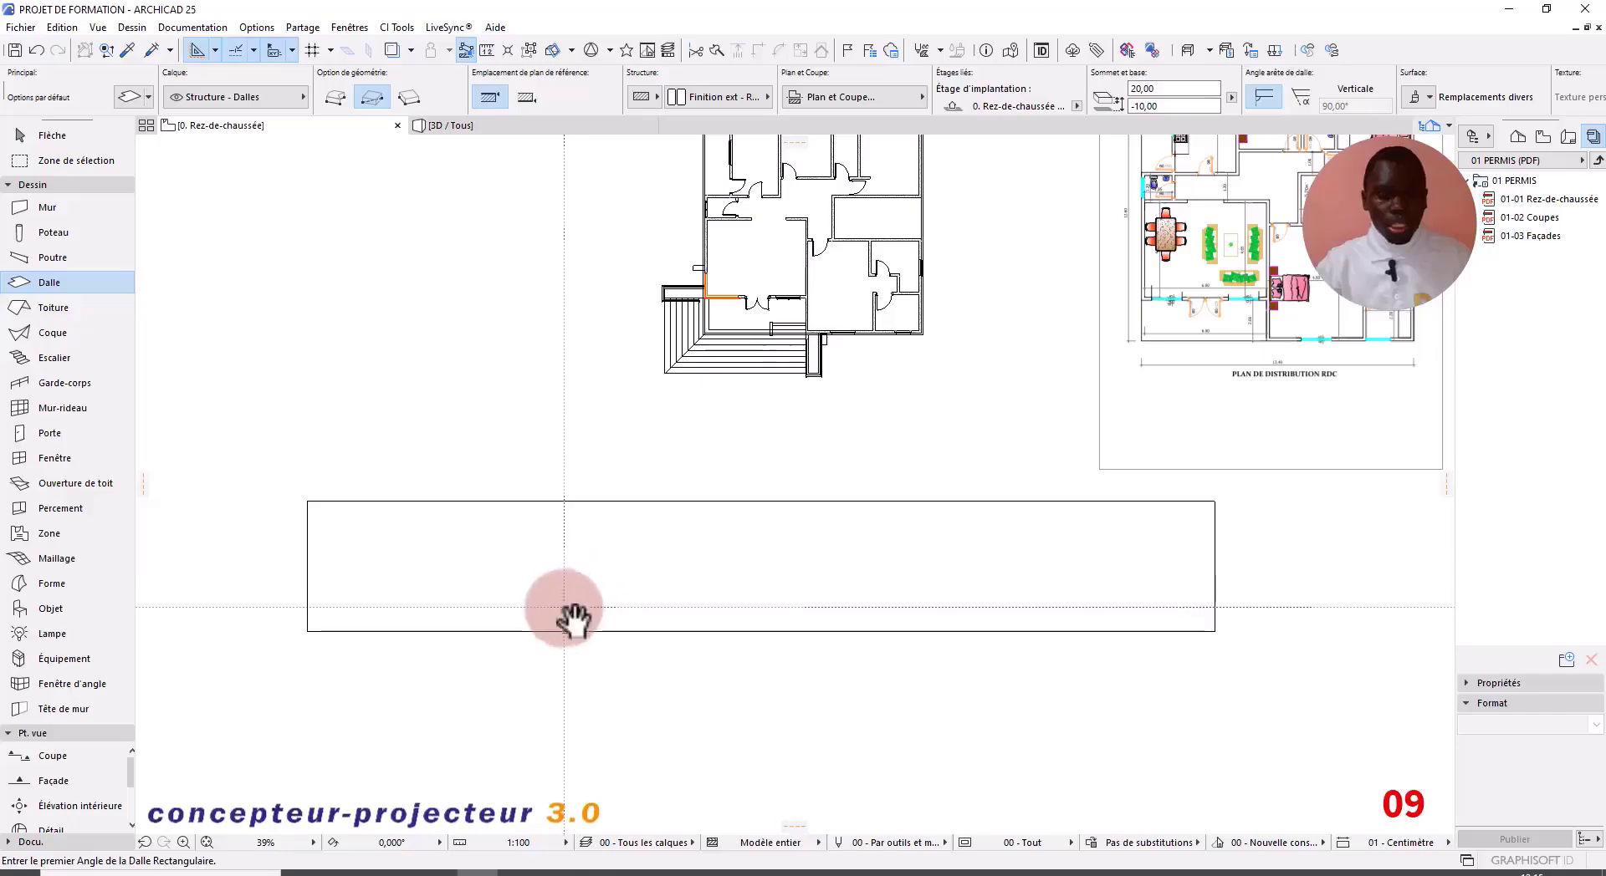
key("shift")
scroll(552, 606, "down", 2)
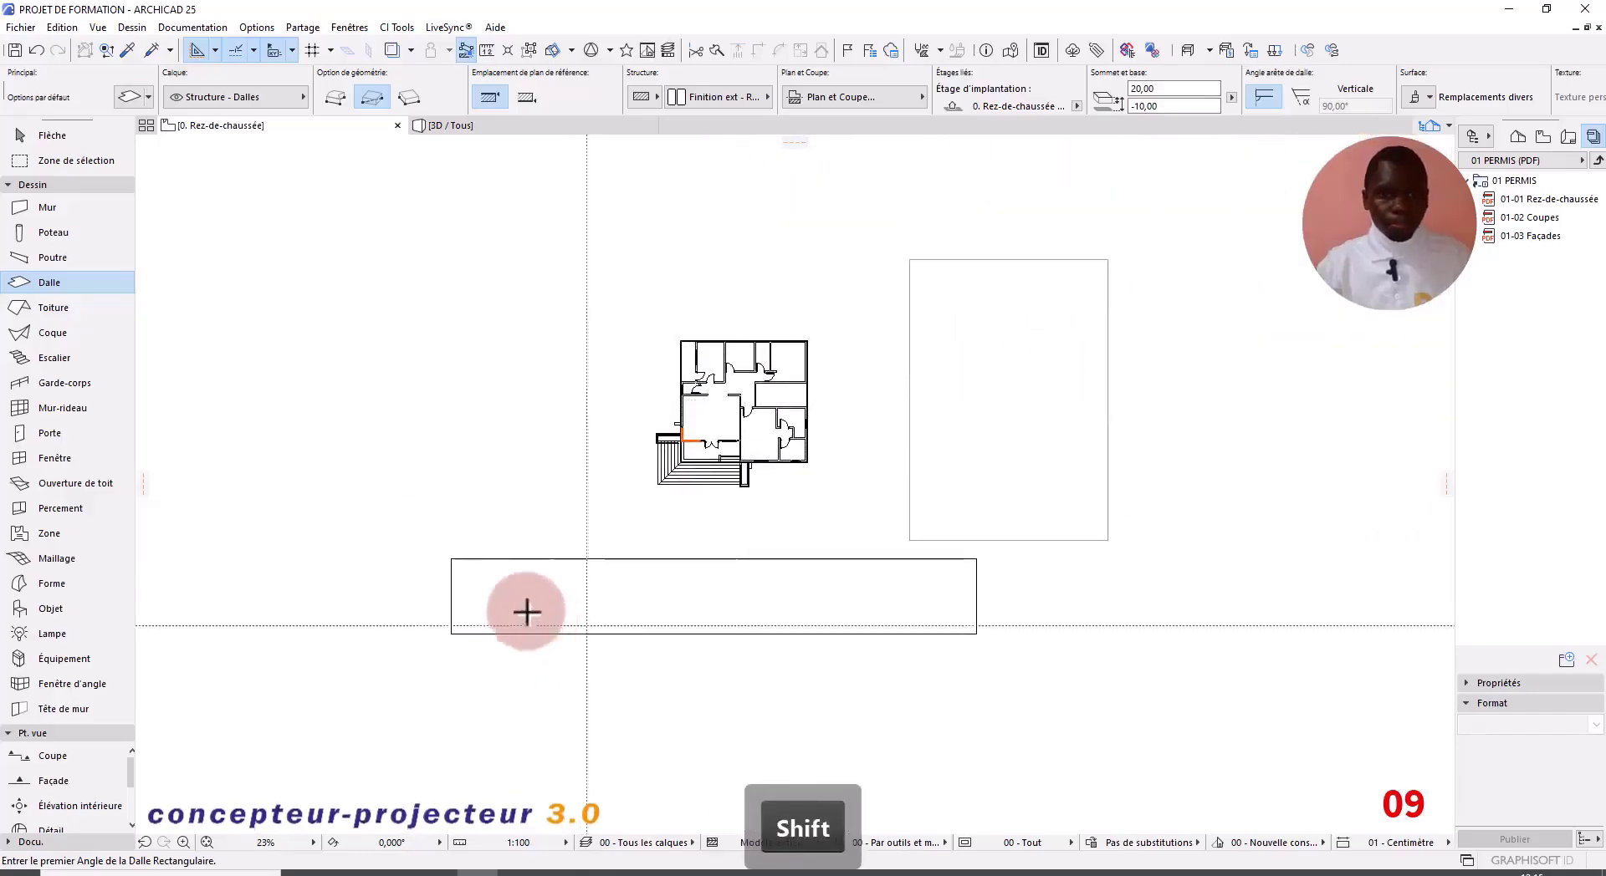
scroll(430, 558, "up", 5)
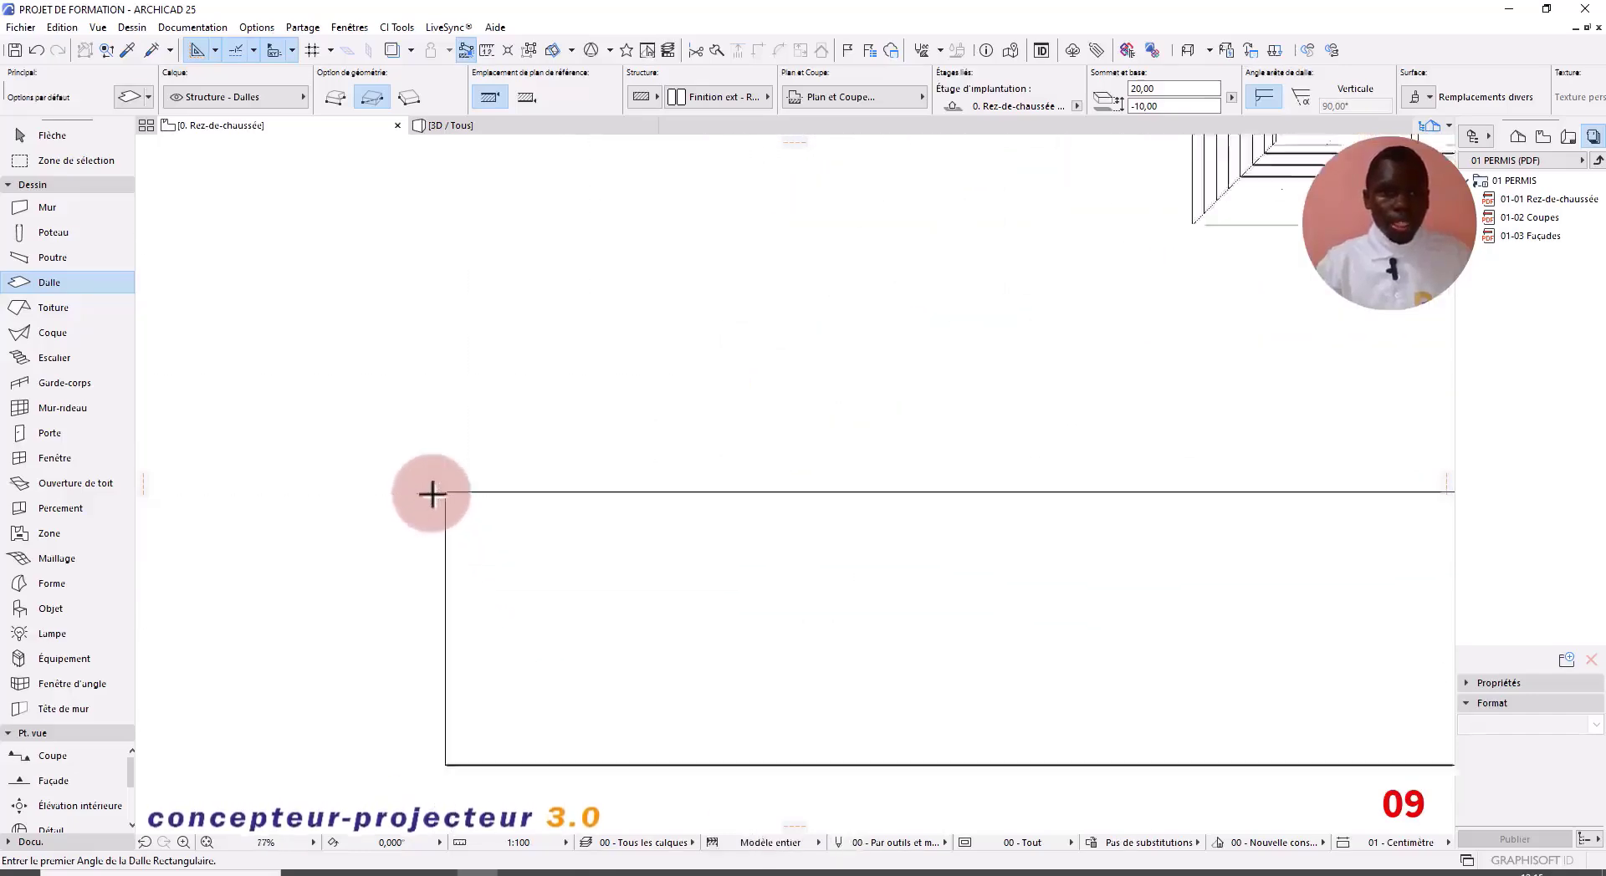
scroll(431, 494, "down", 1)
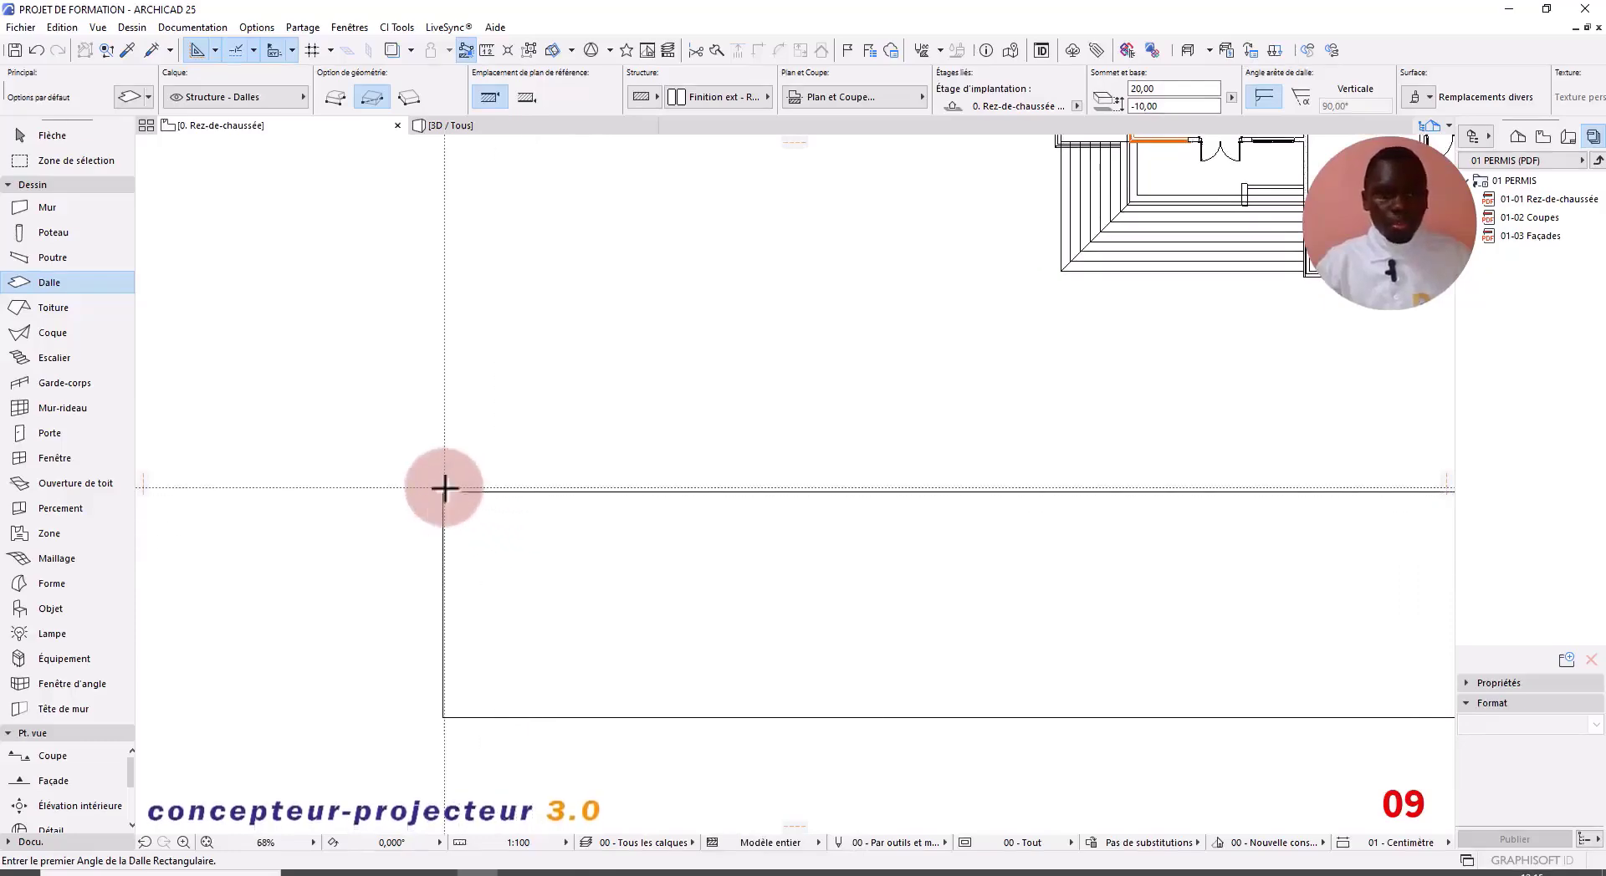
scroll(444, 488, "down", 4)
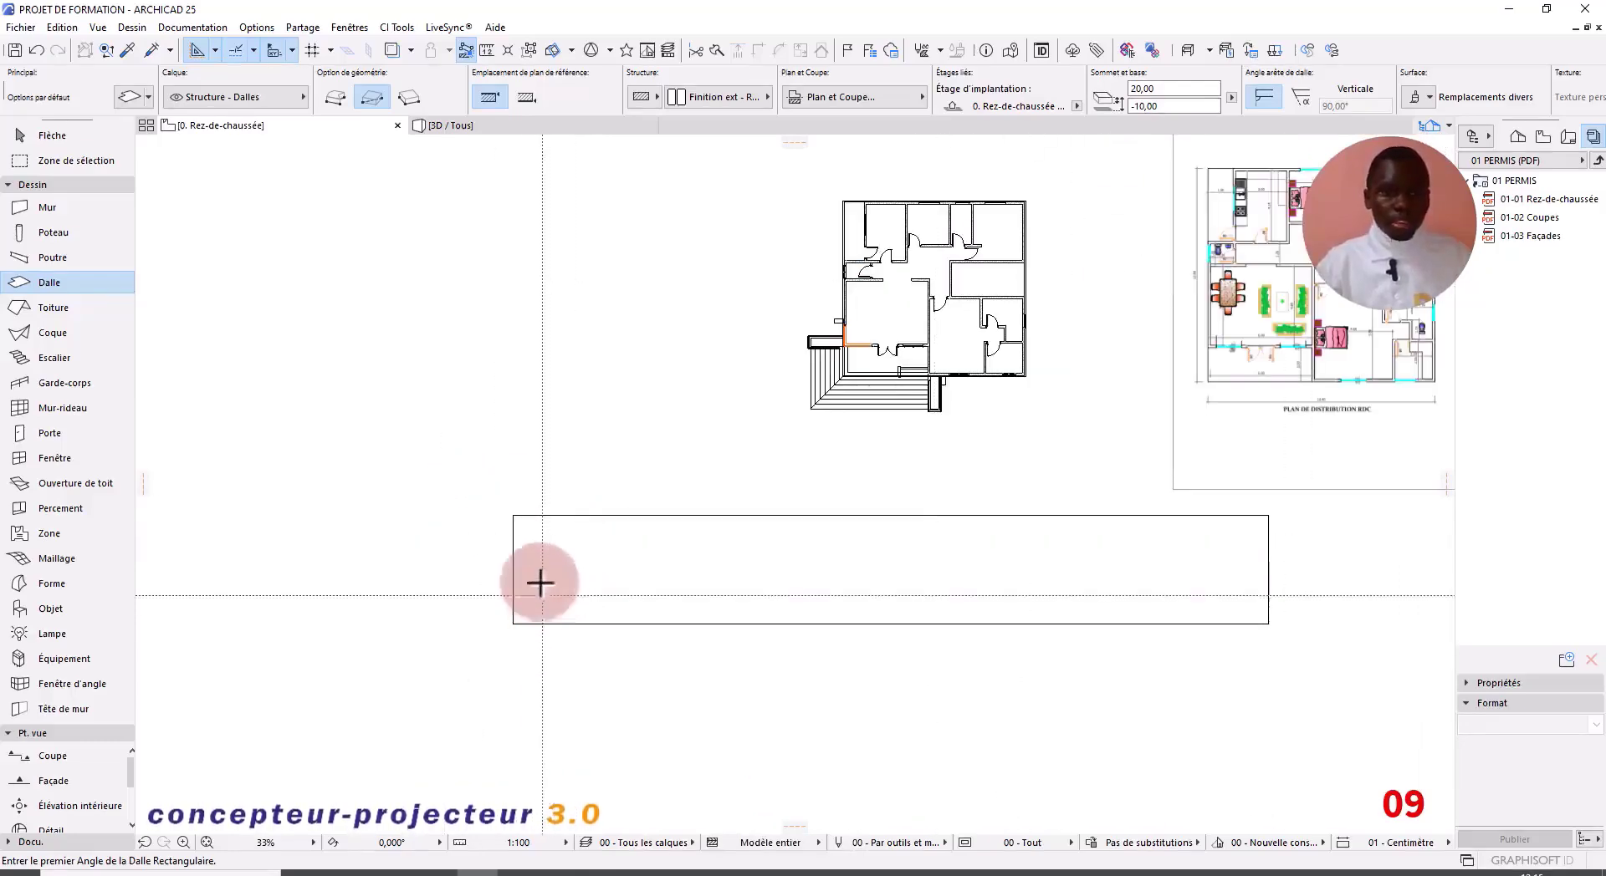
scroll(495, 471, "up", 3)
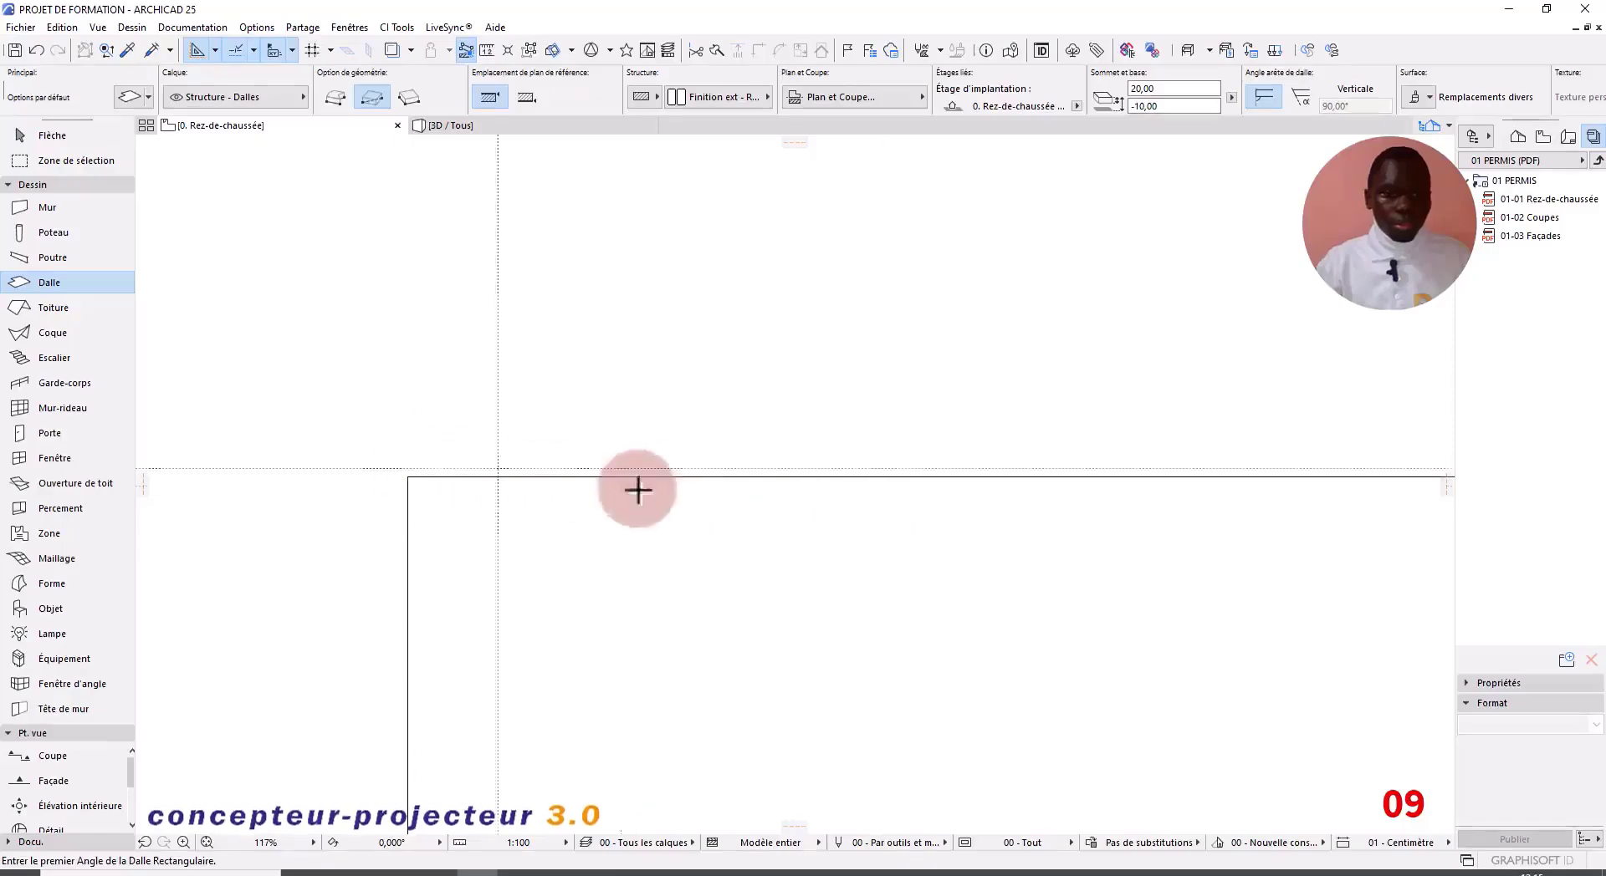
scroll(495, 509, "down", 2)
scroll(496, 509, "down", 1)
scroll(37, 786, "down", 2)
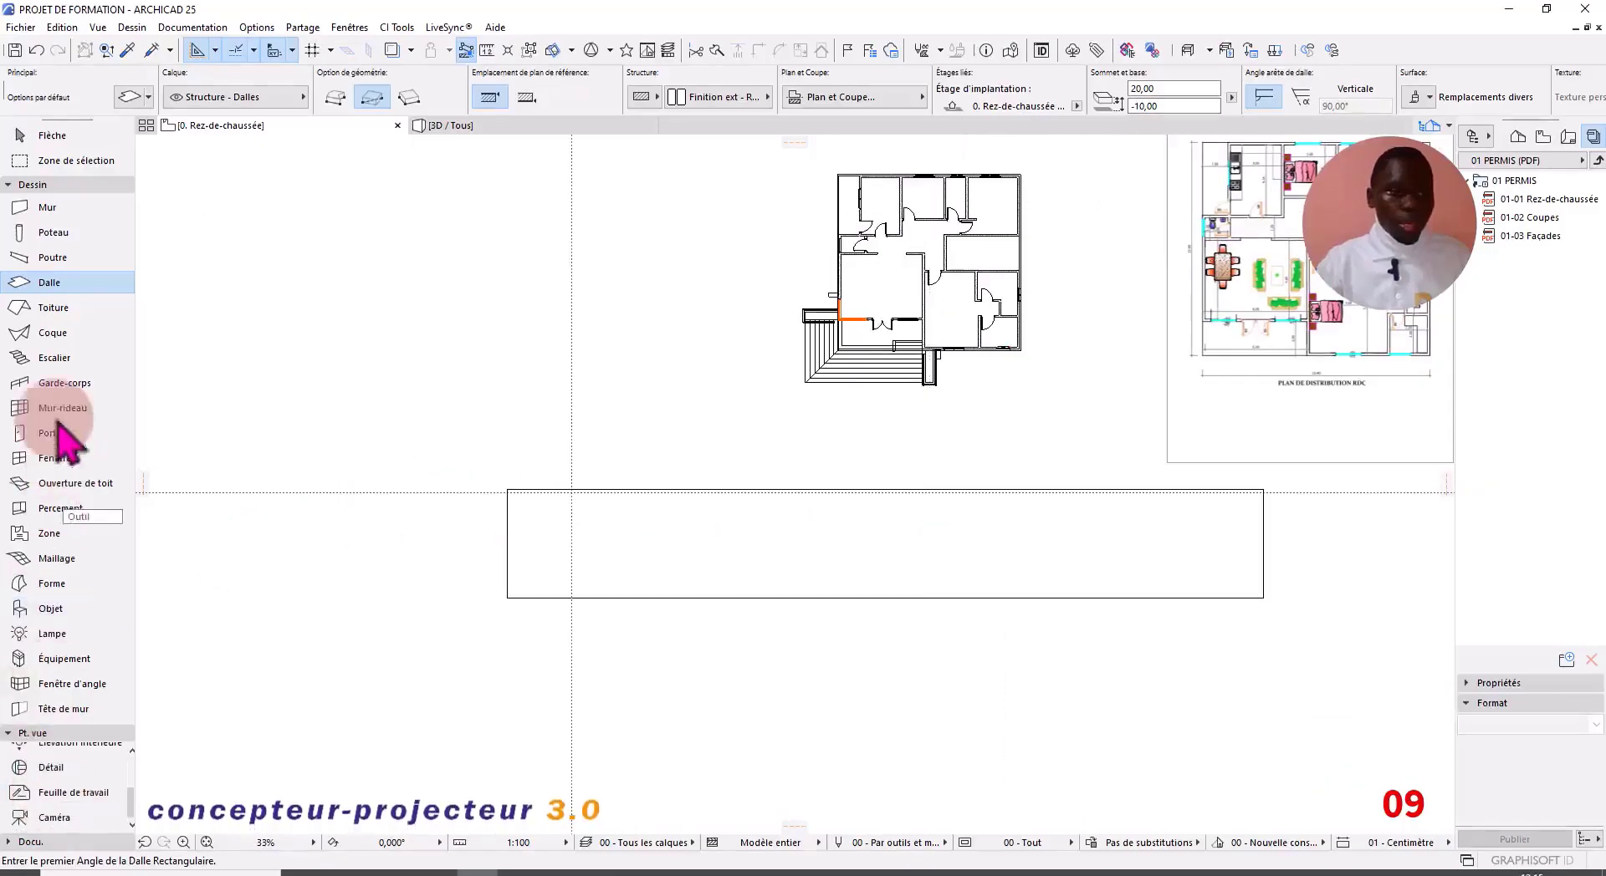
Step: Collapse the Dessin group of tools and expand the Docu. group
left_click(24, 184)
left_click(22, 183)
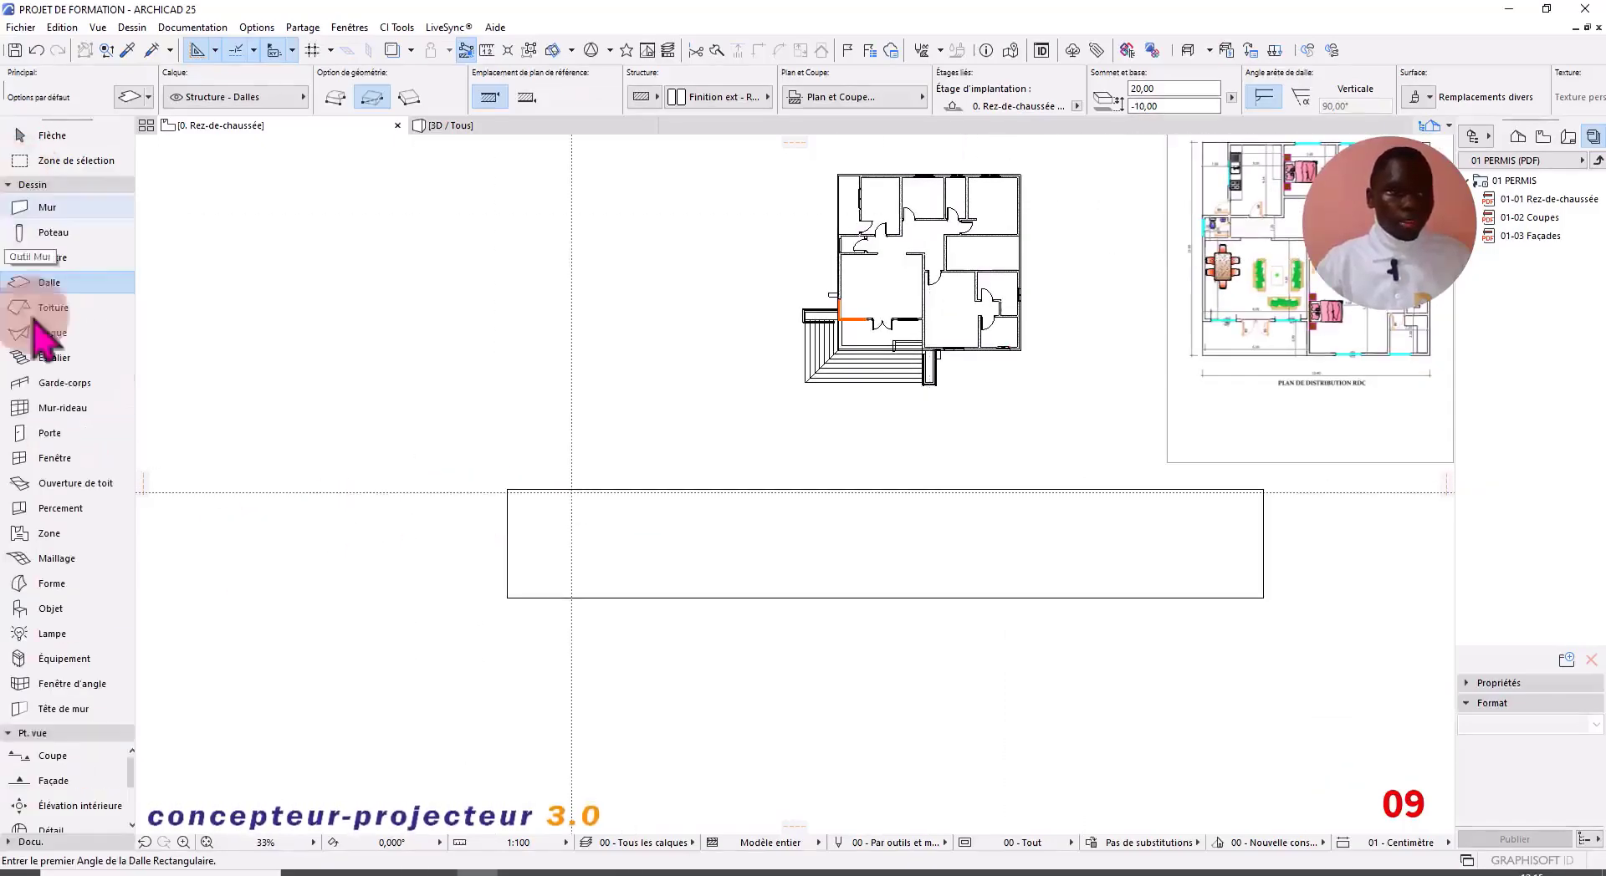
left_click(7, 184)
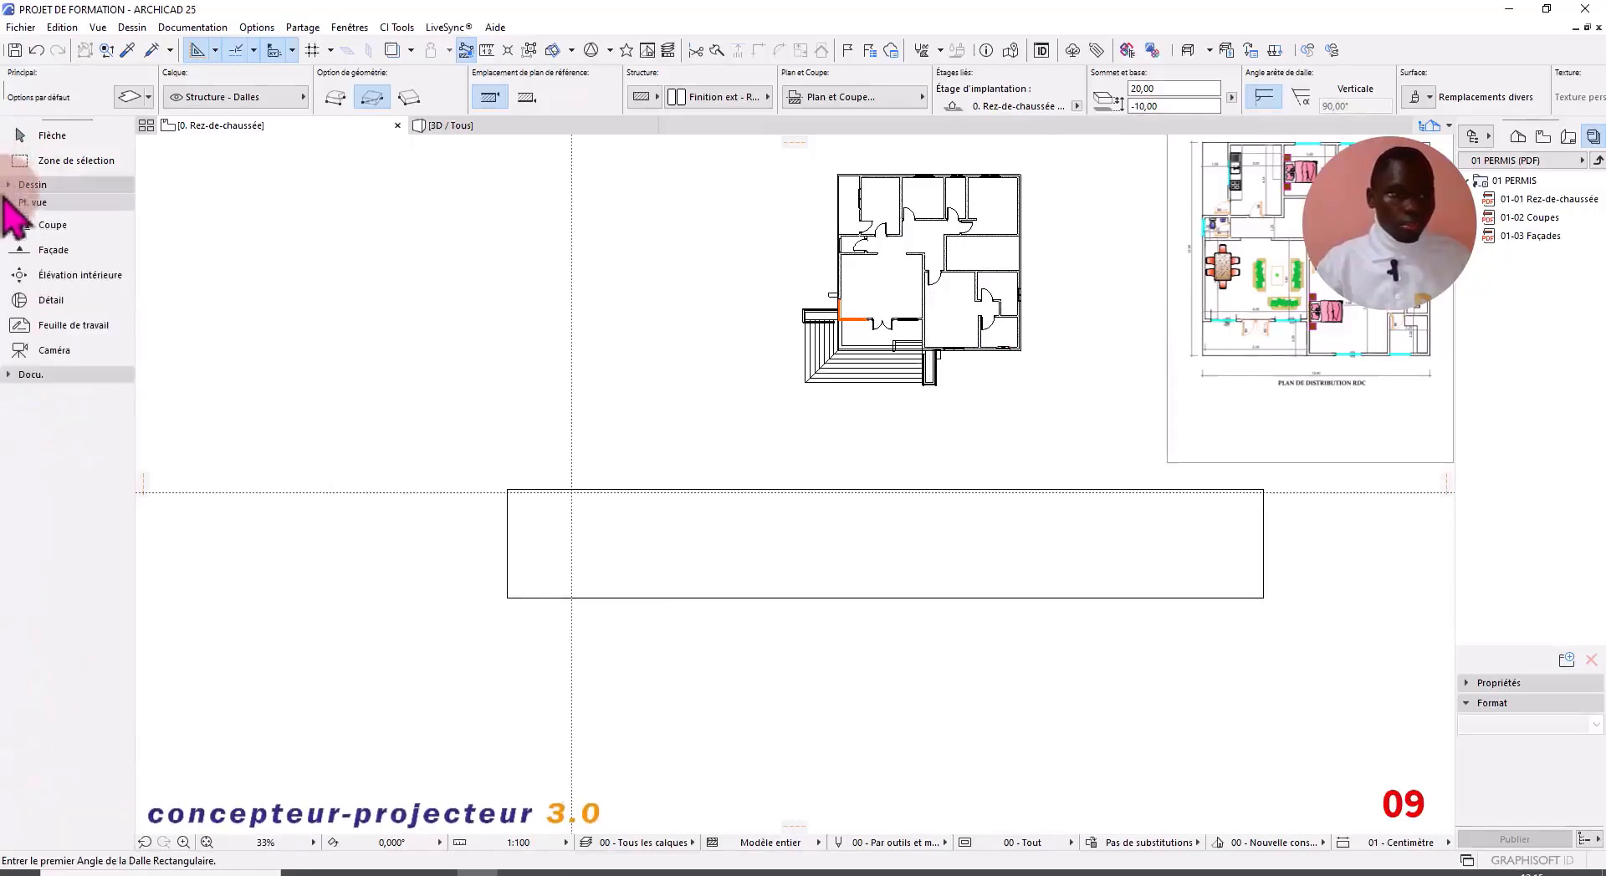
left_click(8, 374)
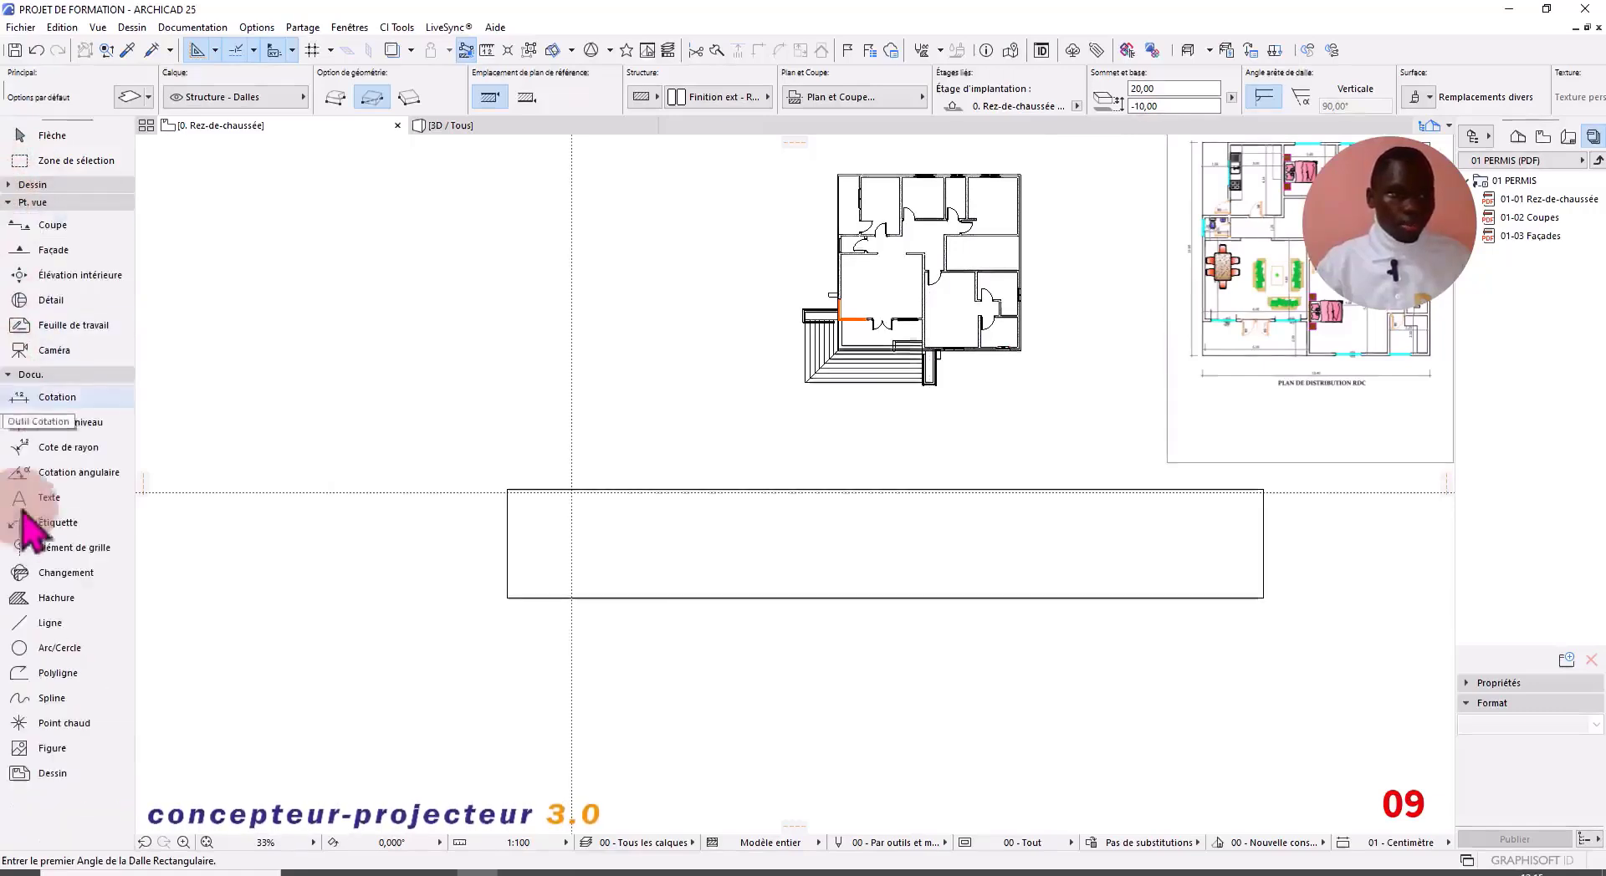
Step: Draw a chained line profile above the slab's upper-left corner: 20 cm vertical, a 45° diagonal, and a 45 cm vertical
left_click(38, 623)
scroll(480, 593, "up", 5)
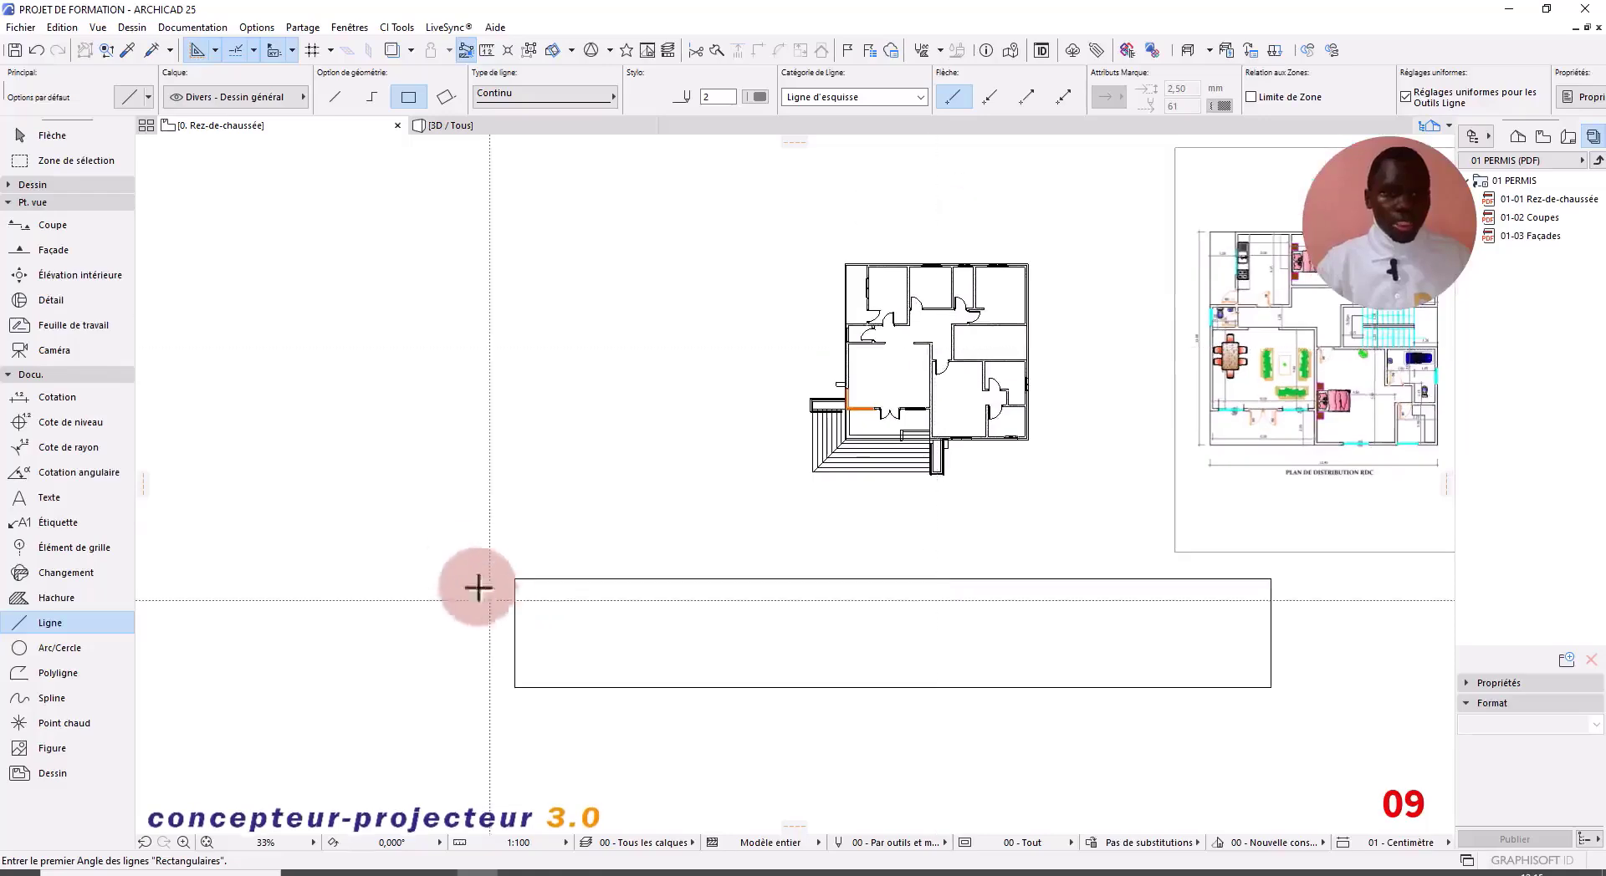
left_click(520, 557)
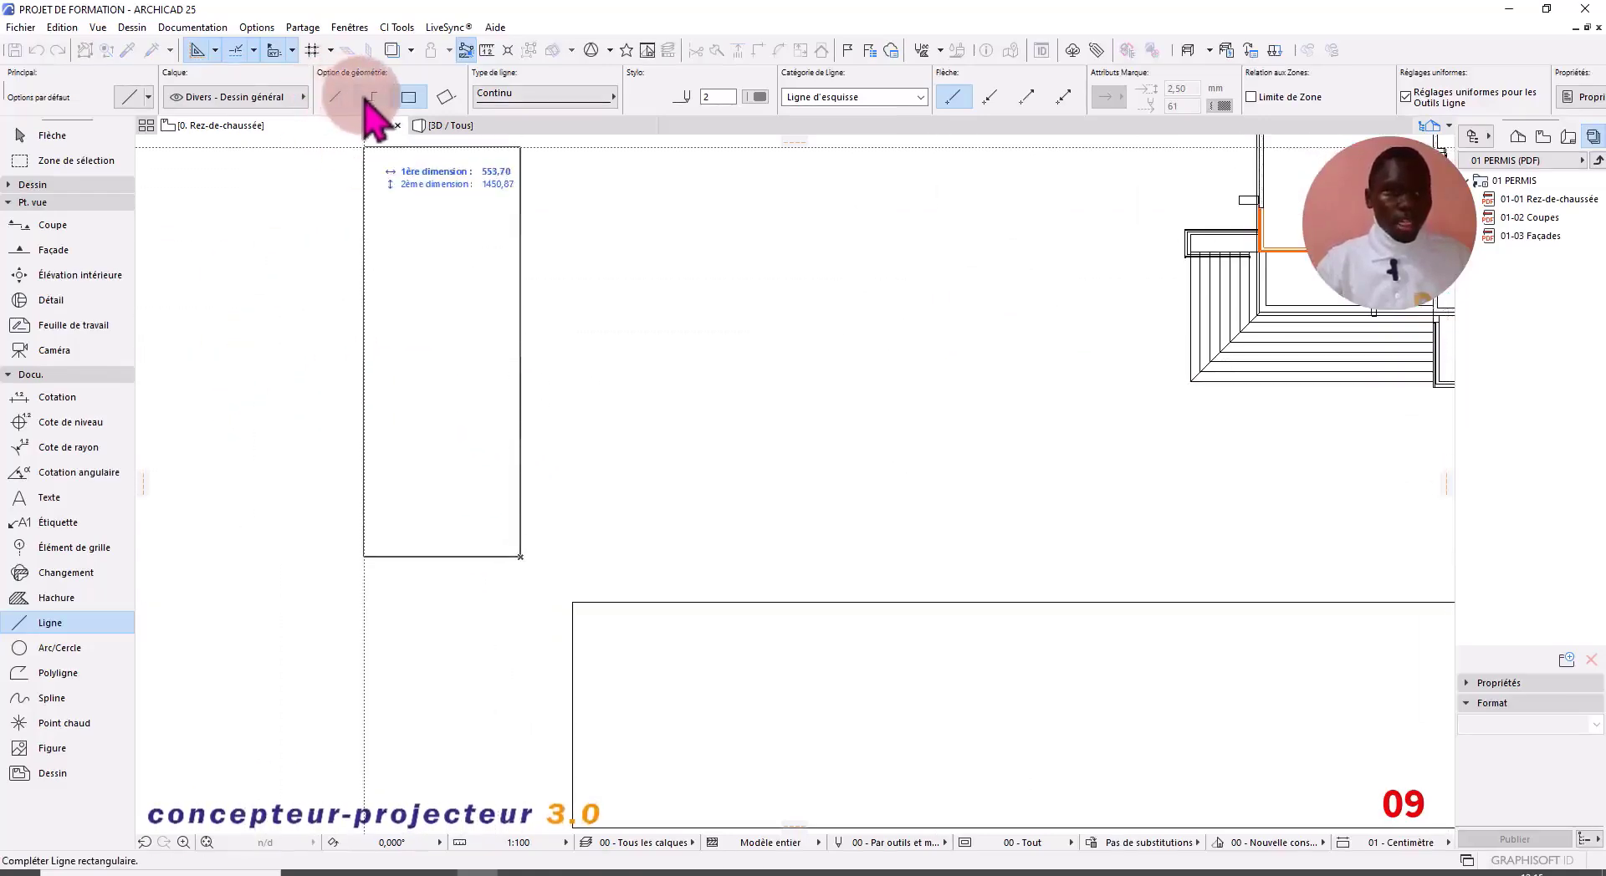
left_click(370, 98)
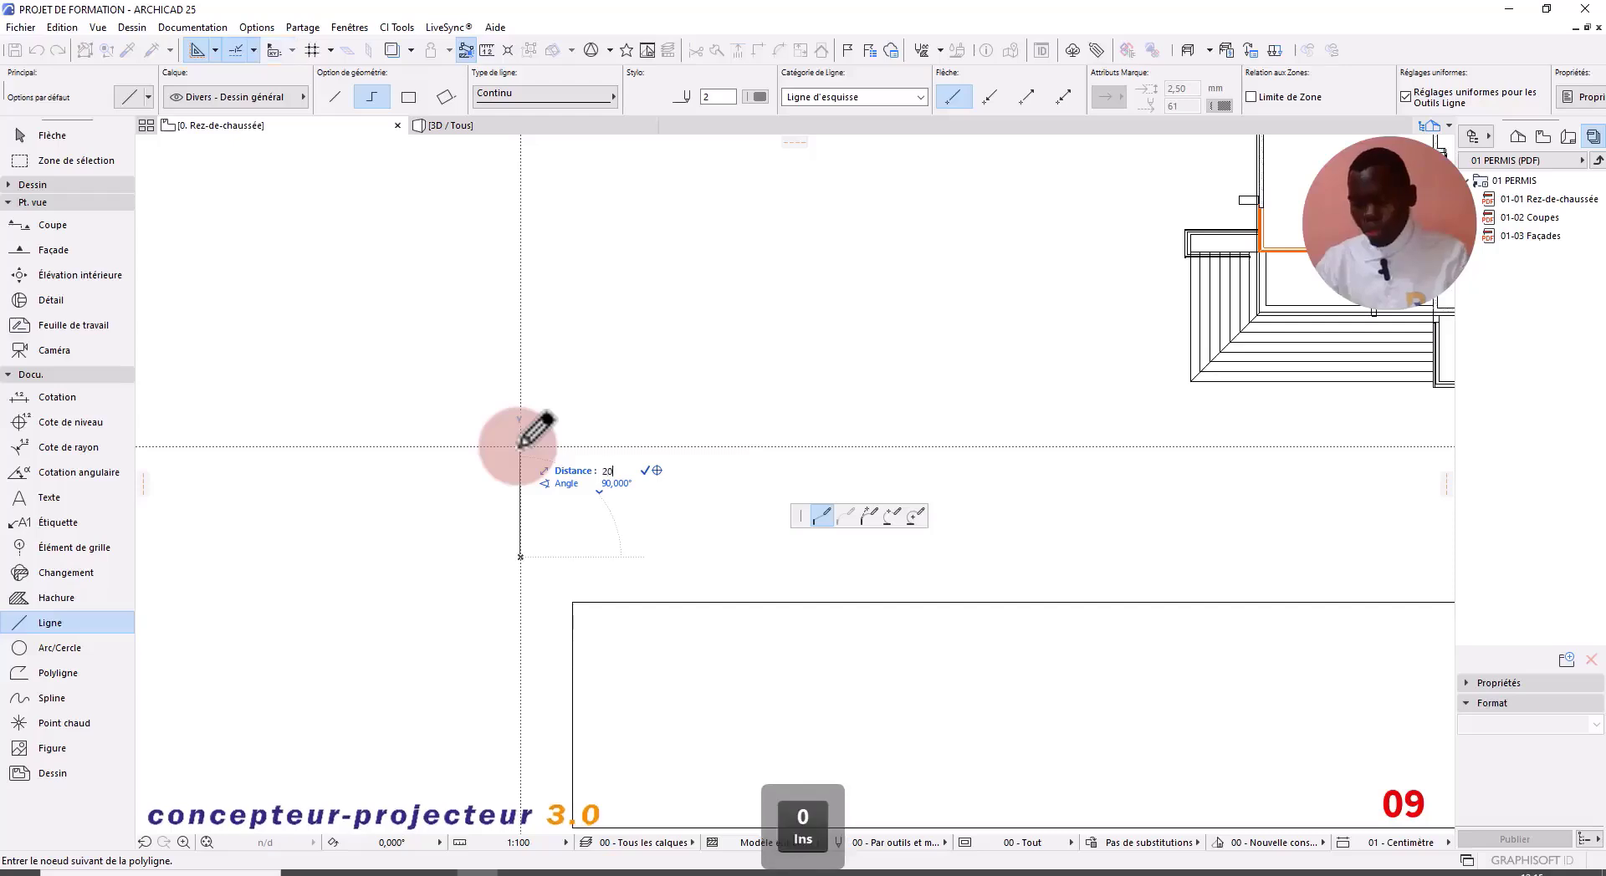
type("200")
key("BackSpace")
key("Return")
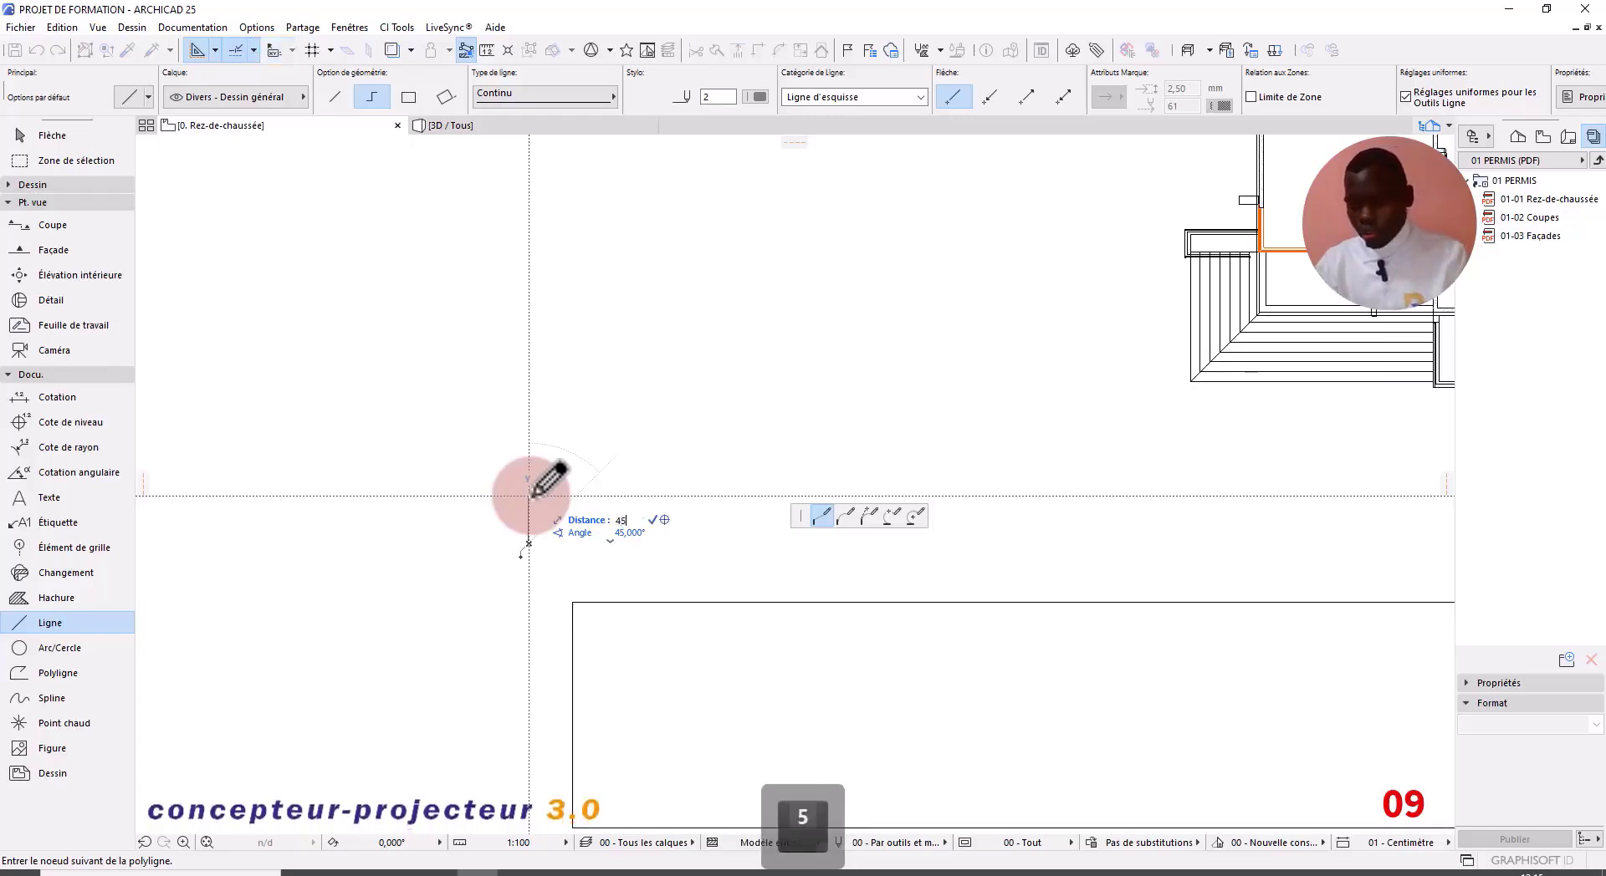
key("Return")
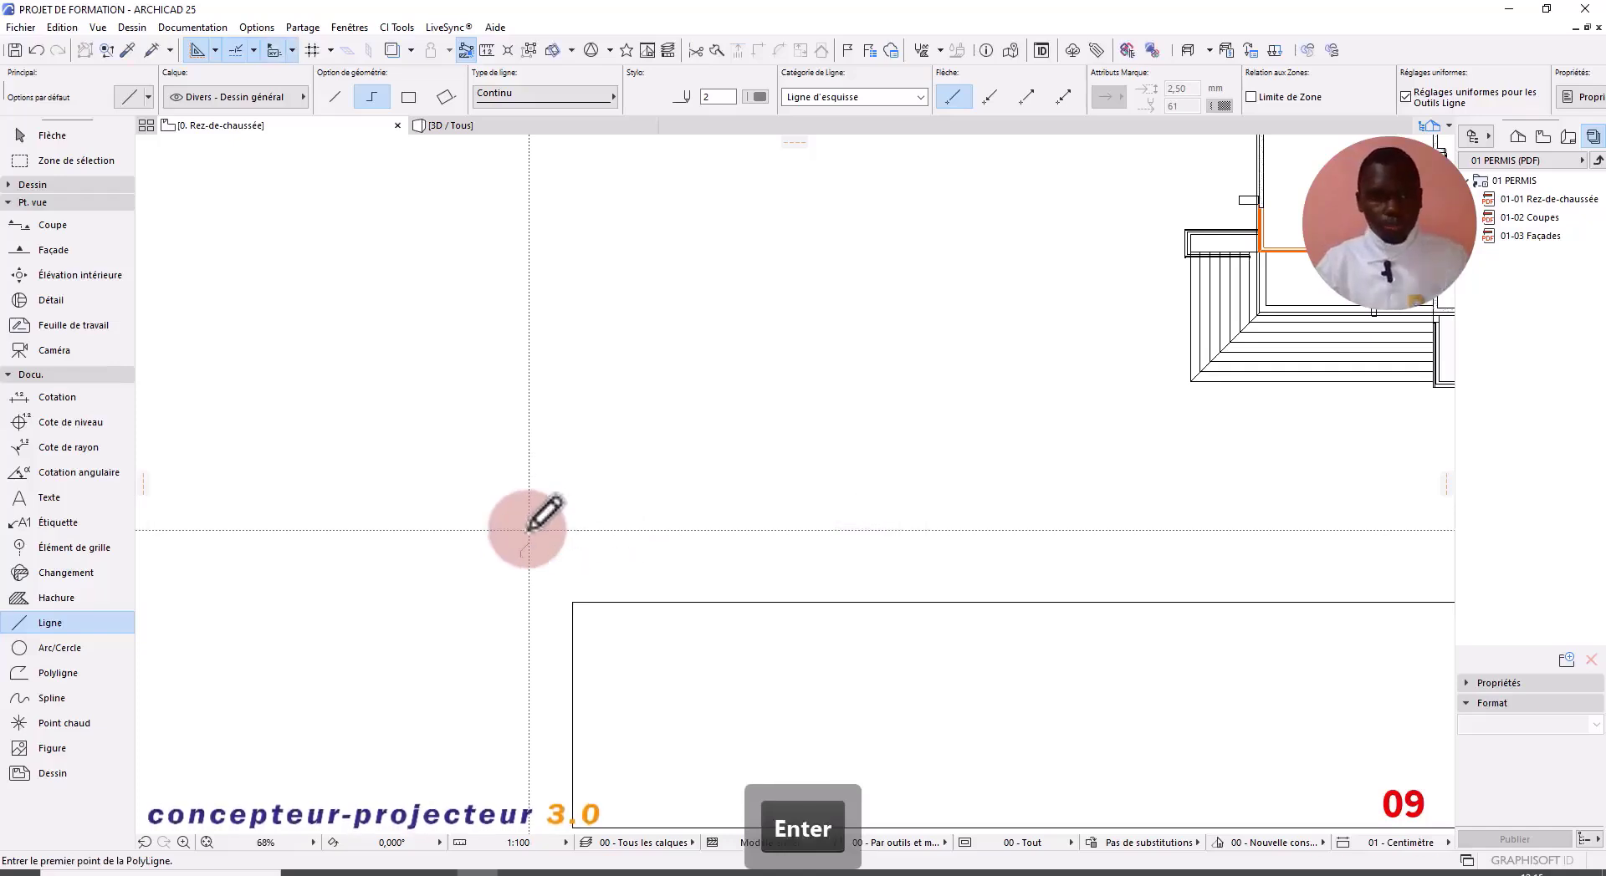
scroll(517, 564, "up", 8)
key("Escape")
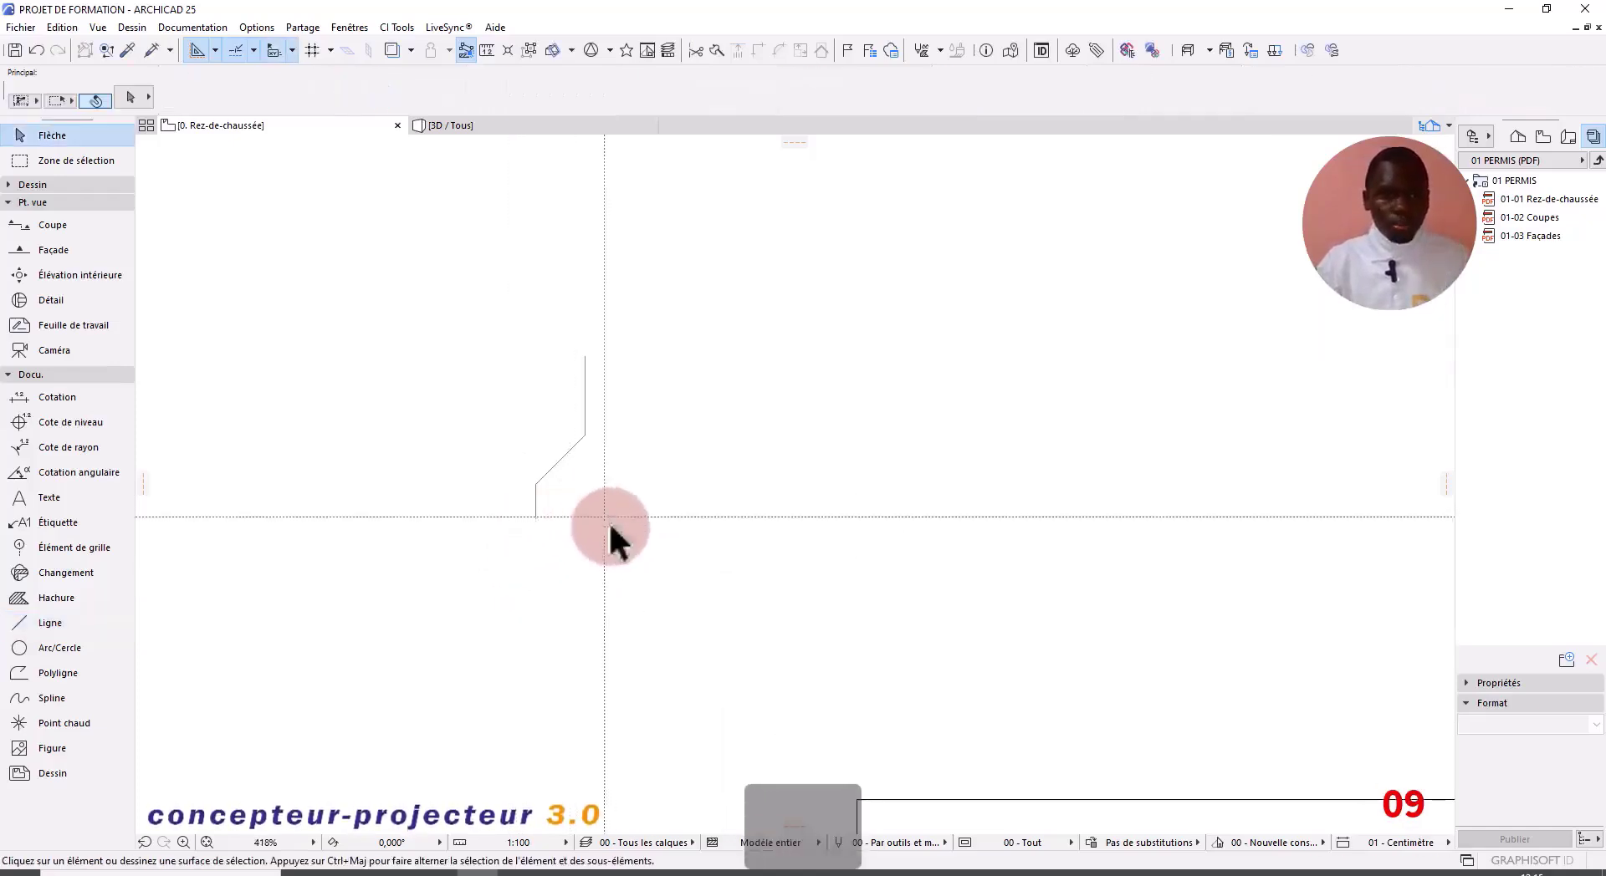
Step: Check the line profile's grouping by selecting its lower part several times and clearing each selection
left_click_drag(614, 559, 426, 469)
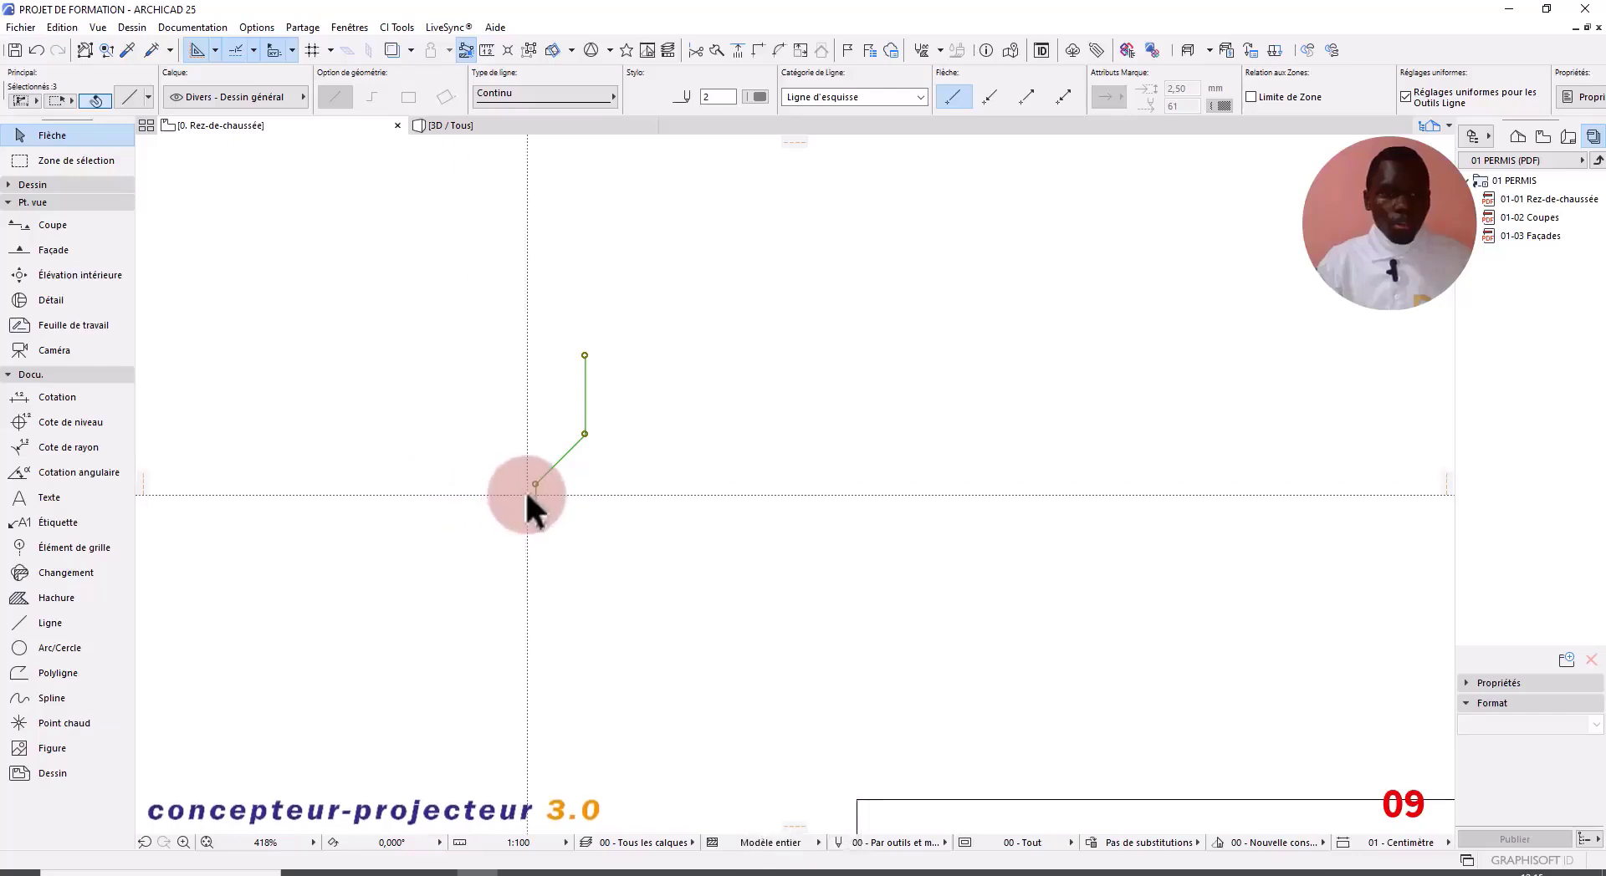
left_click(672, 410)
scroll(600, 463, "down", 2)
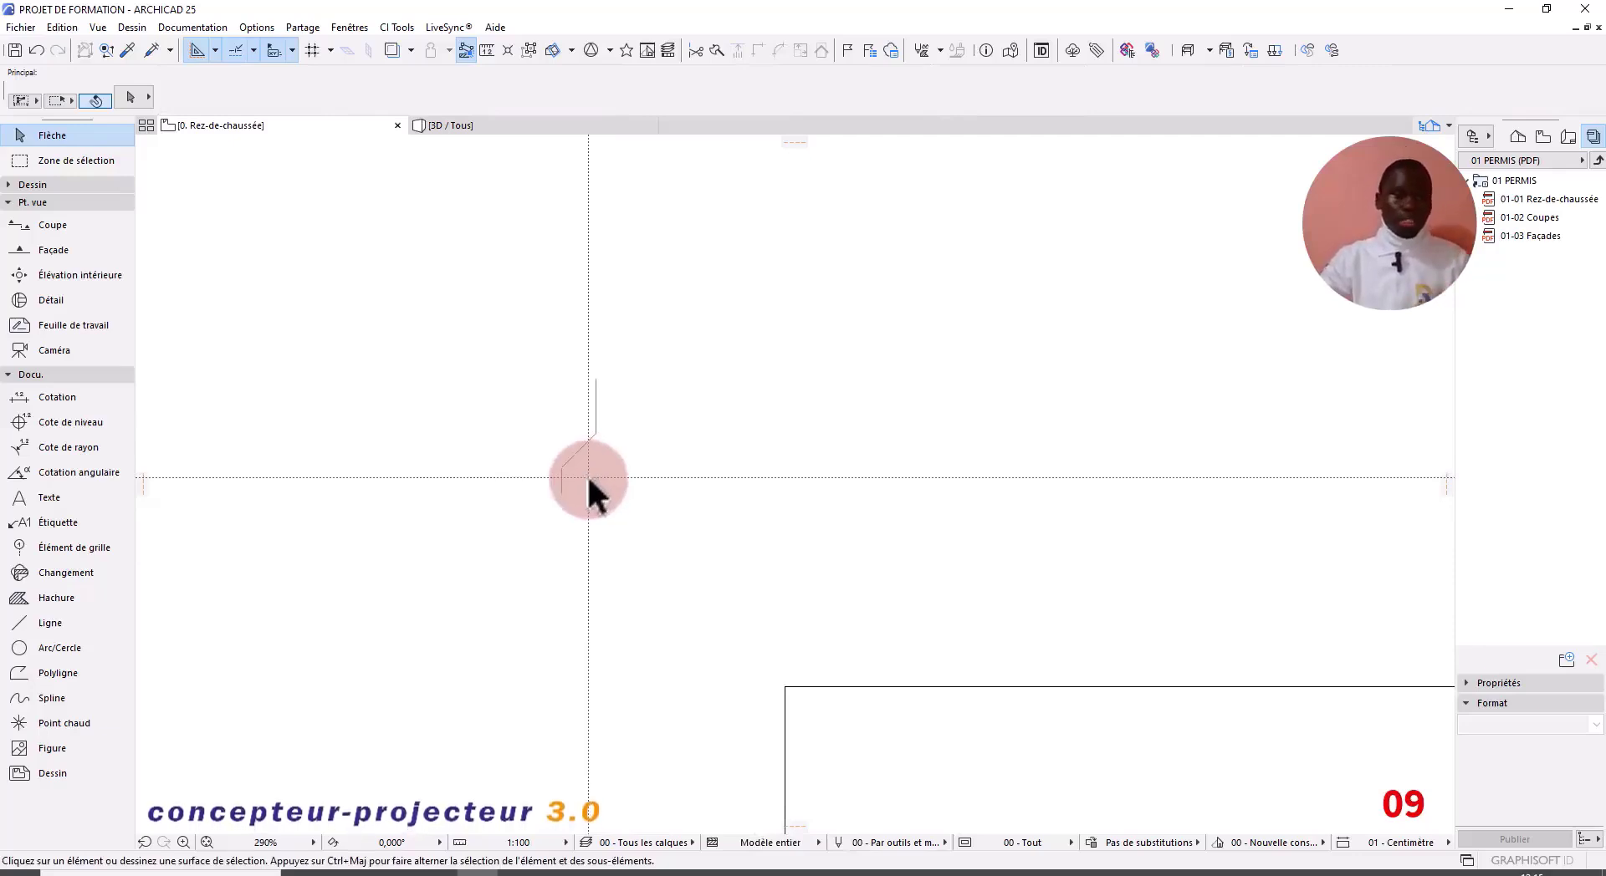
left_click_drag(588, 480, 502, 437)
left_click(624, 470)
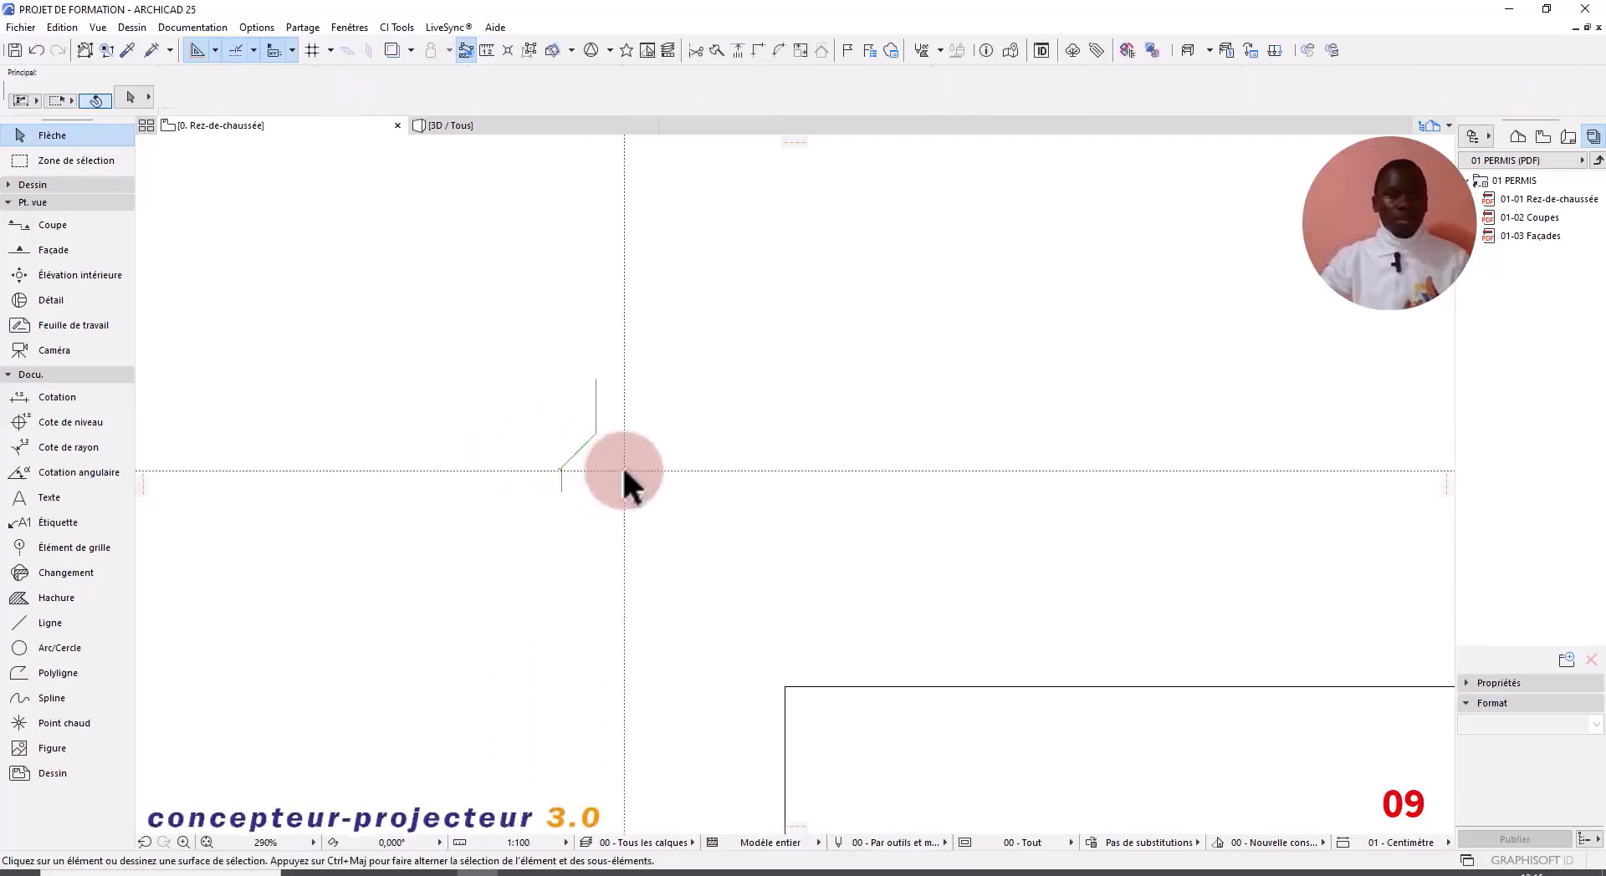
left_click_drag(611, 485, 410, 448)
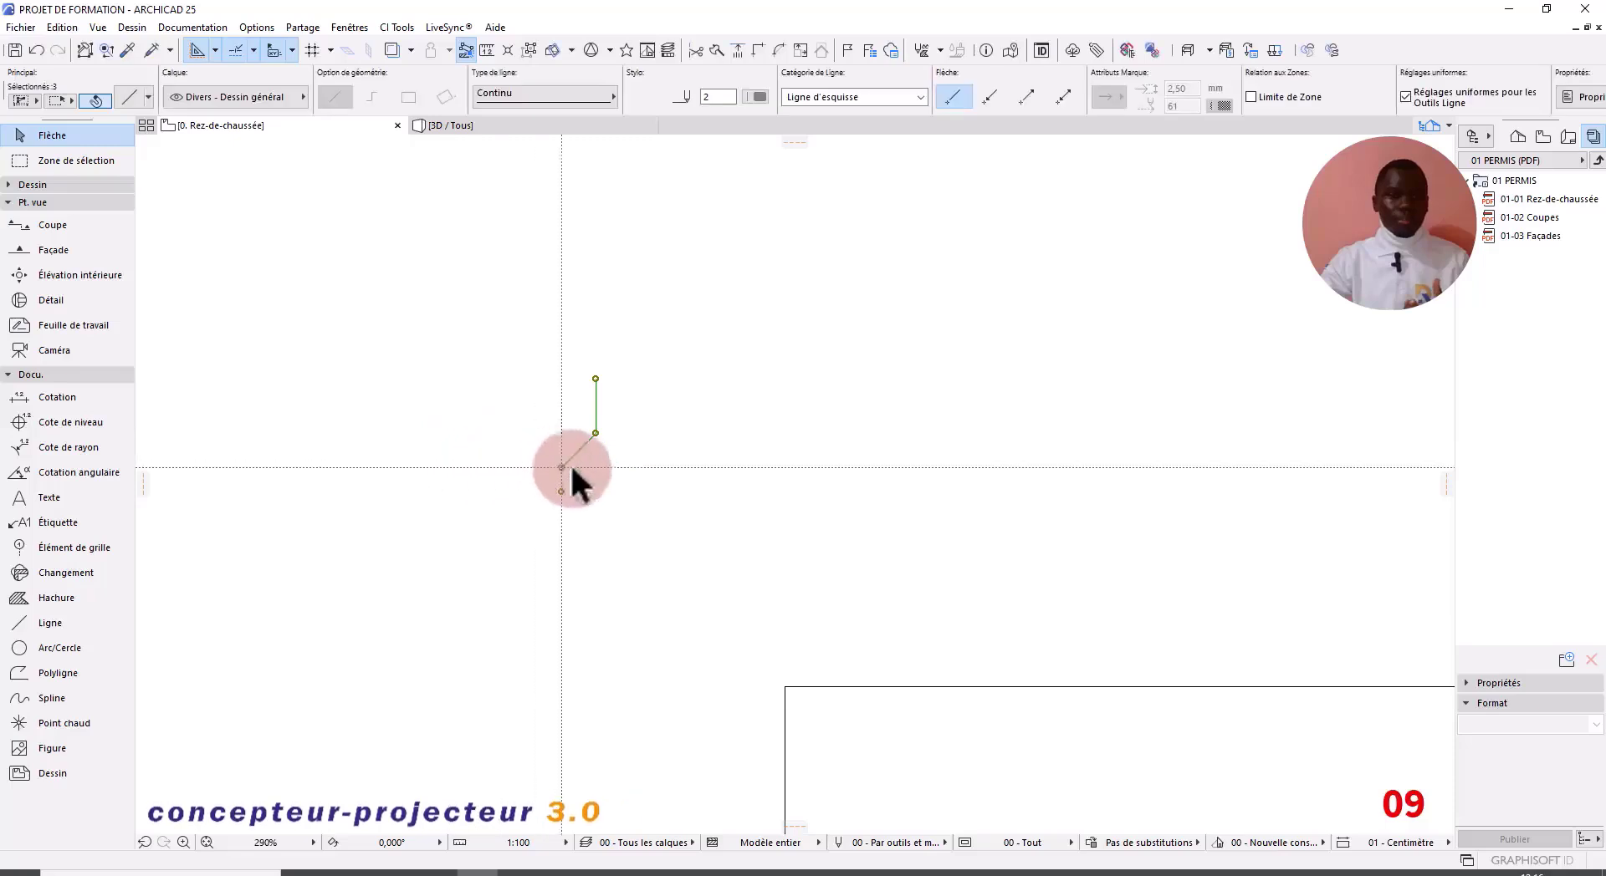
left_click(605, 476)
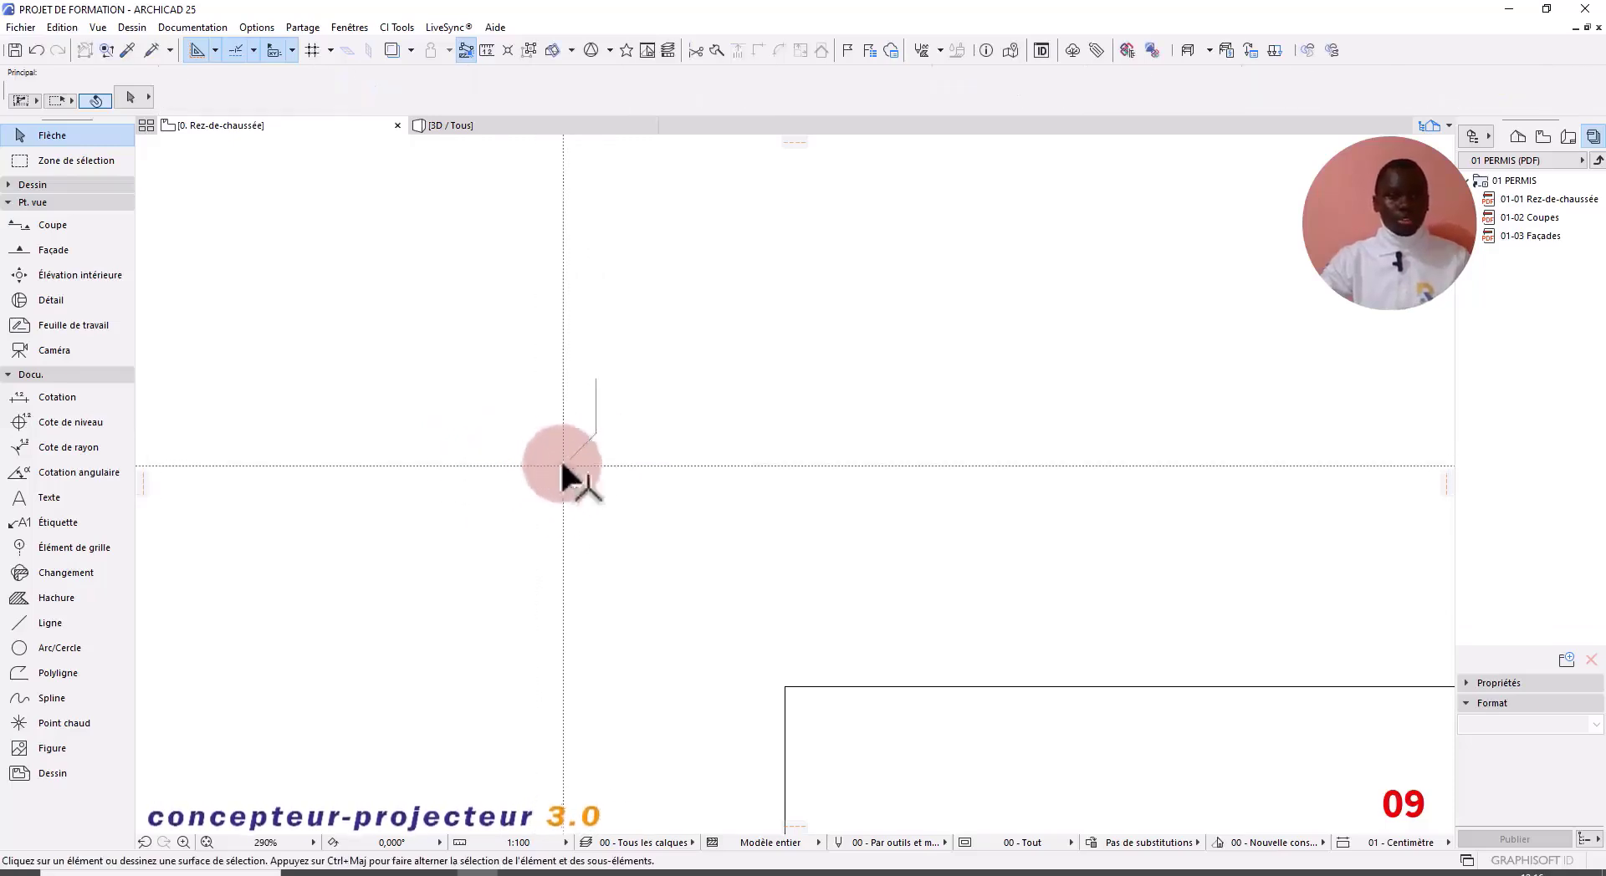
Step: Suspend grouping and select only the profile's diagonal and lower vertical lines
left_click(527, 52)
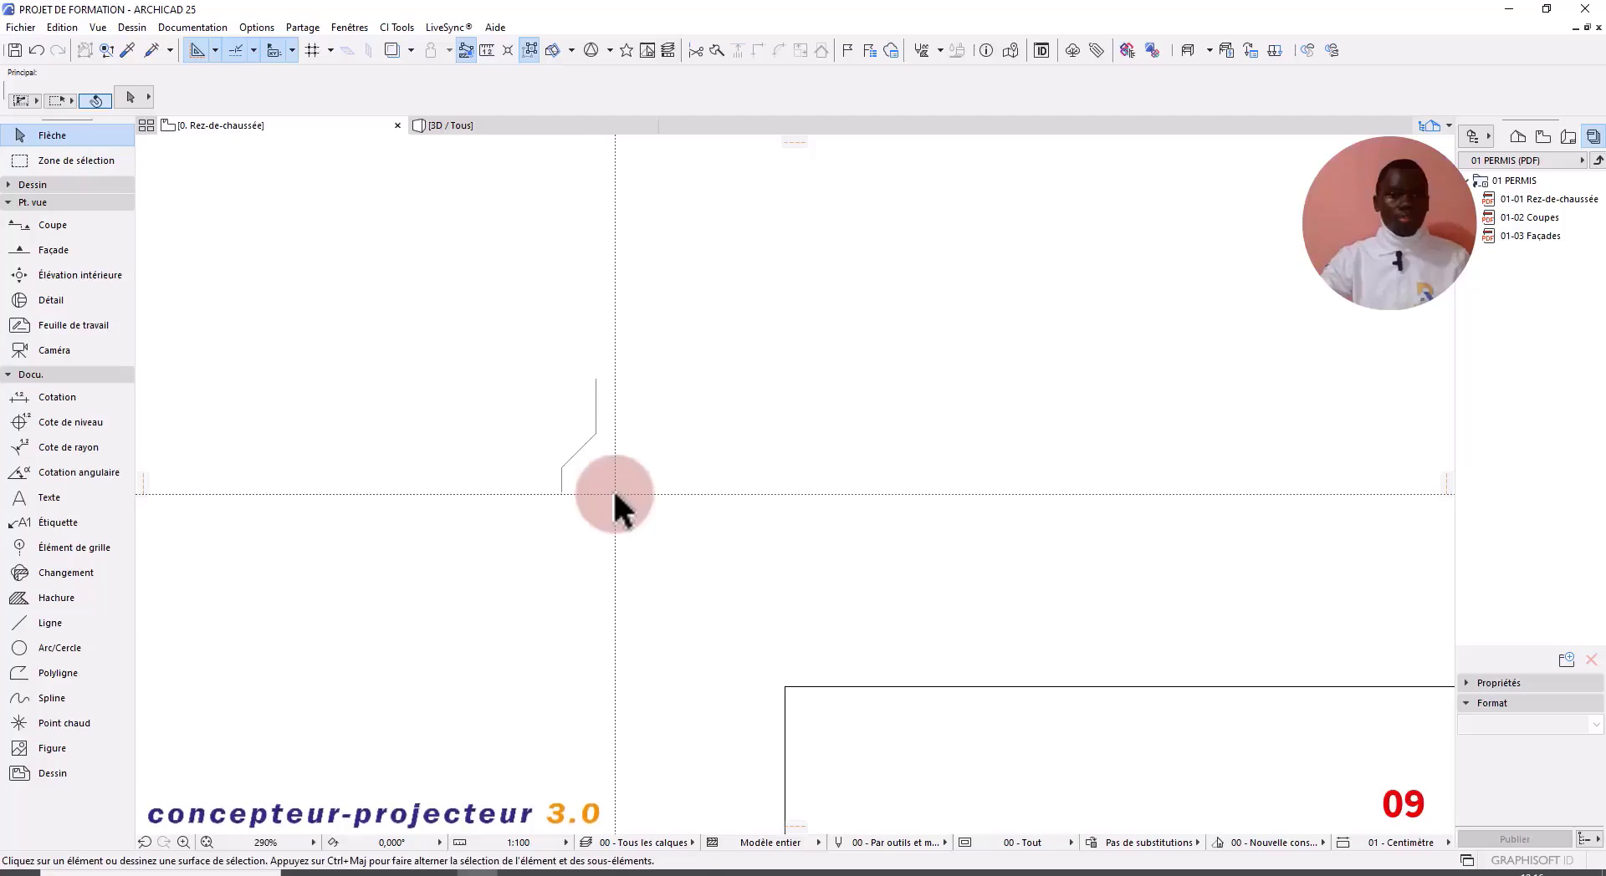
left_click_drag(614, 495, 510, 456)
scroll(555, 466, "up", 5)
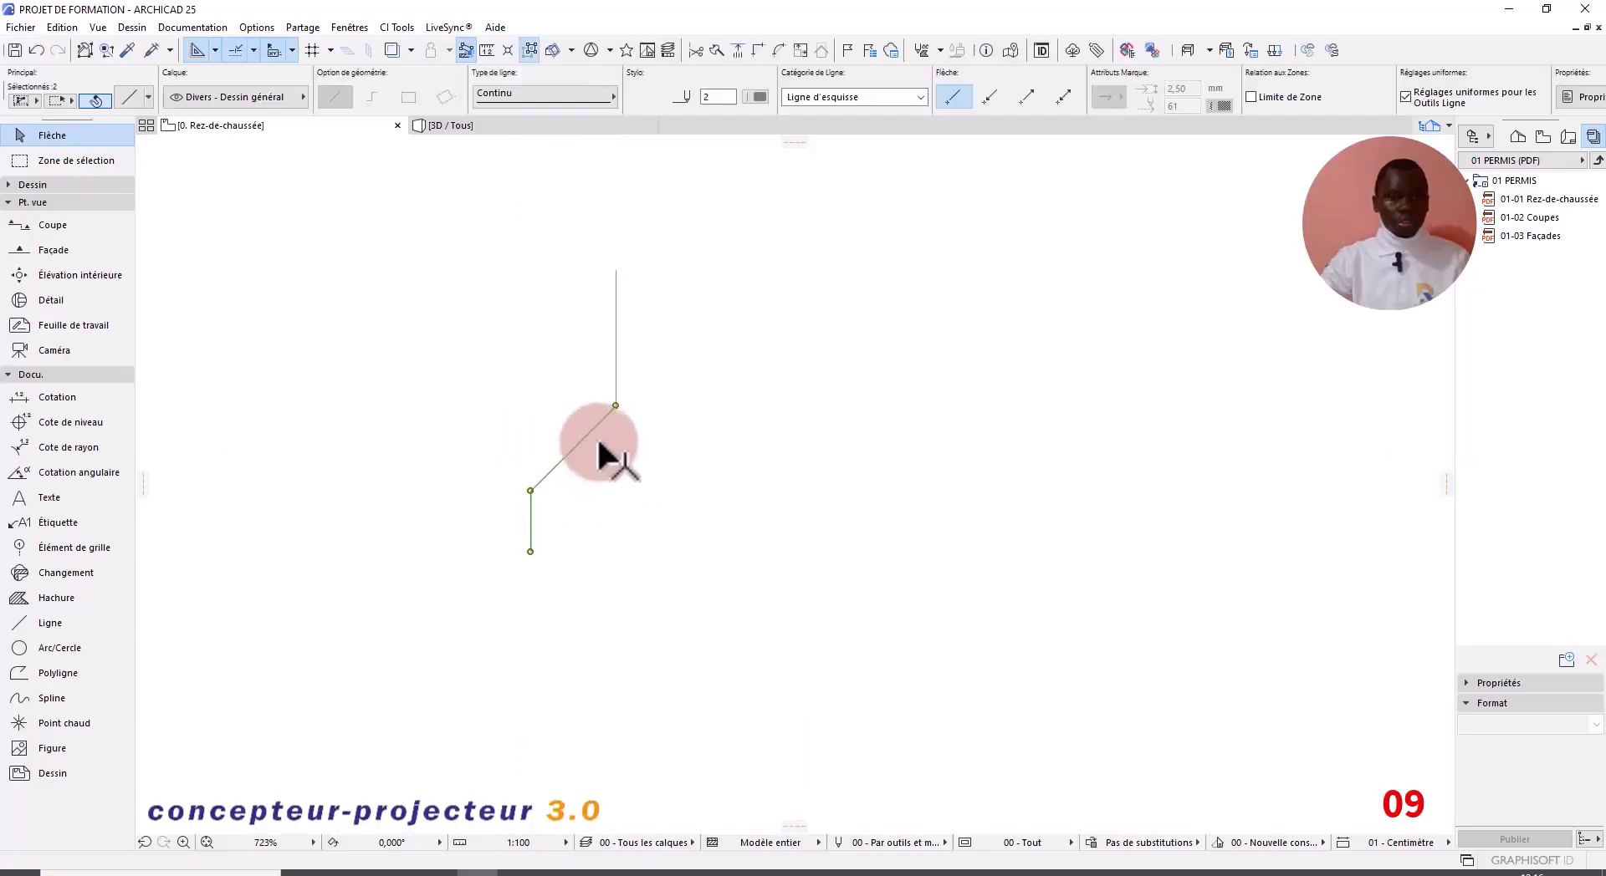
Step: Mirror a copy of the selected diagonal and lower vertical lines about a horizontal axis through the upper vertical line's midpoint
left_click(616, 406)
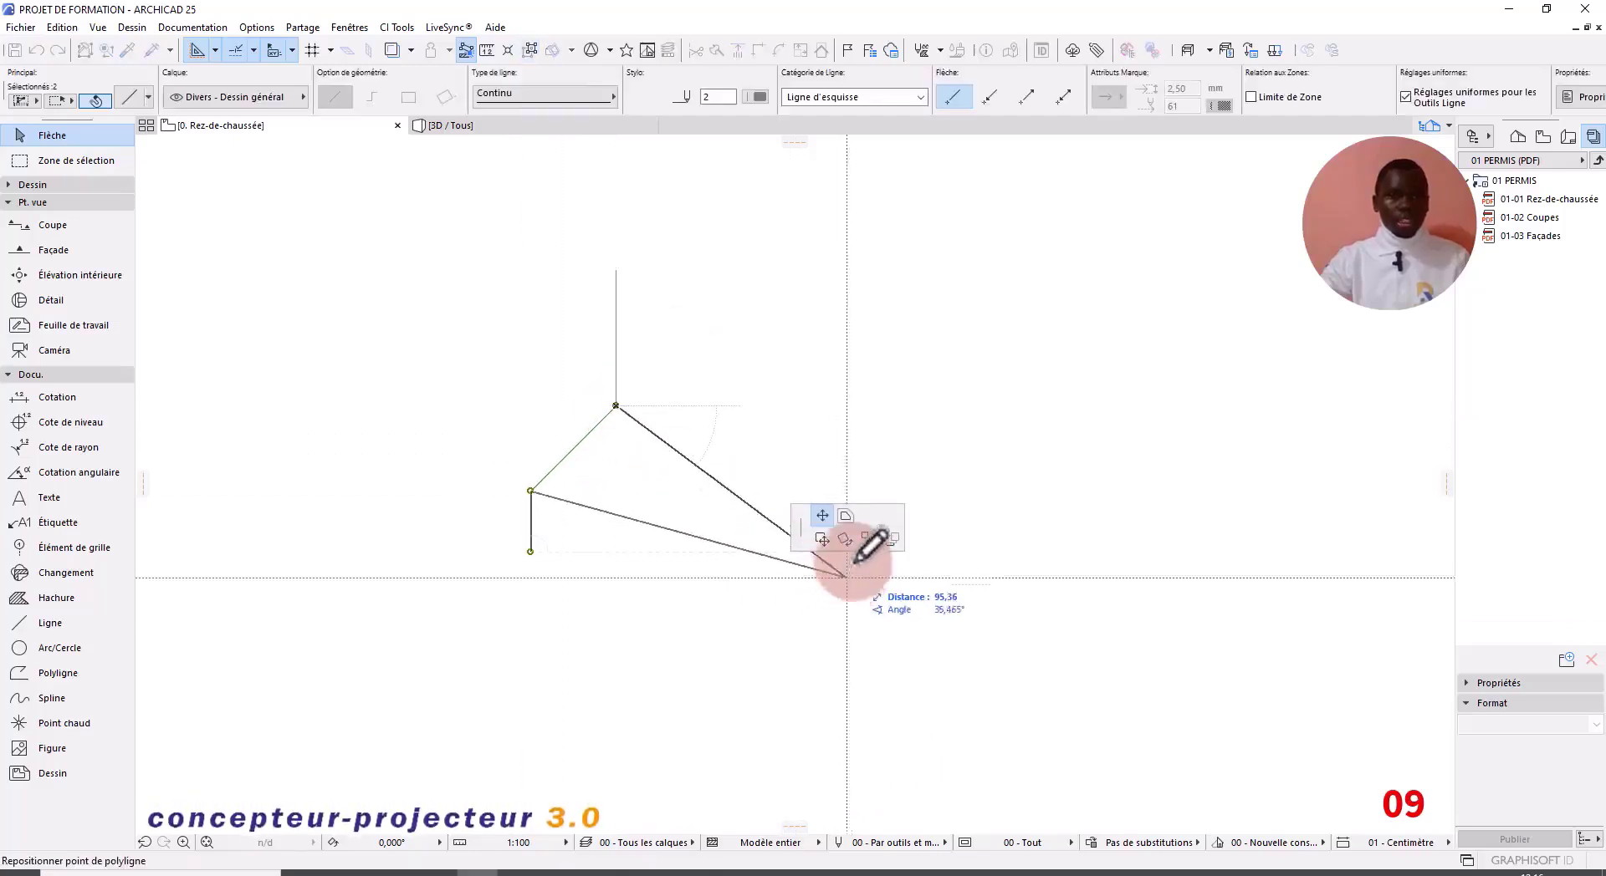
left_click(868, 539)
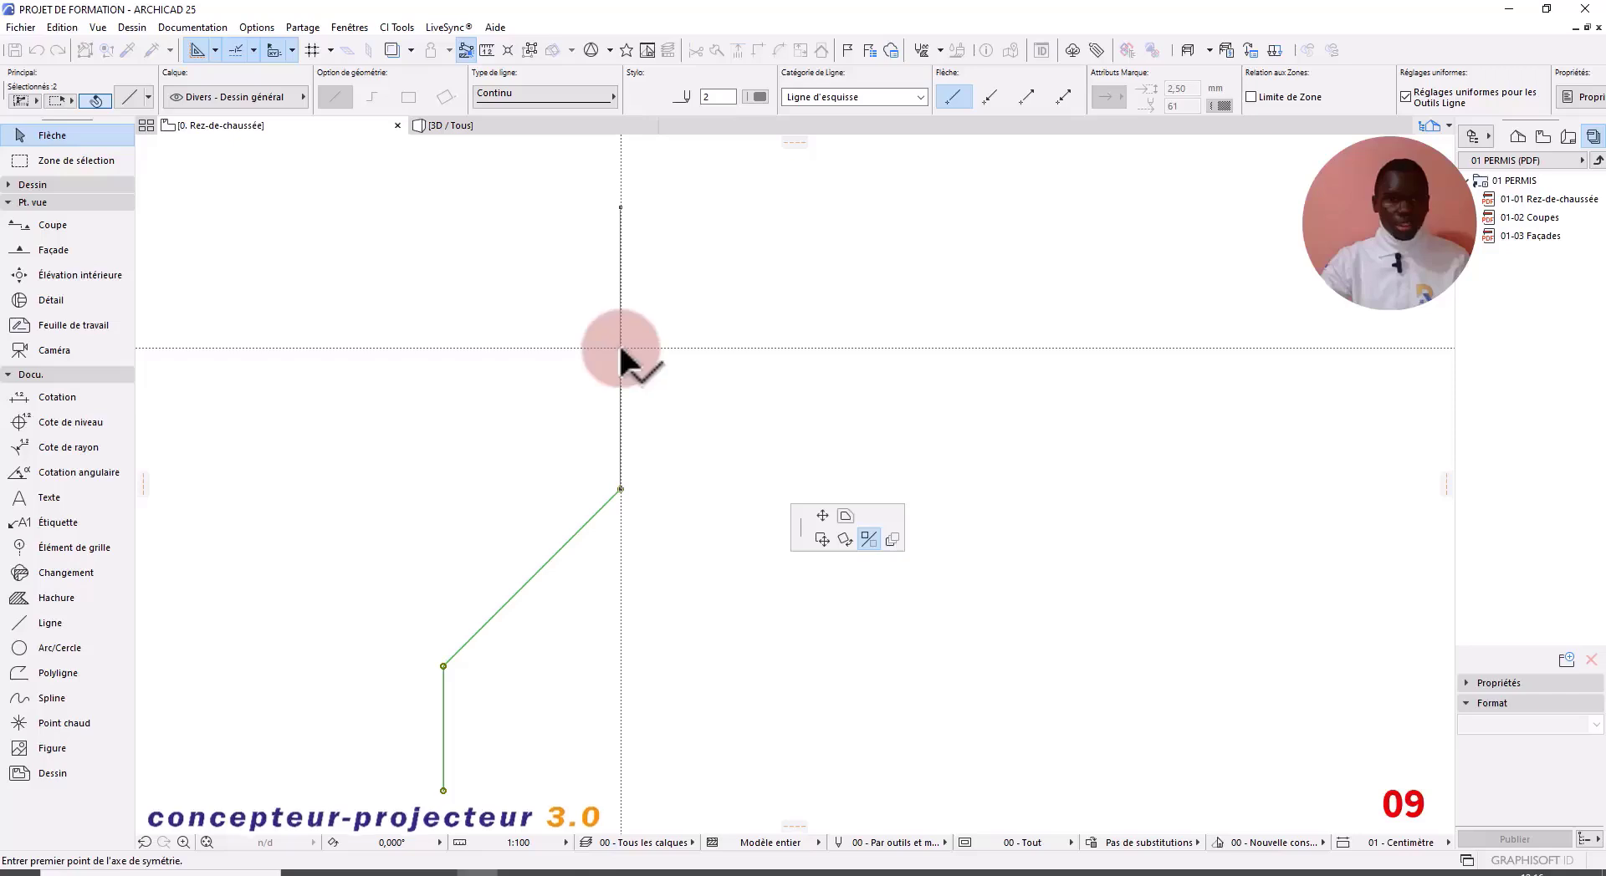
left_click(620, 348)
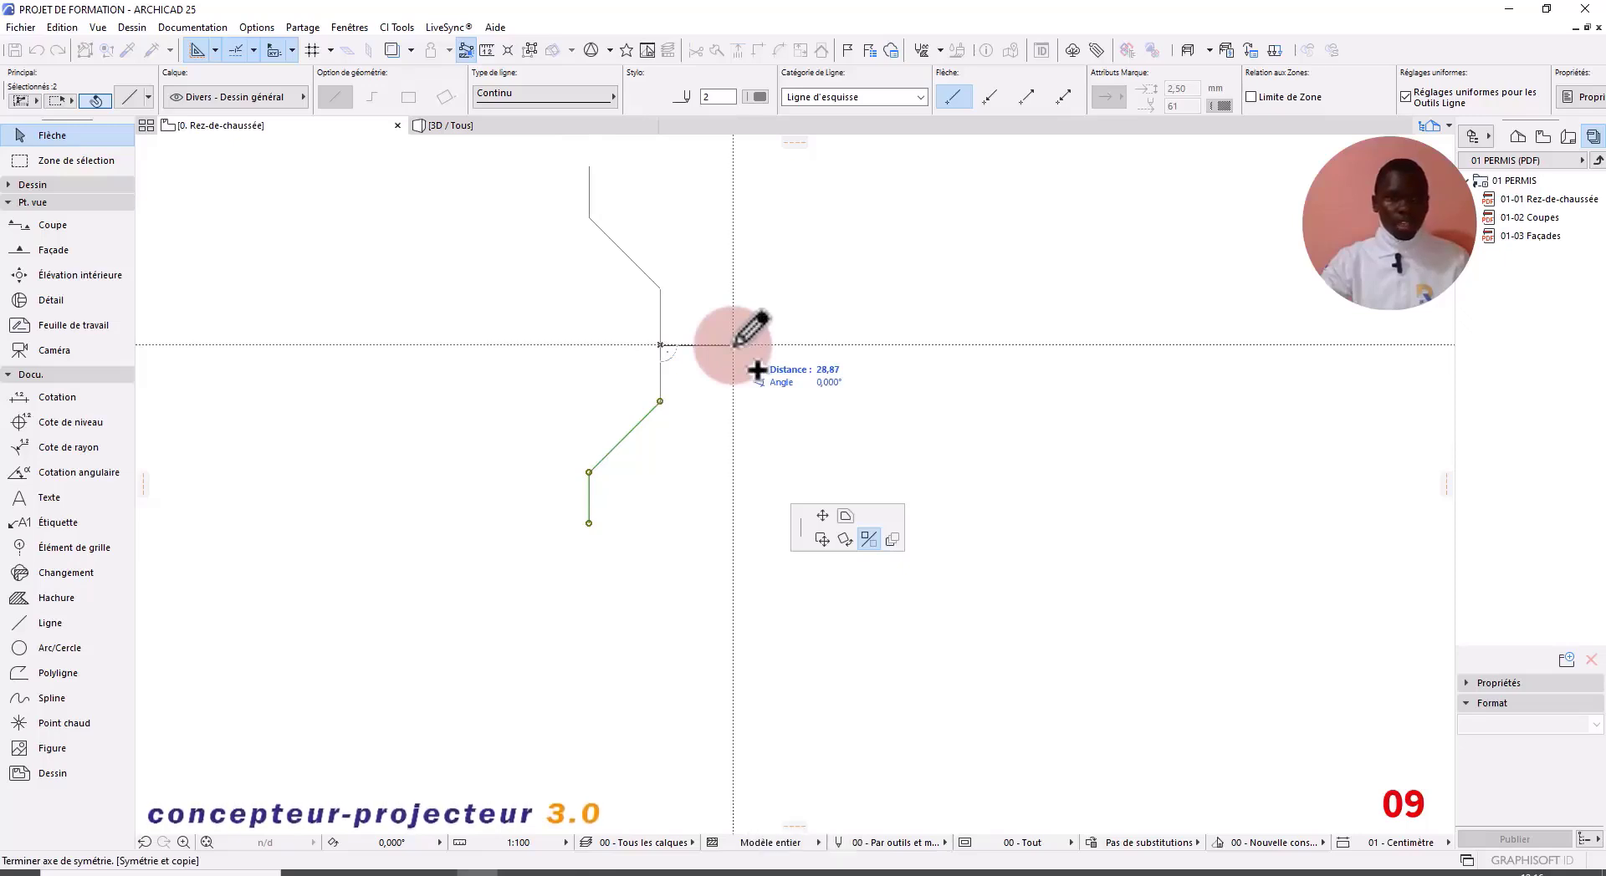
left_click(733, 344)
scroll(620, 328, "down", 3)
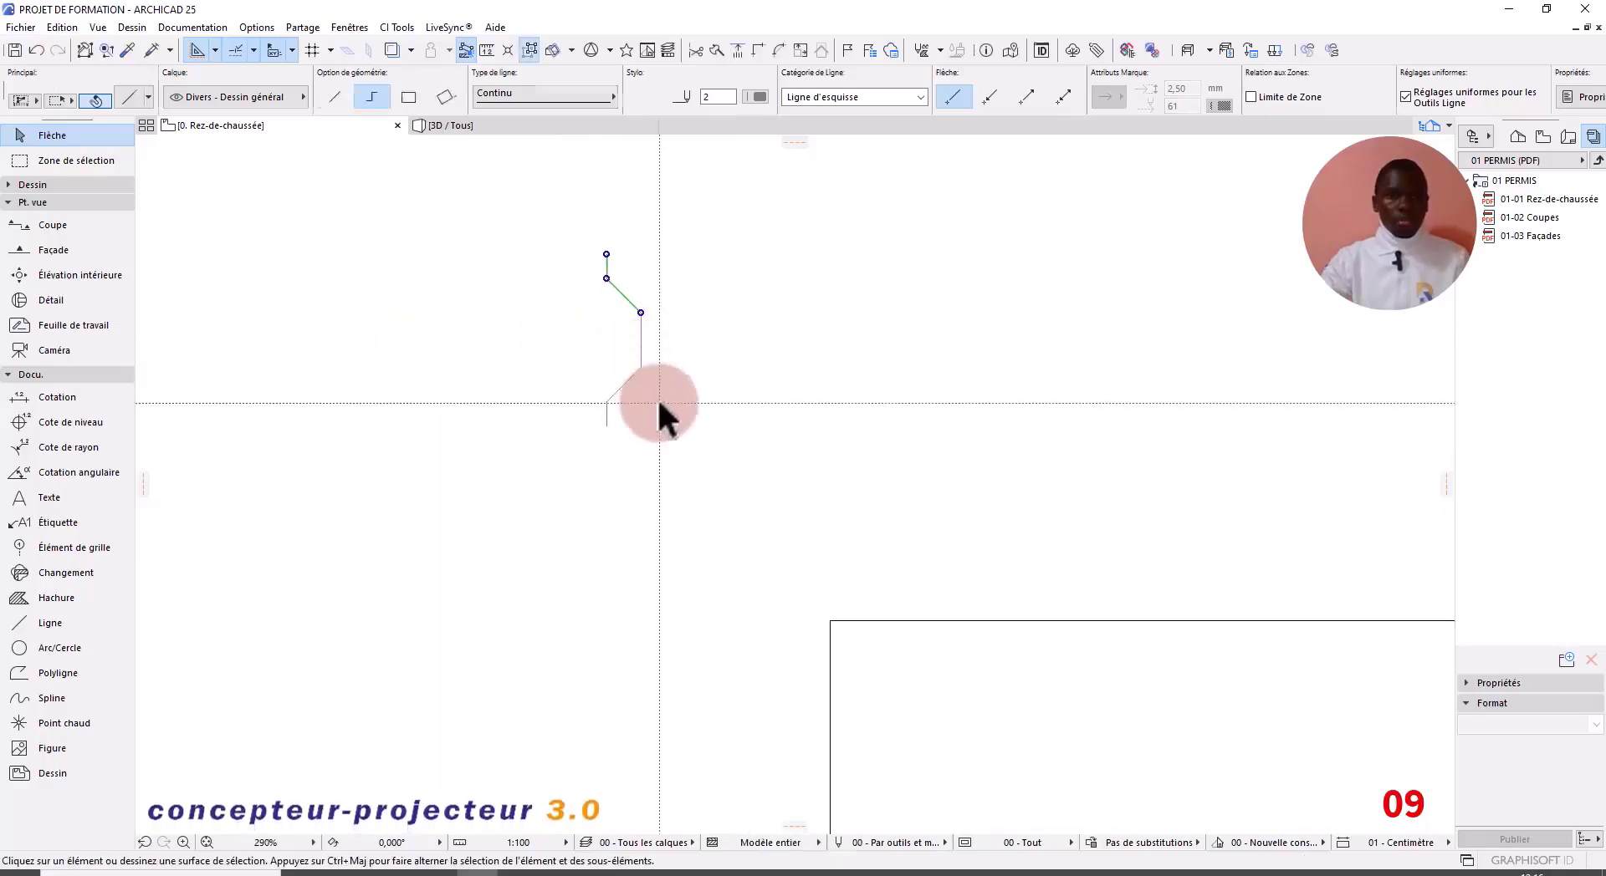
Step: Select all five profile lines and mirror a copy about the vertical axis along the profile's middle segment
left_click_drag(688, 466, 560, 251)
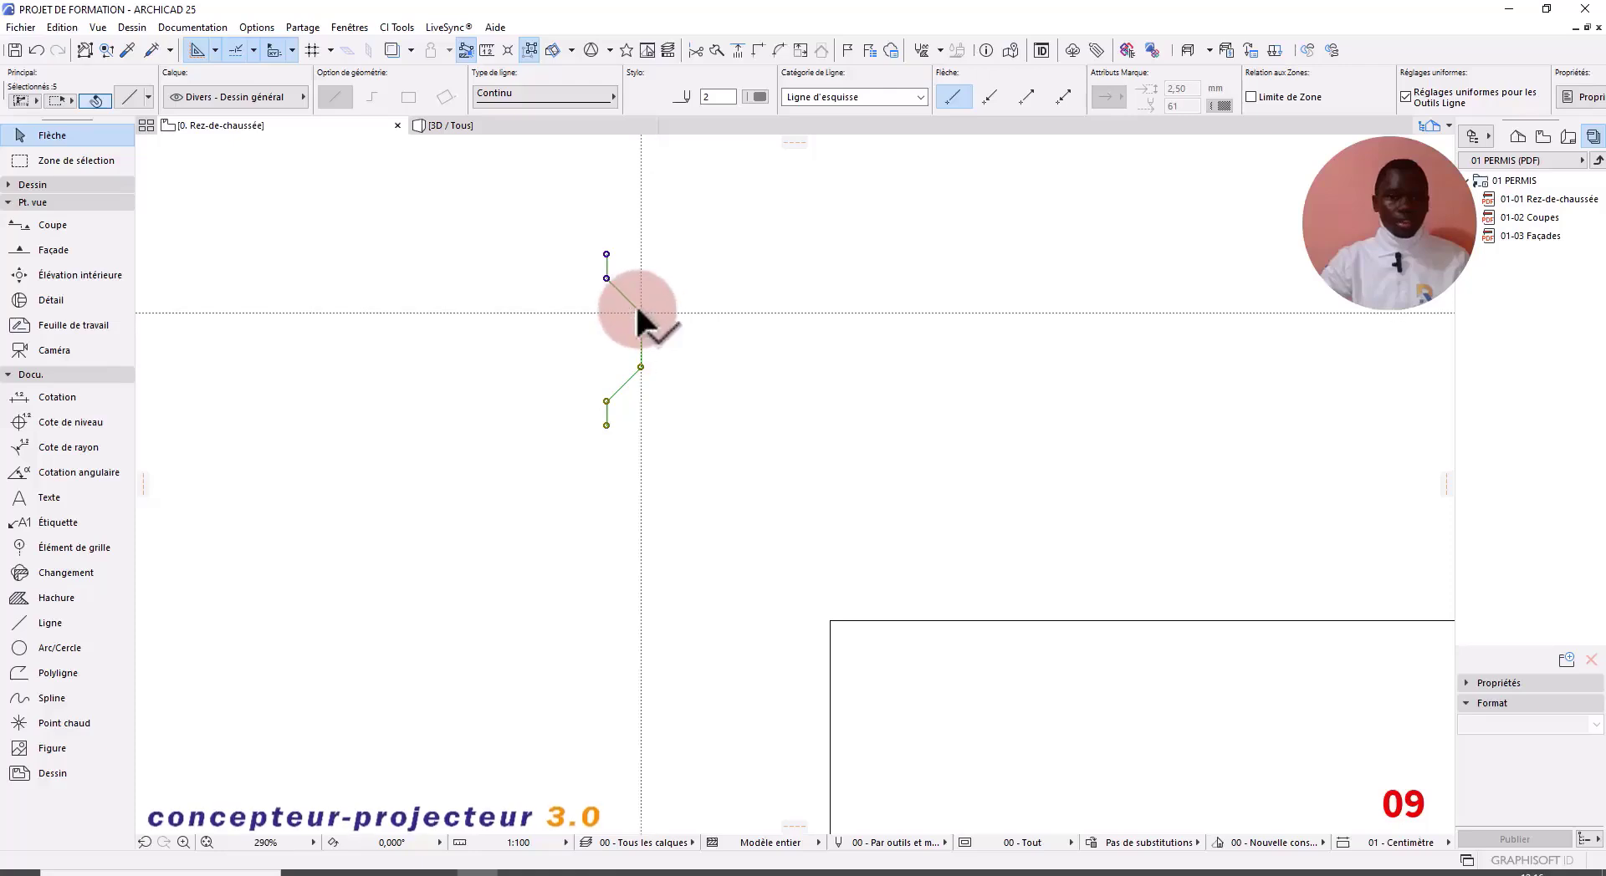
left_click(639, 311)
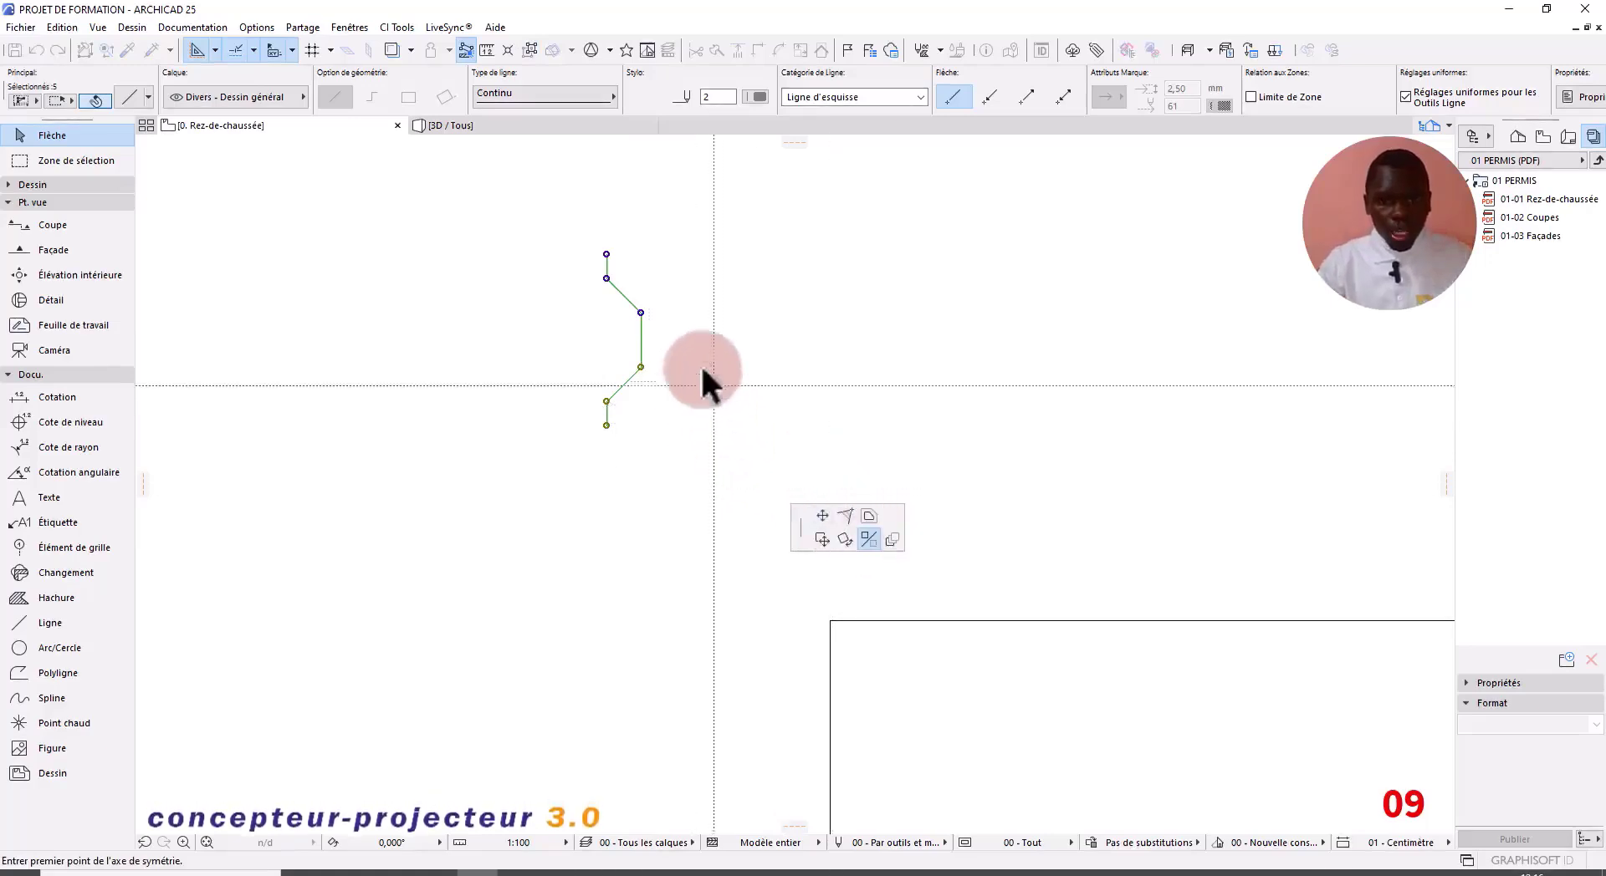
left_click(641, 313)
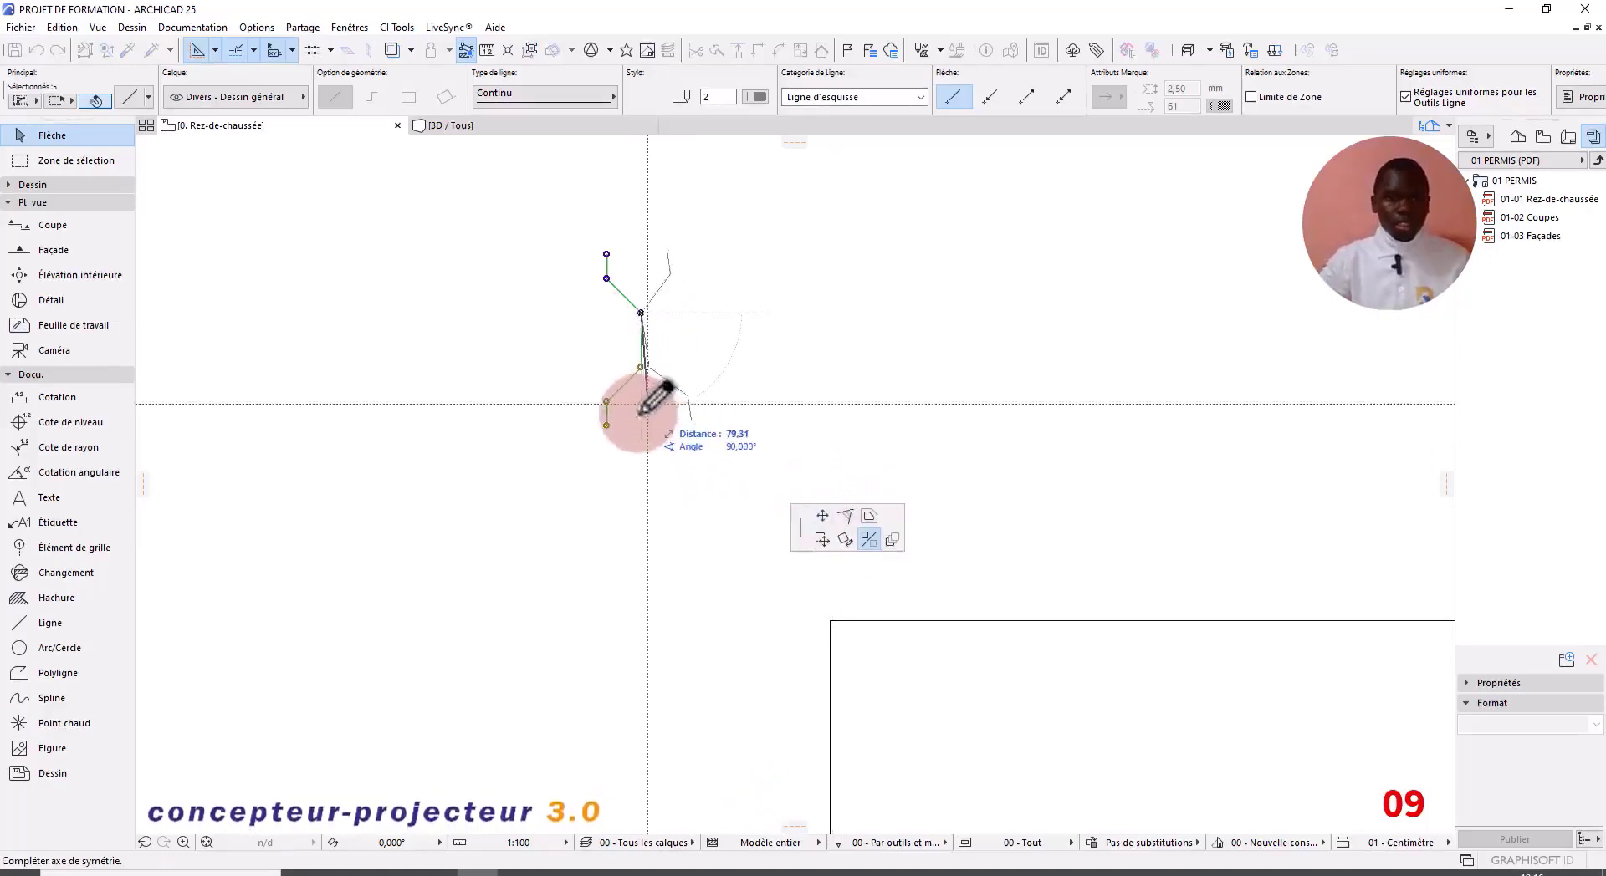
key("ctrl")
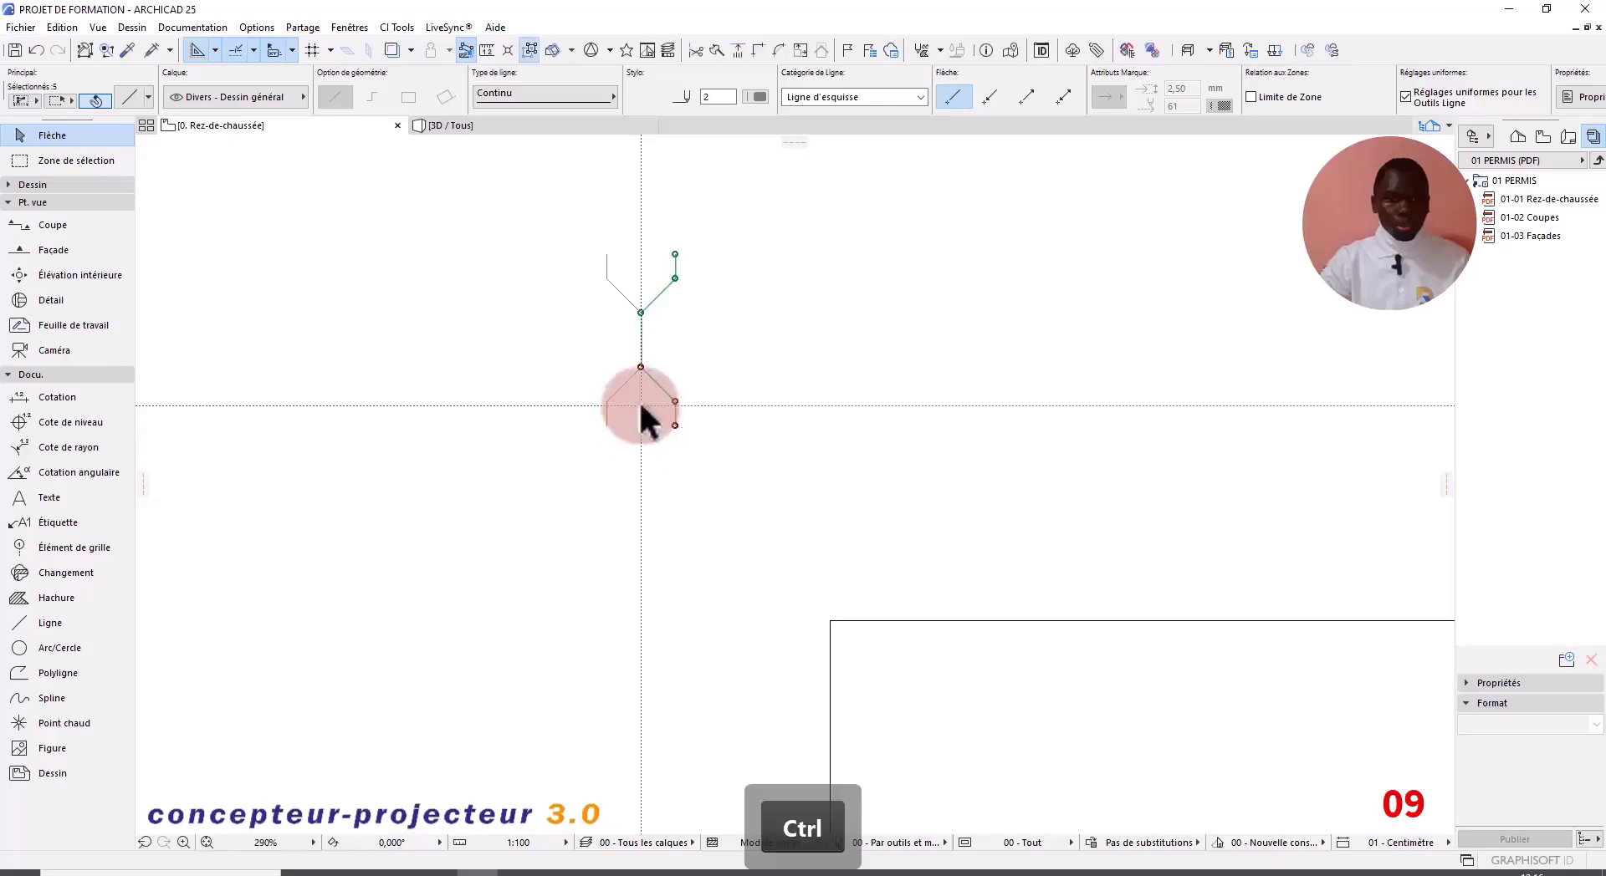
left_click(640, 366)
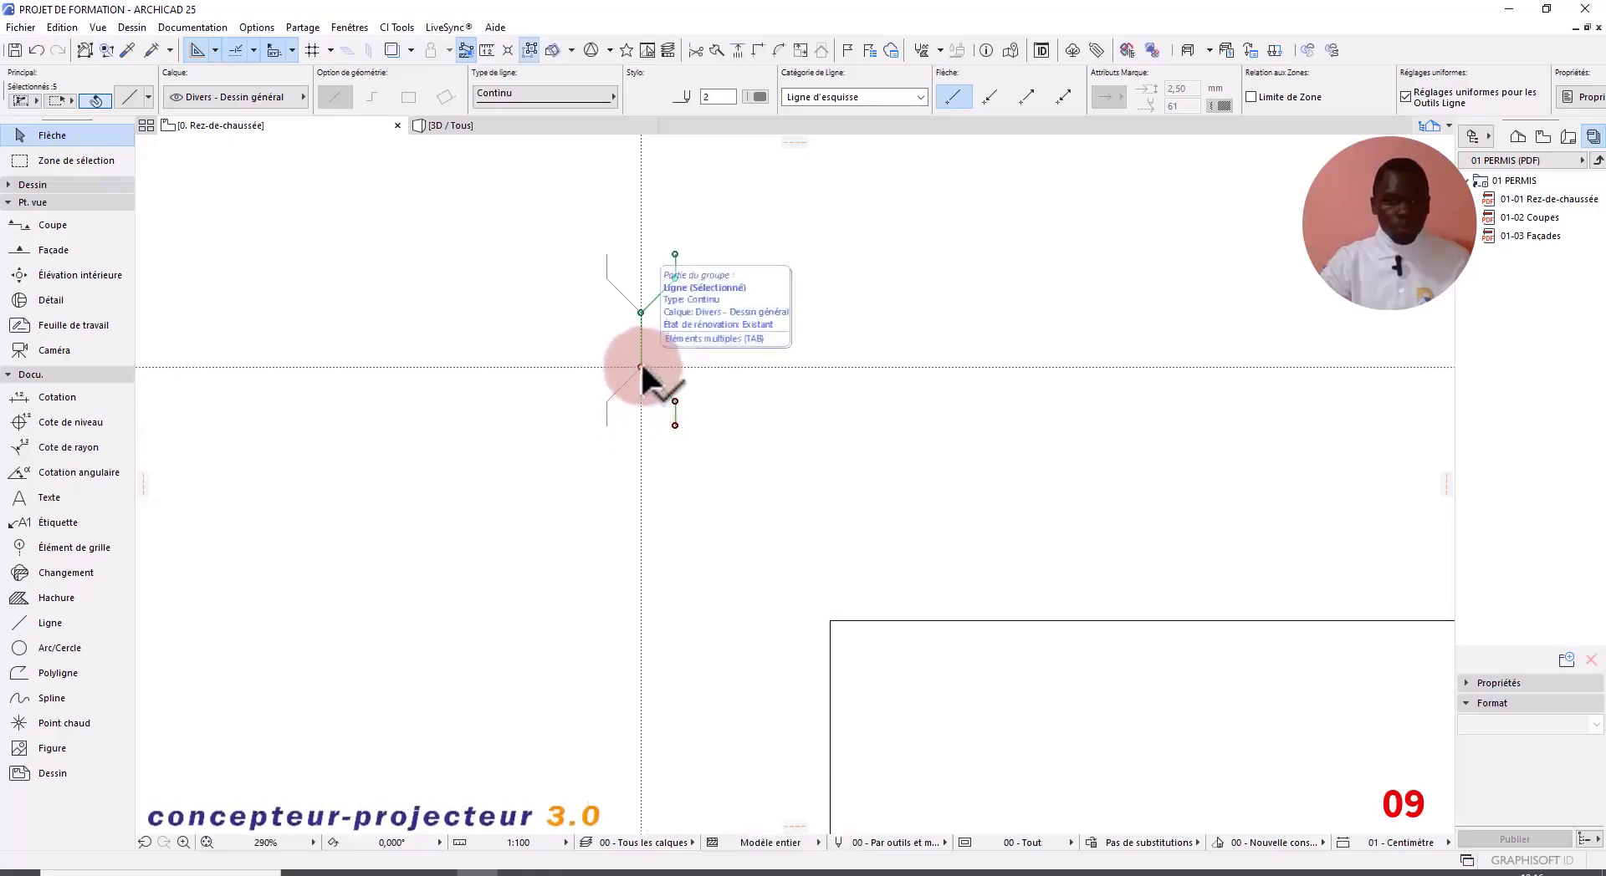
Step: Move the mirrored profile horizontally to the right, away from the original, in two successive translations
left_click(641, 366)
left_click(821, 521)
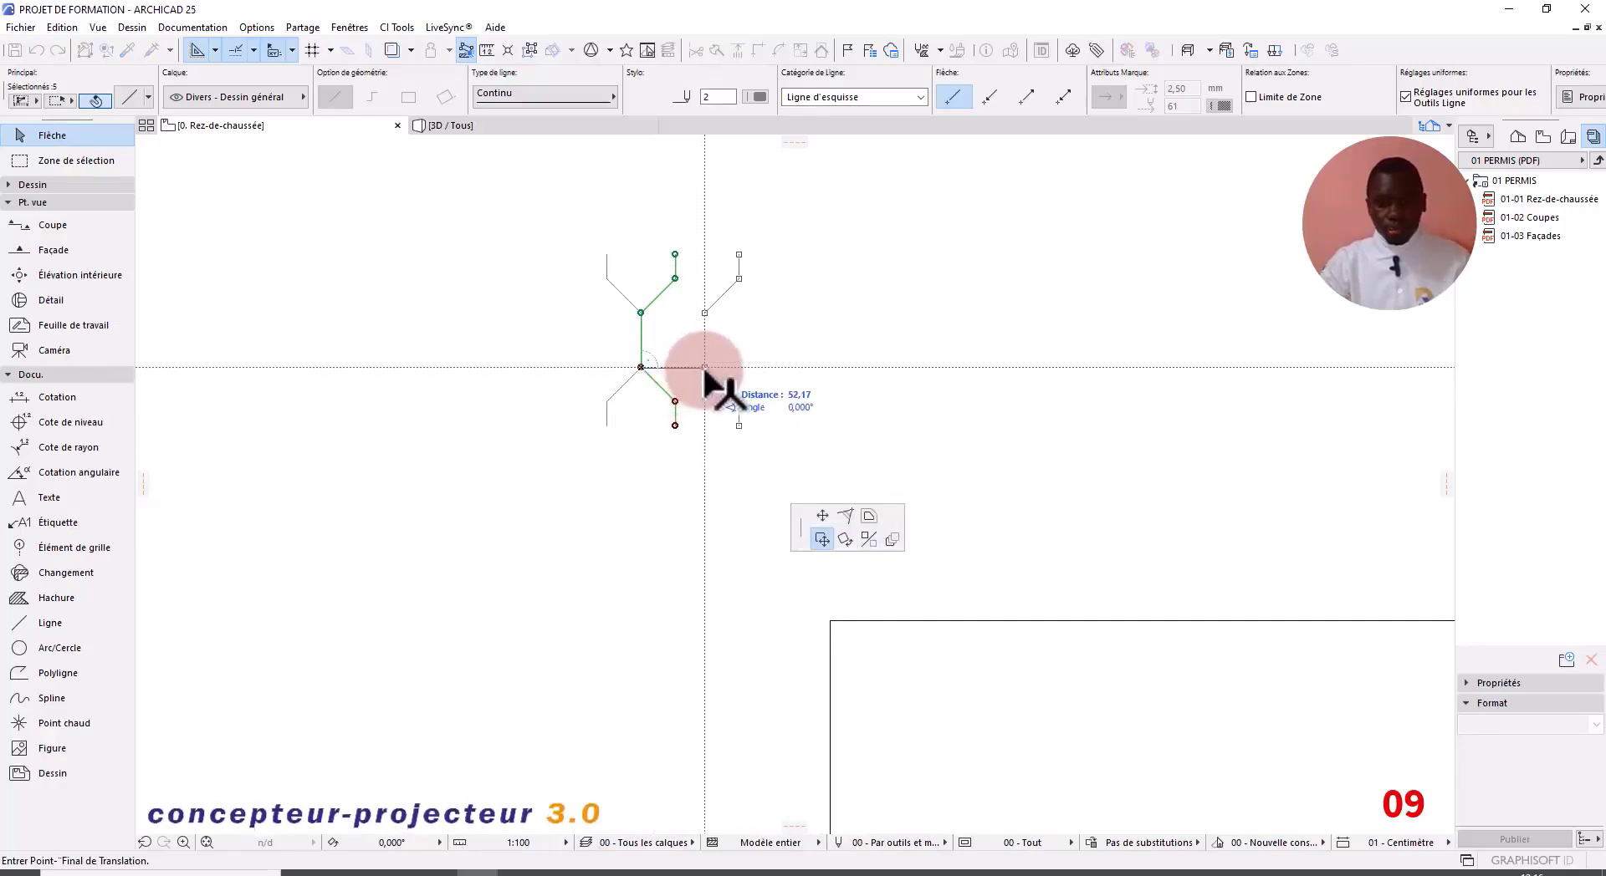
left_click(714, 366)
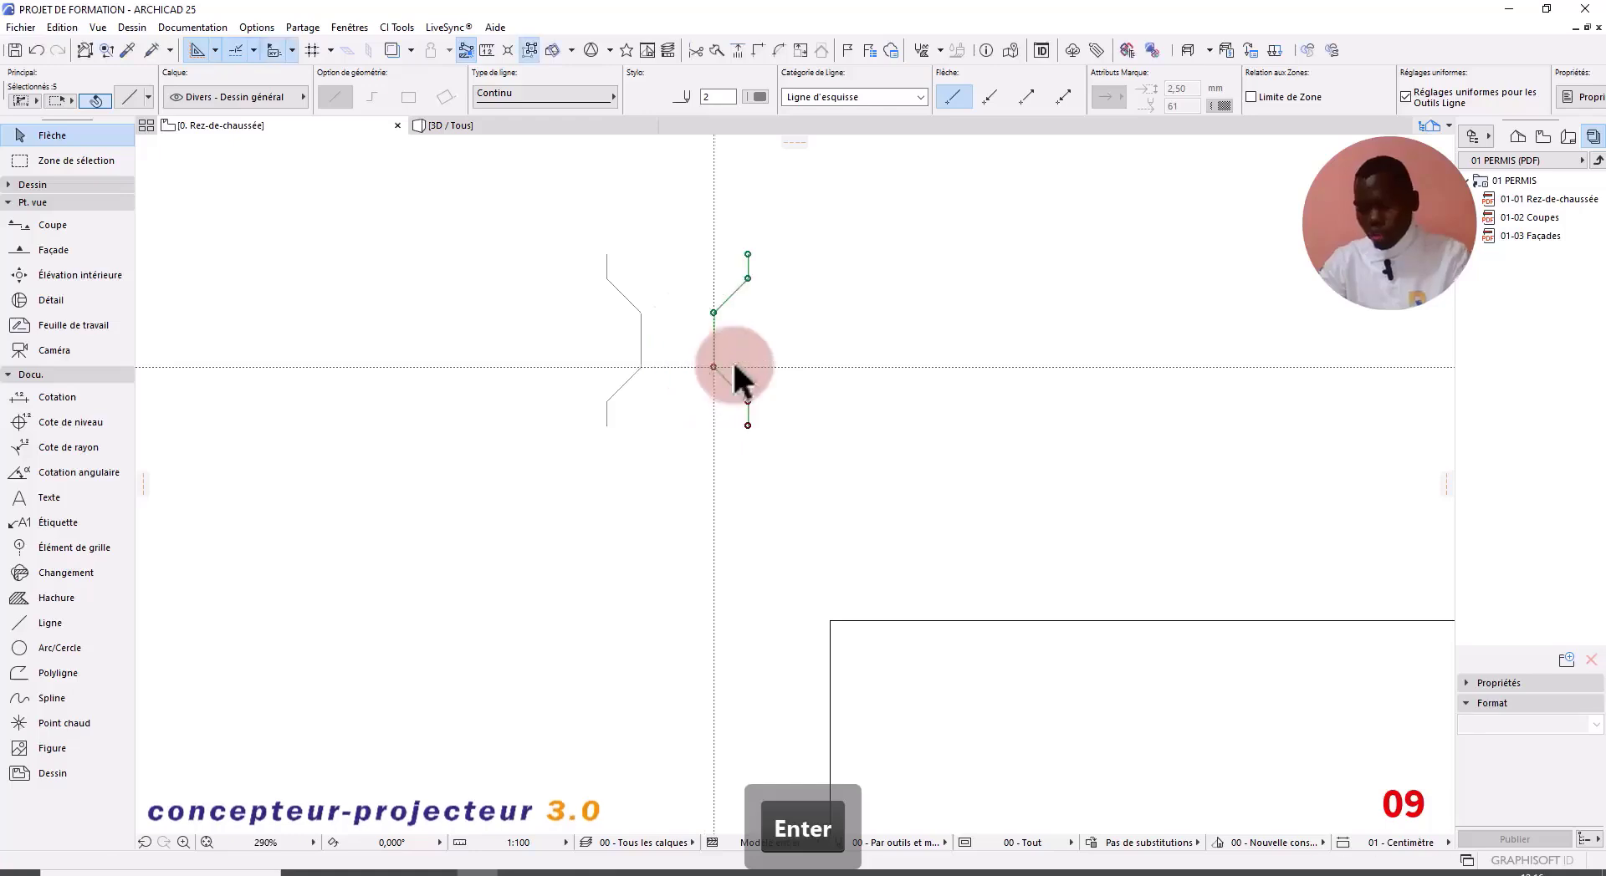
middle_click_drag(711, 377, 633, 422)
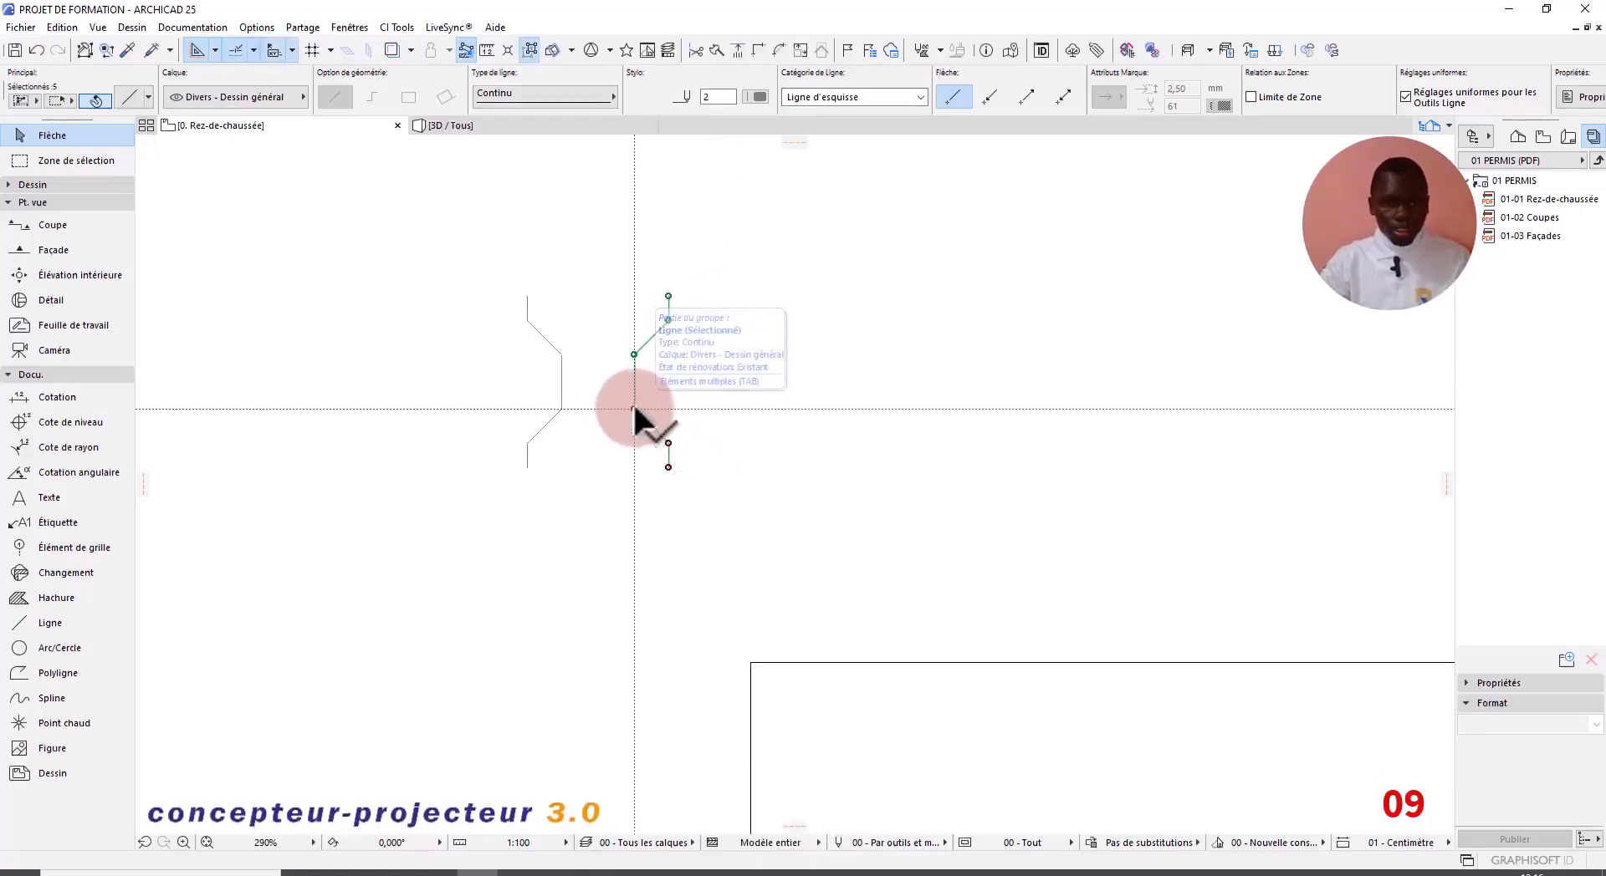
left_click(634, 409)
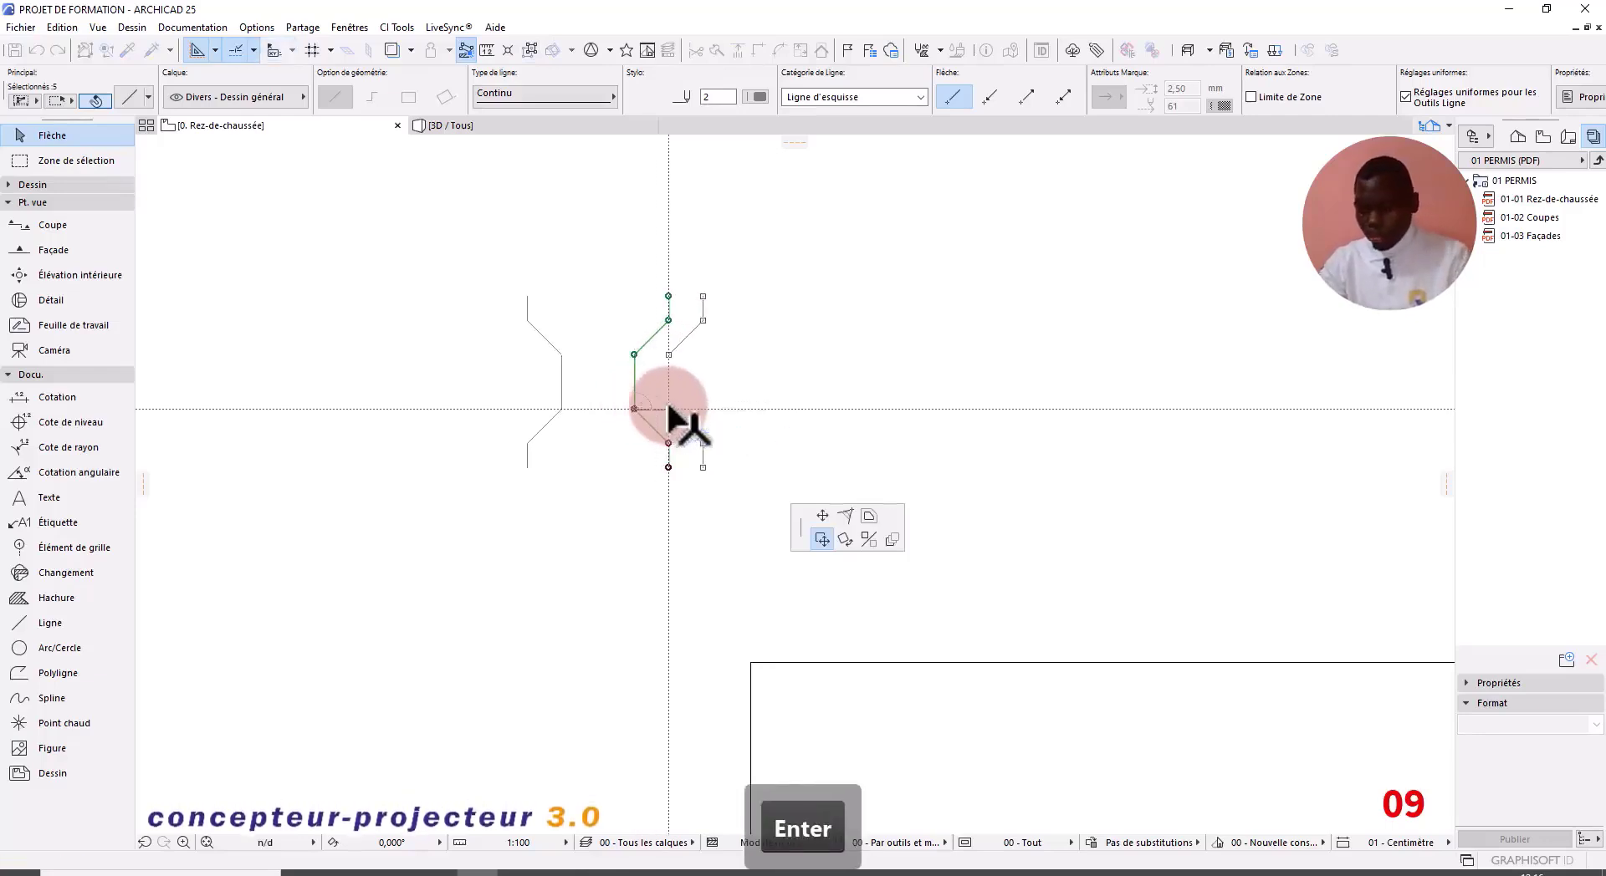
left_click(659, 409)
Step: Close the outline with horizontal lines joining the two profiles' upper ends and their lower ends
scroll(771, 364, "down", 1)
middle_click_drag(771, 364, 734, 412)
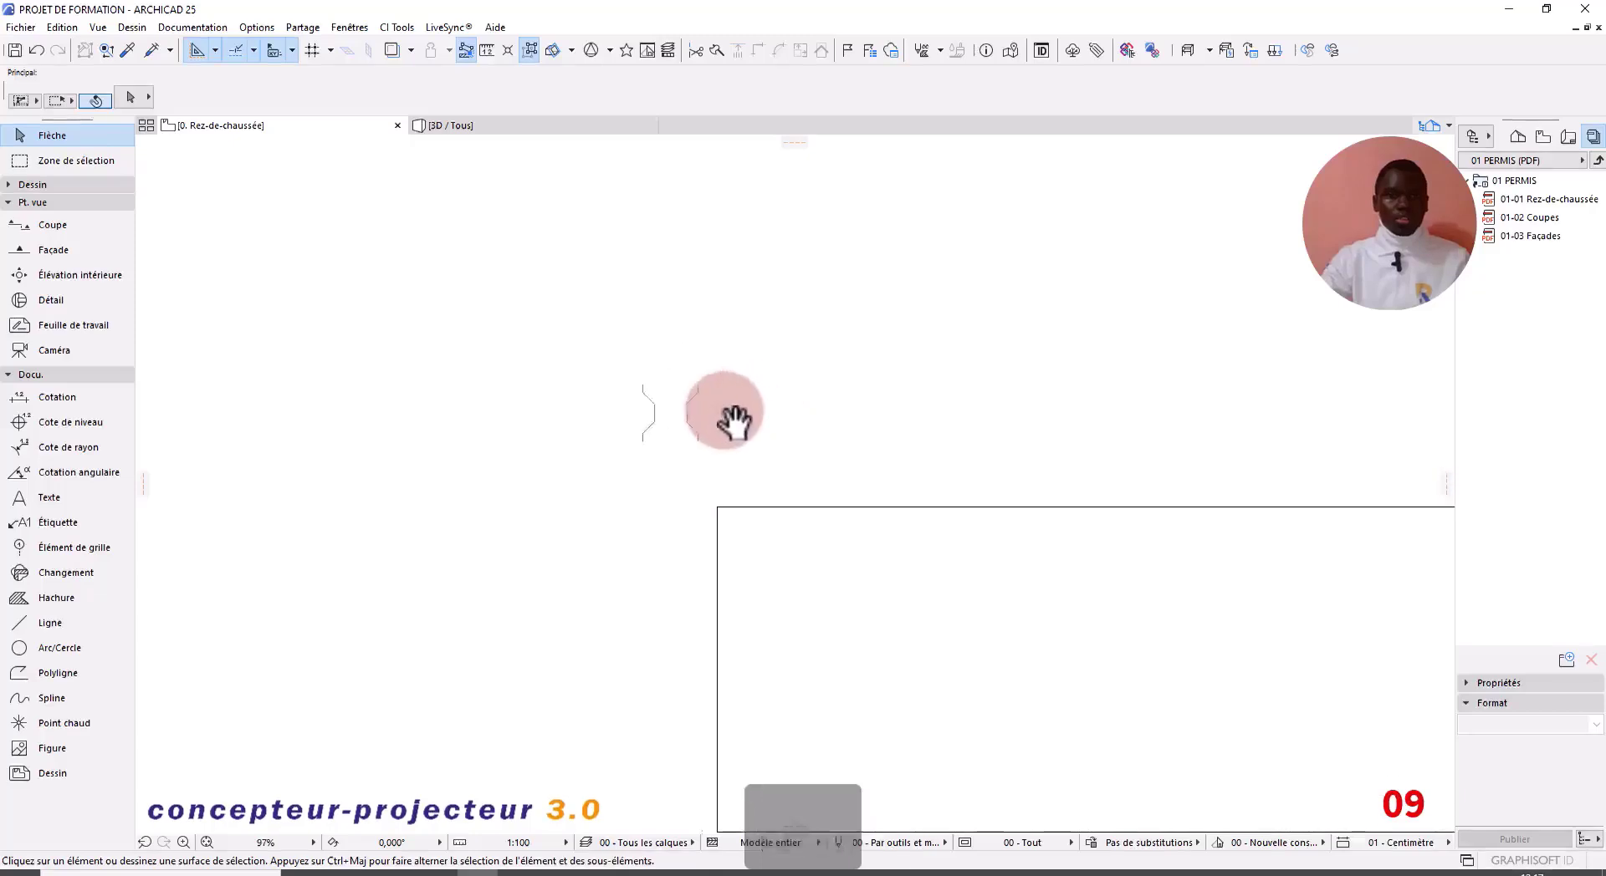
left_click(34, 631)
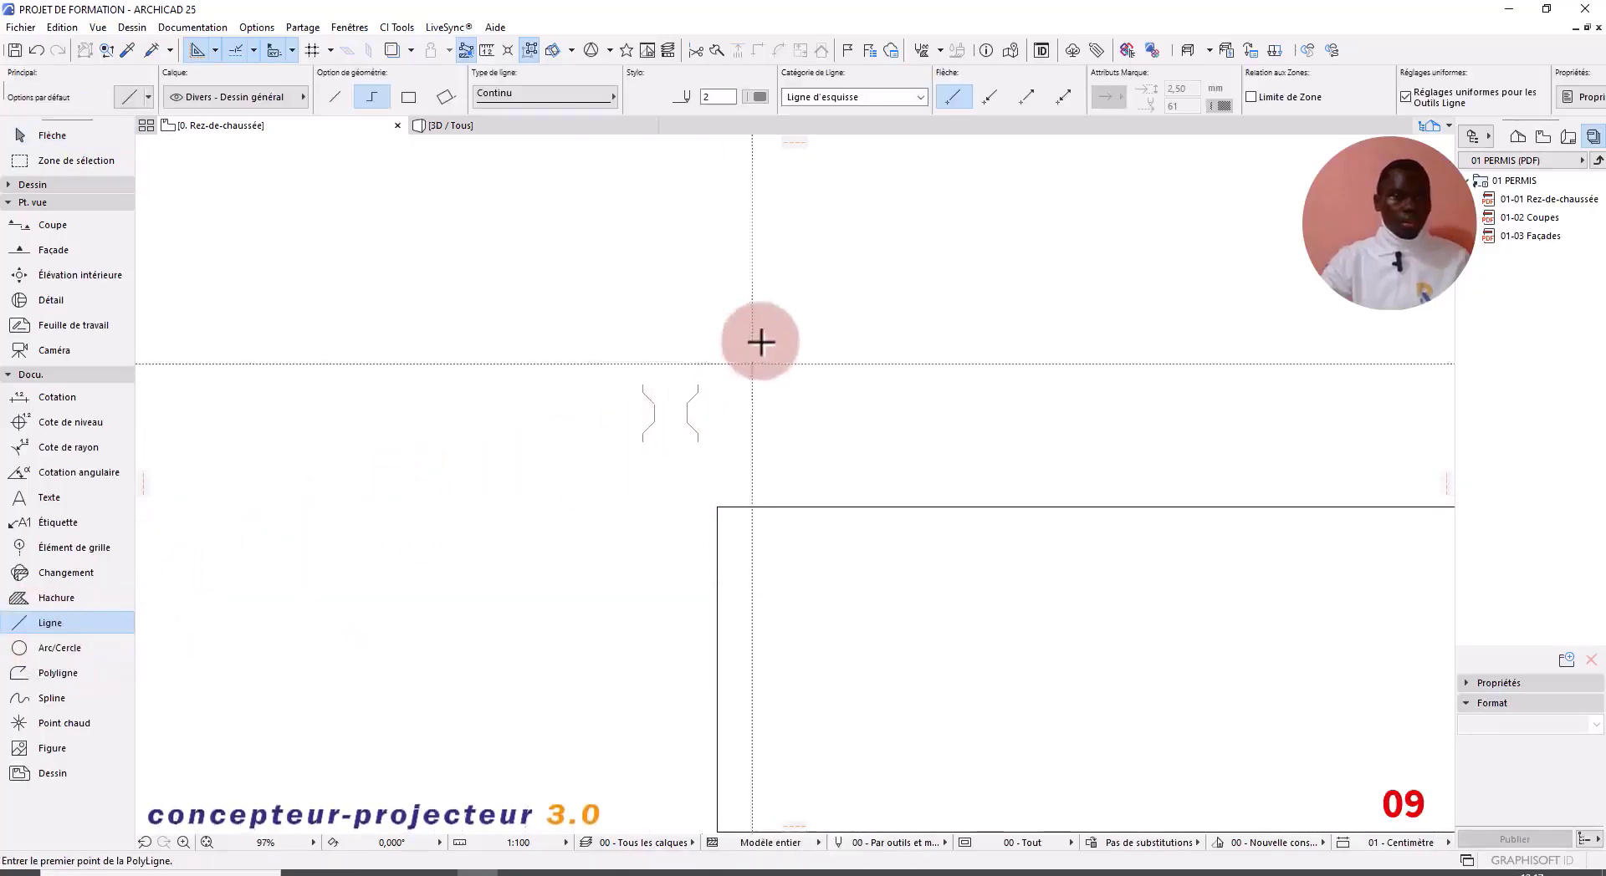
scroll(544, 423, "up", 6)
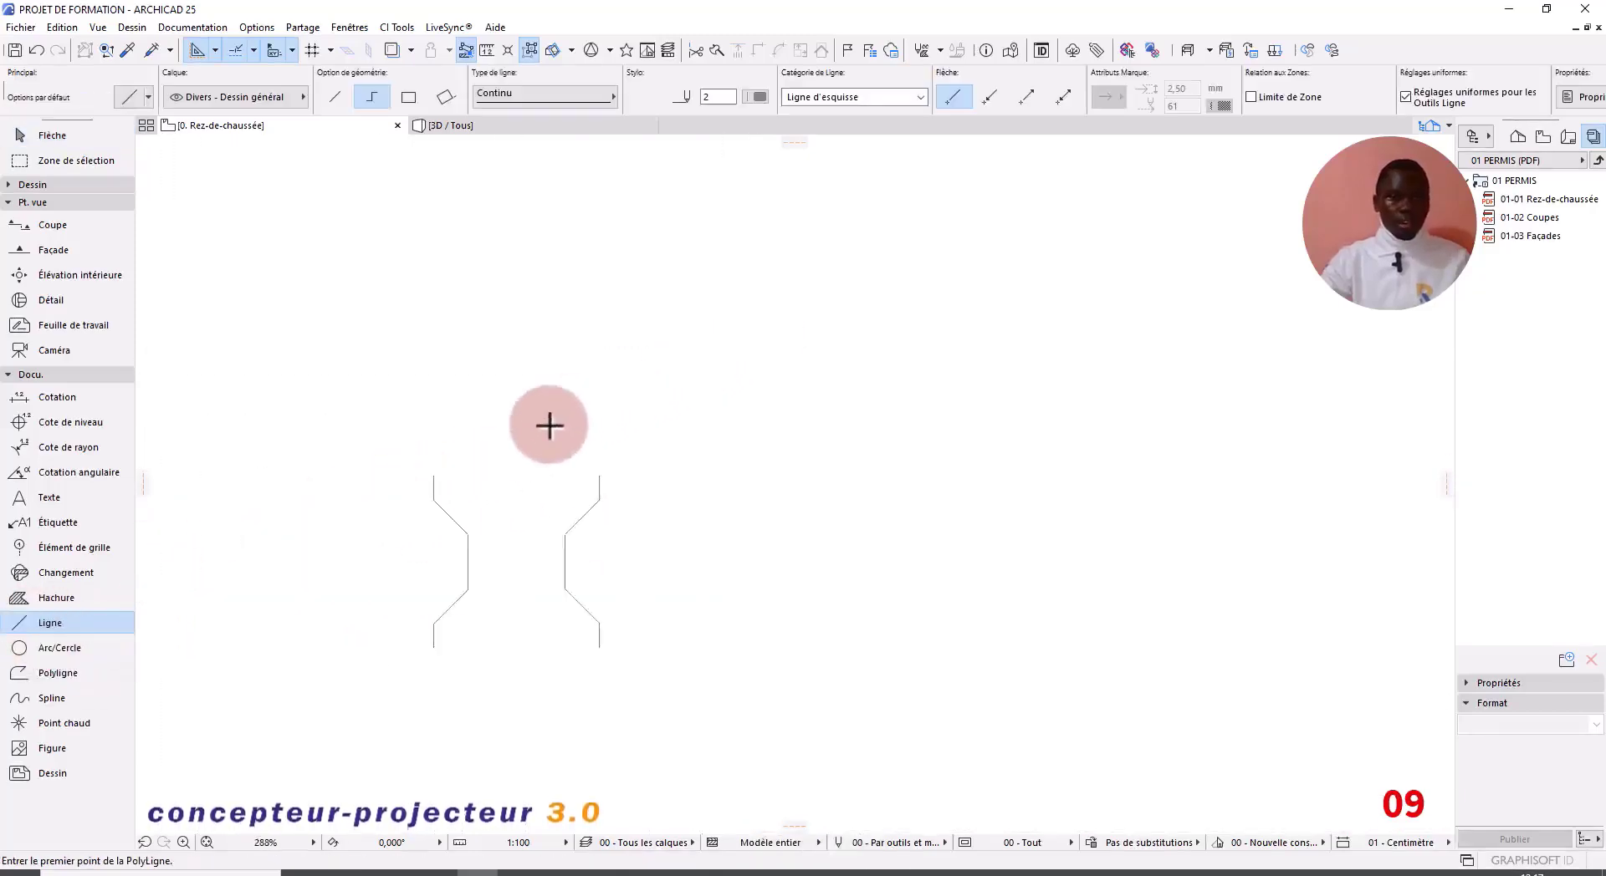
left_click(384, 500)
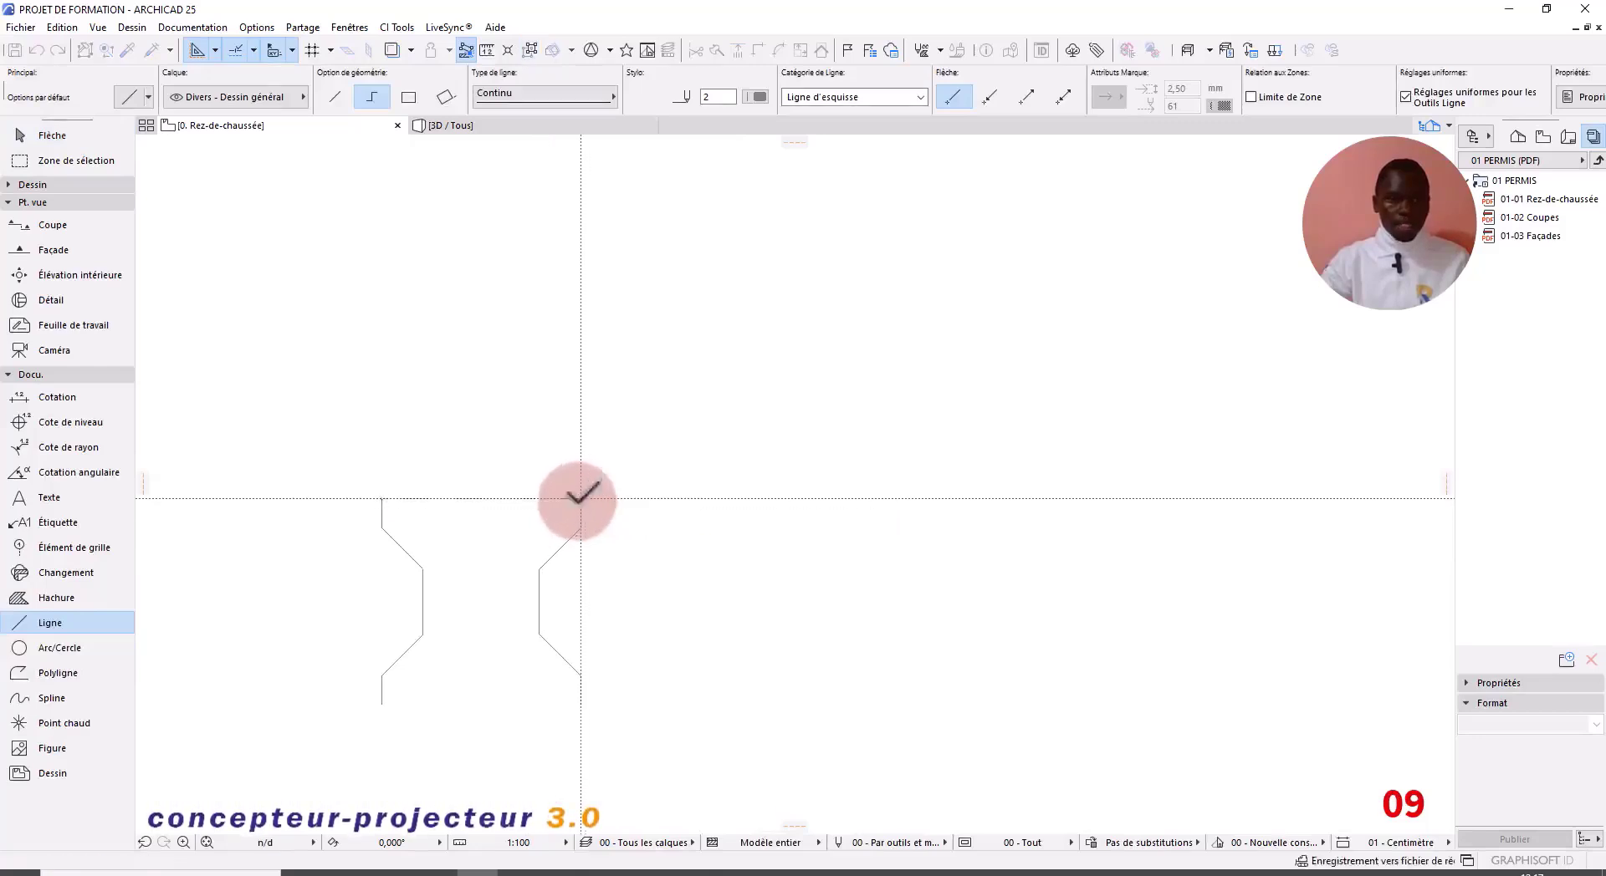
middle_click_drag(482, 629, 566, 426)
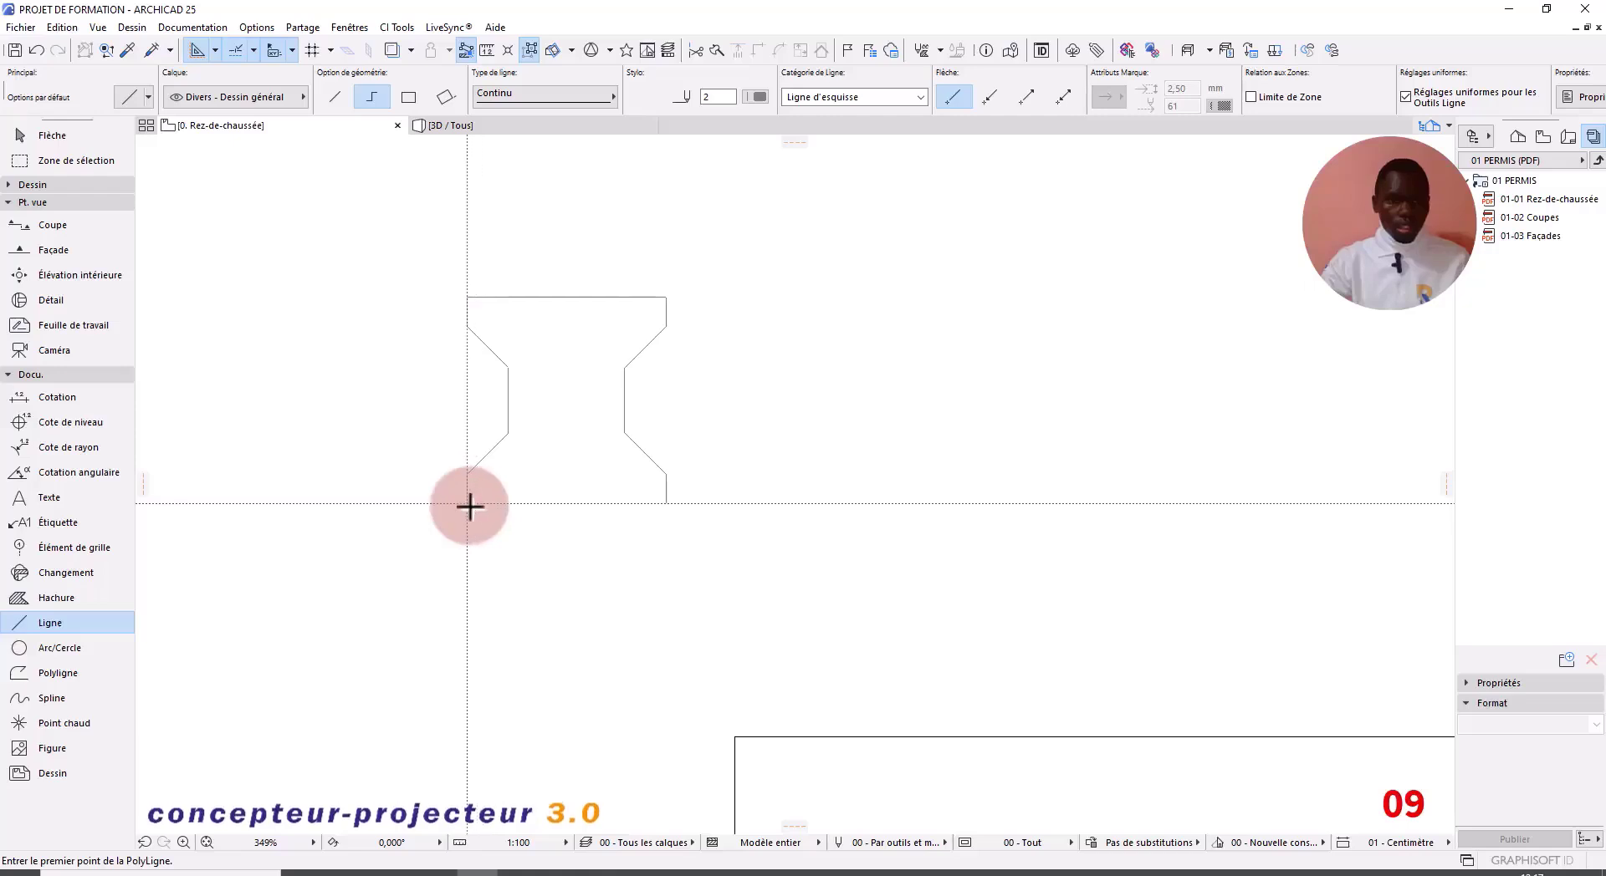
left_click(469, 506)
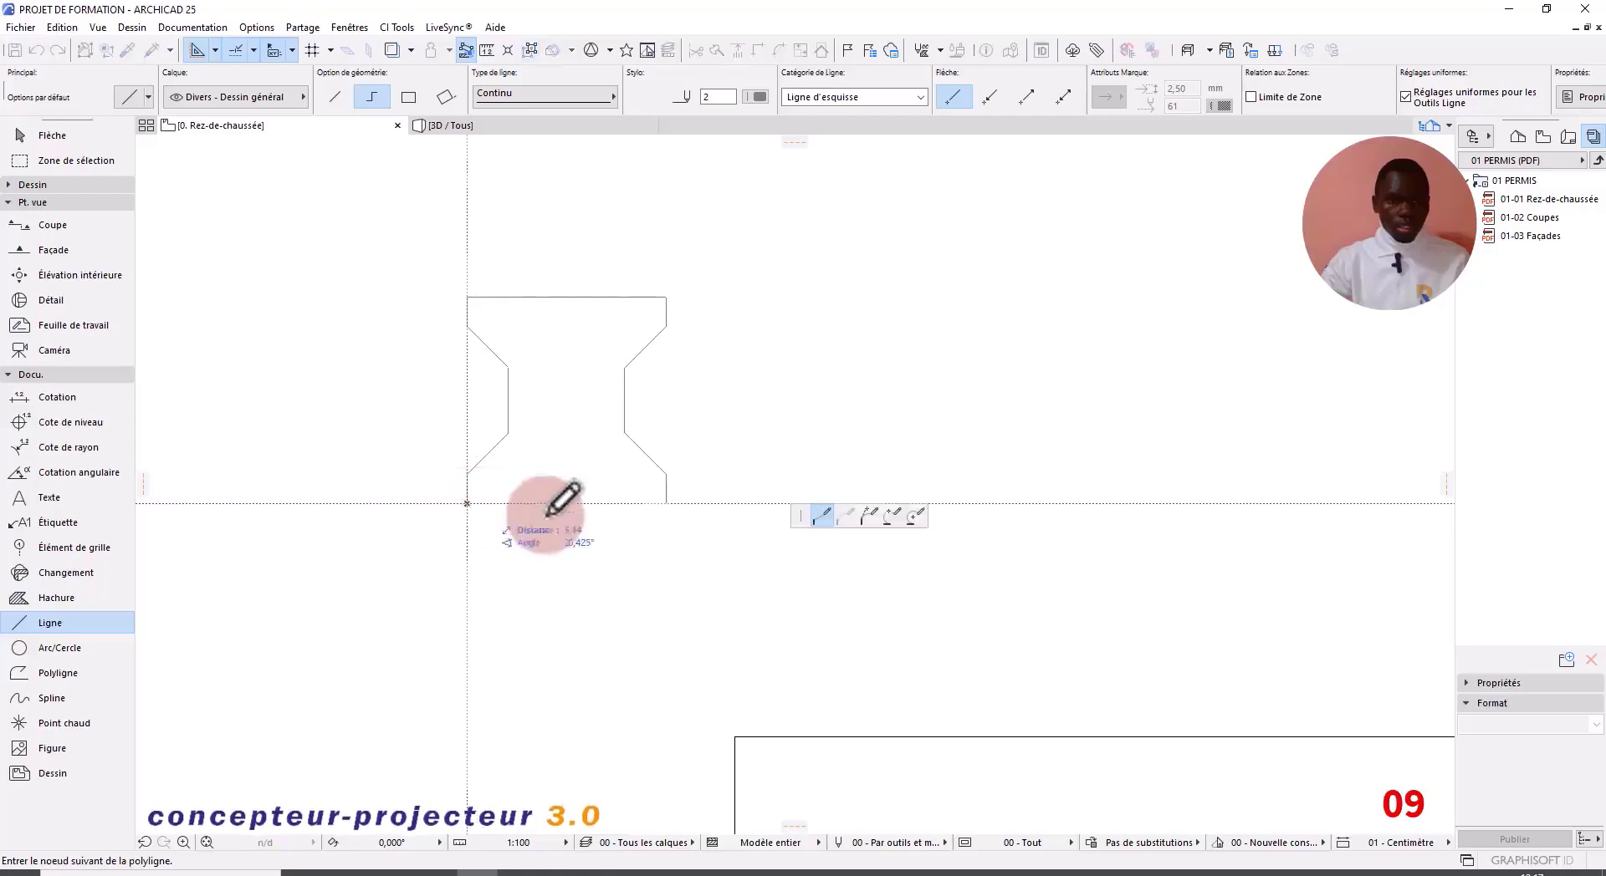
left_click(666, 504)
scroll(771, 562, "down", 5)
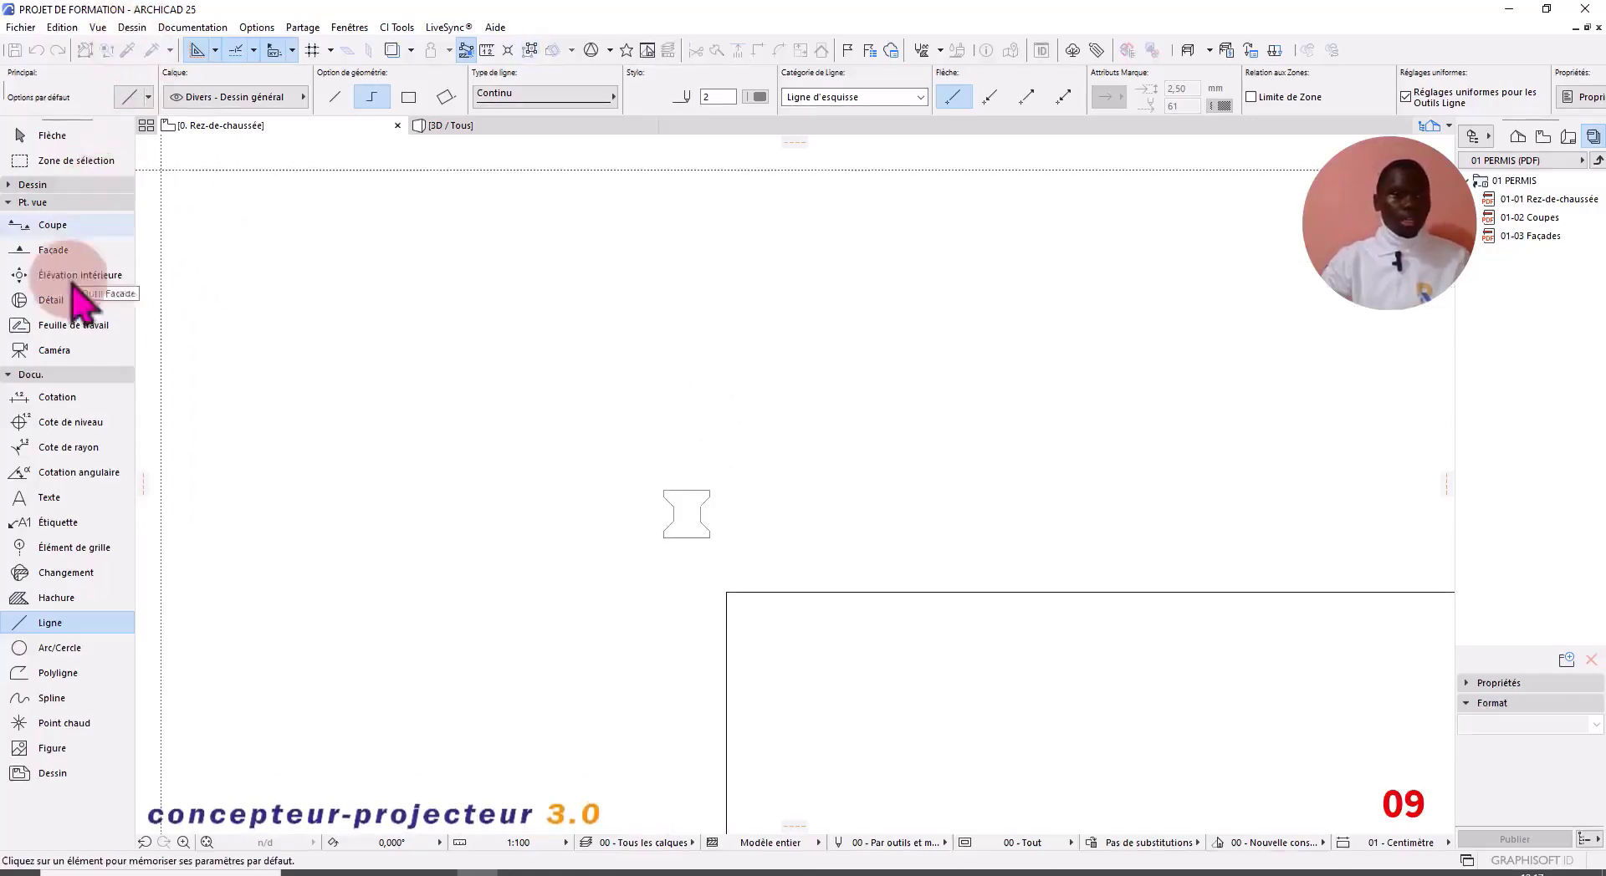
Step: Expand the Dessin tools and create a slab (Dalle) from the closed line outline with the Magic Wand
key("Escape")
left_click(26, 185)
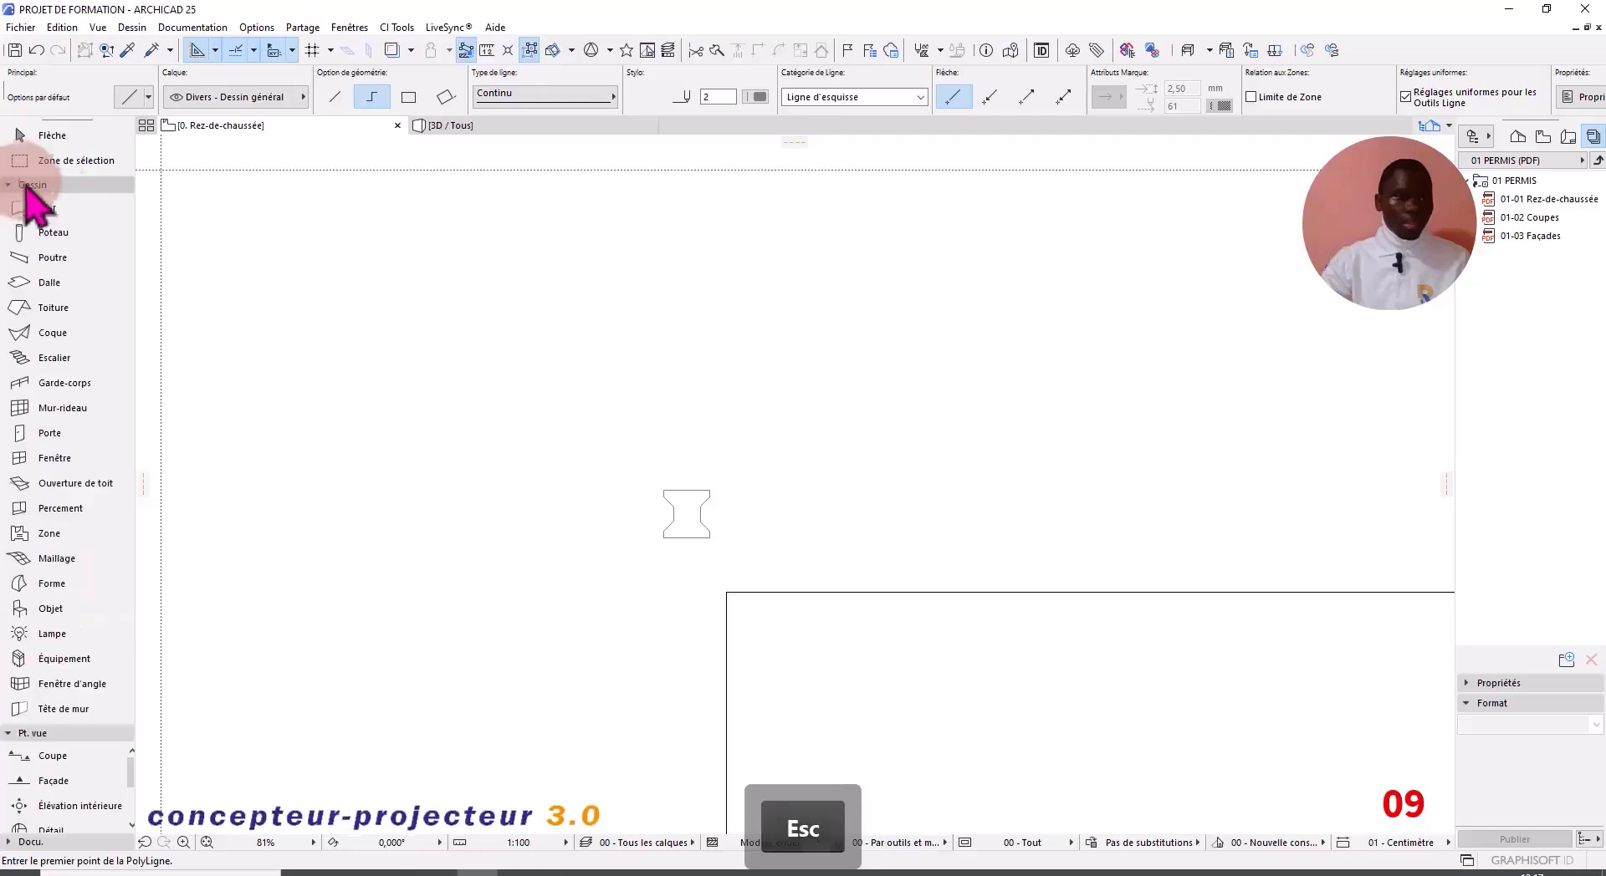
left_click(99, 275)
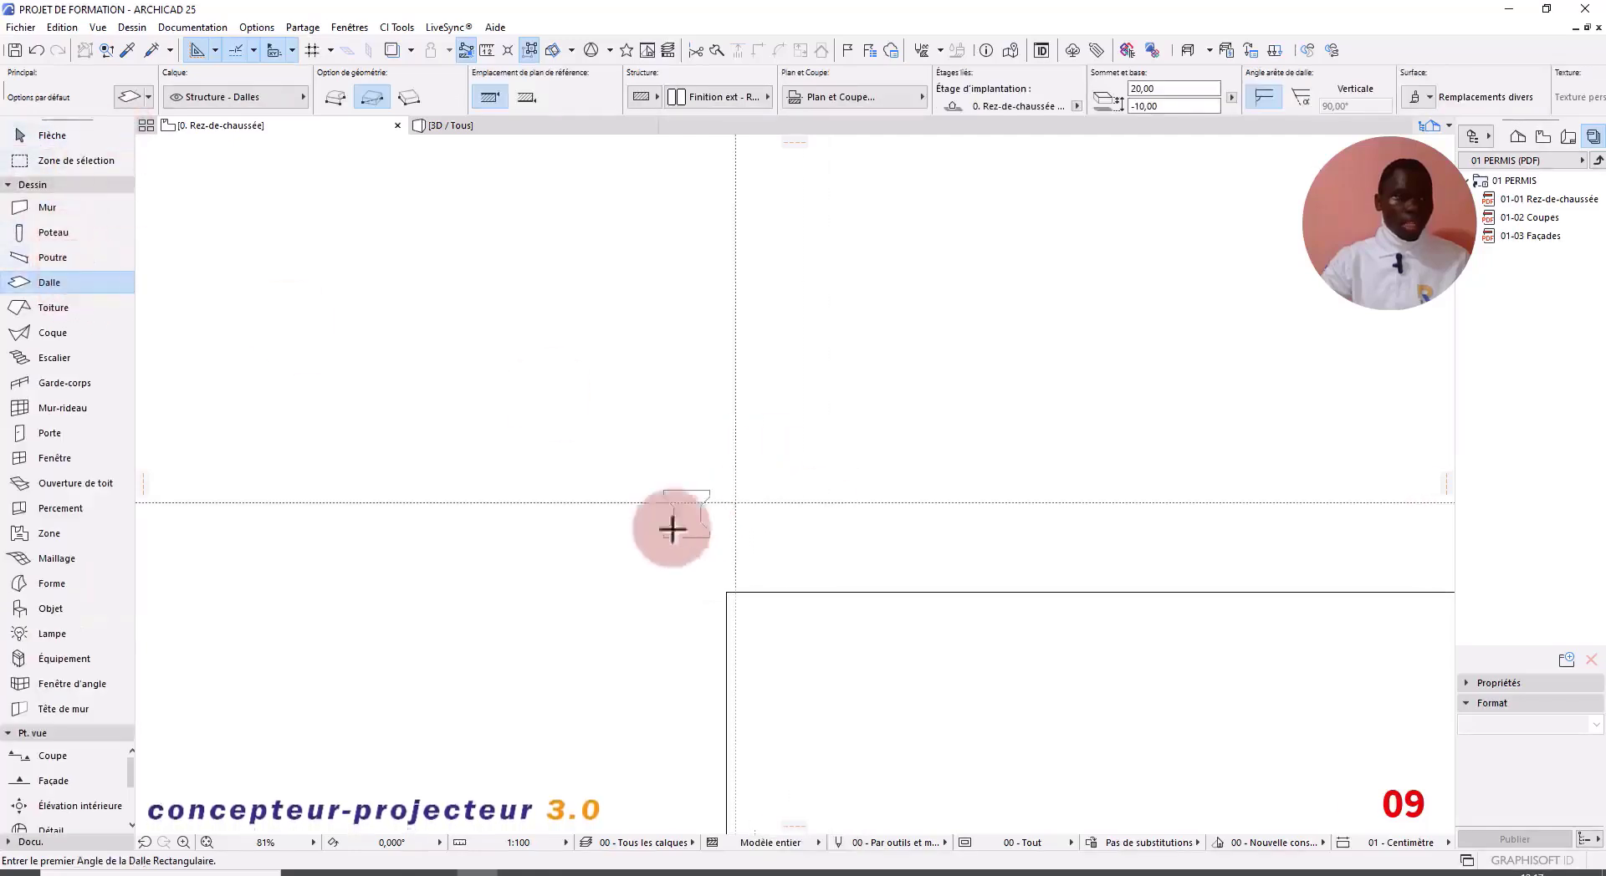
key("space")
key("Escape")
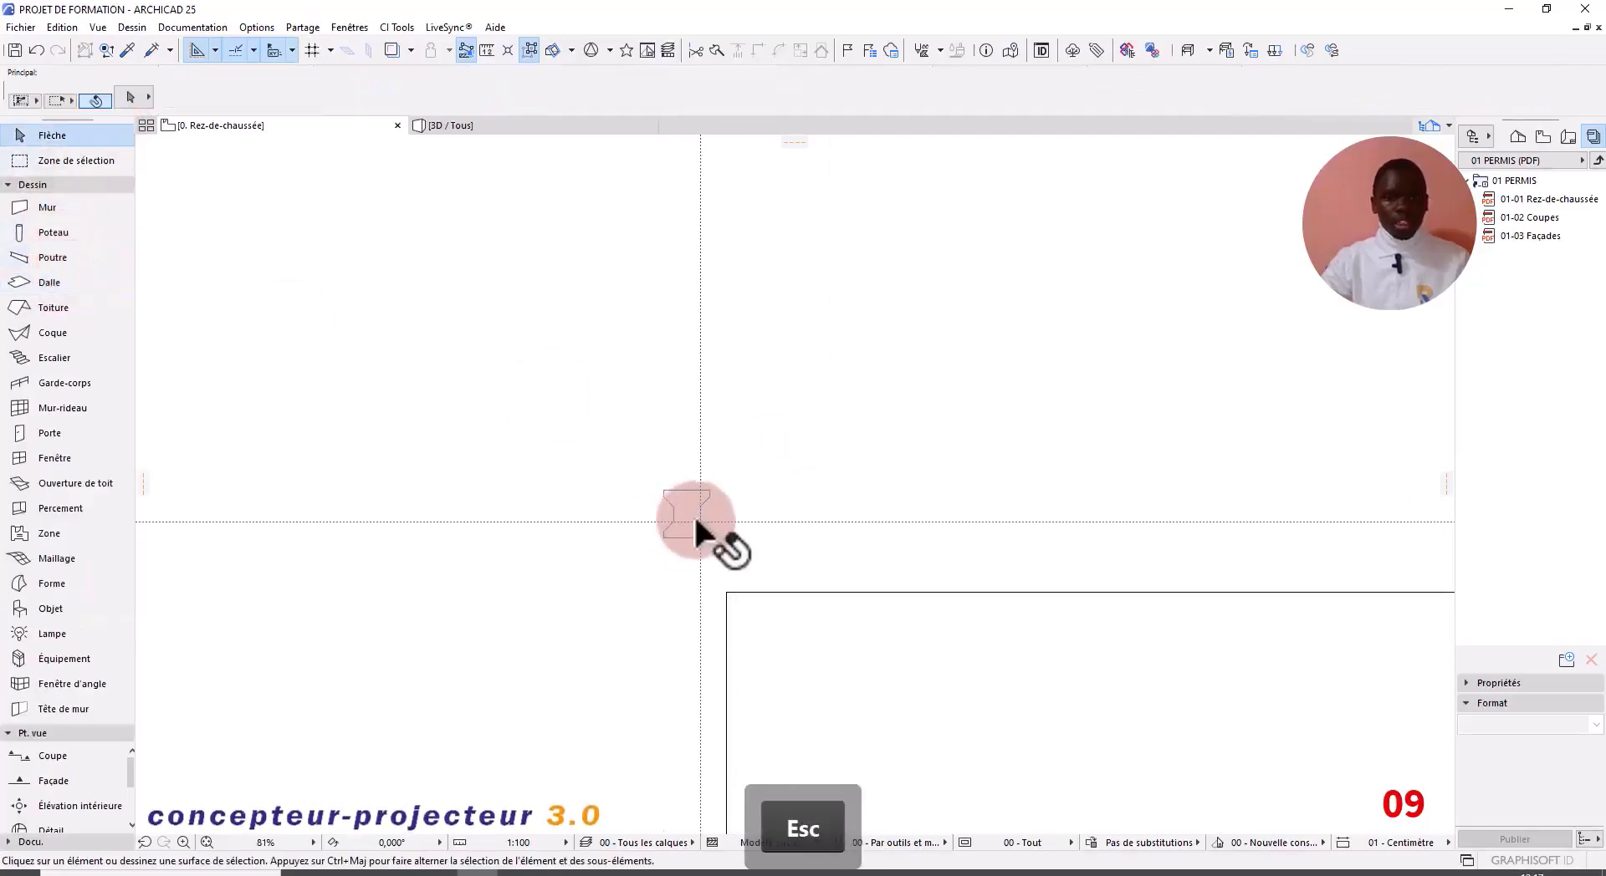
Step: Select the new slab and move it onto the rectangular slab's upper edge, near its upper-left corner
left_click(687, 505)
left_click(688, 505)
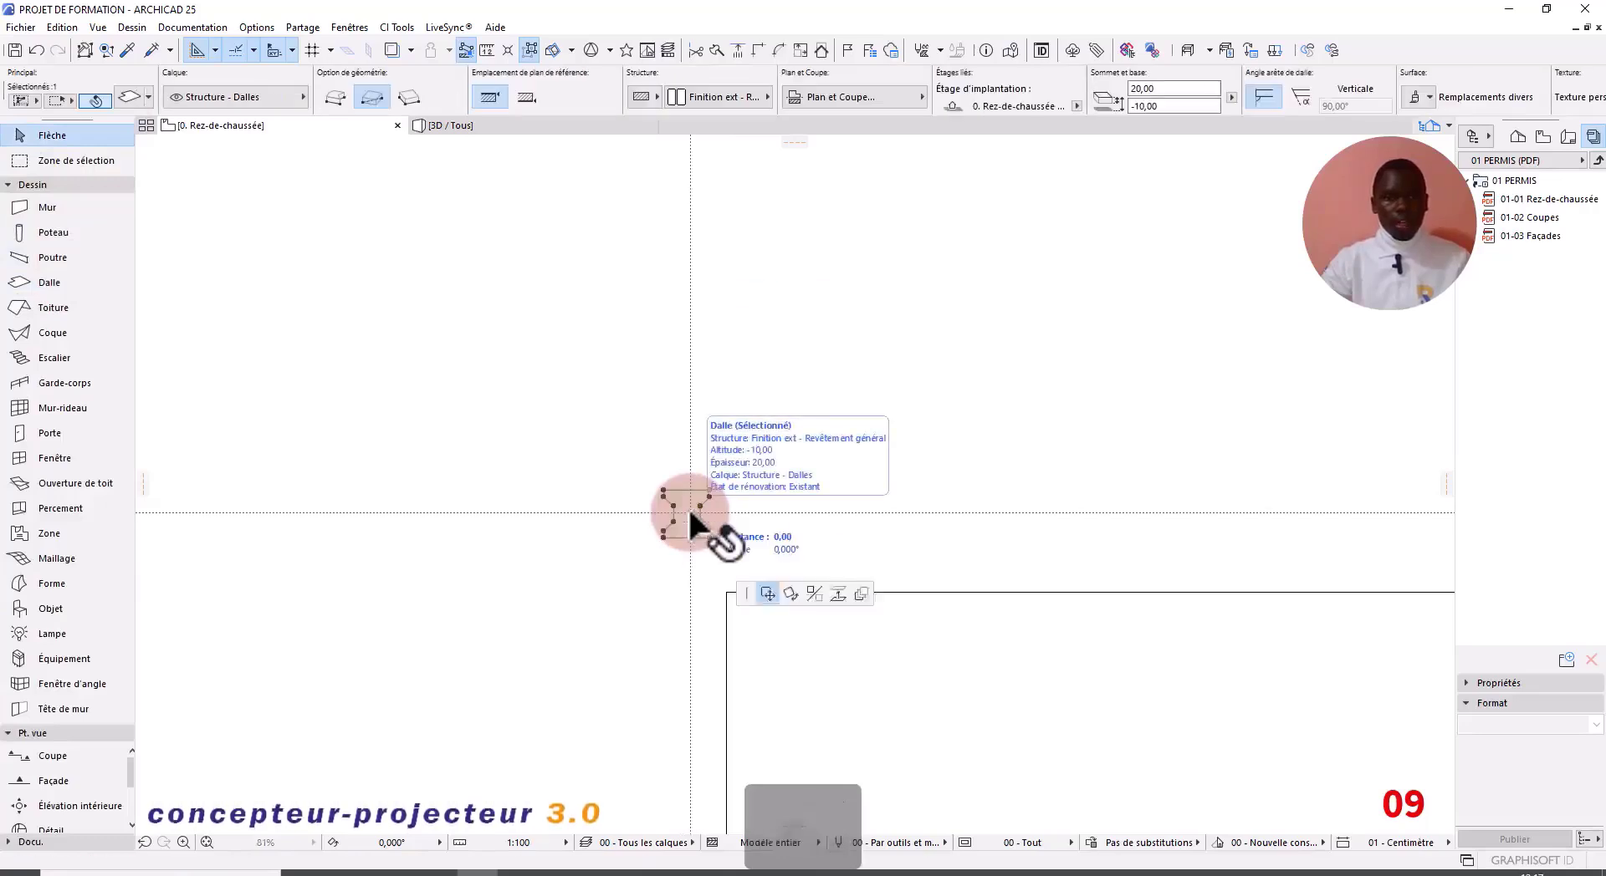
scroll(702, 519, "up", 5)
scroll(689, 511, "up", 2)
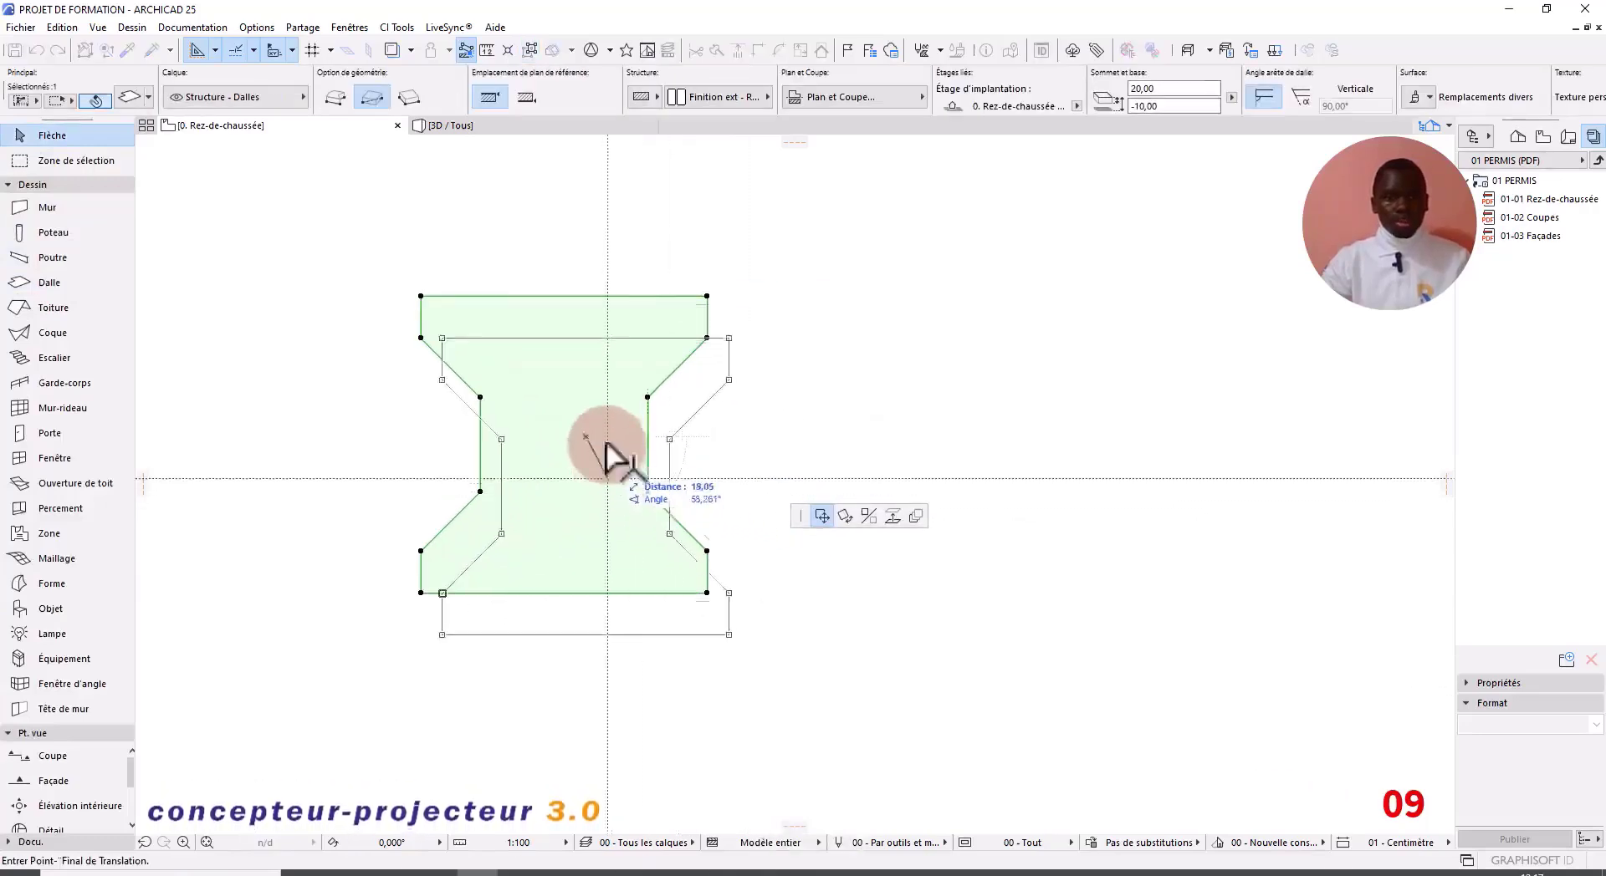
scroll(602, 452, "down", 5)
middle_click_drag(518, 577, 410, 509)
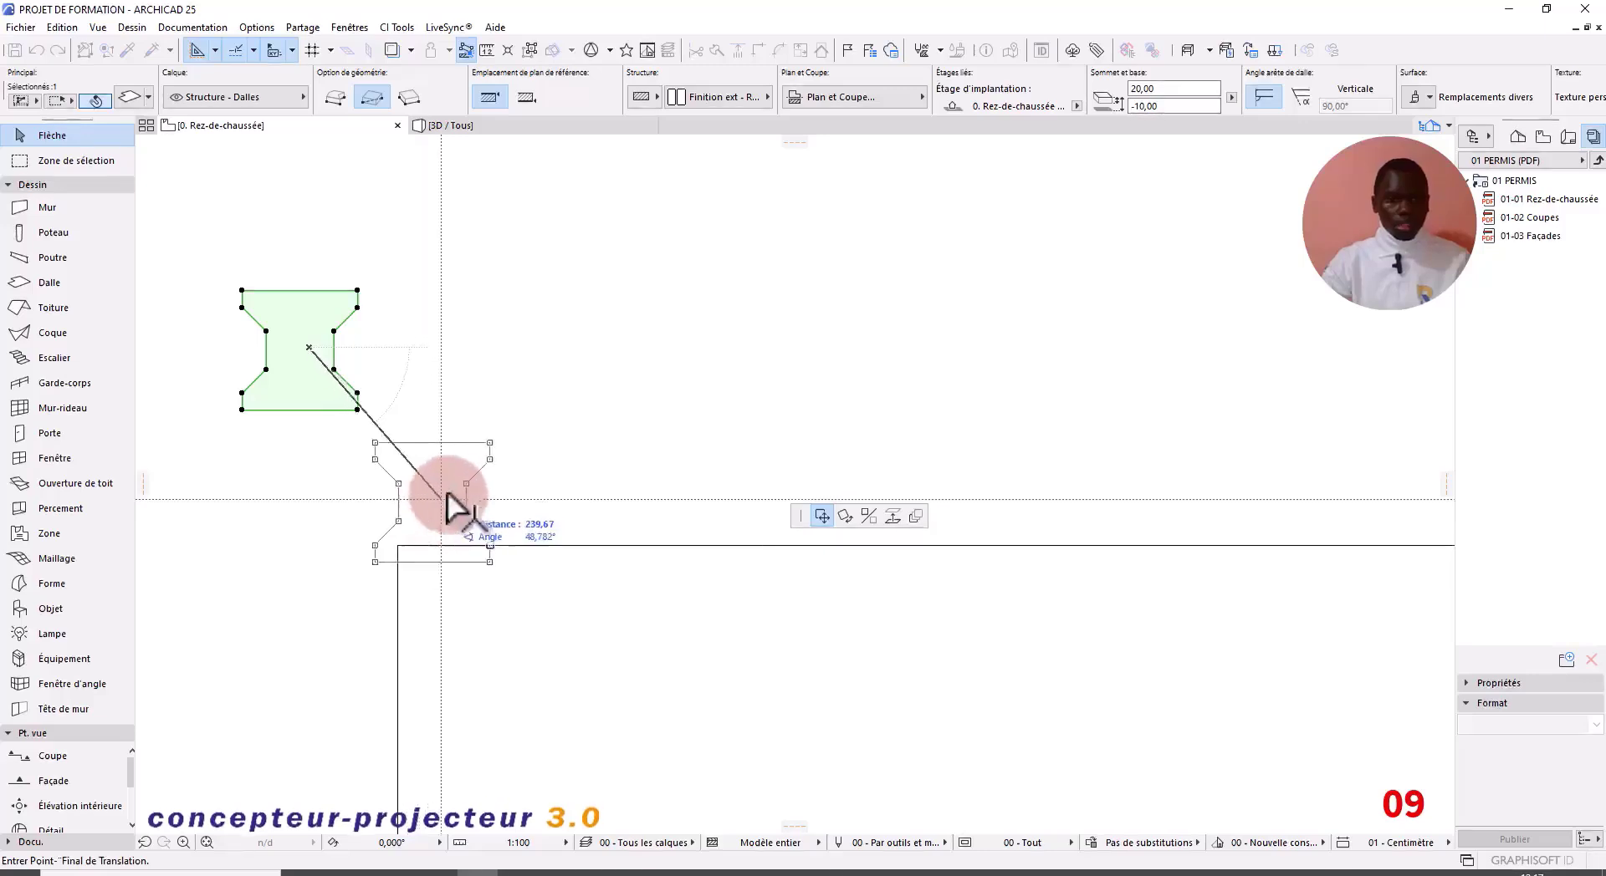
left_click(465, 475)
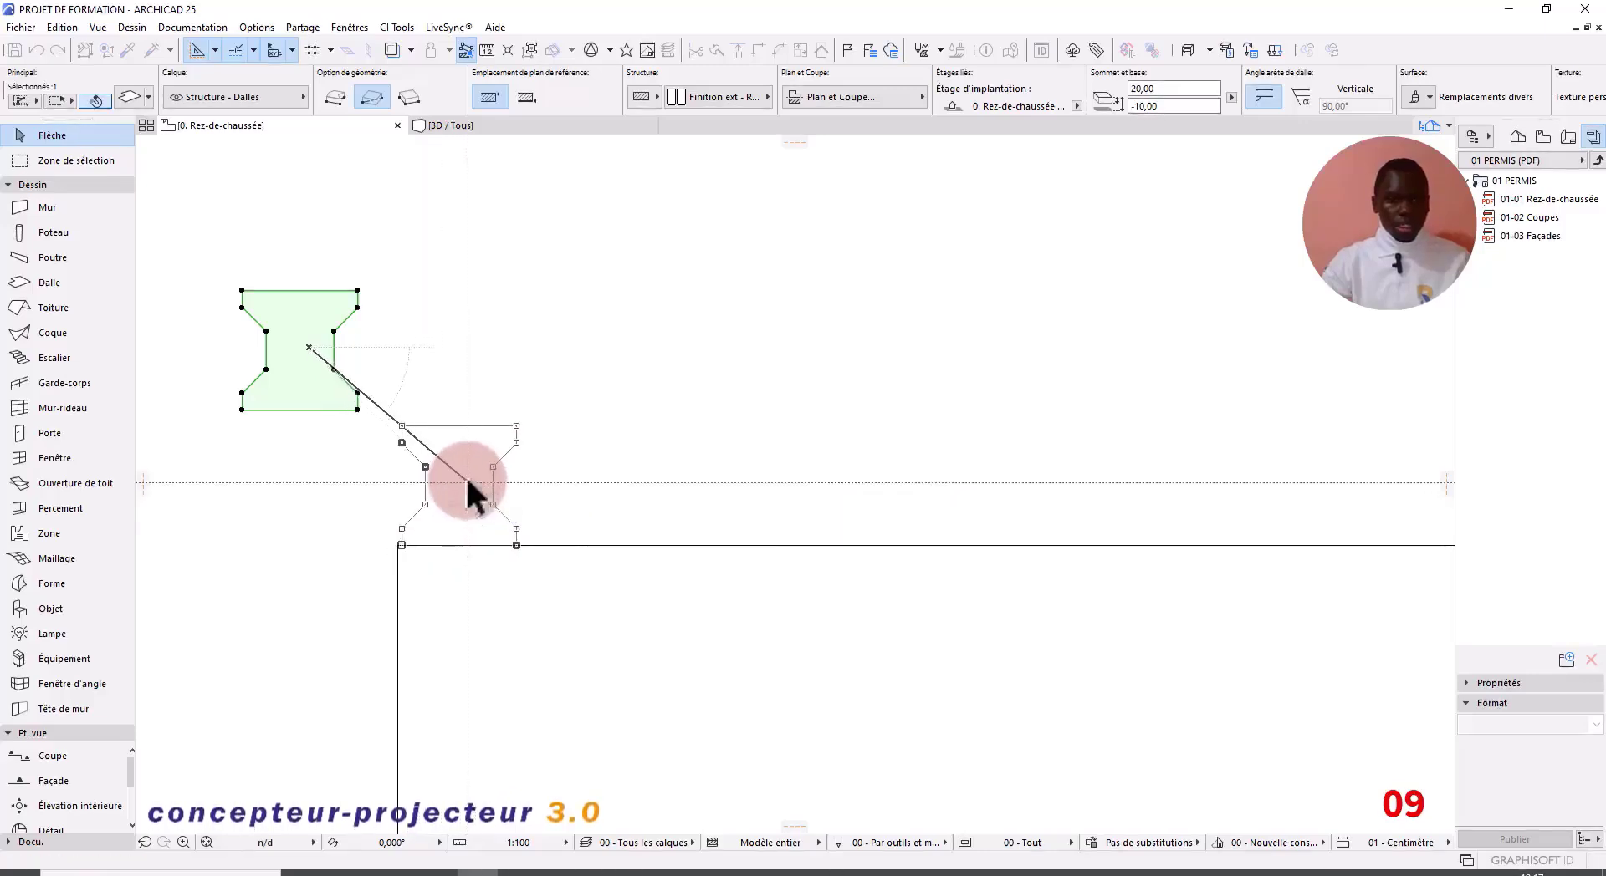
Step: Align the notched slab's lower-left corner exactly with the rectangular slab's upper-left corner
scroll(461, 566, "up", 5)
scroll(463, 557, "up", 1)
middle_click_drag(293, 390, 503, 419)
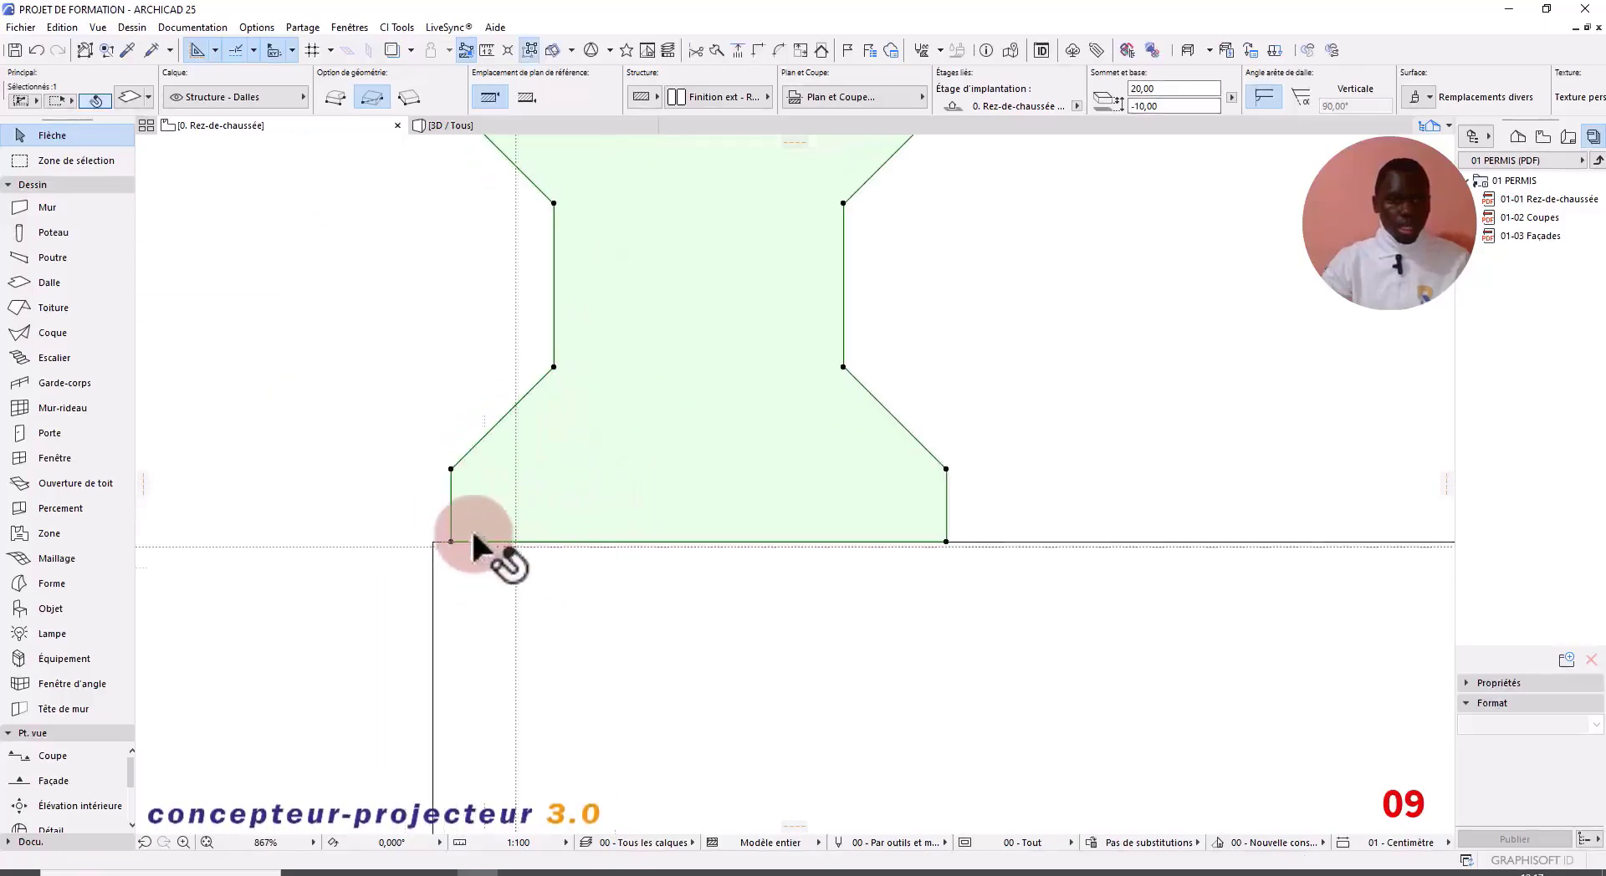
left_click(449, 540)
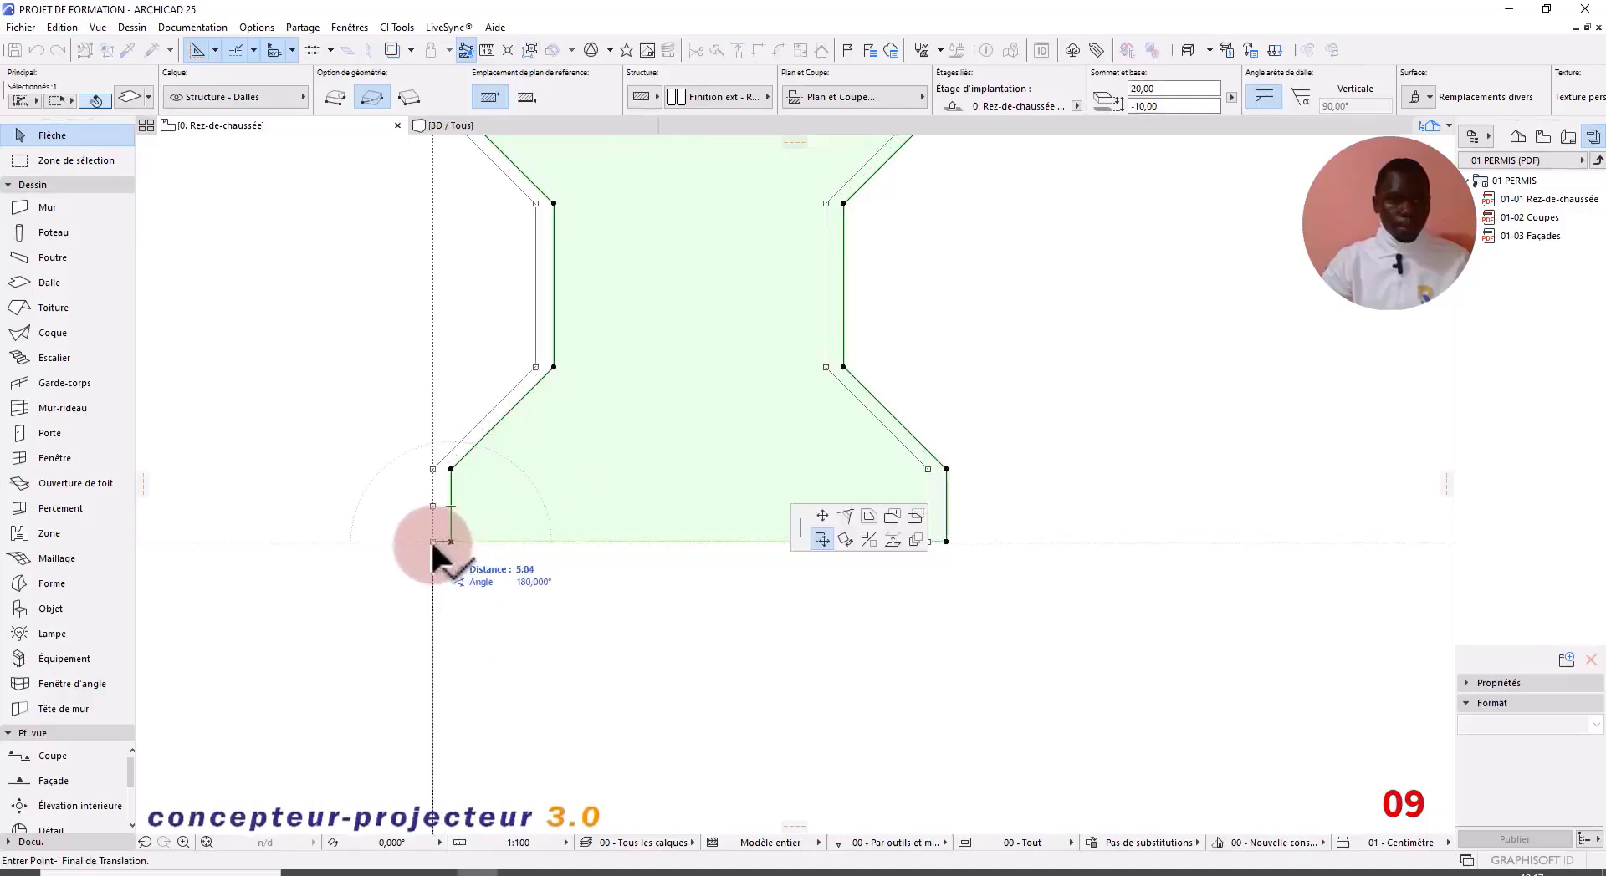
left_click(431, 539)
left_click(433, 541)
scroll(434, 542, "down", 5)
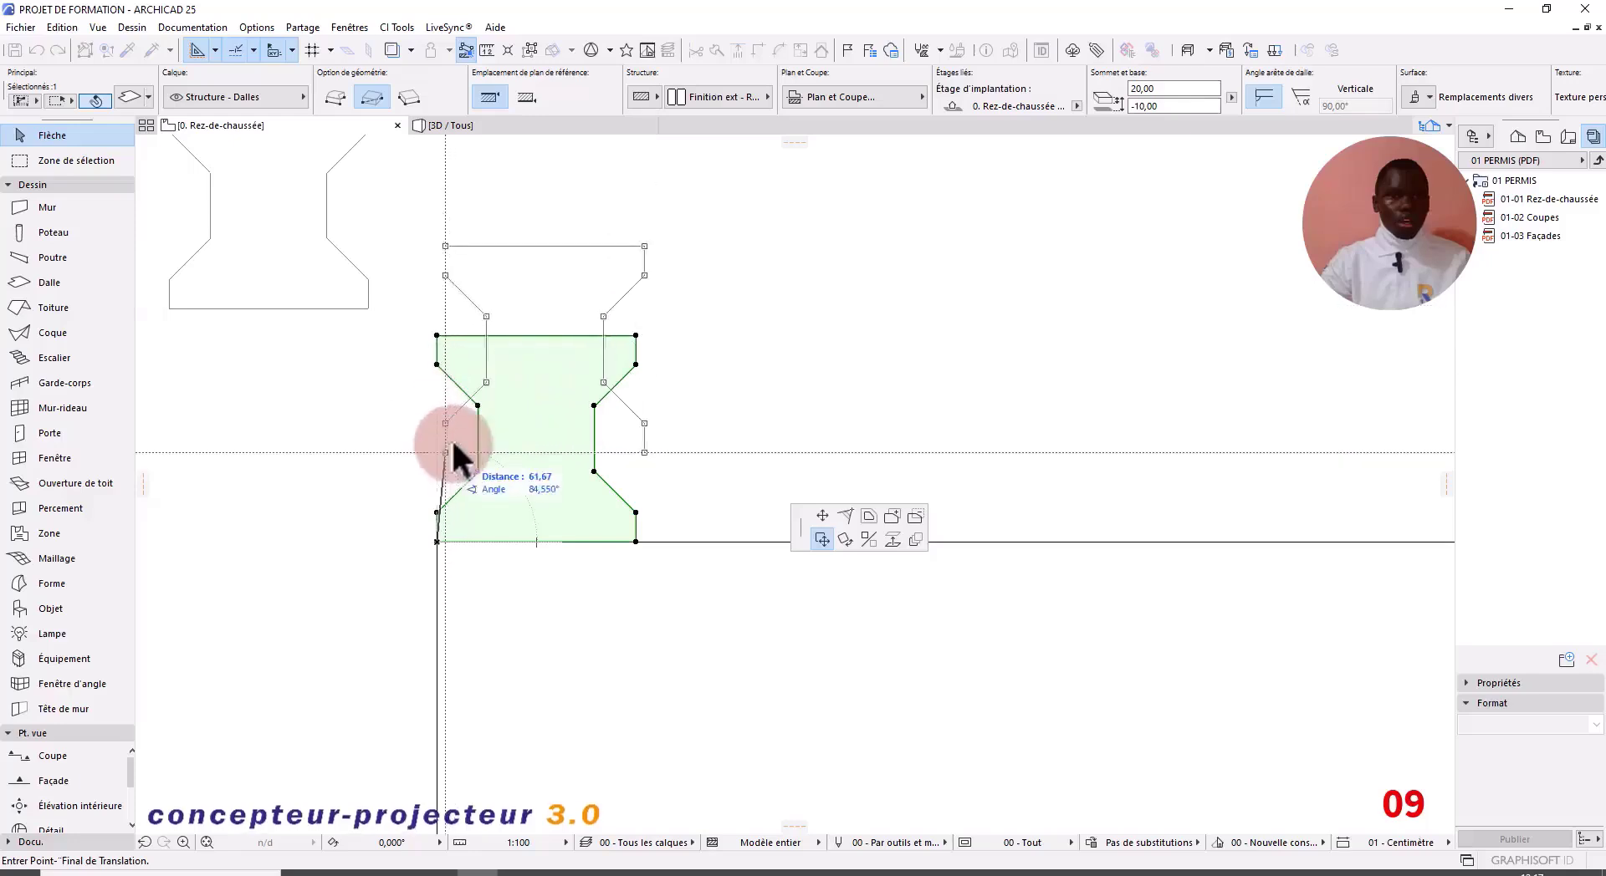
key("Escape")
Step: Measure the width of the notched slab along its upper edge
left_click(485, 51)
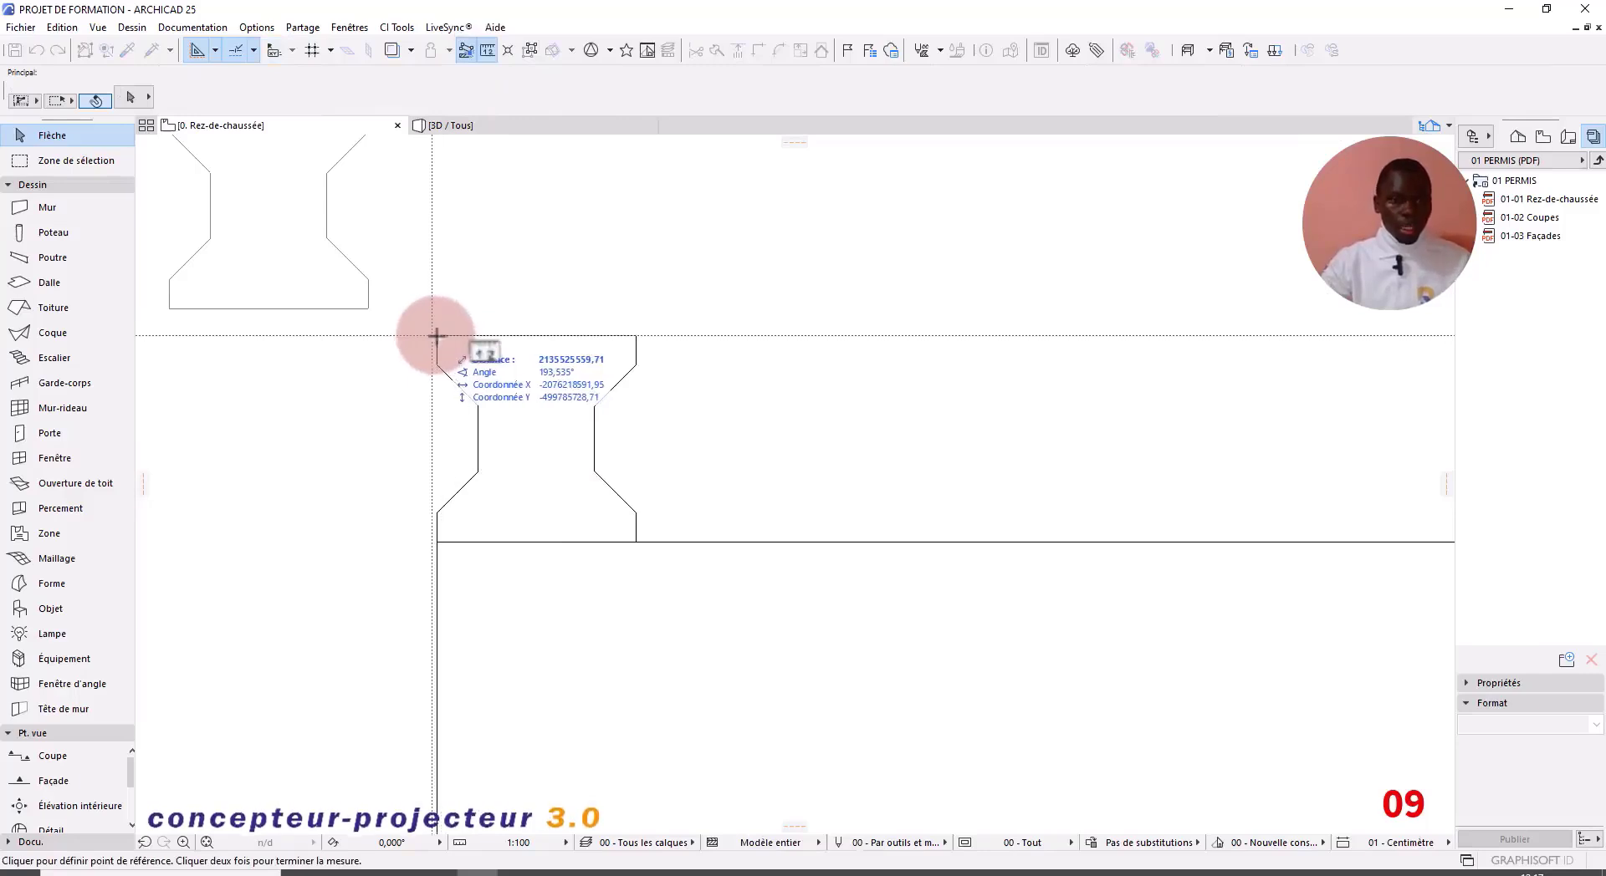
left_click(437, 336)
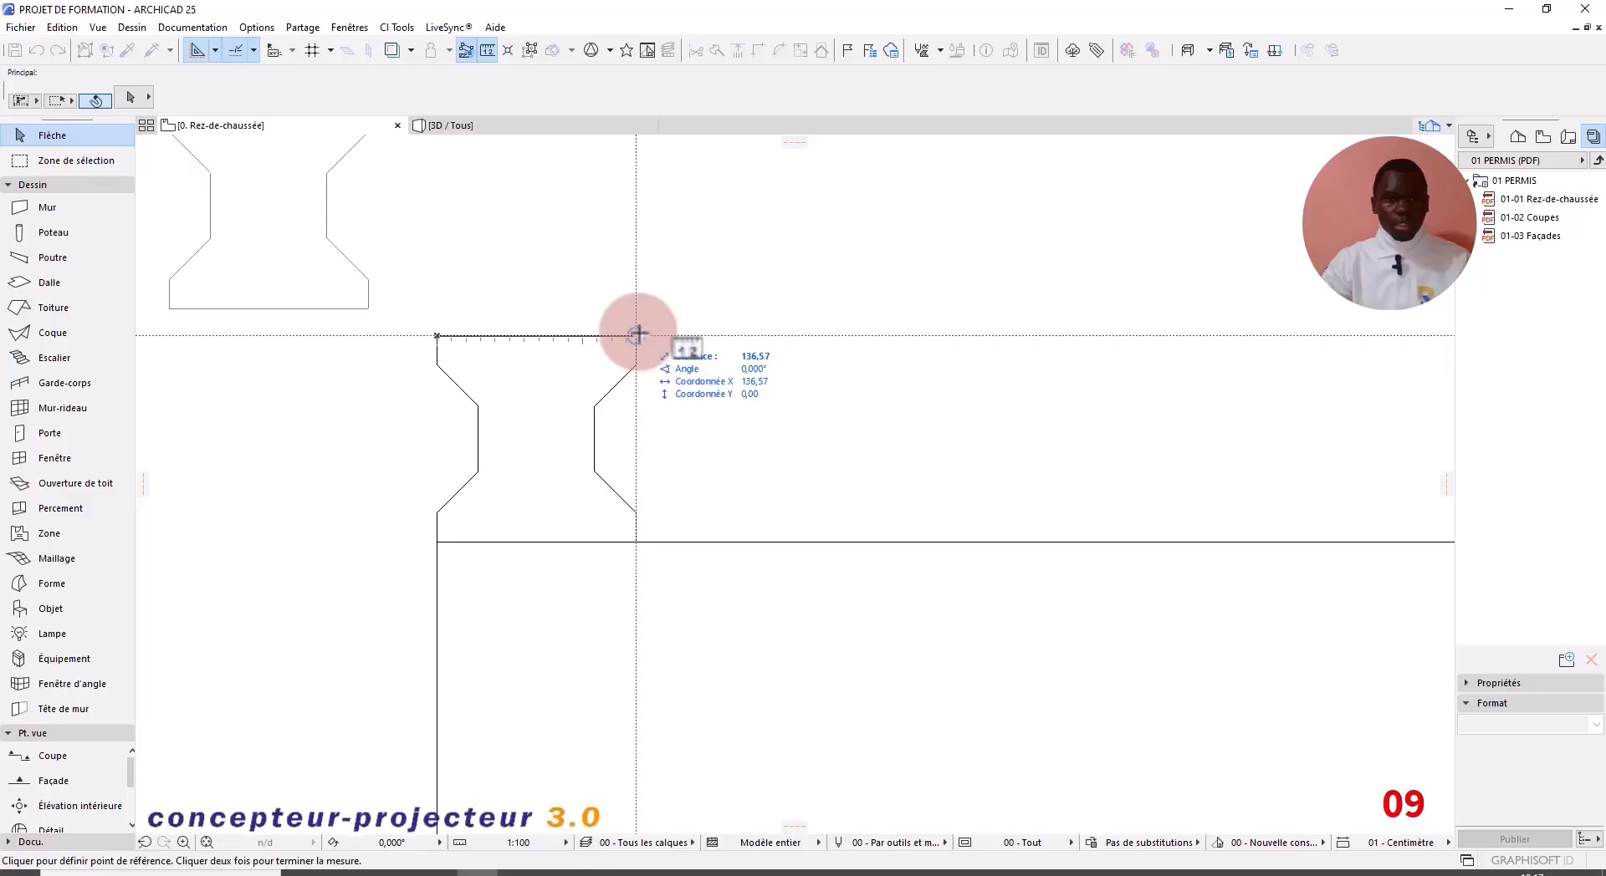
key("Escape")
Step: Select the notched slab on the plan and inspect where it meets the rectangular slab's corner in the 3D view
scroll(490, 357, "down", 3)
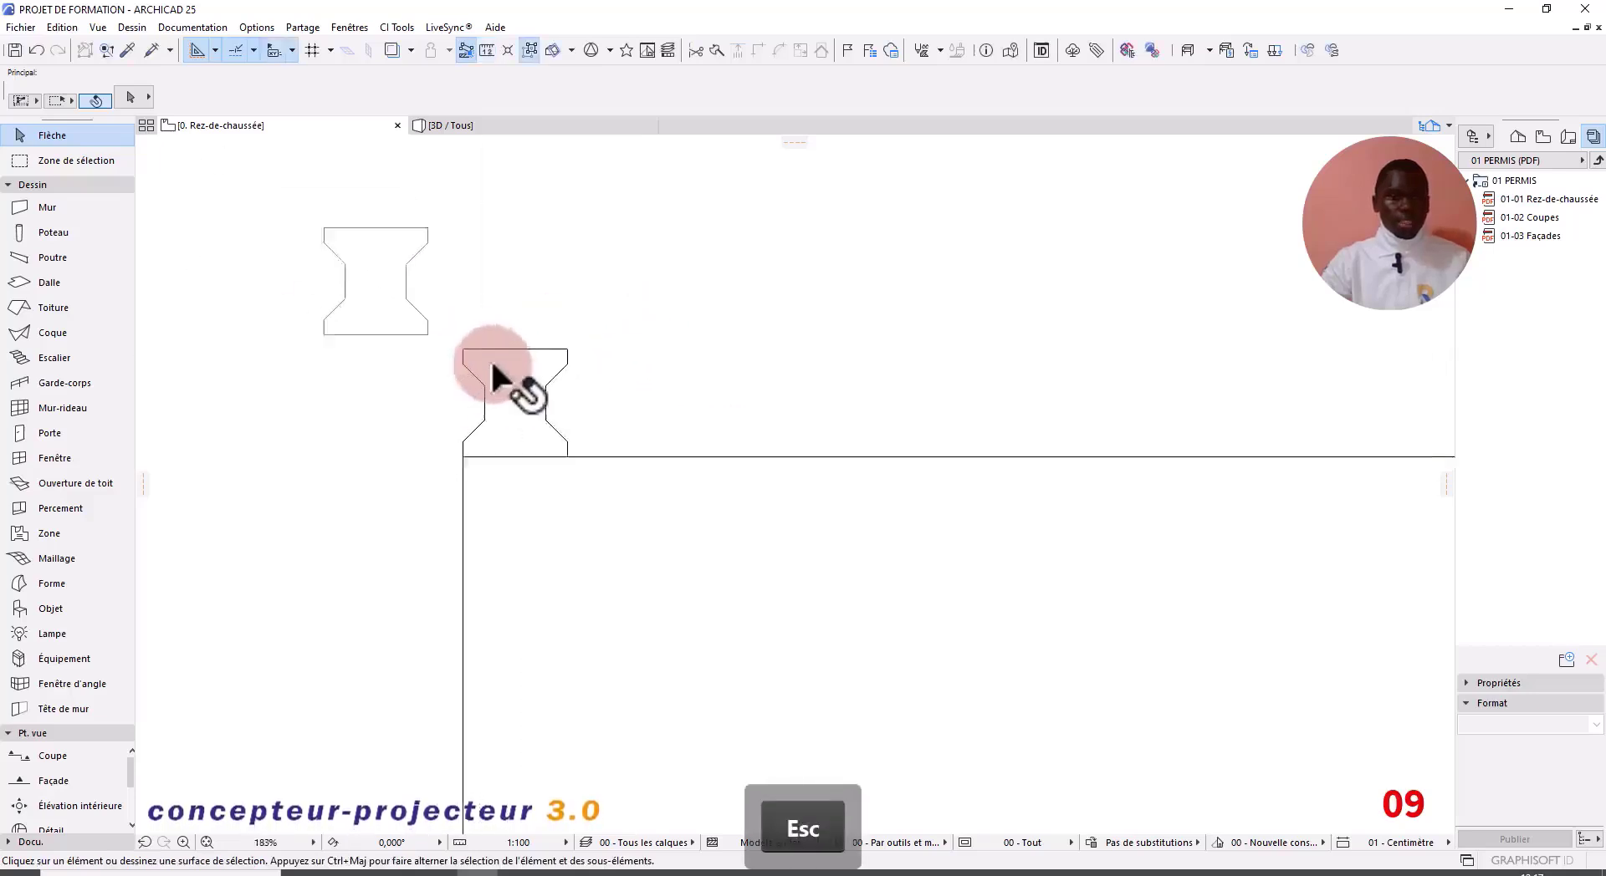
scroll(510, 391, "down", 3)
scroll(510, 391, "up", 4)
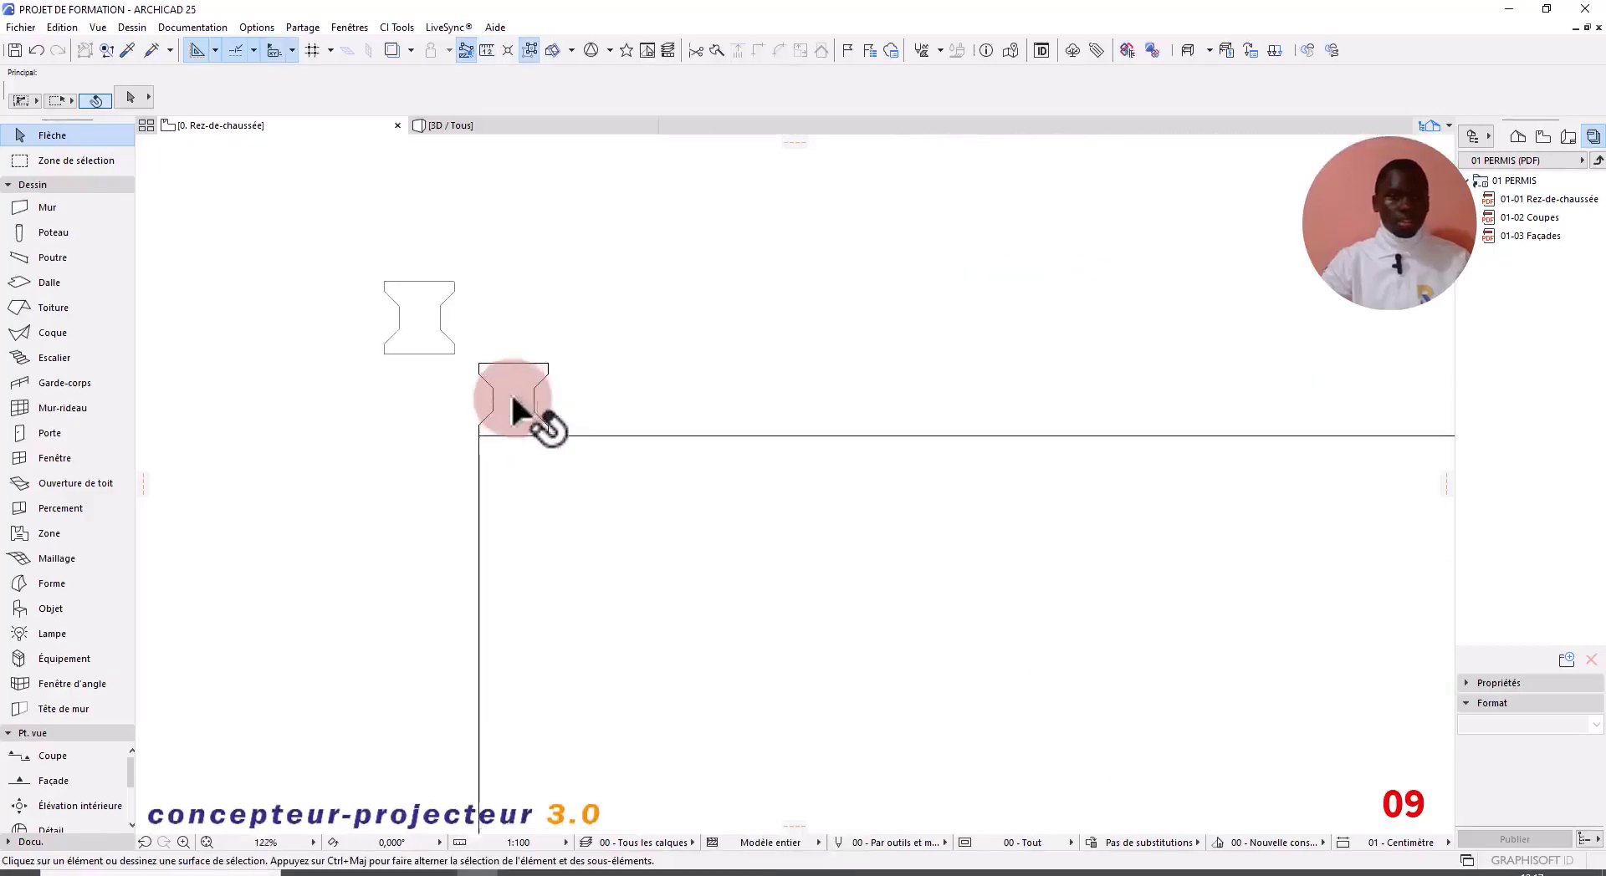
left_click(520, 407)
scroll(511, 410, "down", 3)
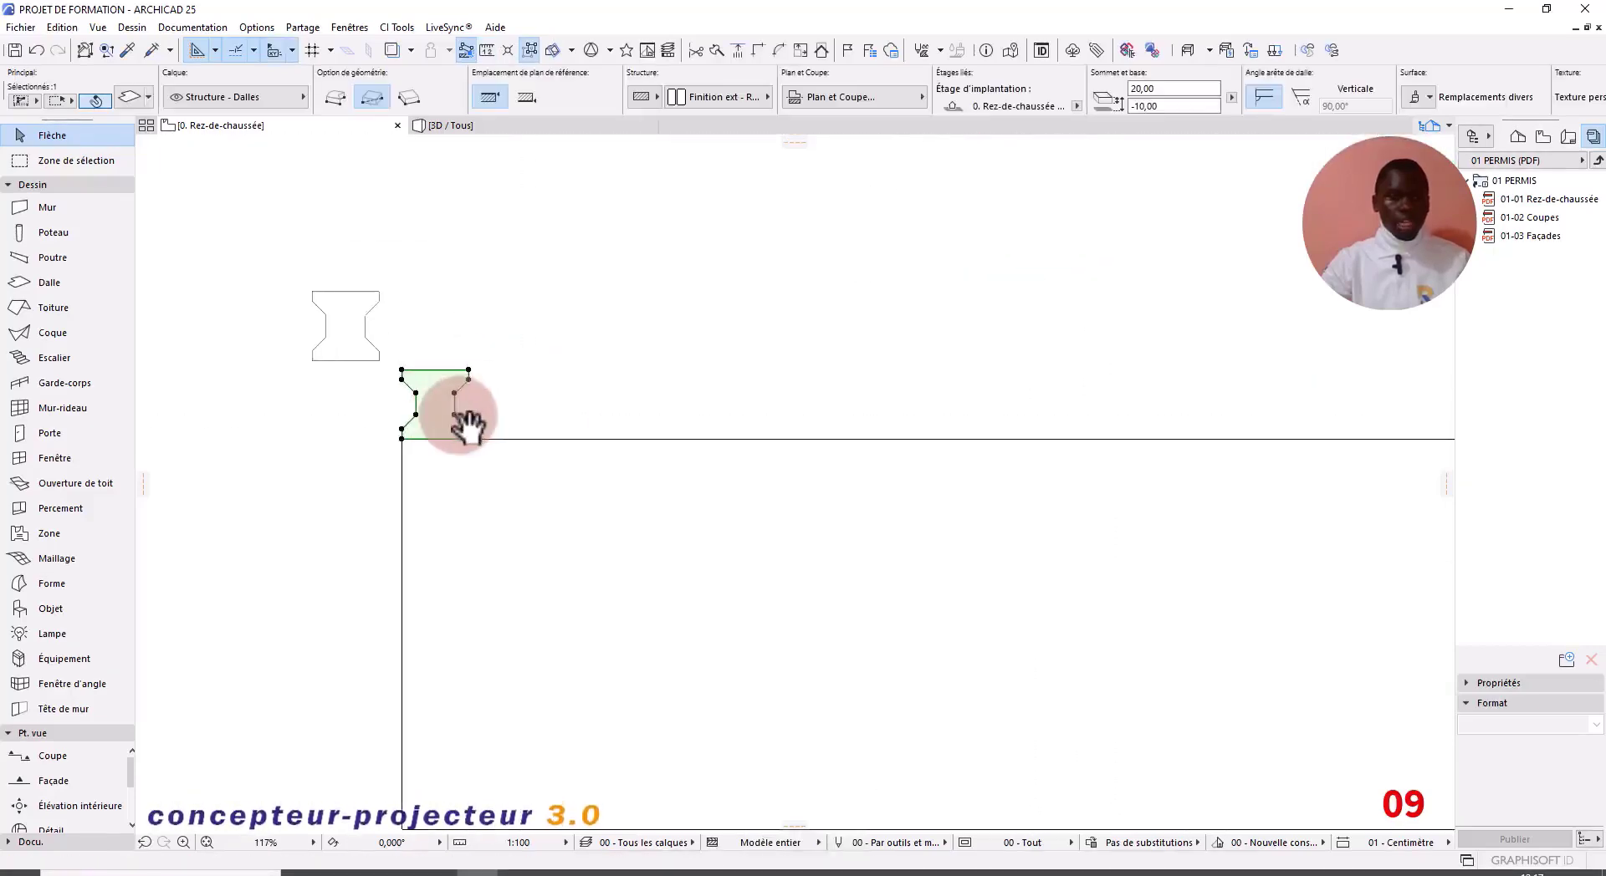
left_click(556, 134)
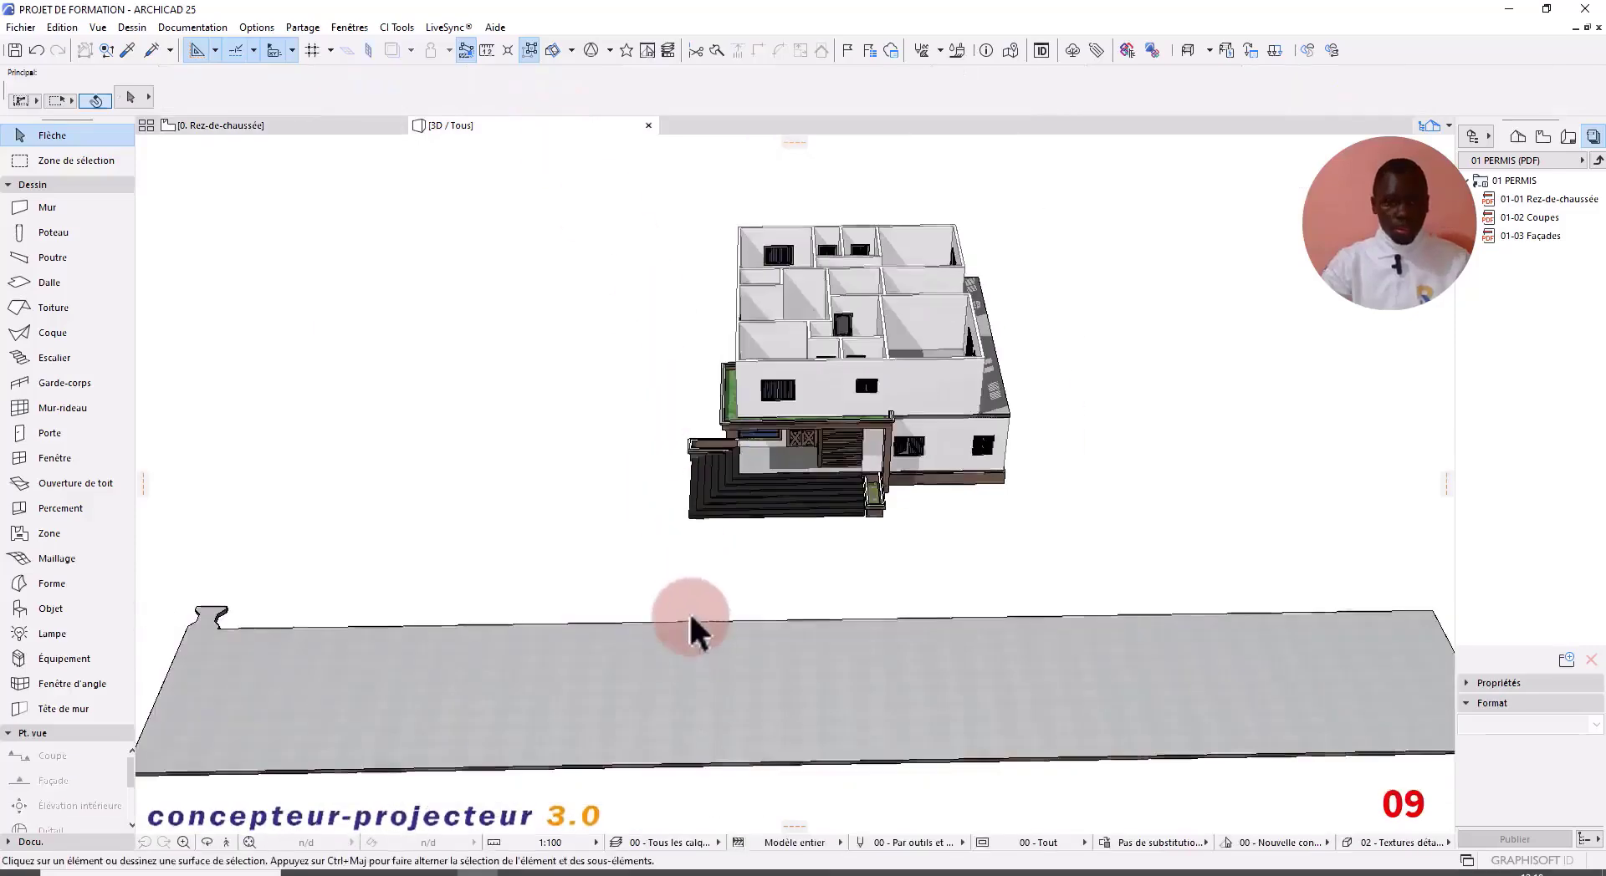
scroll(585, 719, "up", 6)
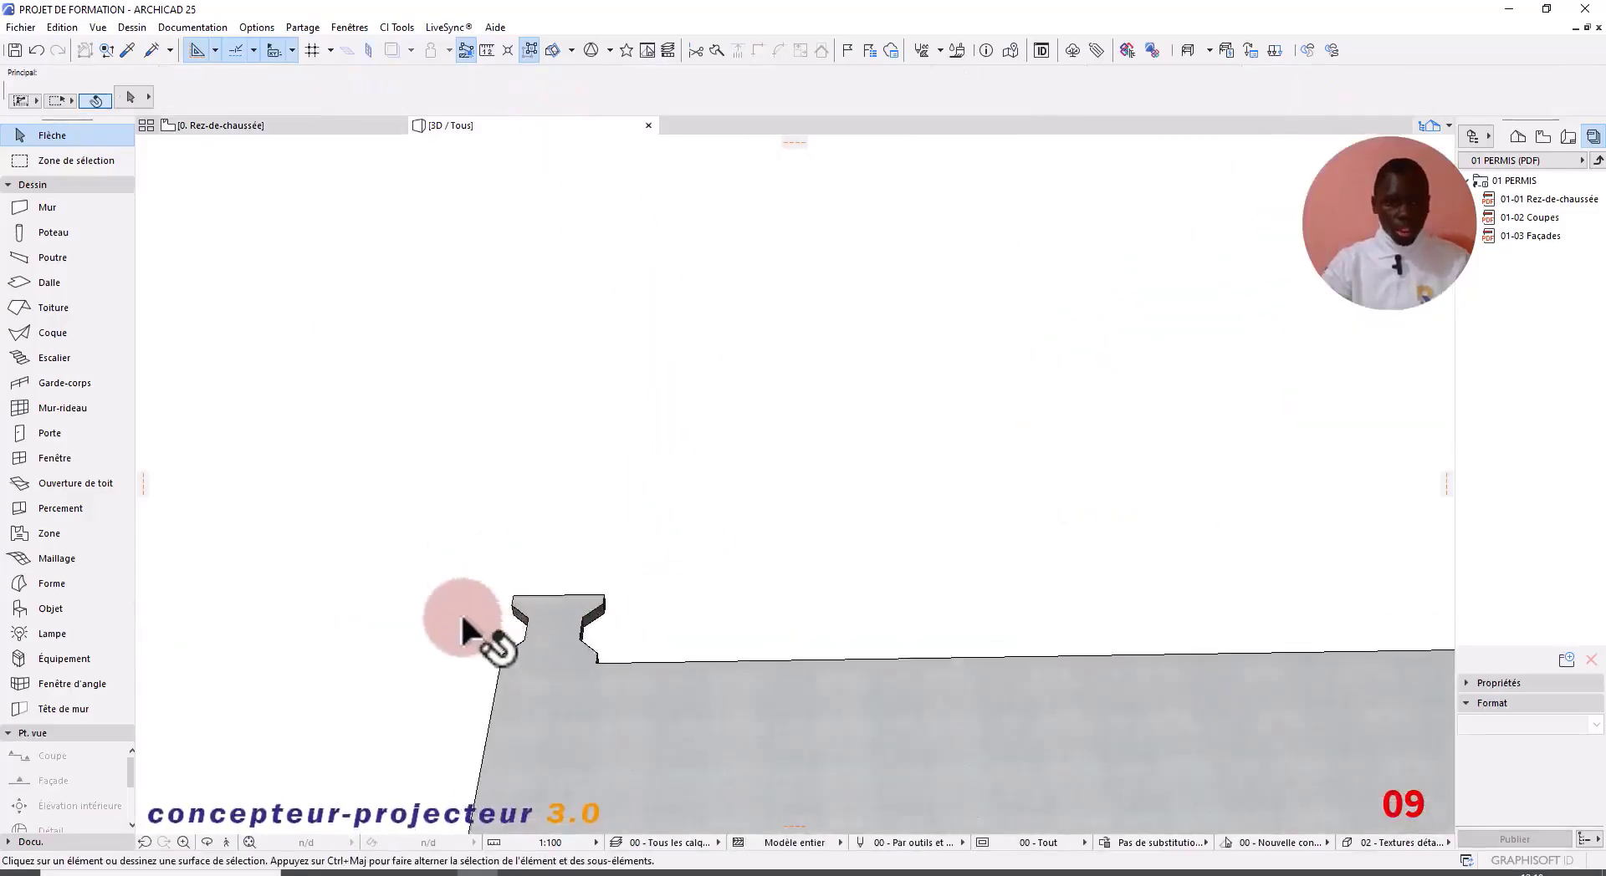
middle_click_drag(491, 638, 660, 556, "shift")
Step: Link the rectangular slab's three surface overrides and set them to Pierre - Marbre noir
left_click(889, 615)
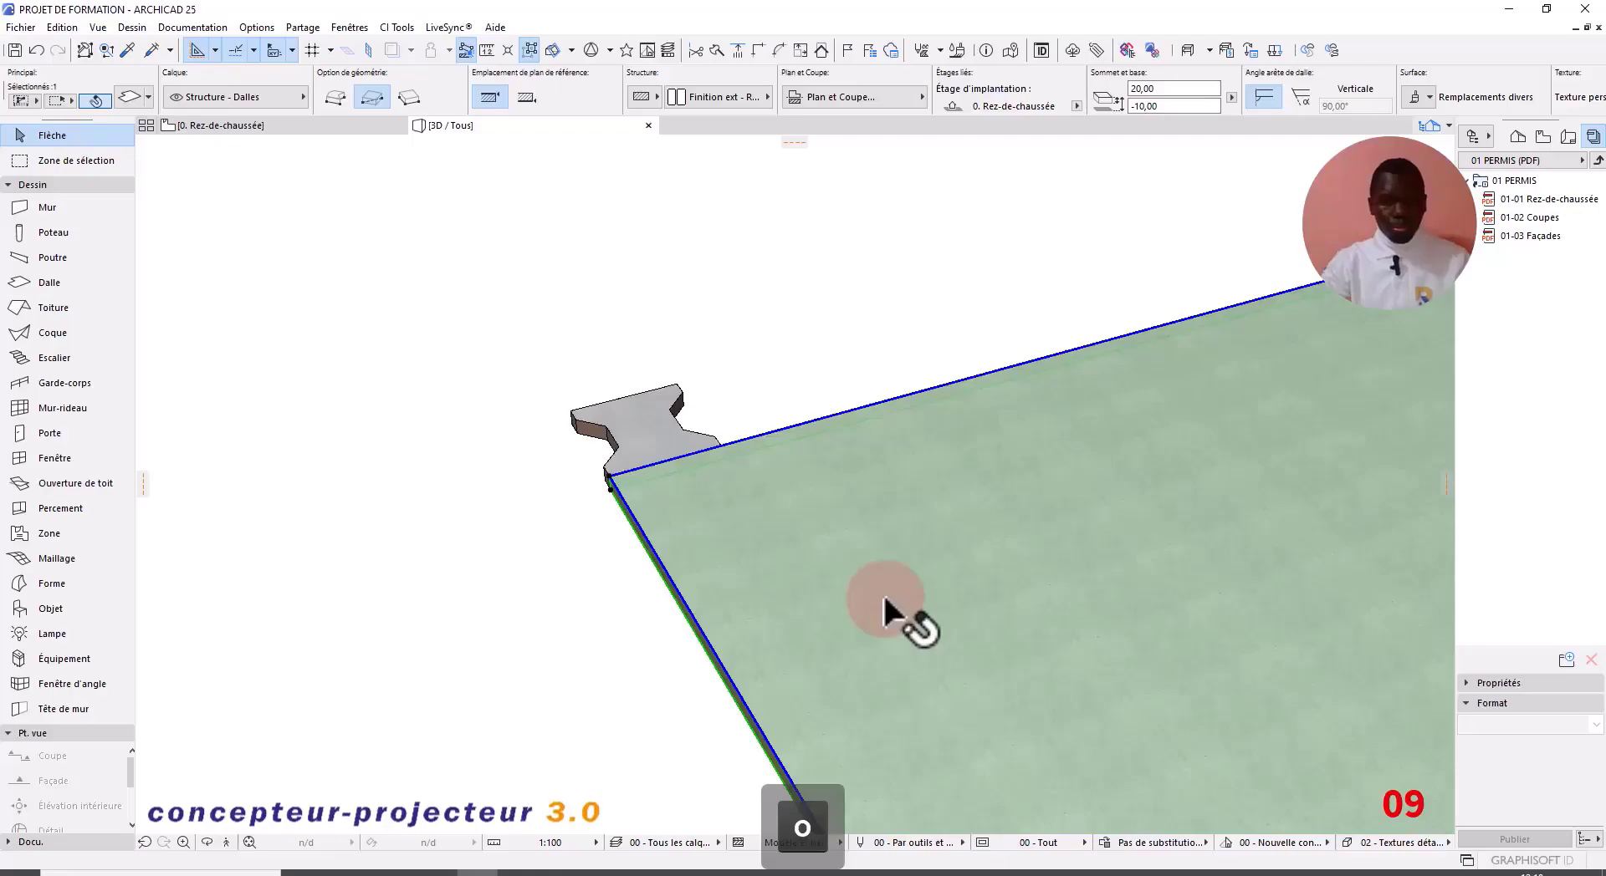
double_click(885, 600)
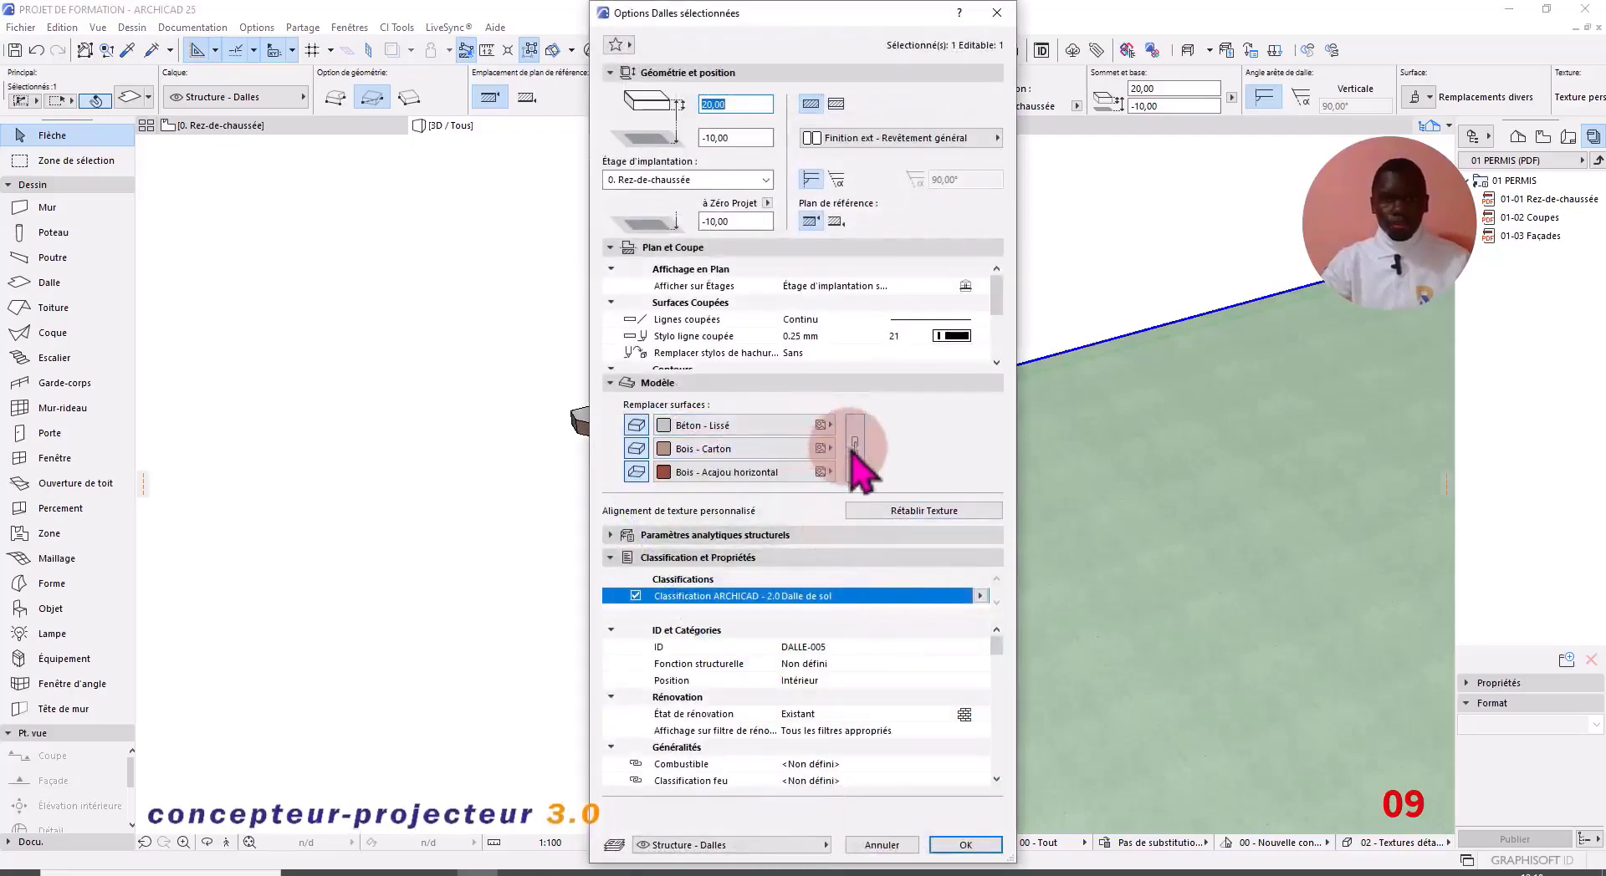
left_click(779, 423)
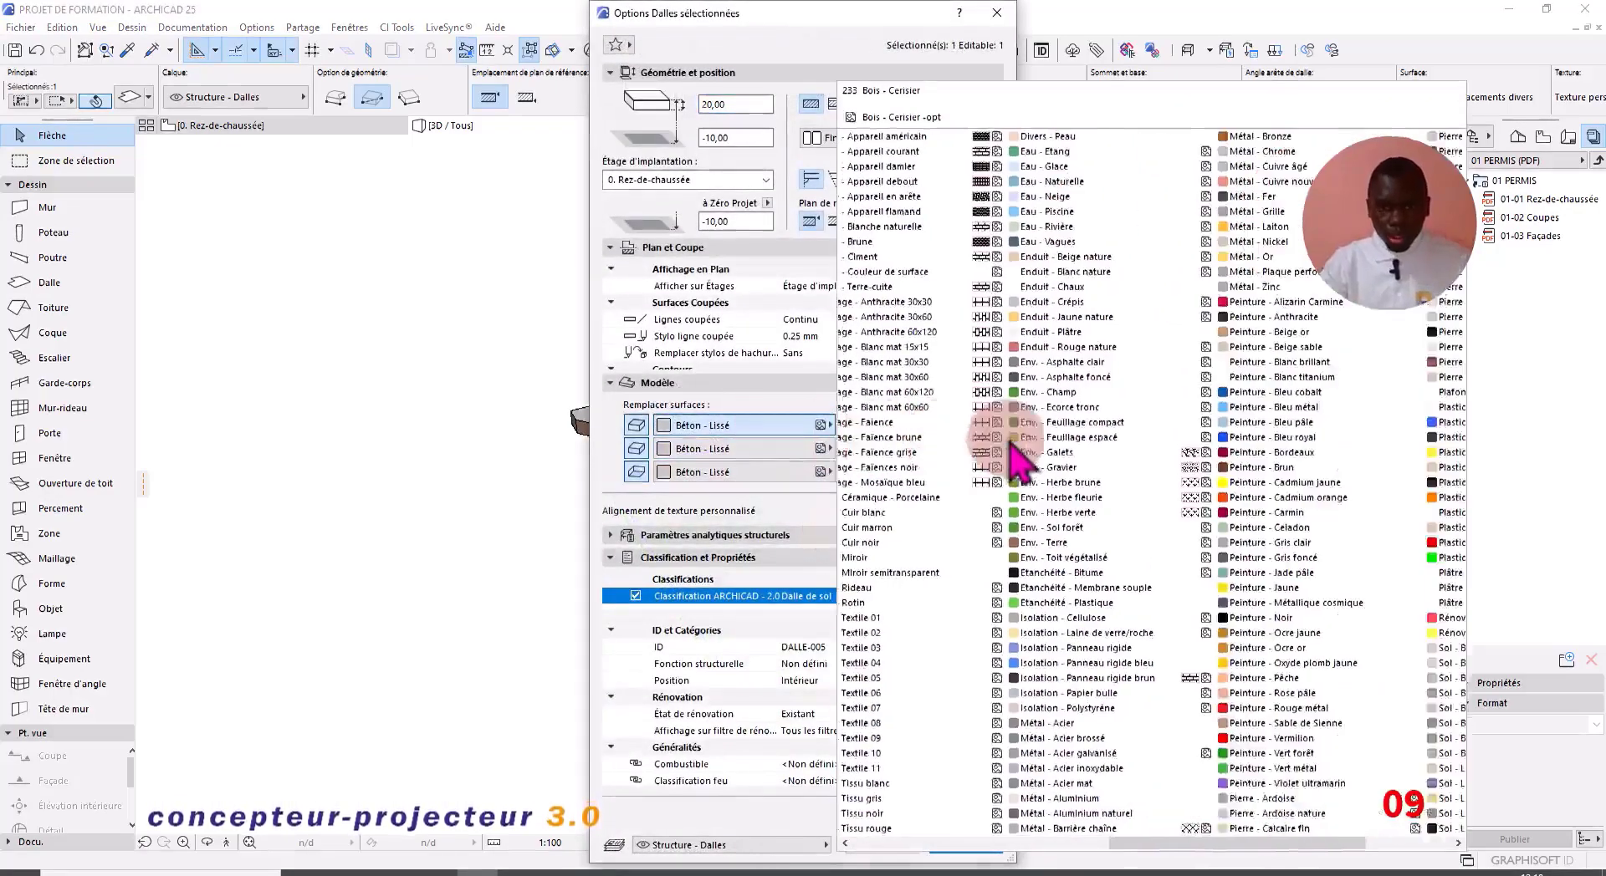
scroll(1016, 456, "up", 5)
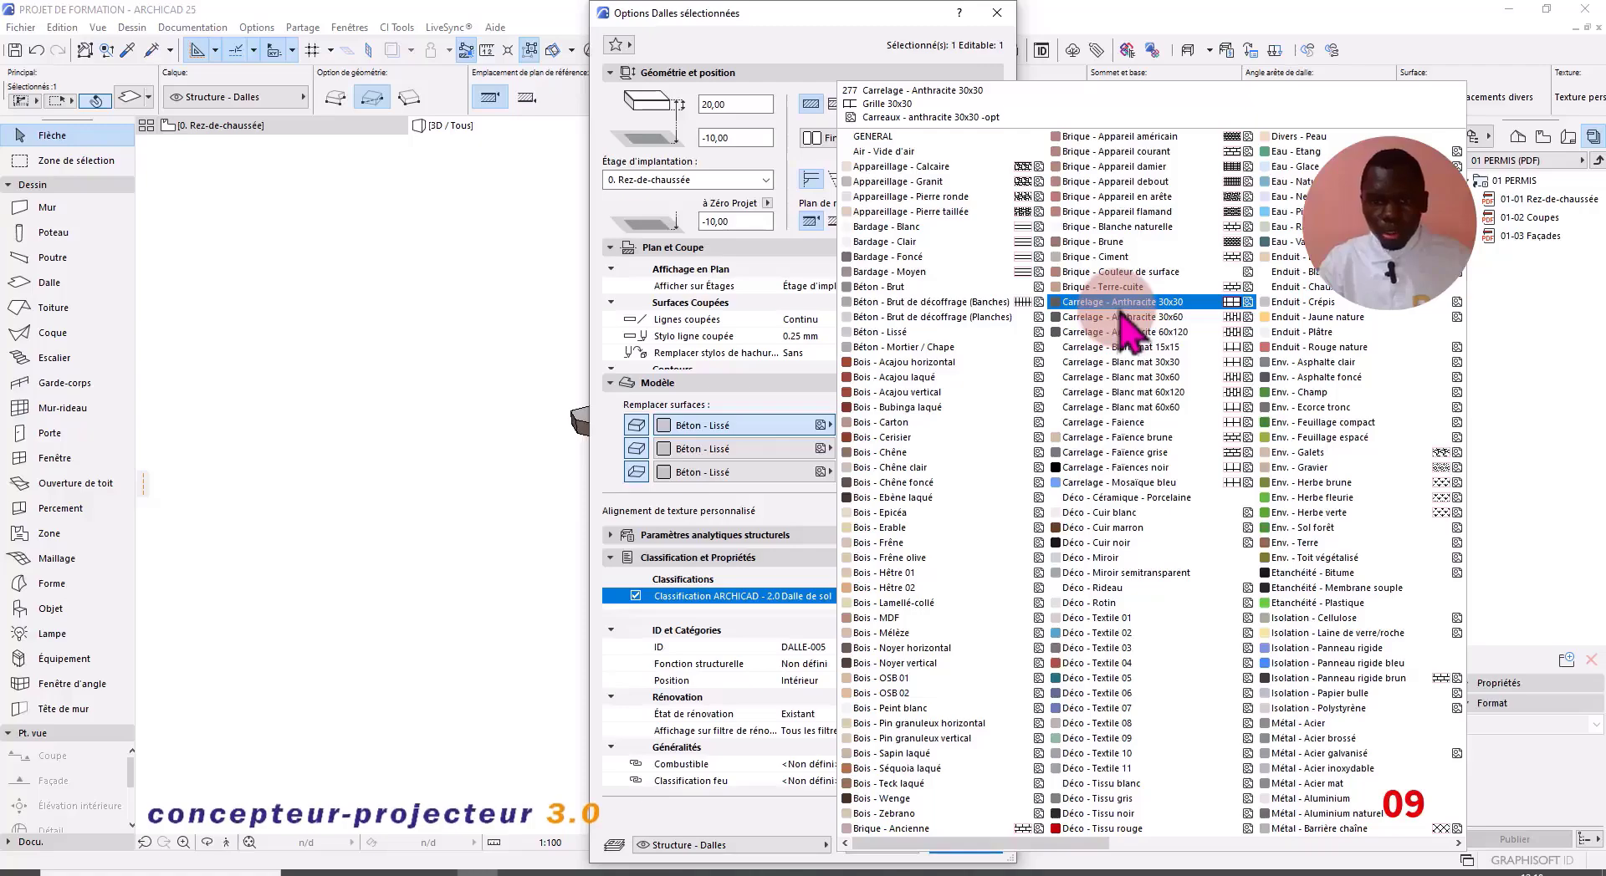
scroll(1129, 330, "down", 3)
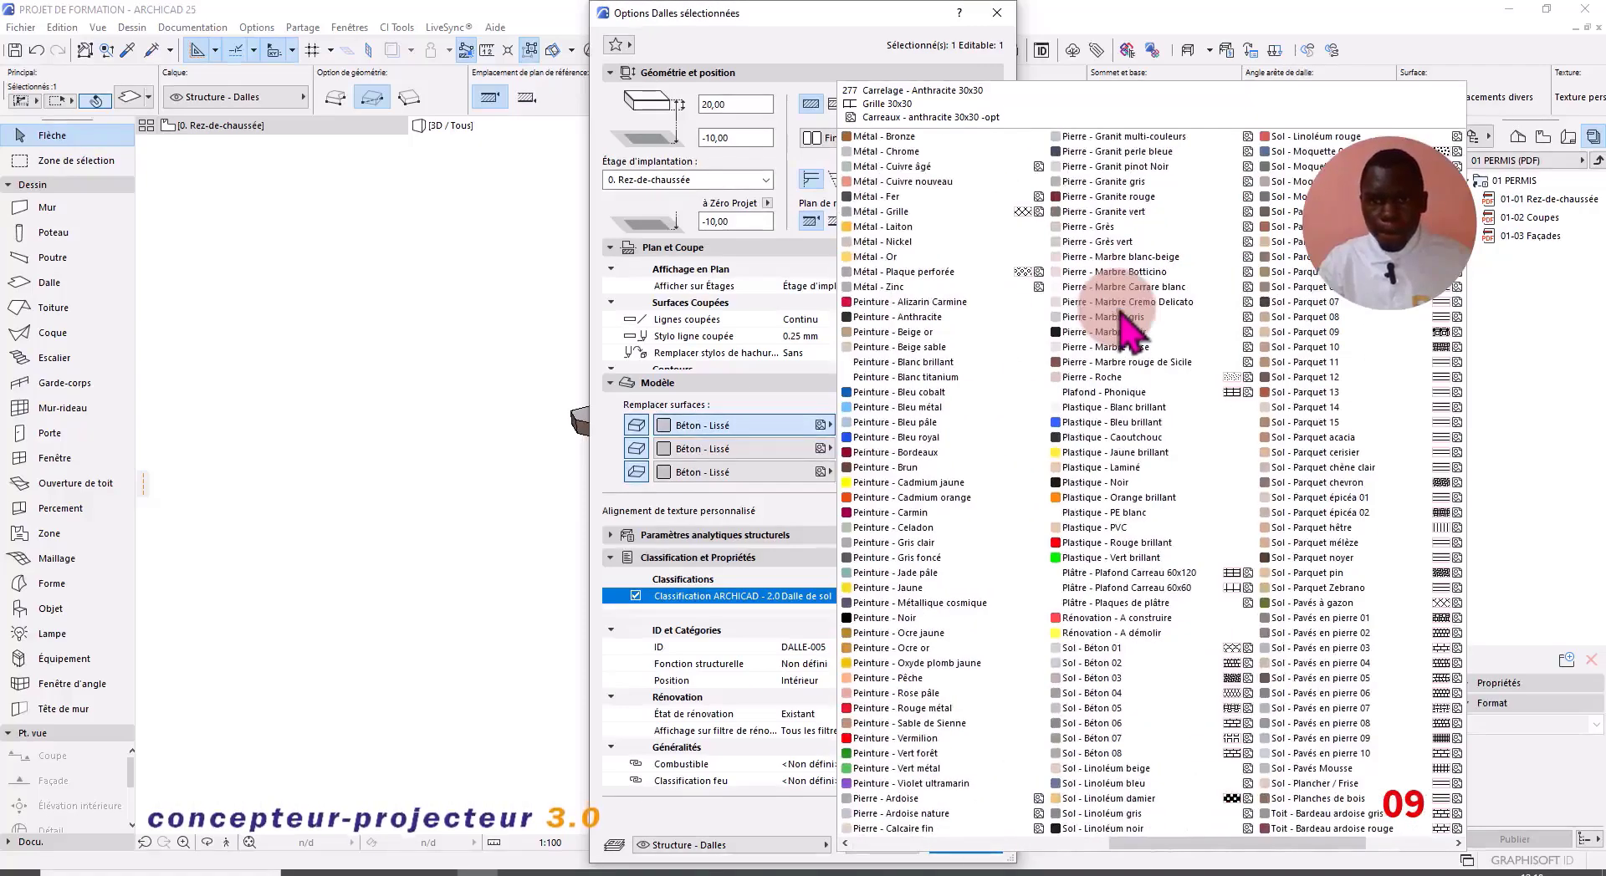
left_click(1124, 332)
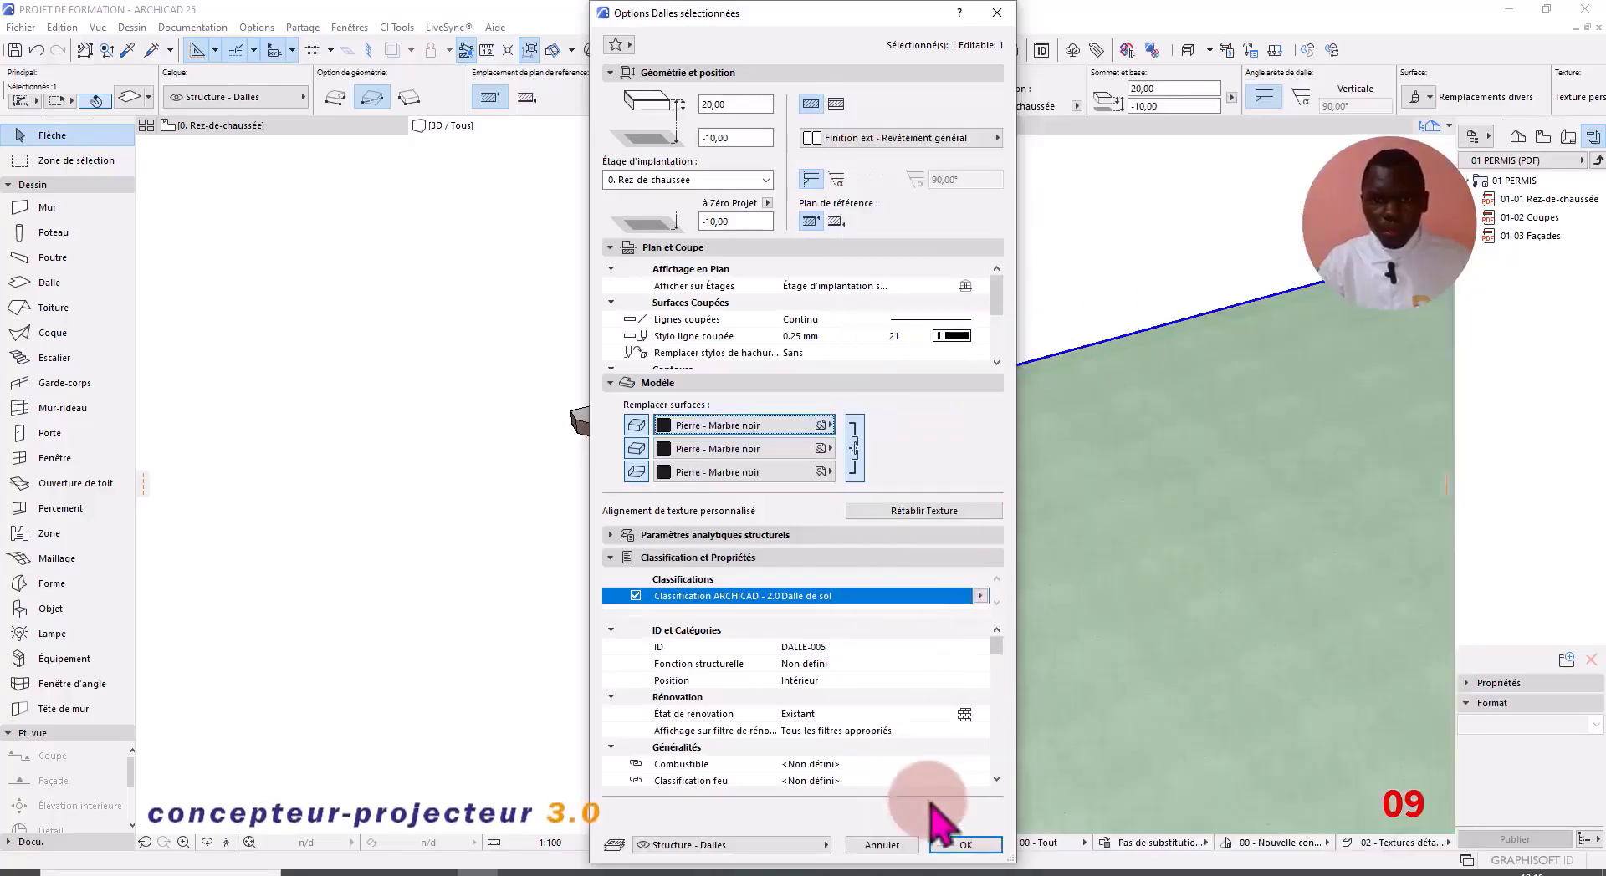
left_click(962, 844)
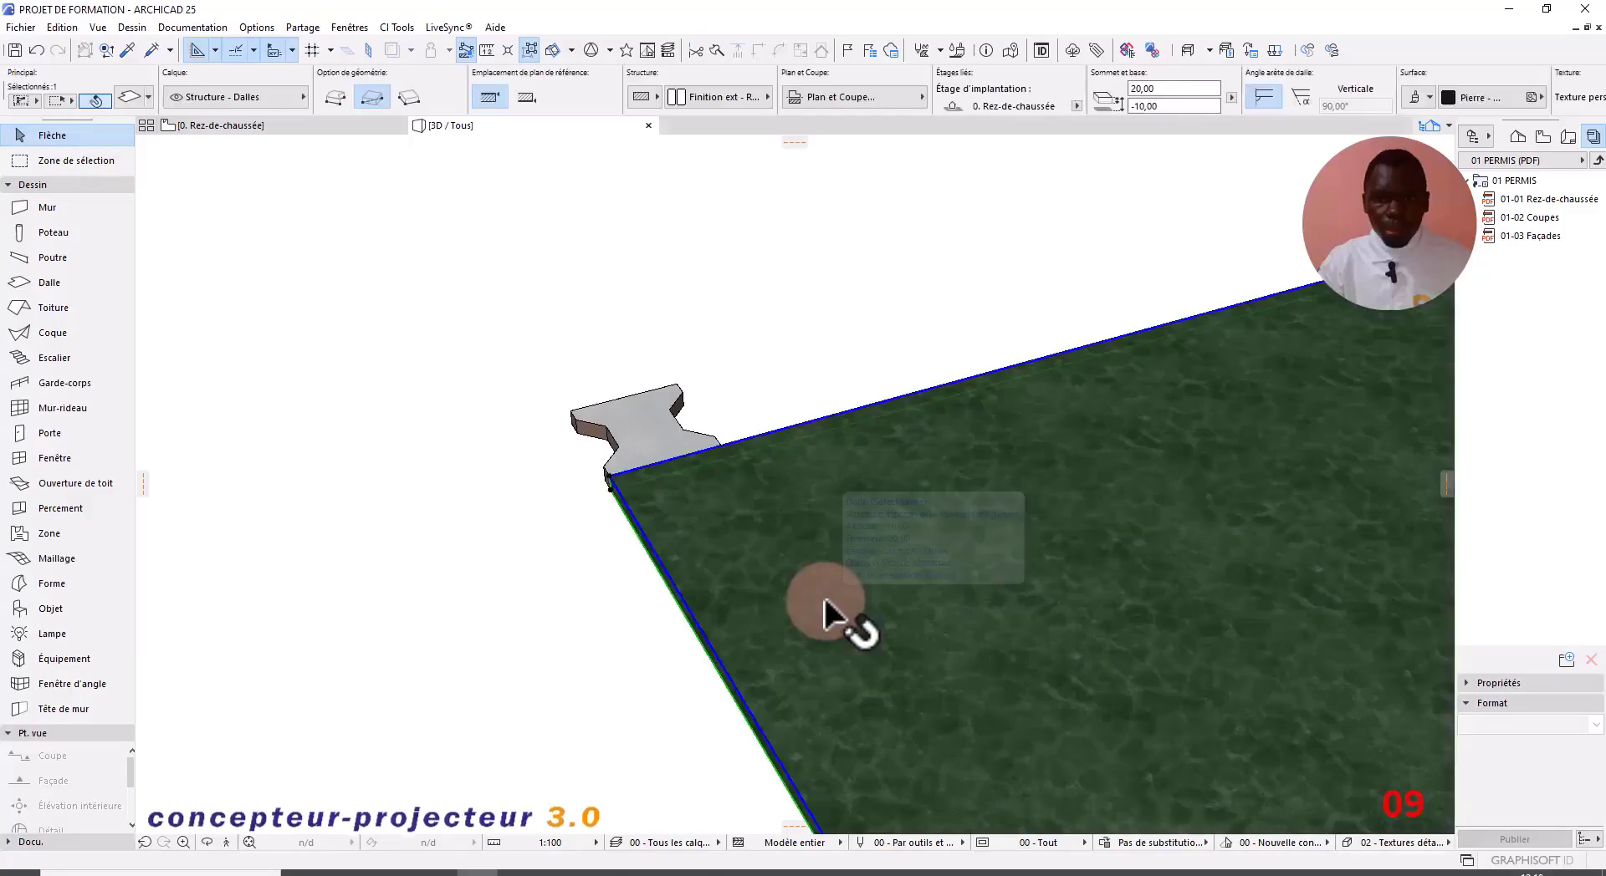
Step: Change the rectangular slab's linked surface overrides to Béton - Brut and deselect the slab
double_click(872, 532)
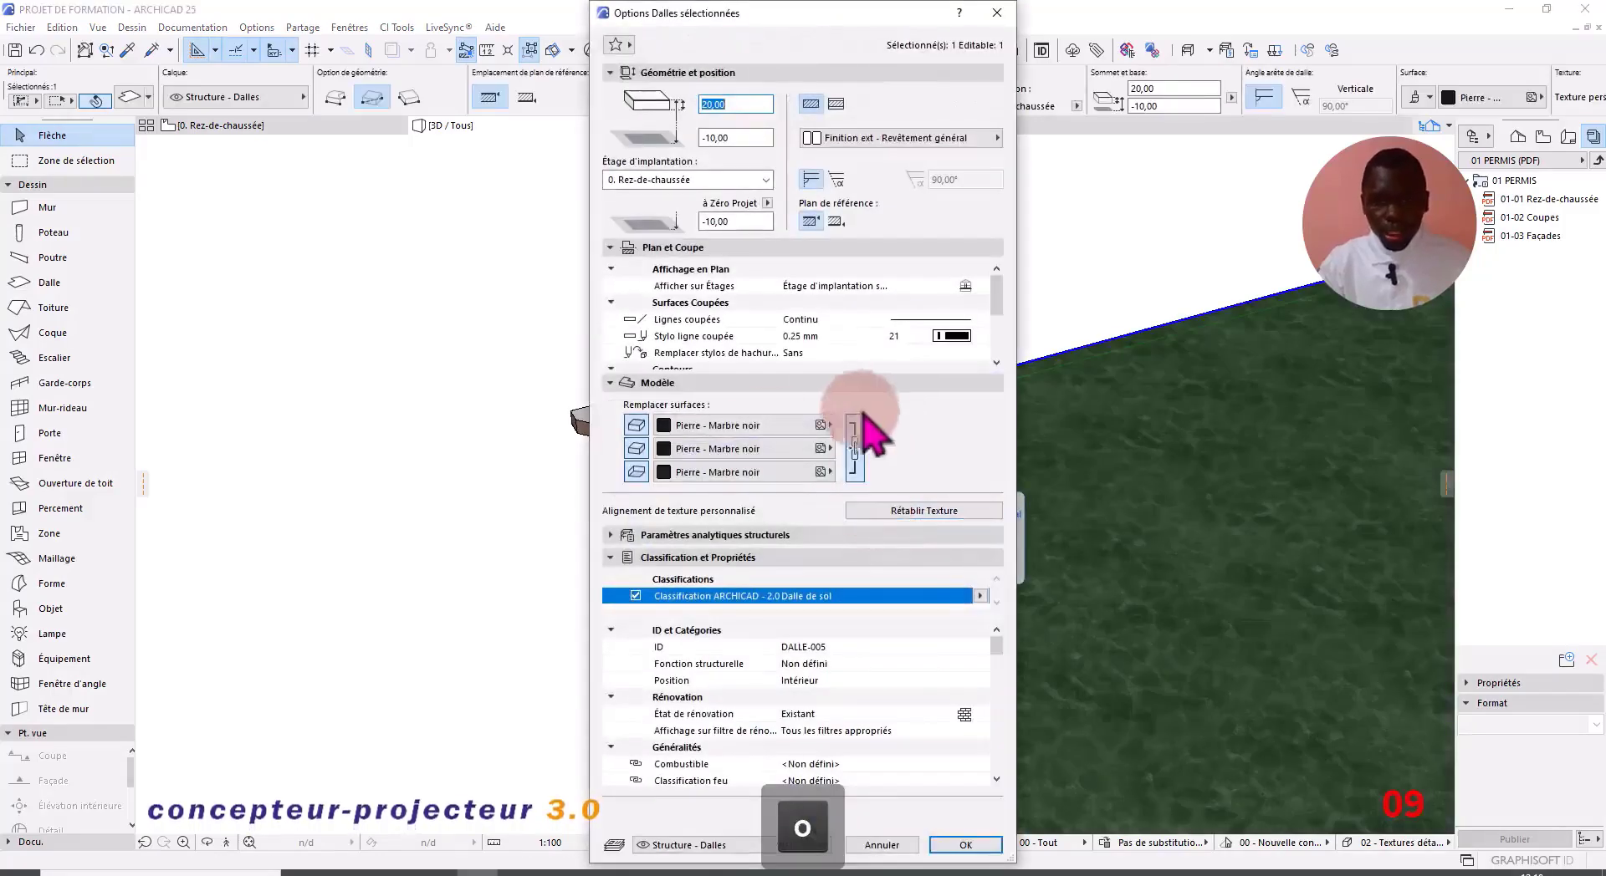
left_click(825, 426)
scroll(995, 451, "down", 2)
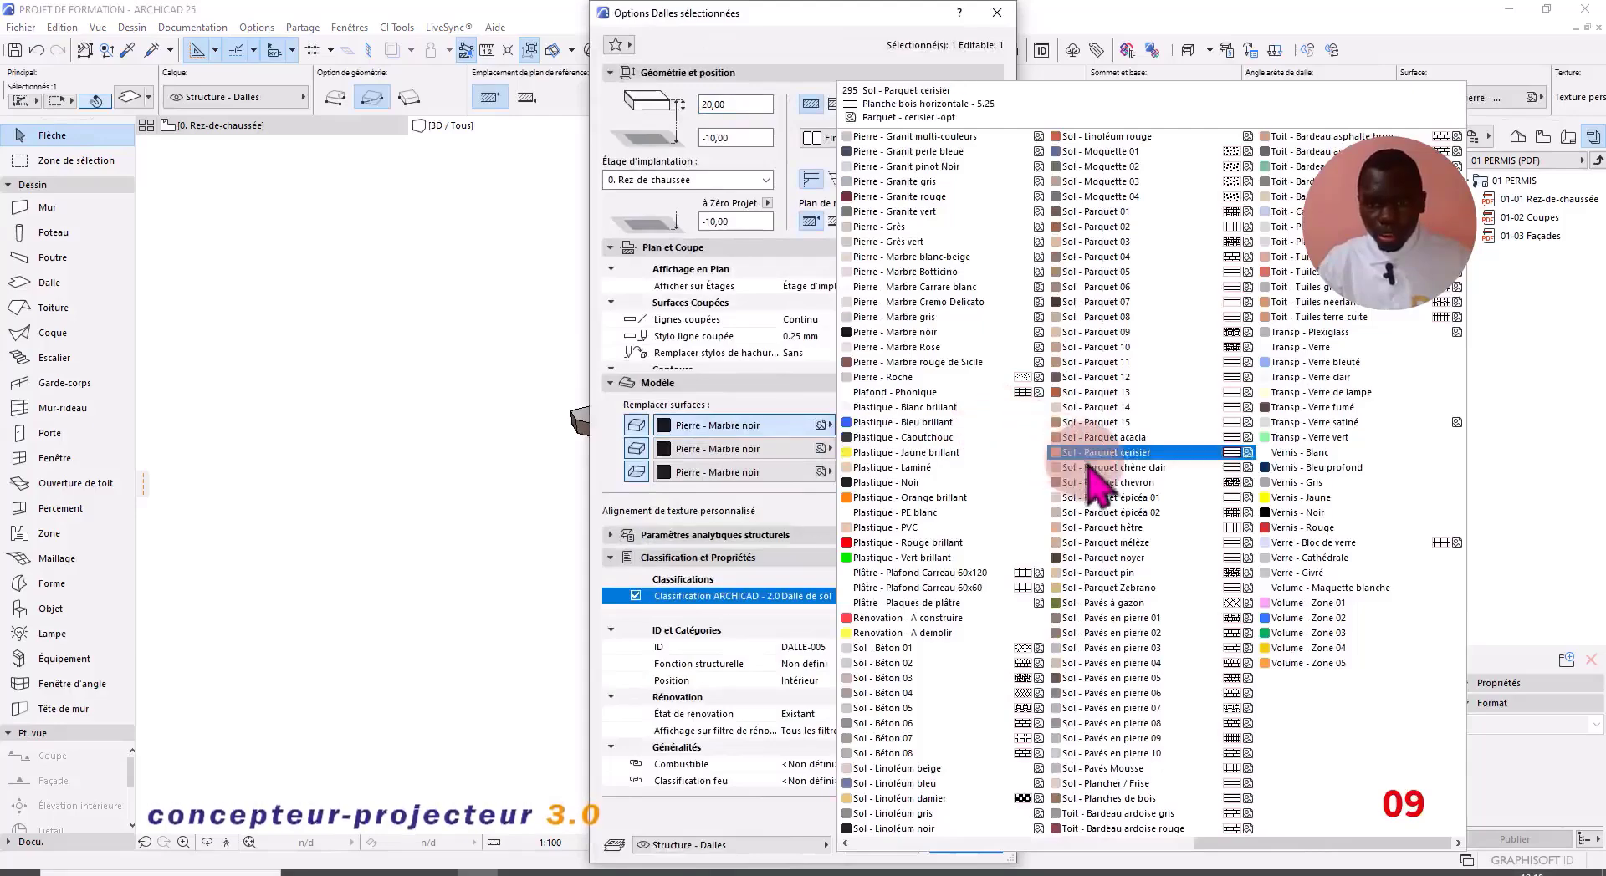
scroll(1026, 565, "up", 4)
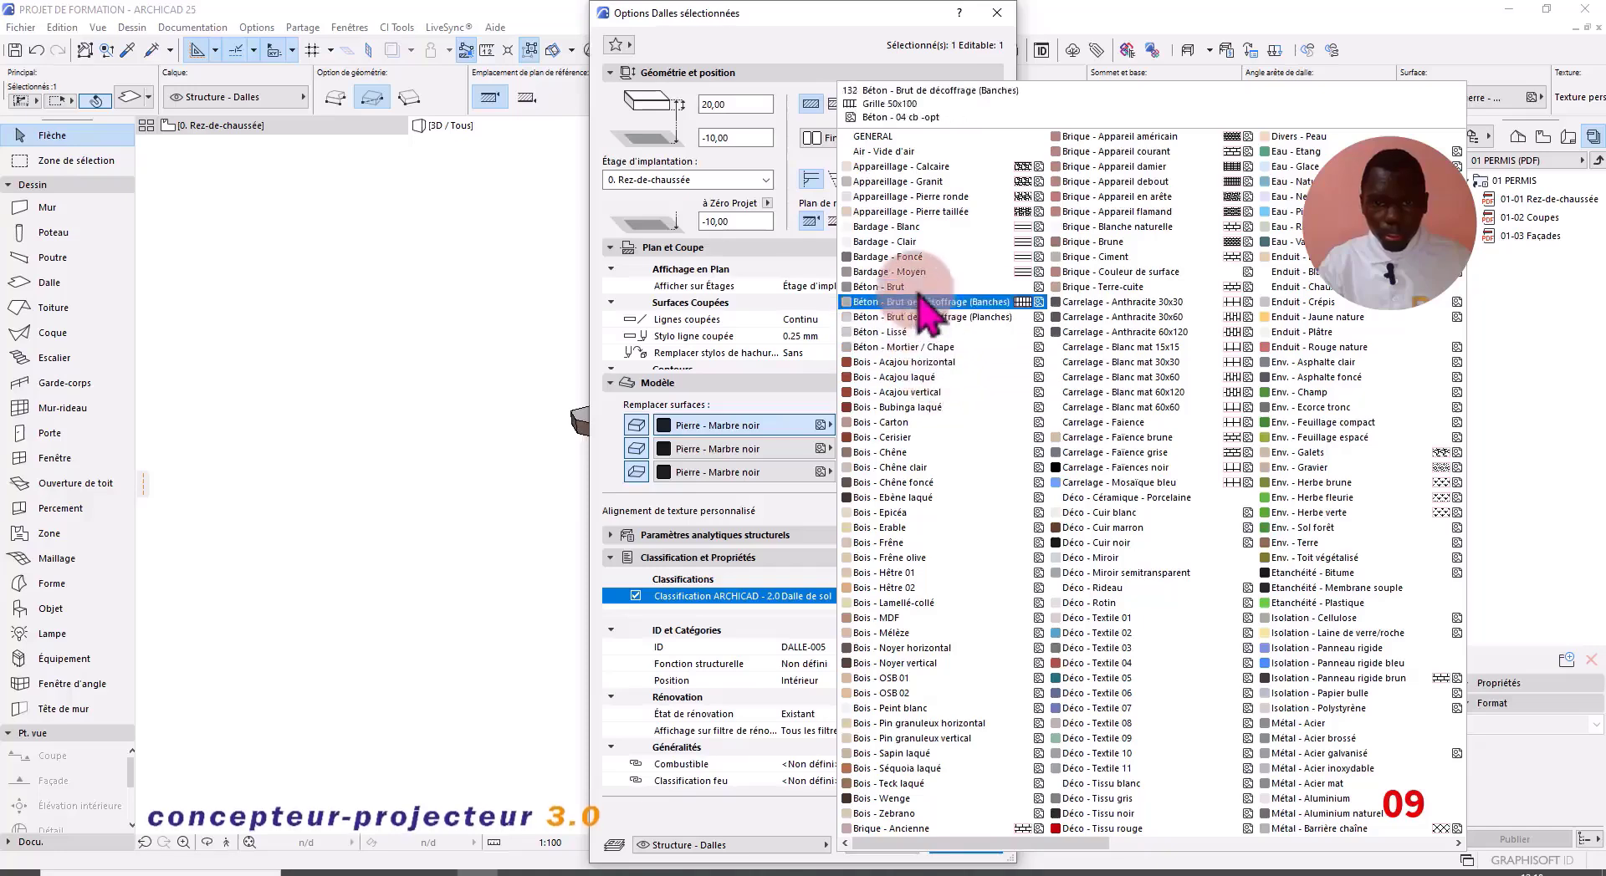
left_click(918, 289)
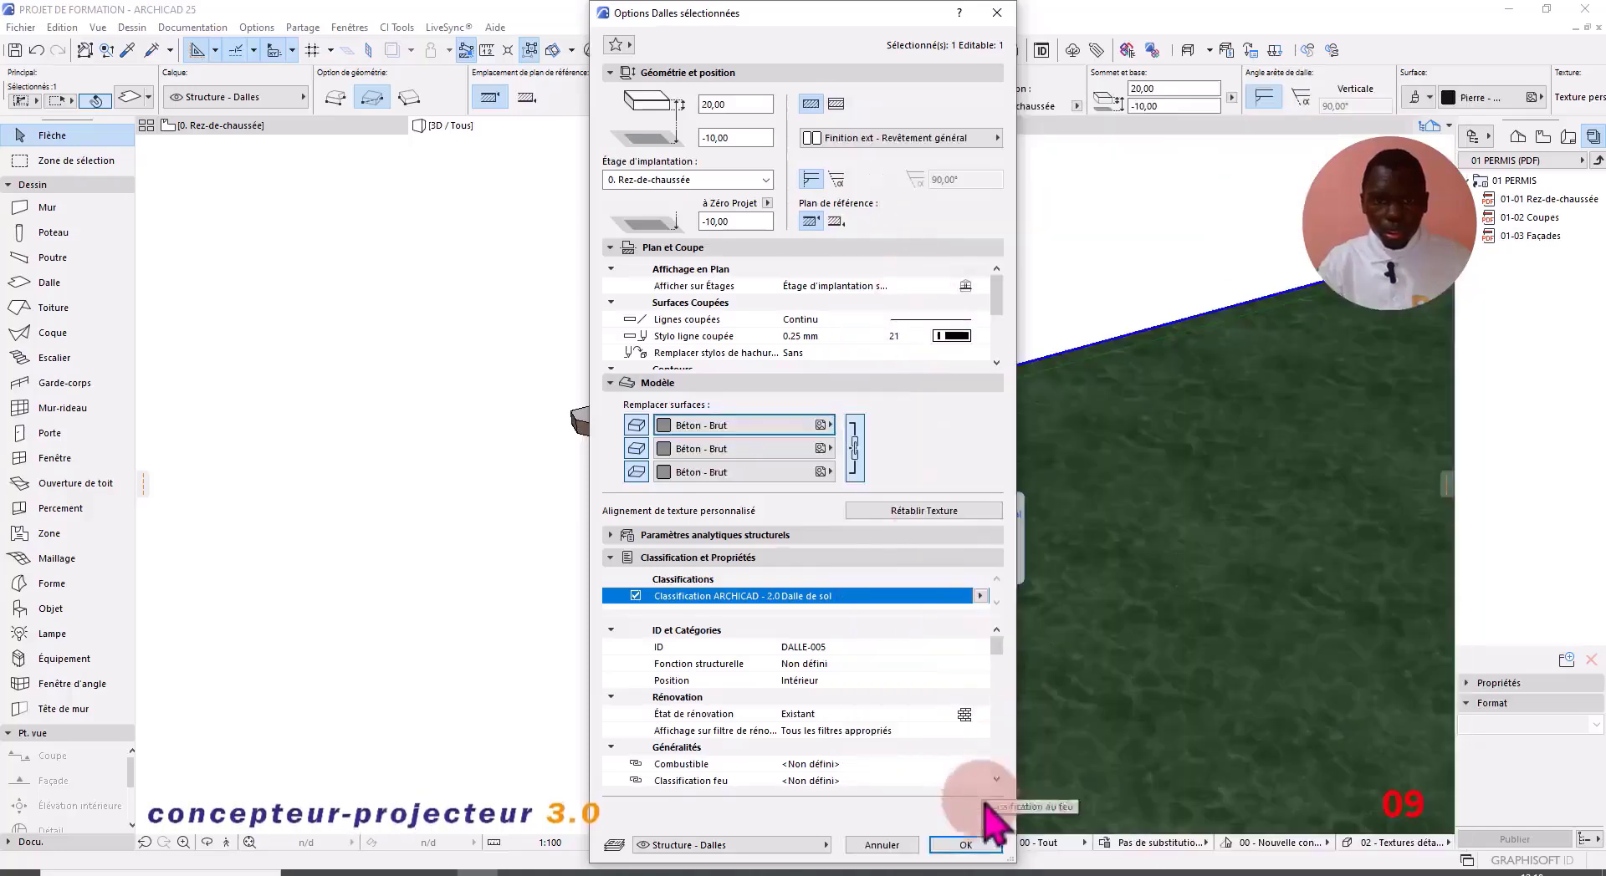
left_click(967, 845)
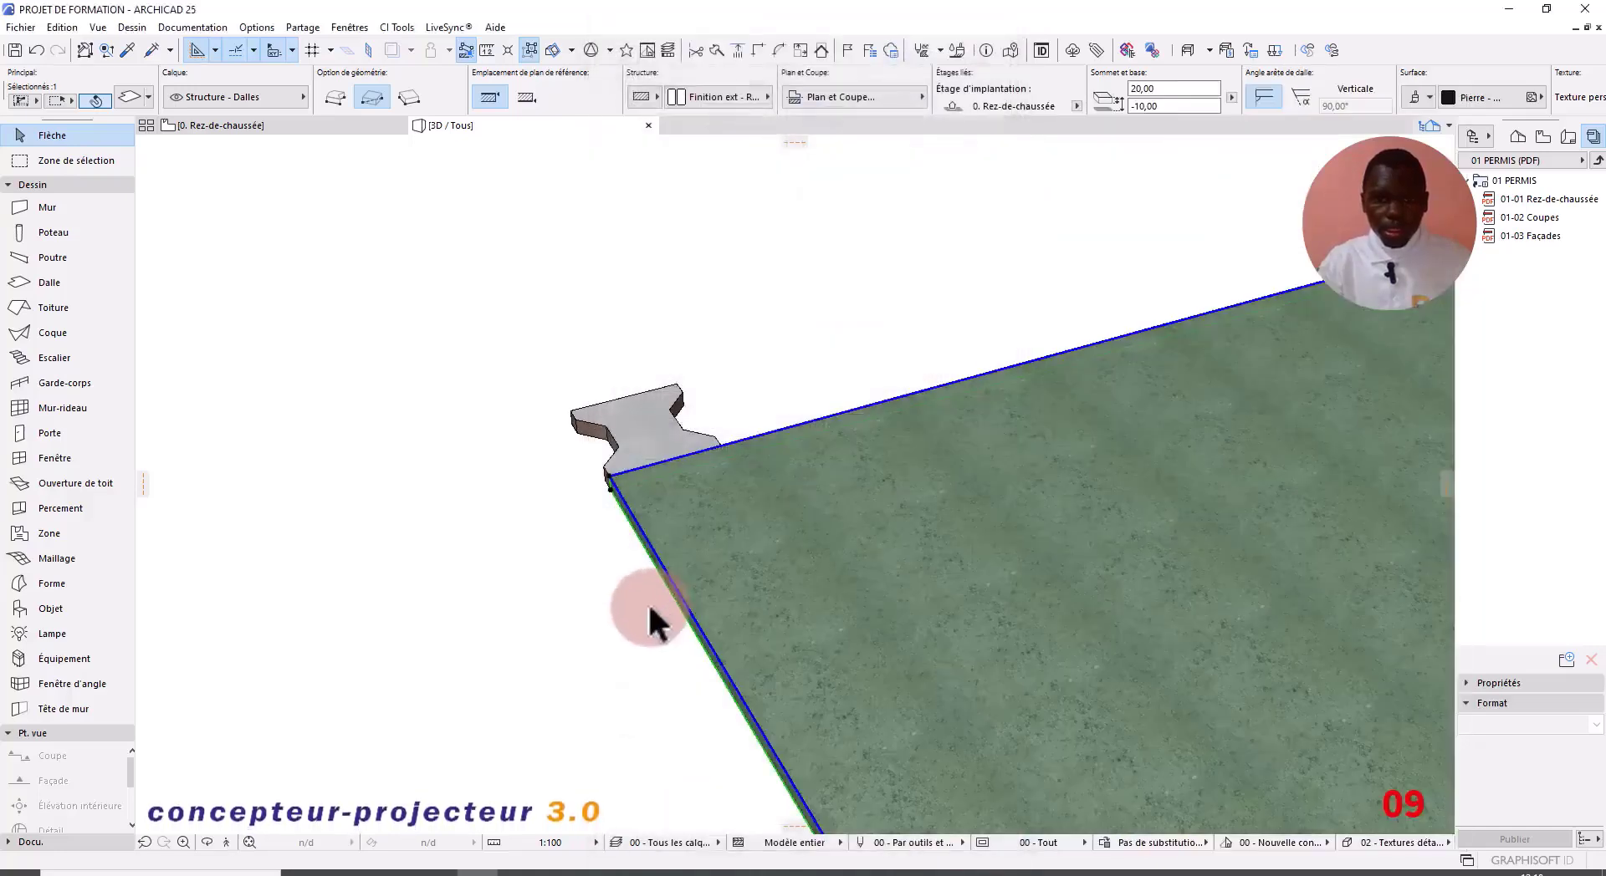
left_click(636, 605)
Step: Link the notched slab's three surface overrides and set them to Etanchéité - Membrane souple
scroll(715, 577, "down", 5)
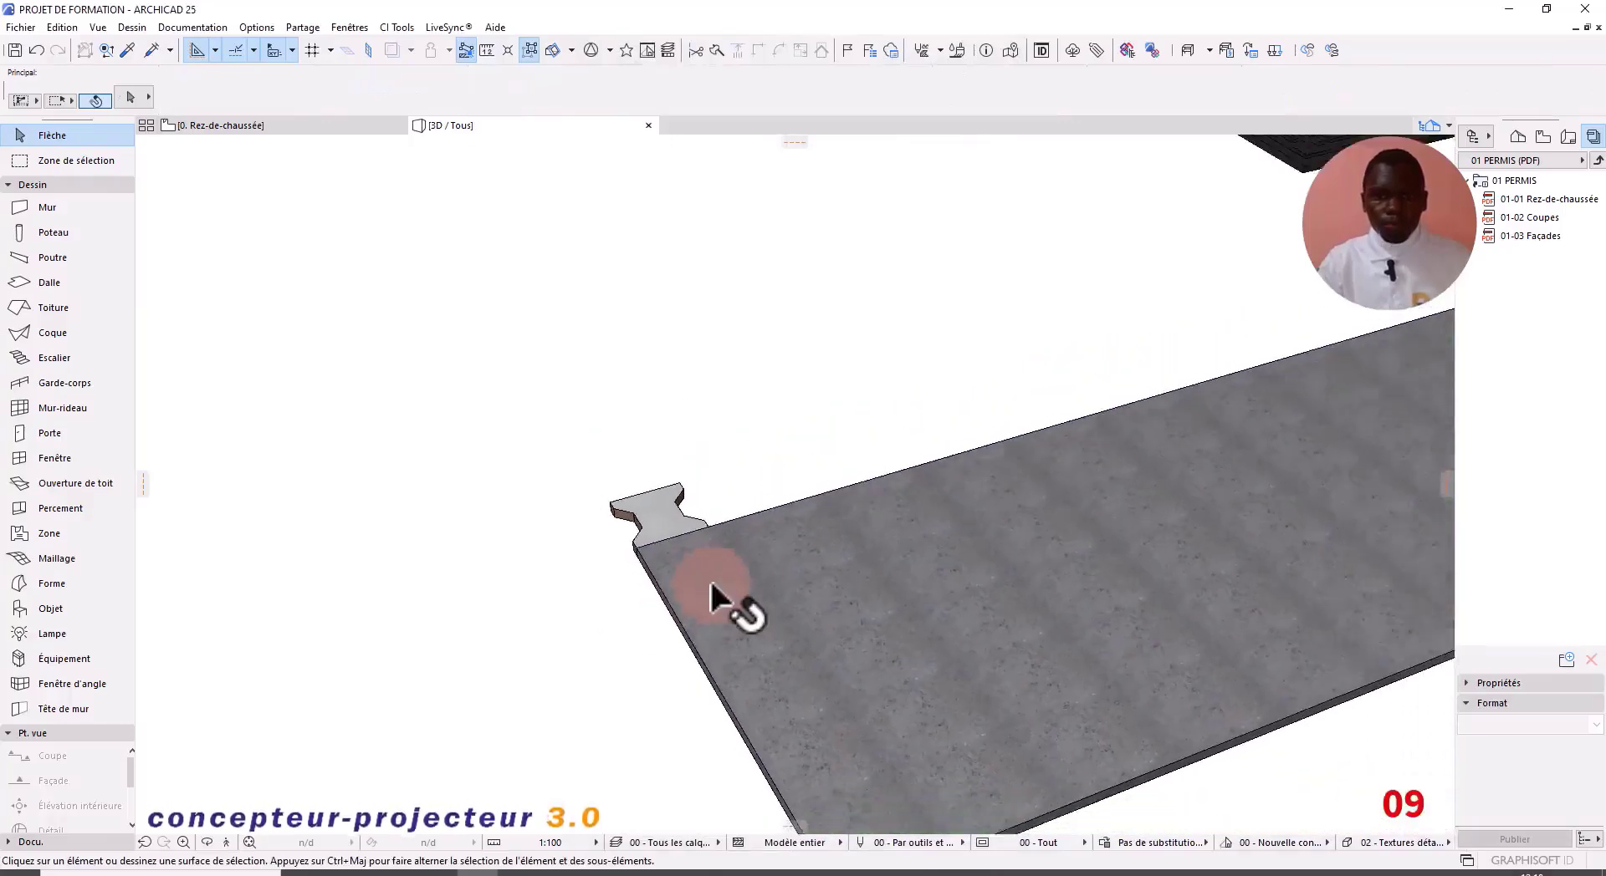
middle_click_drag(711, 586, 626, 495, "shift")
left_click(623, 493)
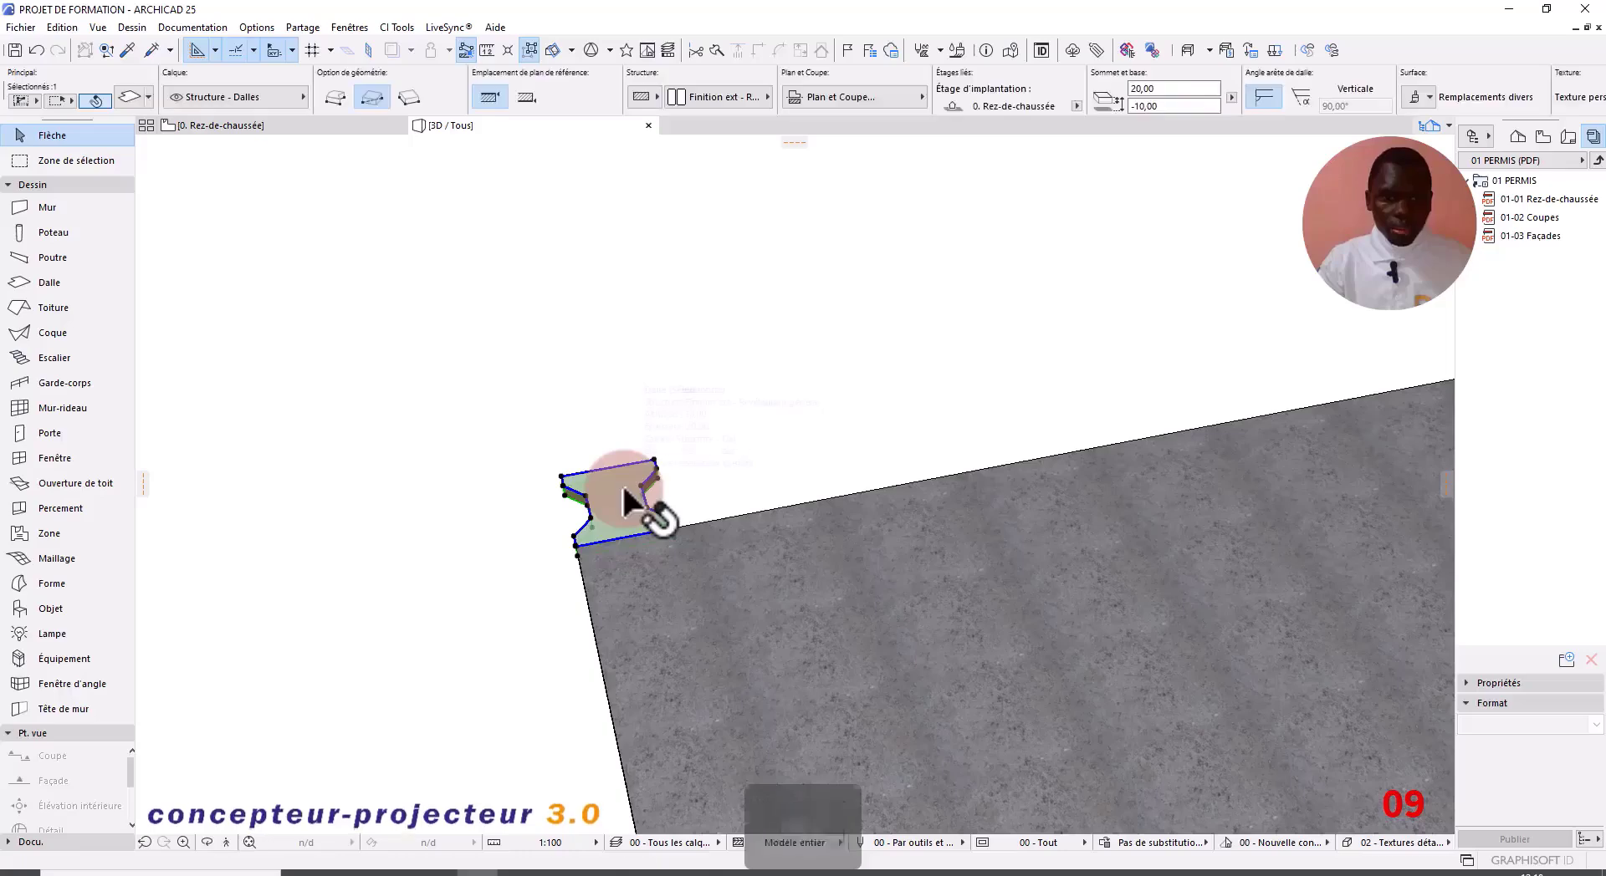
double_click(623, 495)
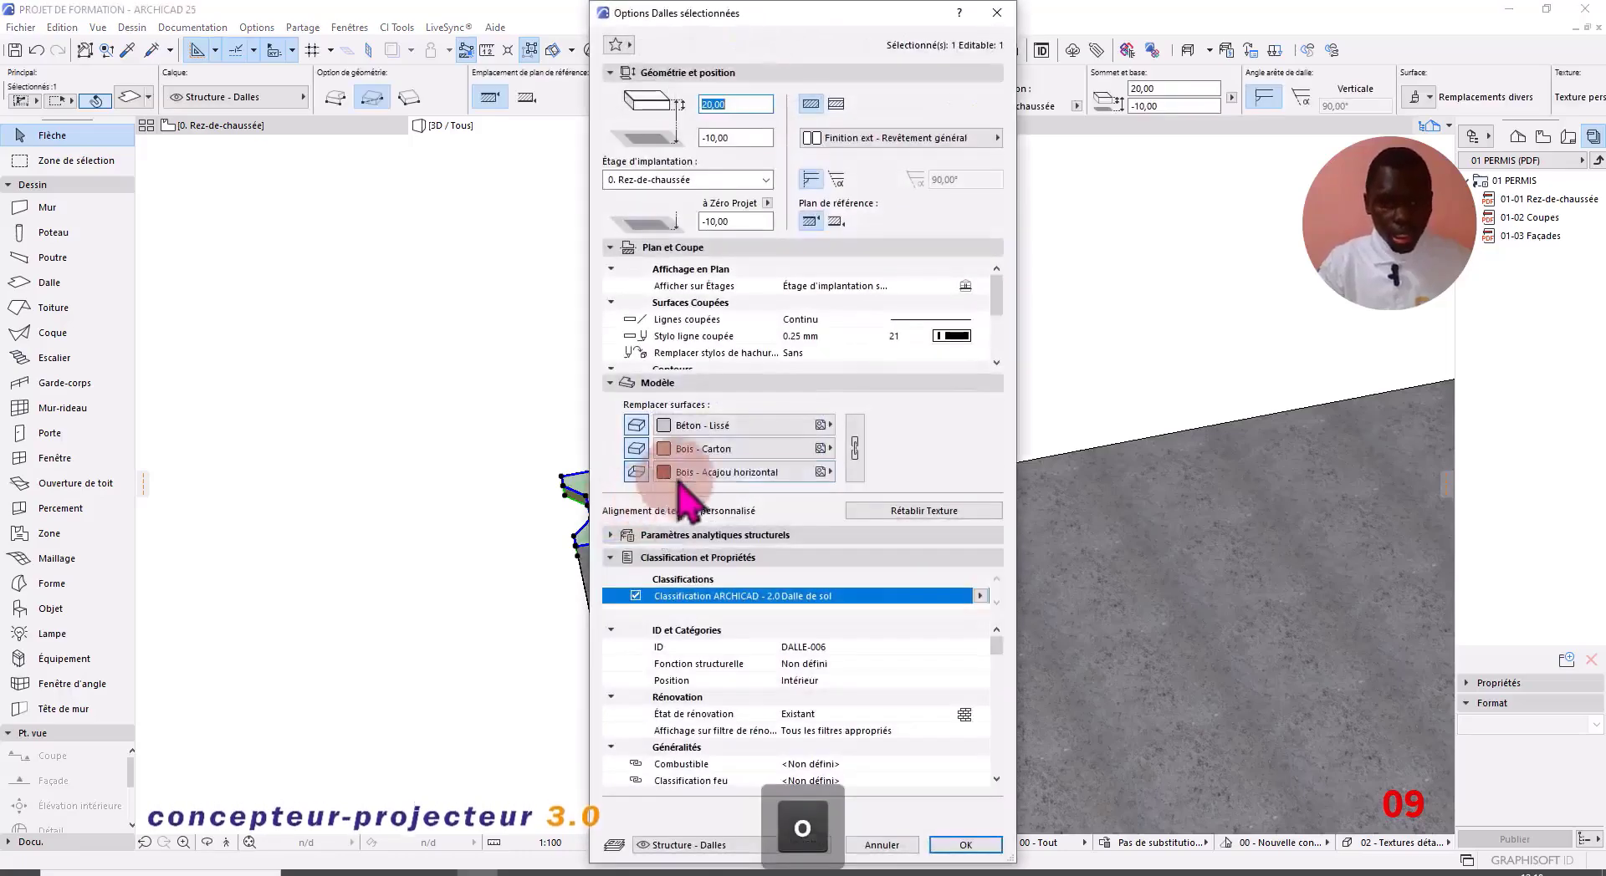
left_click(856, 449)
left_click(830, 449)
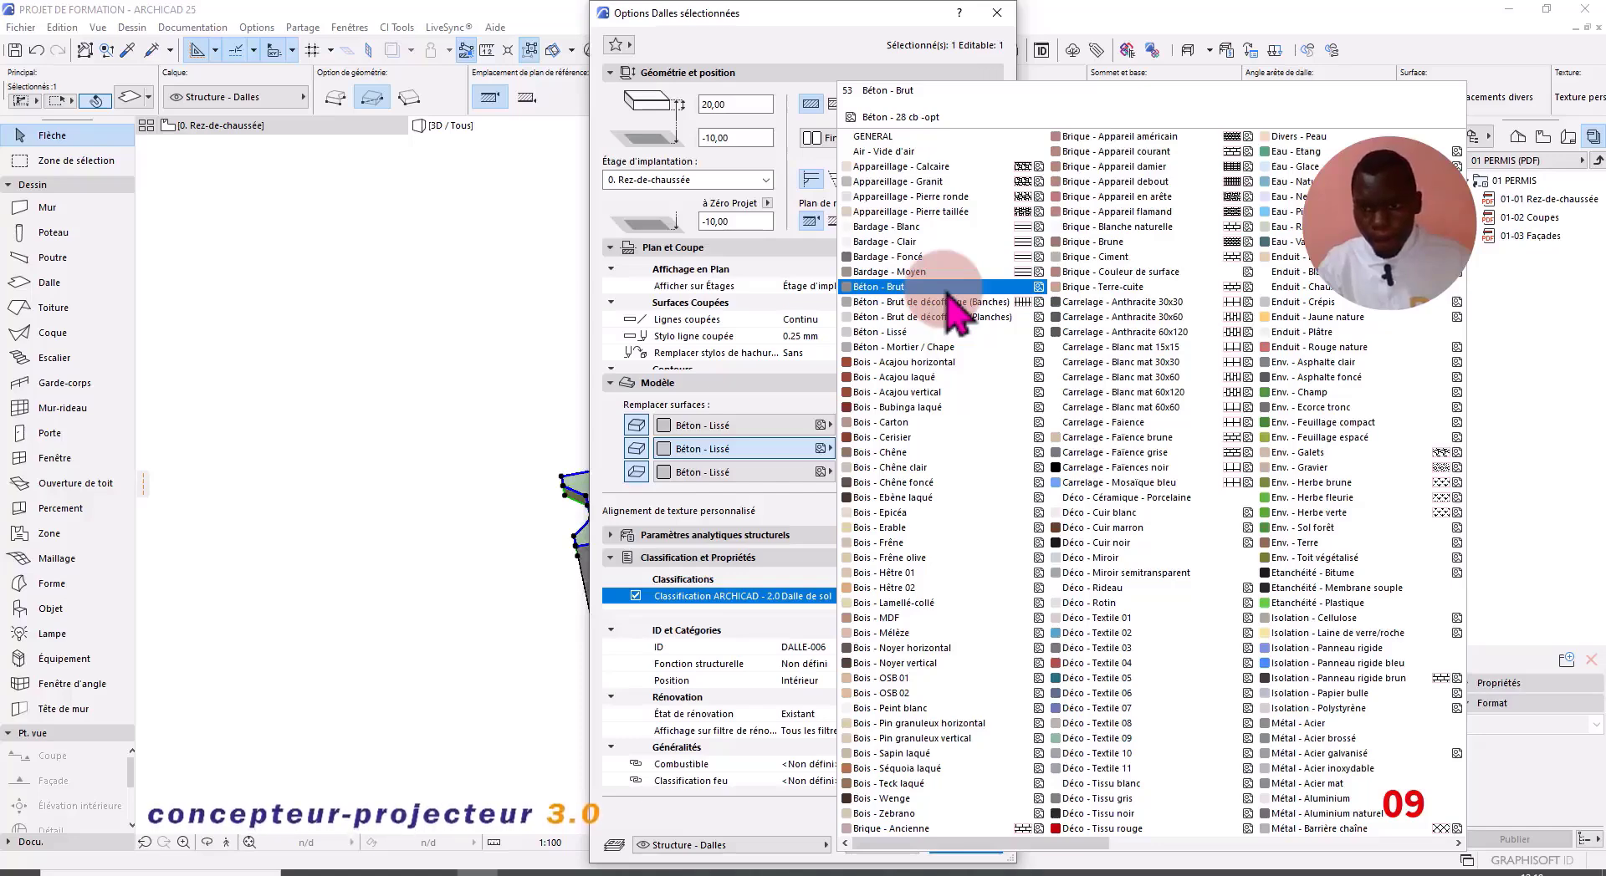
left_click(1317, 590)
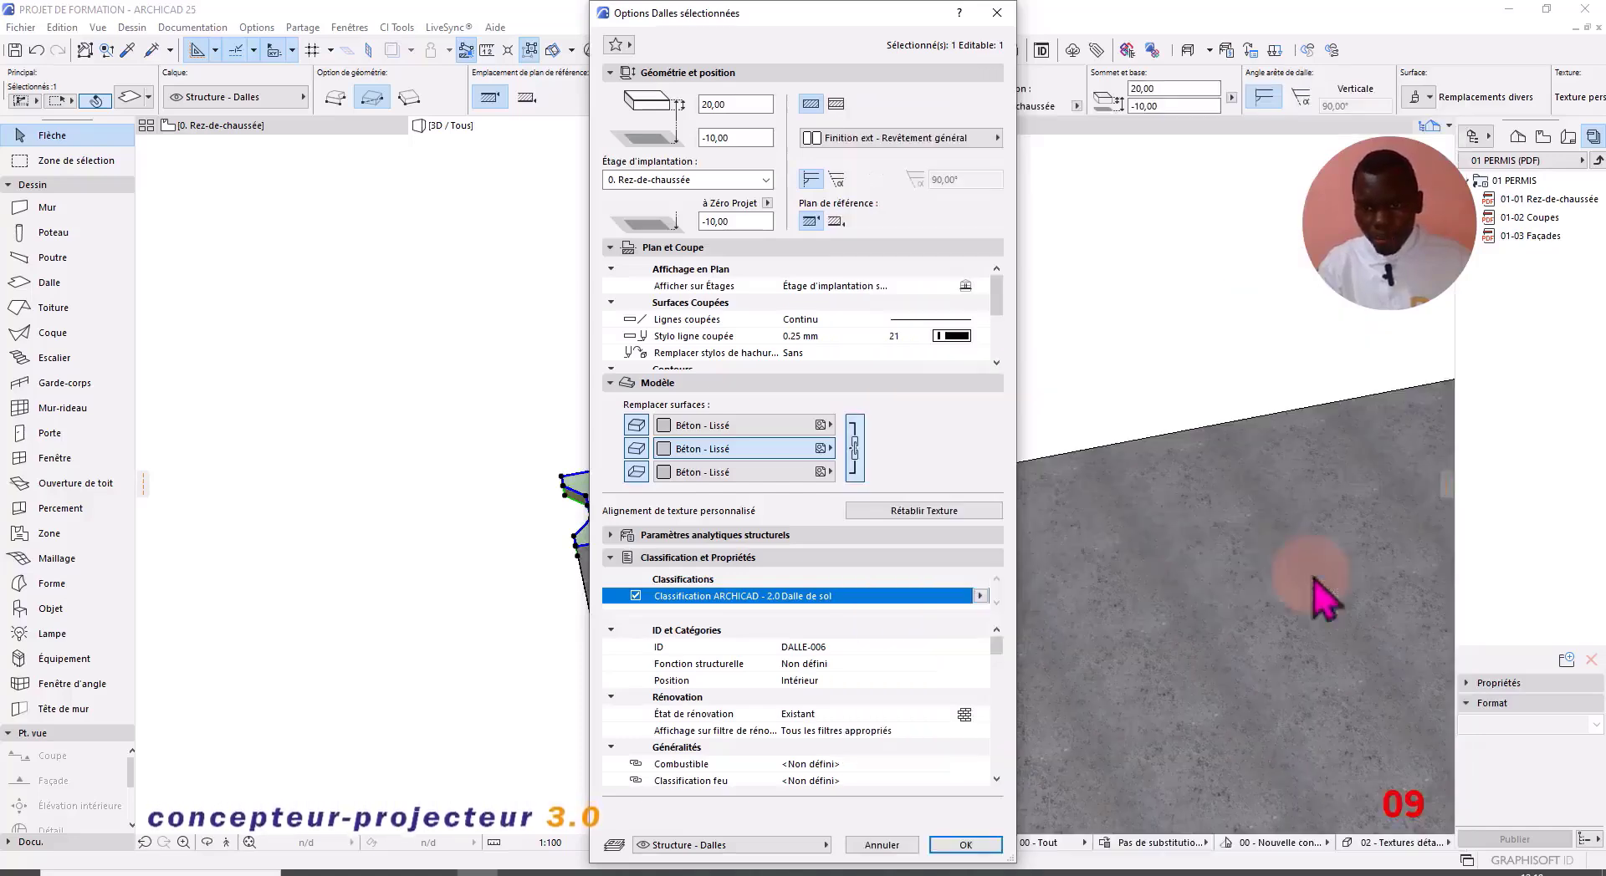
left_click(970, 847)
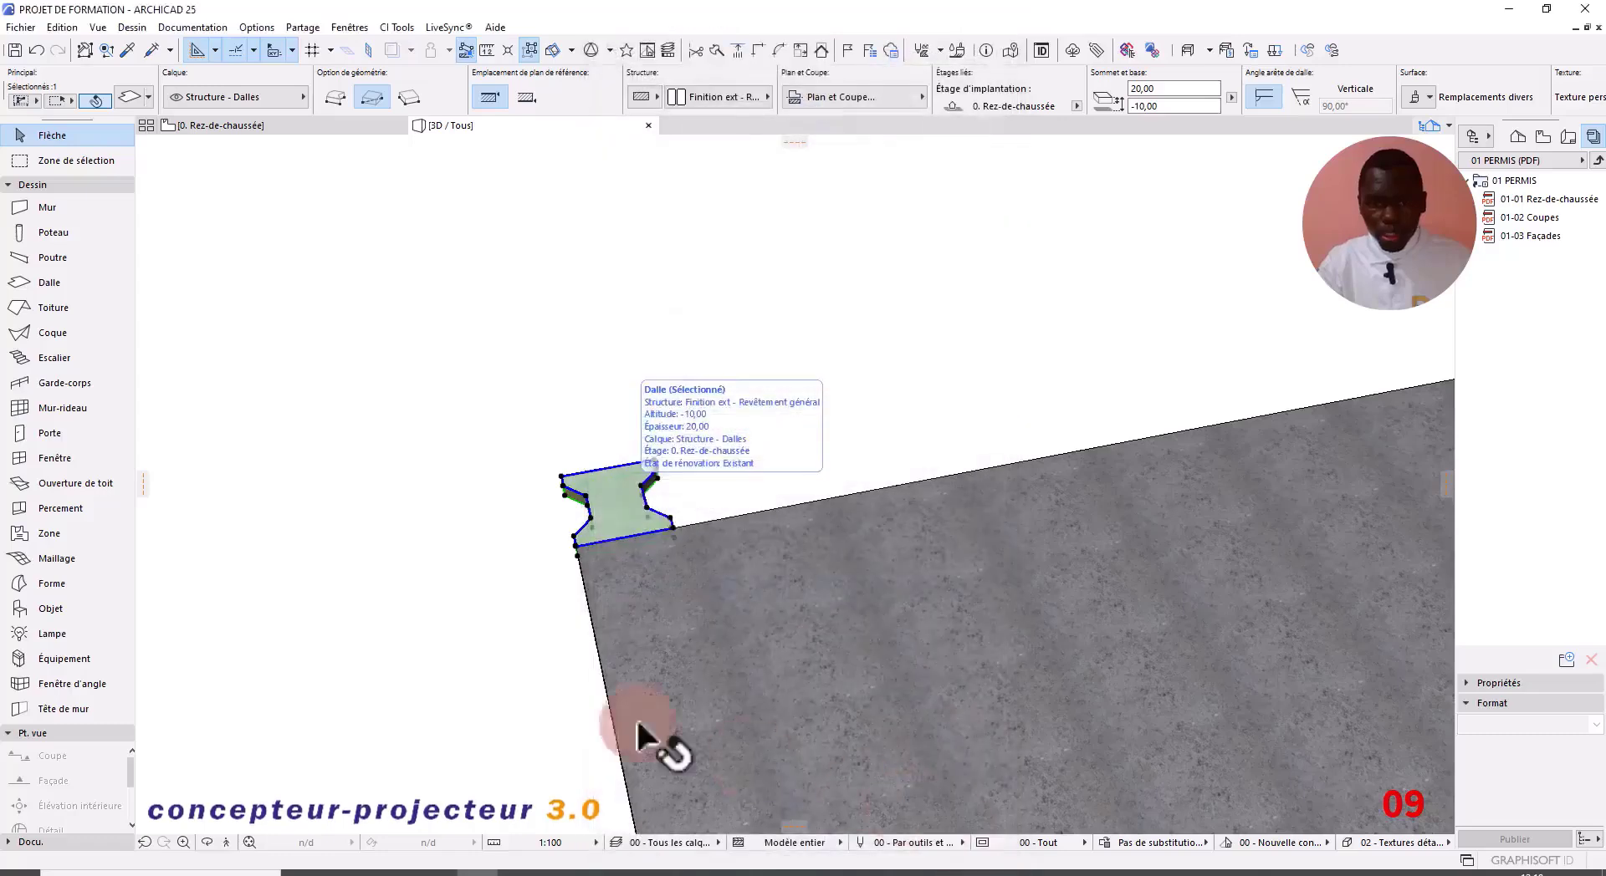
left_click(509, 667)
Step: Set the rectangular slab's linked surface overrides to Etanchéité - Membrane souple
left_click(651, 674)
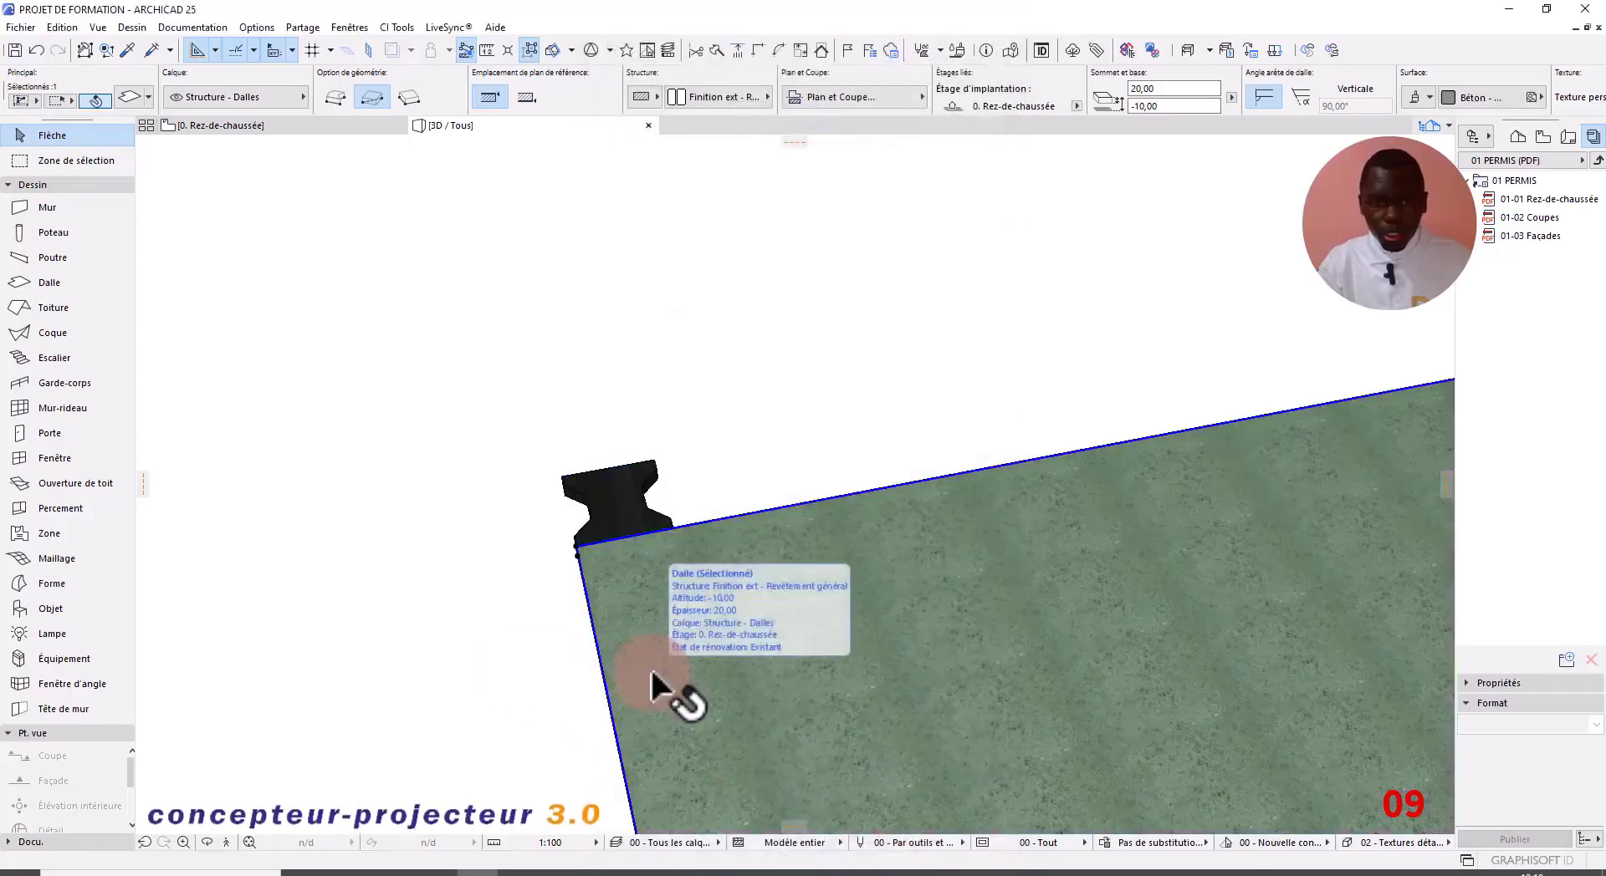
key("o")
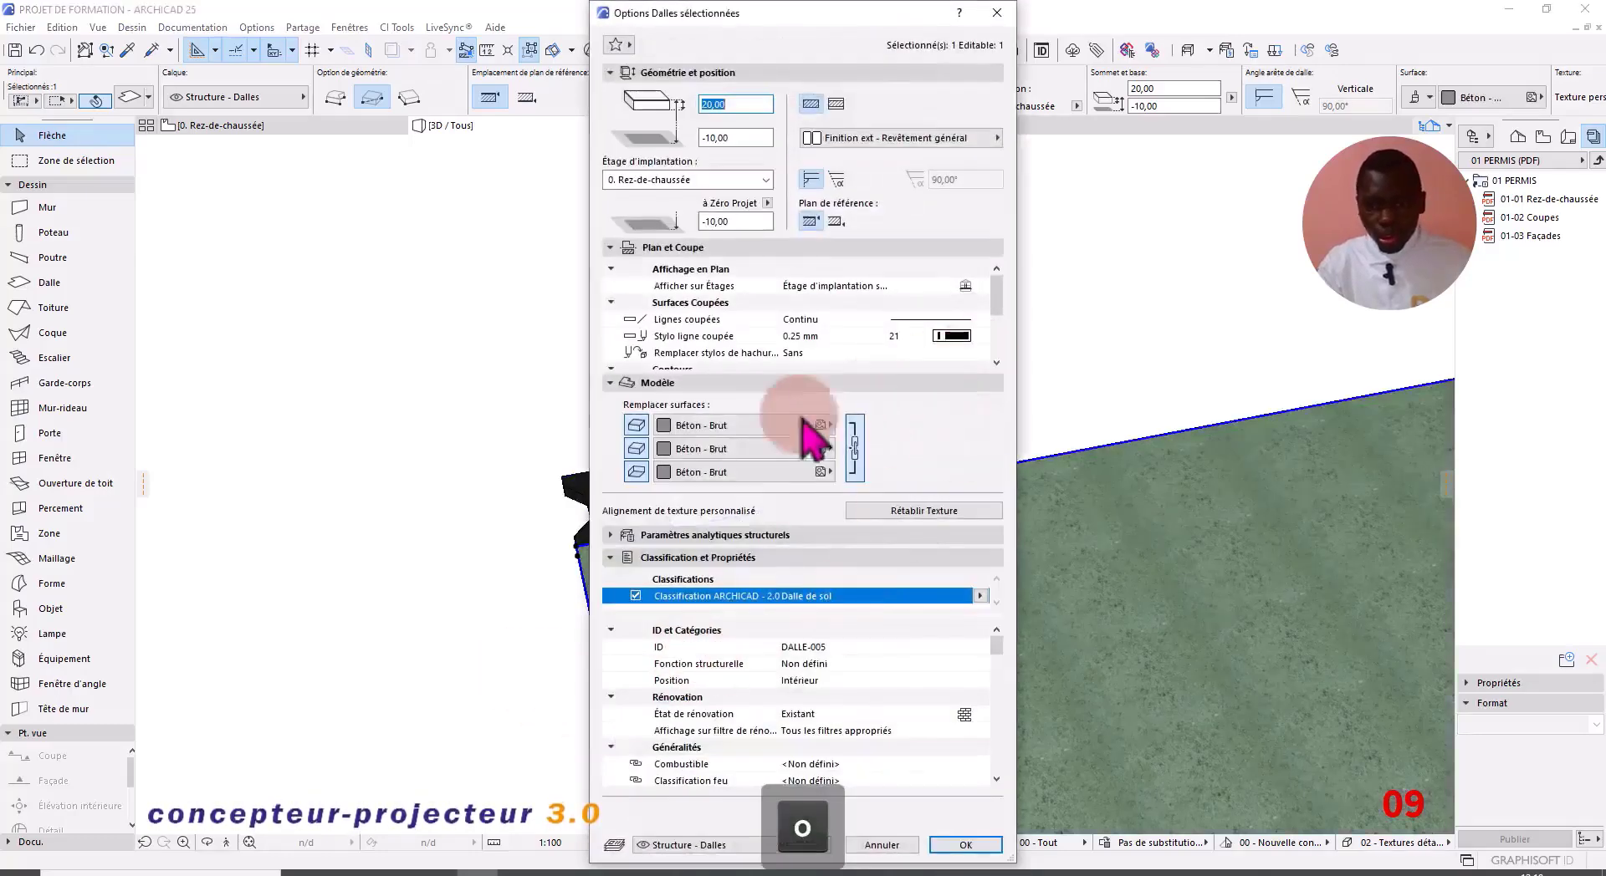
left_click(804, 424)
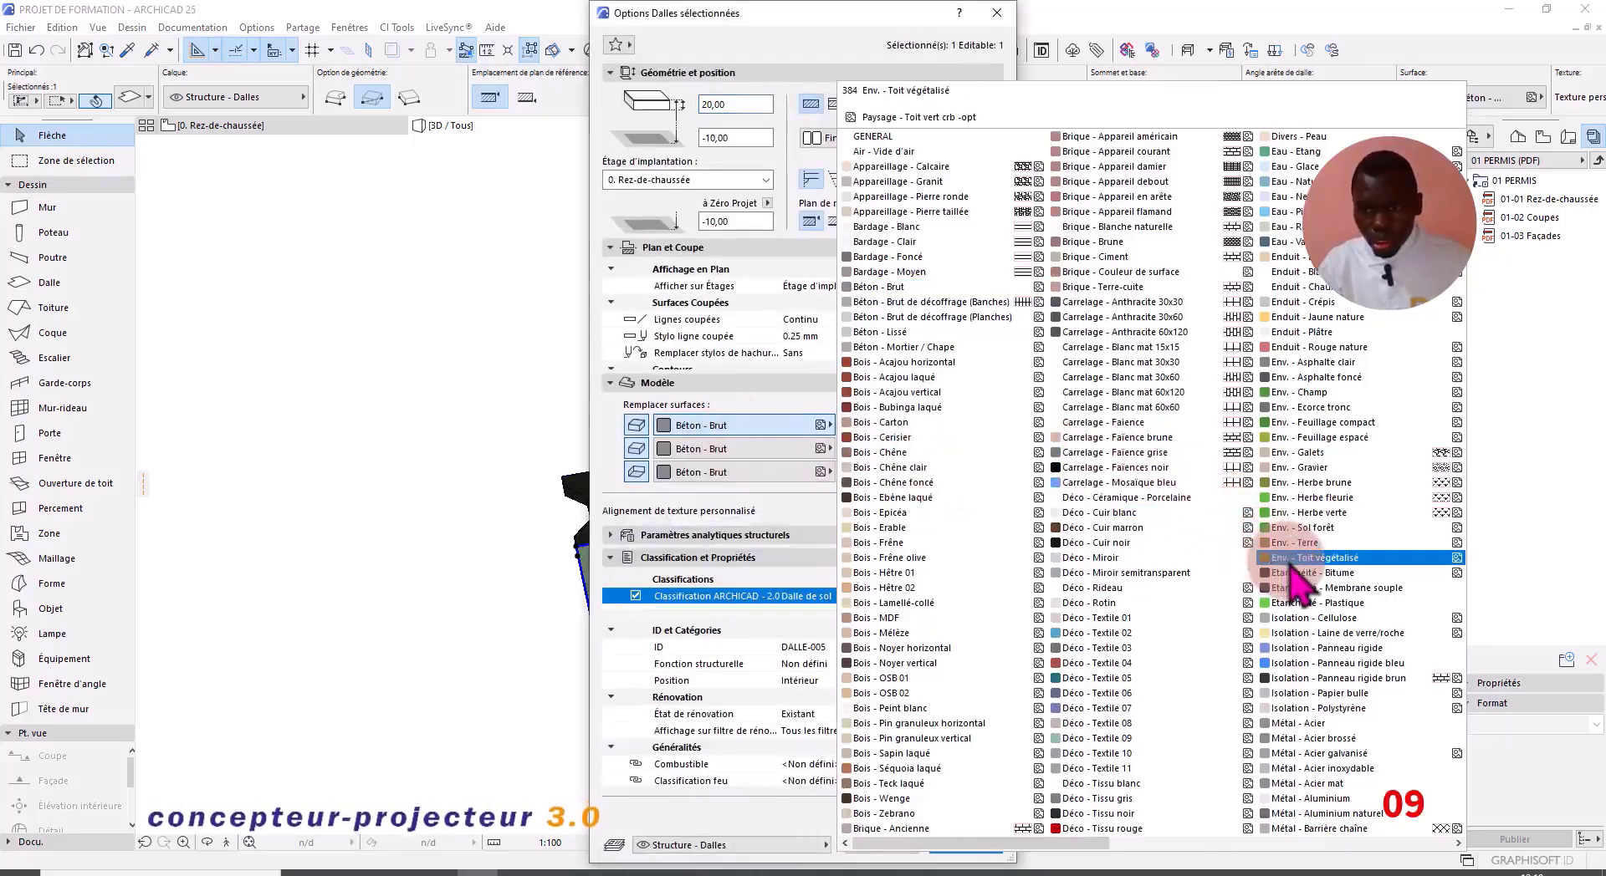
left_click(1331, 592)
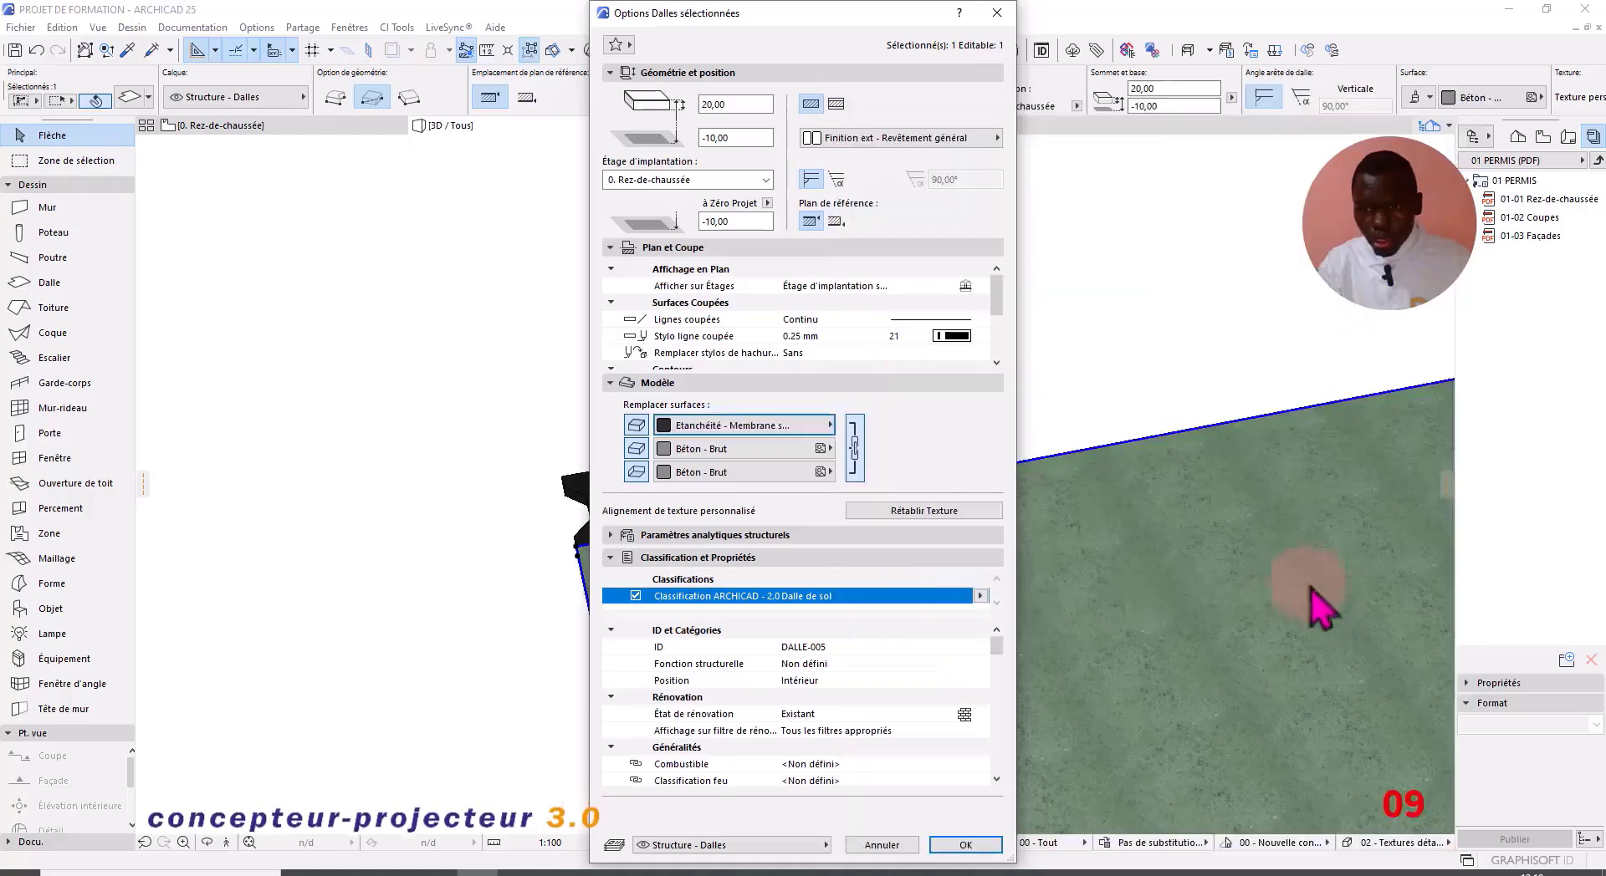
left_click(968, 844)
left_click(517, 702)
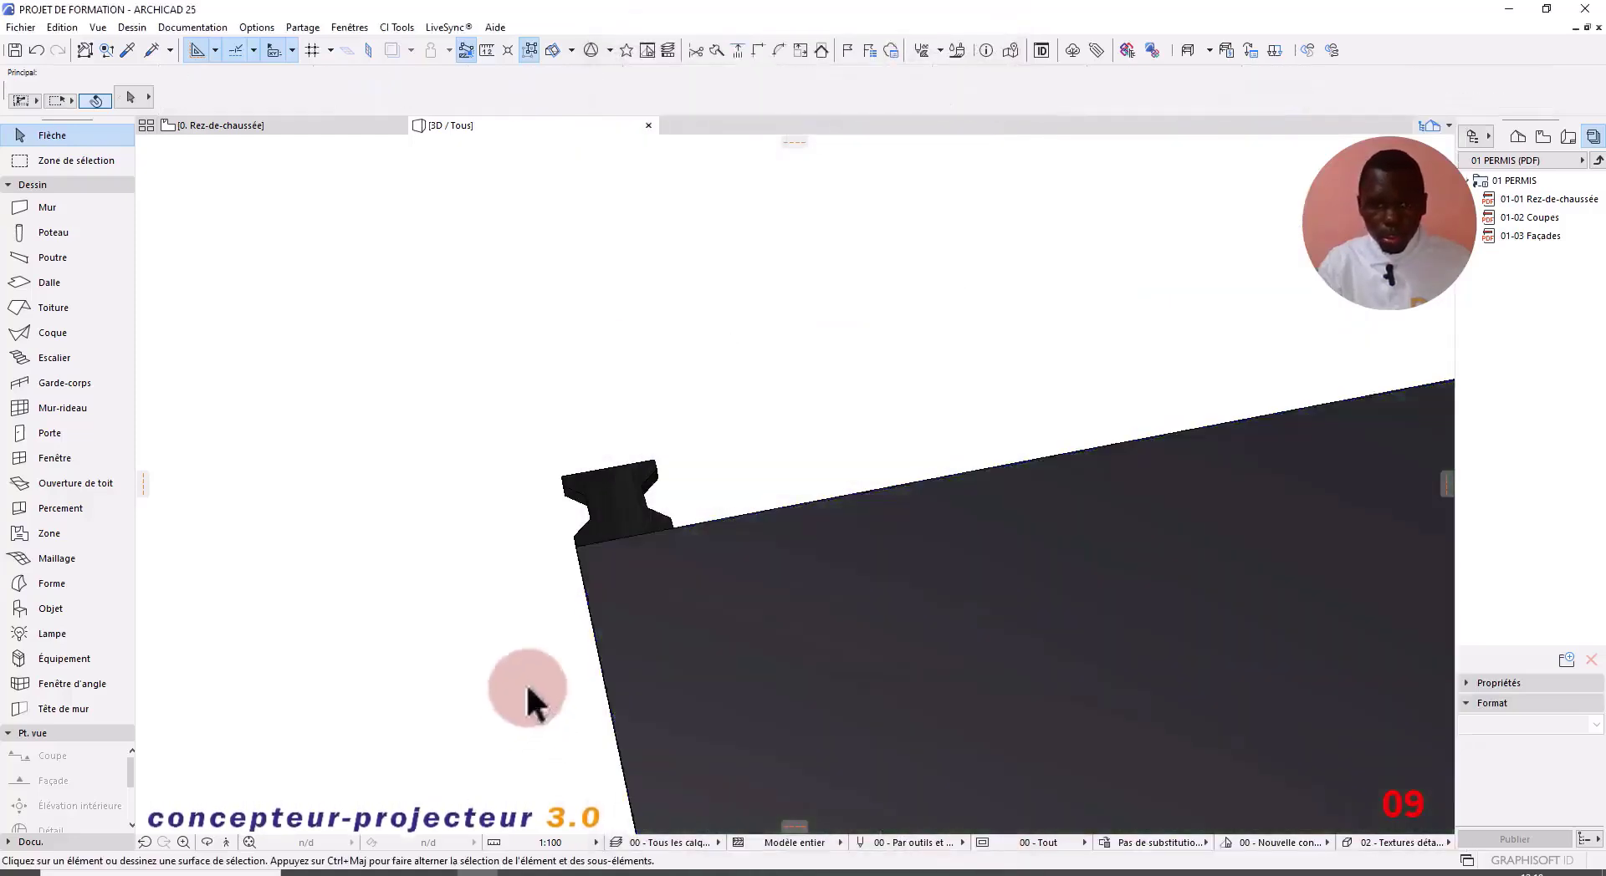
Step: Elevate the notched slab in 3D so its bottom corner aligns with the rectangular slab's top face
scroll(581, 555, "down", 3)
scroll(599, 545, "down", 3)
middle_click_drag(796, 654, 862, 668, "shift")
scroll(920, 677, "up", 2)
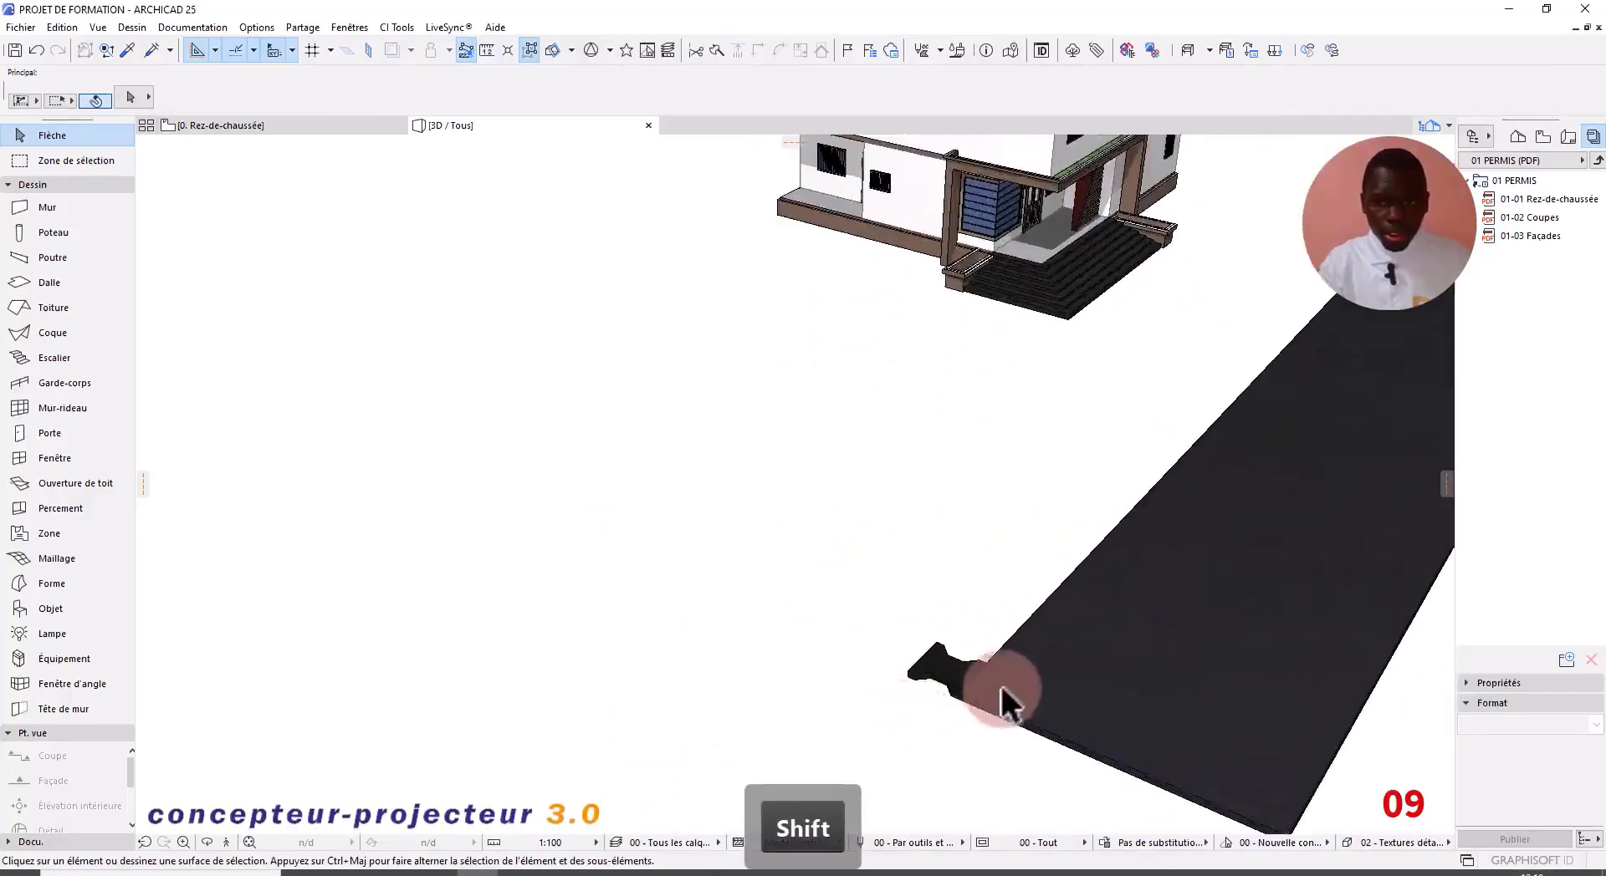
scroll(1001, 683, "up", 3)
middle_click_drag(999, 660, 426, 535, "shift")
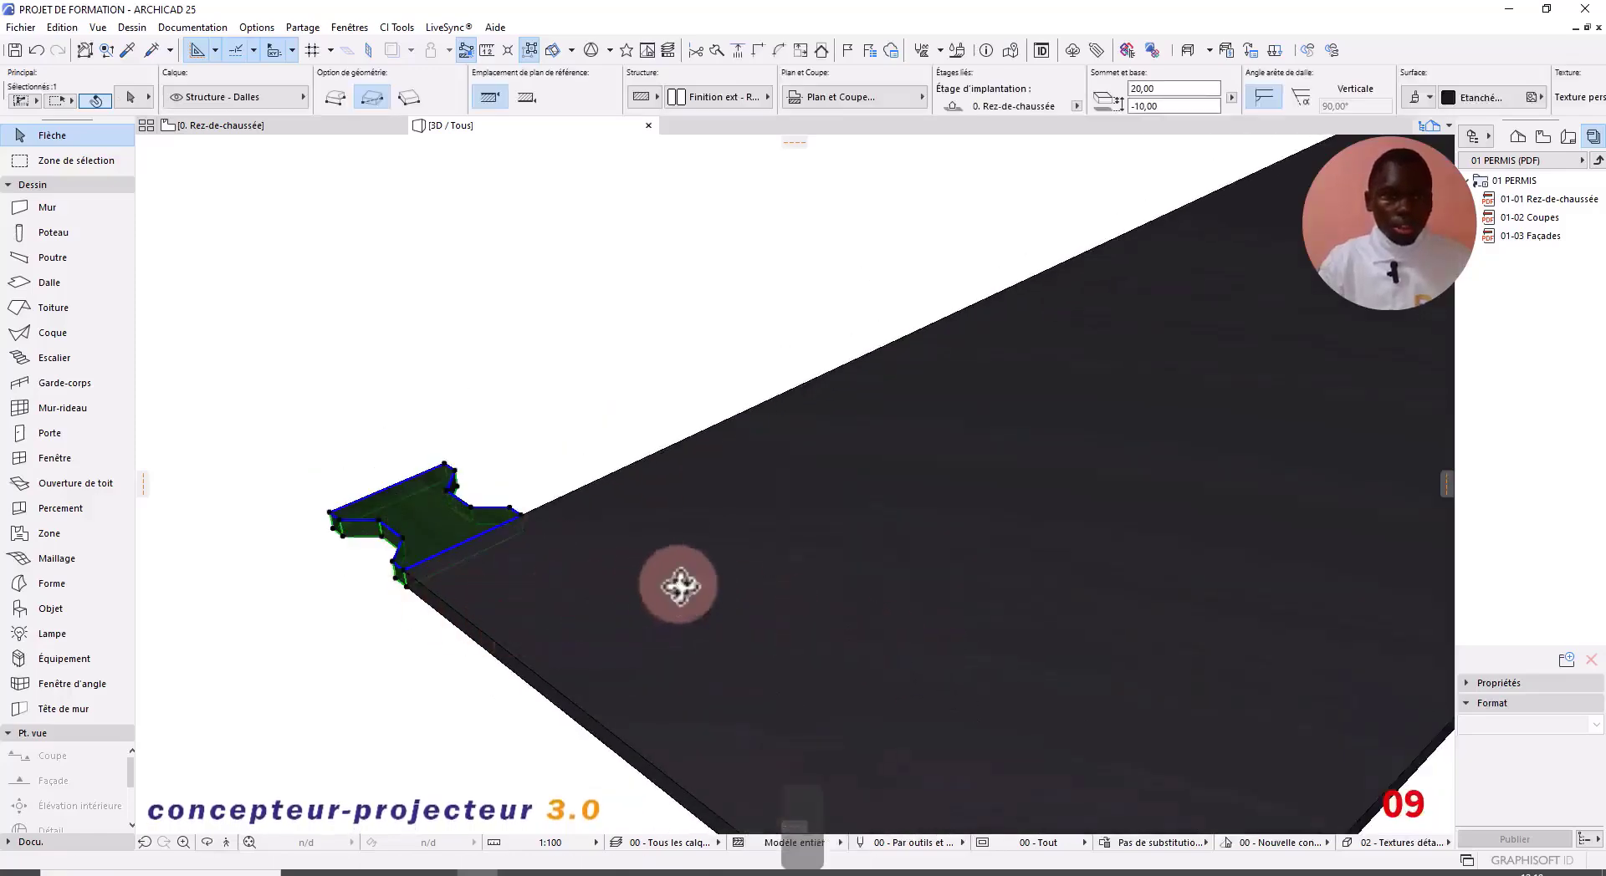
middle_click_drag(681, 584, 1023, 494, "shift")
scroll(474, 521, "up", 5)
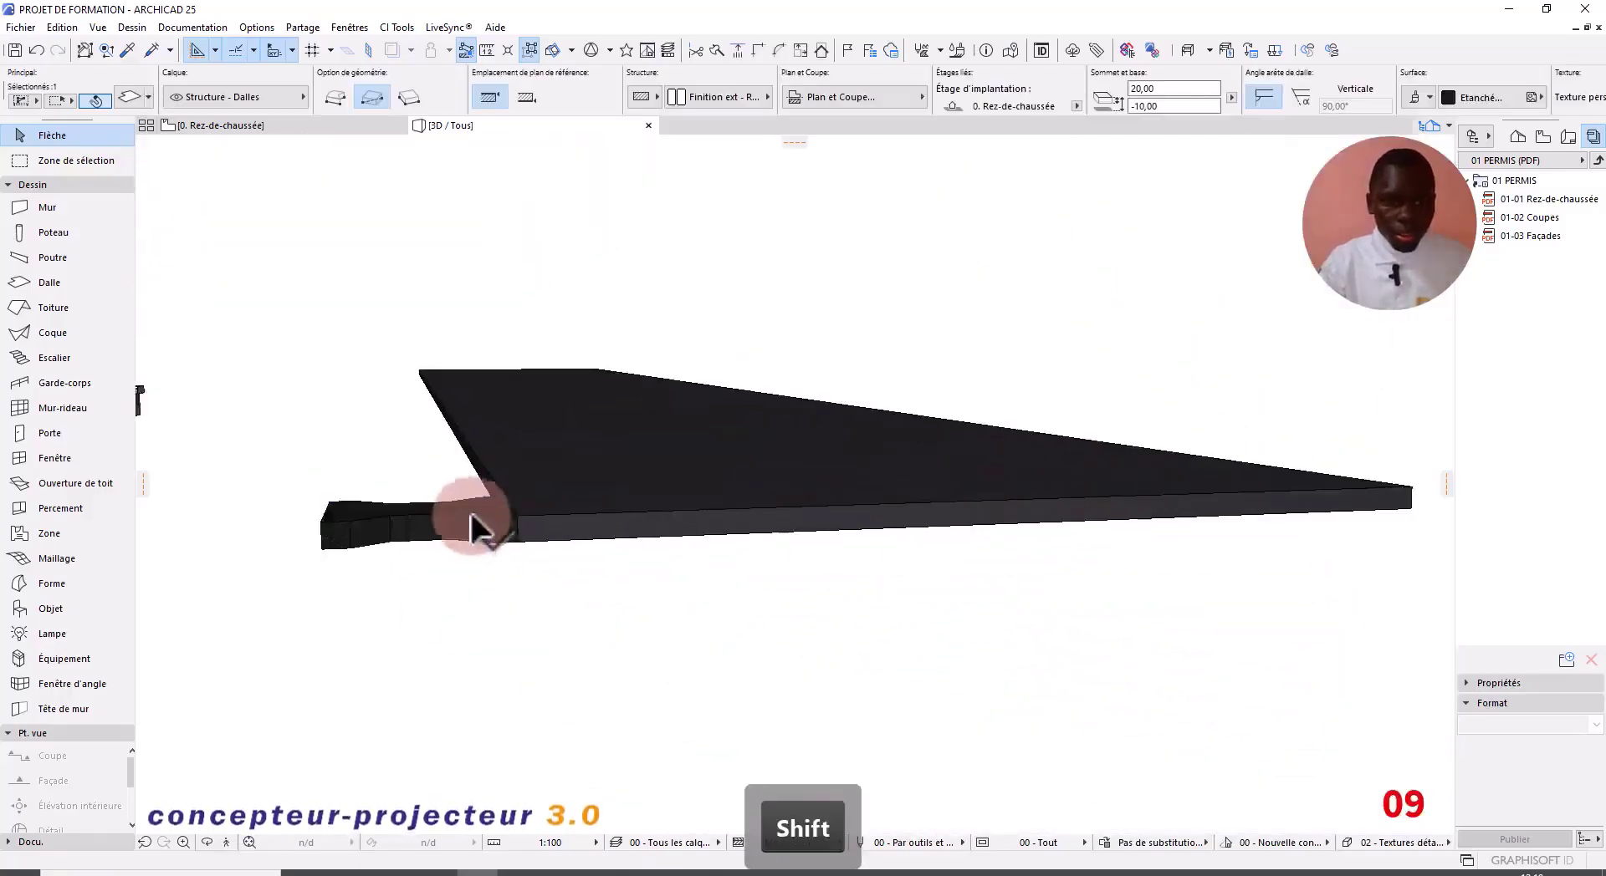
left_click(571, 587)
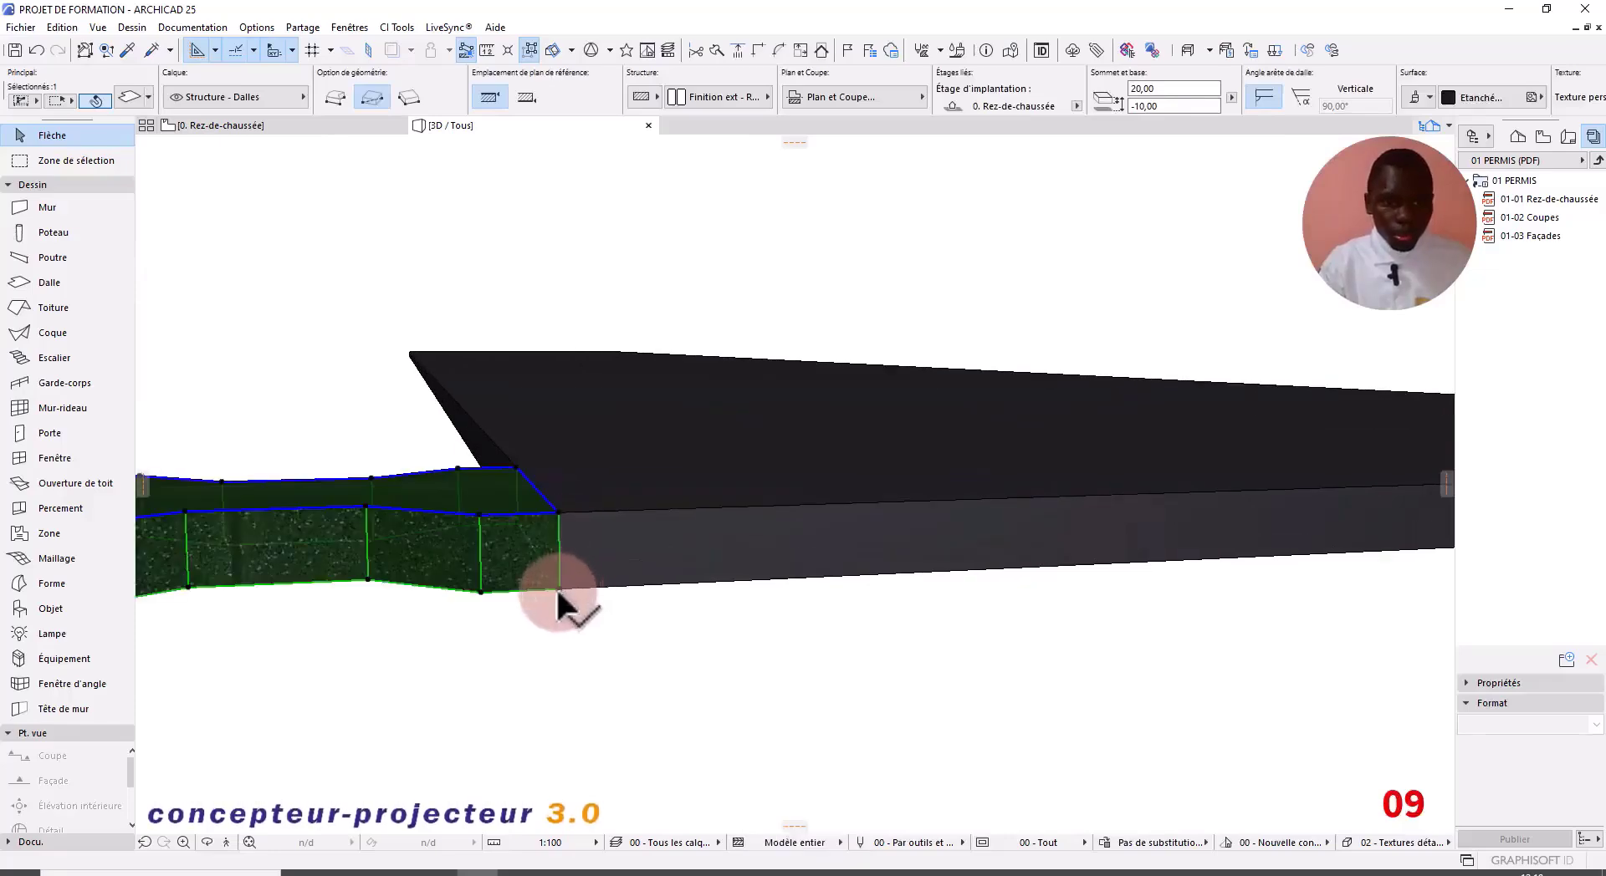
left_click(558, 589)
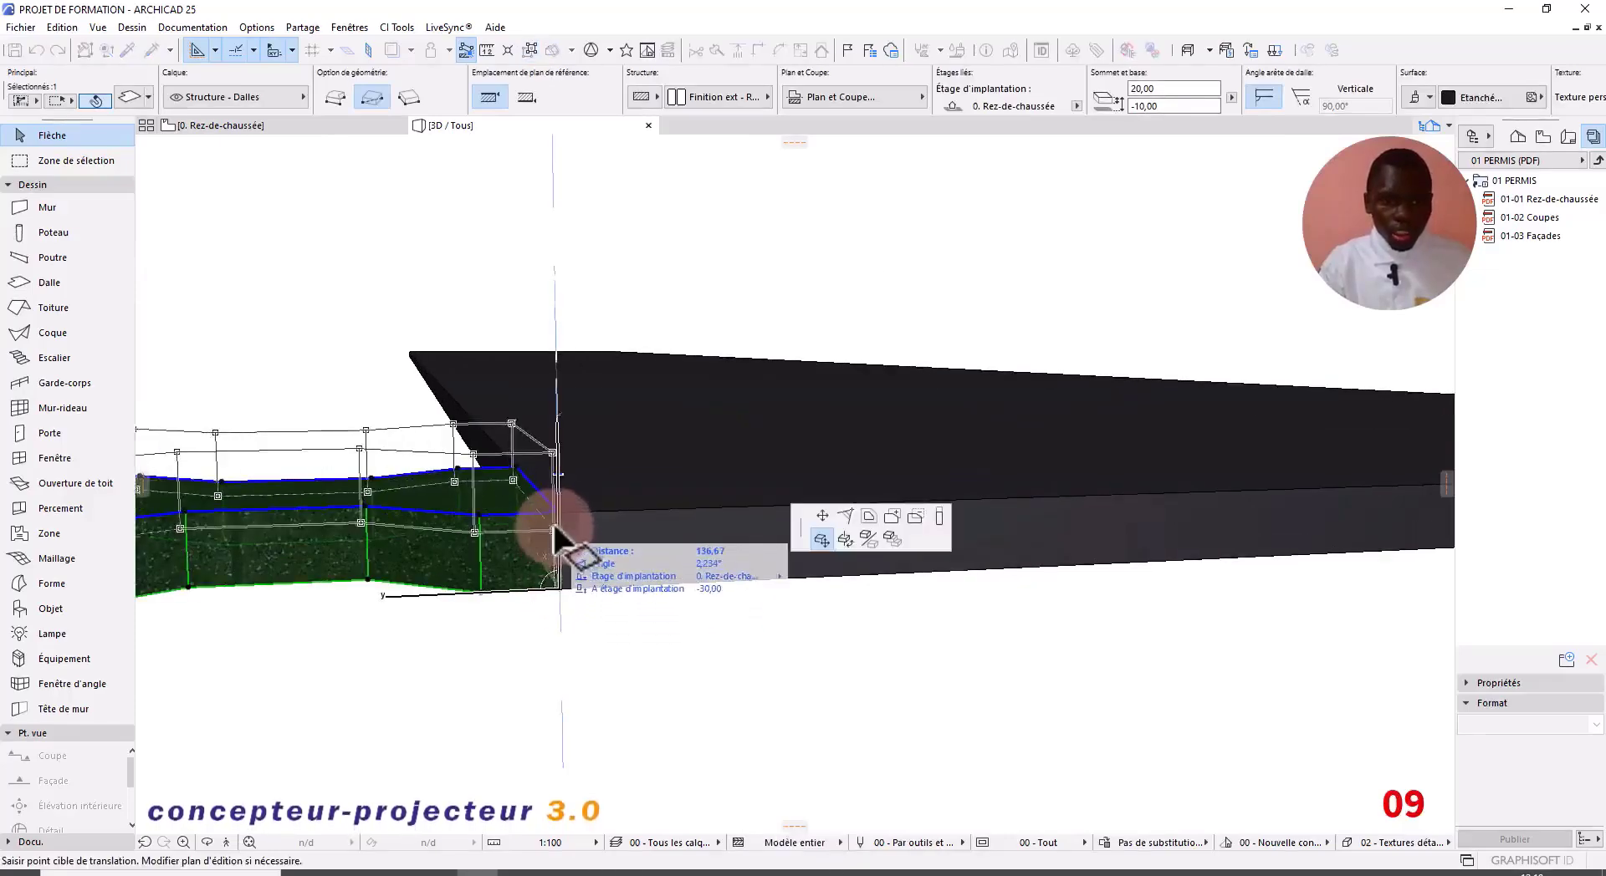
left_click(553, 503)
Step: Duplicate the notched slab in plan by translation with Propagation at a spacing of 136, along the rectangular slab's upper edge to its far end
middle_click_drag(578, 450, 348, 172, "shift")
left_click(330, 127)
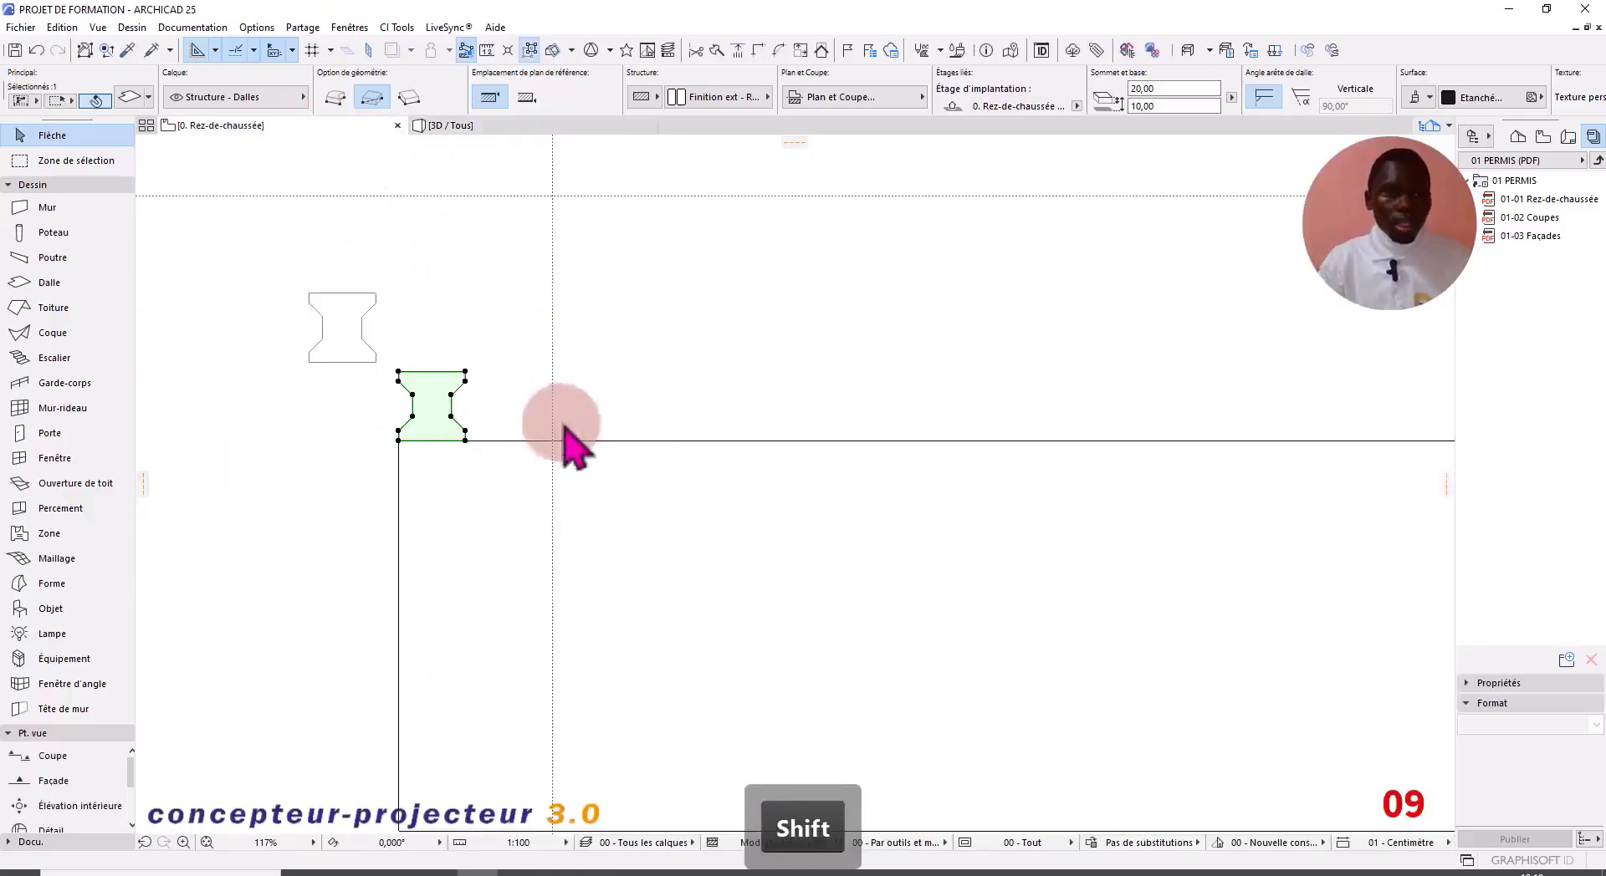
left_click(463, 439)
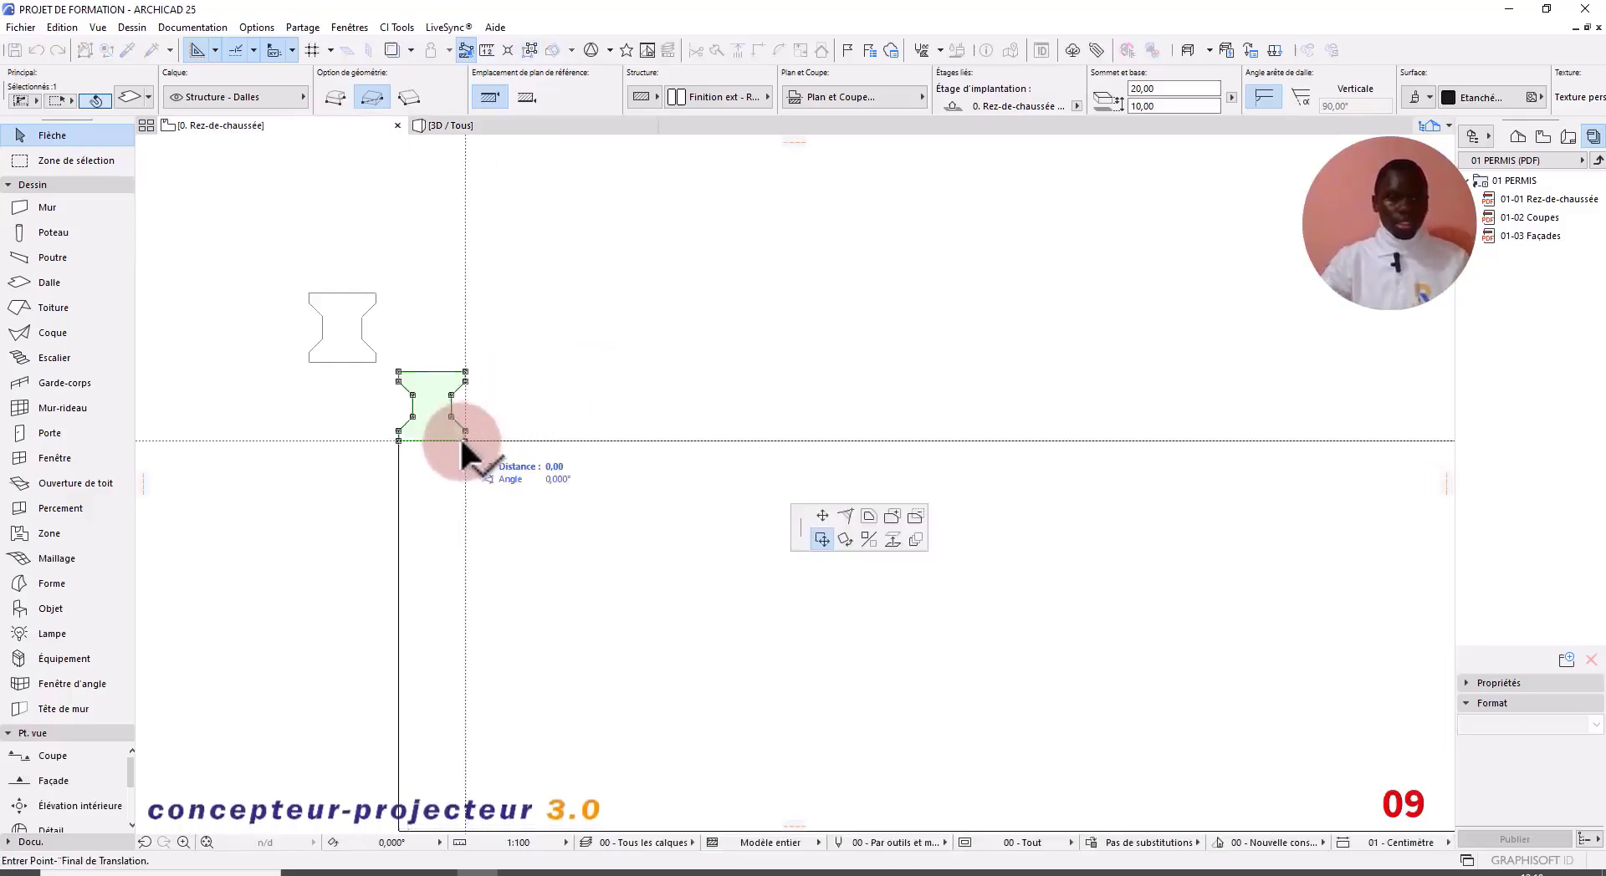
left_click(914, 541)
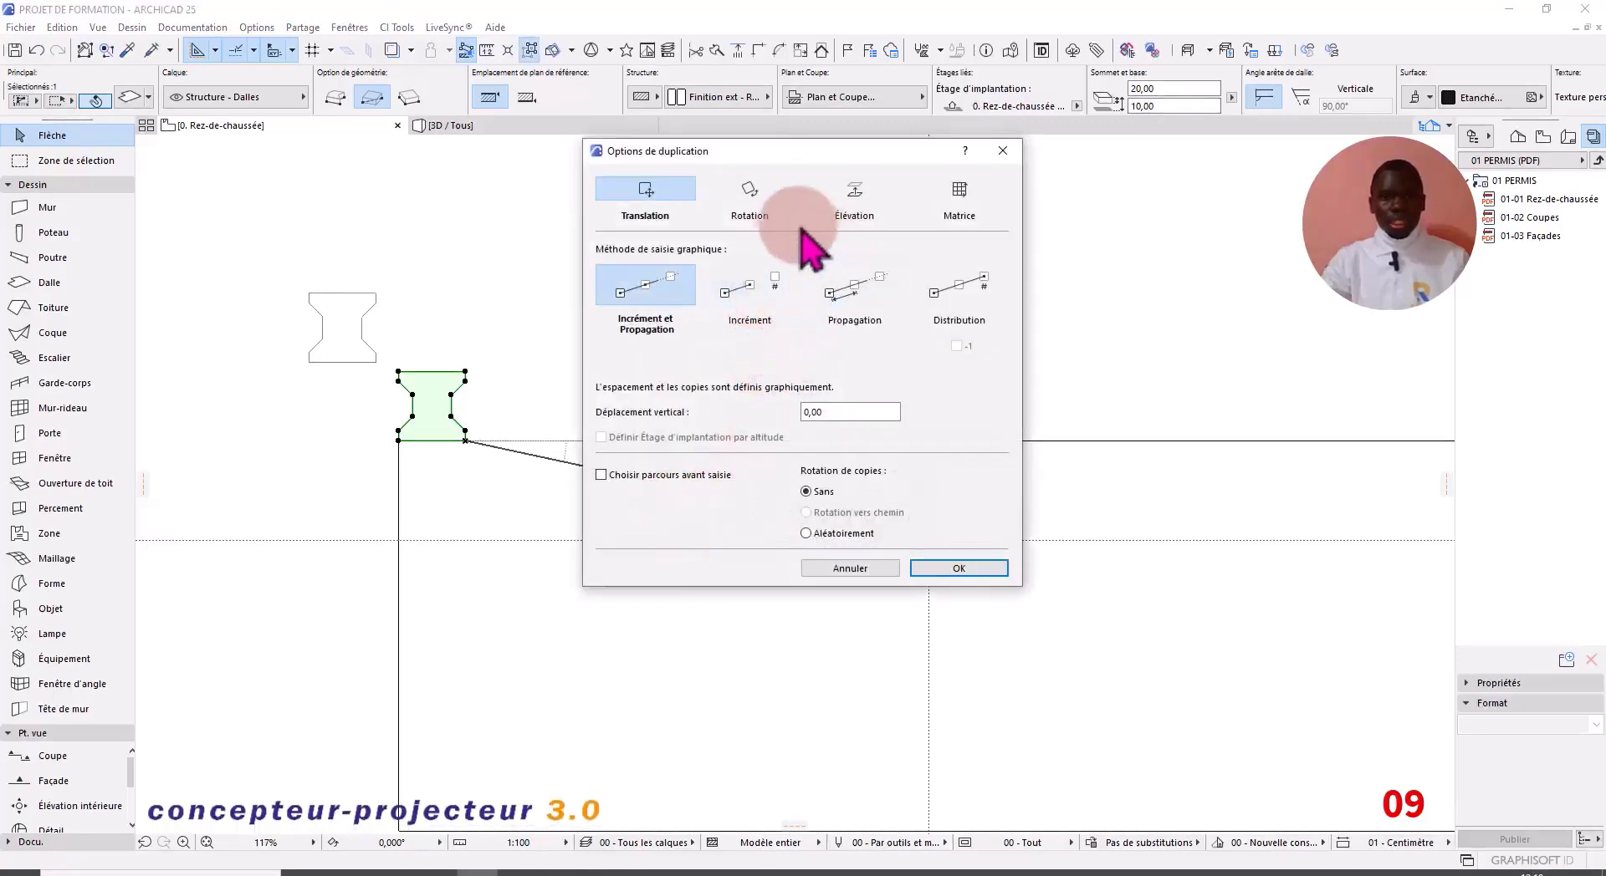
left_click(847, 294)
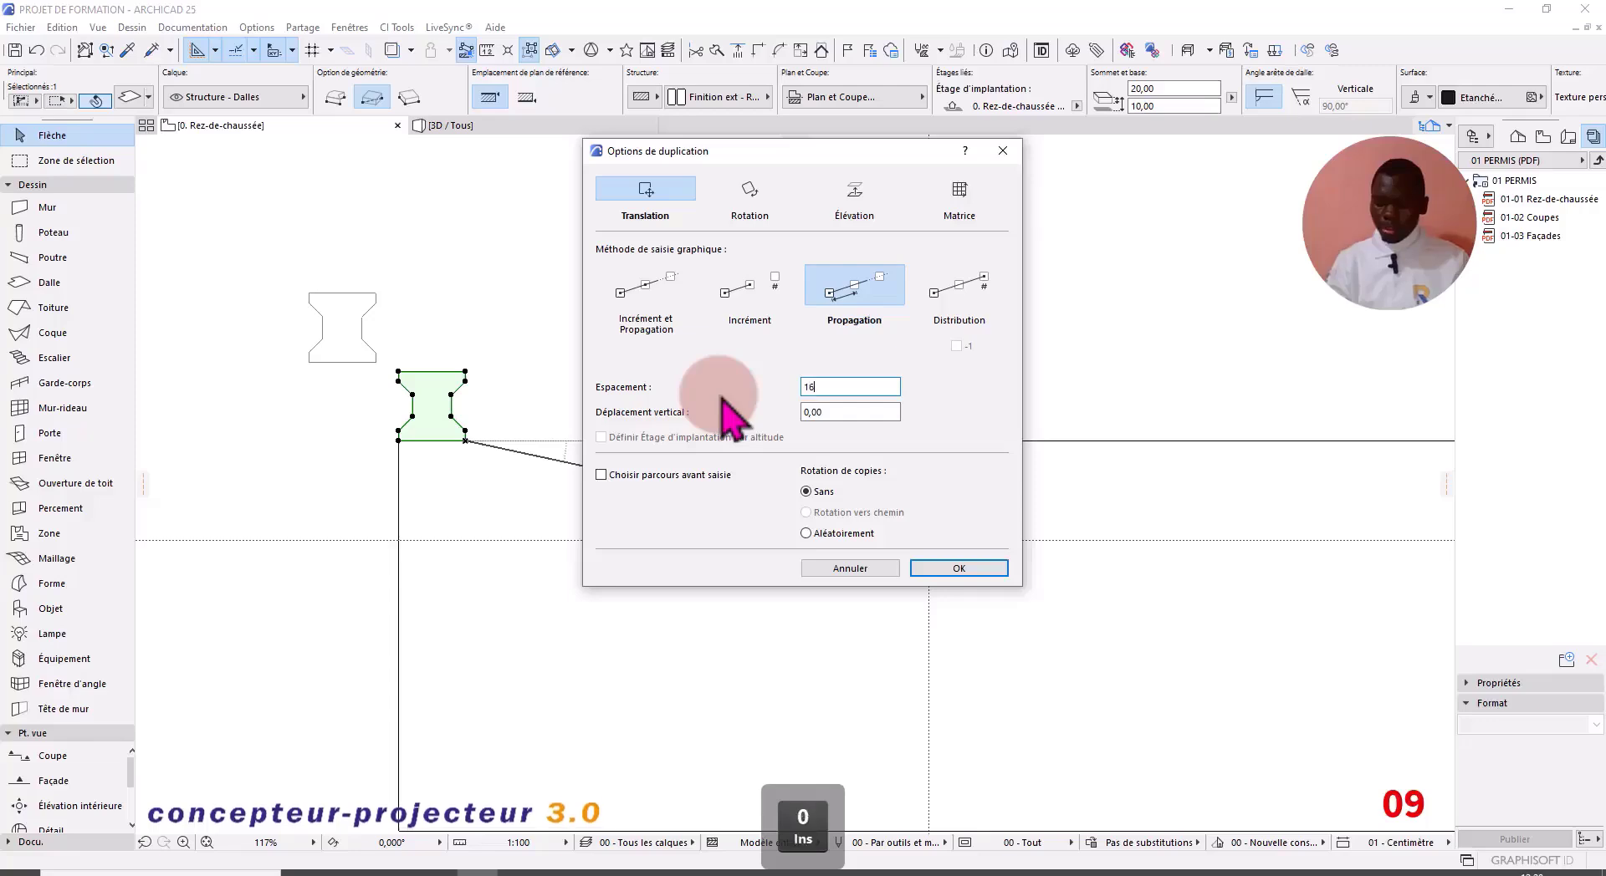
key("BackSpace")
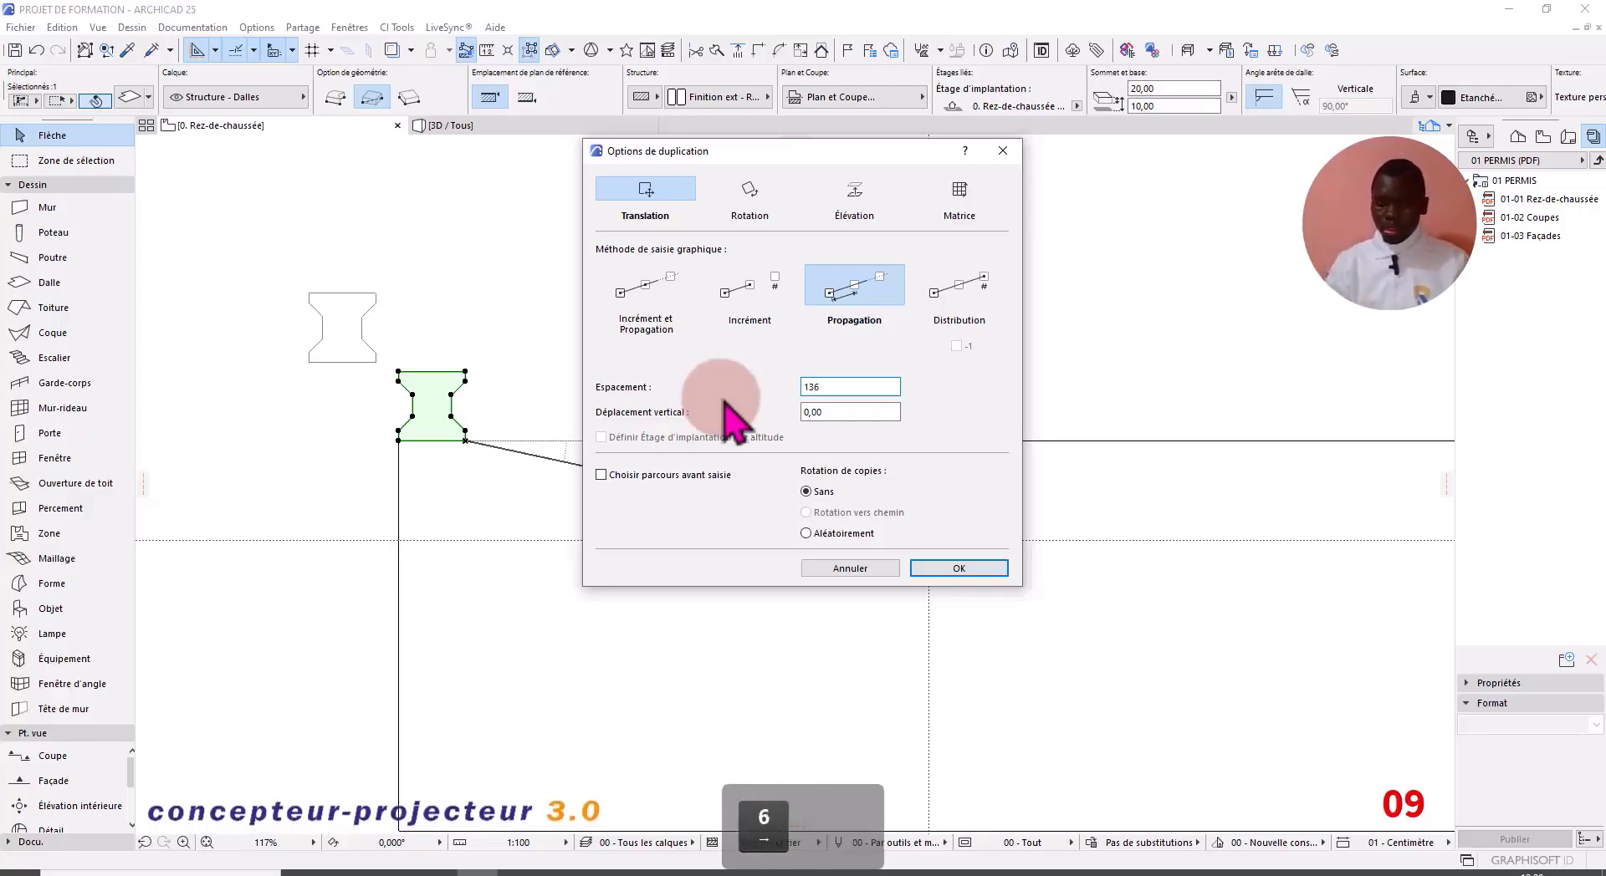
left_click(959, 568)
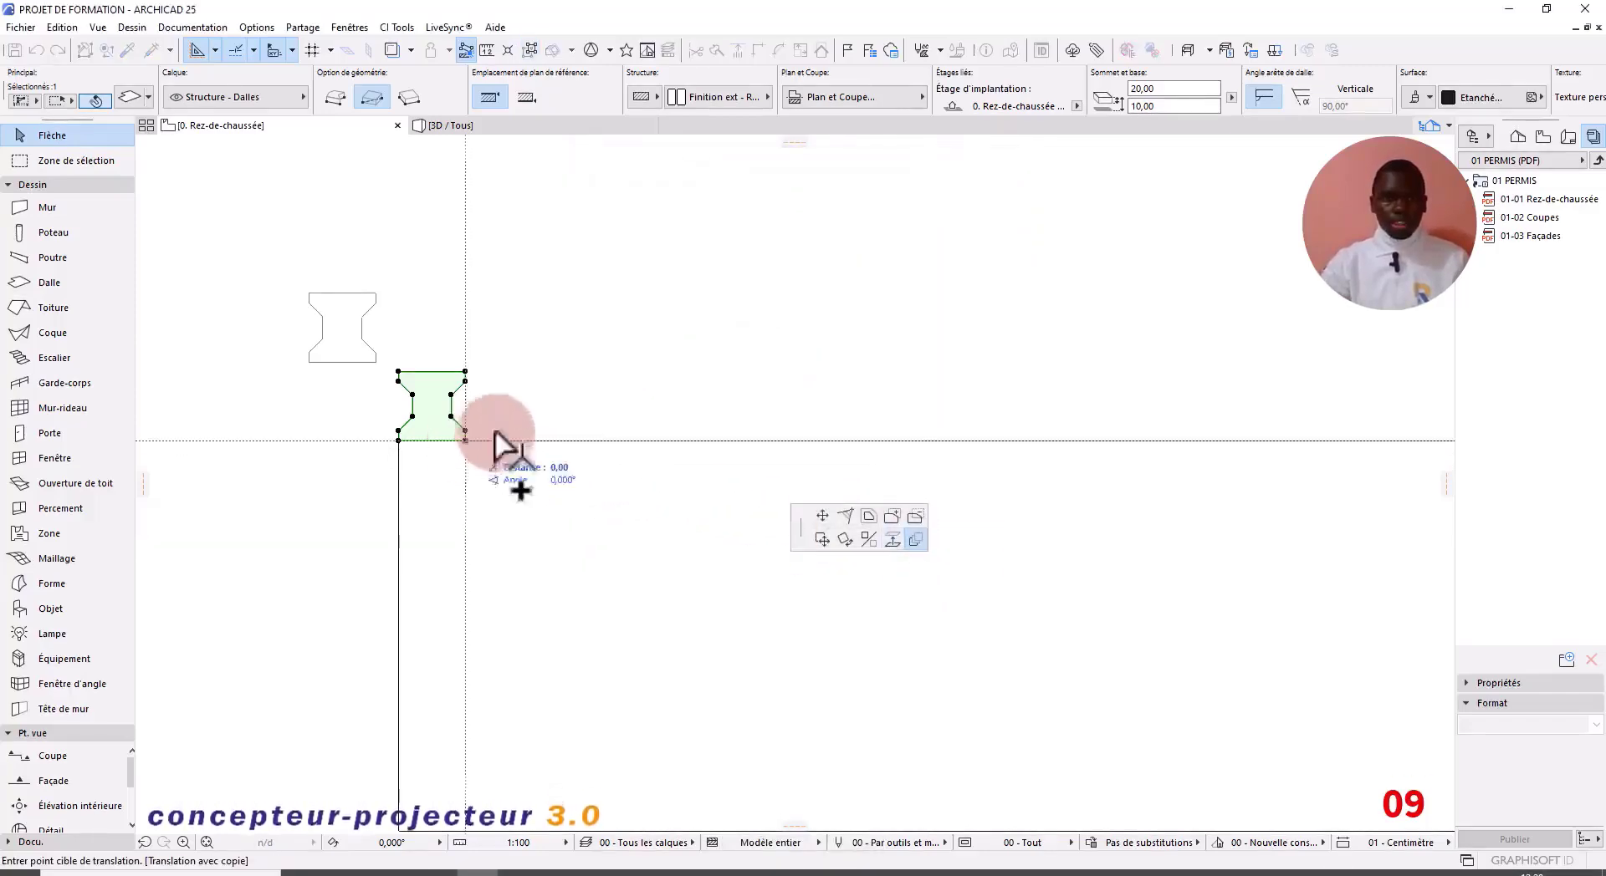
scroll(970, 383, "down", 3)
middle_click_drag(1355, 387, 479, 405)
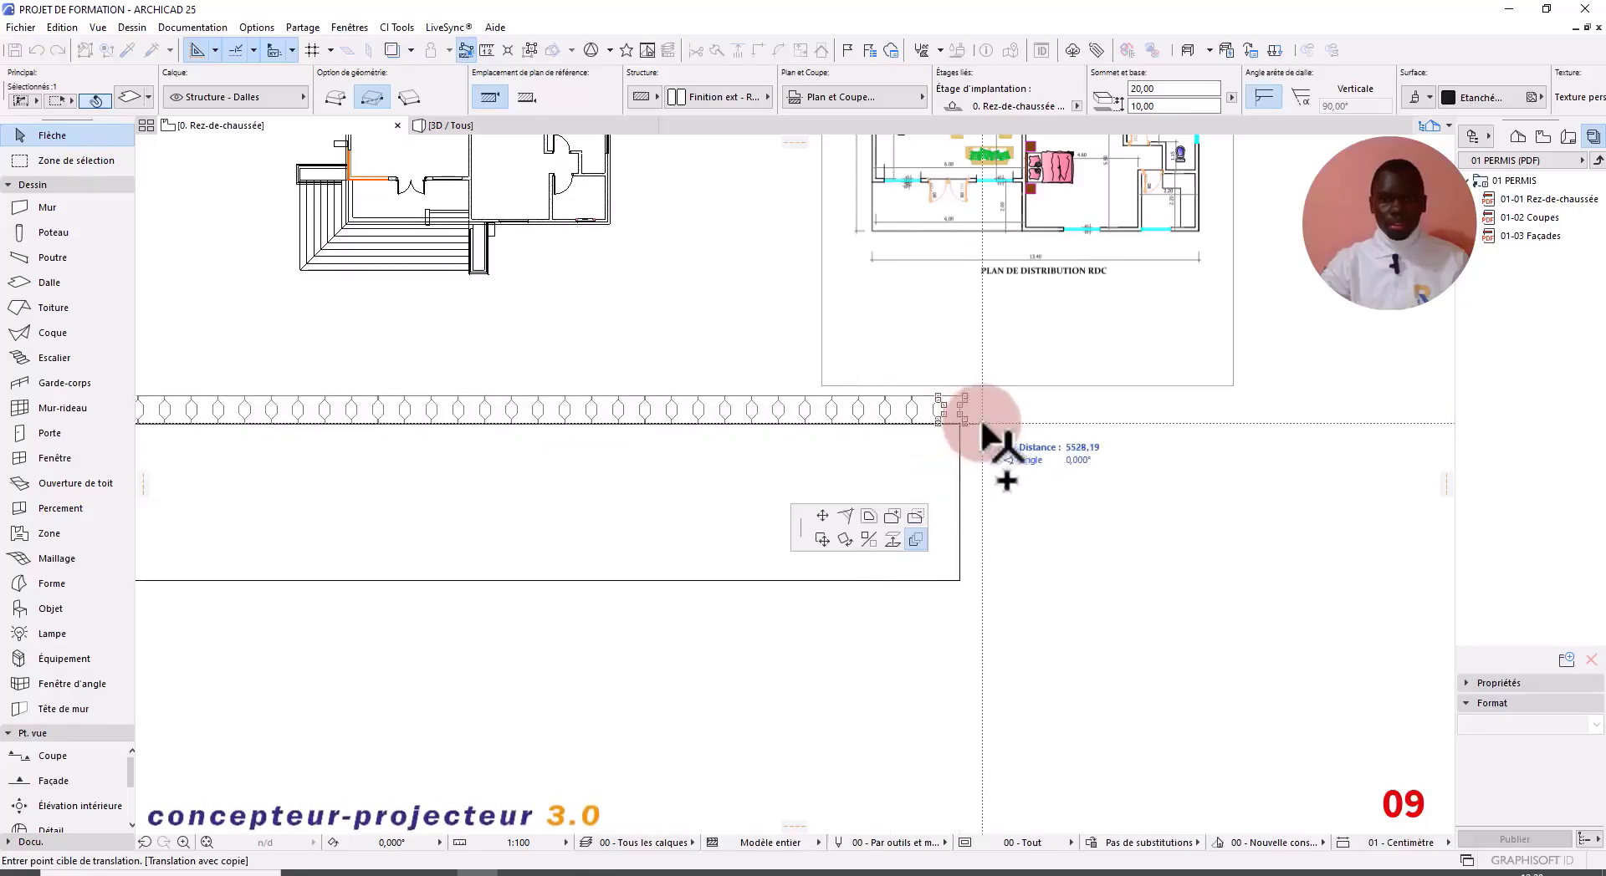
left_click(970, 423)
middle_click_drag(477, 423, 1025, 363)
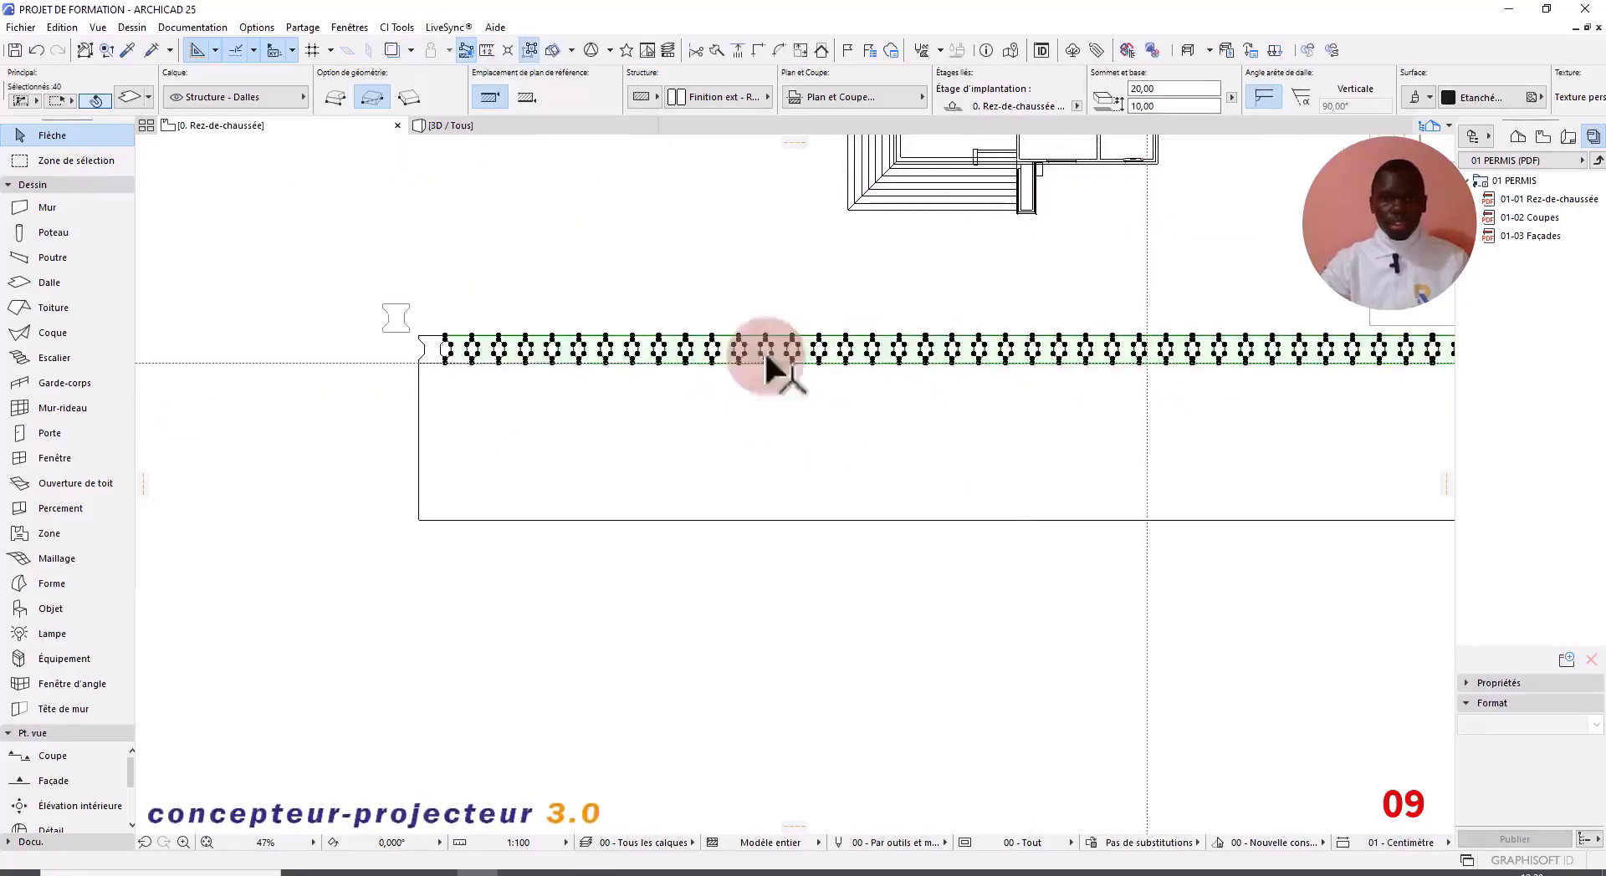
Step: Add the original notched slab to the selected copies, group the whole row, and deselect it
scroll(466, 345, "up", 4)
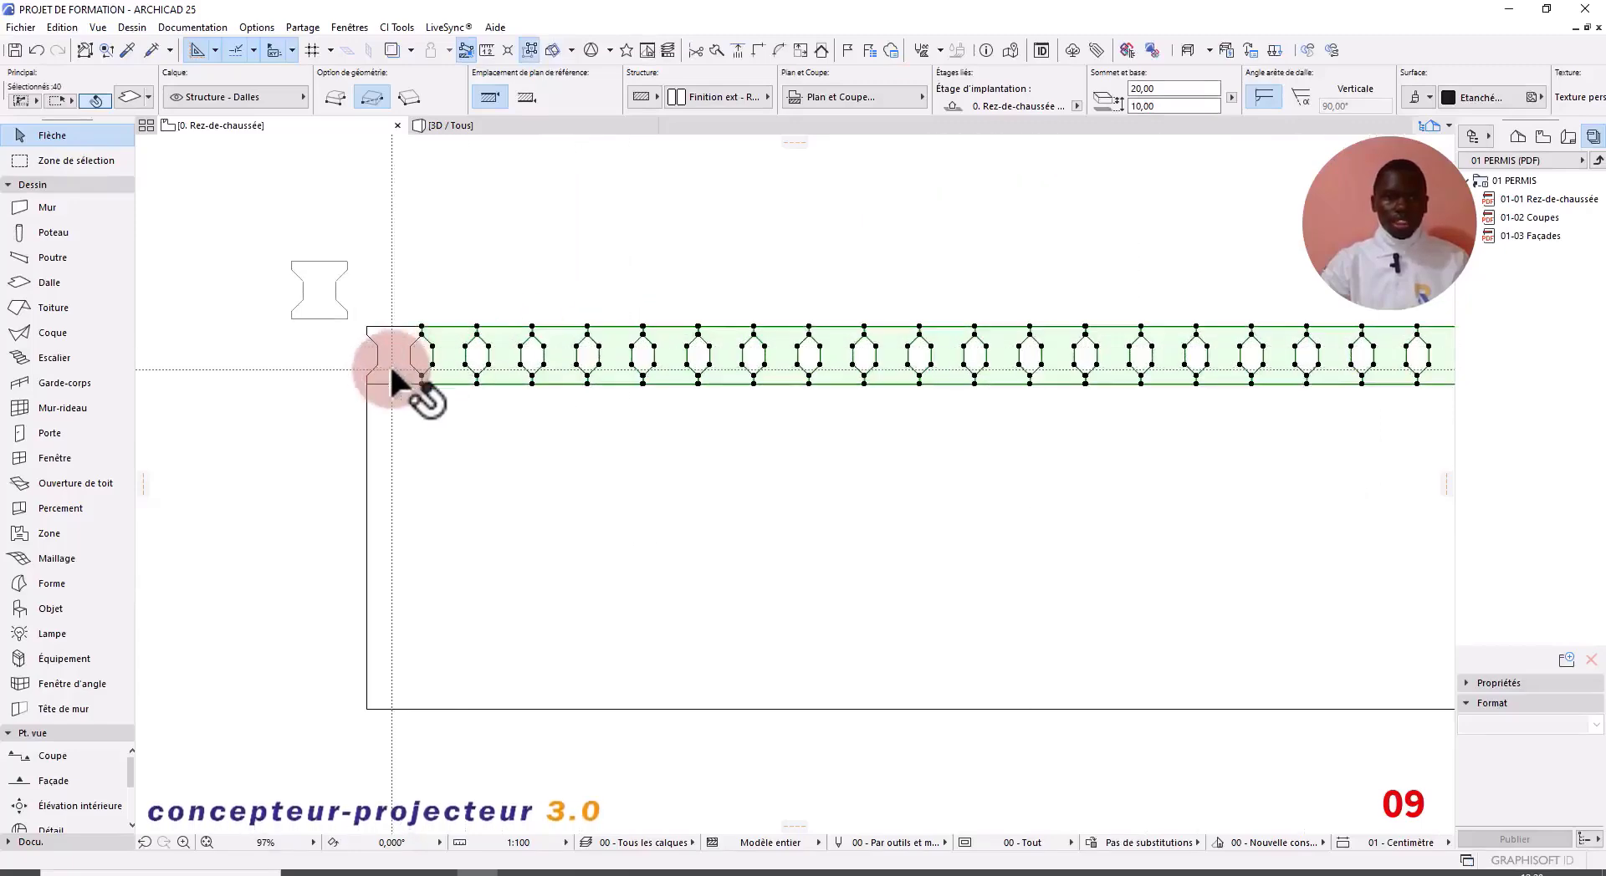
left_click(388, 363, "shift")
scroll(430, 362, "up", 4)
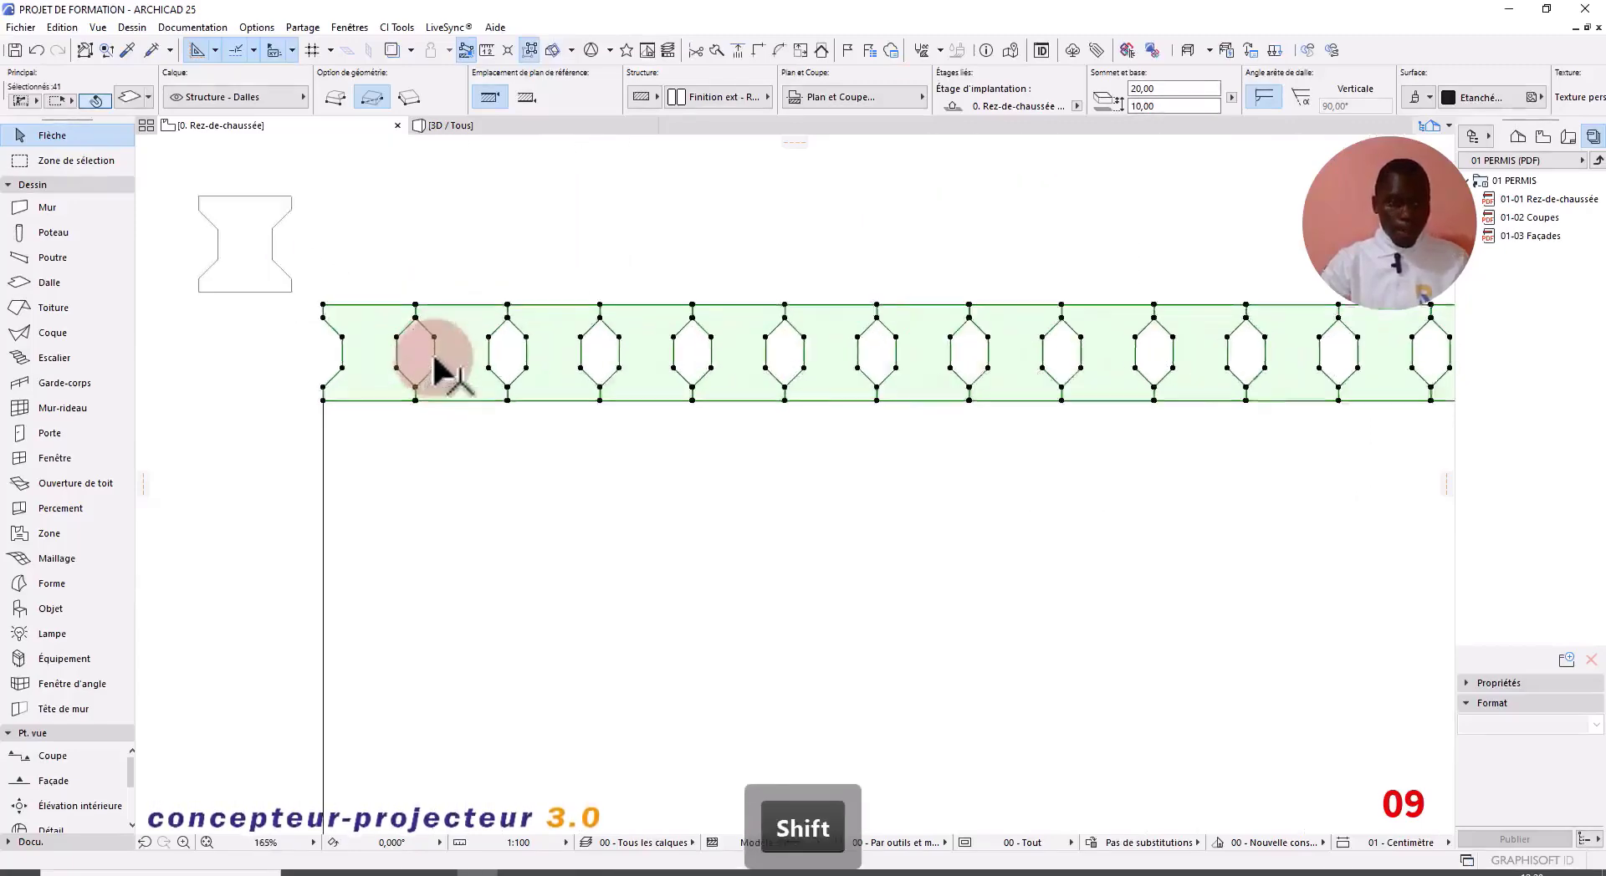
scroll(434, 368, "down", 2)
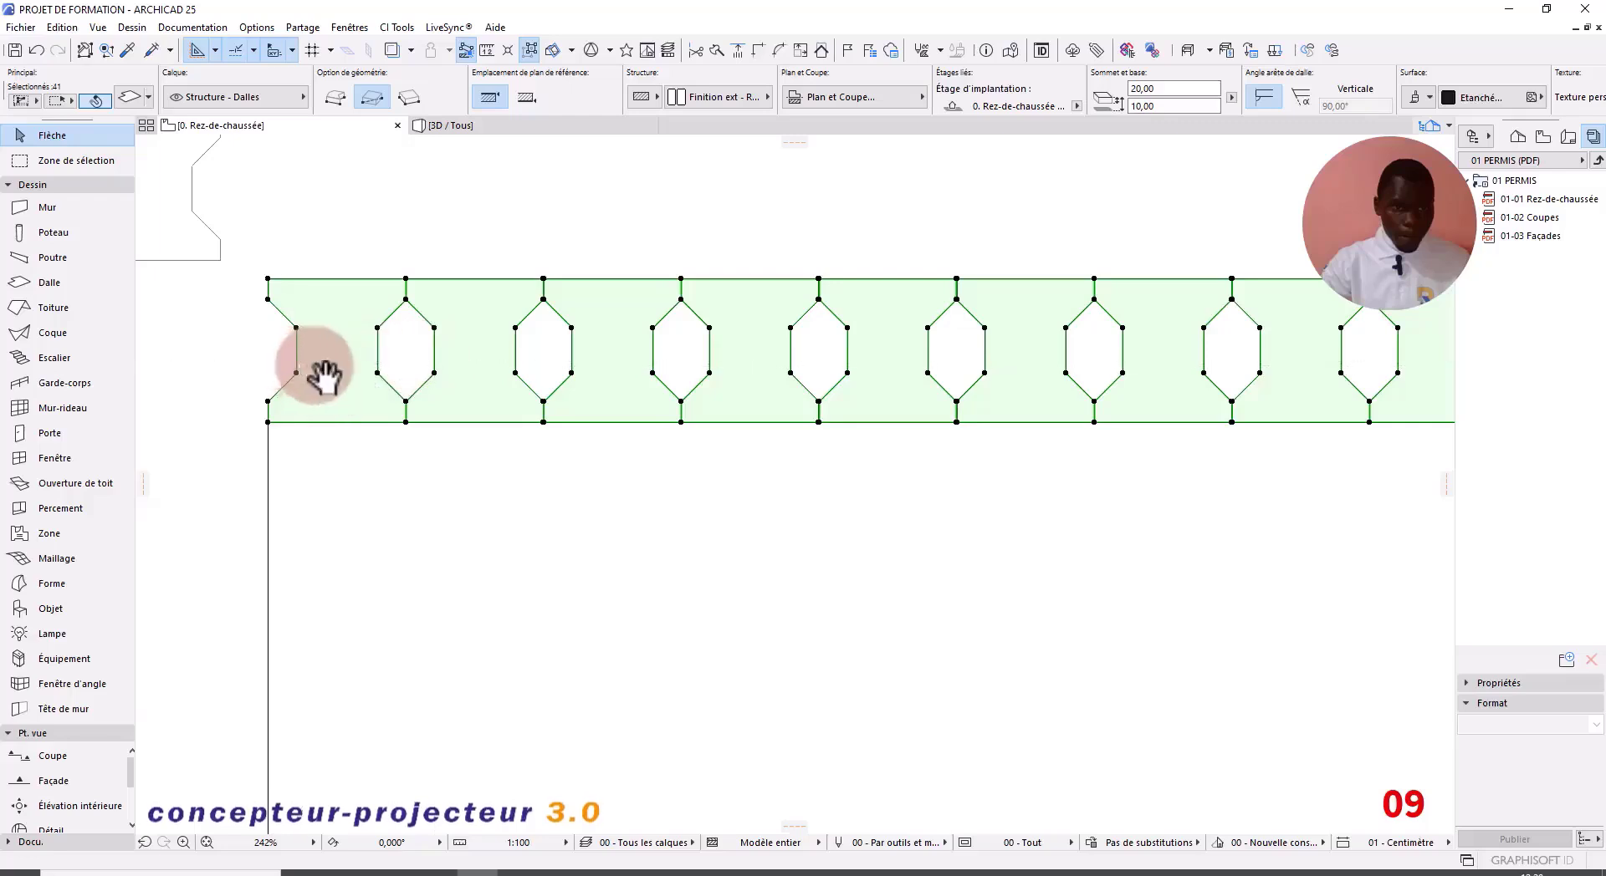
middle_click_drag(324, 376, 345, 373)
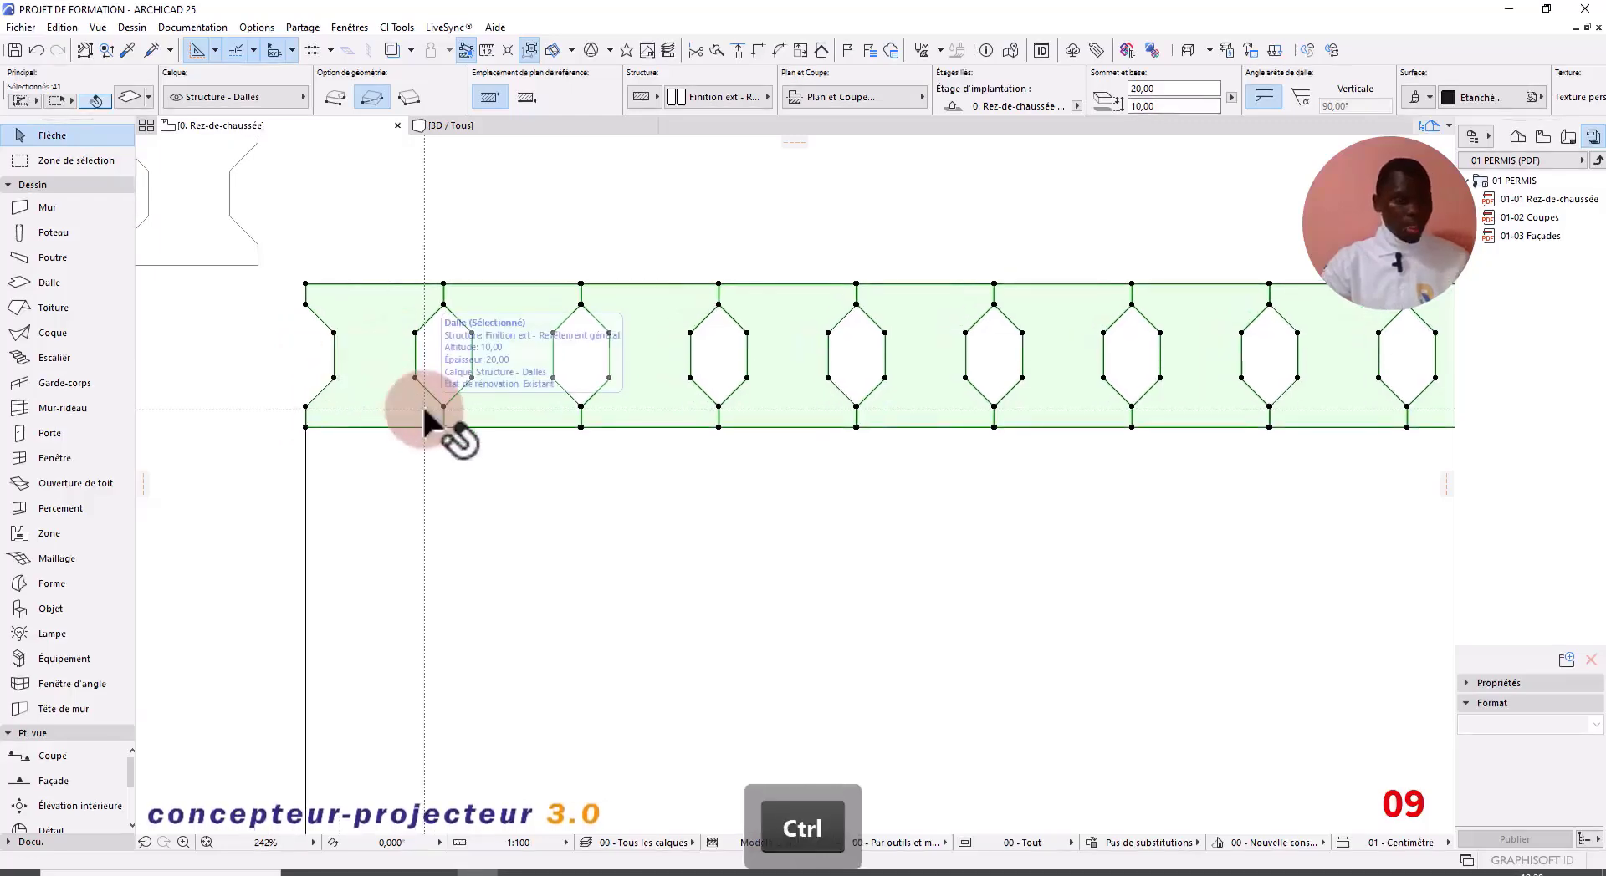
key("ctrl+g")
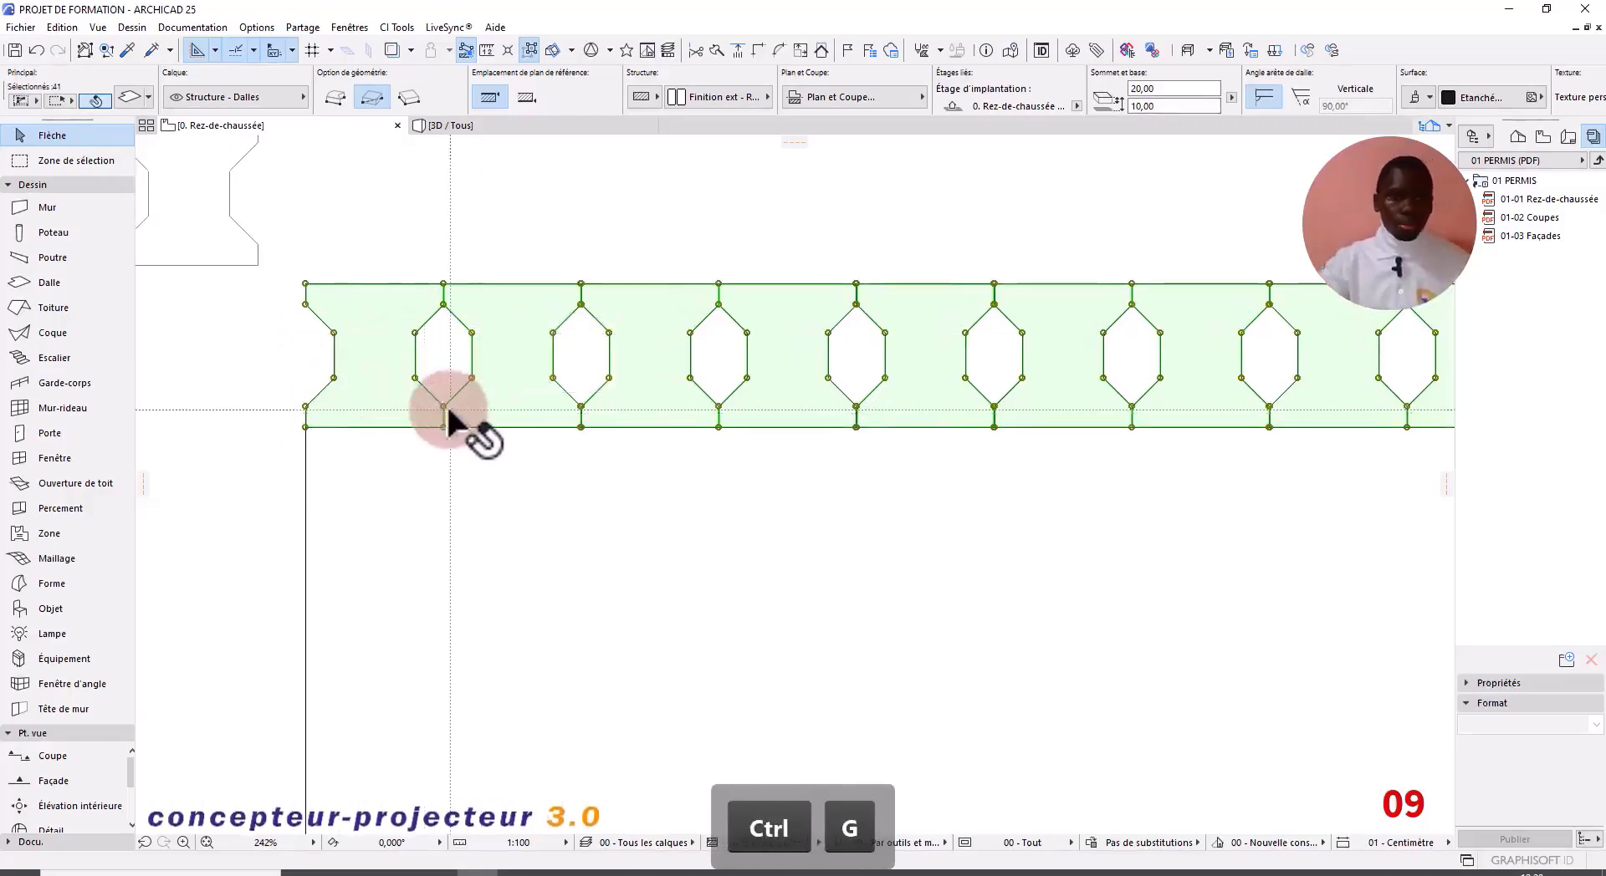
scroll(445, 403, "down", 4)
left_click(318, 430)
scroll(350, 433, "down", 2)
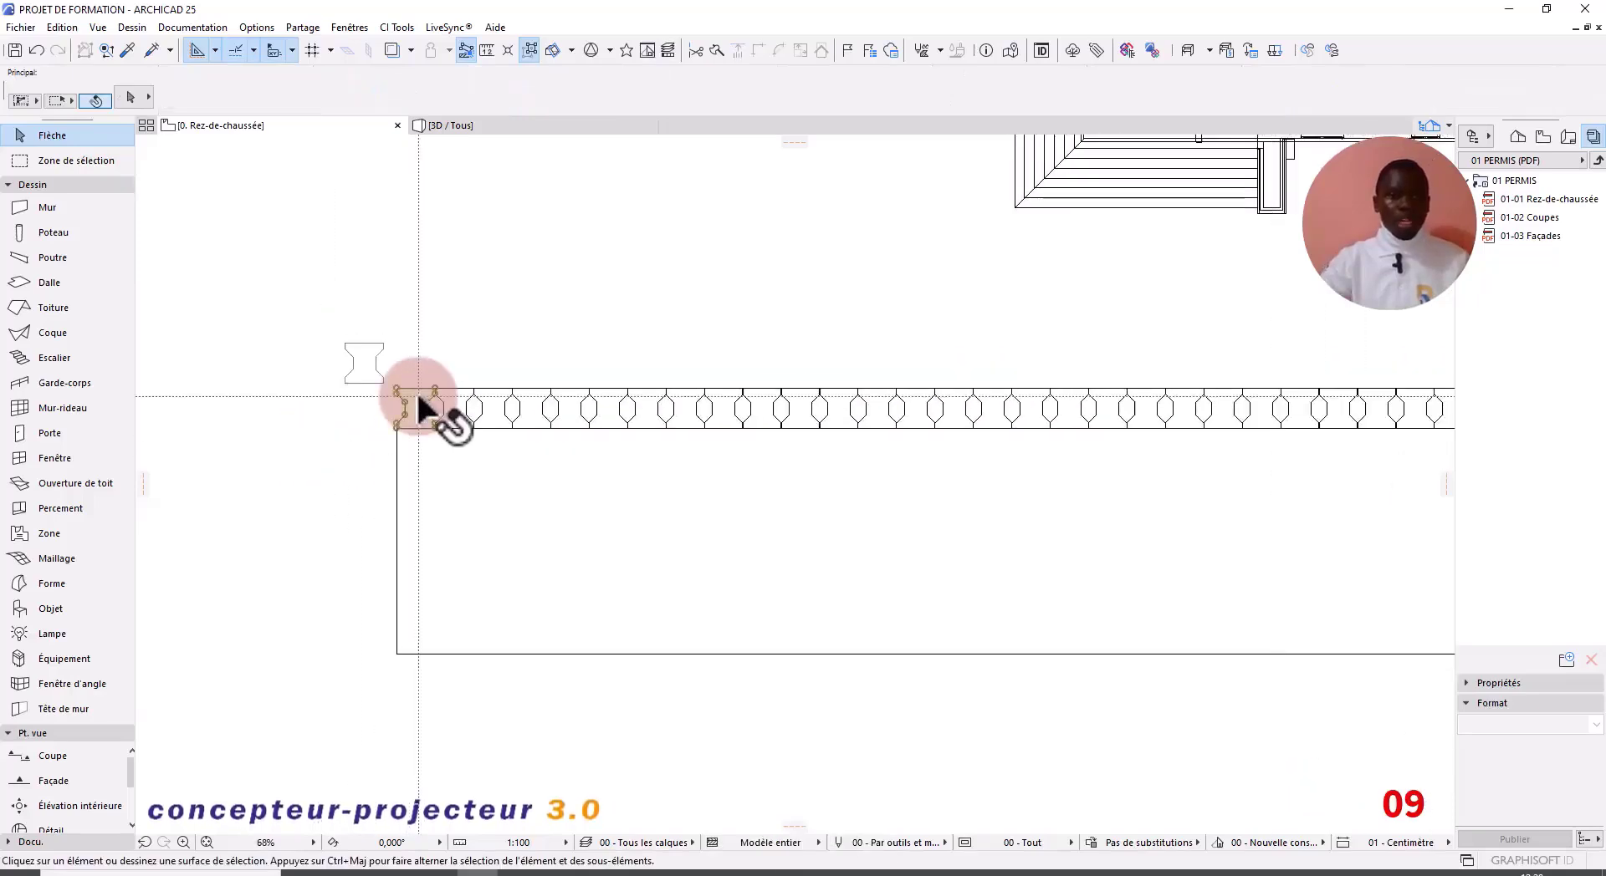
Step: Test selecting the first notched slab within the group, and toggle group suspension off and back on
left_click(421, 395)
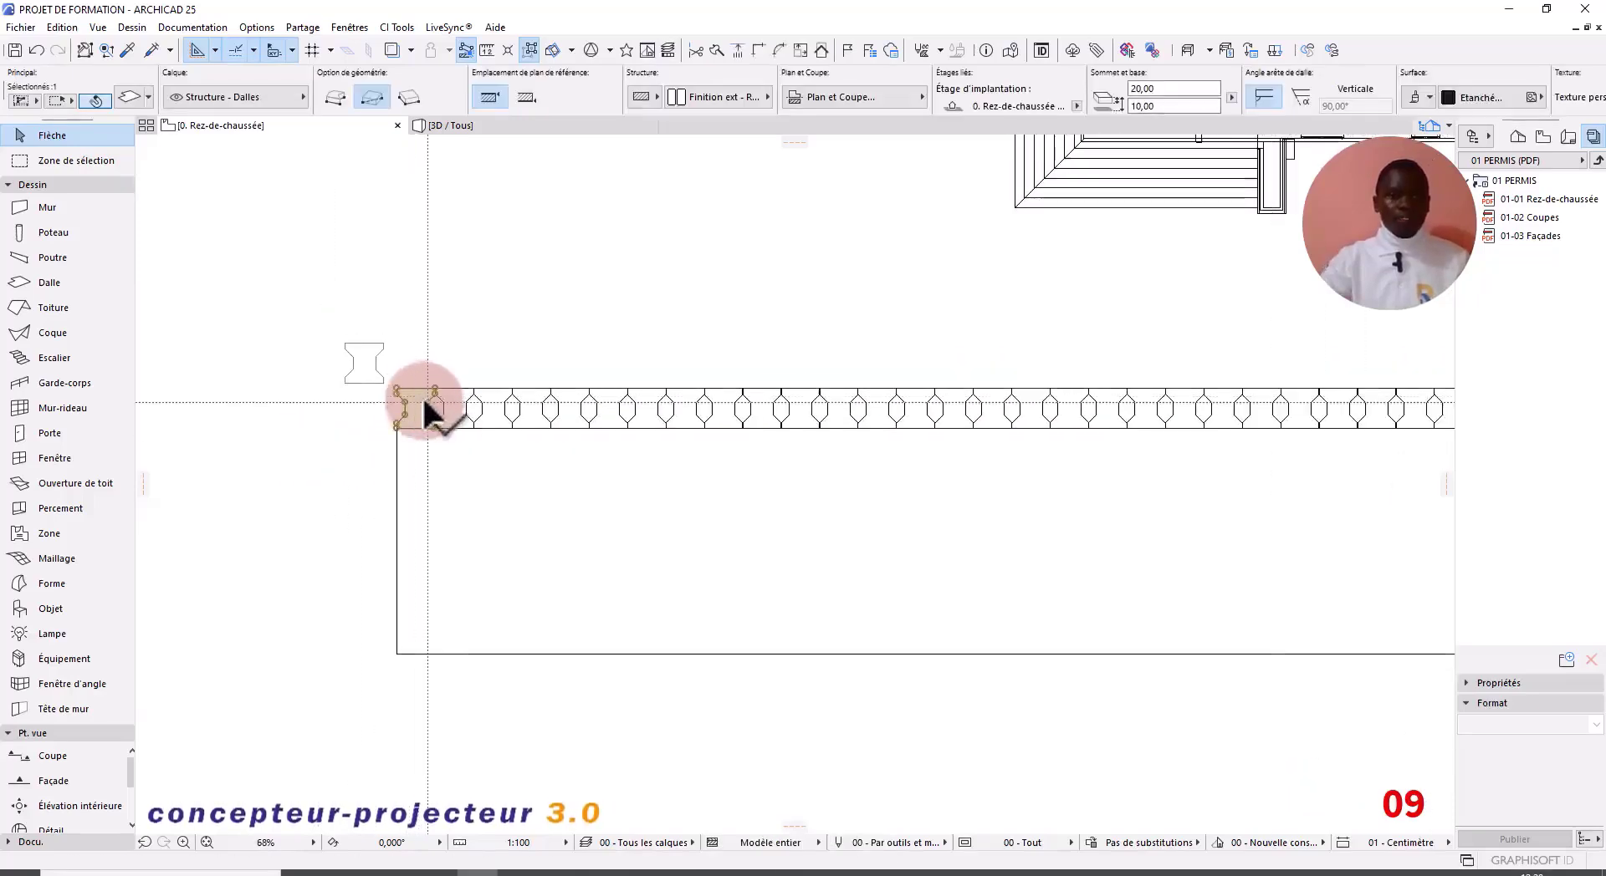
left_click(355, 418)
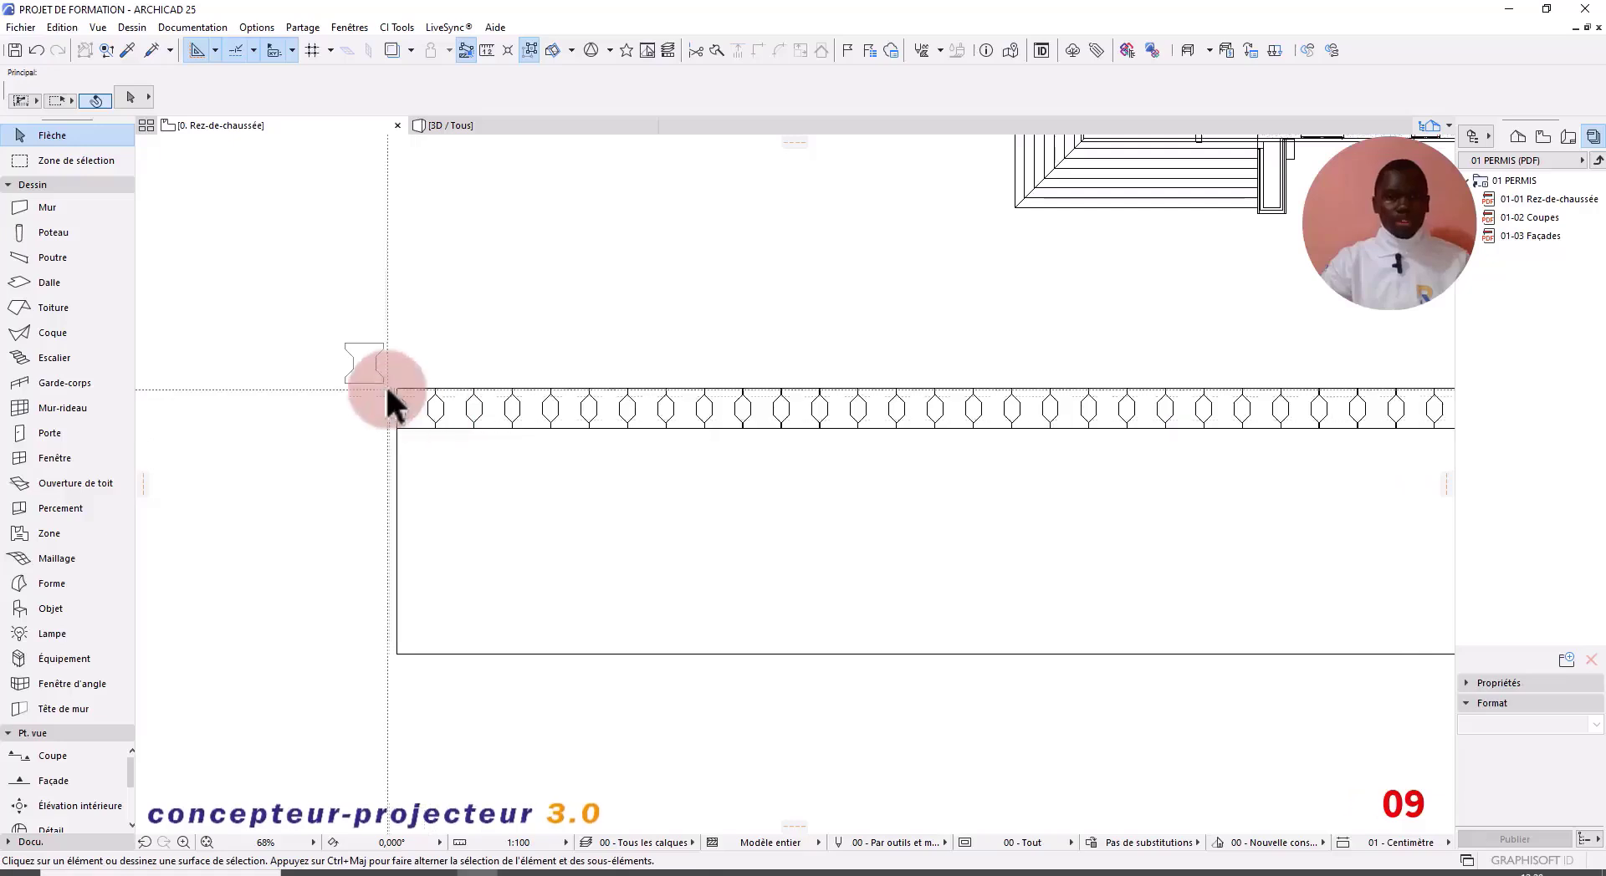
scroll(389, 393, "up", 1)
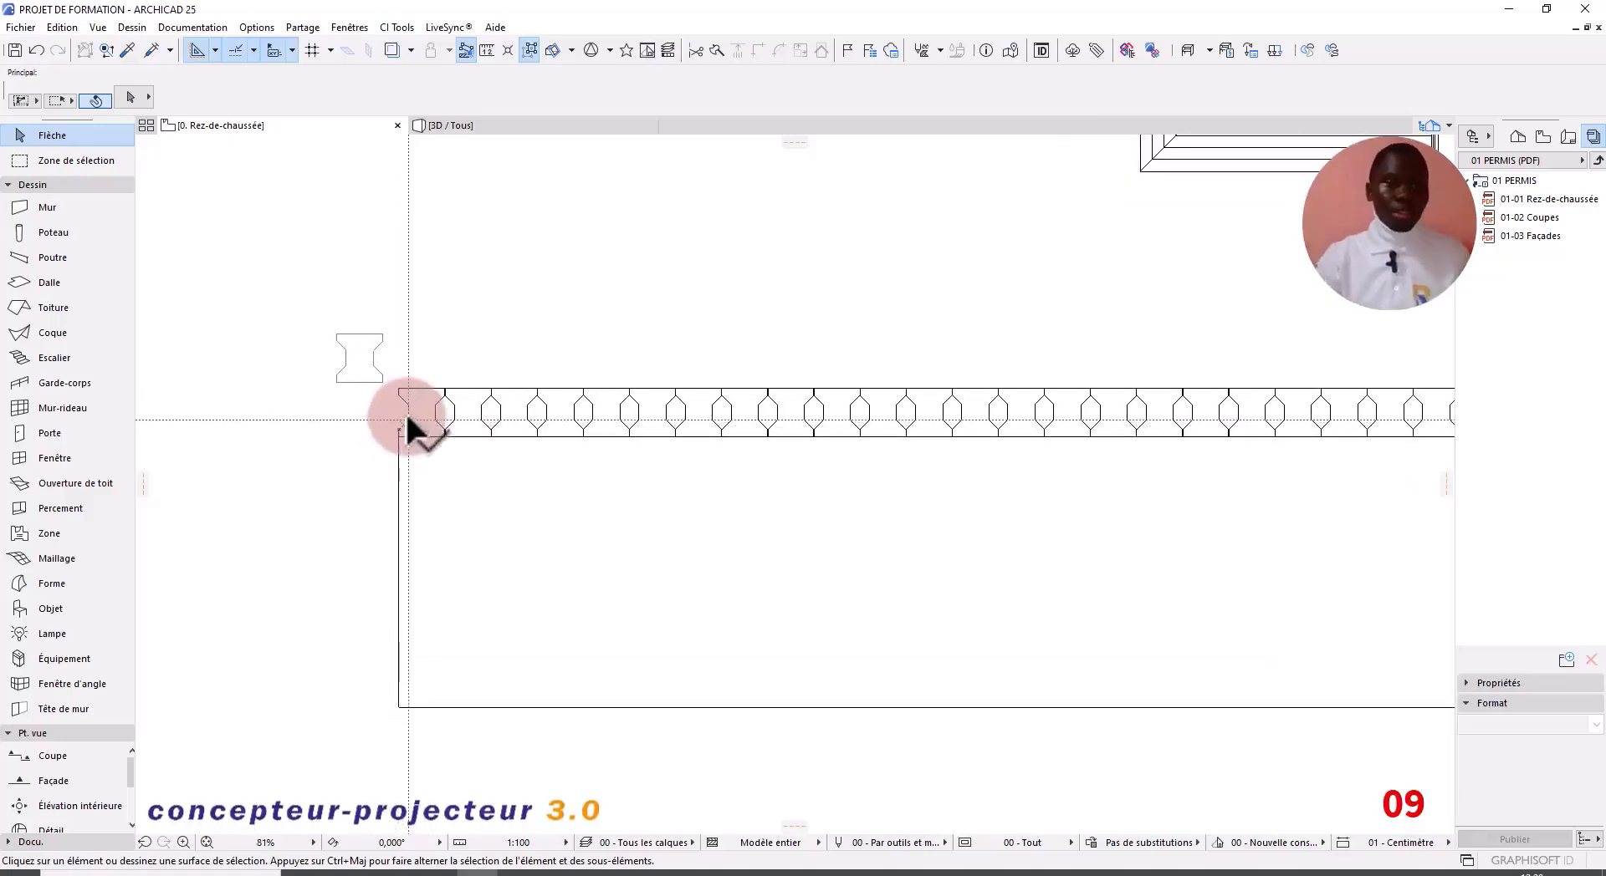
left_click(393, 427)
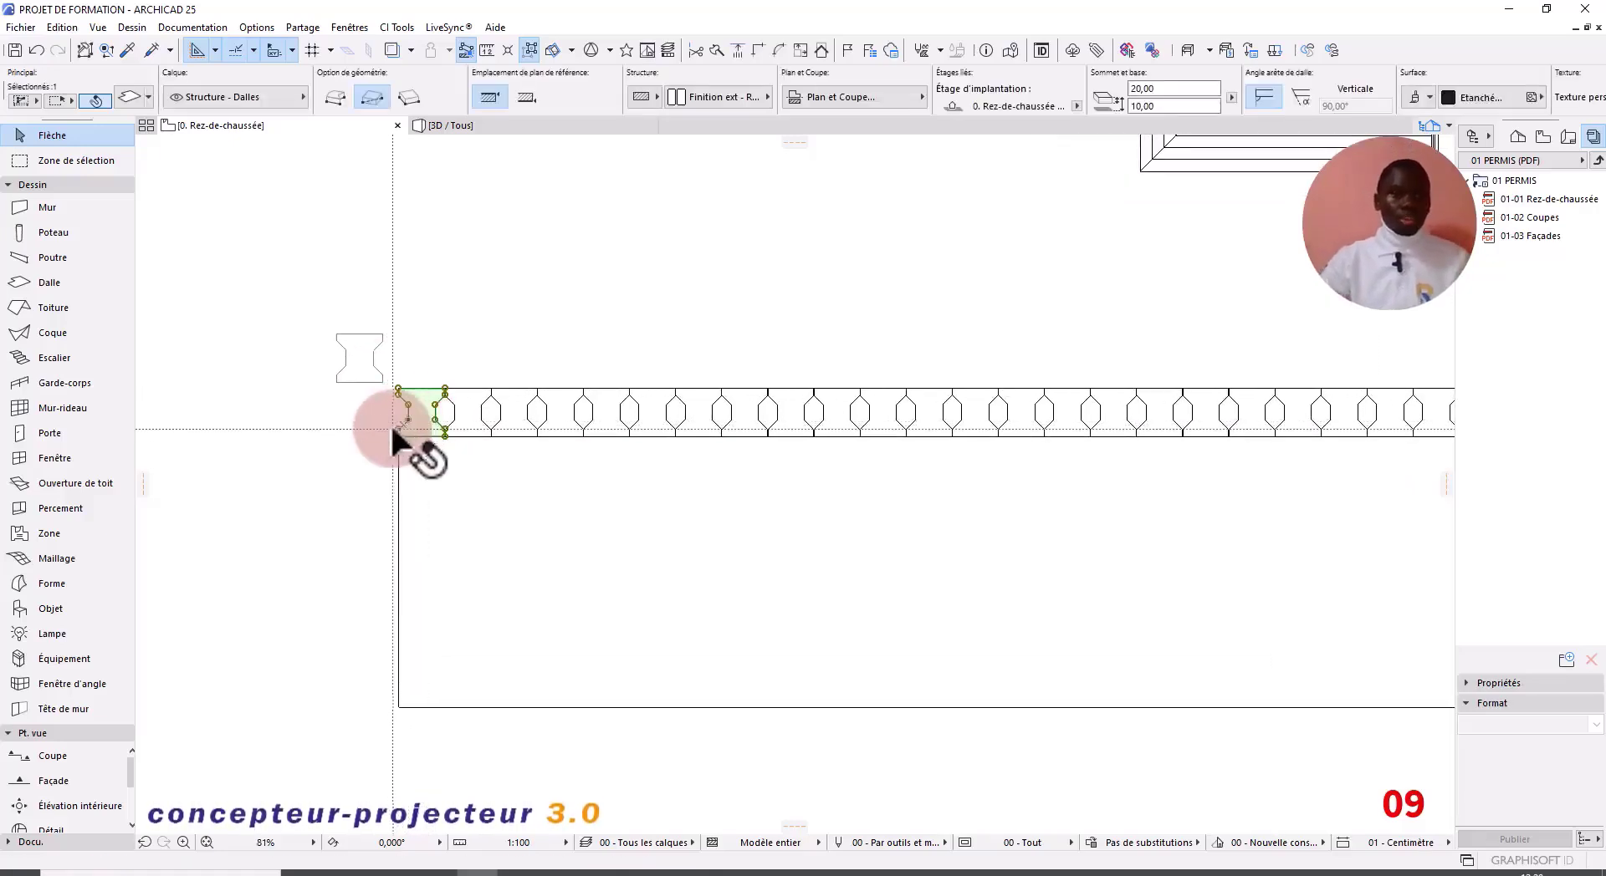
left_click(530, 50)
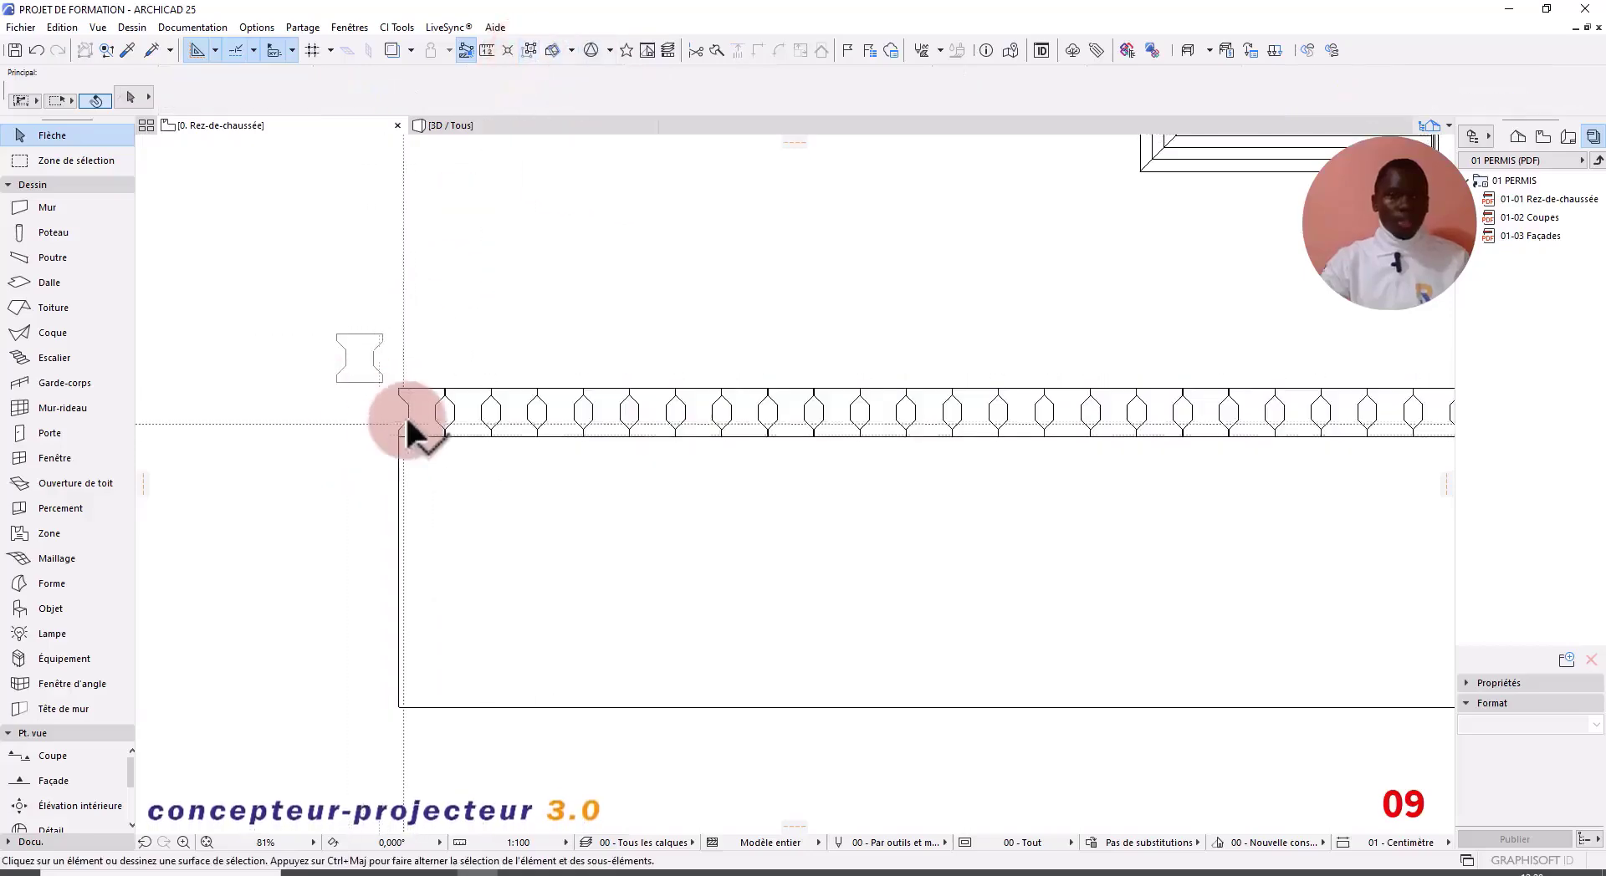
left_click(485, 158)
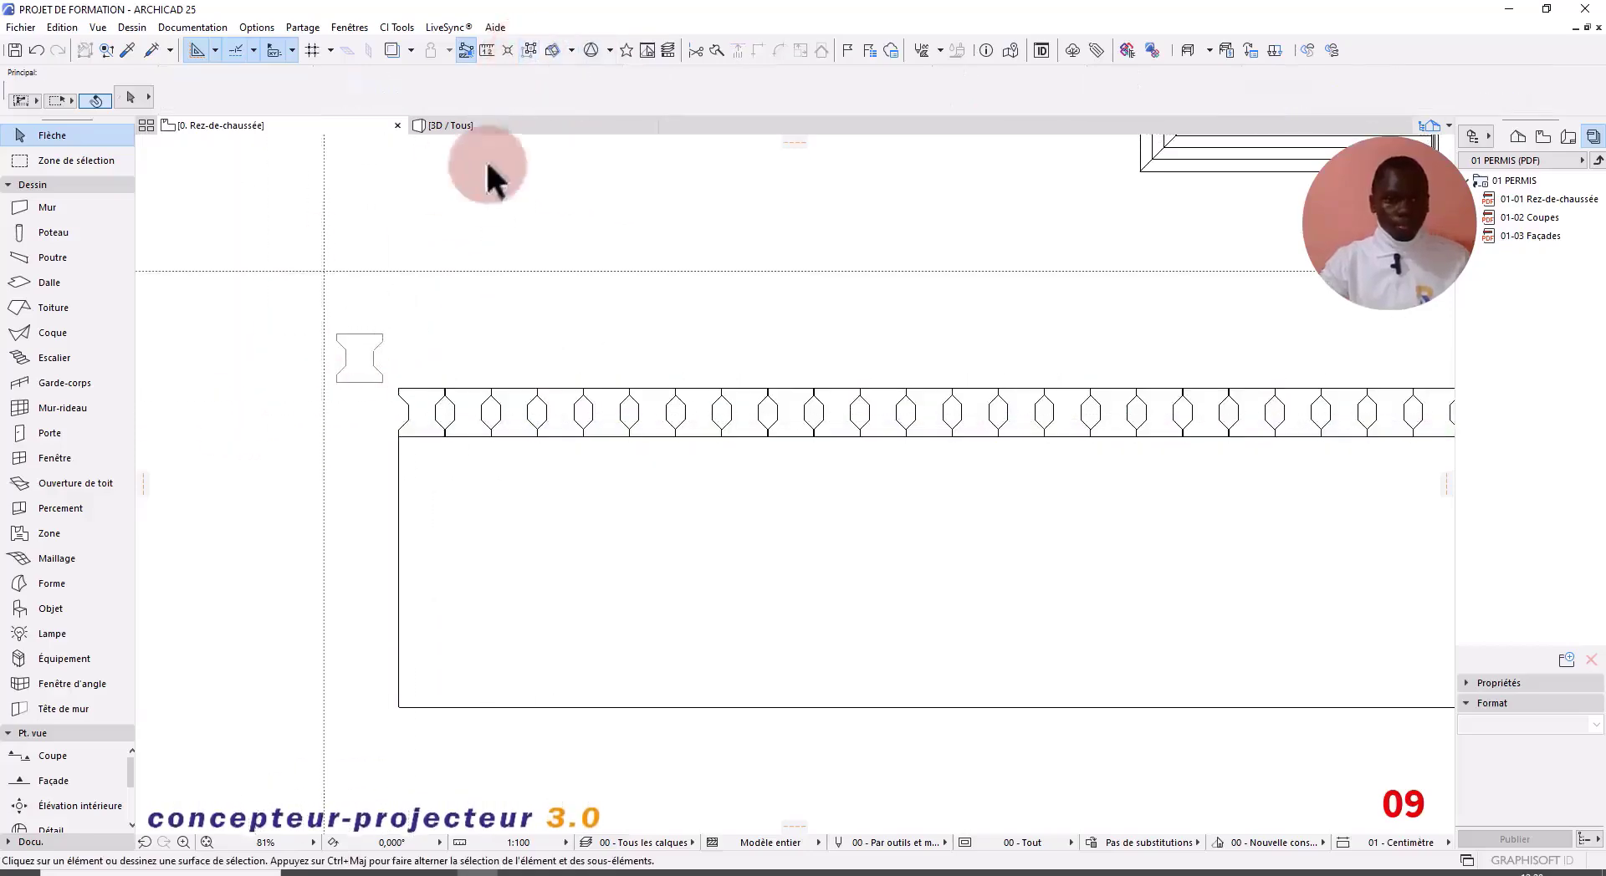
left_click(534, 51)
left_click(340, 451)
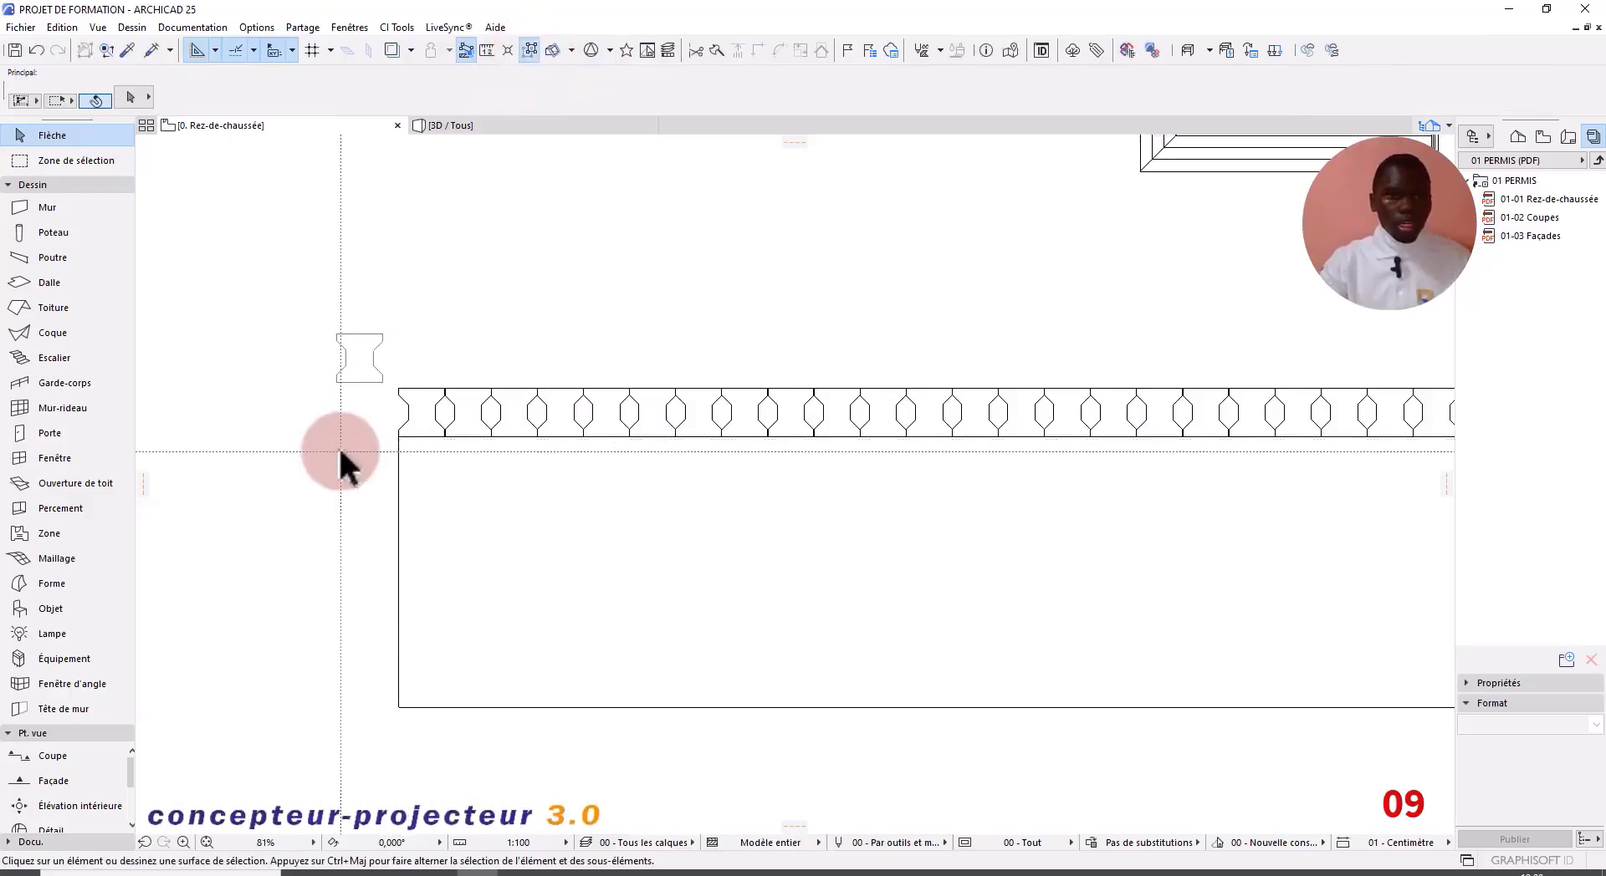
Step: Draw a 150 by 20 cm rectangular slab in plan, starting from the lower-left corner of the notched slab row
left_click(523, 422)
scroll(439, 431, "up", 3)
scroll(439, 430, "up", 6)
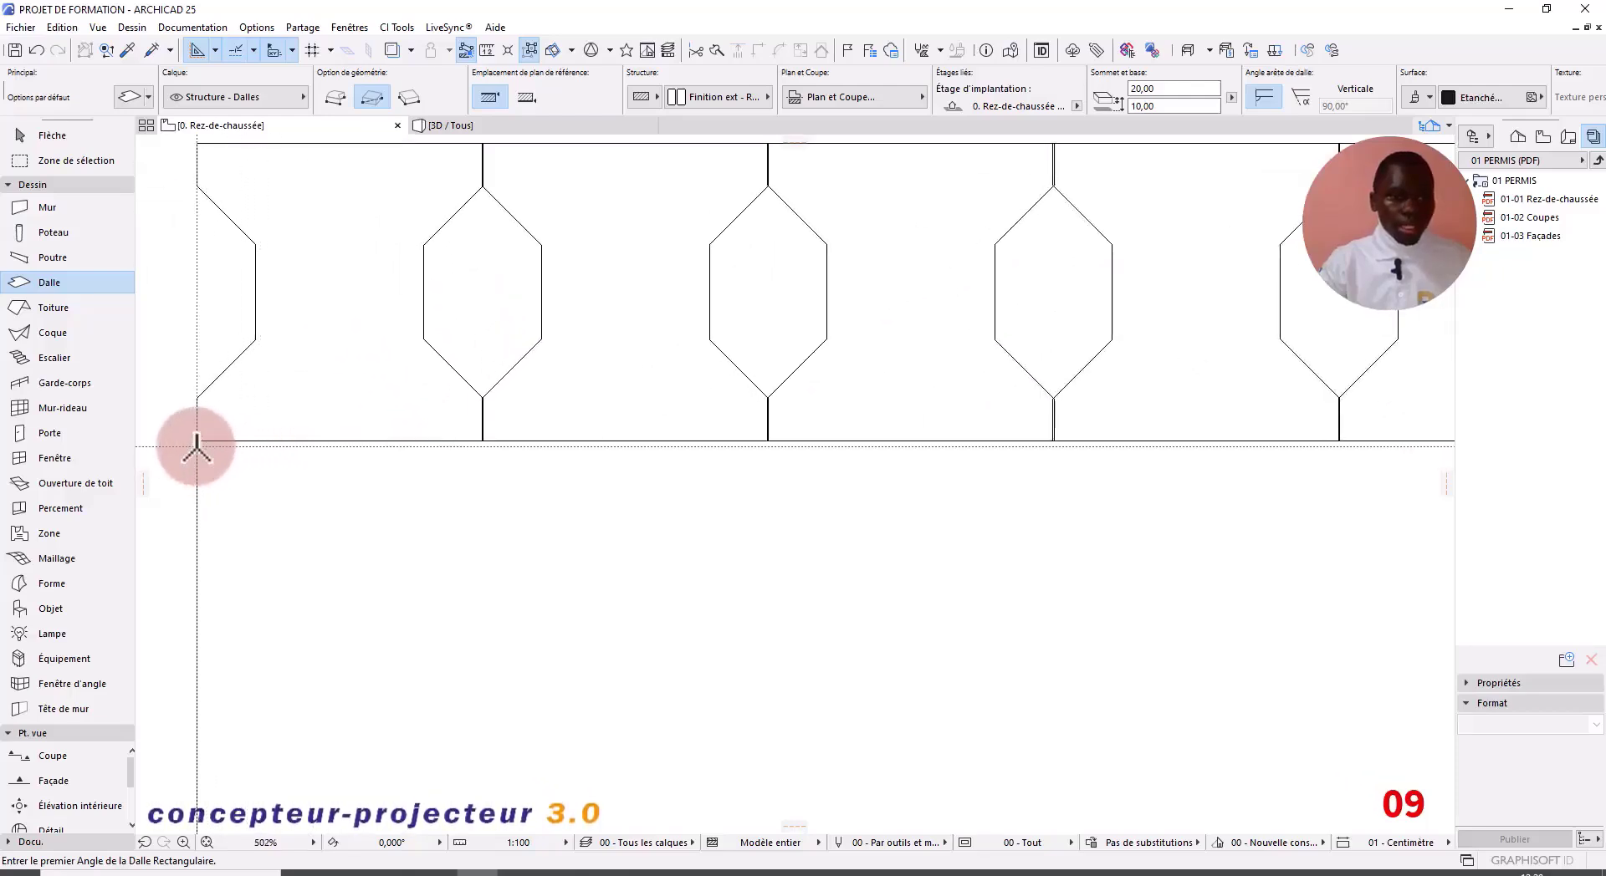
left_click(196, 440)
scroll(695, 491, "down", 3)
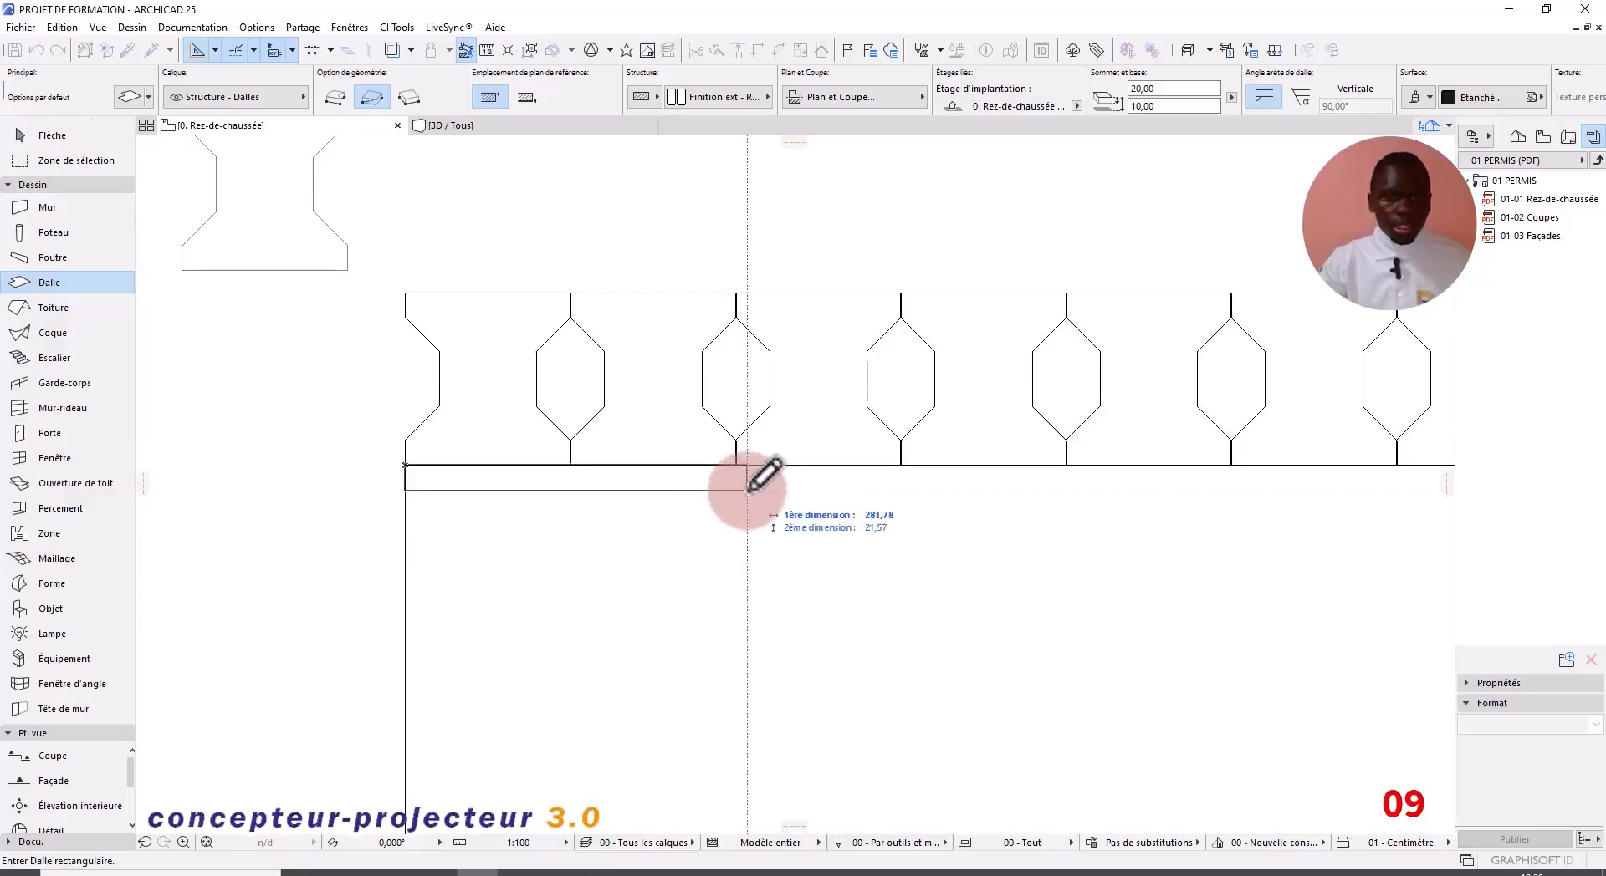
key("ctrl")
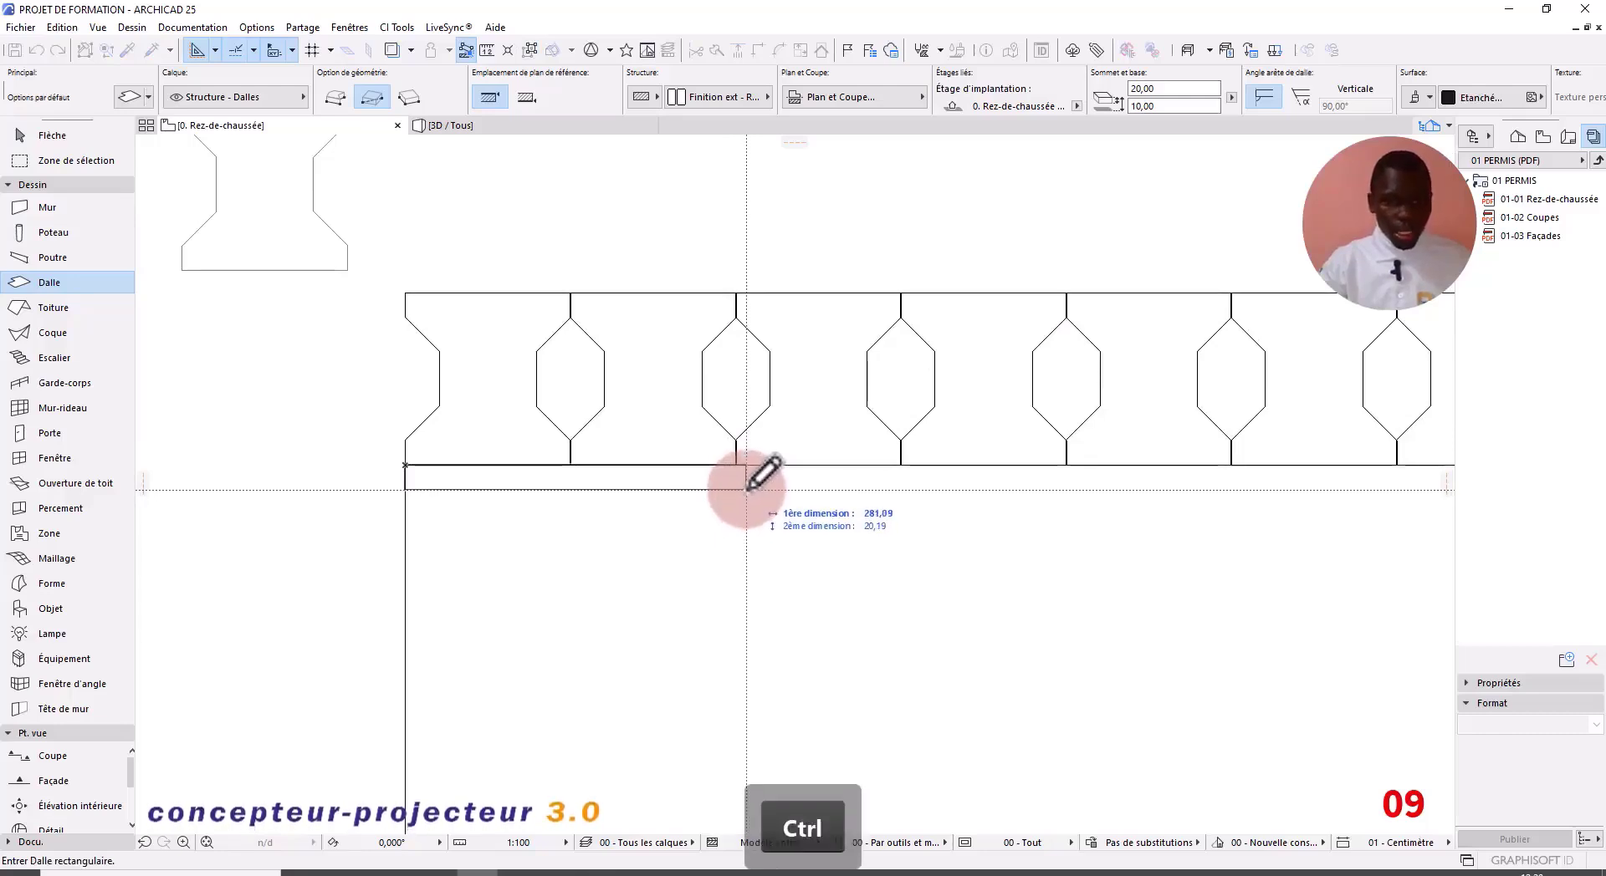
type("150")
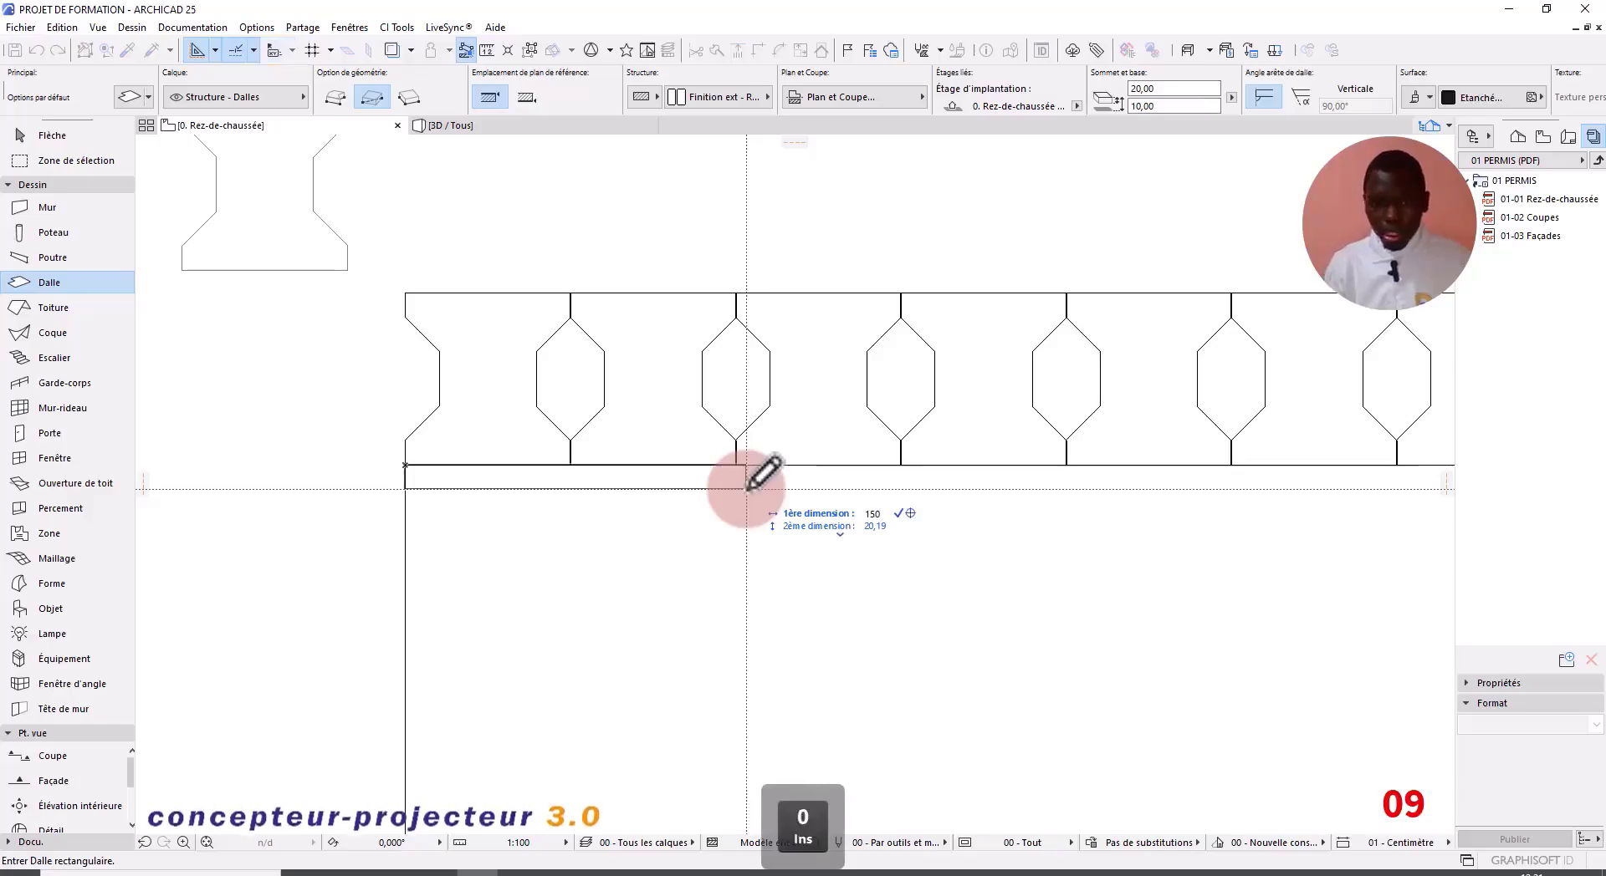
key("Tab")
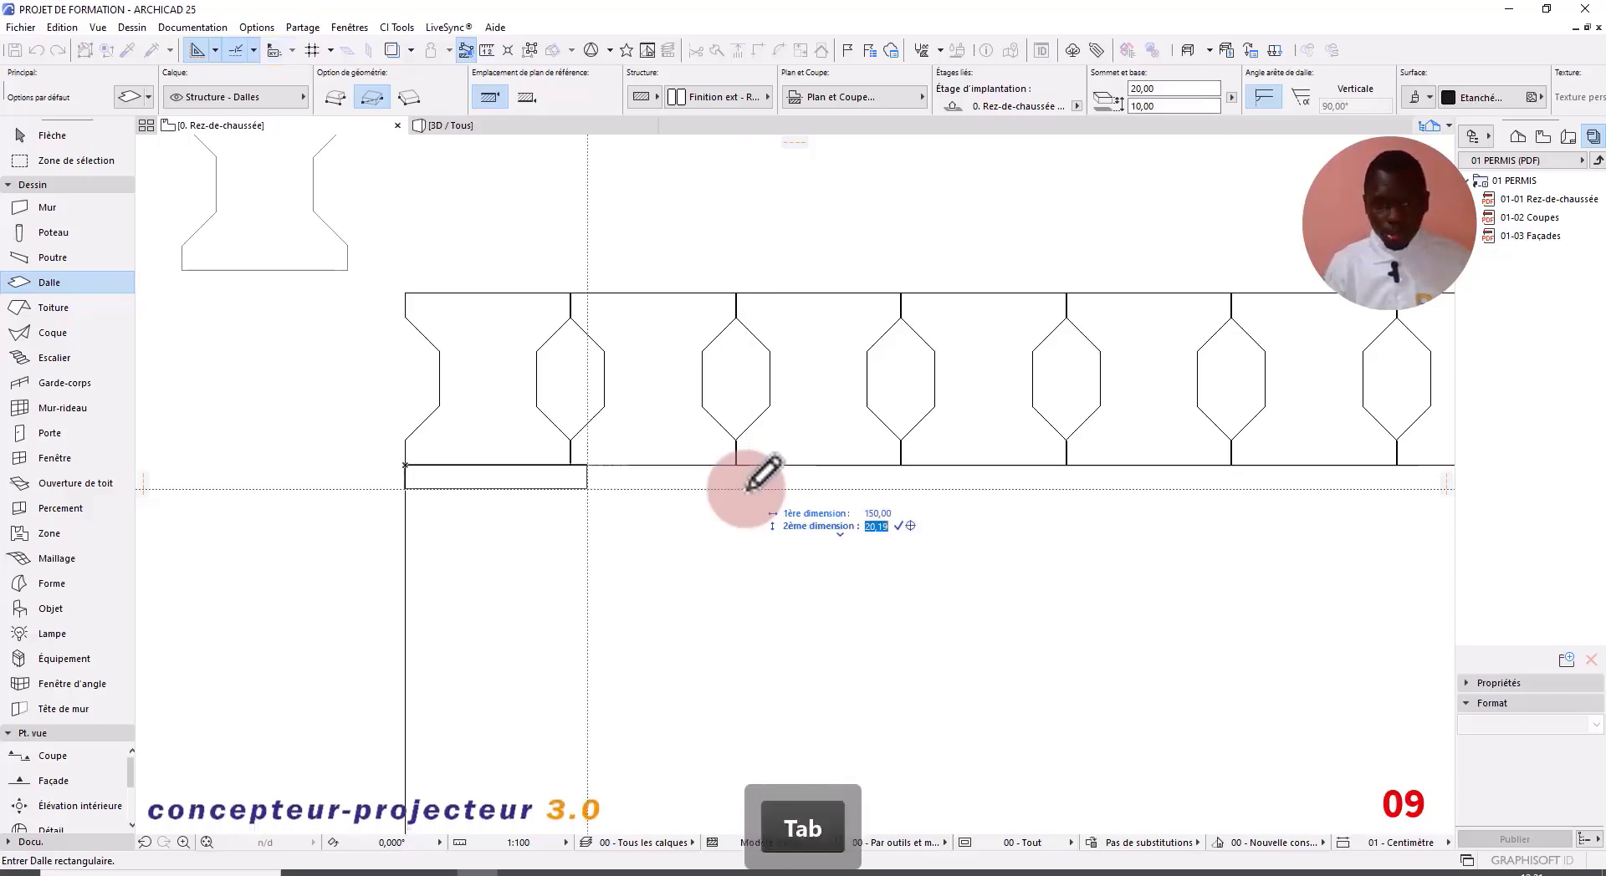
type("20")
key("Return")
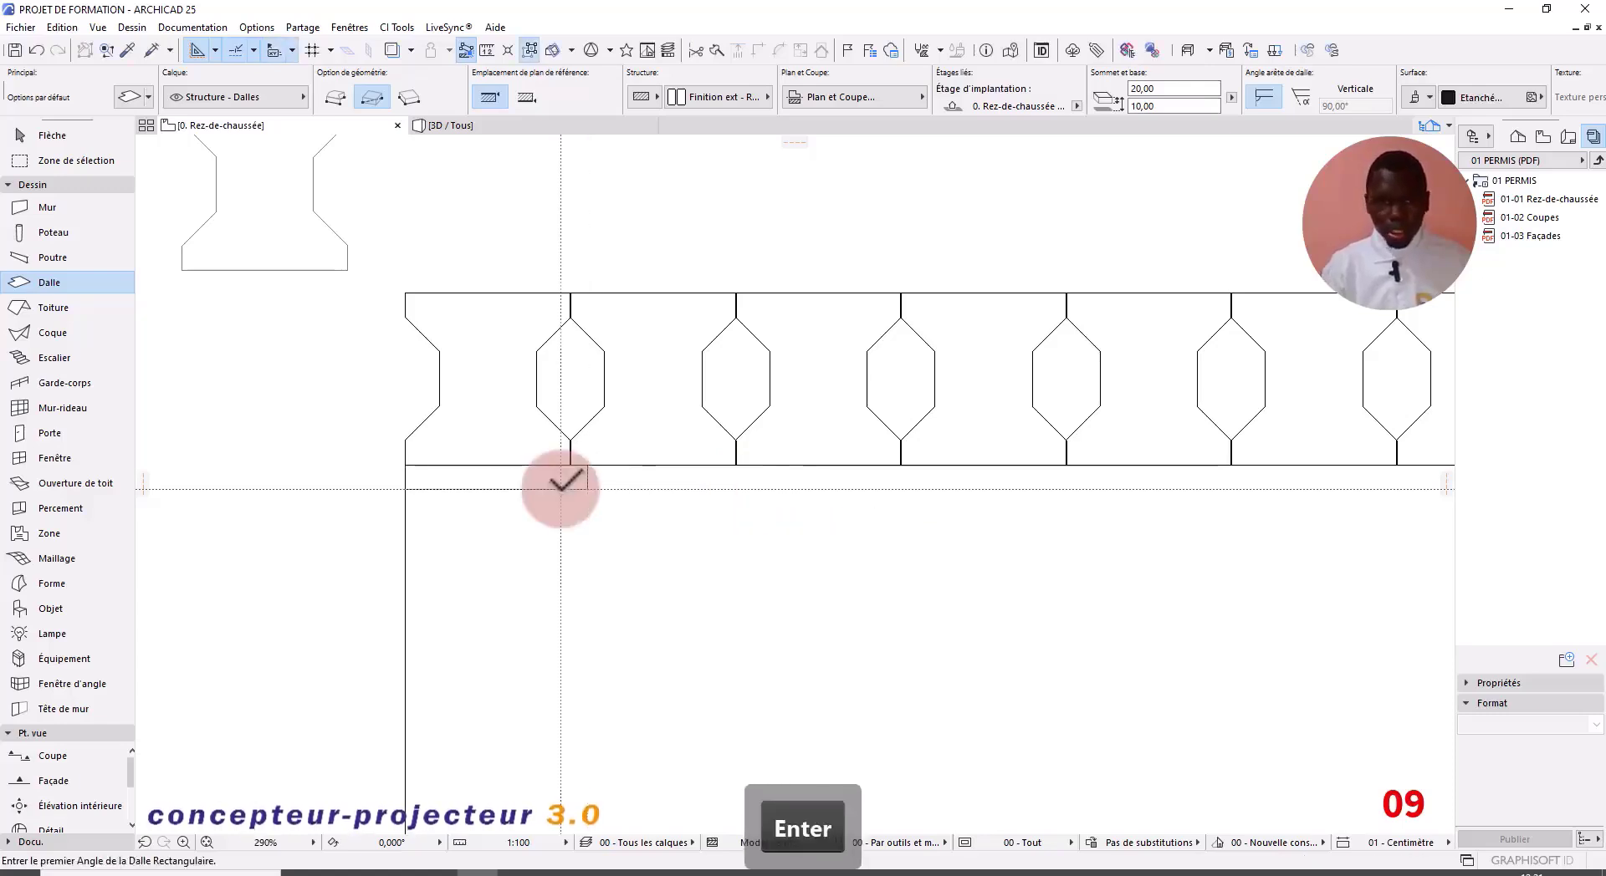
key("Escape")
Step: Try to convert the small 150 by 20 cm slab into a morph, then clear the selection
left_click(567, 479)
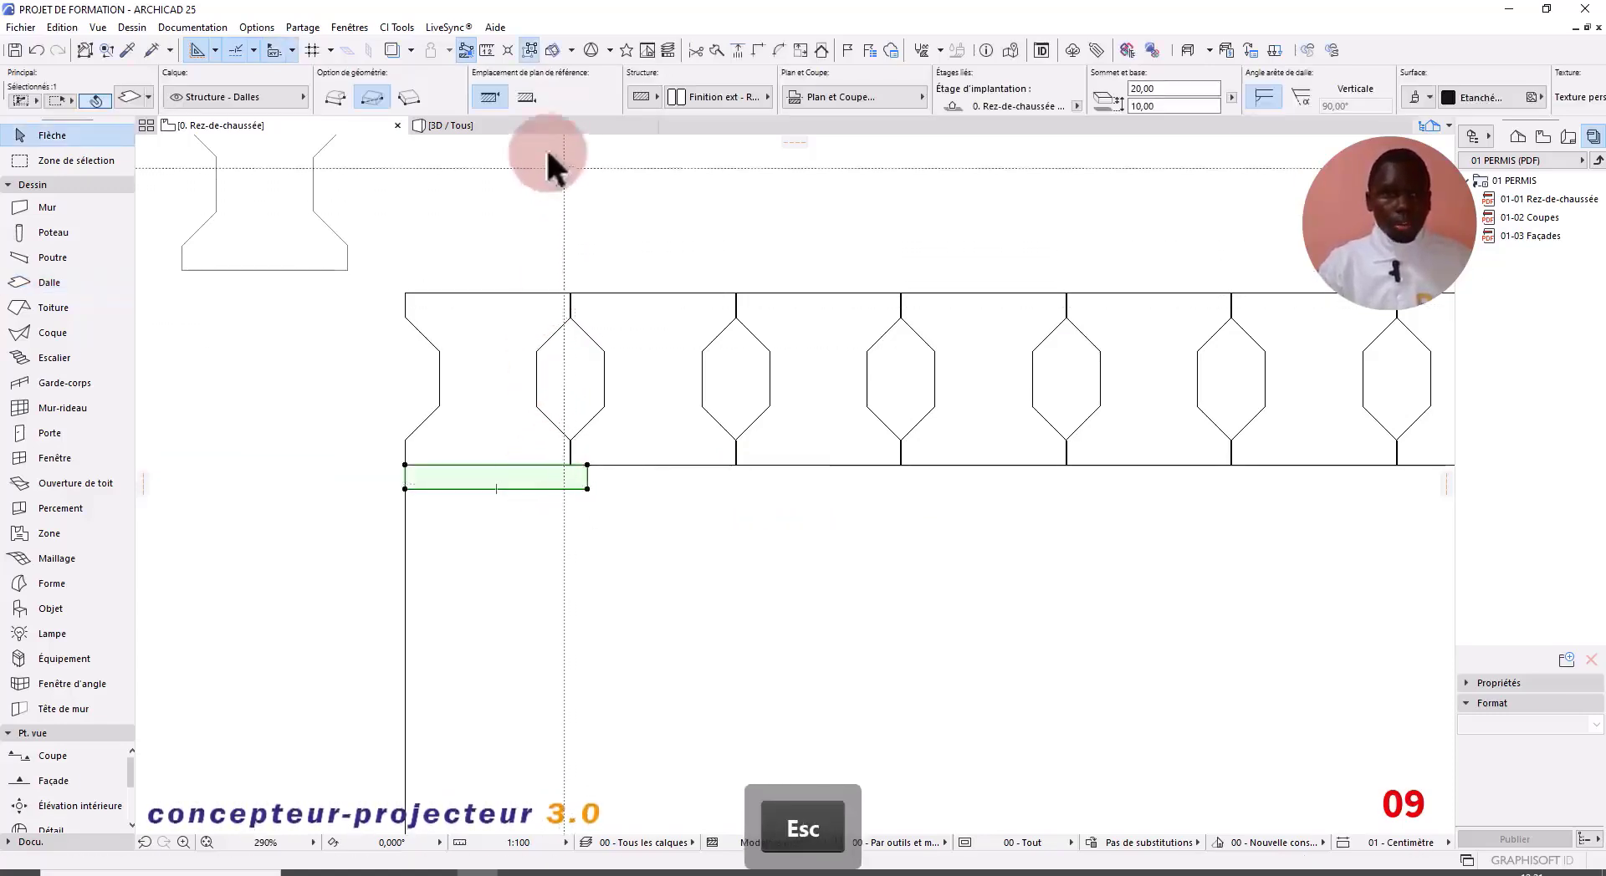
right_click(518, 481)
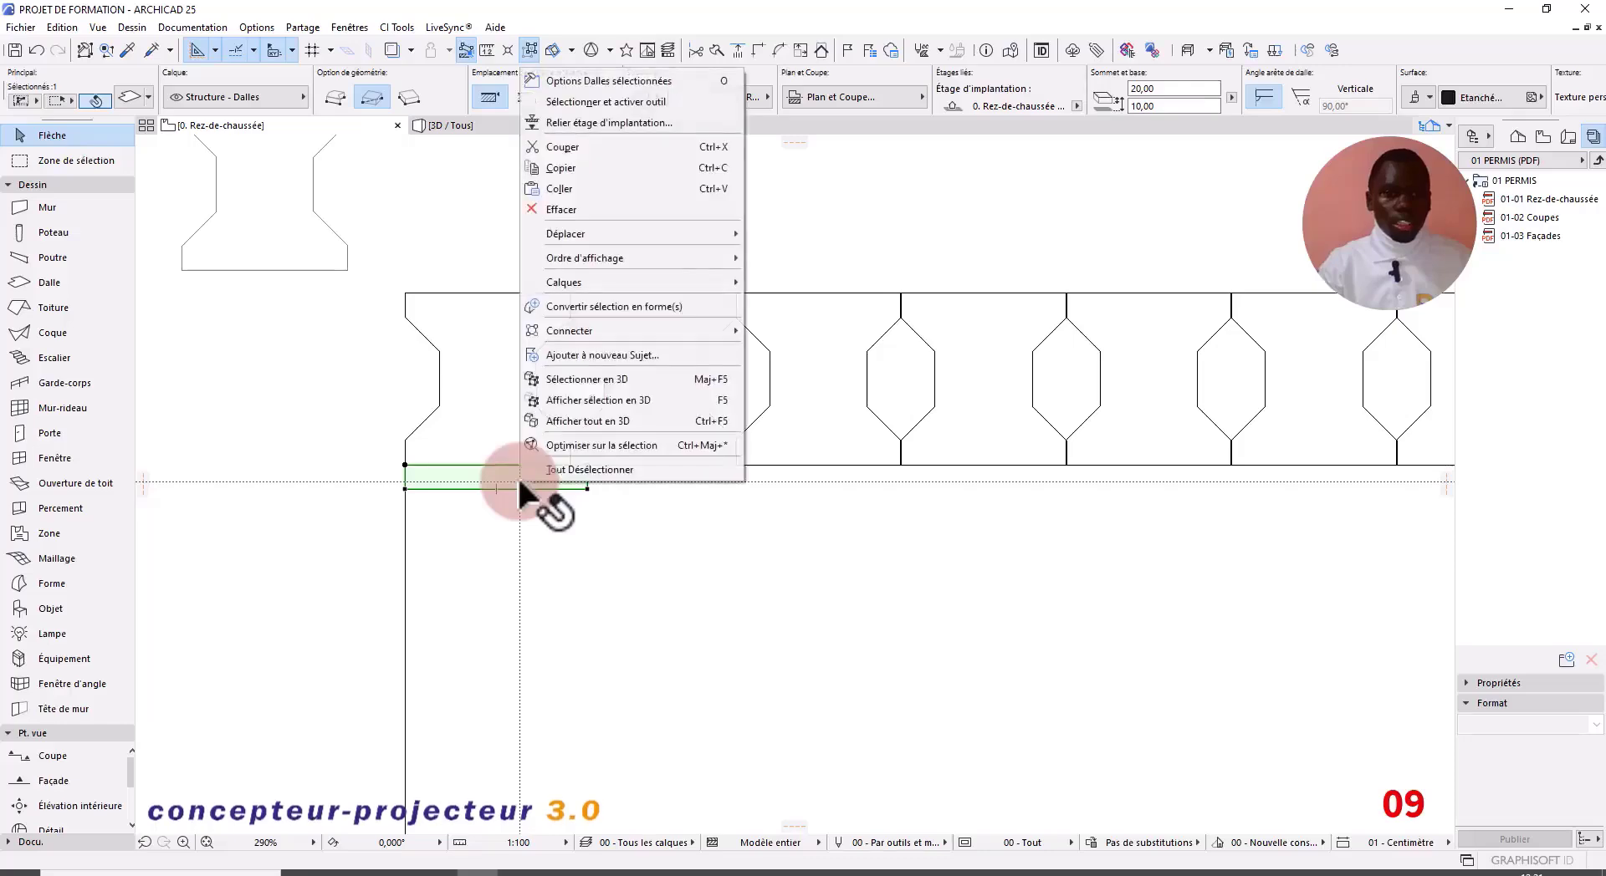
left_click(659, 306)
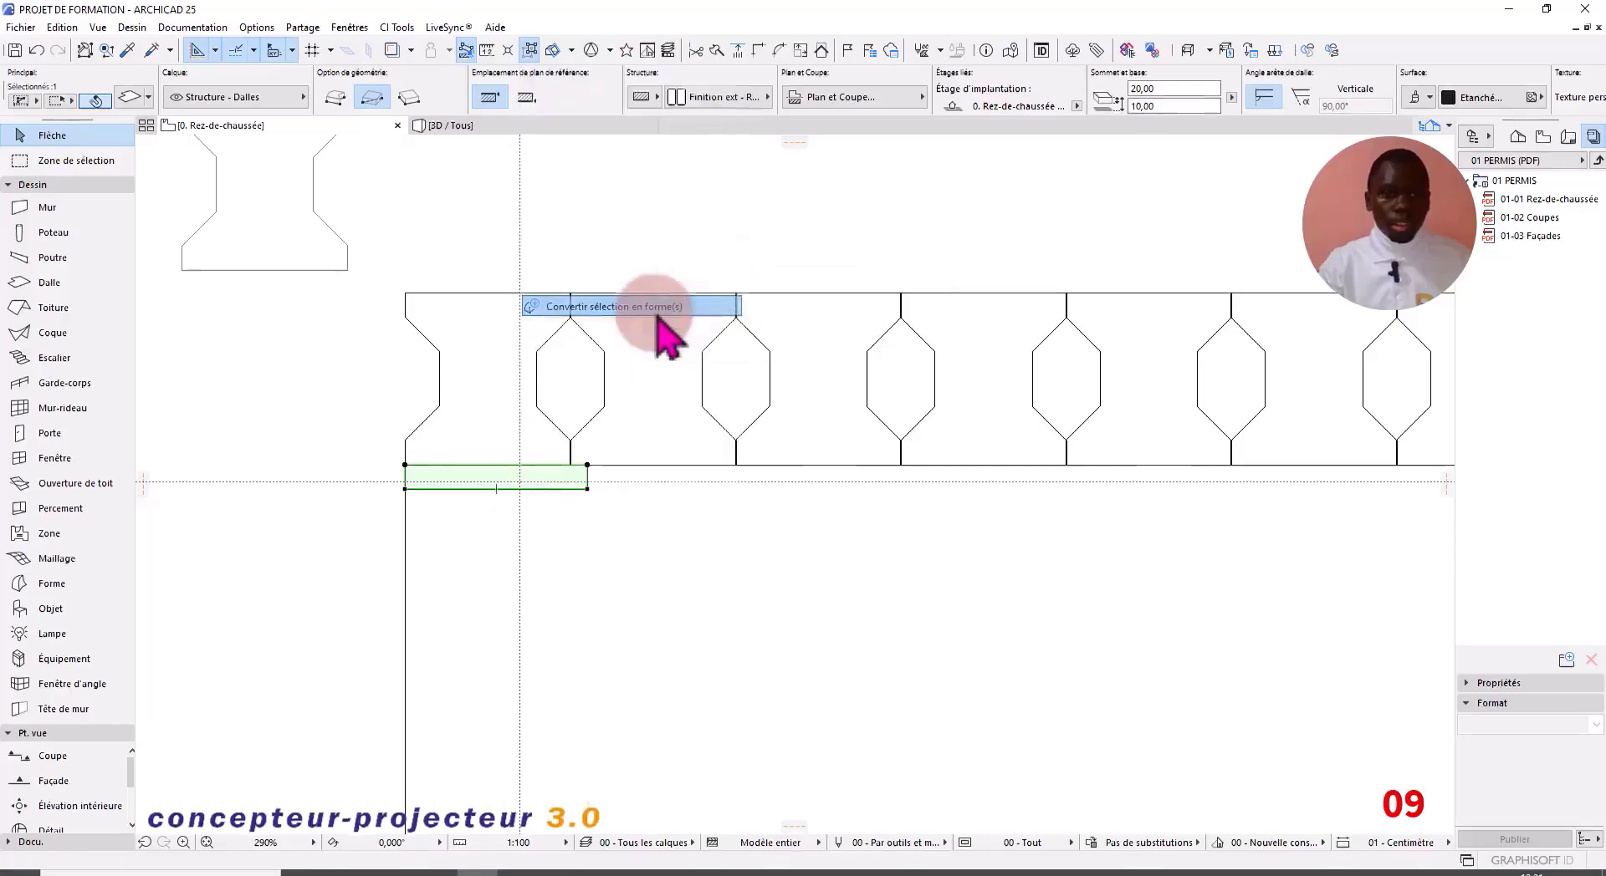
left_click(893, 334)
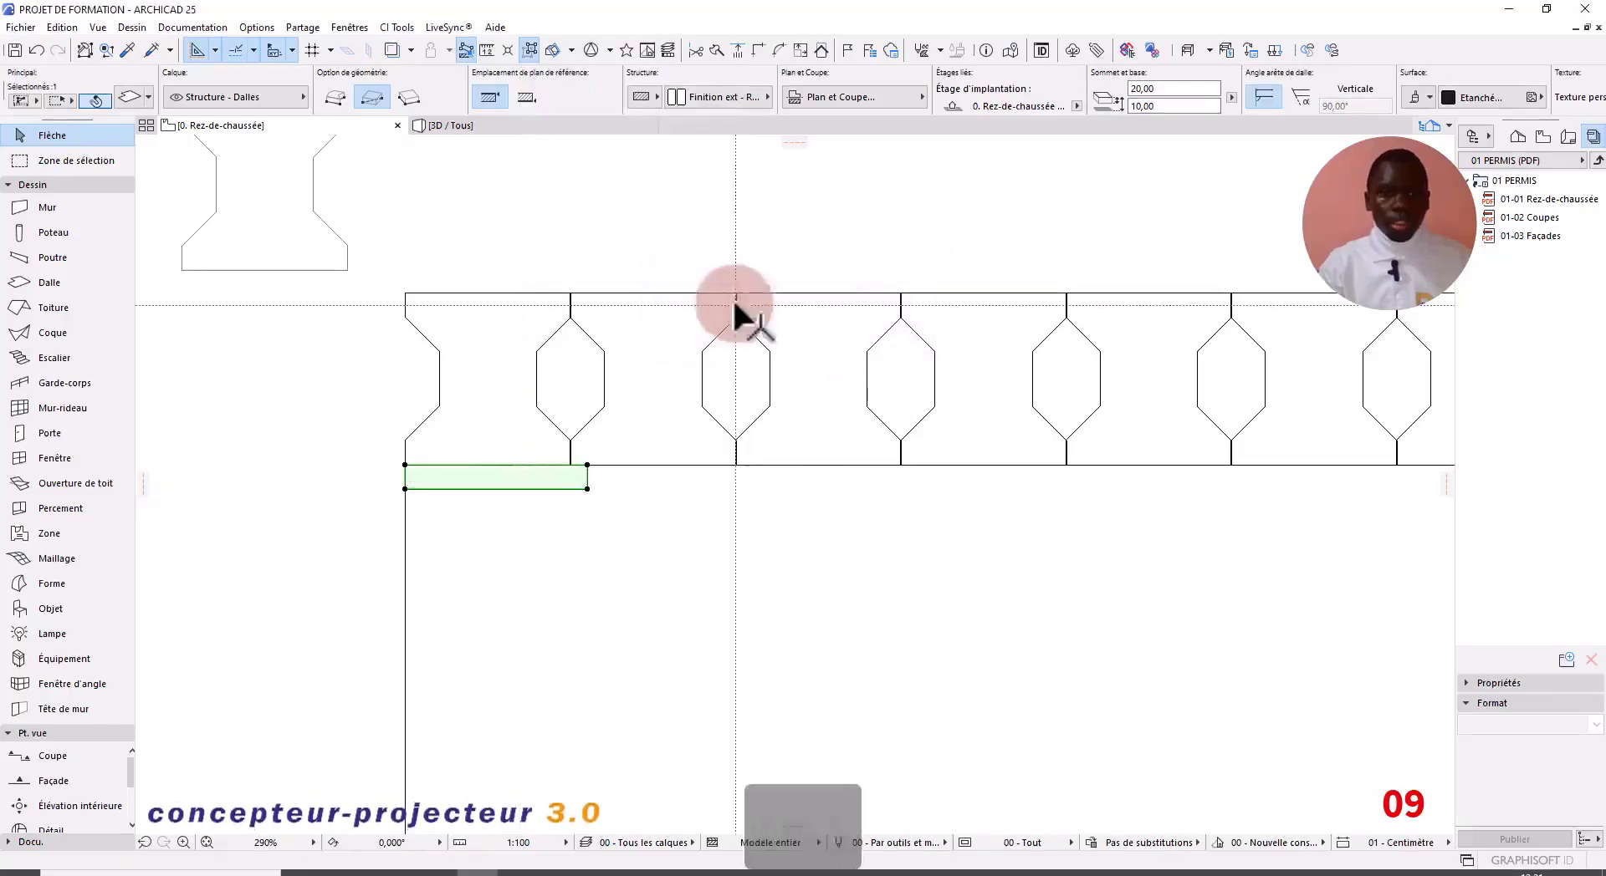
key("Escape")
Step: Give the small 150 by 20 cm slab the Peinture - Vermilion surface in the 3D view, and deselect it
left_click(503, 132)
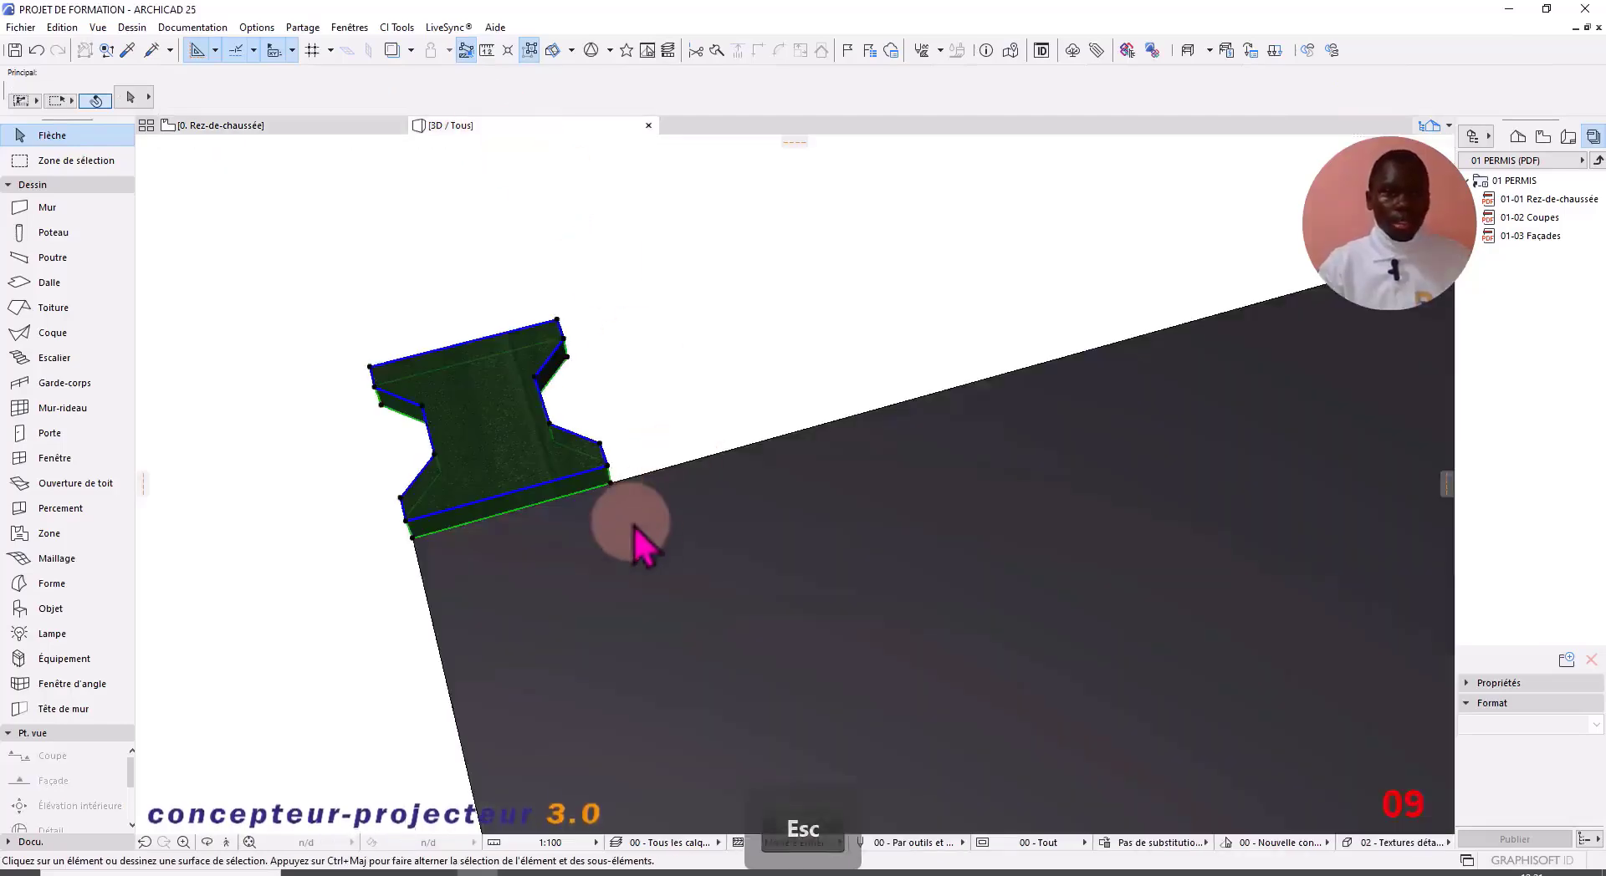
key("Escape")
middle_click_drag(384, 547, 703, 602, "shift")
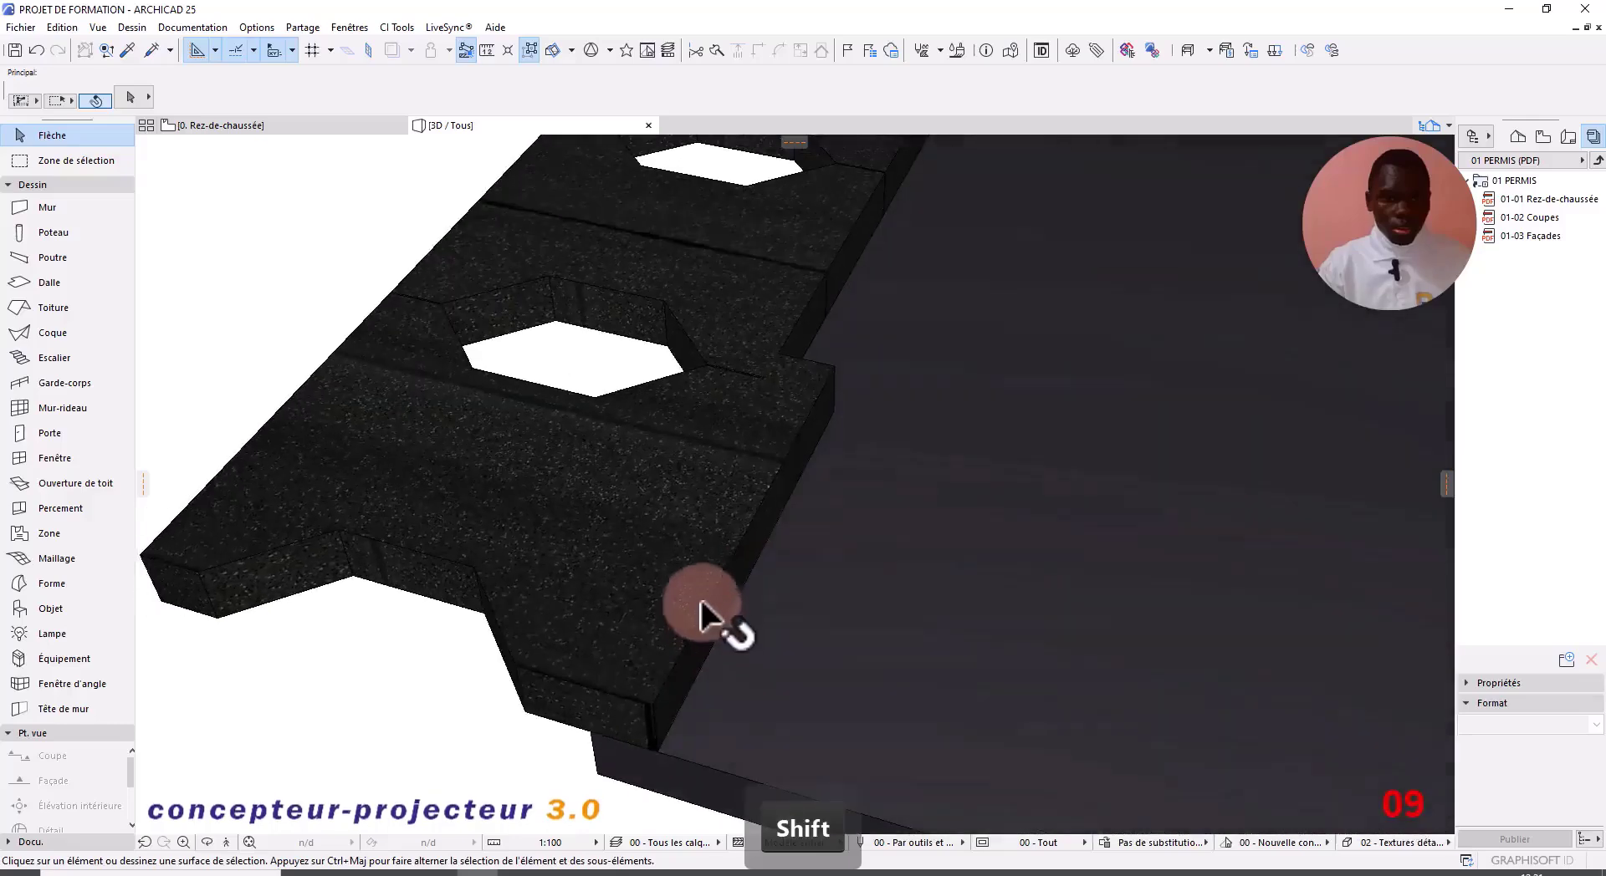
left_click(700, 589, "shift")
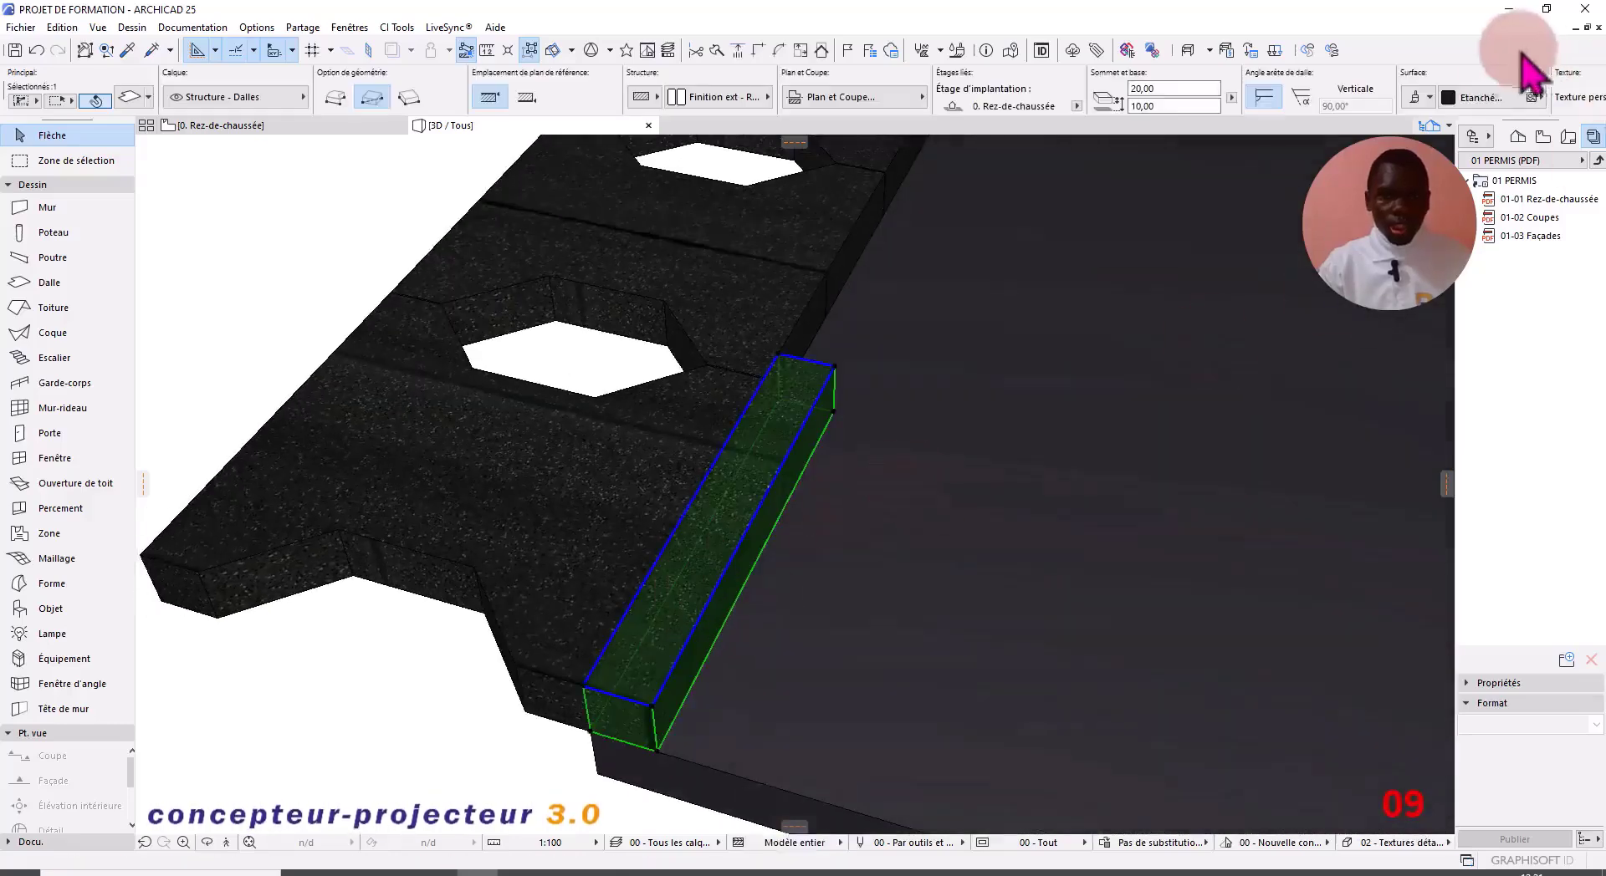
left_click(1488, 102)
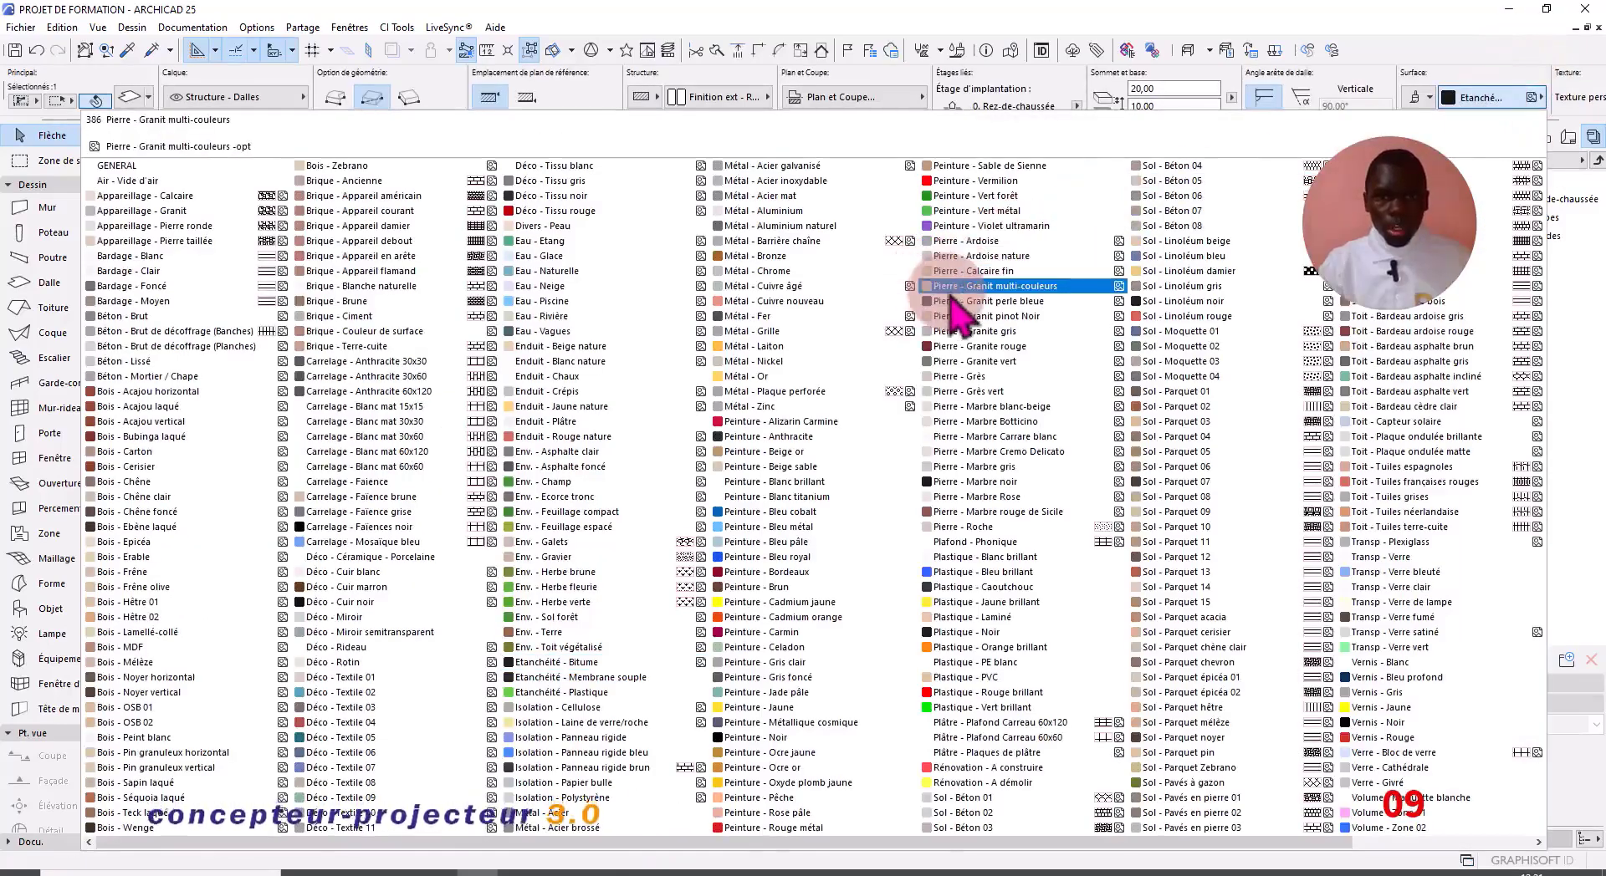
left_click(975, 181)
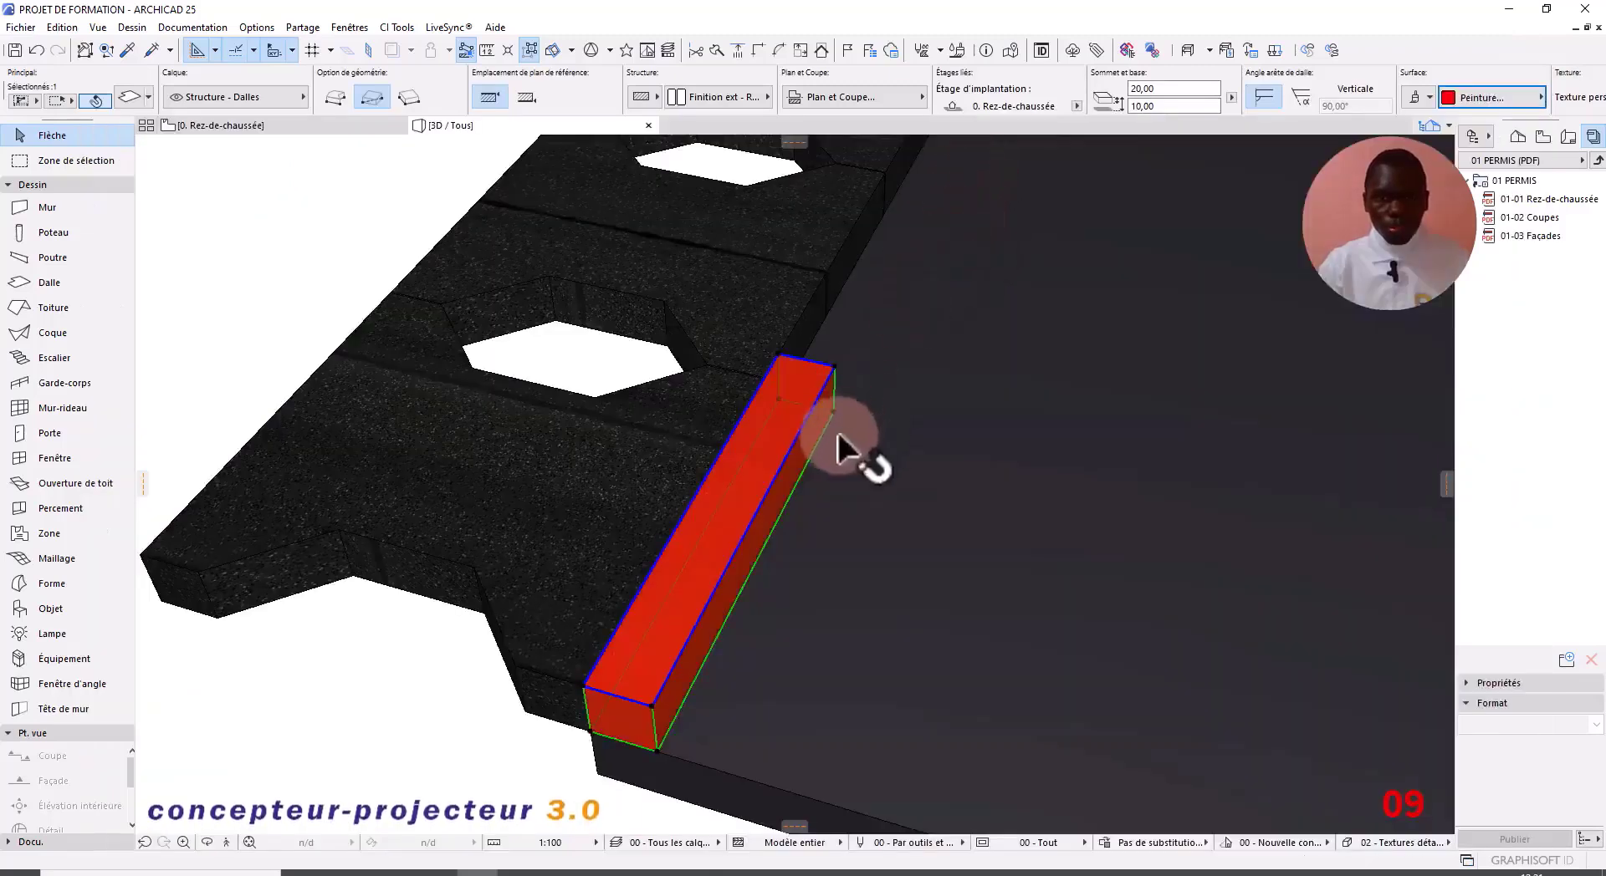
left_click(316, 301)
scroll(729, 686, "up", 1)
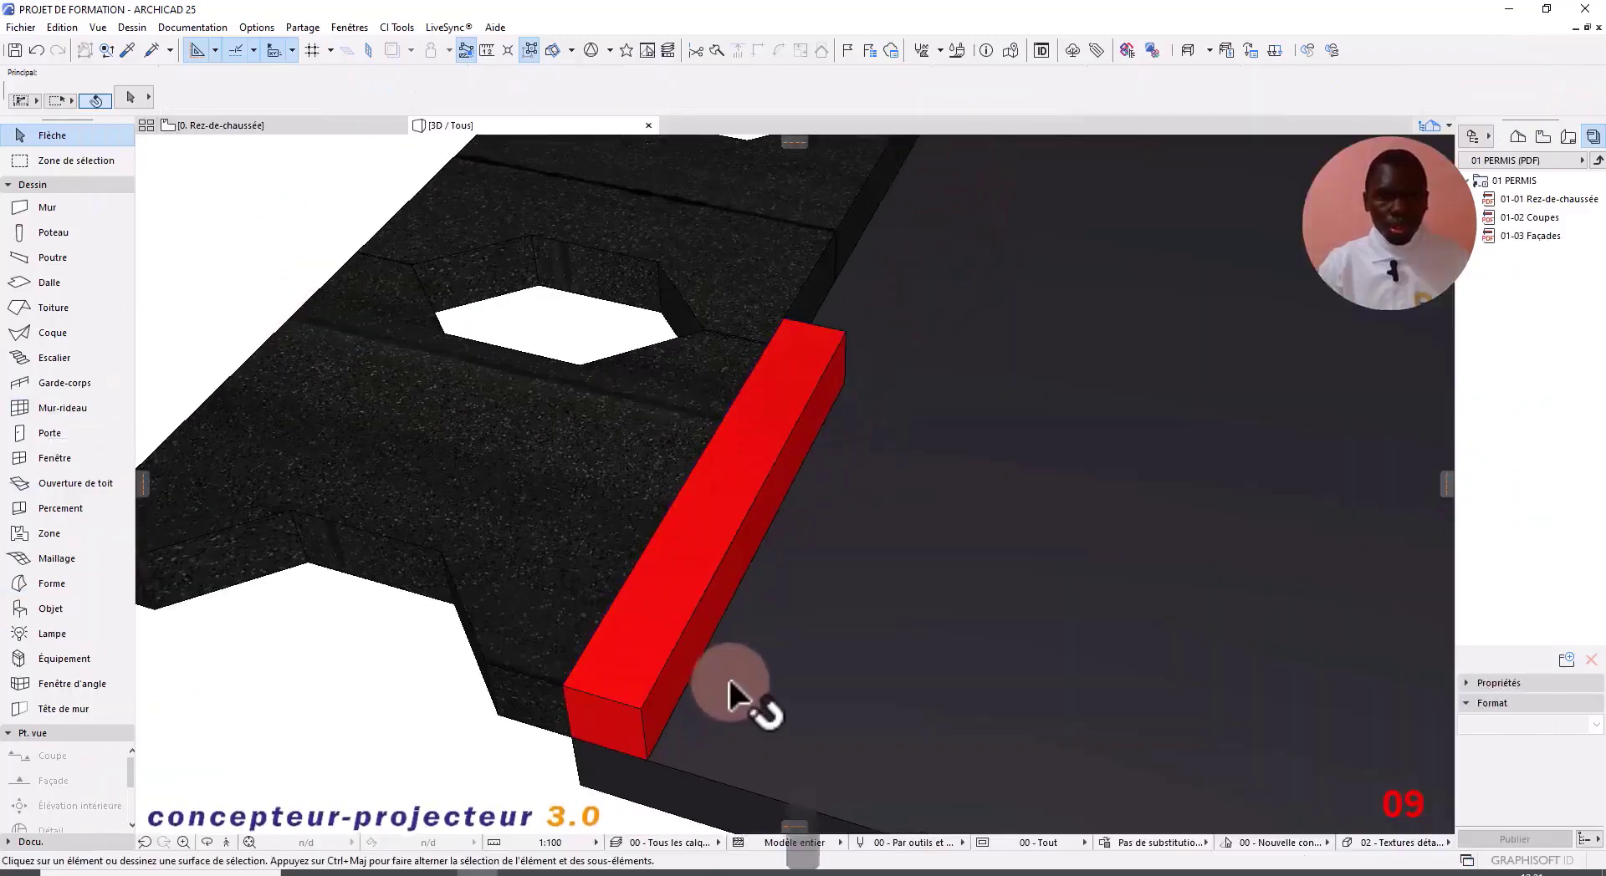
Step: Select the small red slab in 3D and convert it into a morph
middle_click_drag(730, 683, 882, 540, "shift")
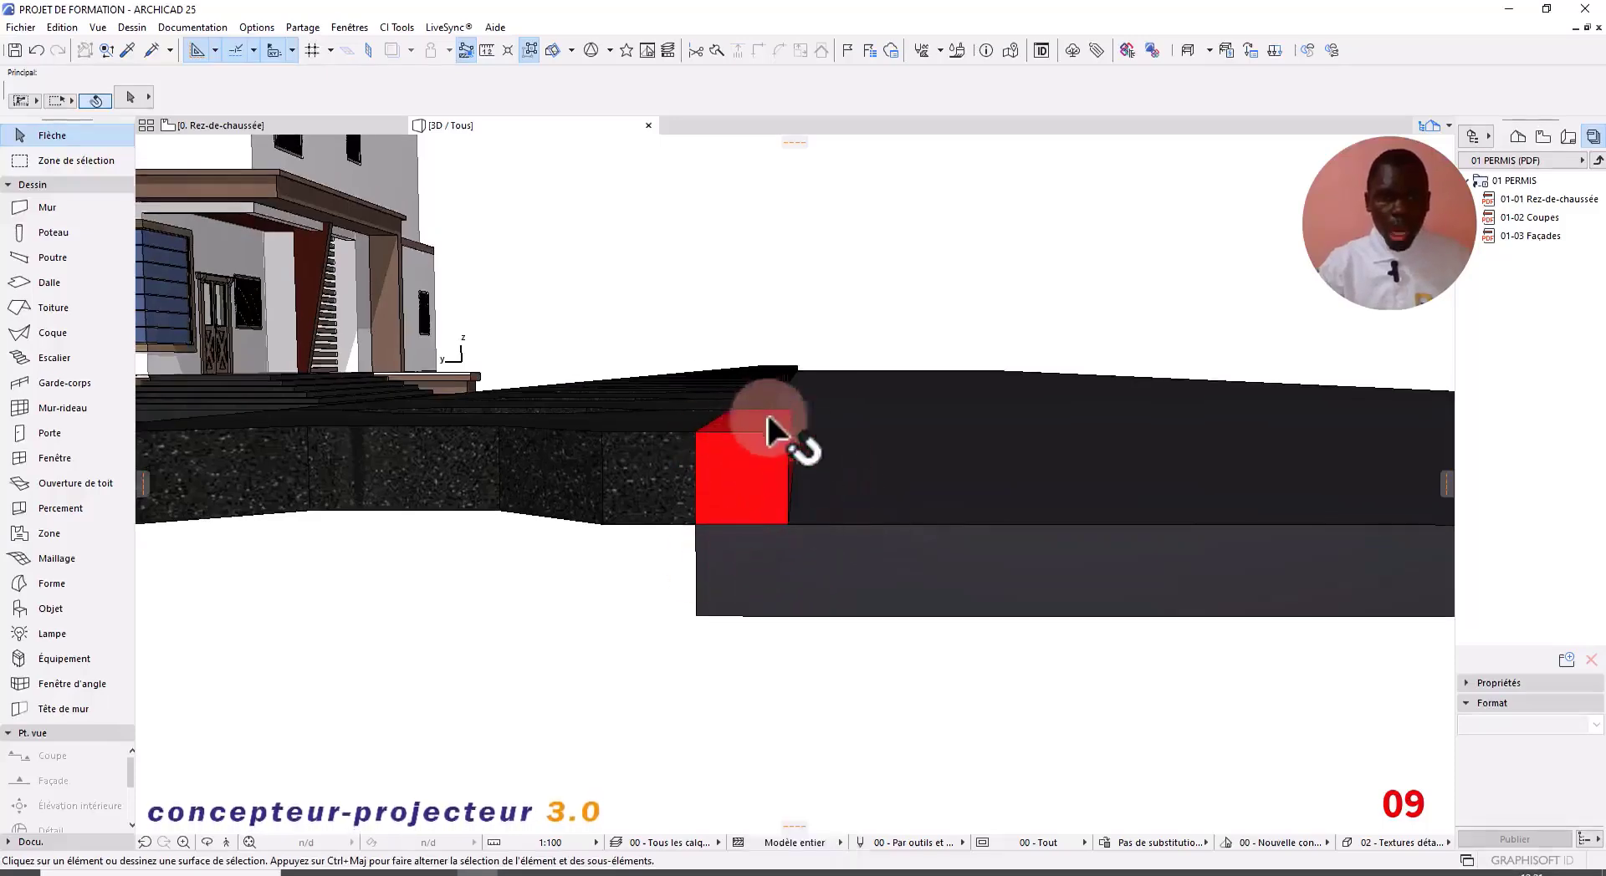
middle_click_drag(840, 429, 505, 522, "shift")
left_click(549, 519)
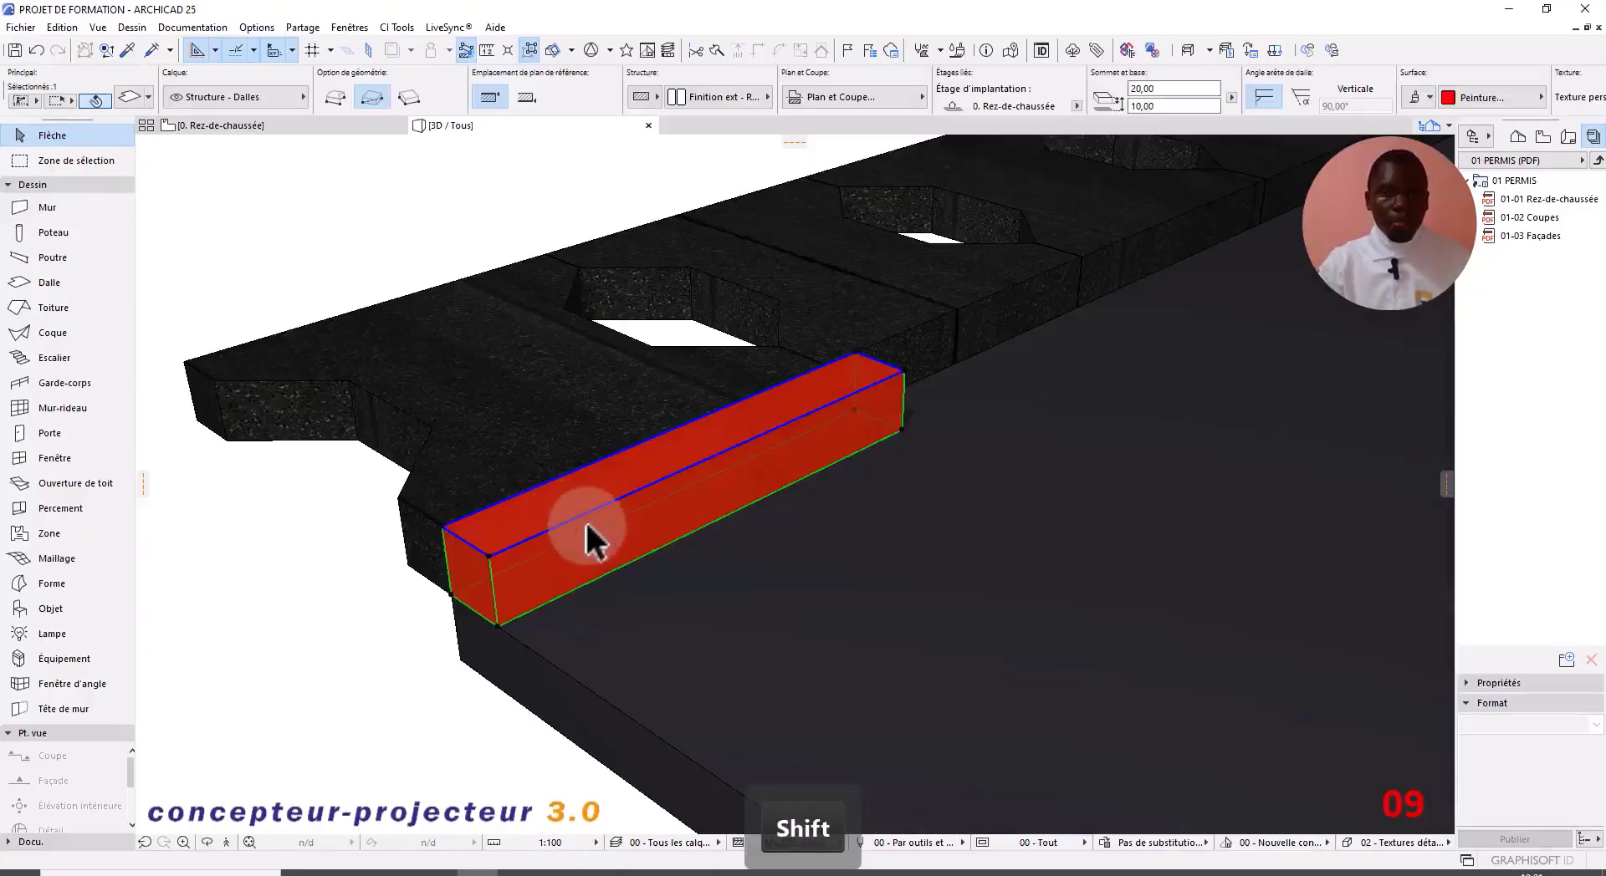
right_click(587, 529)
left_click(726, 264)
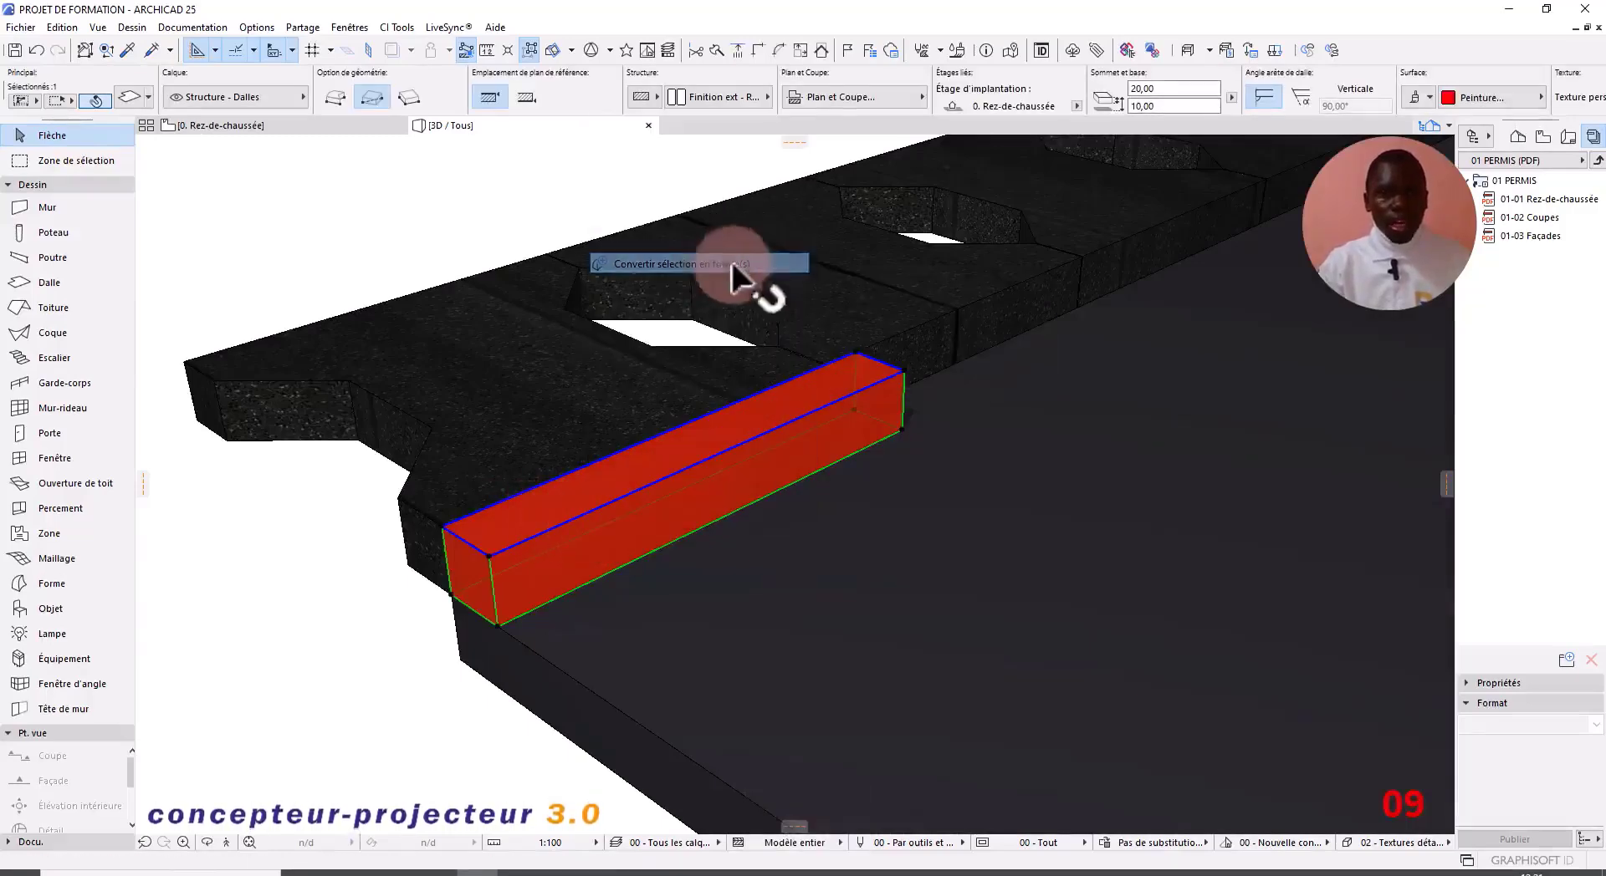
left_click(895, 334)
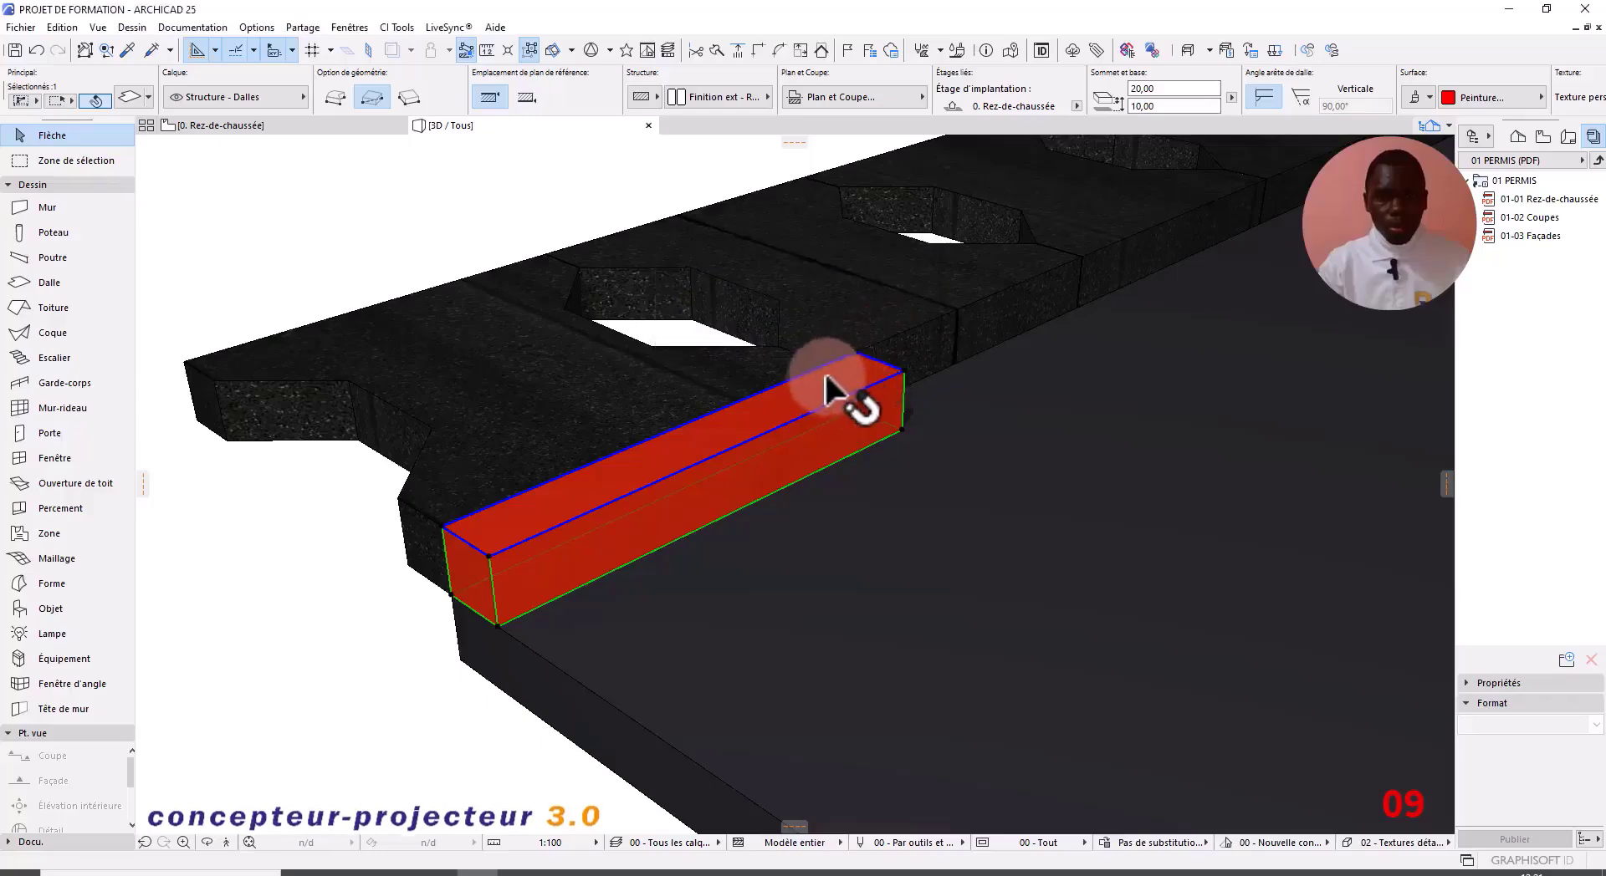
Step: Round the red morph's upper outer edge with a fillet of 10 cm radius
left_click(727, 443)
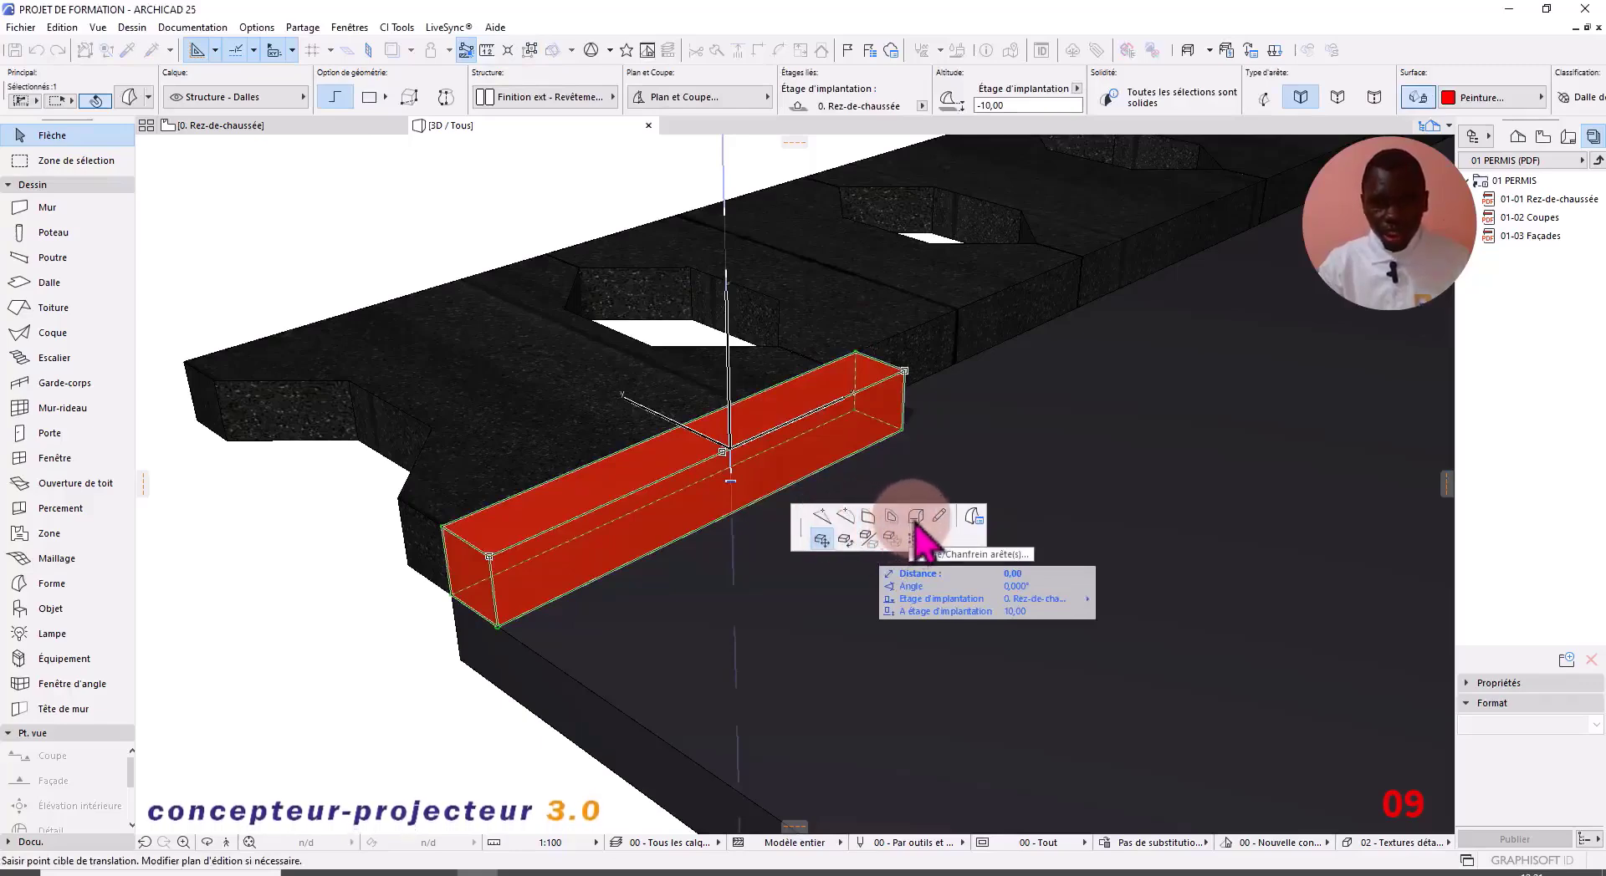
left_click(915, 520)
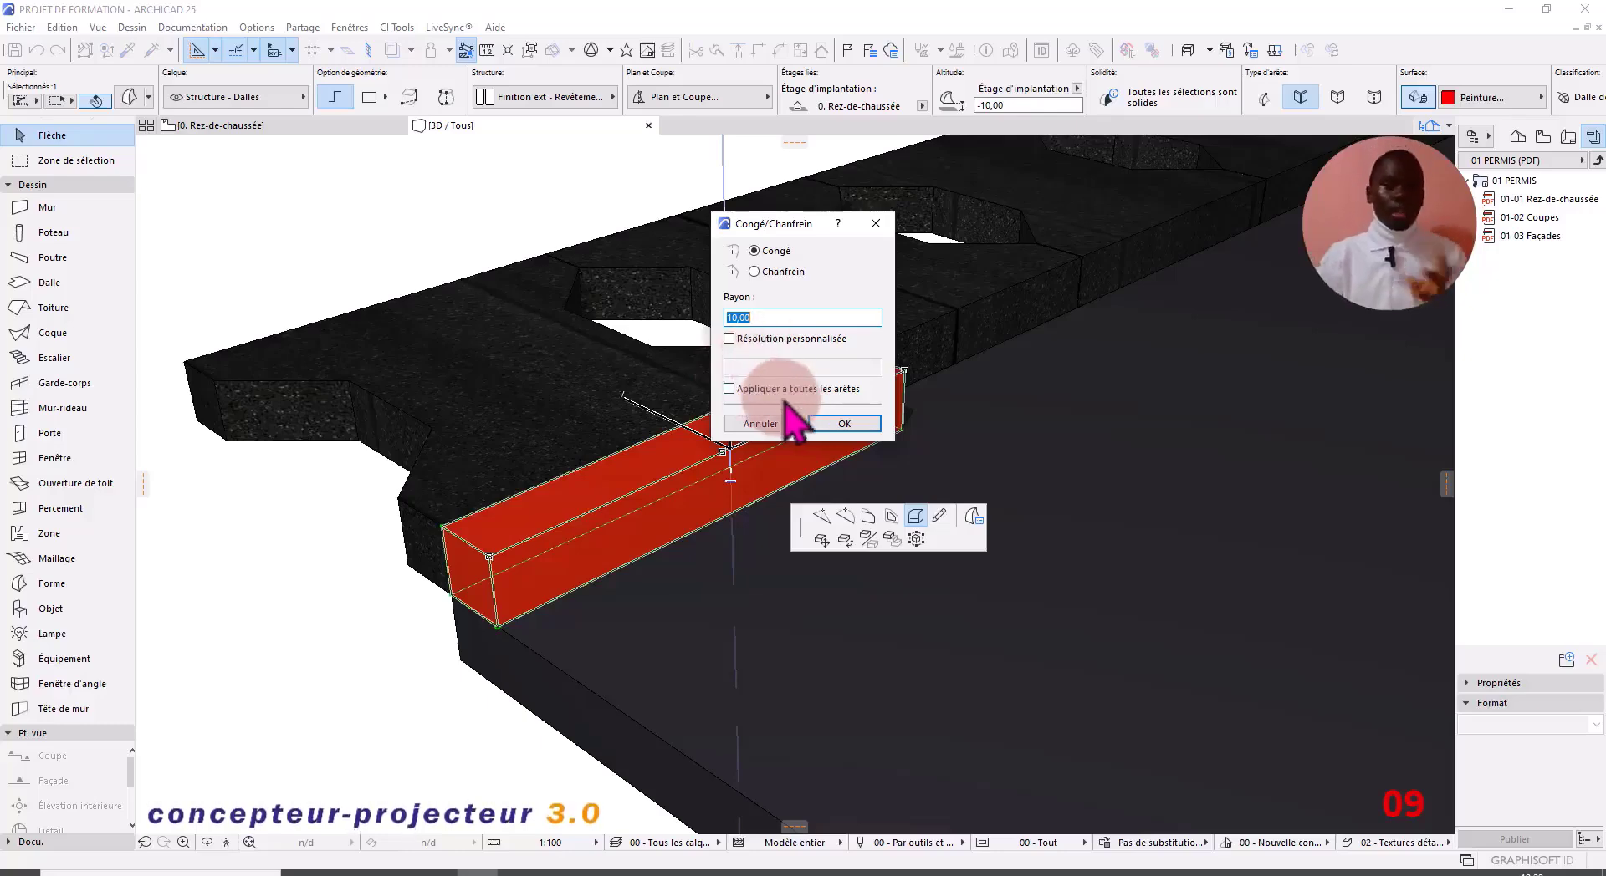
left_click(843, 424)
left_click(265, 602)
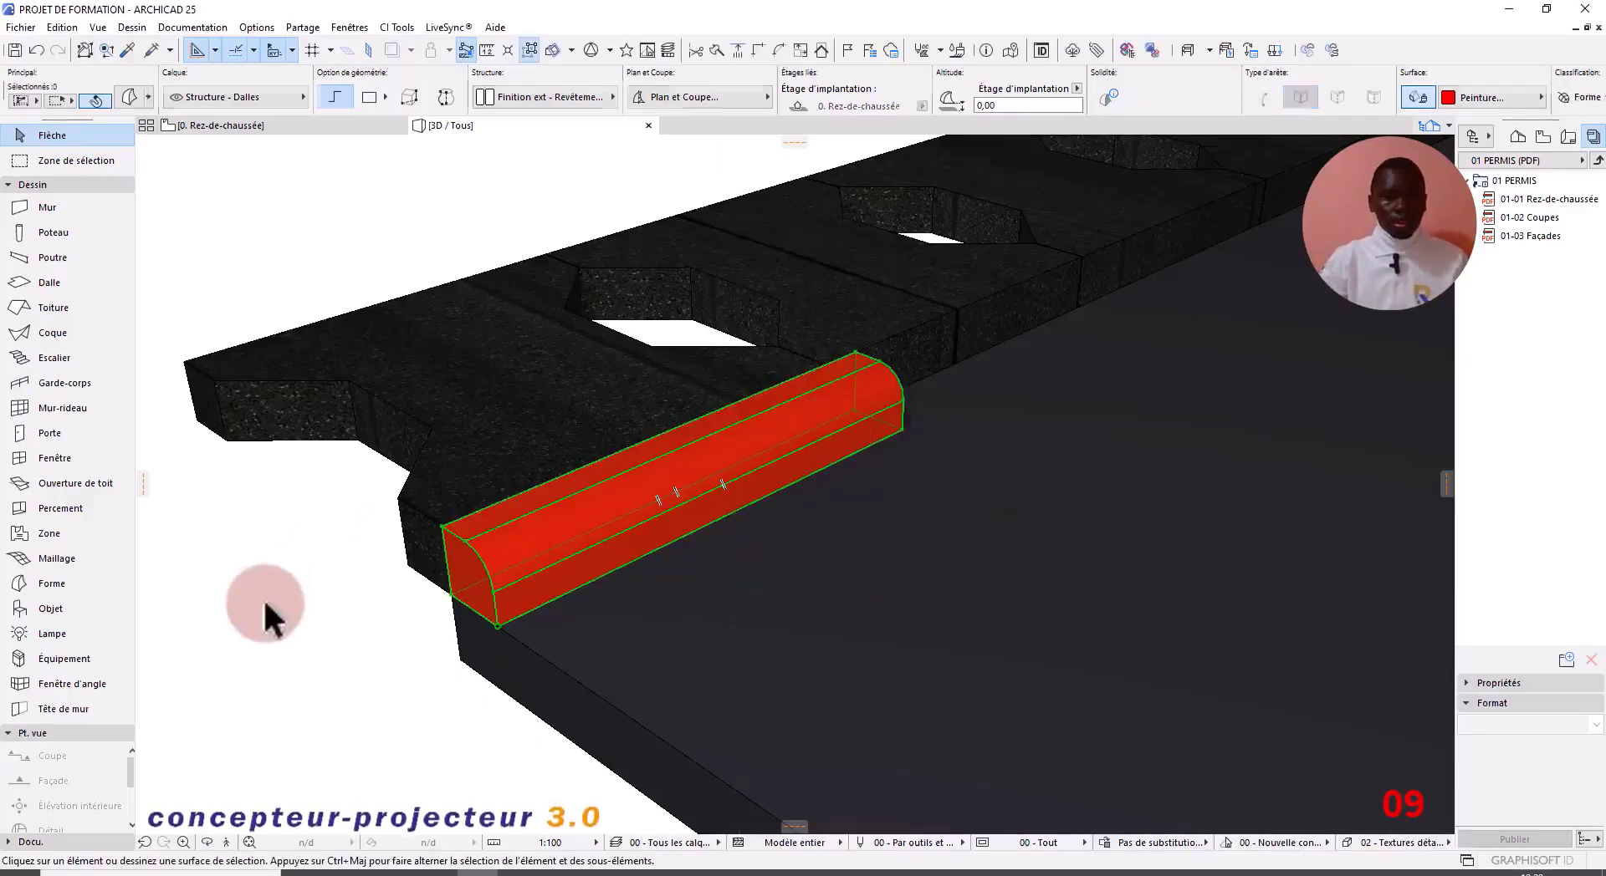
Step: Copy the rounded red morph 150 cm along the notched slab row, placing the copy end to end with the original
middle_click_drag(599, 566, 359, 519, "shift")
left_click(436, 475)
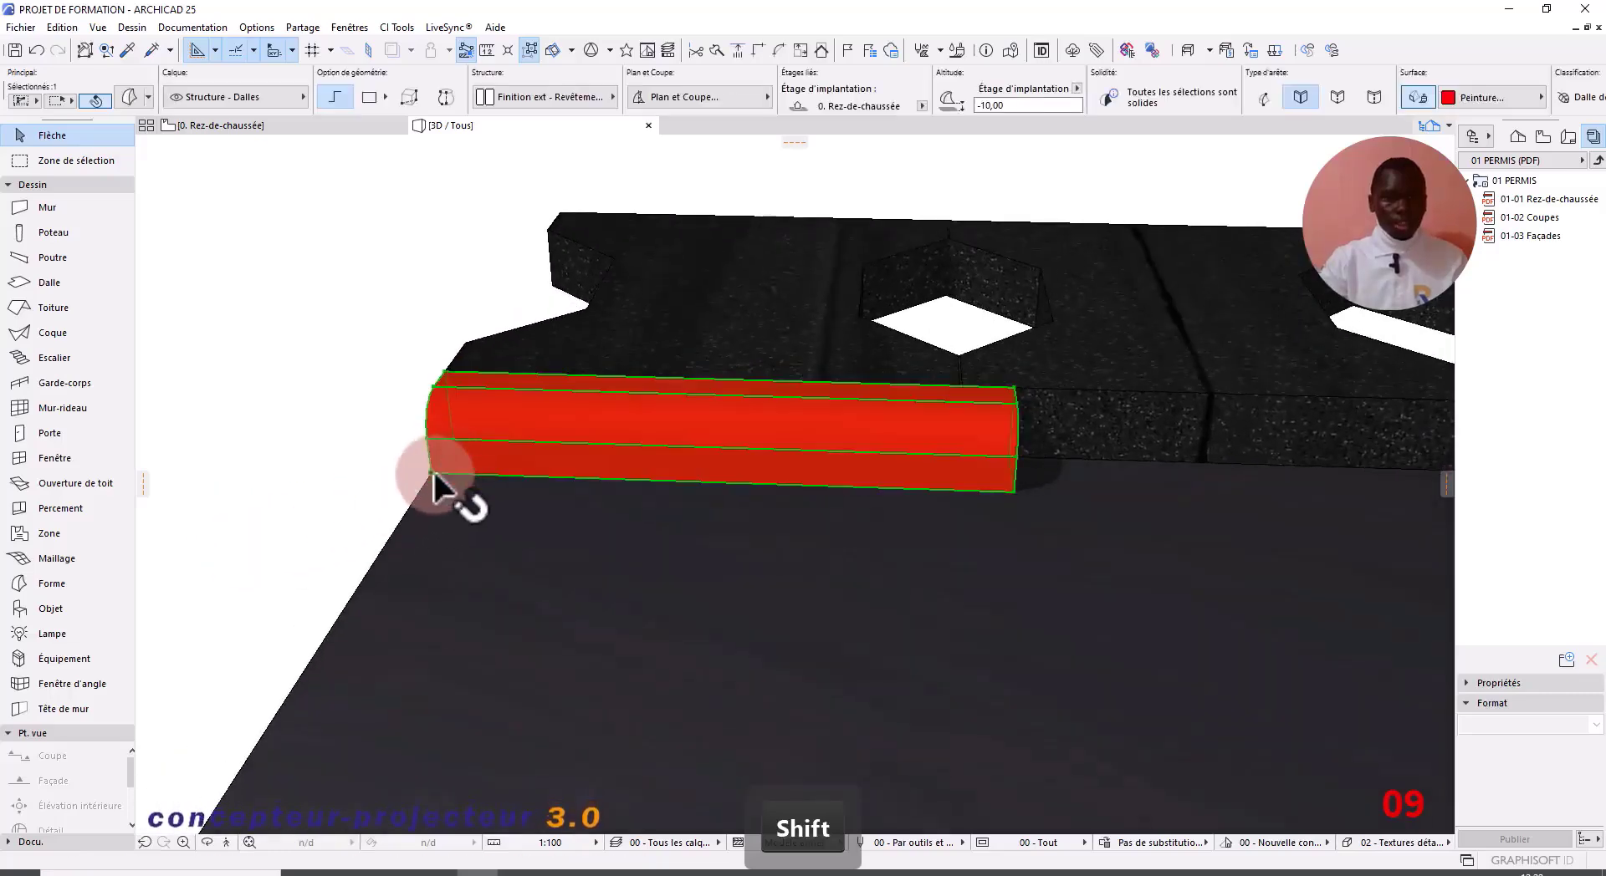
left_click(431, 475)
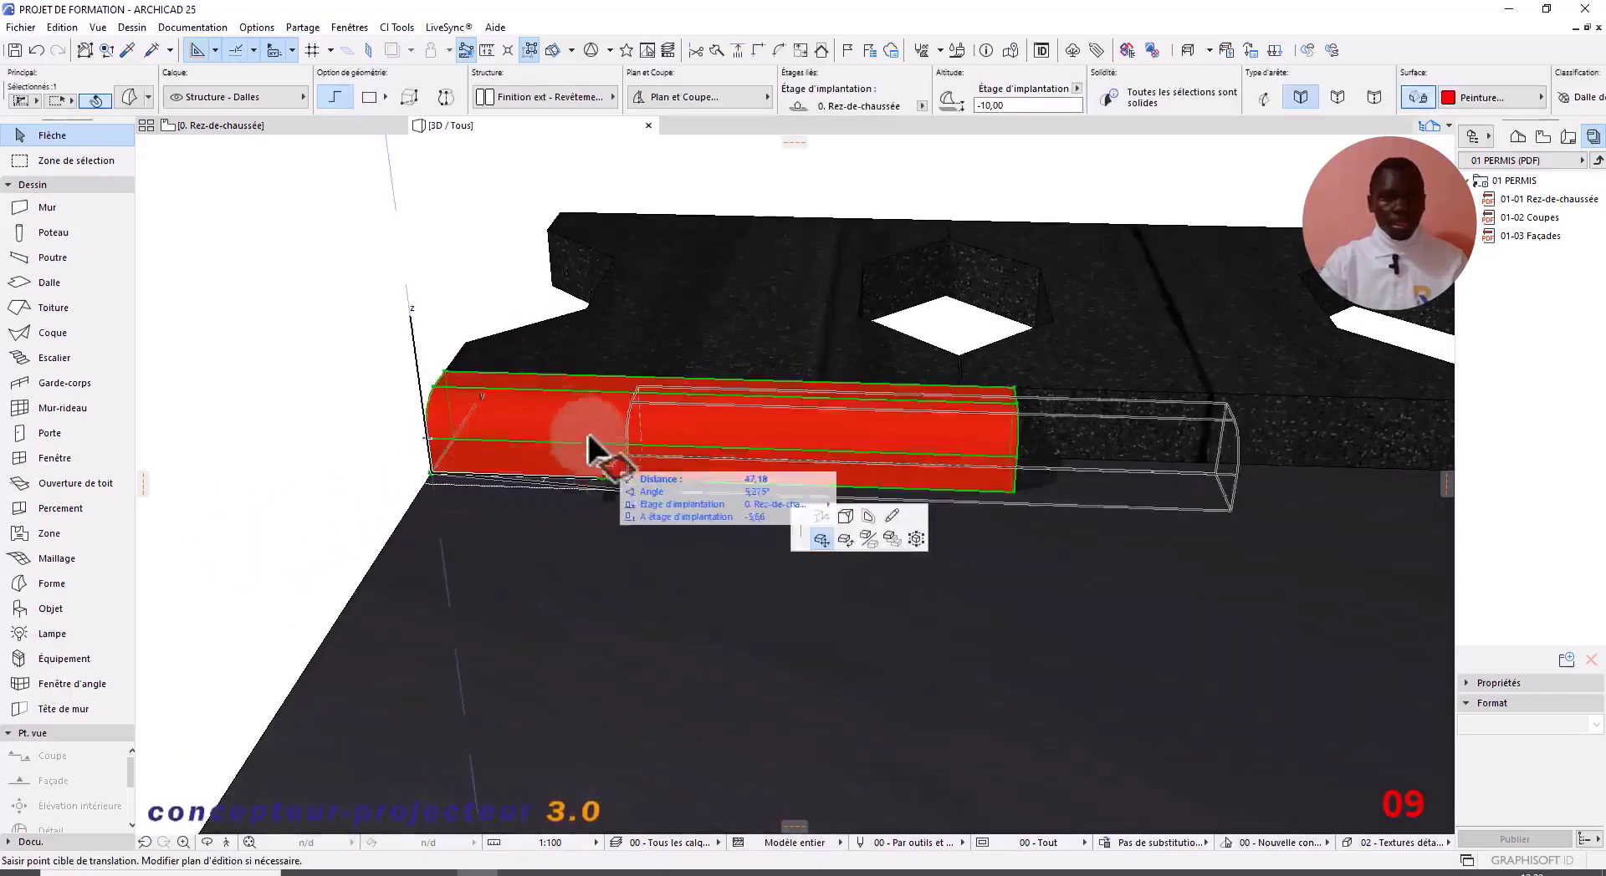
middle_click_drag(861, 503, 276, 555)
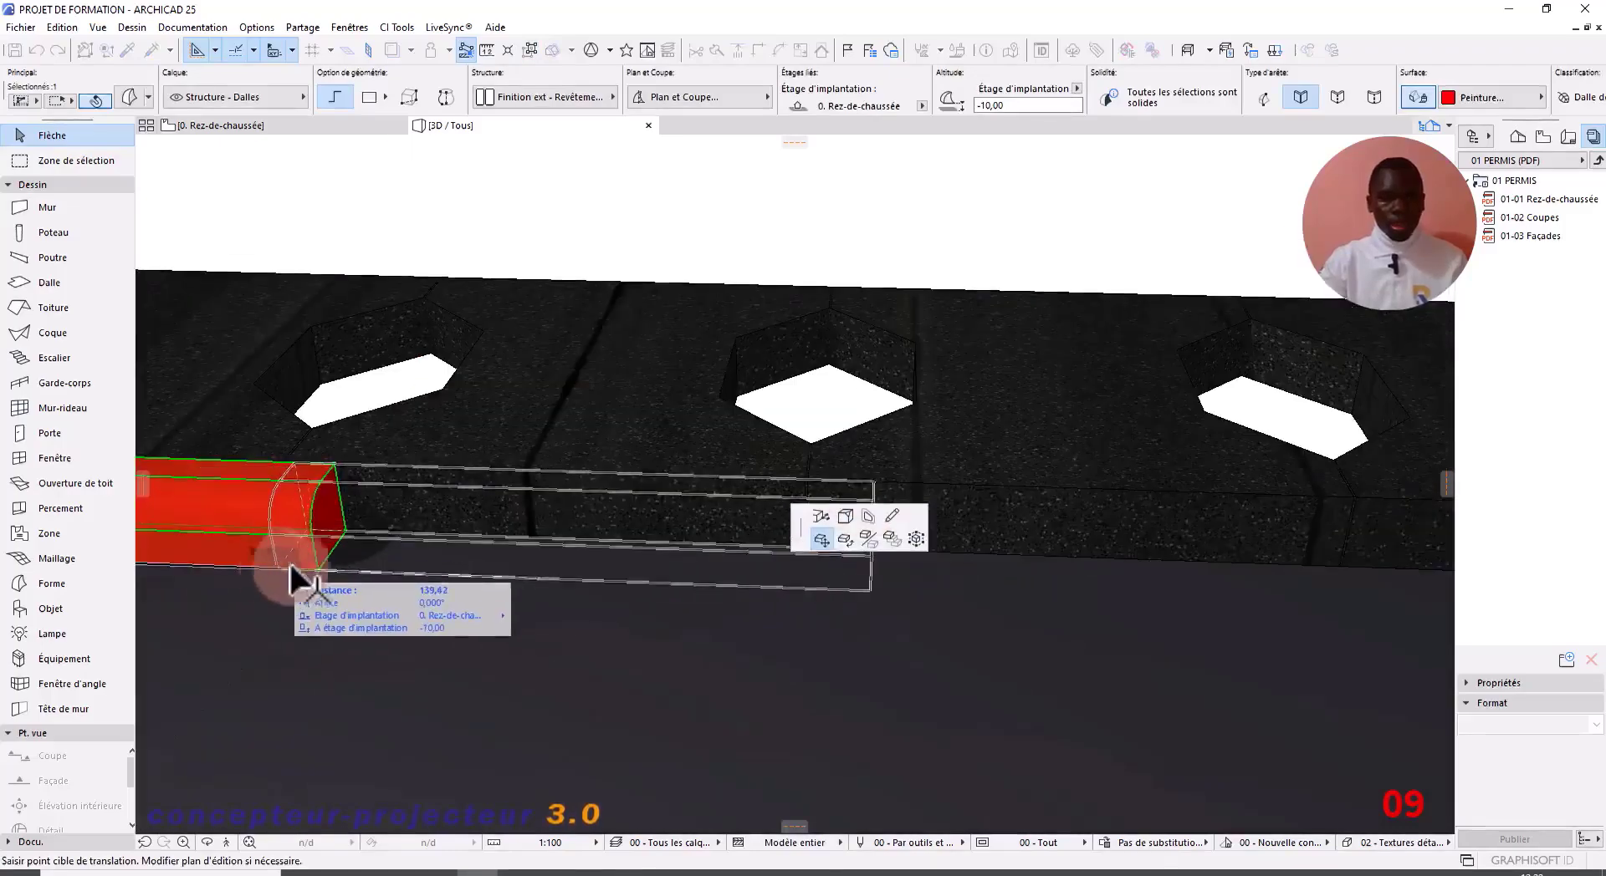
key("ctrl")
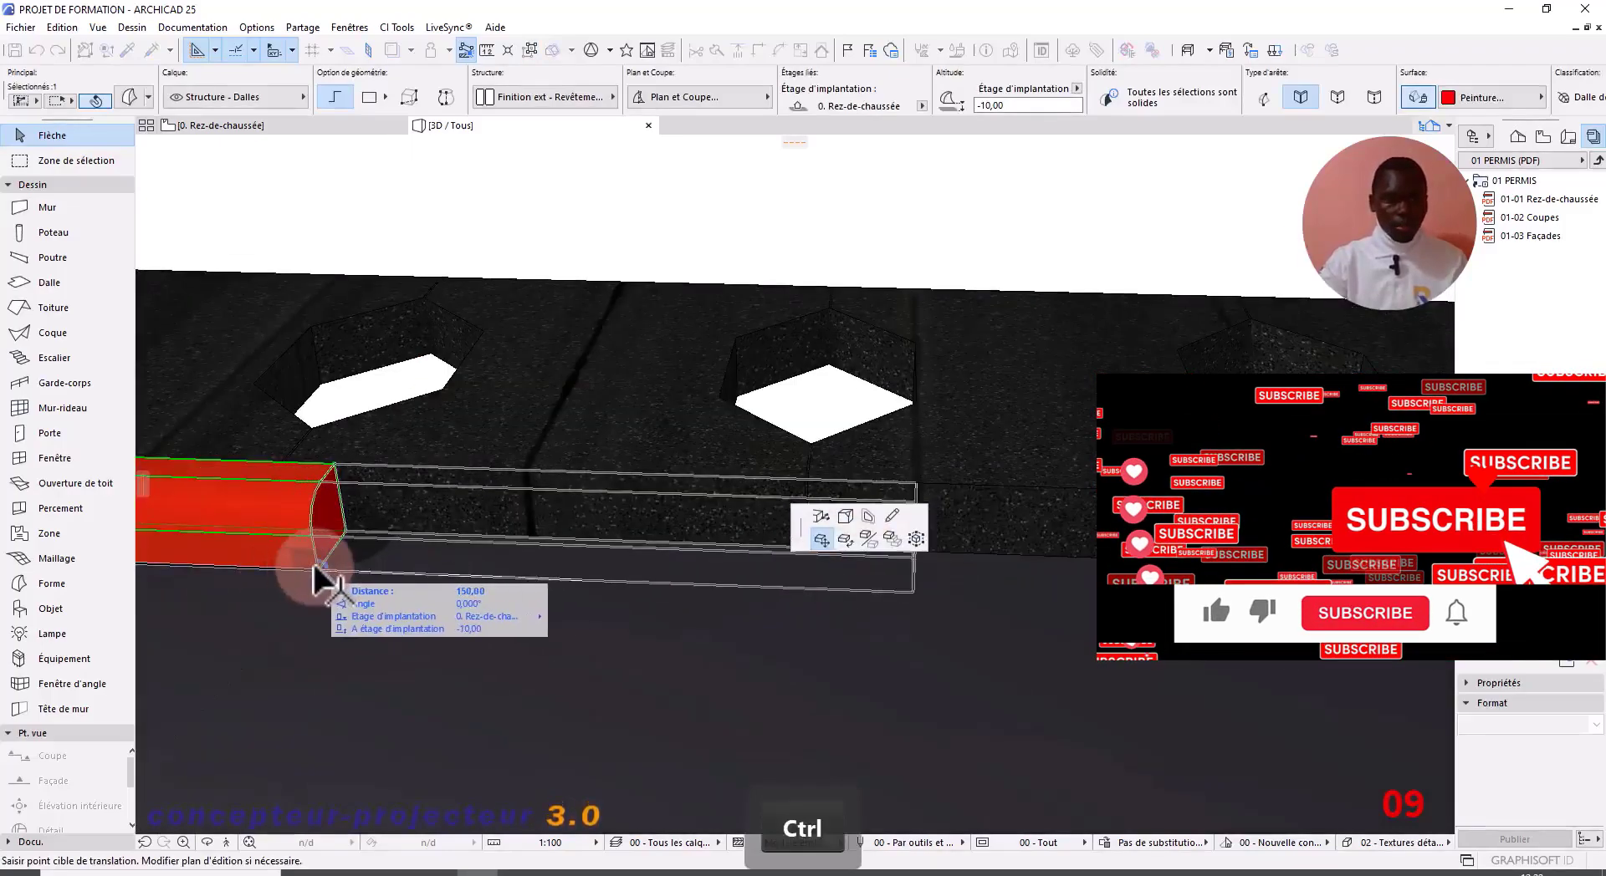
left_click(332, 573)
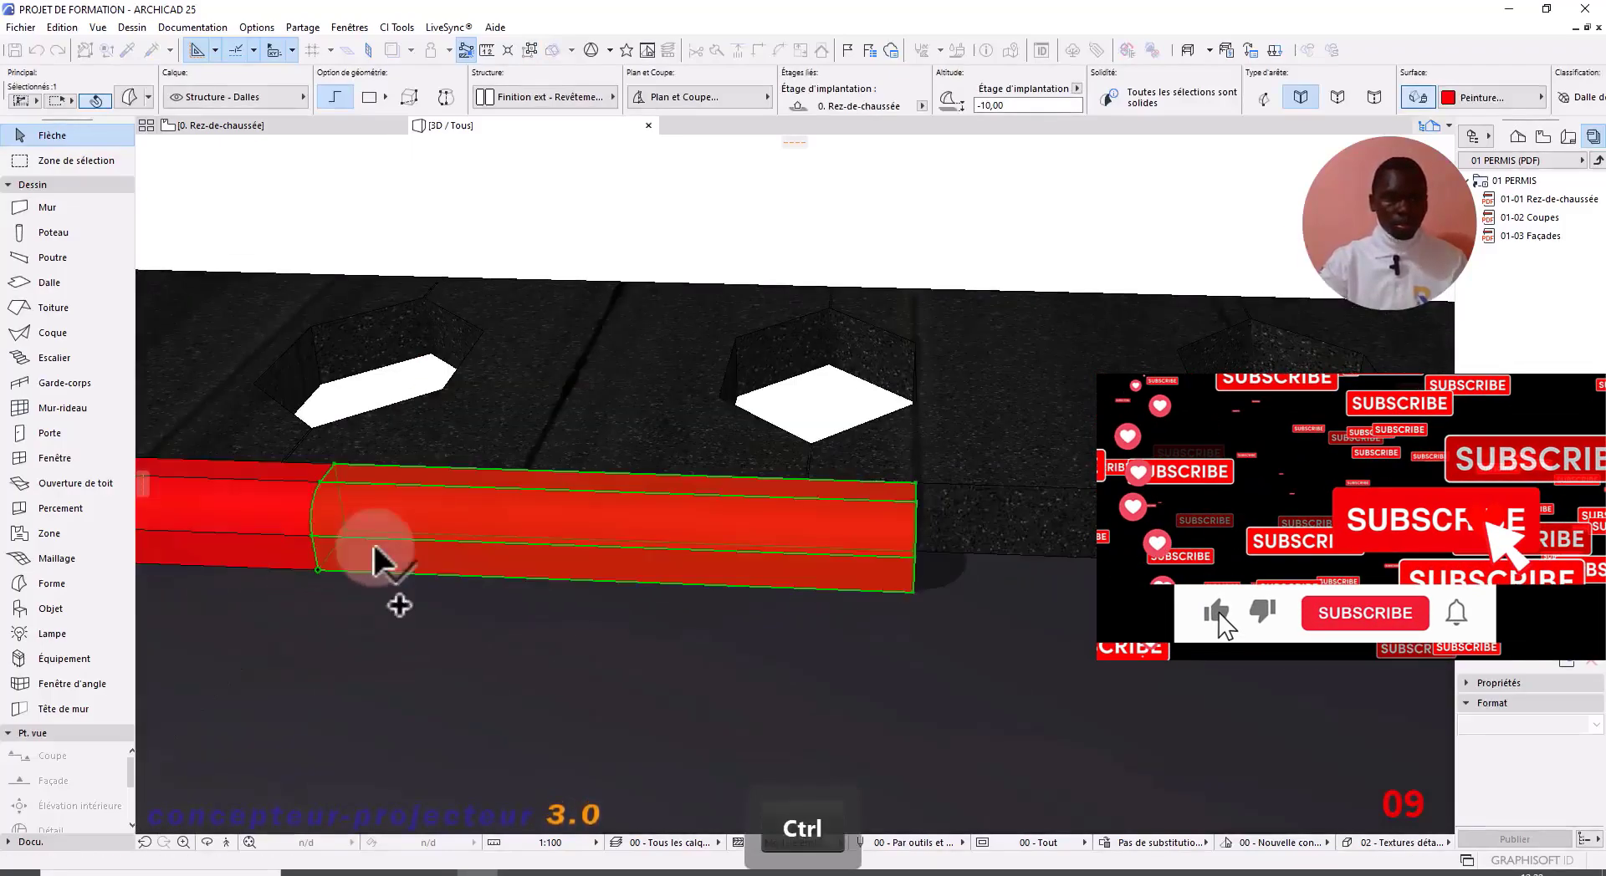
Step: Apply the Peinture - Blanc brillant surface to the copied morph and deselect it
left_click(1492, 98)
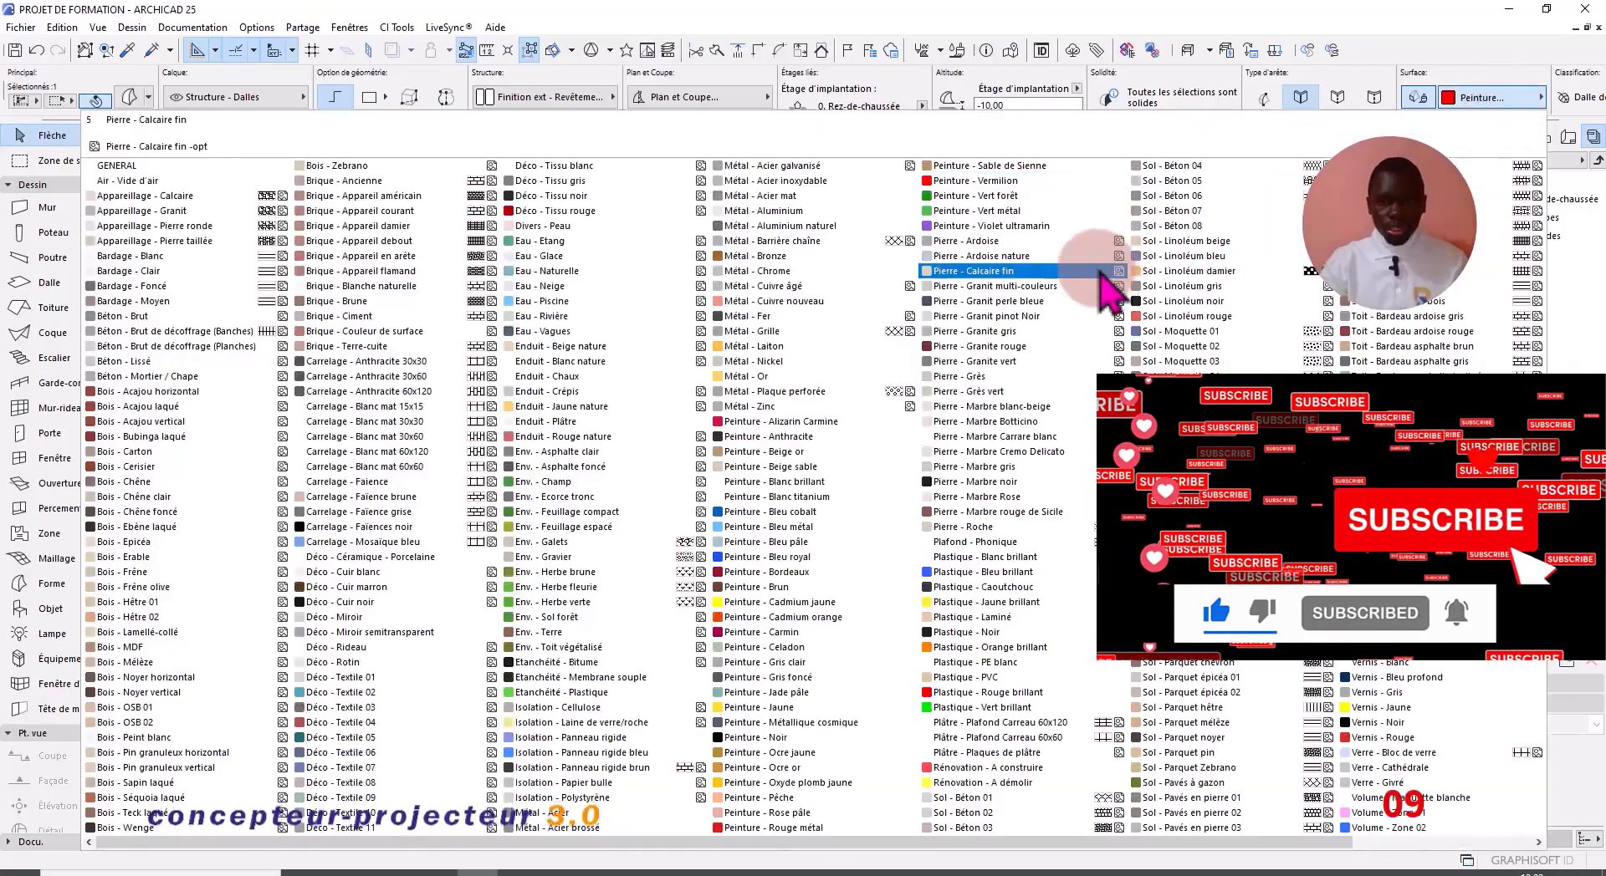
scroll(1099, 274, "right", 2)
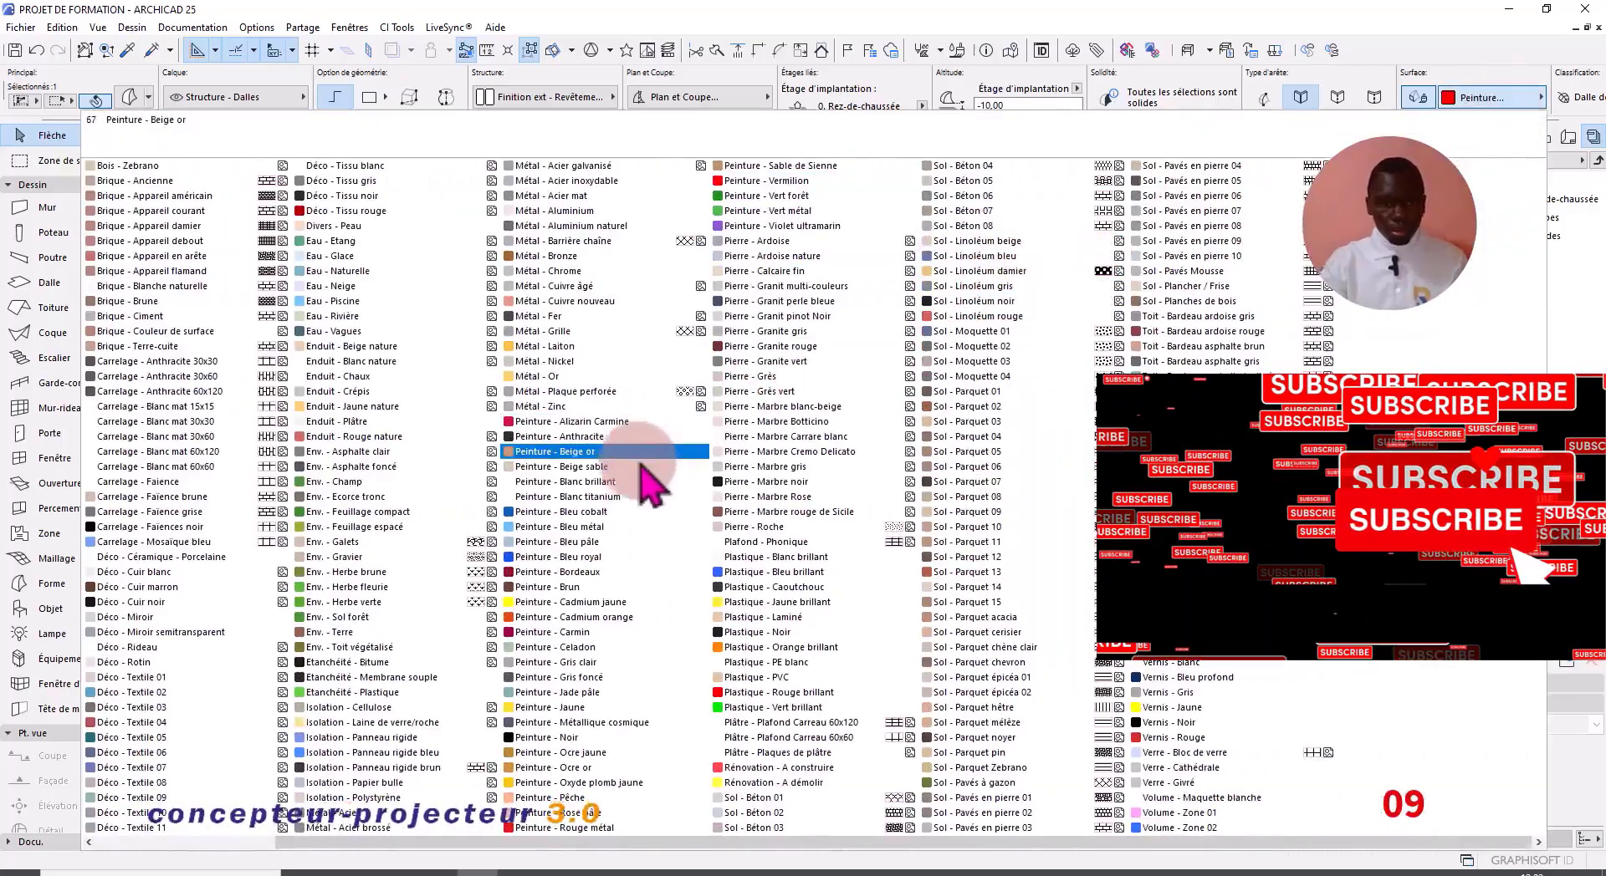
left_click(632, 485)
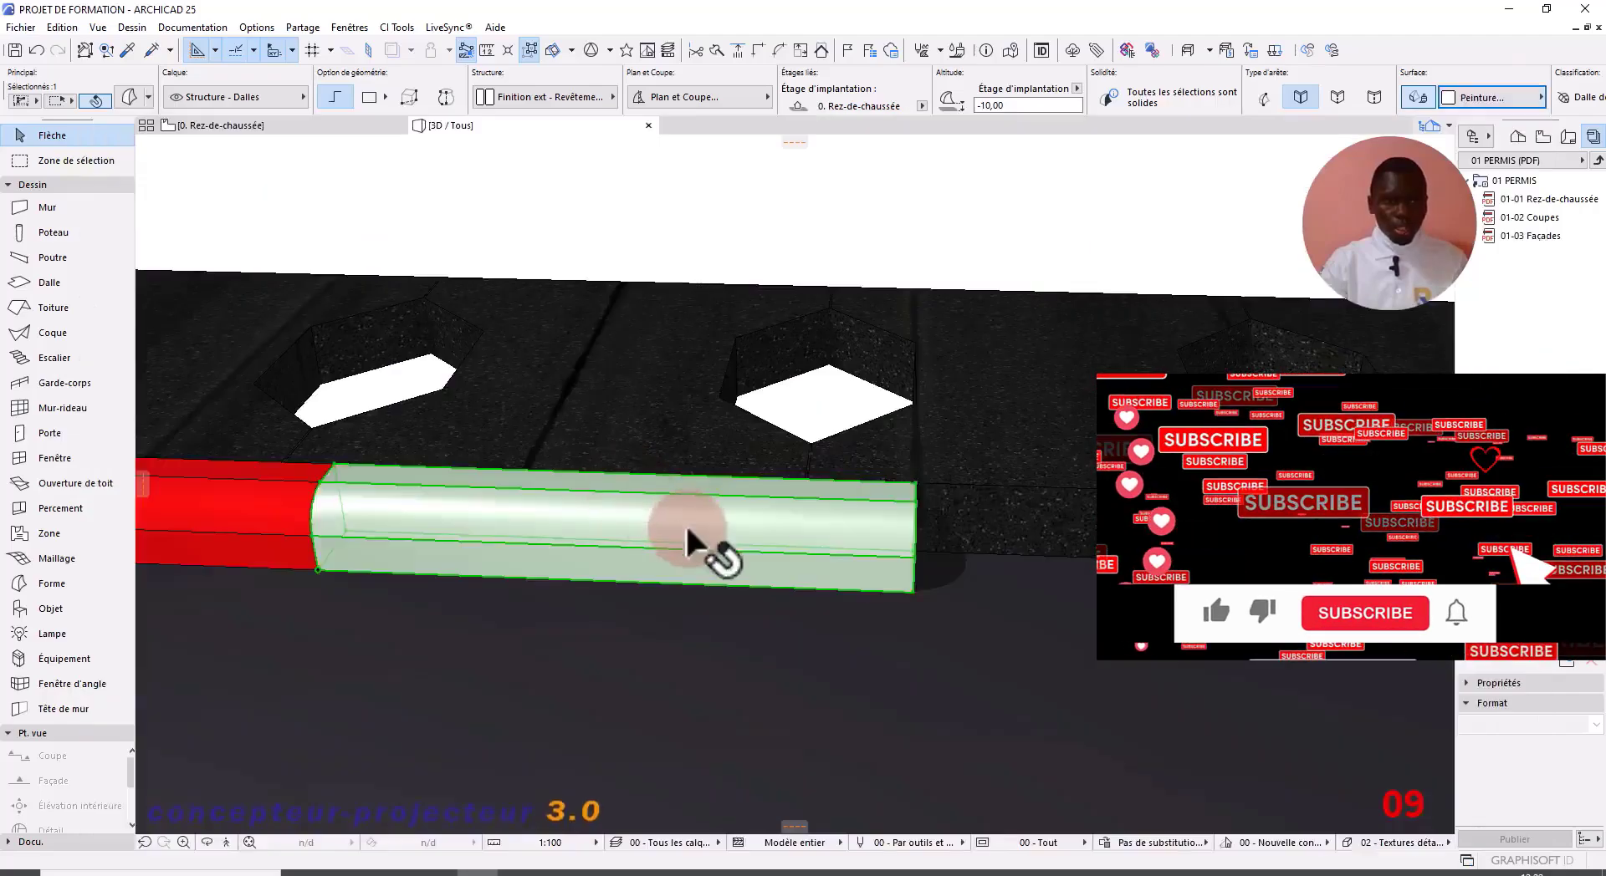
scroll(966, 389, "down", 2)
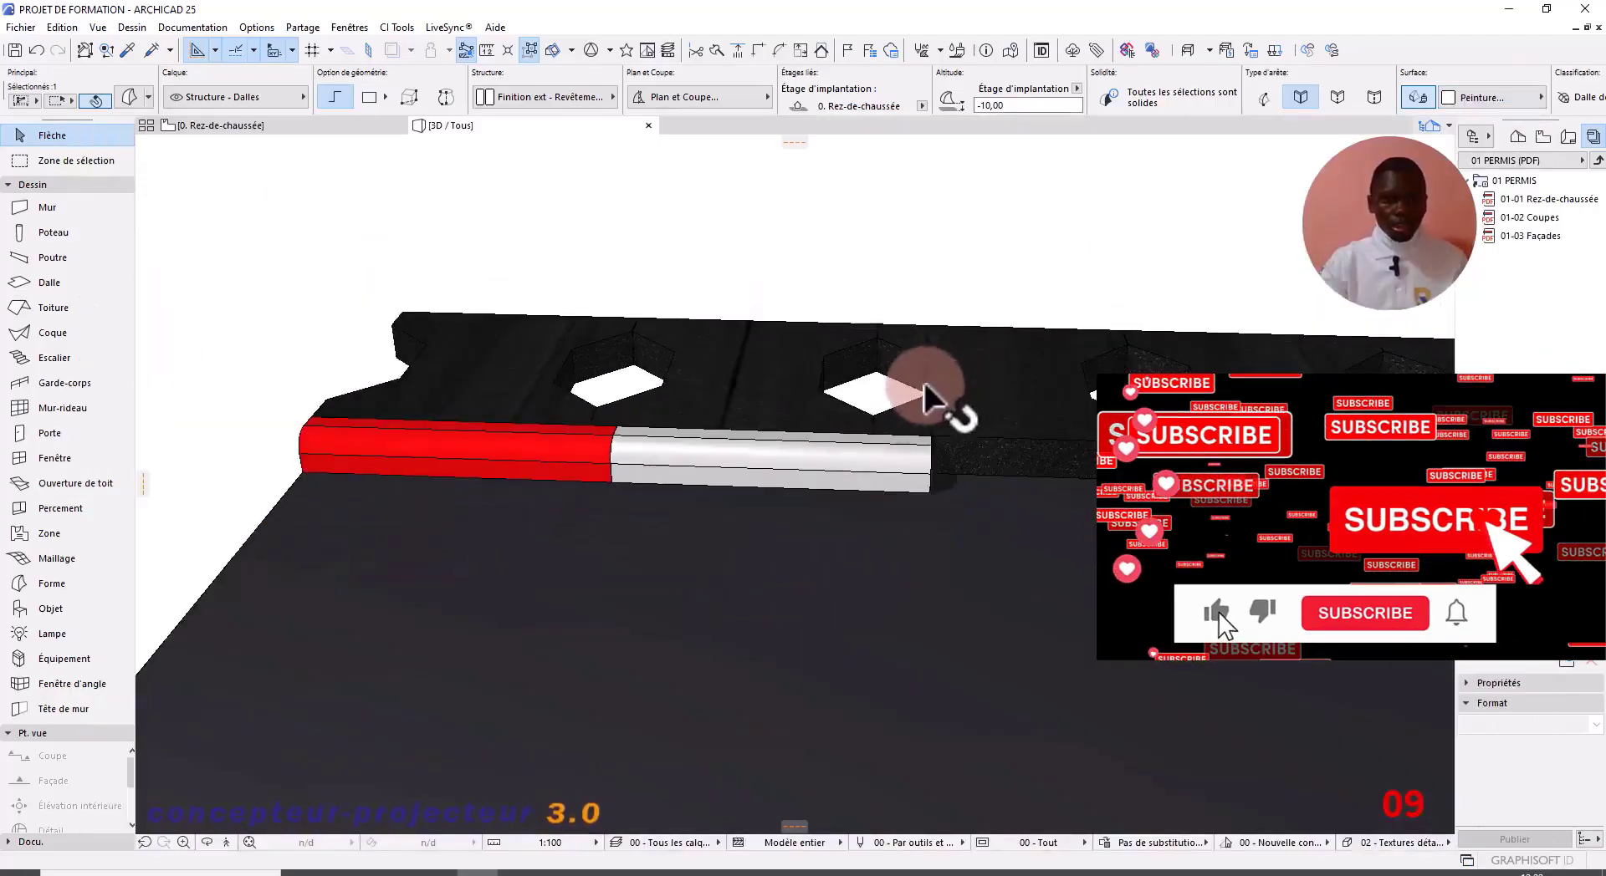
left_click(742, 293)
middle_click_drag(847, 422, 781, 616, "shift")
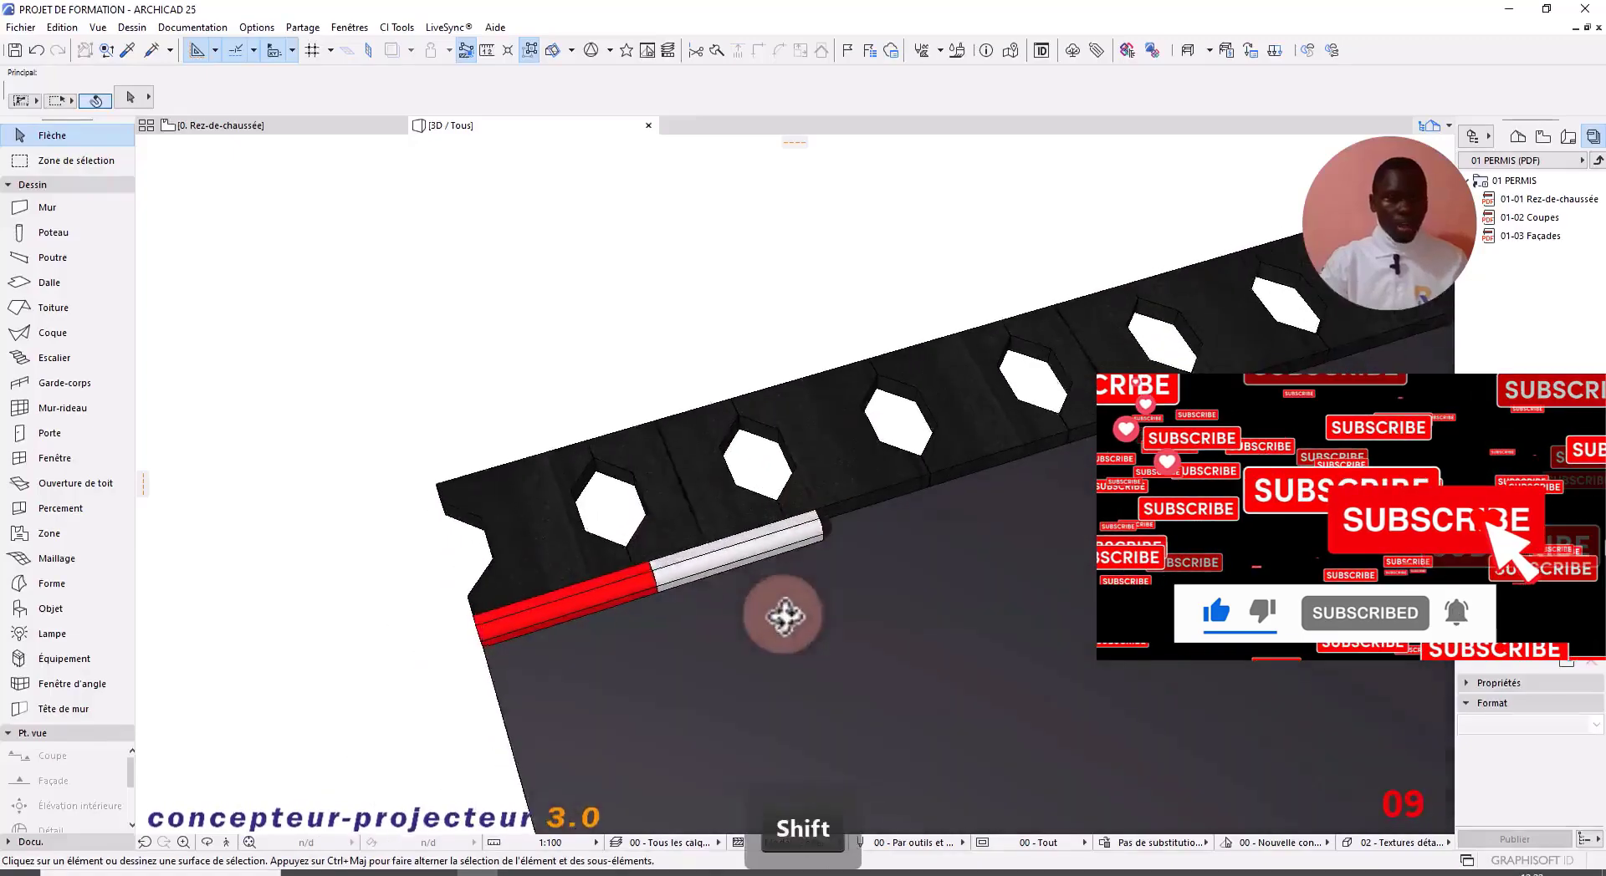
Step: Select the red and white morphs in plan and set up a translation duplication using Propagation with 300 cm spacing
left_click(271, 132)
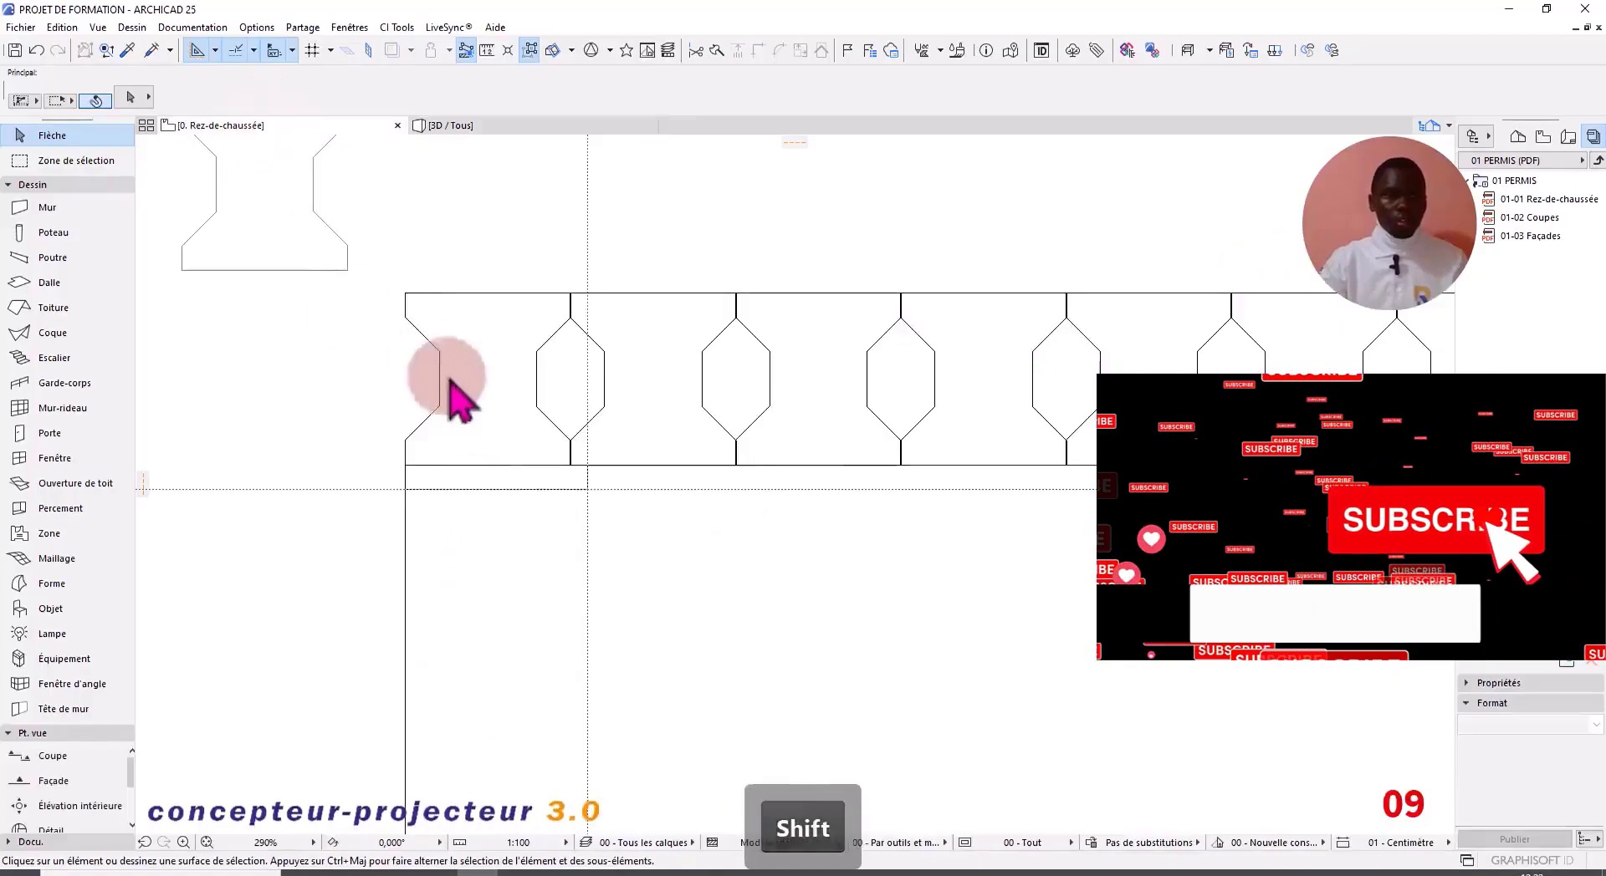
left_click(497, 483, "shift")
left_click(660, 481, "shift")
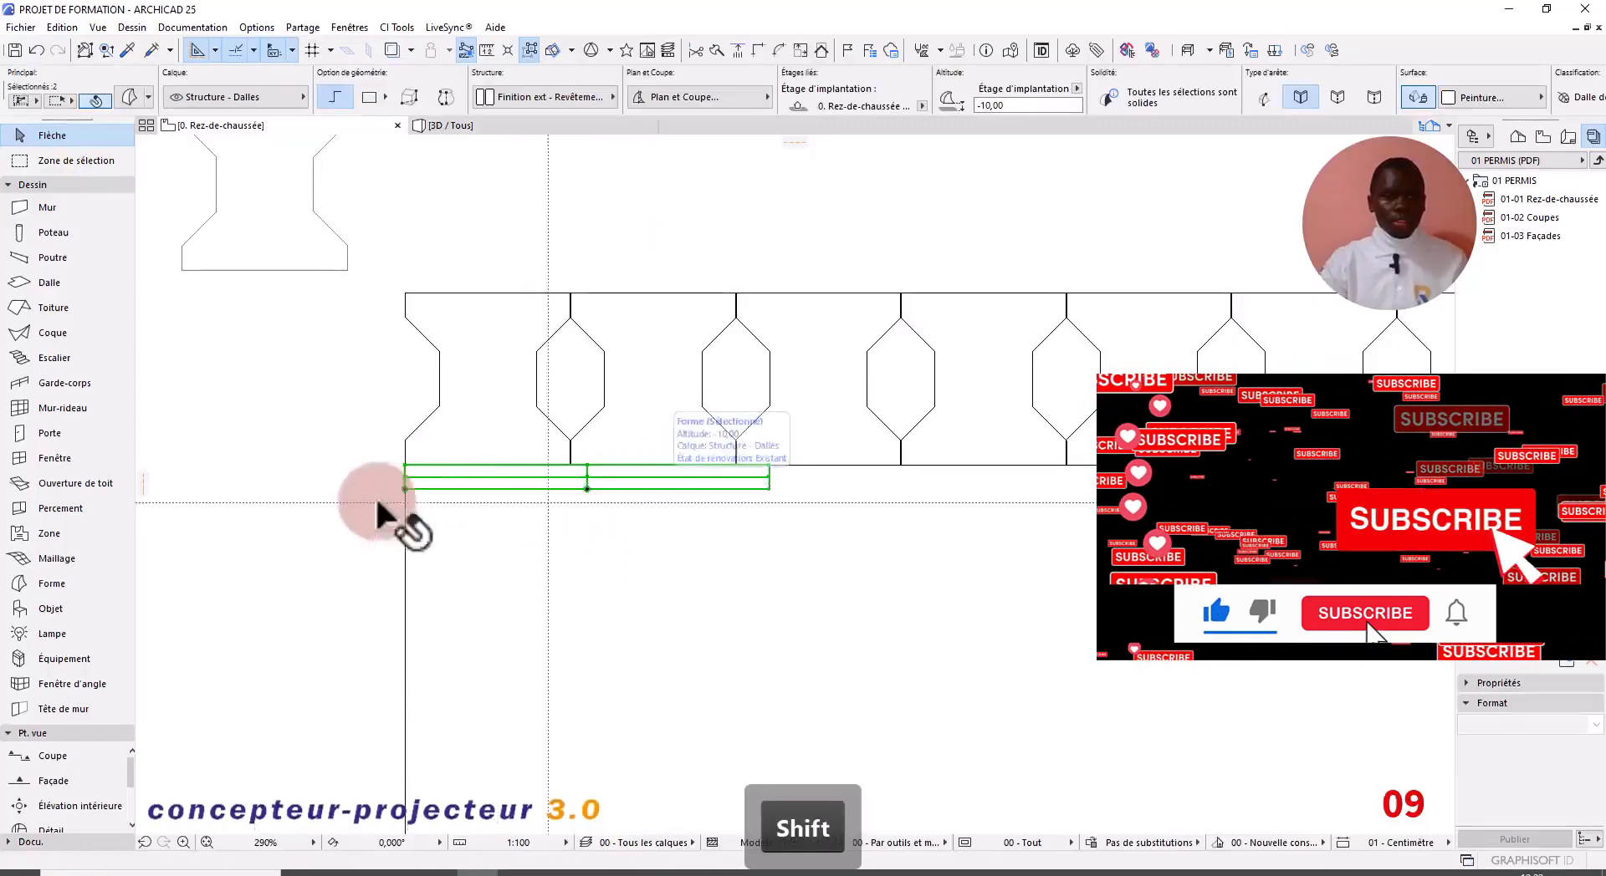
left_click(405, 485)
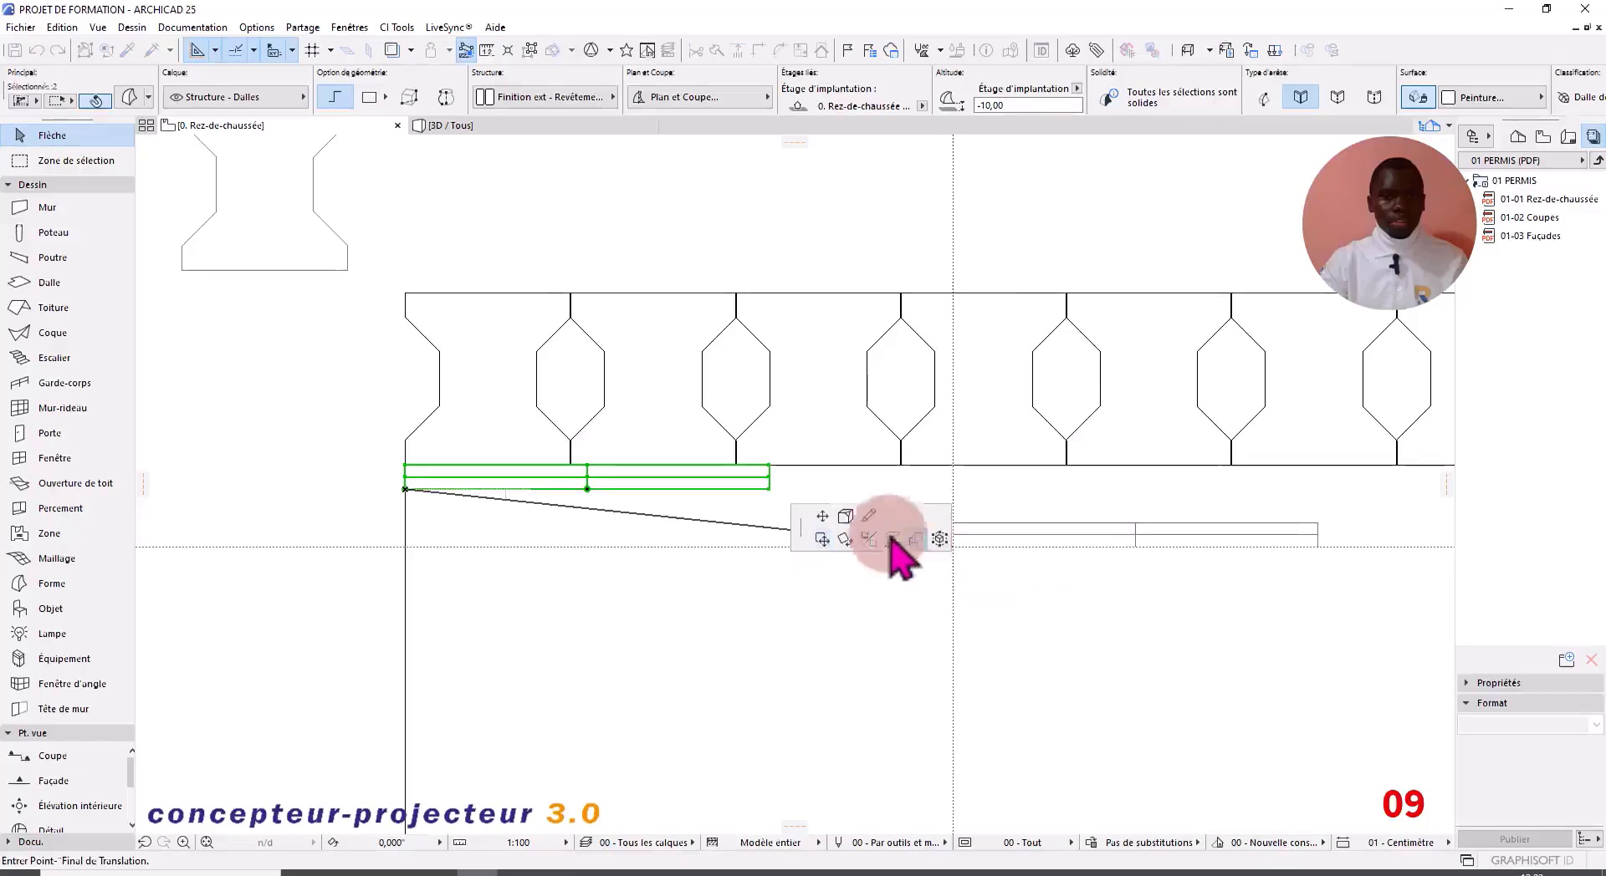
left_click(915, 539)
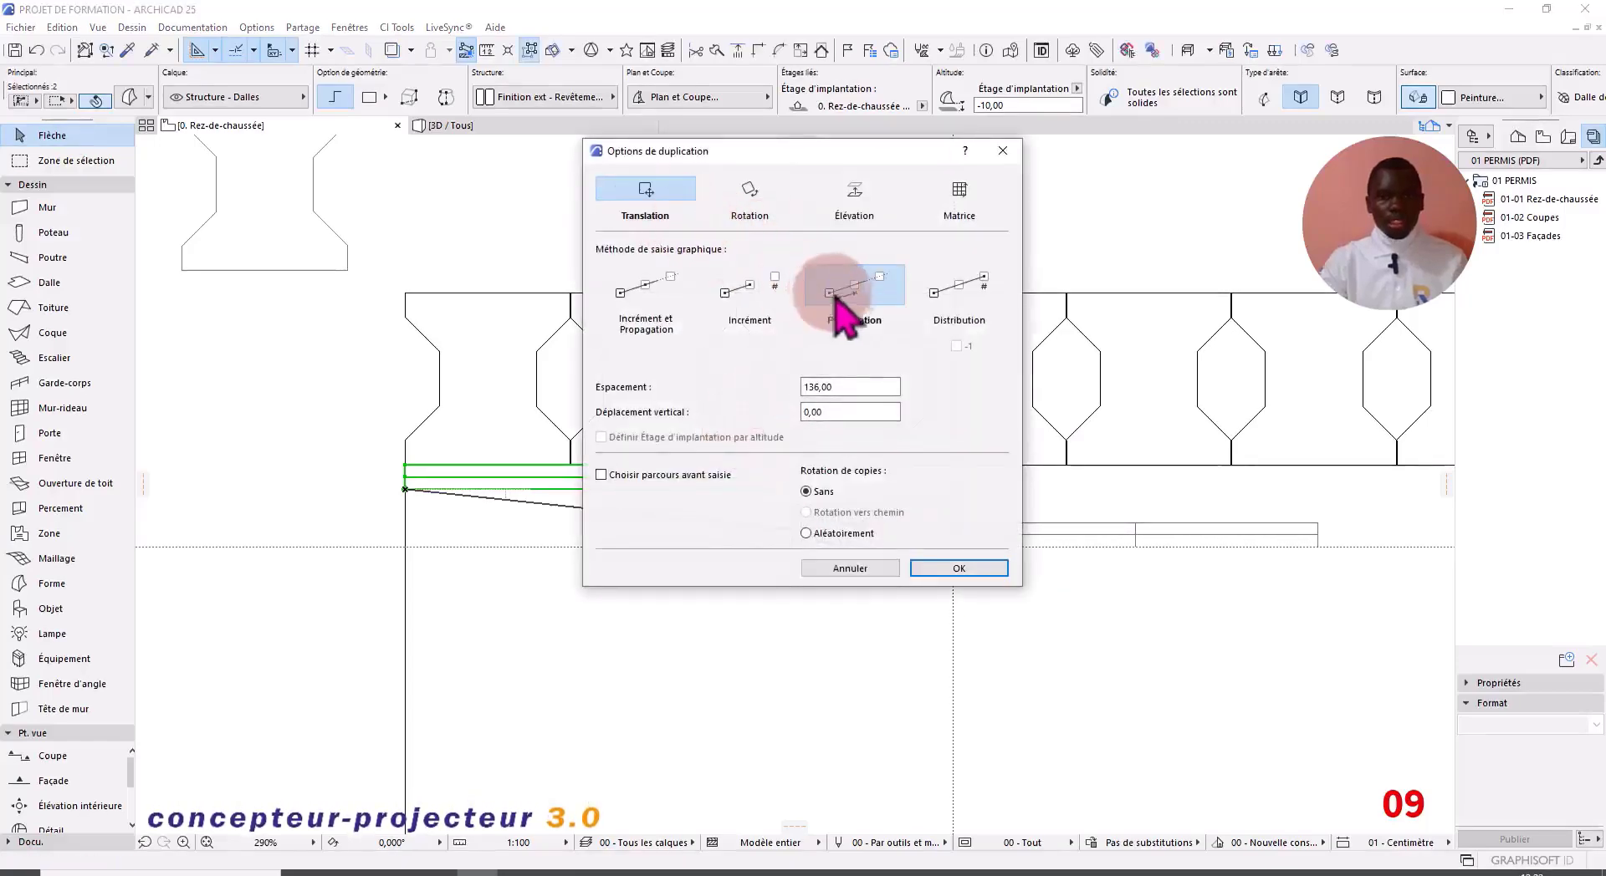
double_click(849, 387)
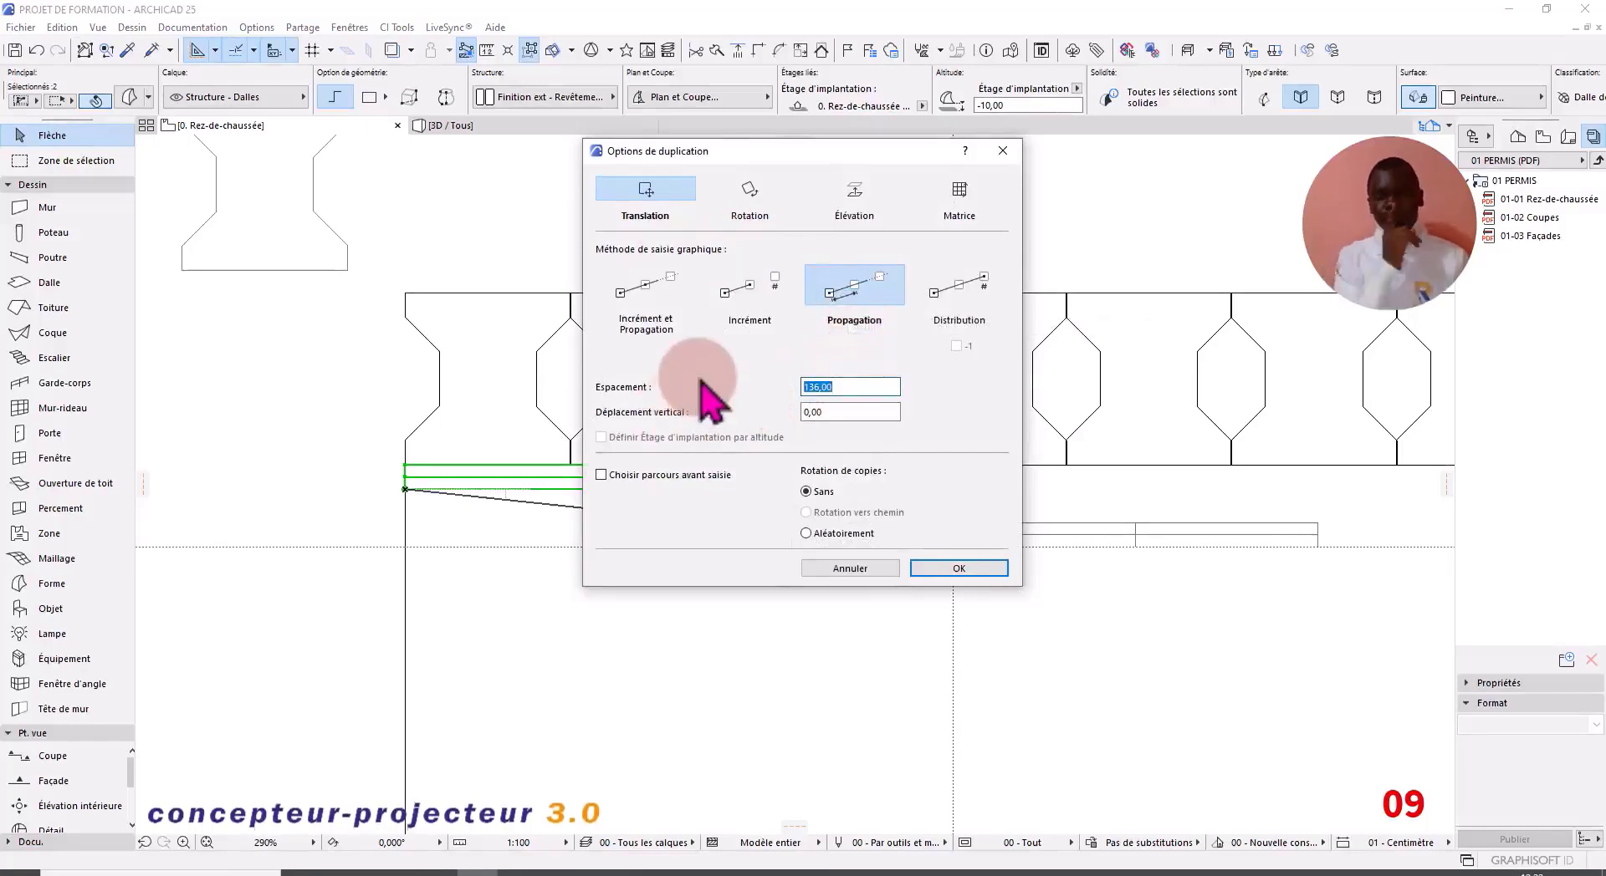
type("30")
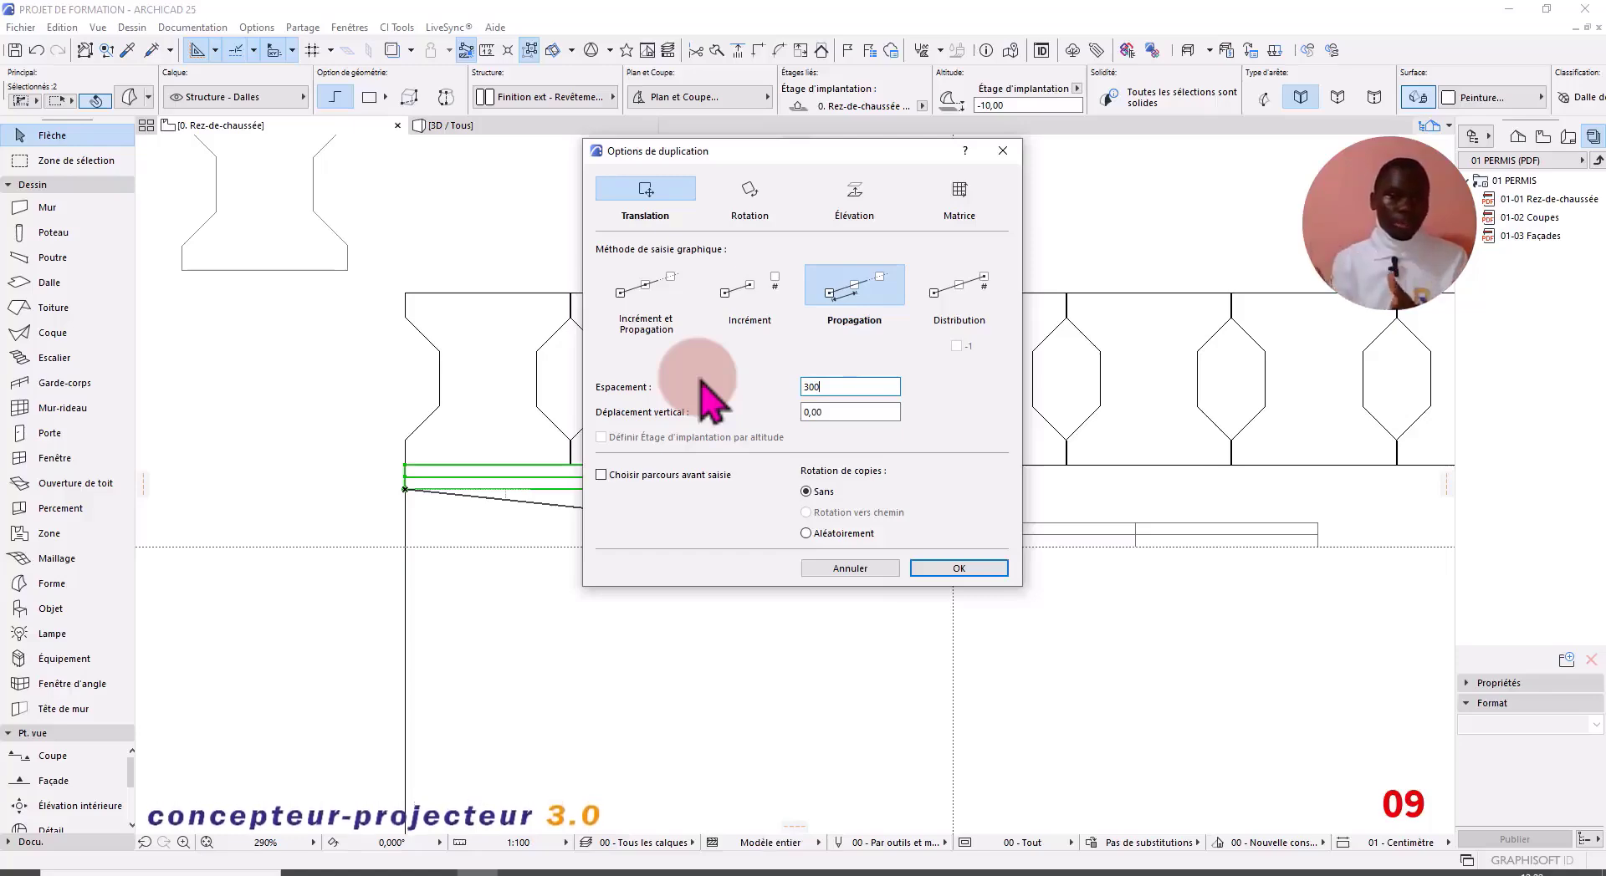
left_click(995, 575)
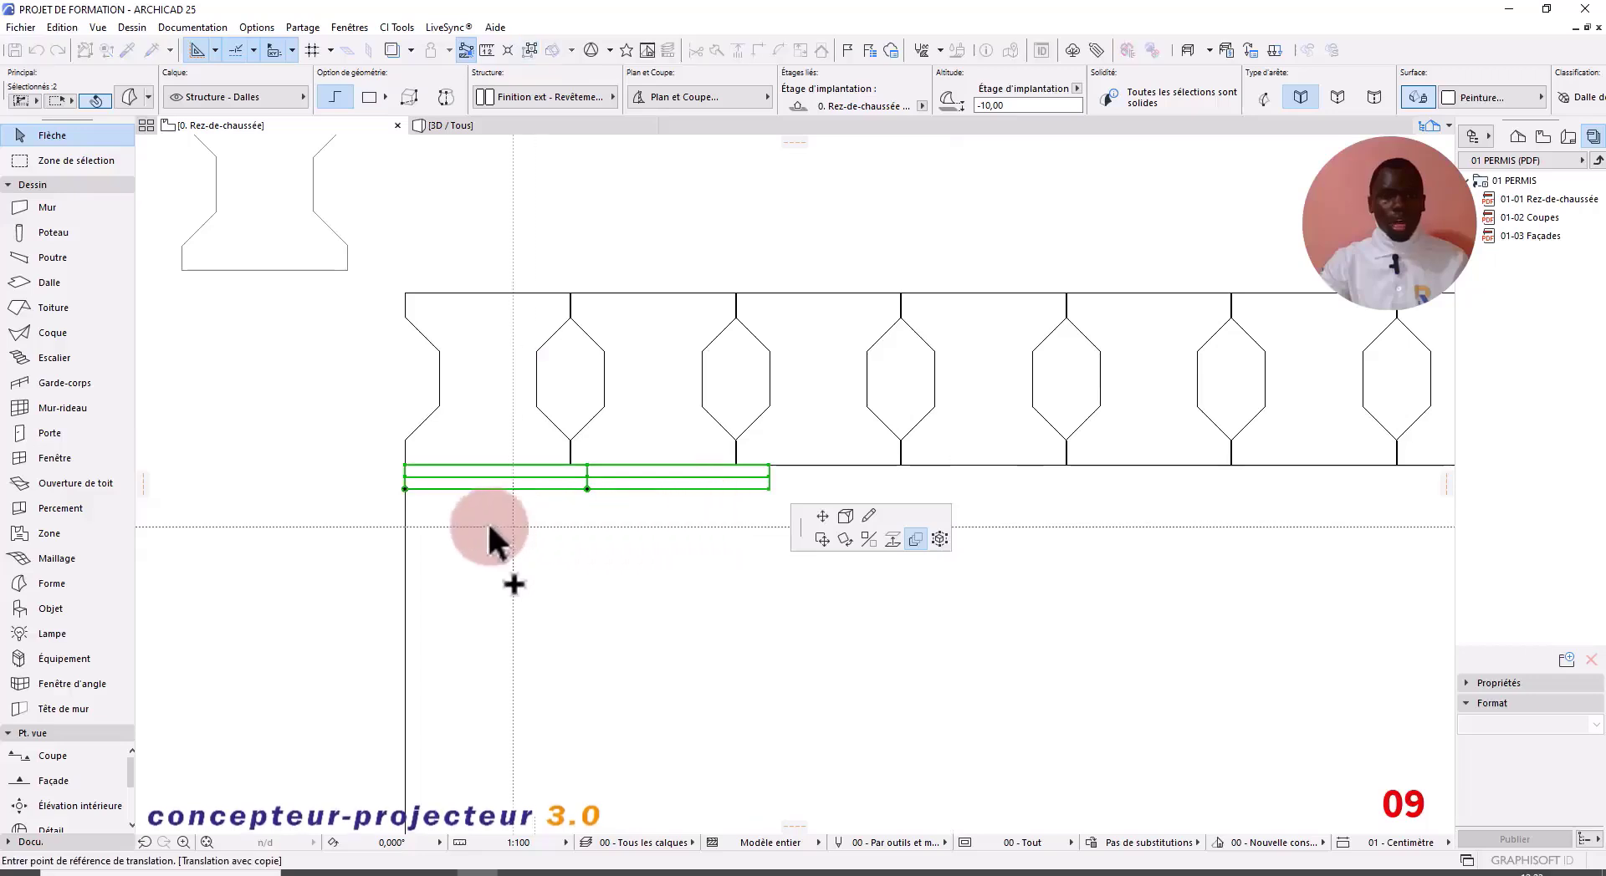
Step: Propagate the red and white morph pair along the notched slab row, from its starting corner to the dark slab's far end
left_click(405, 489)
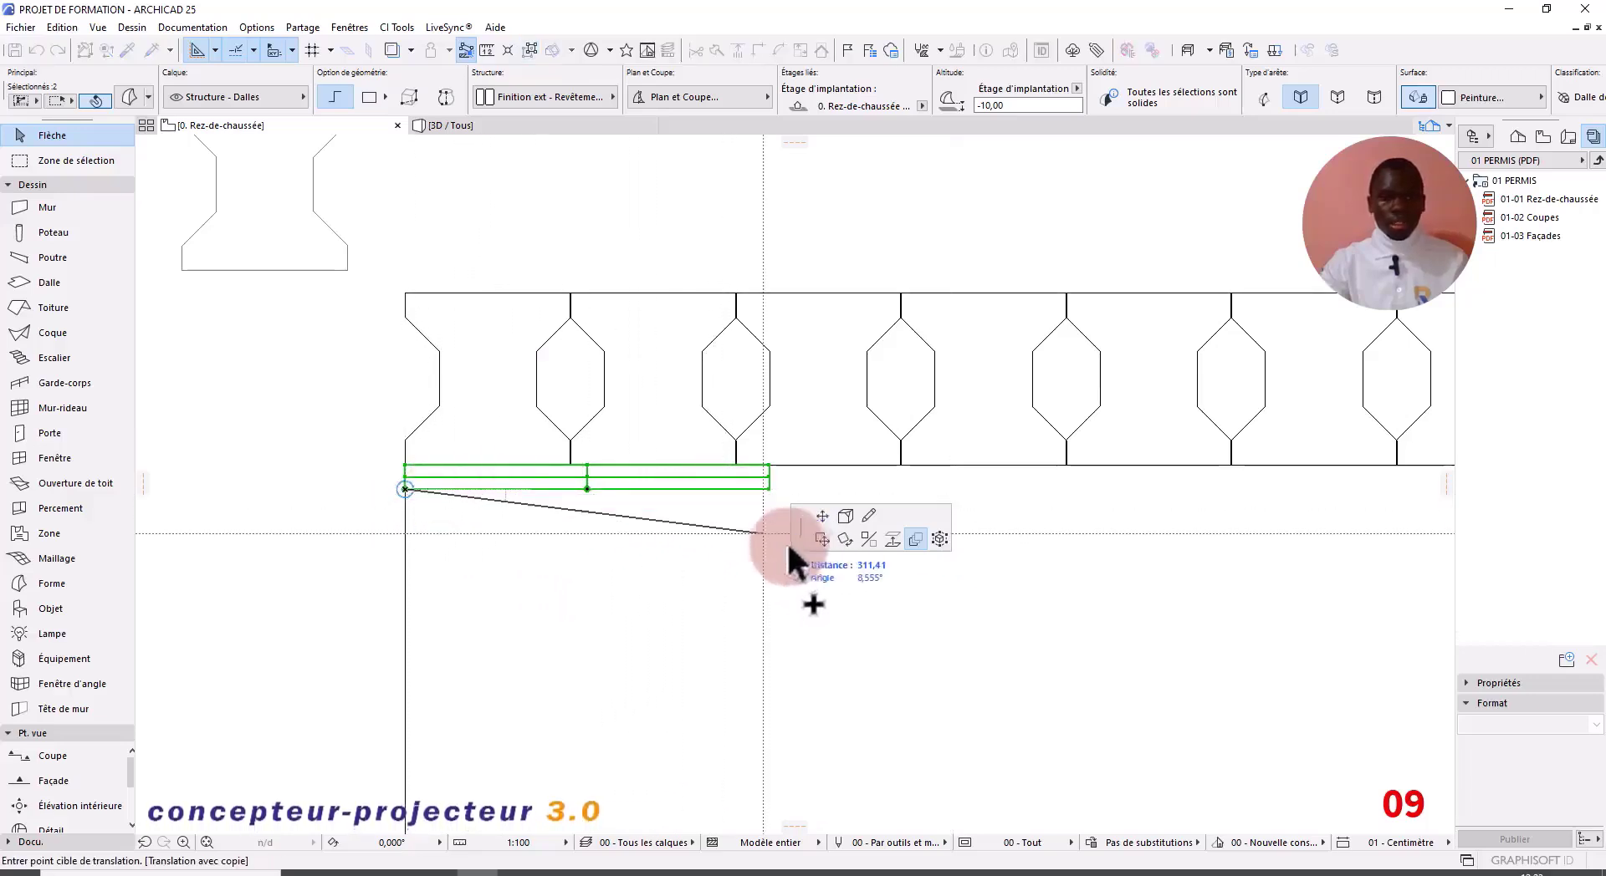
scroll(927, 480, "down", 5)
middle_click_drag(926, 481, 306, 501)
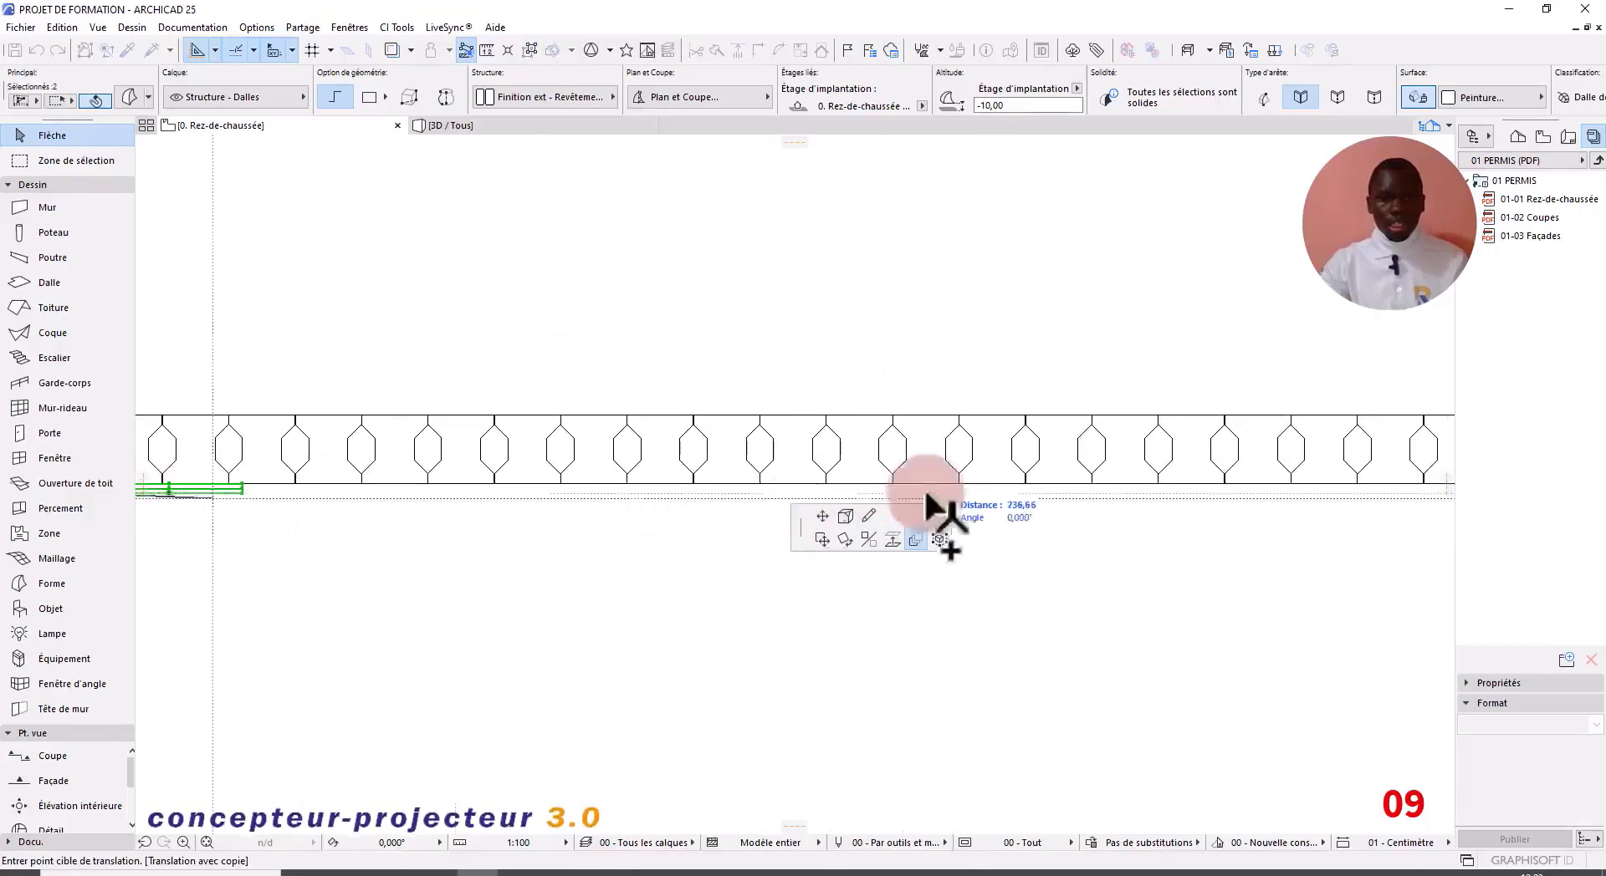
middle_click_drag(1146, 527, 888, 569)
middle_click_drag(1235, 572, 531, 540)
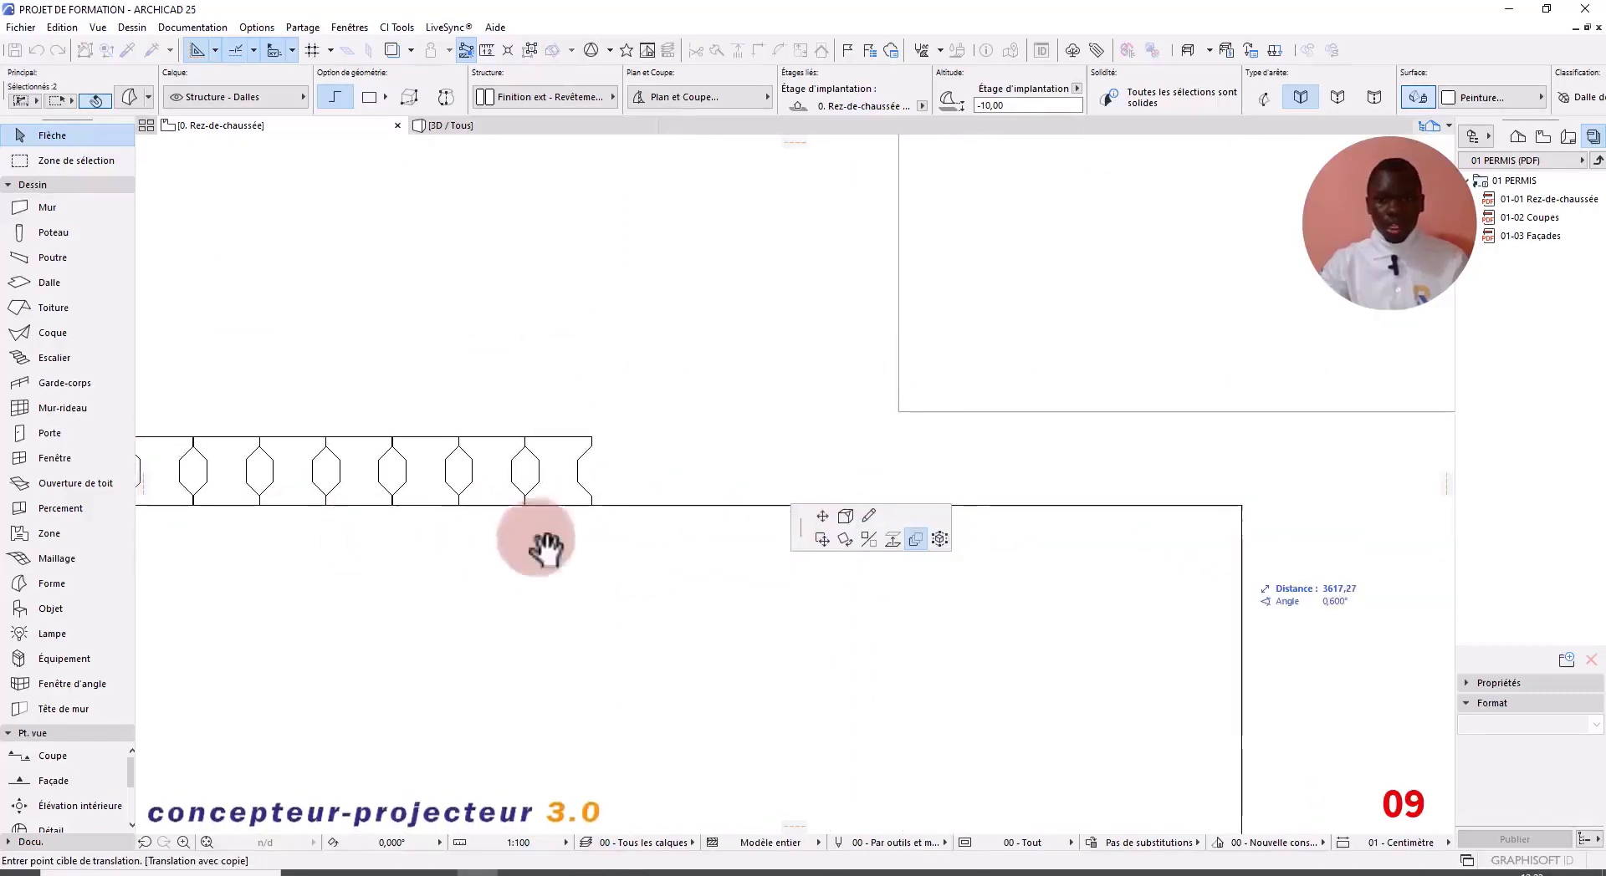
scroll(987, 556, "down", 4)
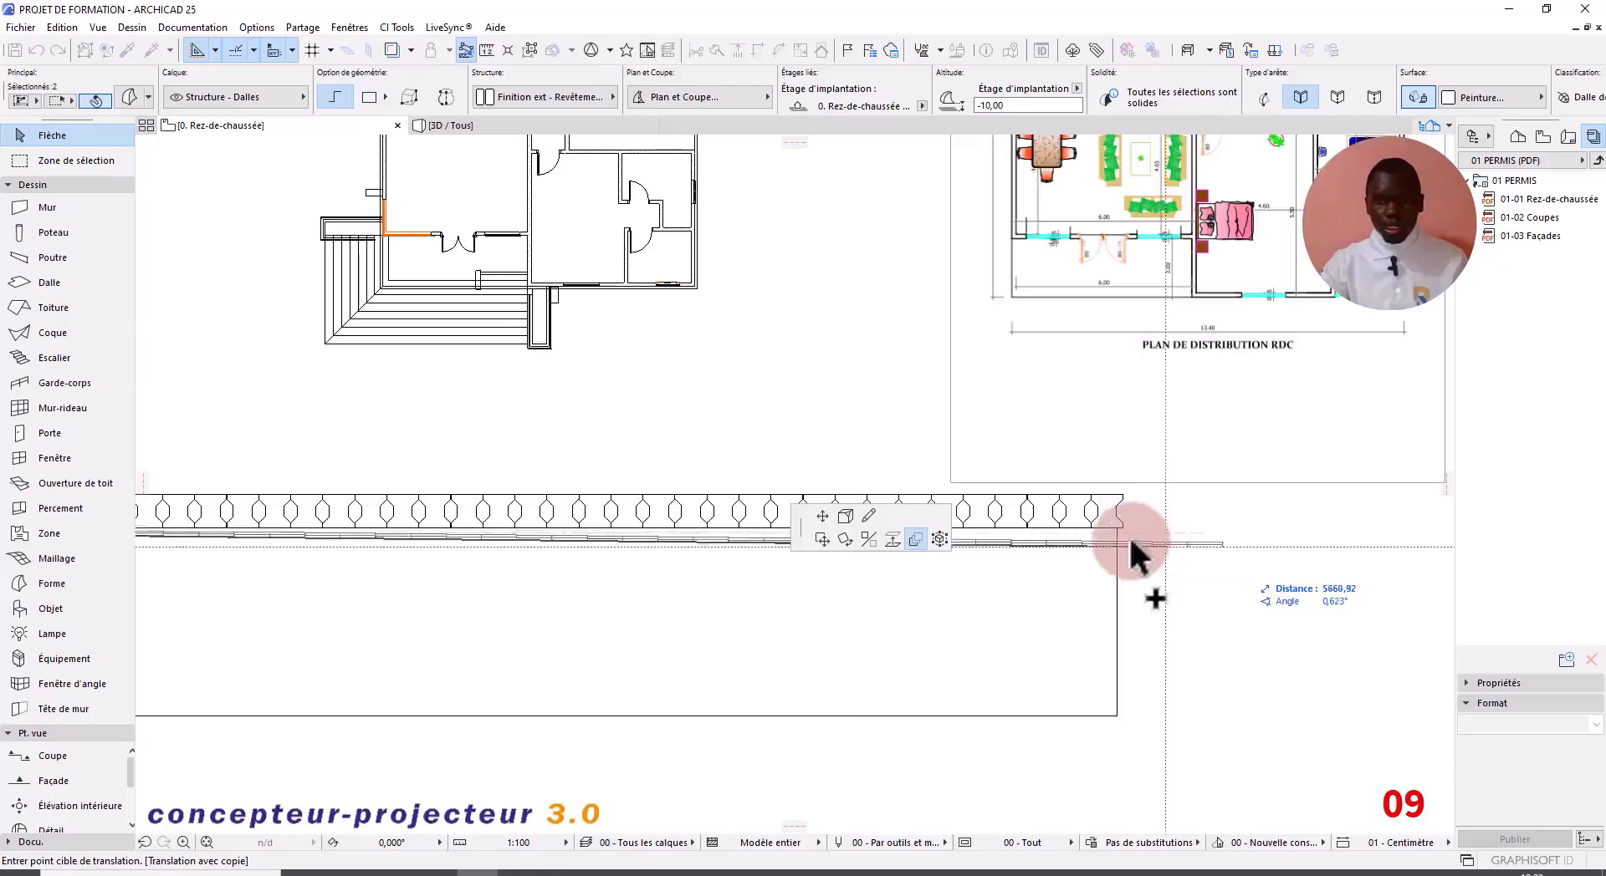
scroll(1129, 544, "up", 7)
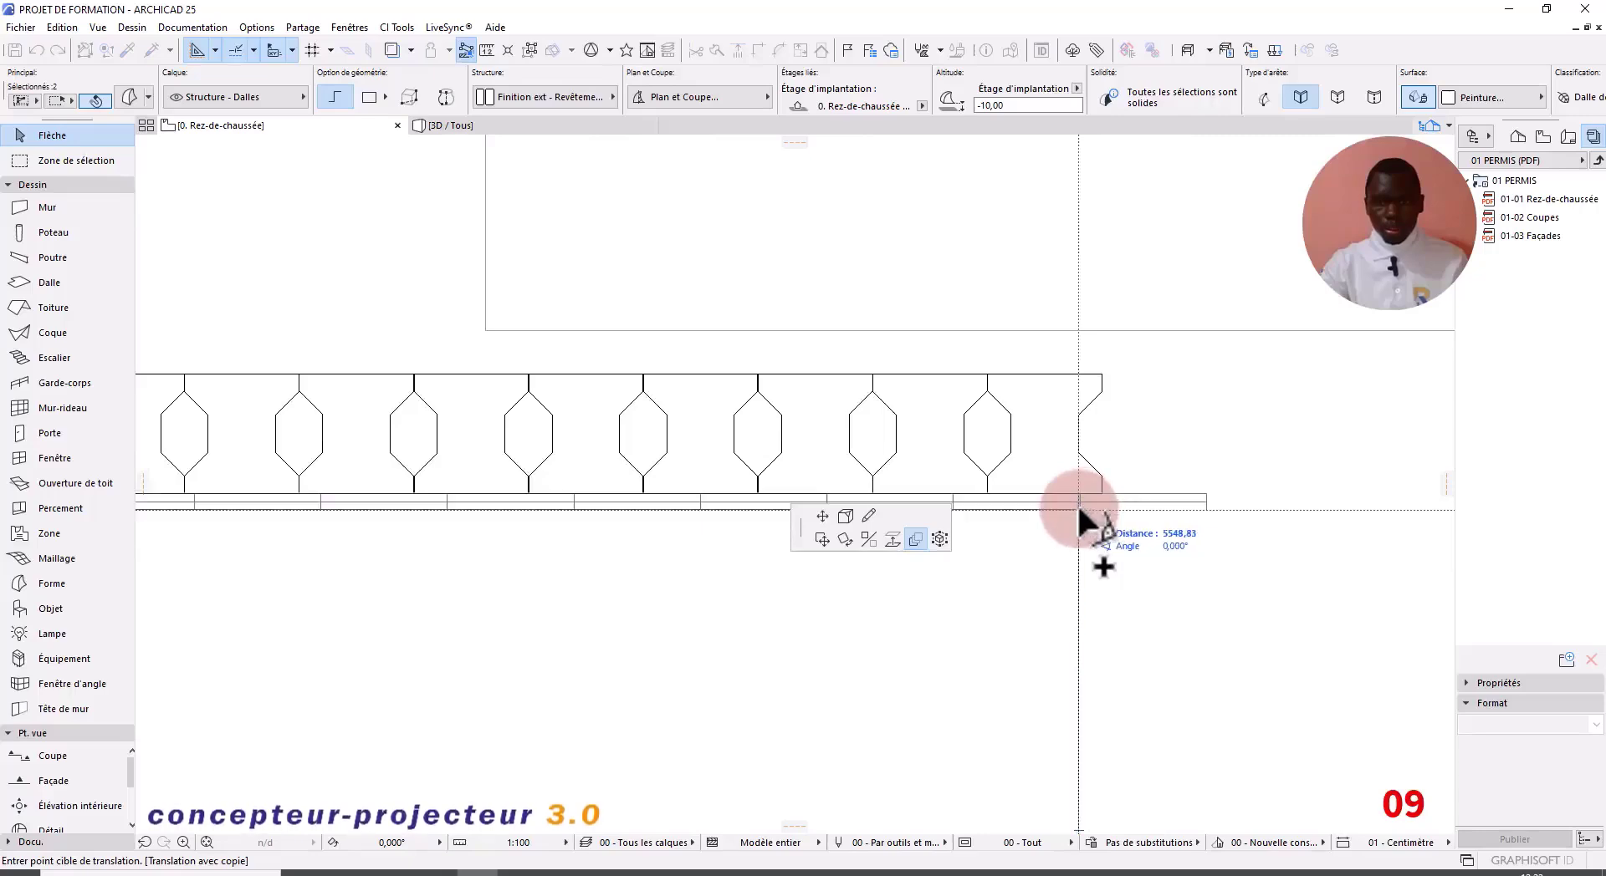
left_click(1091, 539)
scroll(1101, 515, "up", 3)
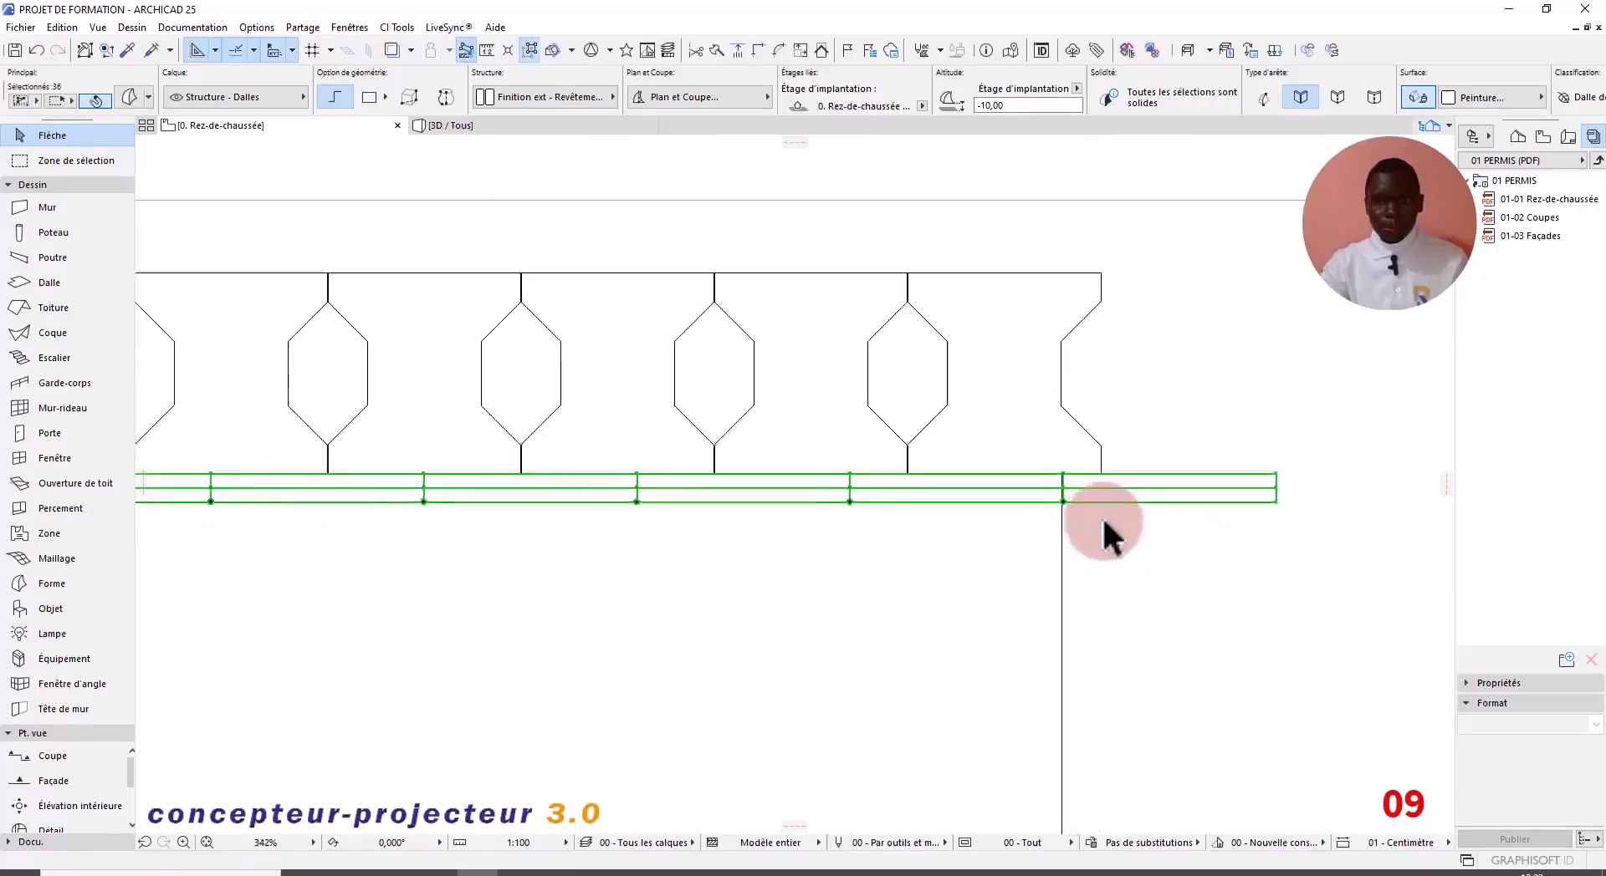
Step: Undo and redo the duplication to select the original and copied kerb morphs together, group them, and deselect them
scroll(1105, 527, "down", 5)
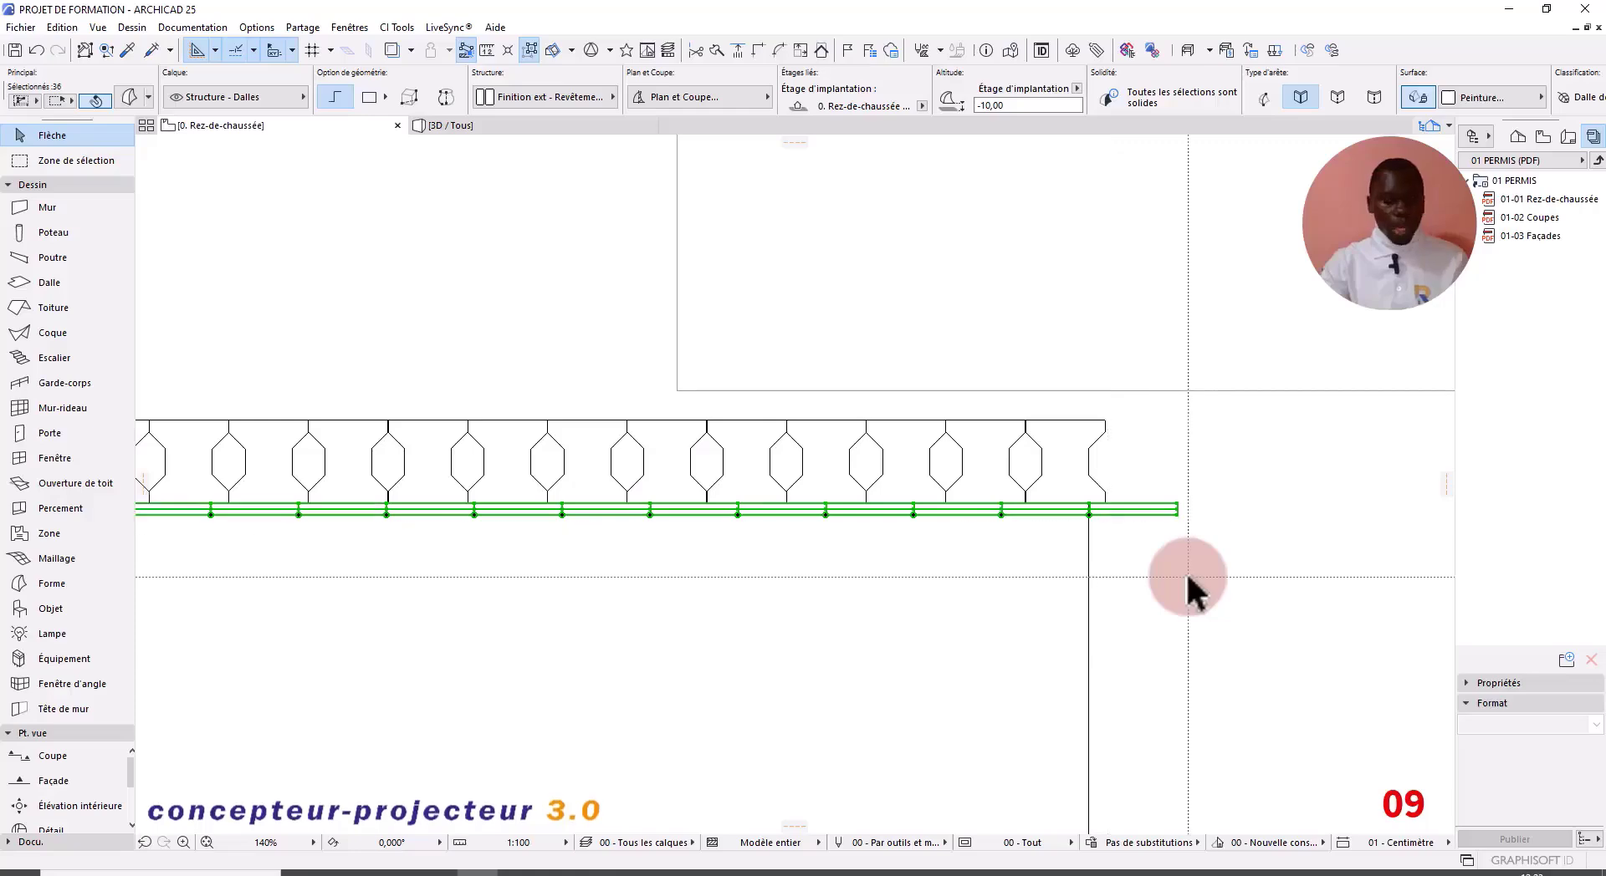
scroll(1246, 611, "down", 2)
middle_click_drag(171, 660, 1087, 677)
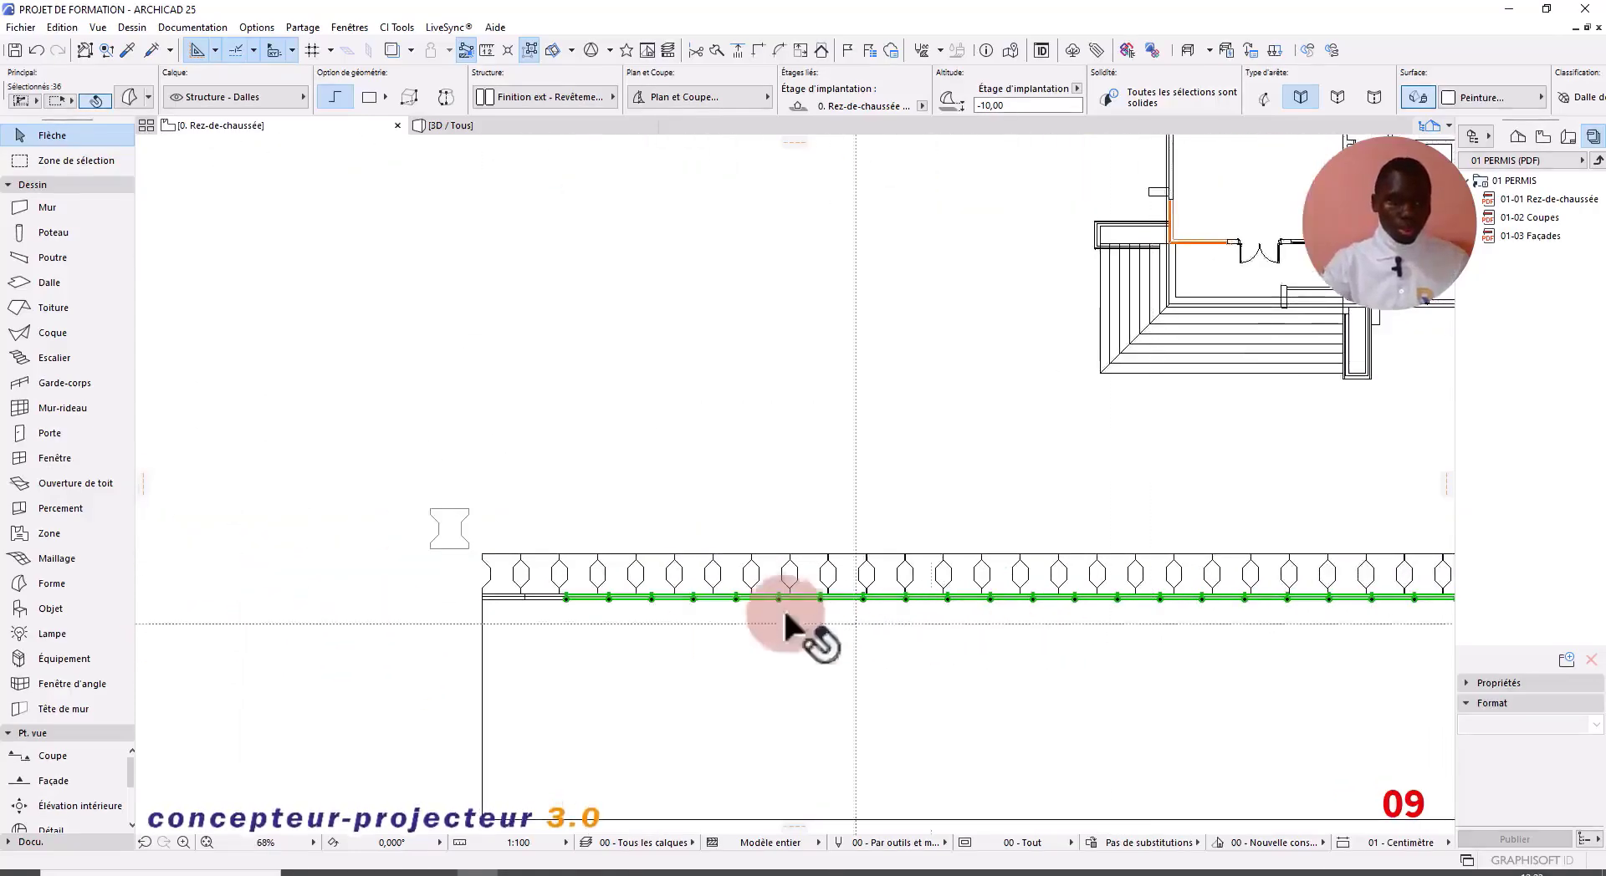
scroll(609, 613, "up", 1)
scroll(568, 623, "up", 4)
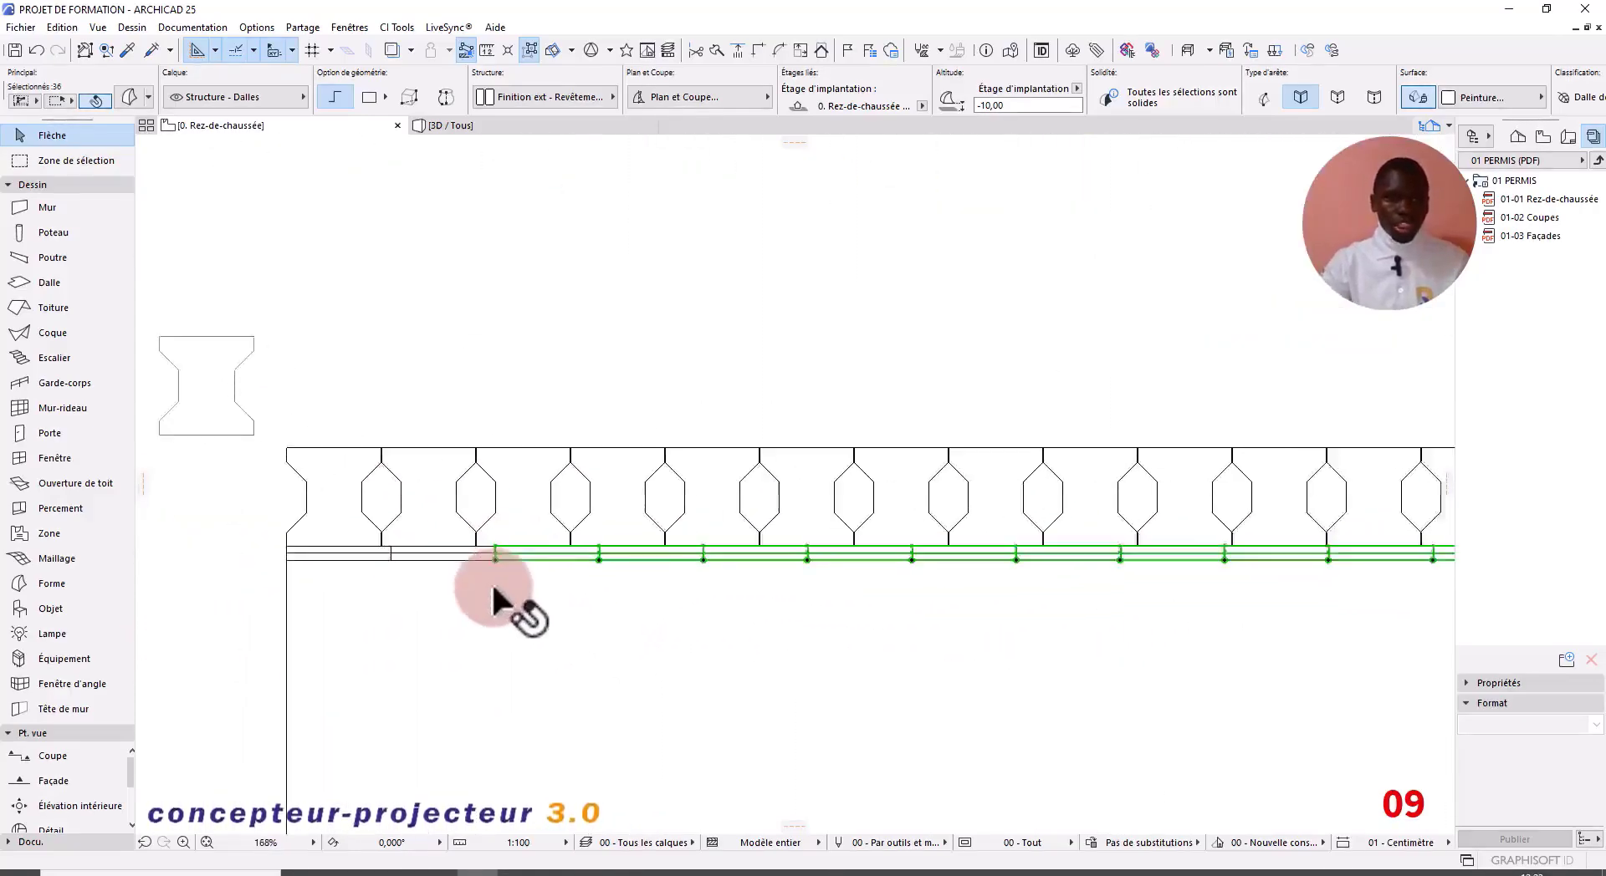
scroll(529, 592, "down", 1)
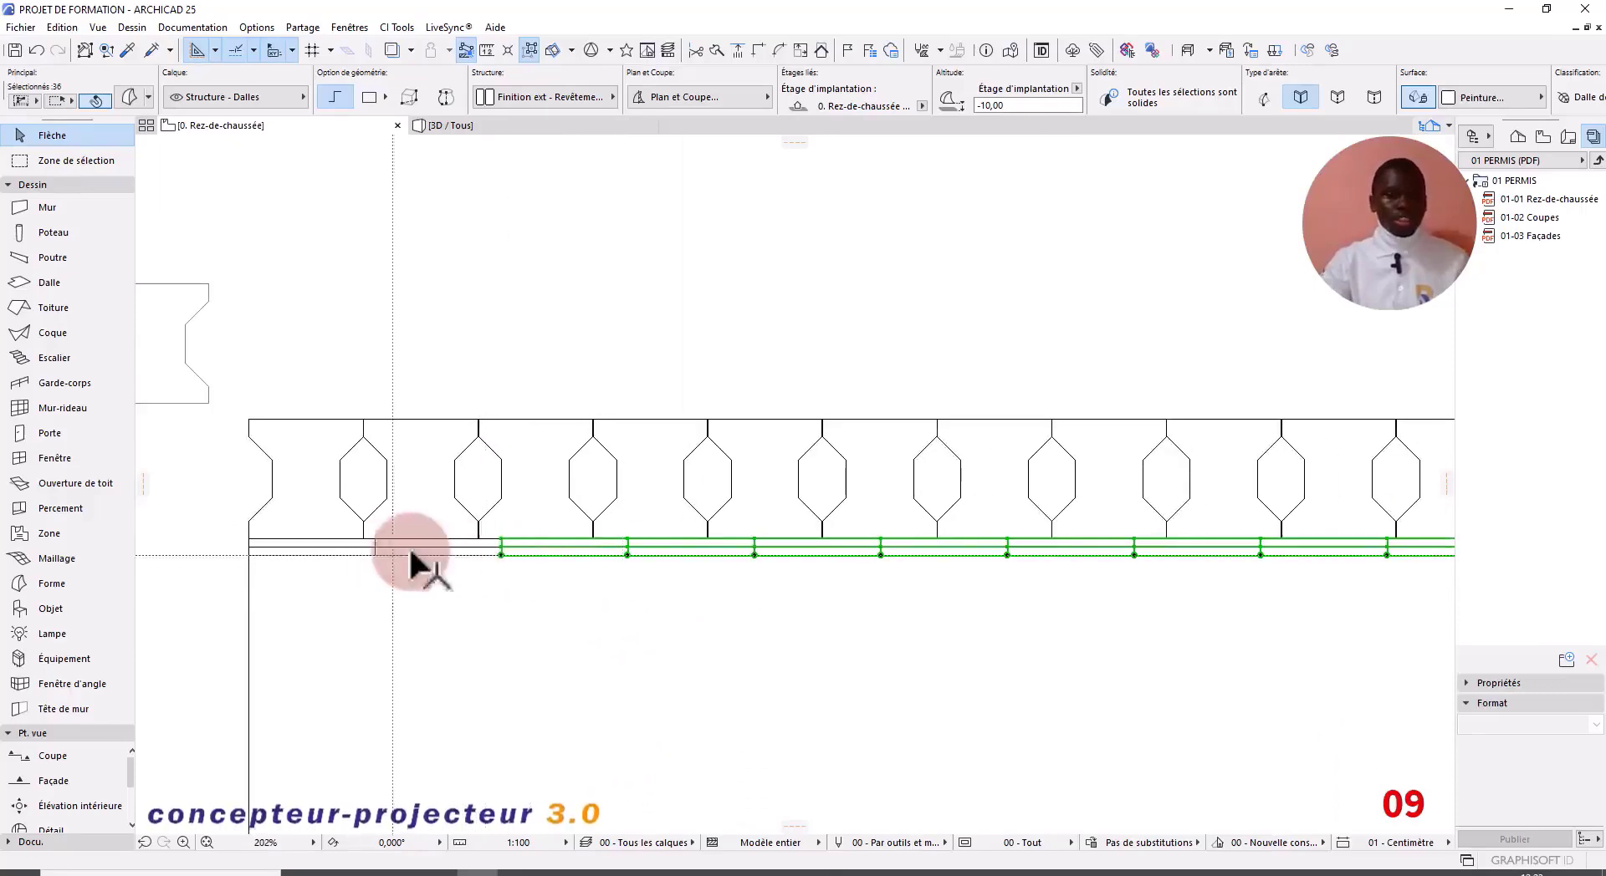
left_click(38, 51)
left_click(57, 51)
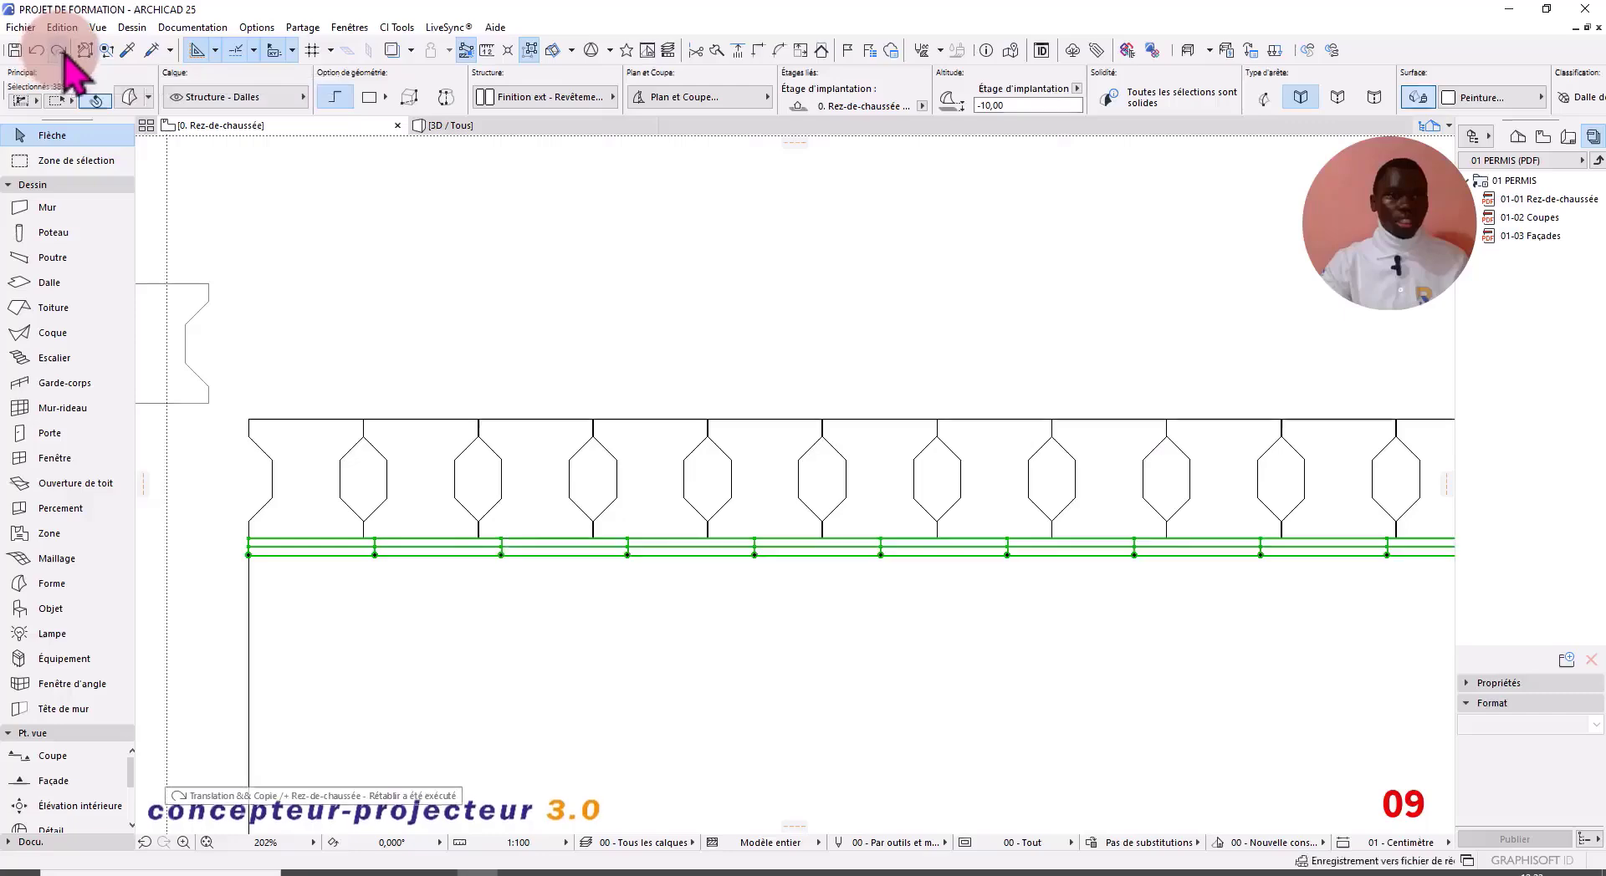
scroll(694, 614, "down", 4)
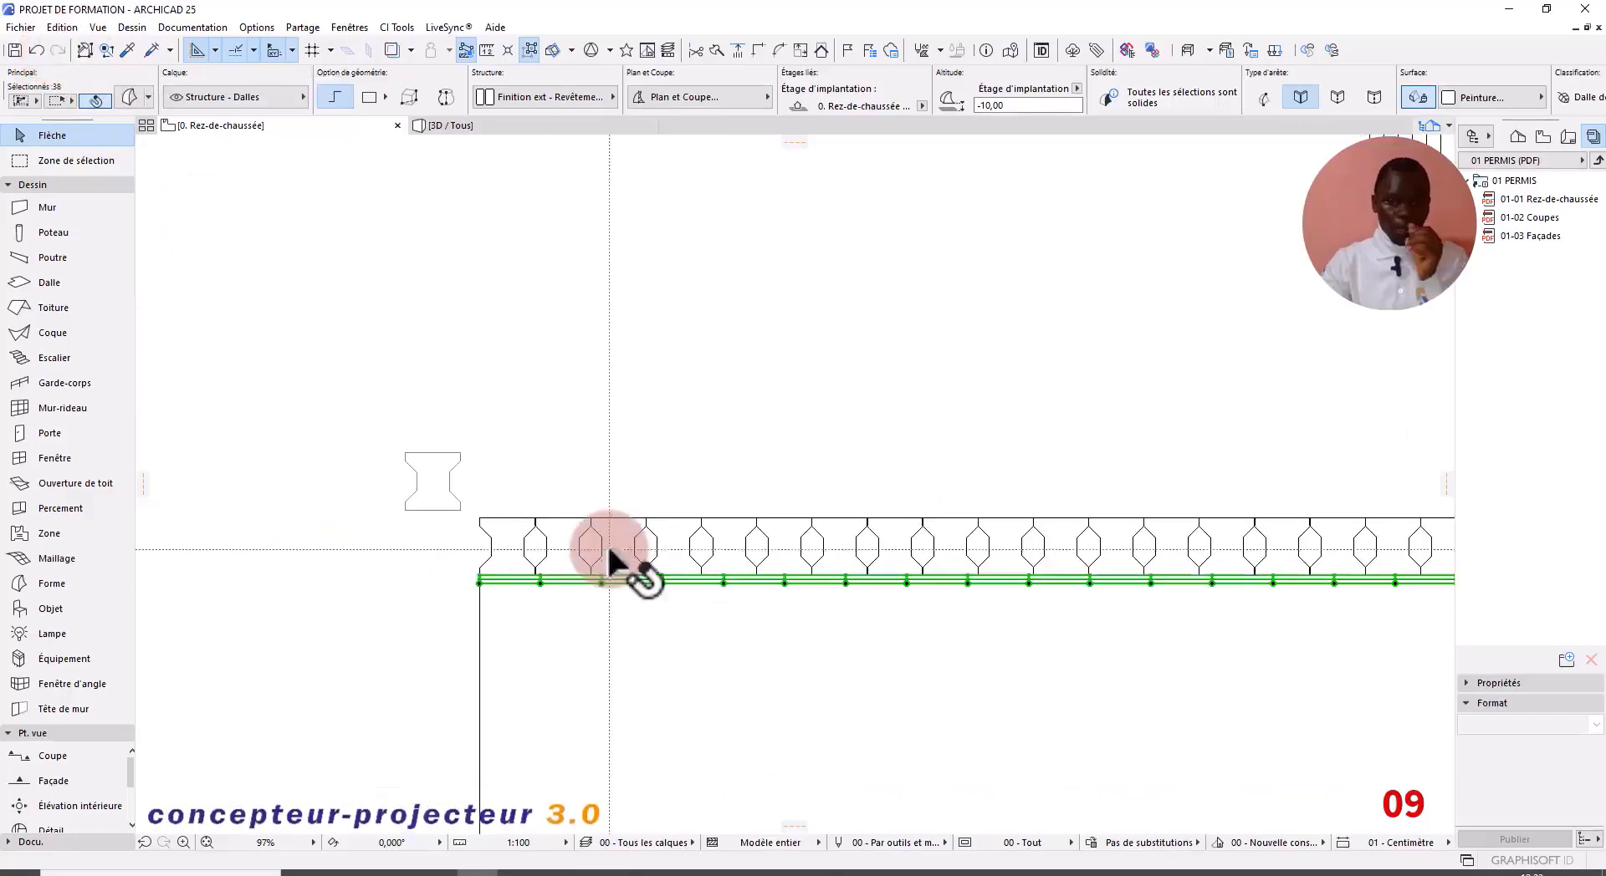
scroll(609, 558, "down", 2)
middle_click_drag(652, 590, 544, 562)
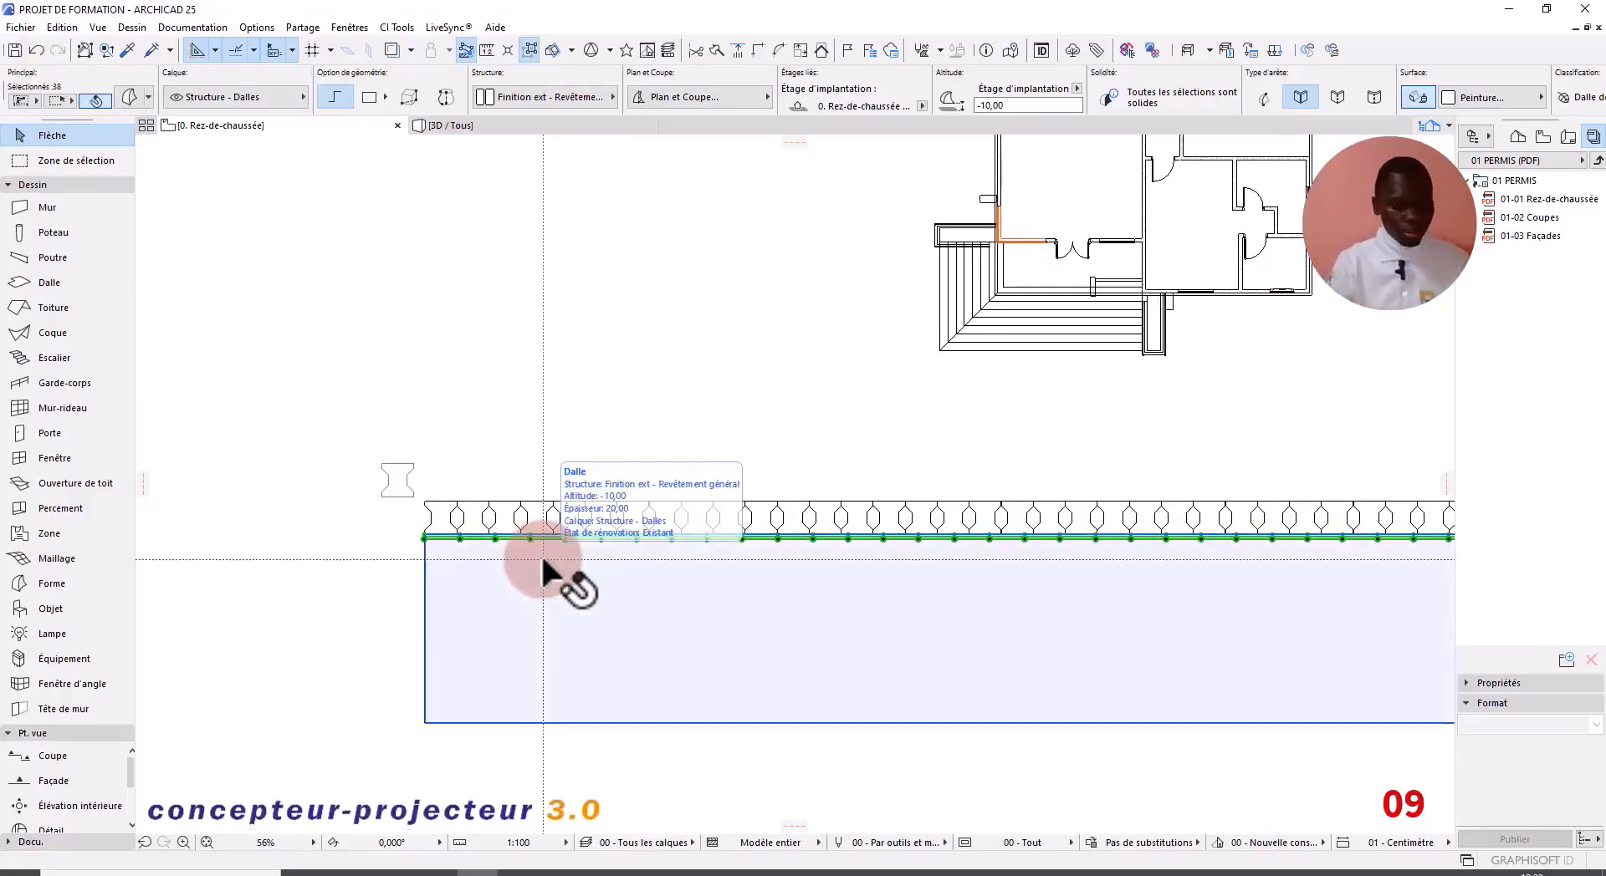
key("ctrl+g")
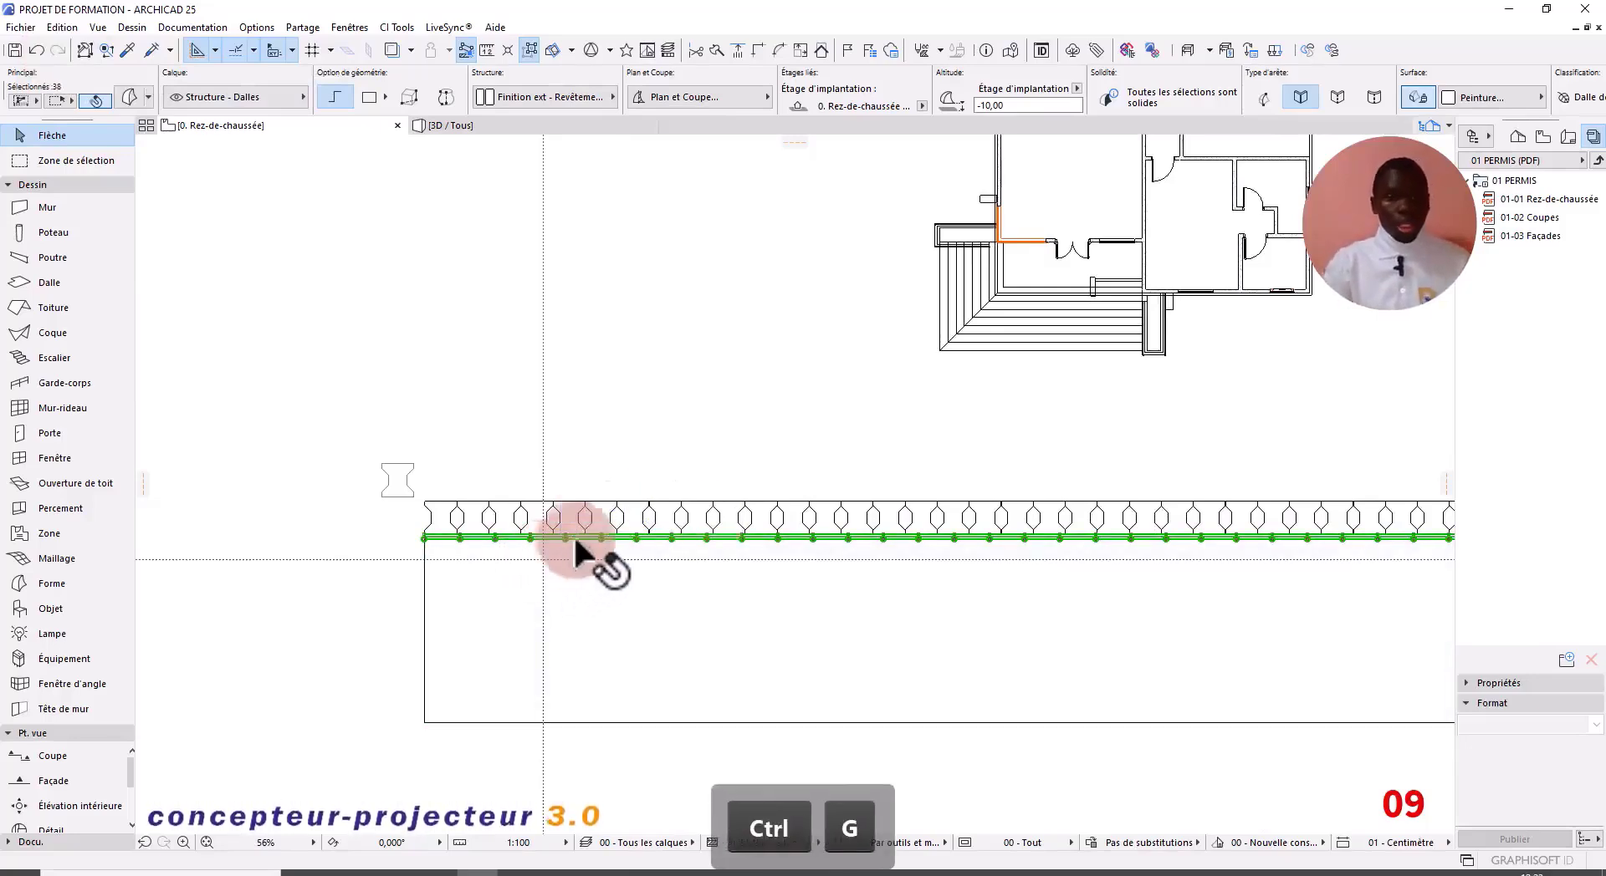
left_click(688, 415)
Step: Turn off group suspension and select the grouped red and white kerb together with the notched slab row
scroll(610, 556, "up", 5)
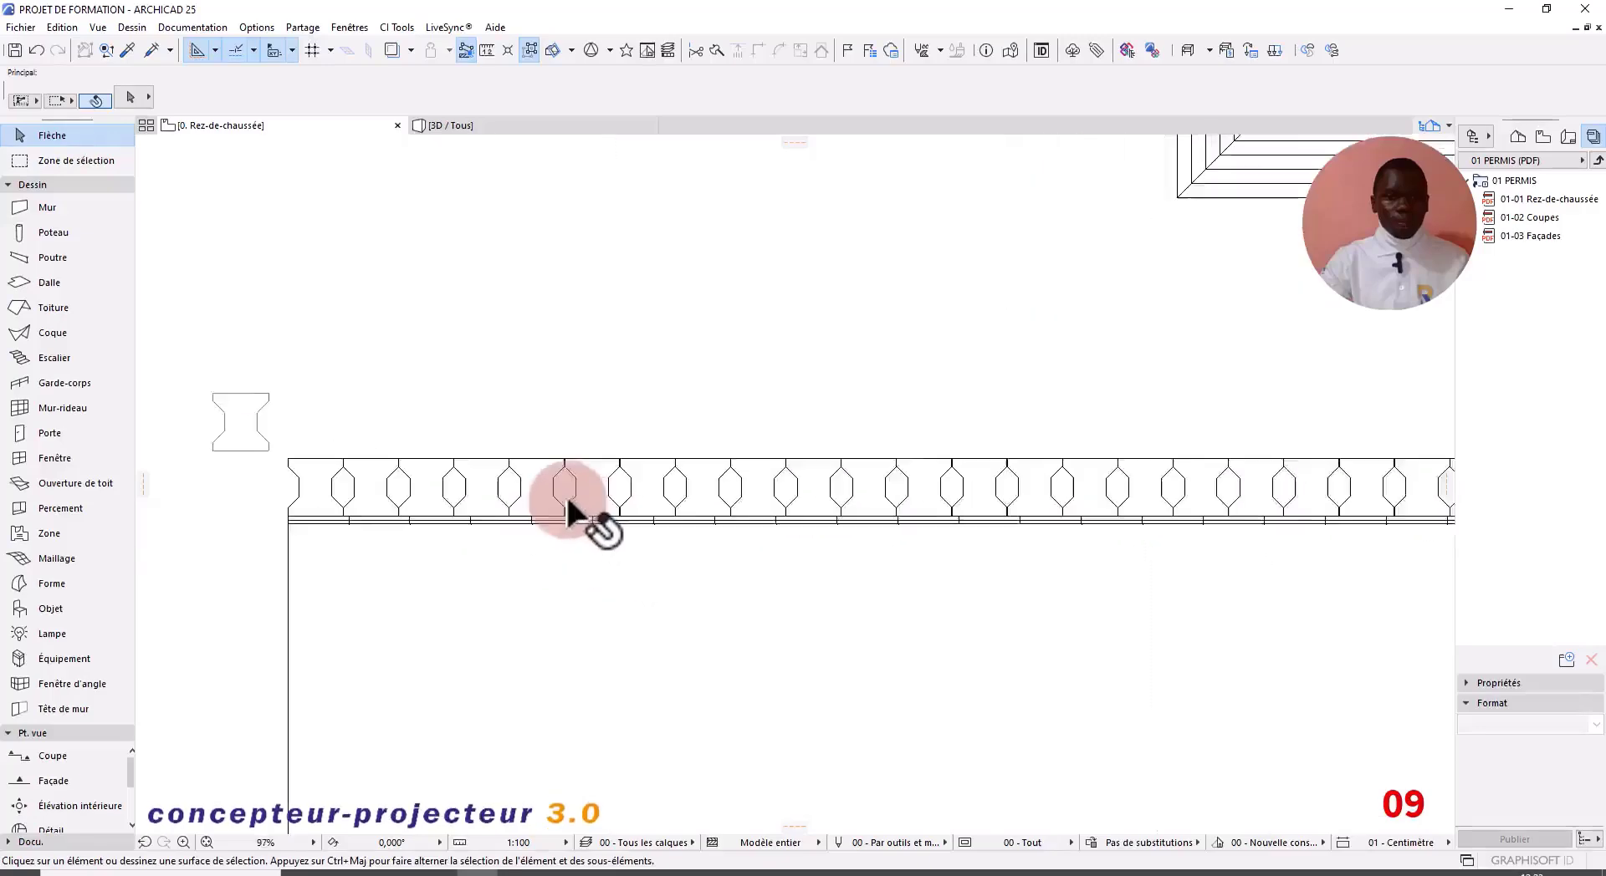
left_click(584, 527)
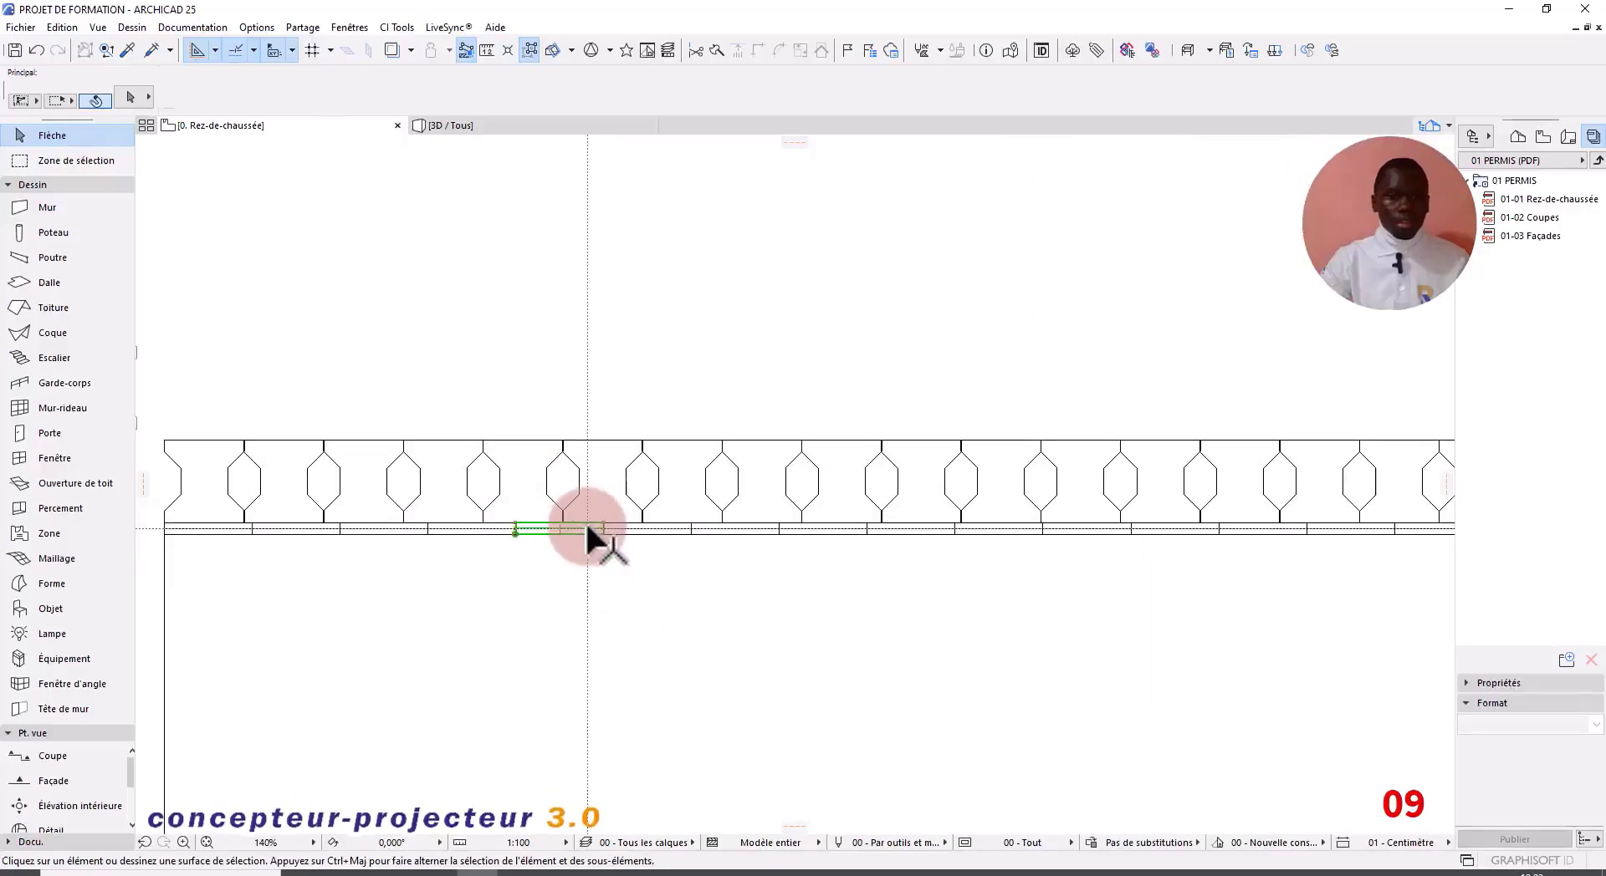
left_click(532, 50)
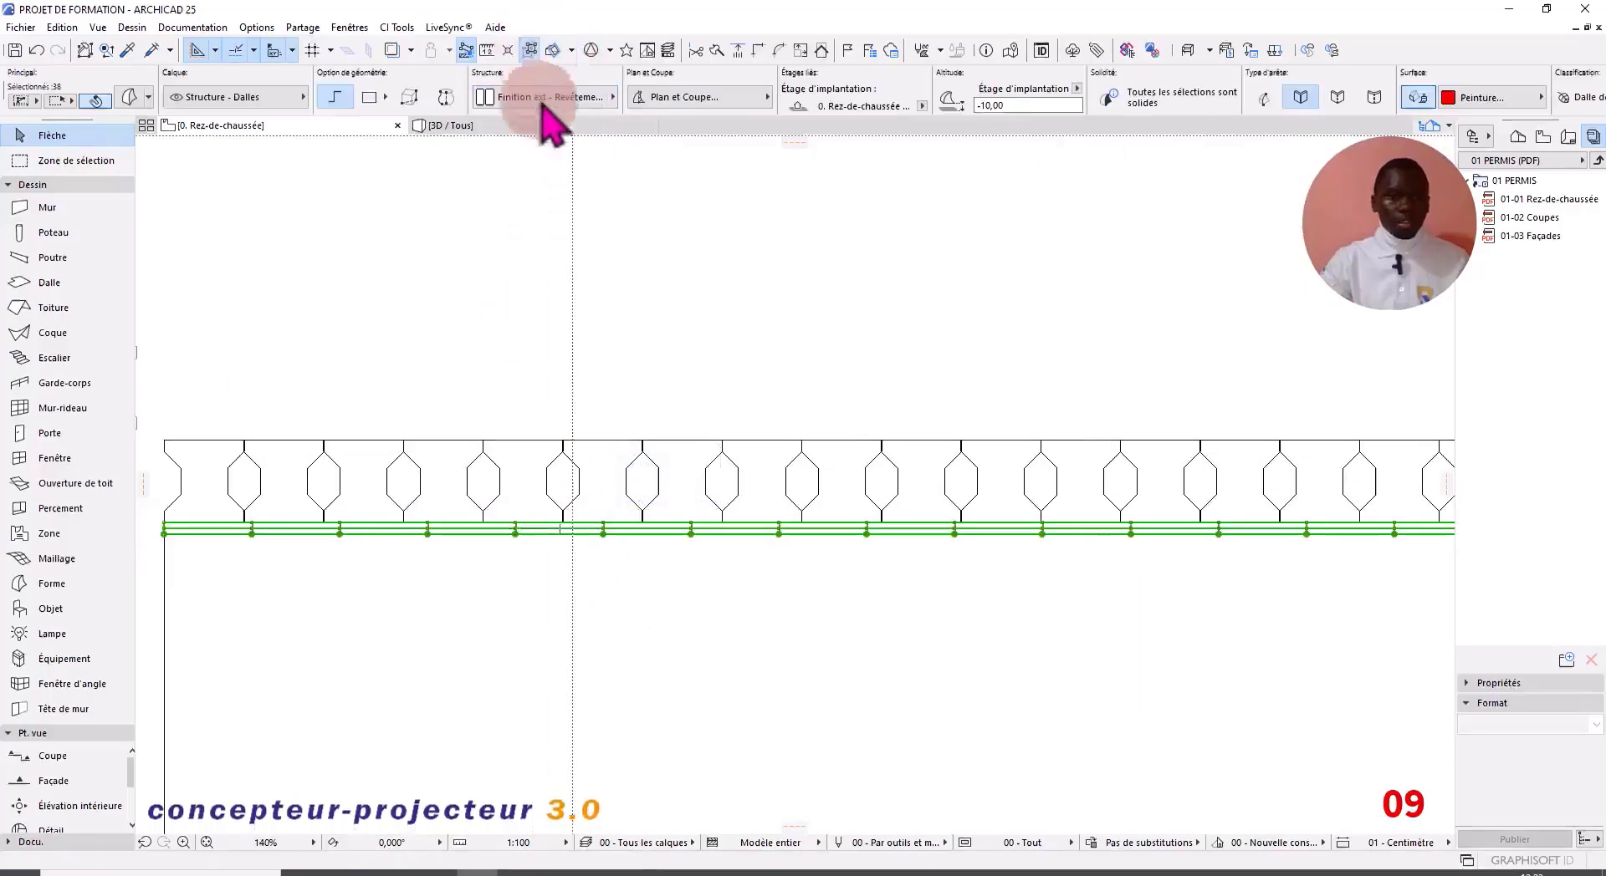
left_click(578, 484, "shift")
scroll(680, 505, "down", 3)
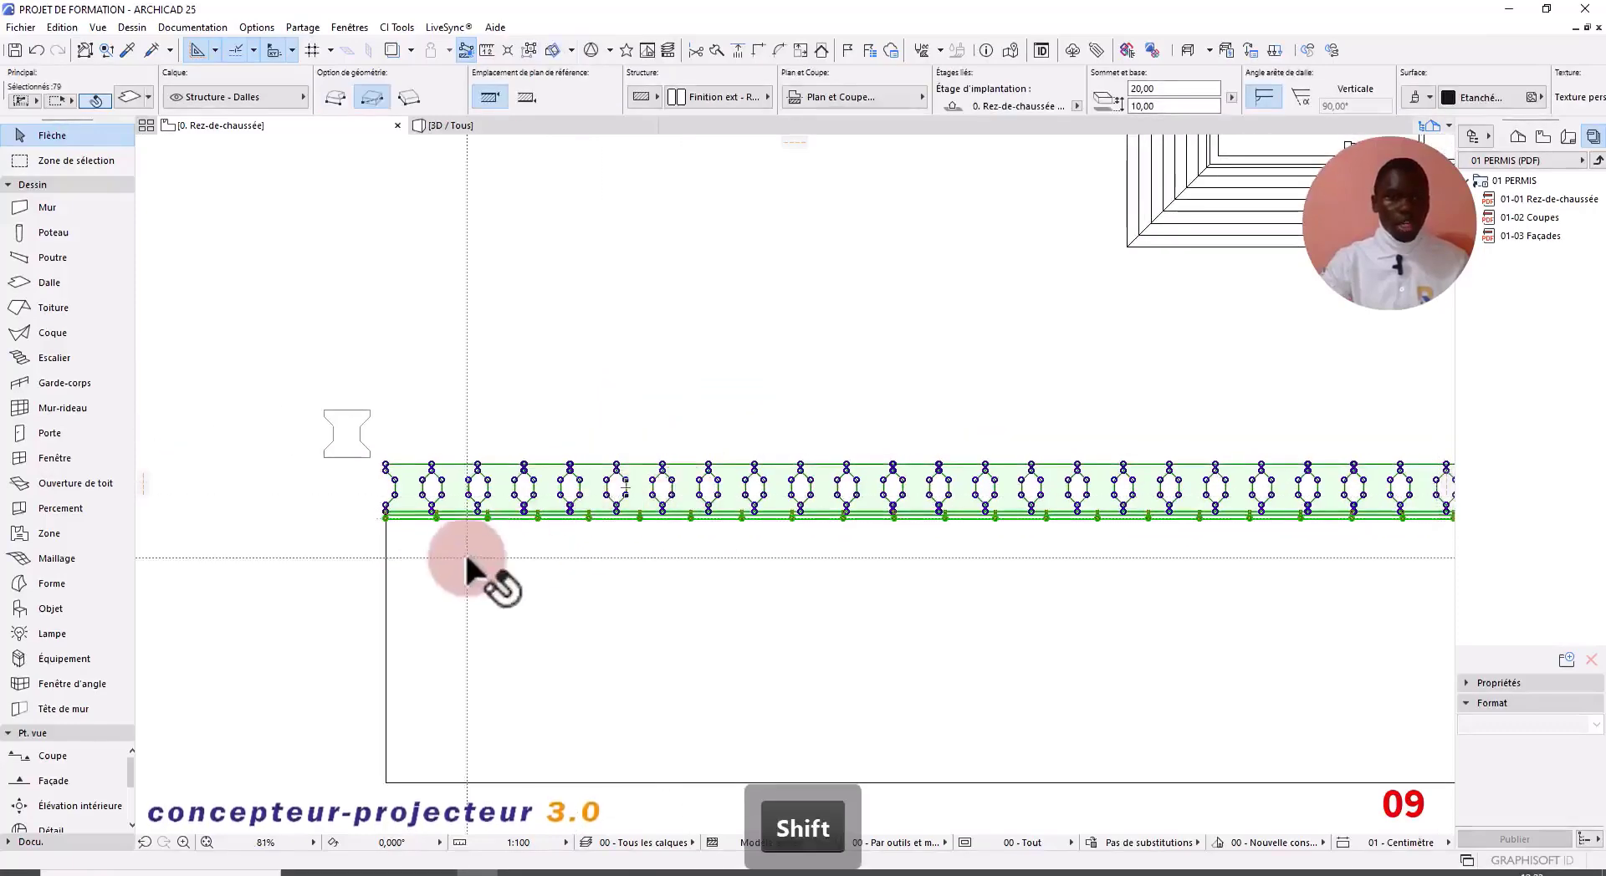
scroll(274, 470, "up", 5)
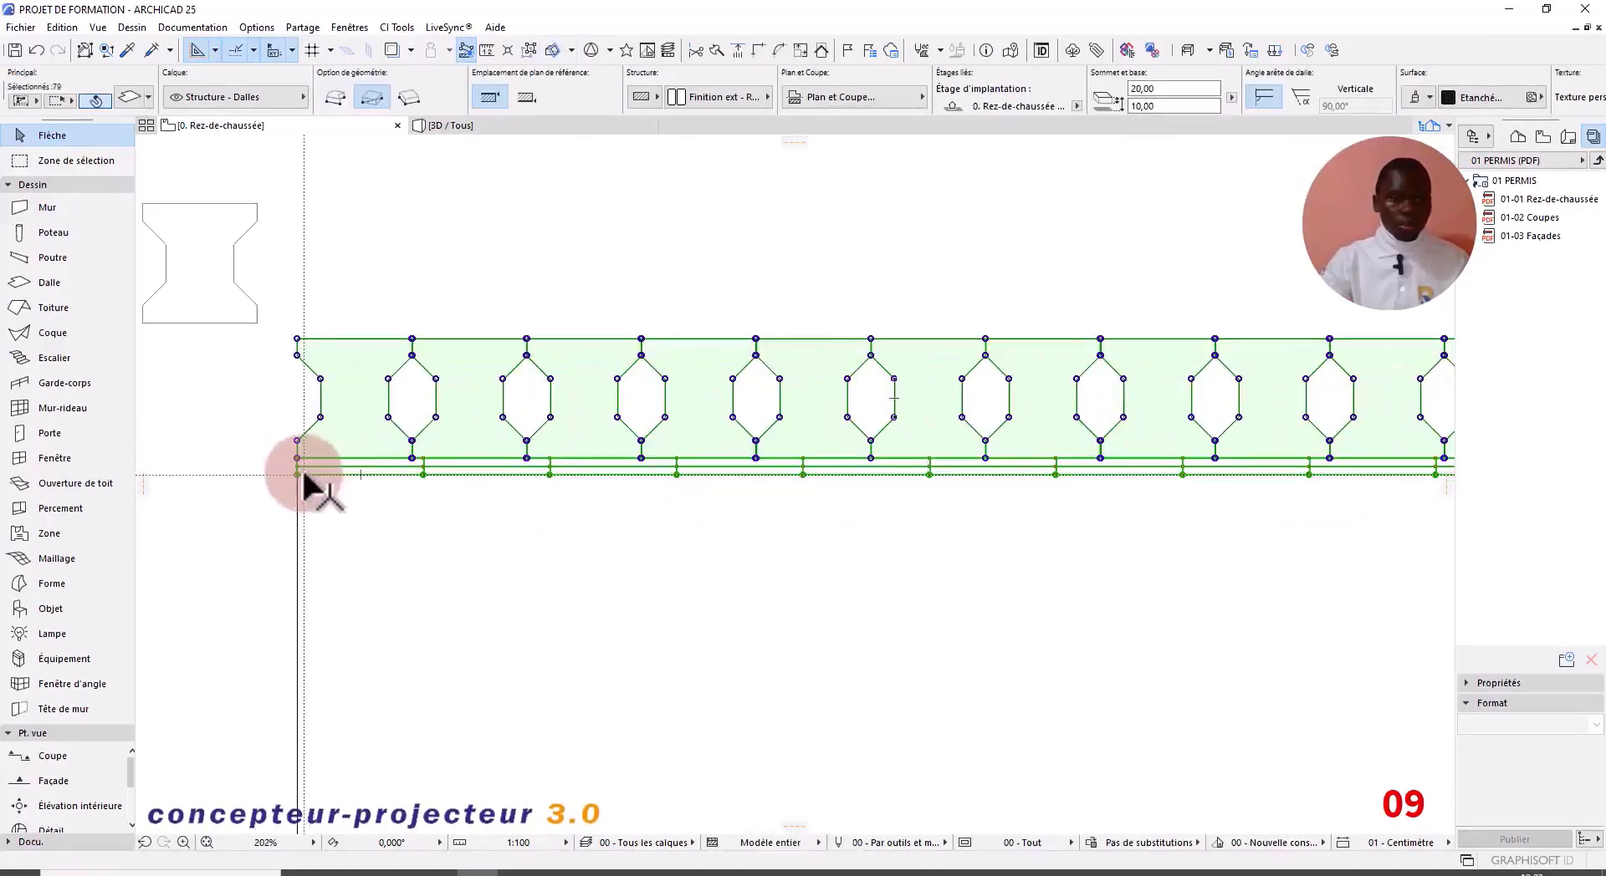
Step: Try to mirror the selected kerb and notched slab row about the kerb's inner edge
left_click(298, 475)
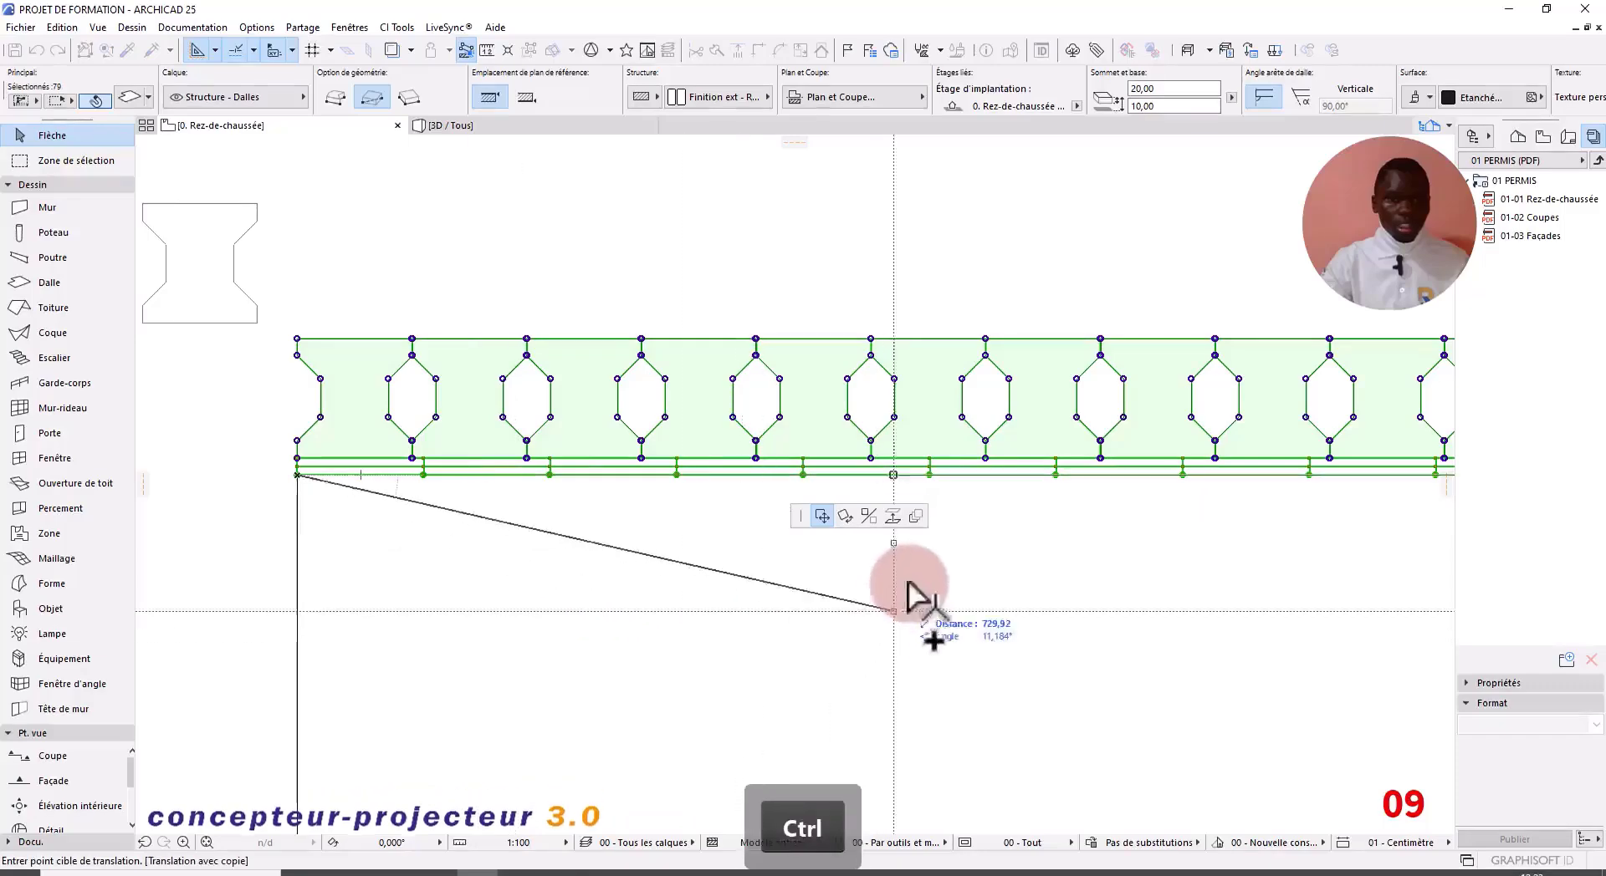
key("ctrl")
left_click(869, 516)
left_click(298, 475)
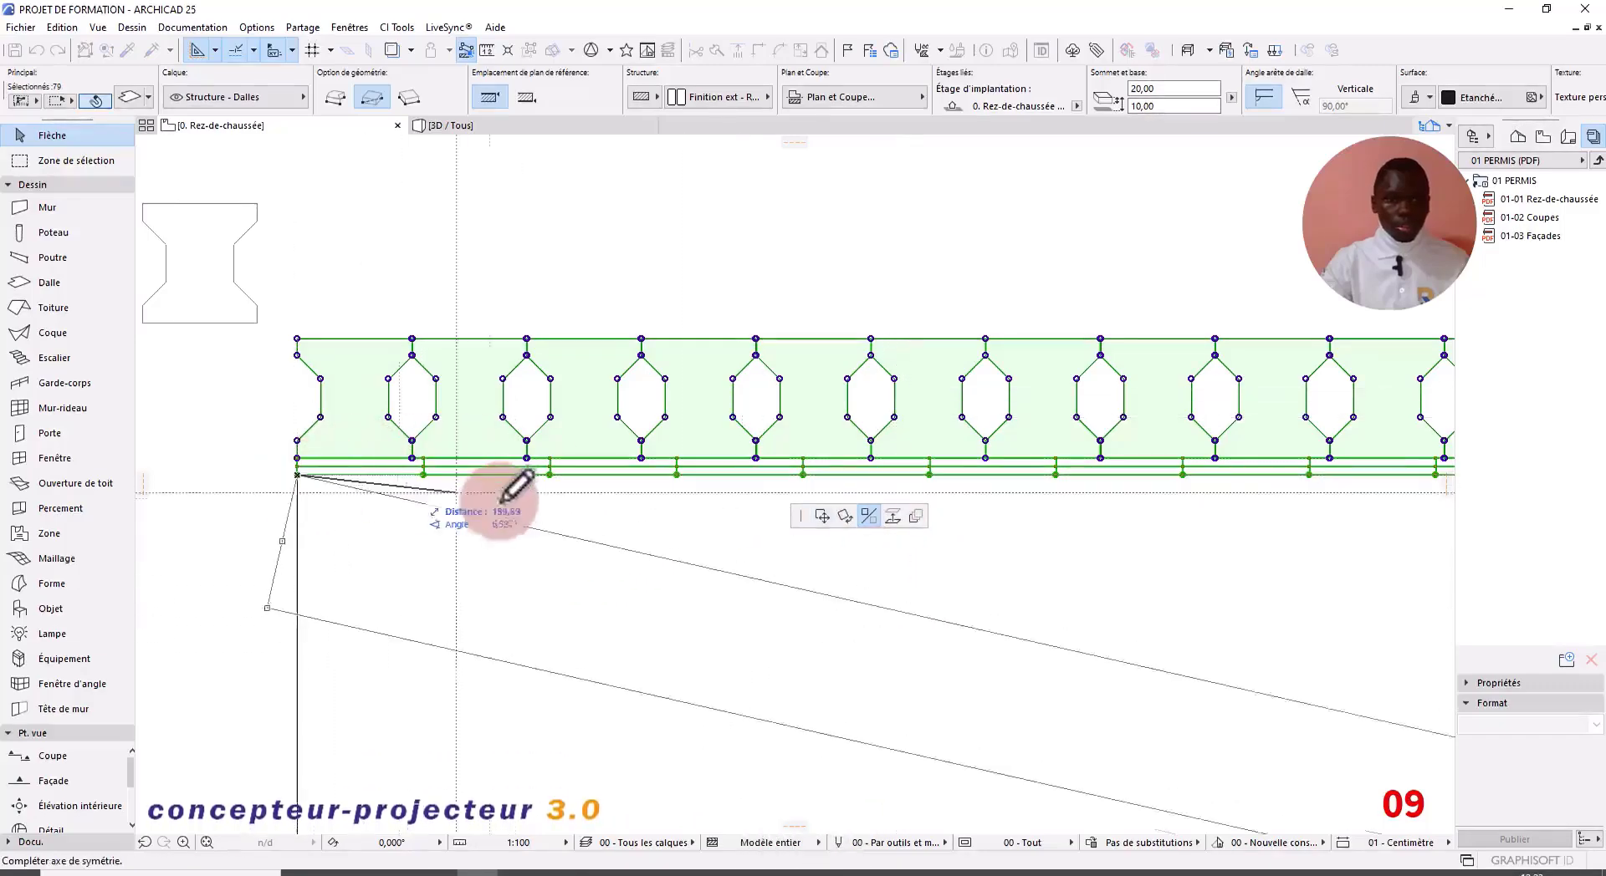
left_click(562, 473)
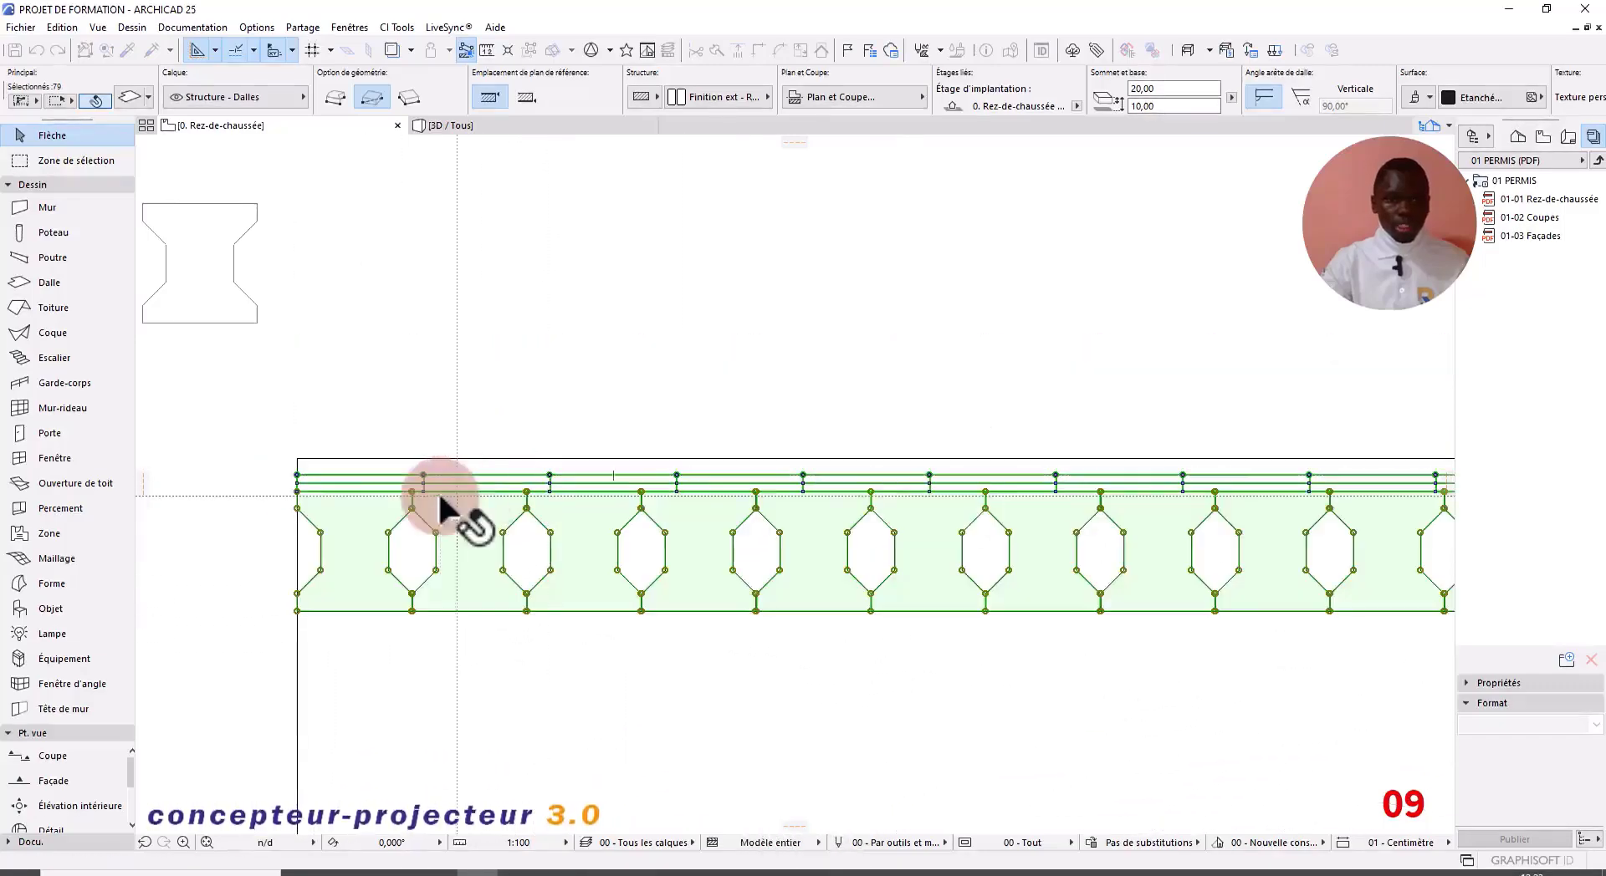
left_click(43, 50)
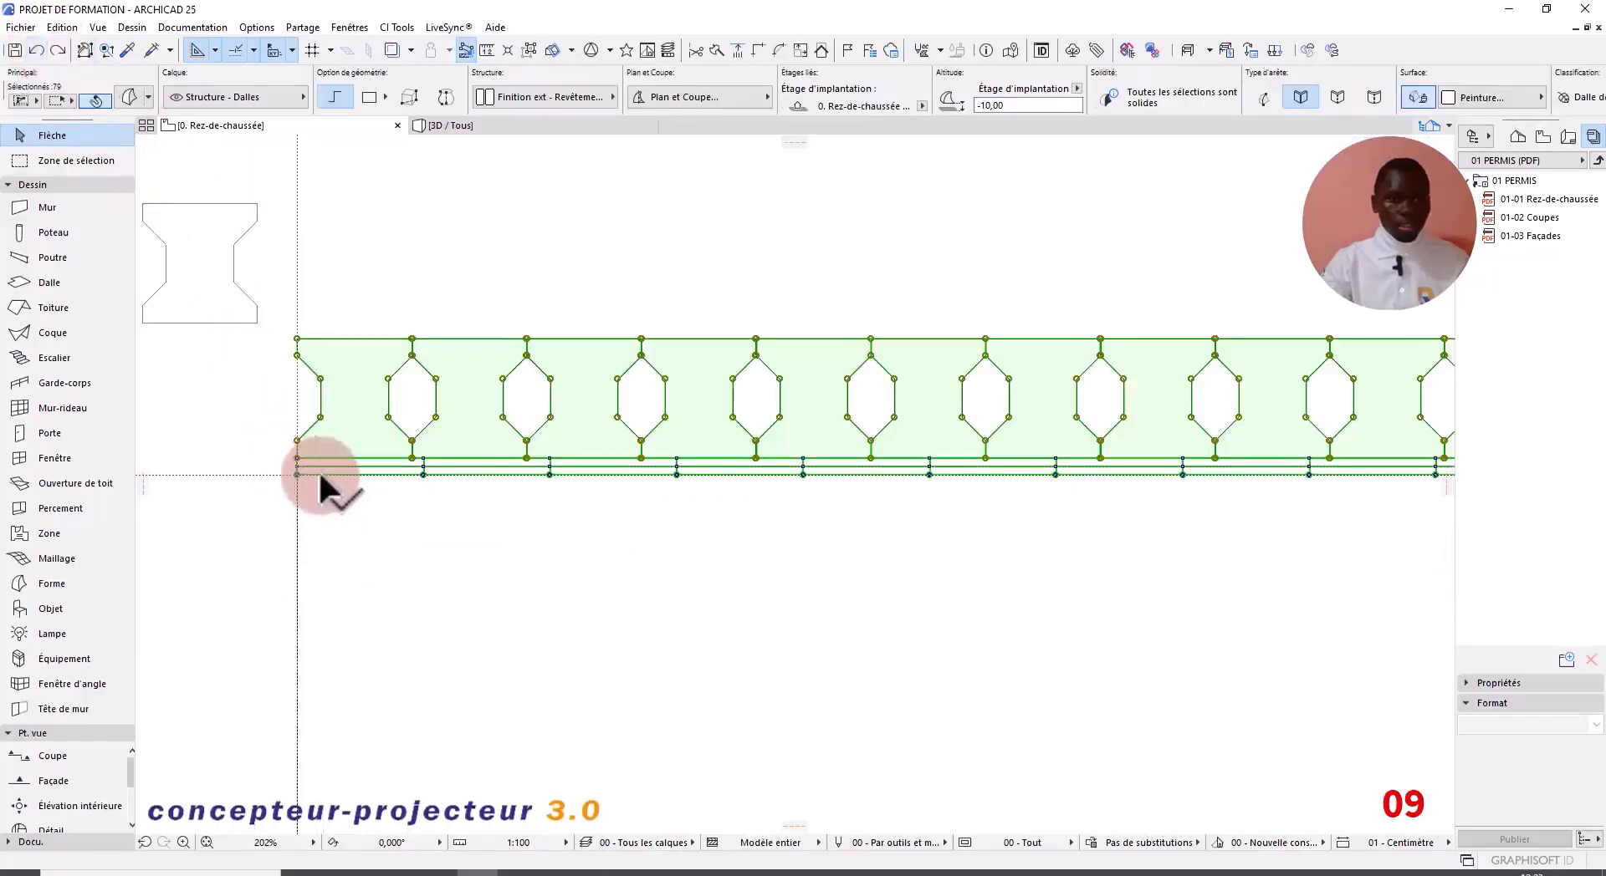
Step: Mirror a copy of the kerb and notched slab row about the dark slab's lengthwise centre line, then deselect it
left_click(320, 473)
left_click(871, 518)
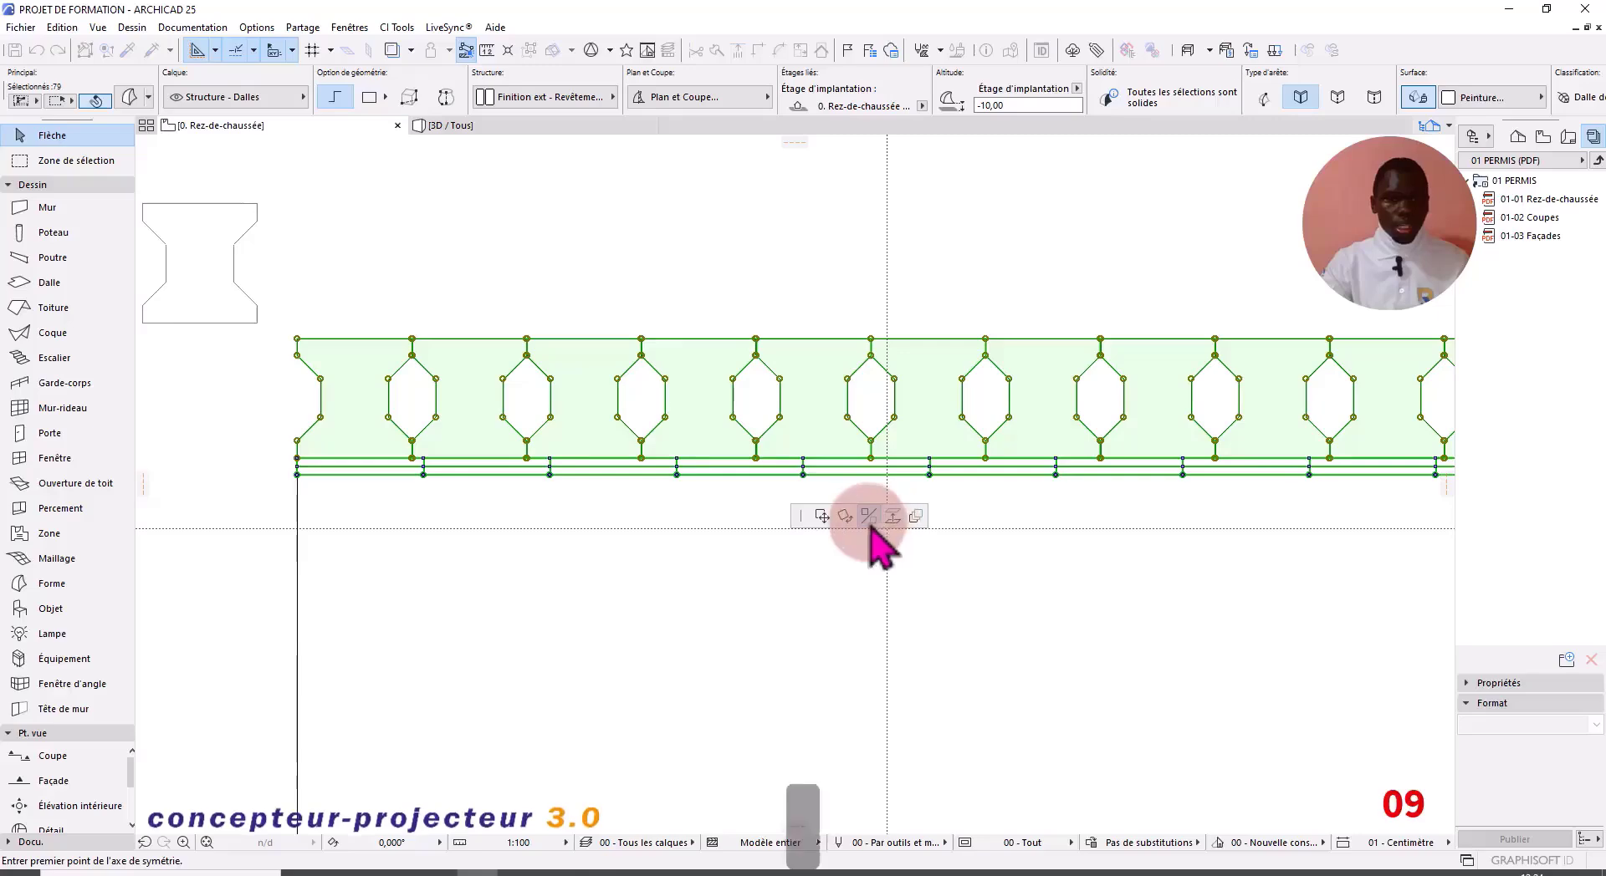
key("ctrl")
scroll(547, 577, "down", 4)
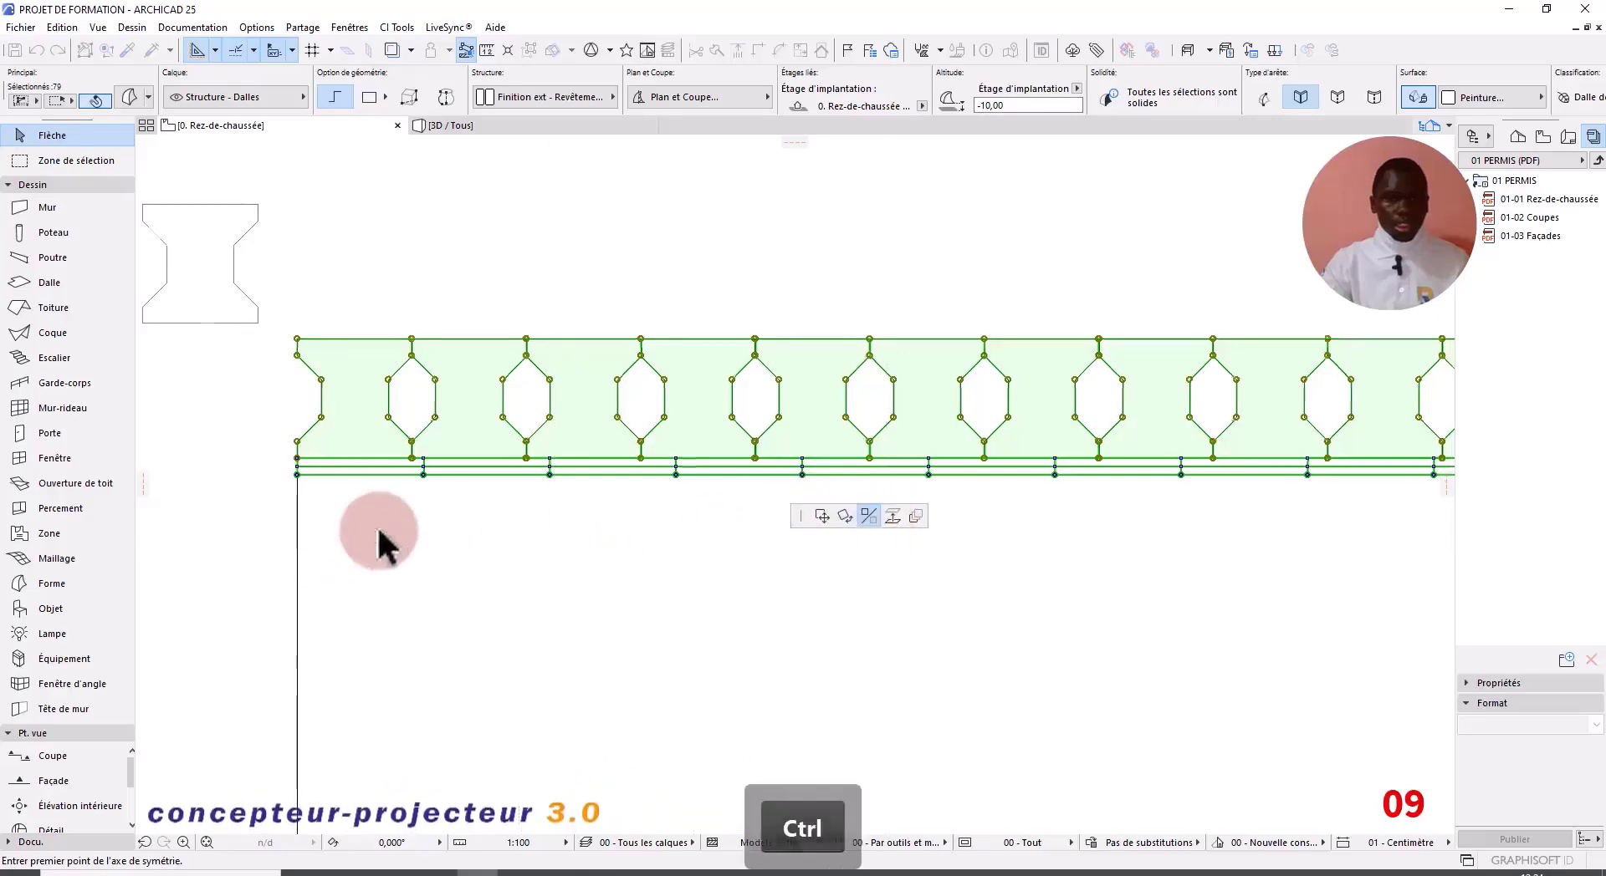
middle_click_drag(315, 699, 411, 451)
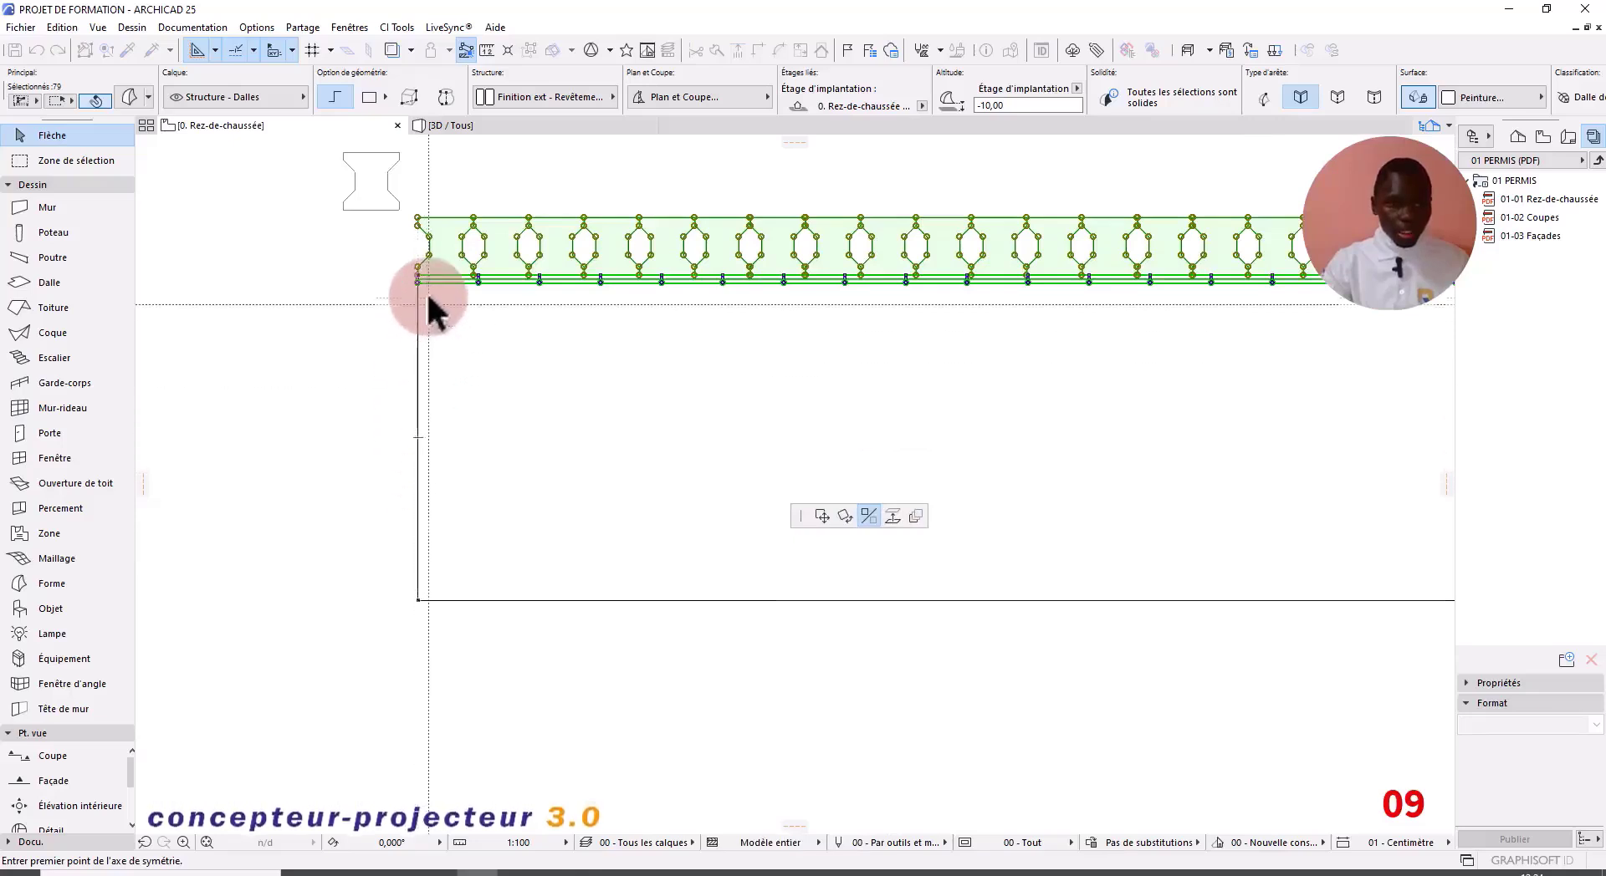
left_click(417, 436)
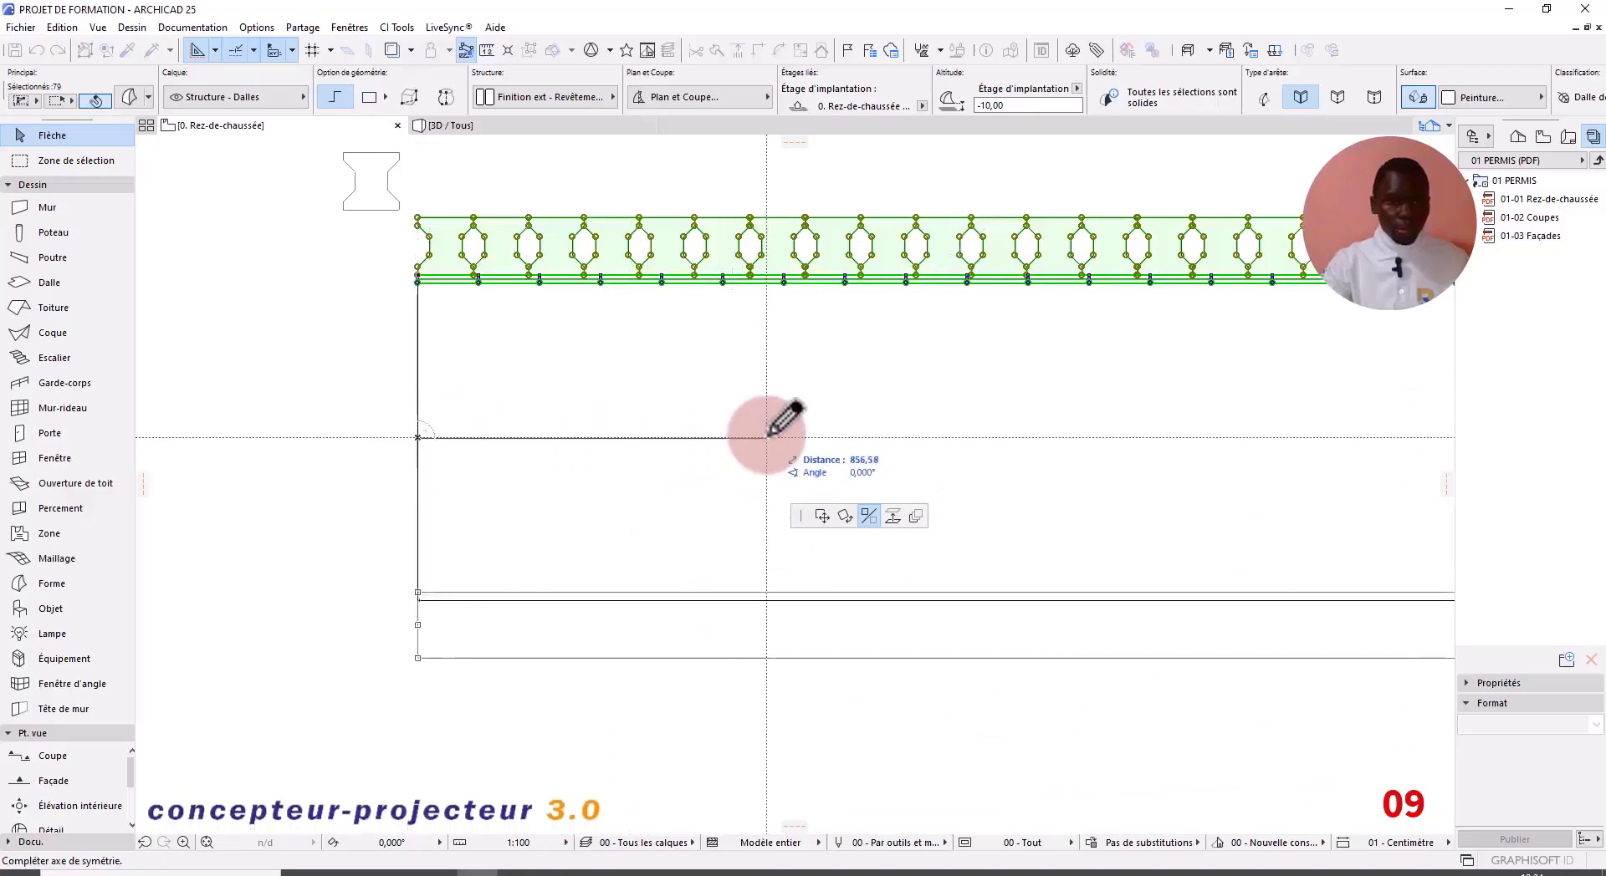
key("ctrl")
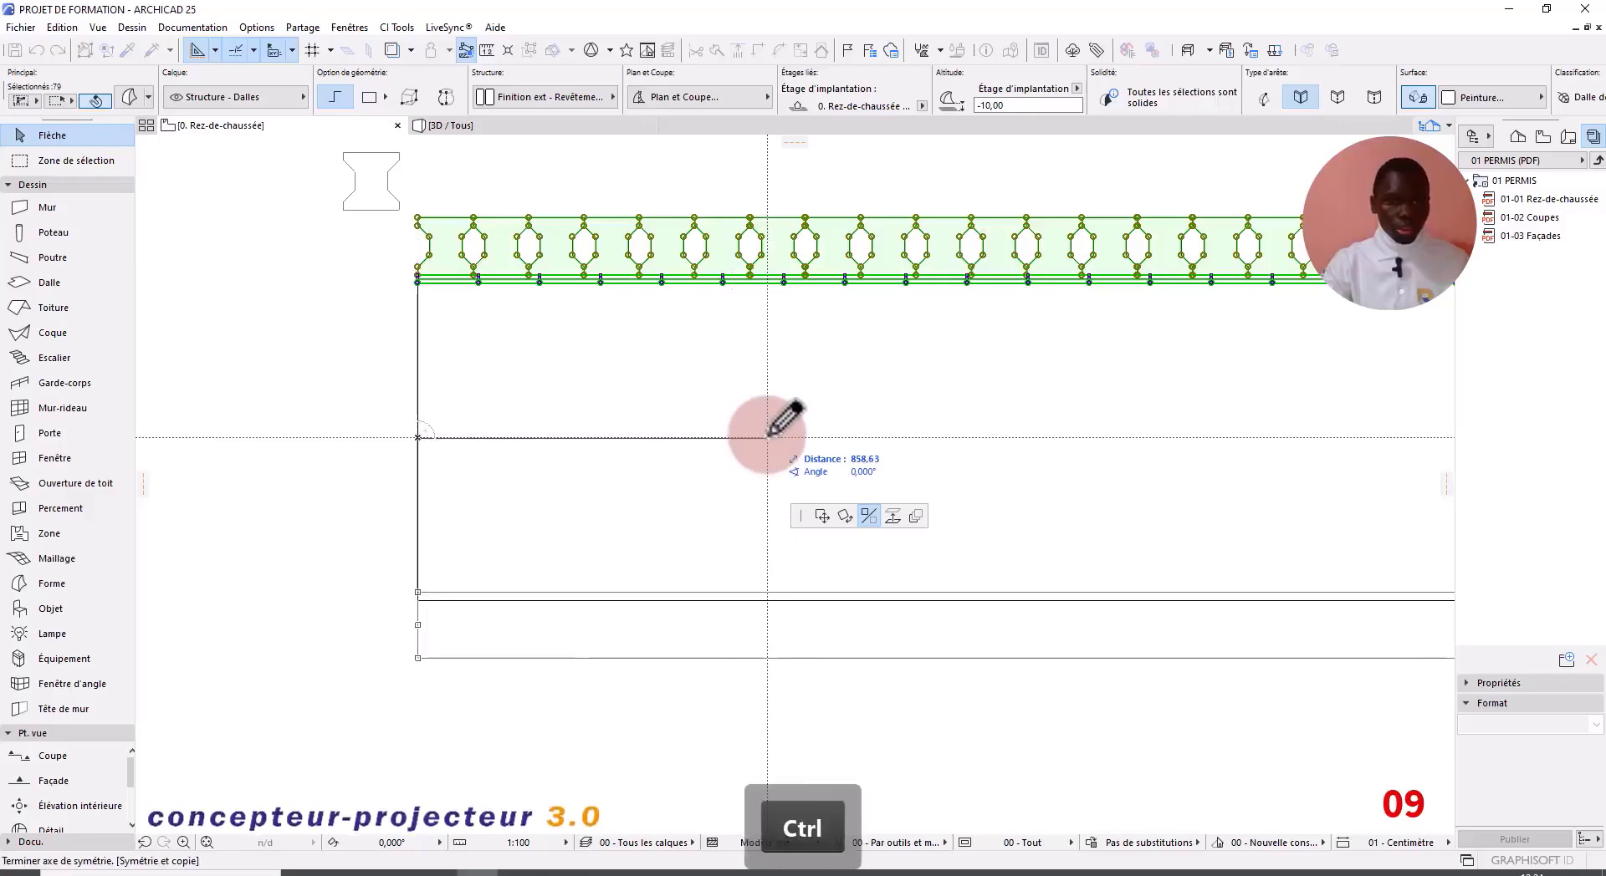
left_click(766, 436)
left_click(296, 409)
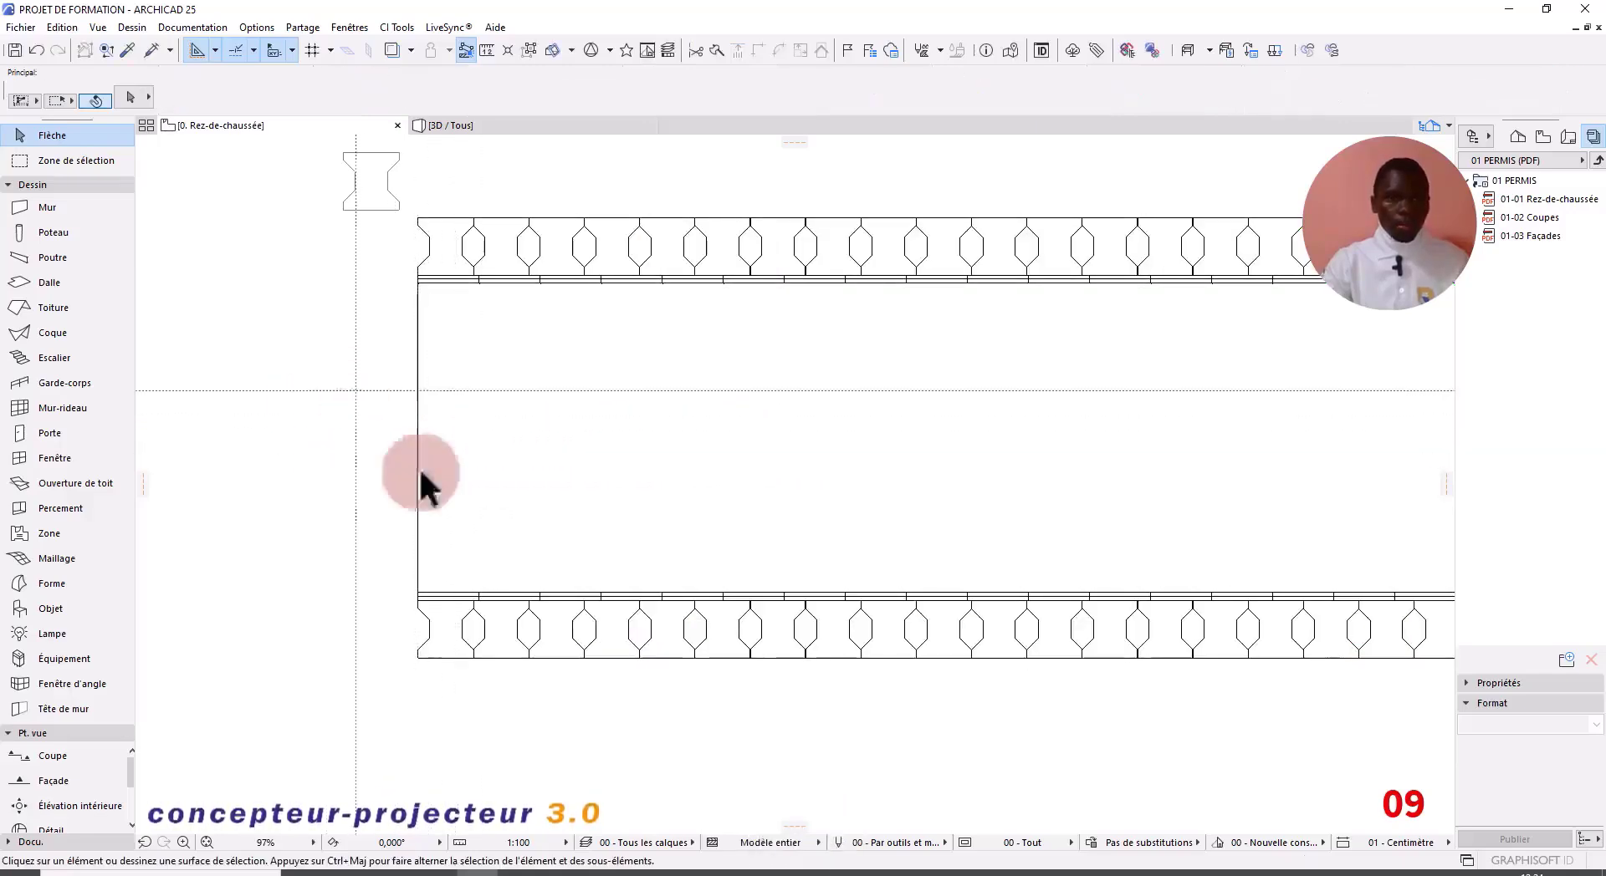
Step: In the 3D view, pick up the notched edge slab's settings as defaults for a new slab
left_click(556, 125)
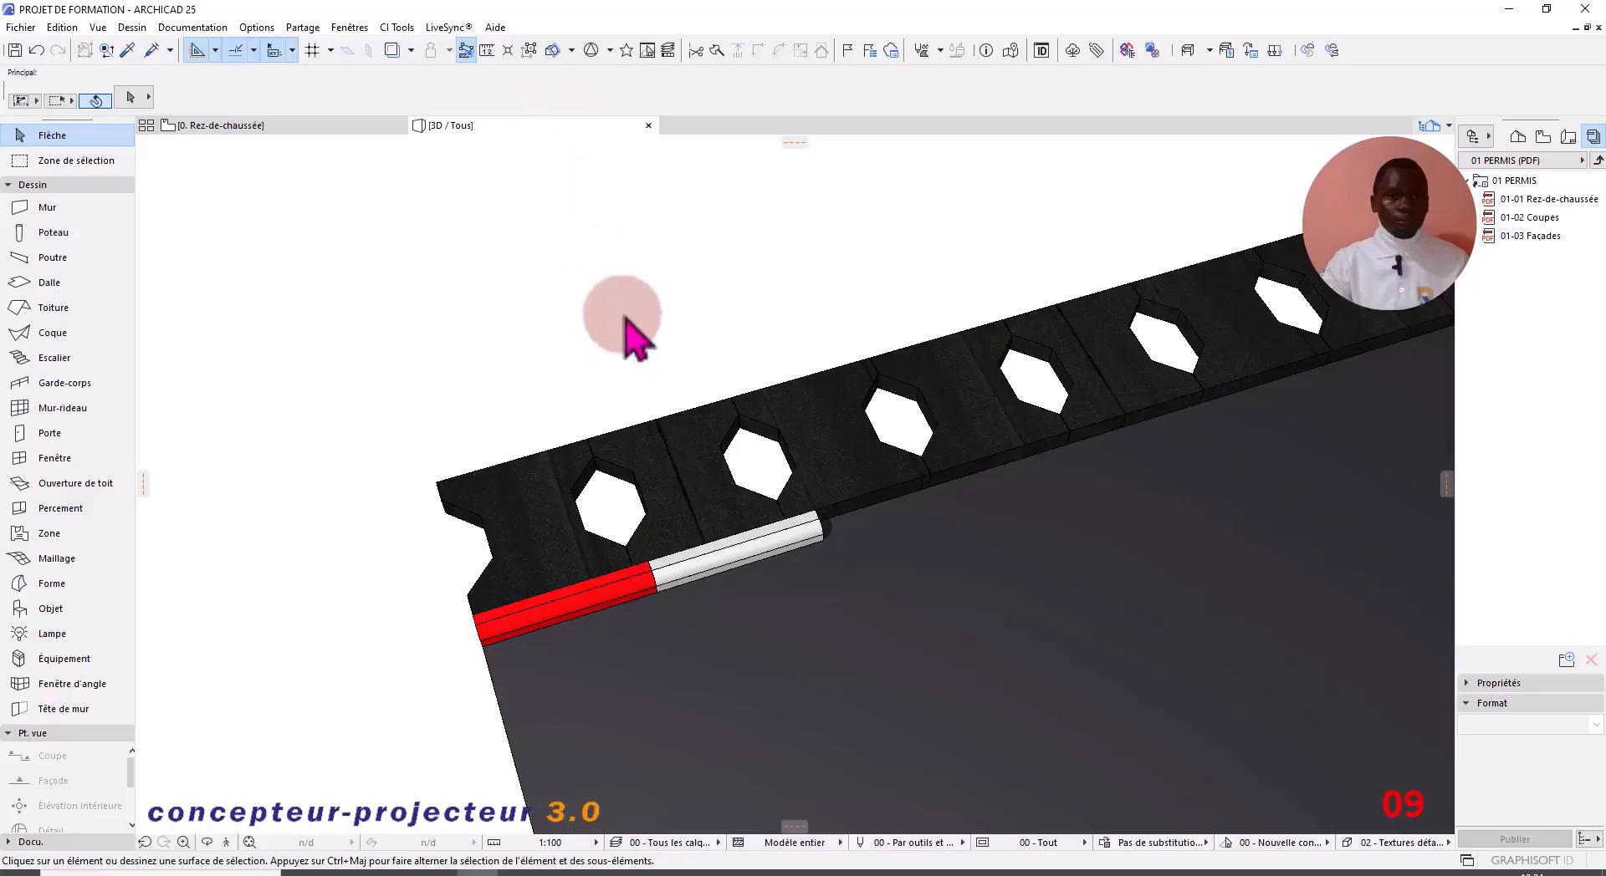
scroll(619, 357, "down", 5)
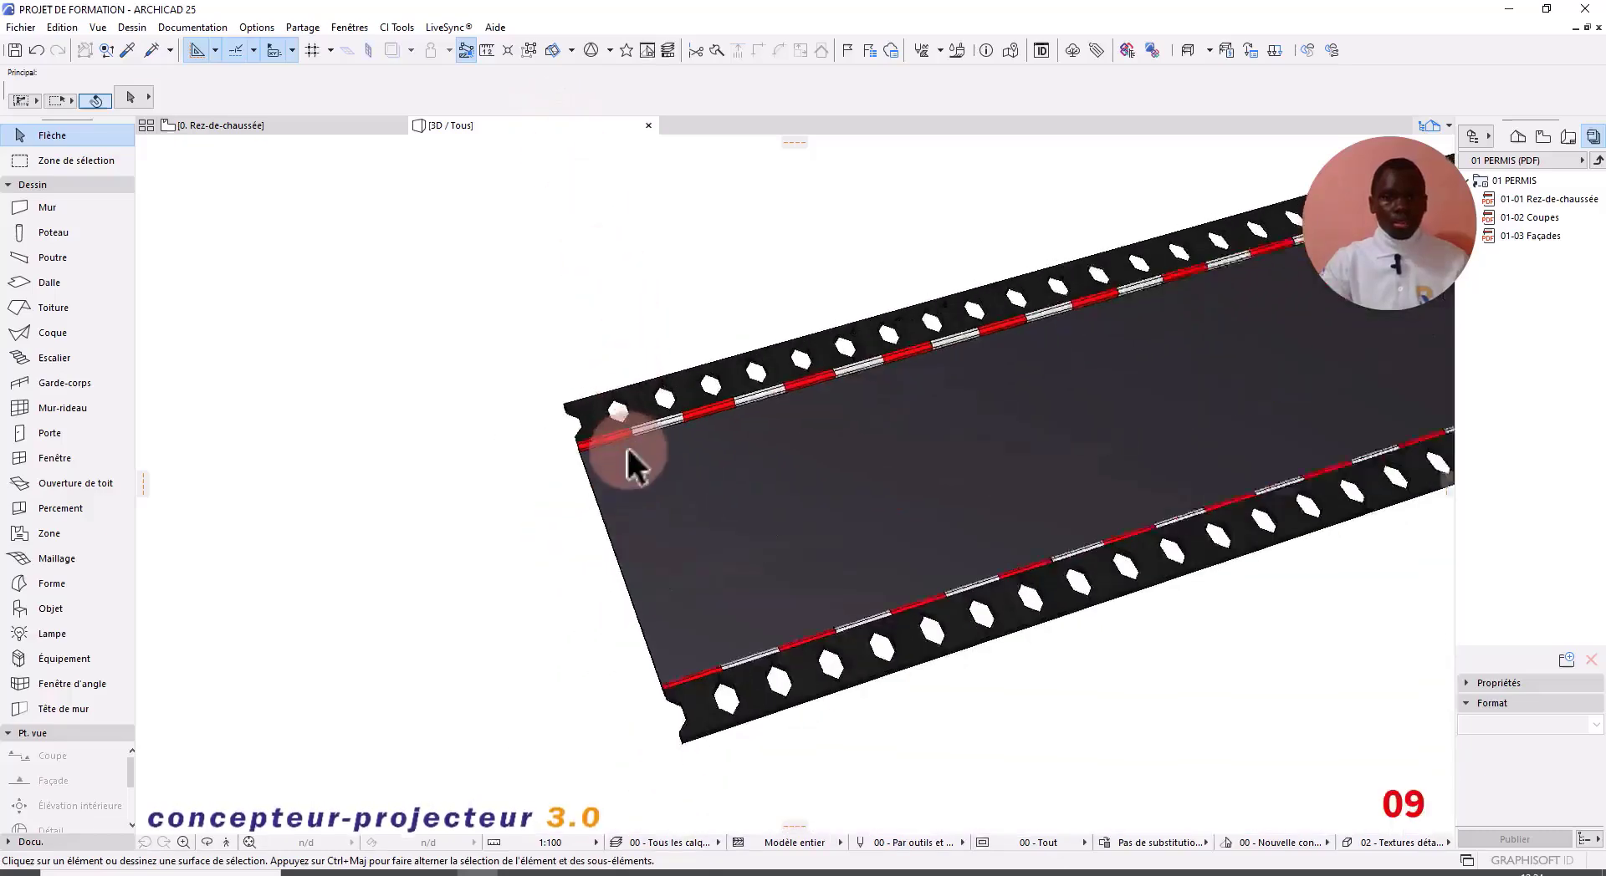
middle_click_drag(629, 456, 711, 595, "shift")
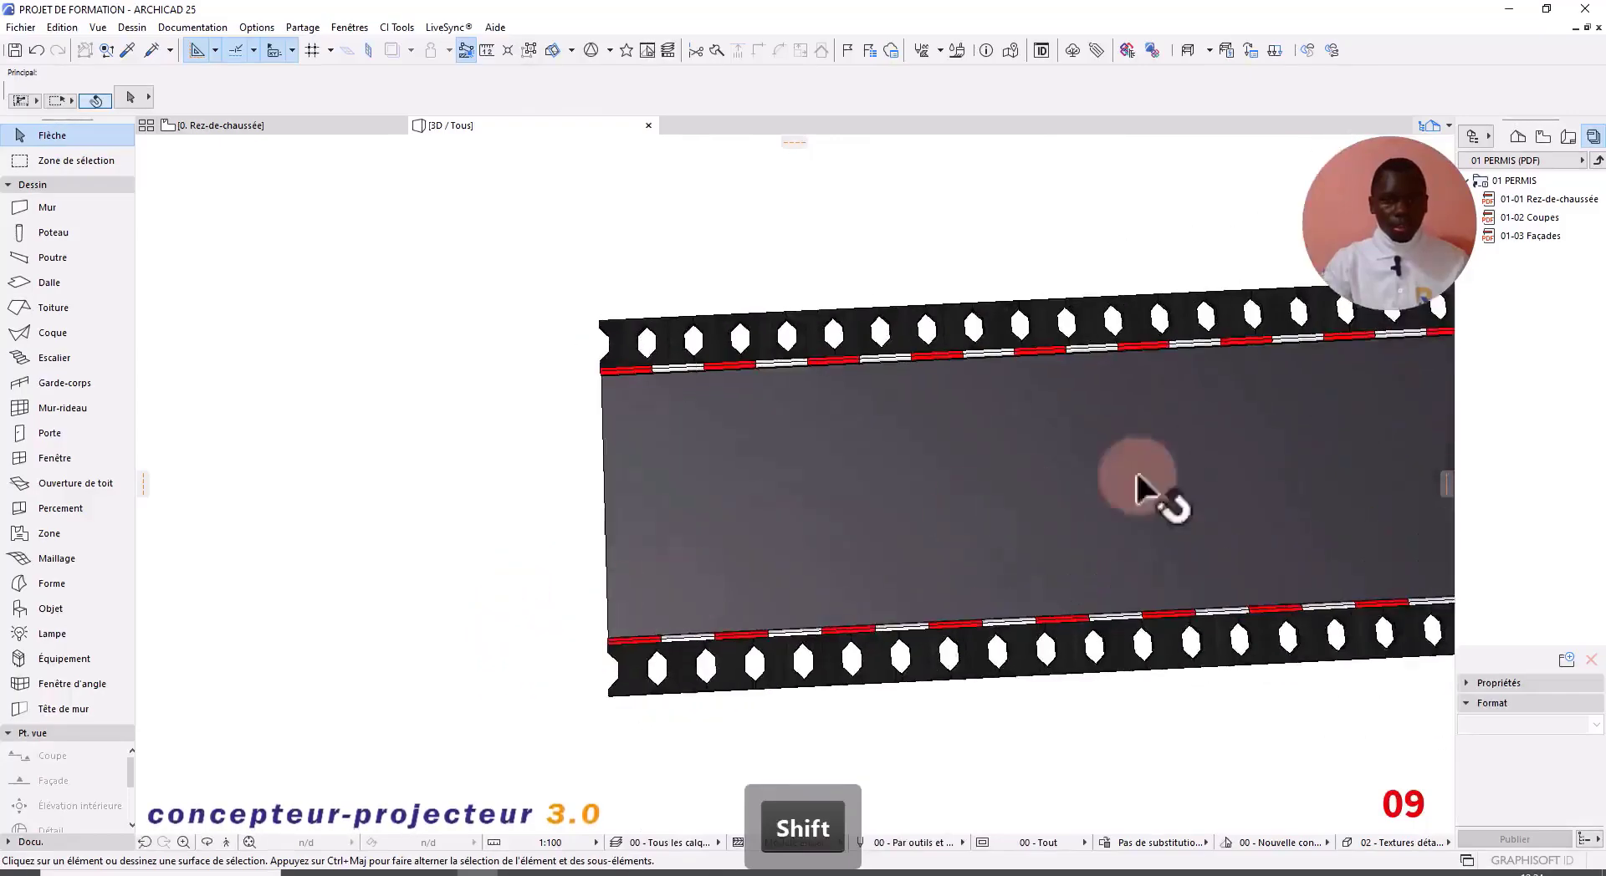
middle_click_drag(1158, 493, 657, 520)
scroll(719, 527, "down", 4)
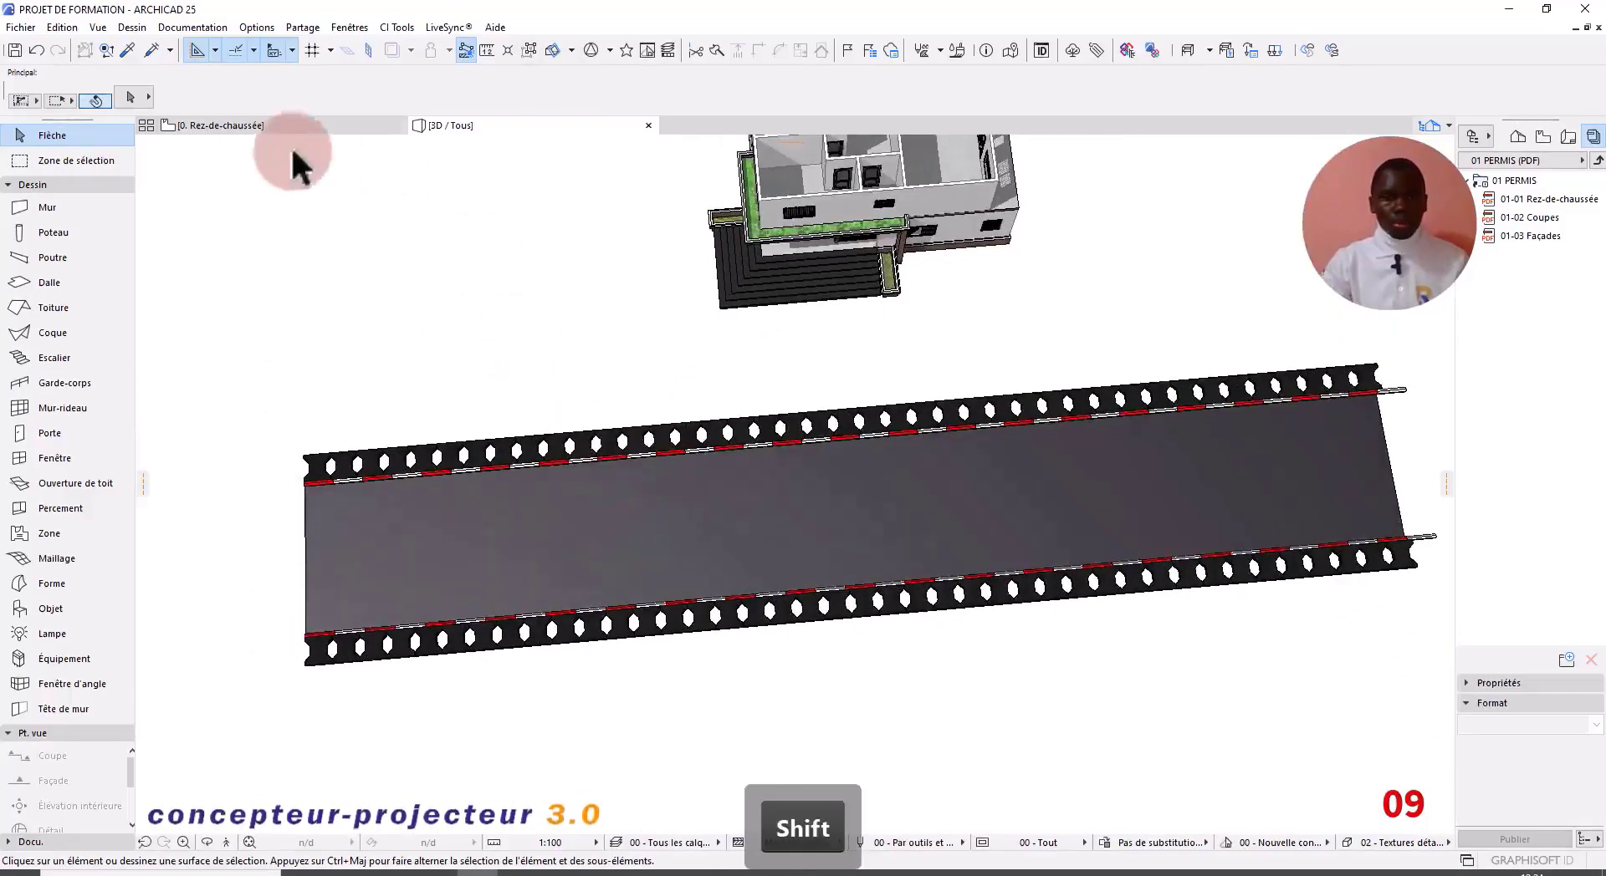
left_click(133, 51)
scroll(318, 477, "up", 5)
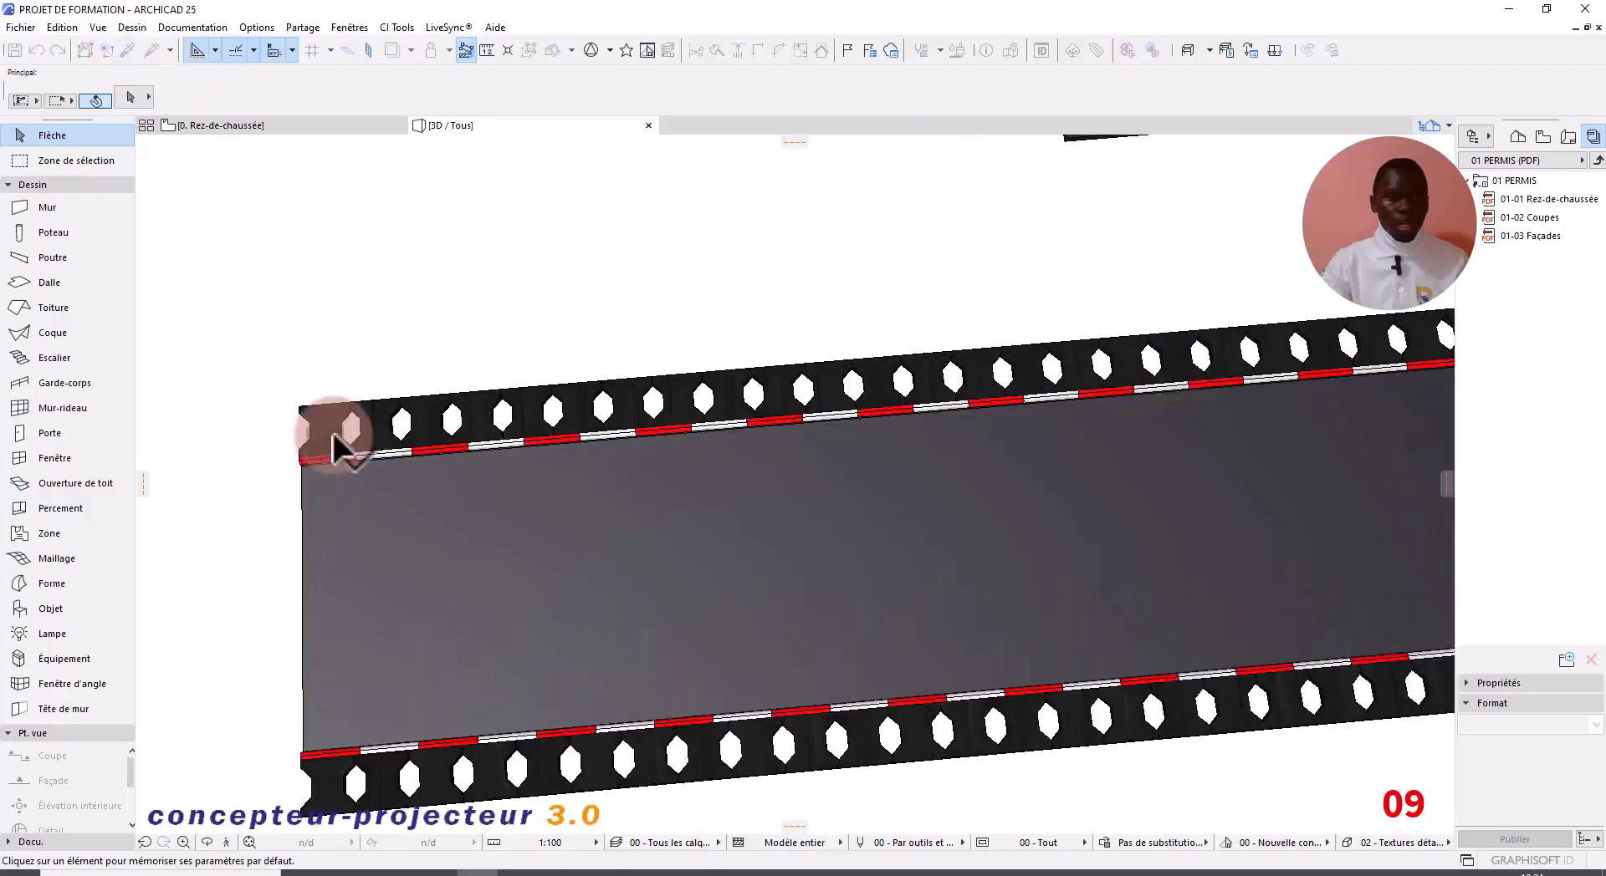
left_click(333, 448)
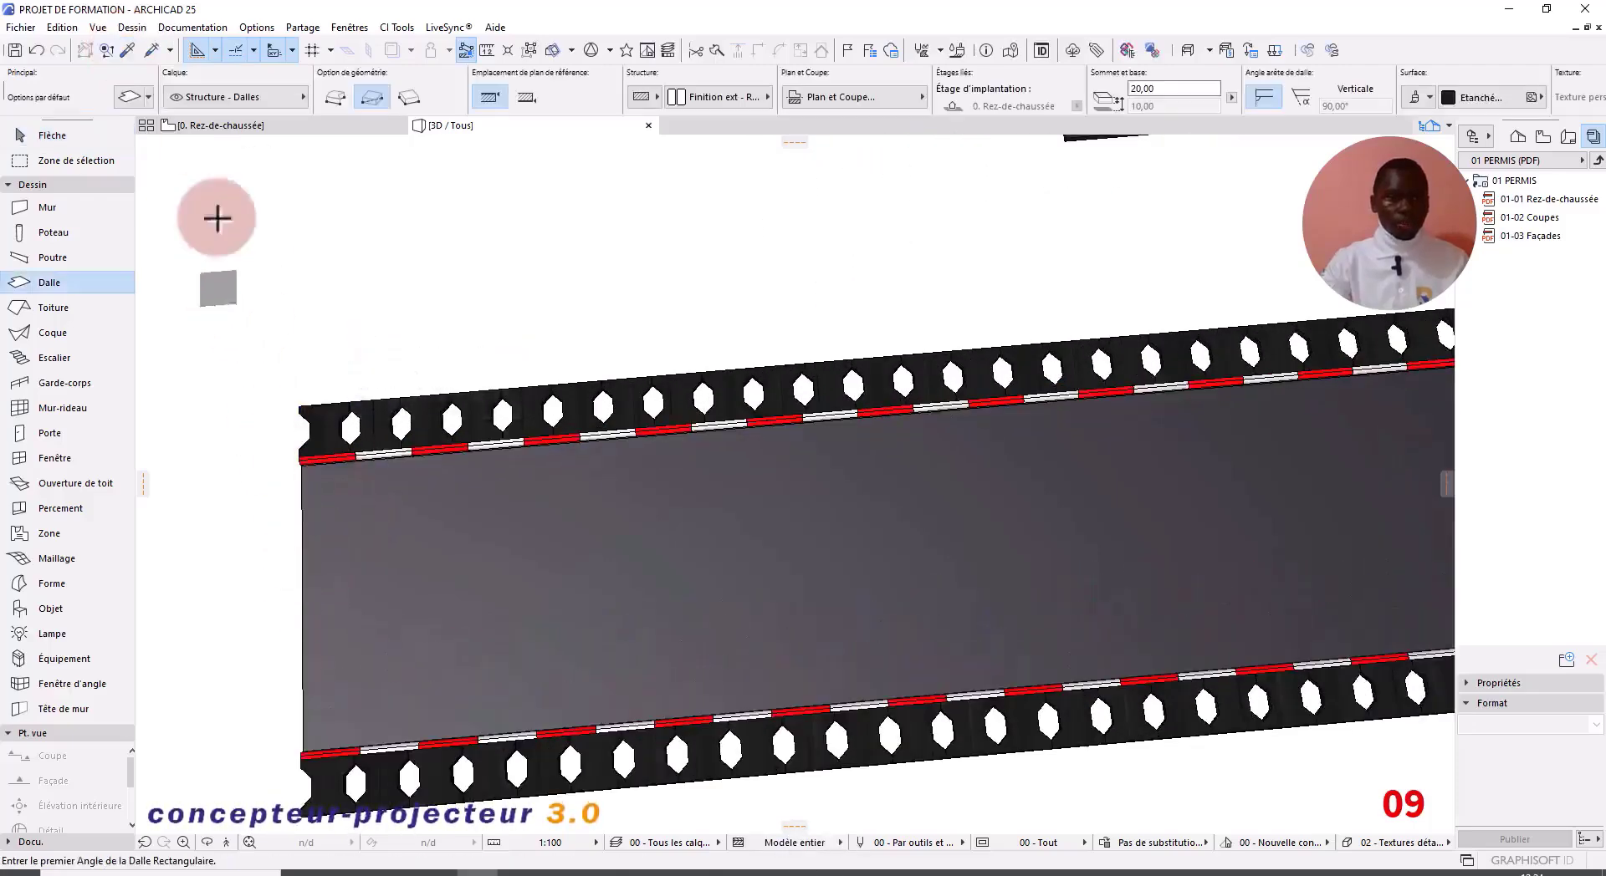
Step: Return to the ground-floor plan (0. Rez-de-chaussée) and check the snap guide and snap point options
left_click(236, 127)
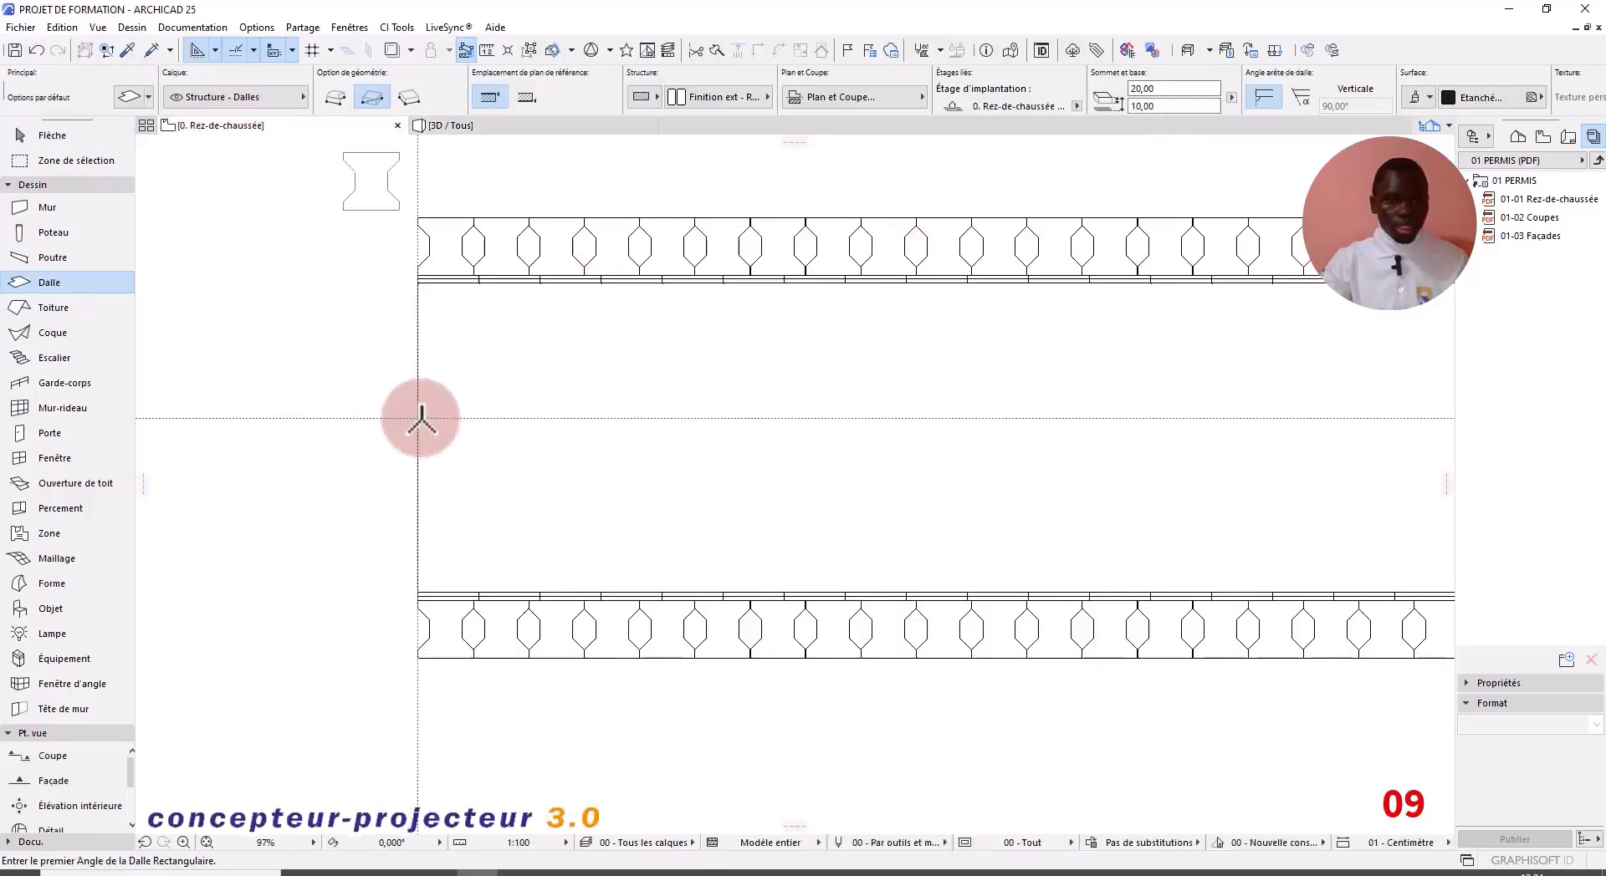
scroll(418, 431, "up", 3)
scroll(418, 431, "up", 1)
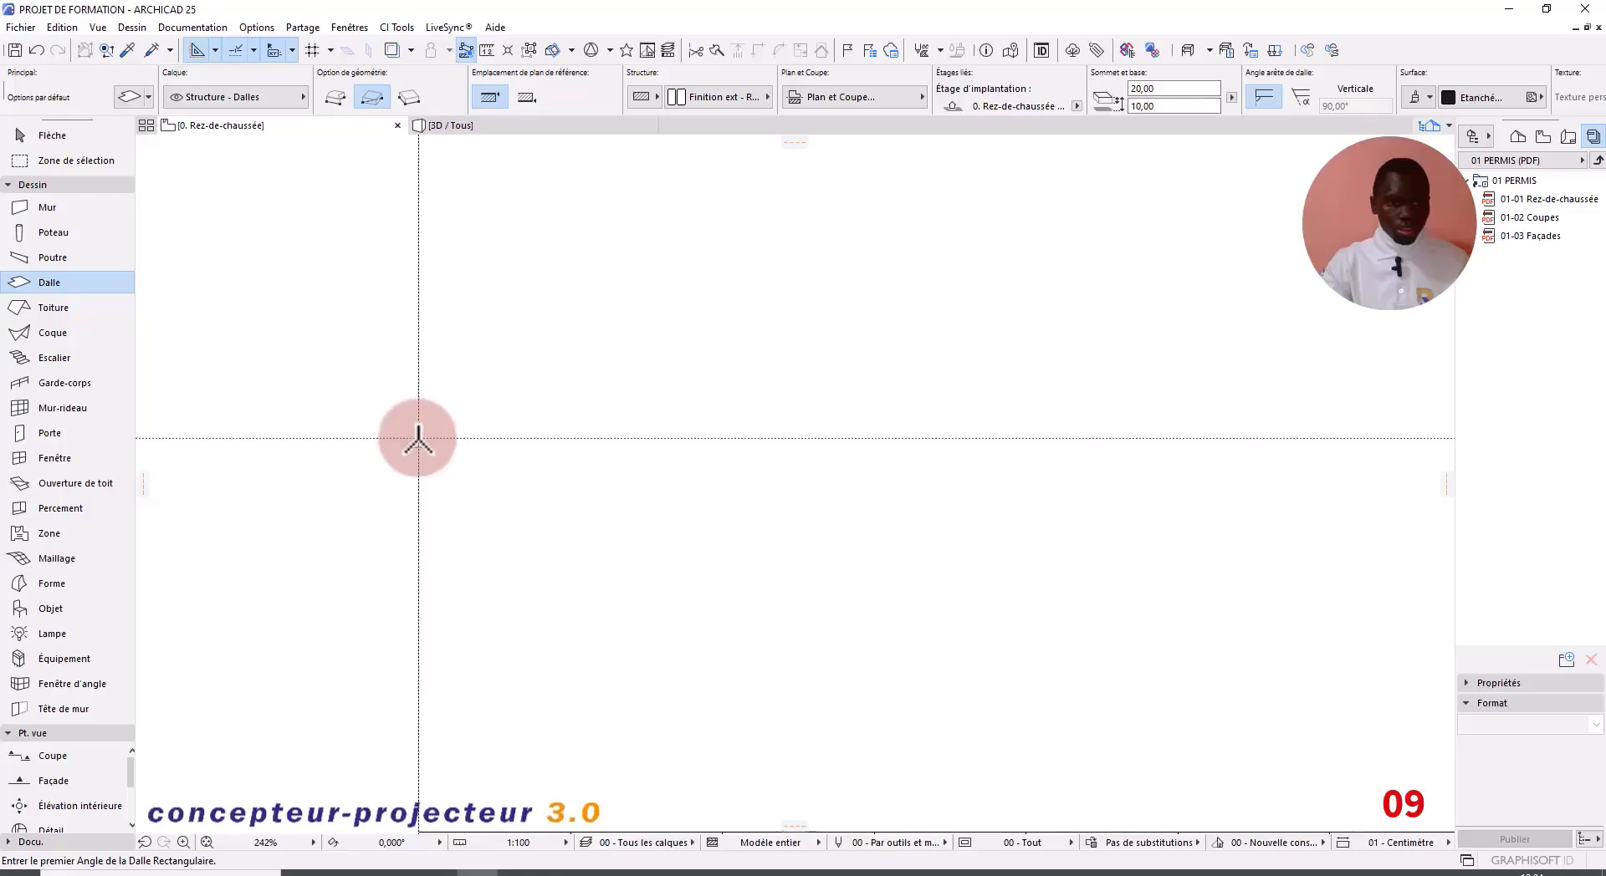
scroll(418, 436, "down", 7)
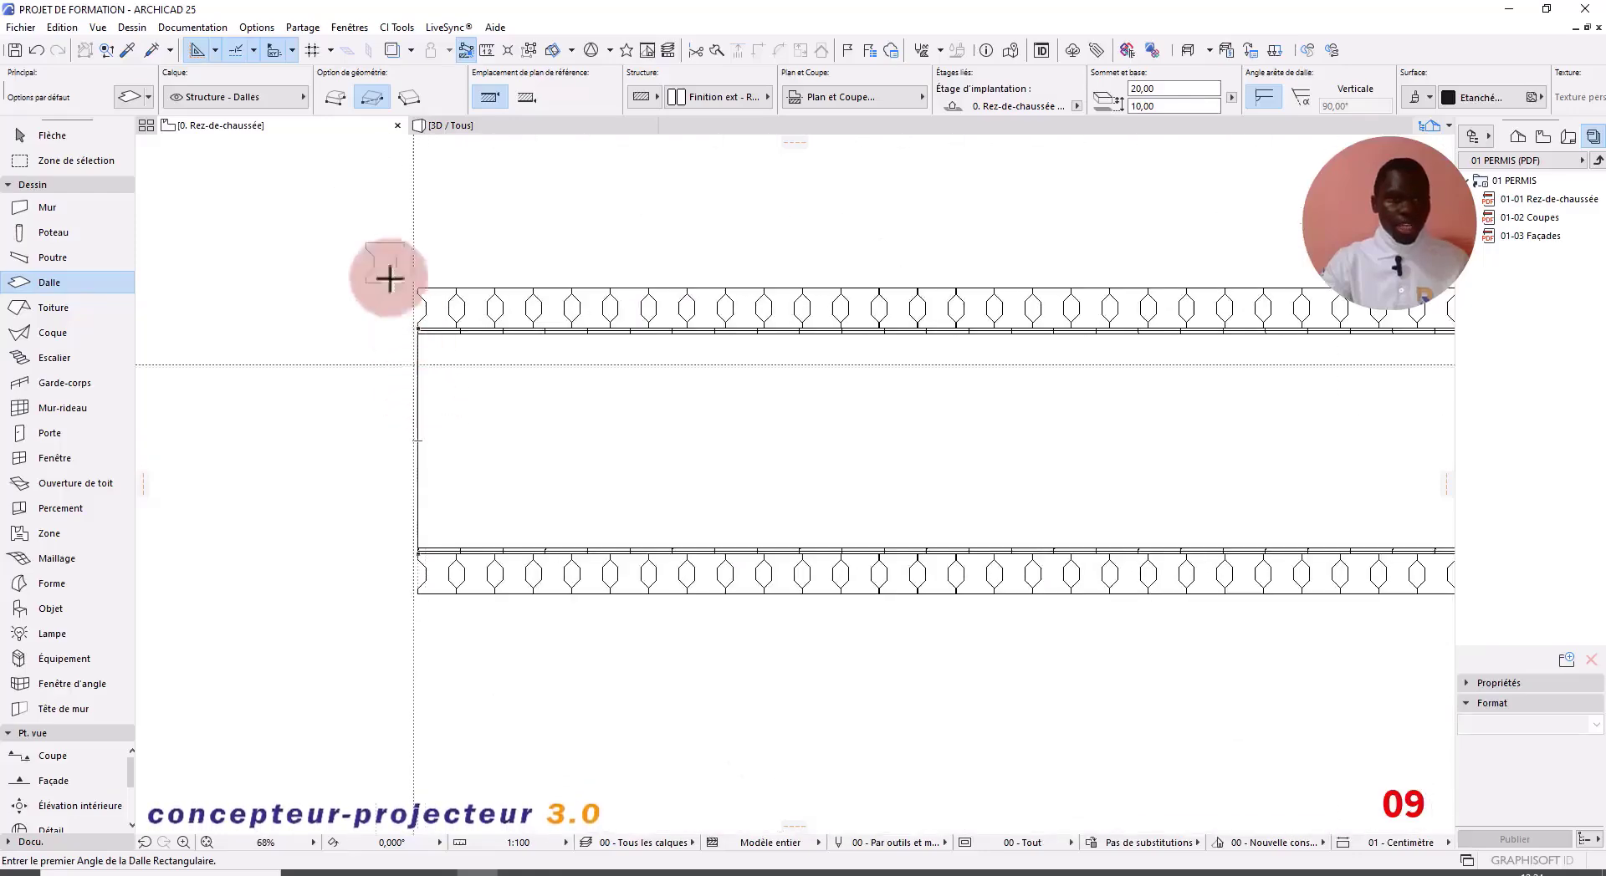
left_click(294, 49)
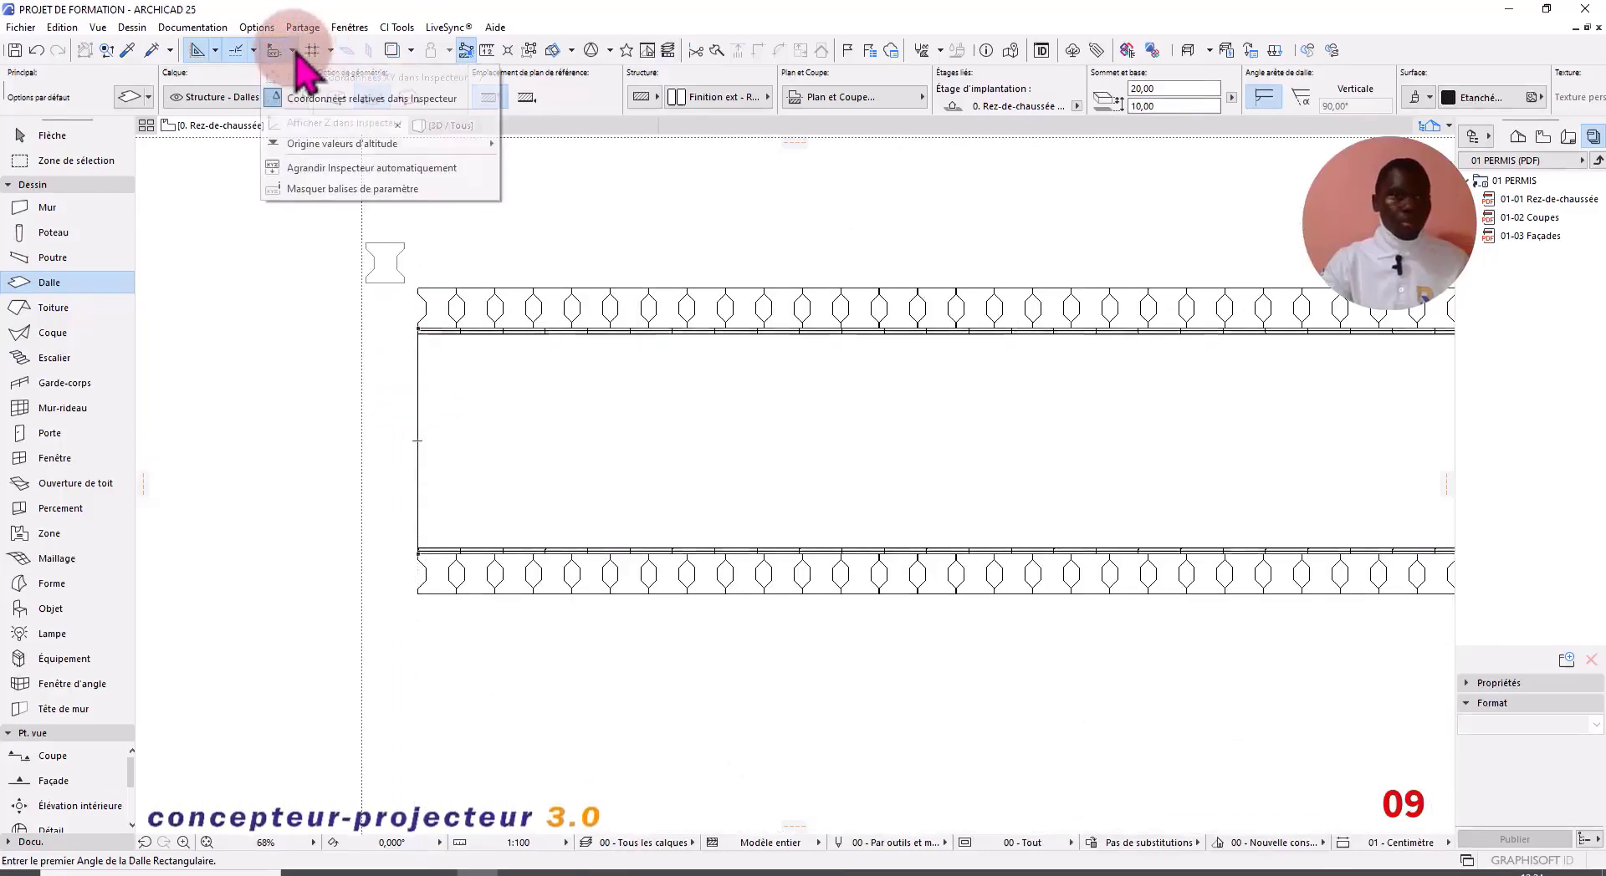
left_click(294, 49)
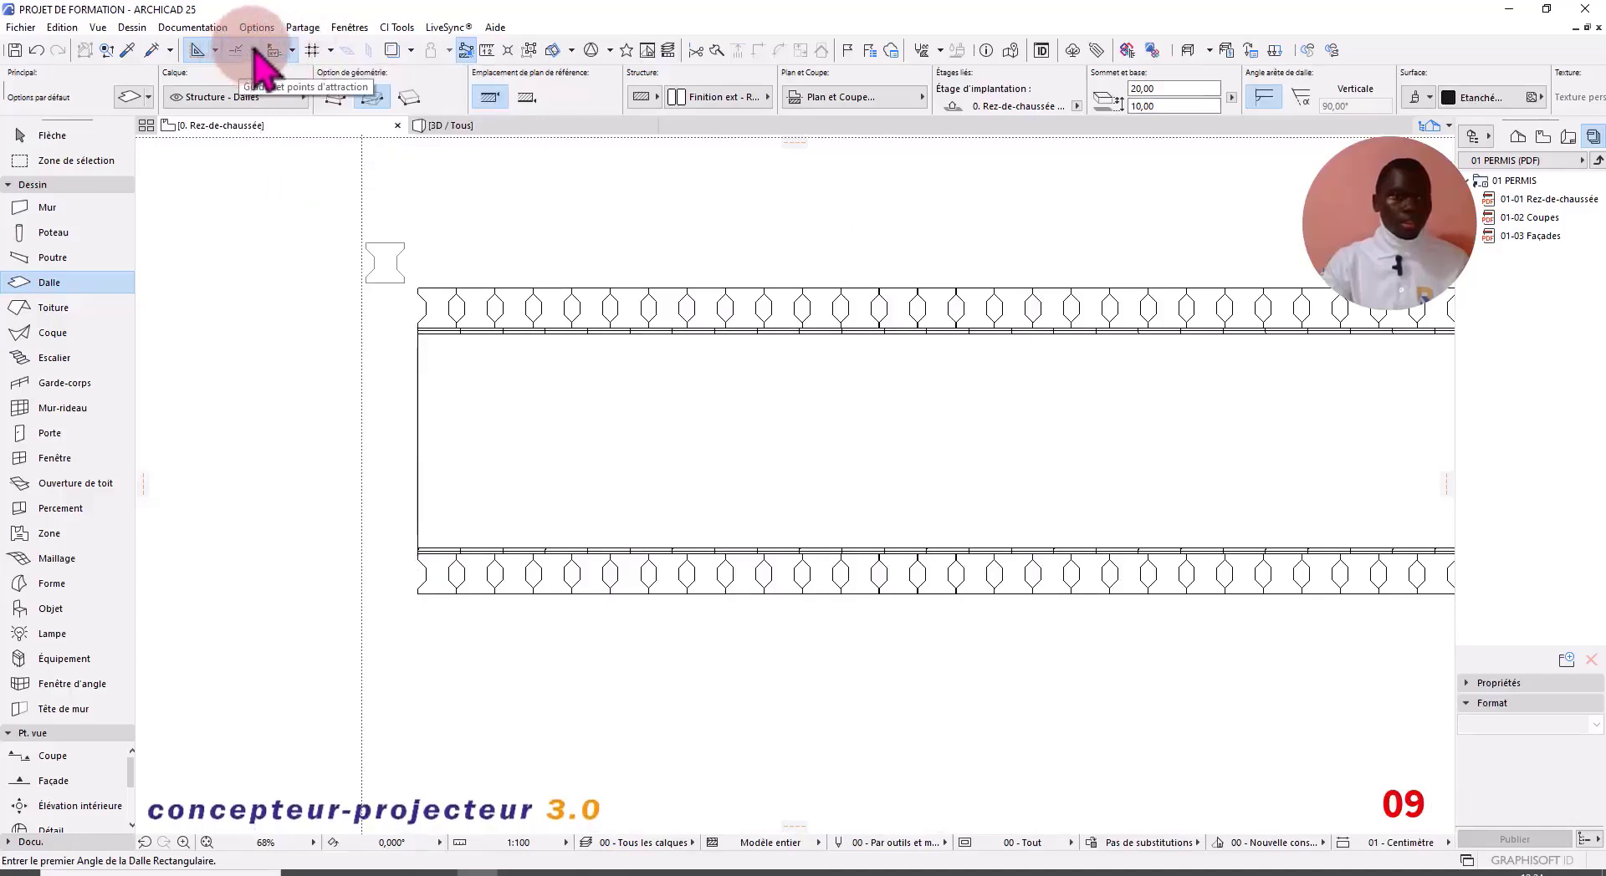
left_click(253, 49)
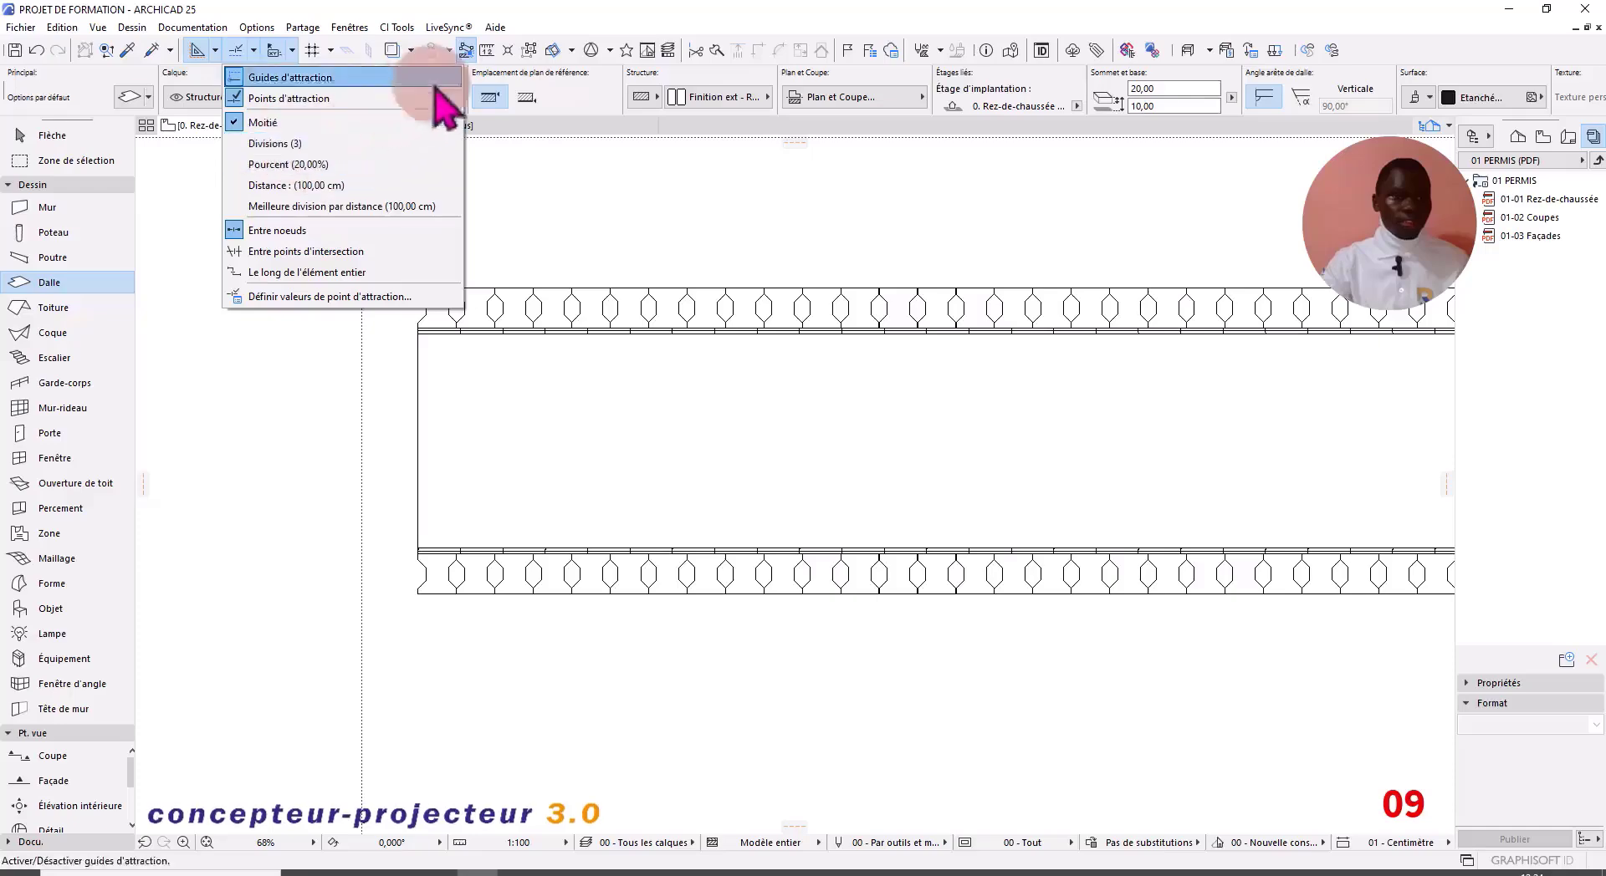
left_click(525, 149)
Step: Draw a narrow rectangular slab strip about 5549 cm long from the midpoint of the roadway's end edge to its far end
scroll(427, 434, "up", 4)
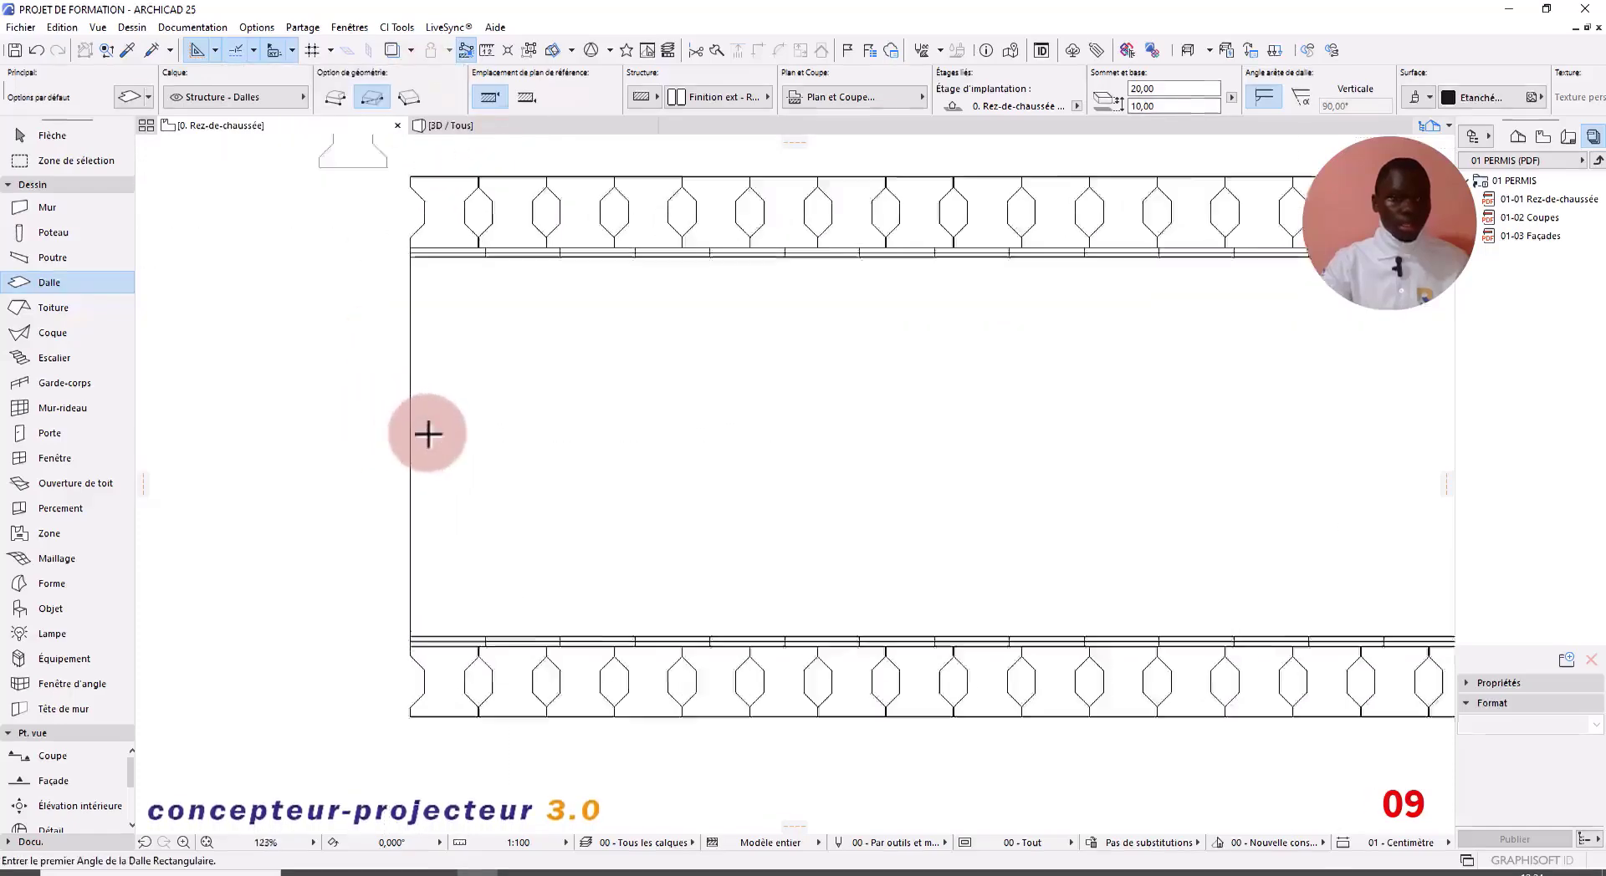
scroll(427, 431, "down", 2)
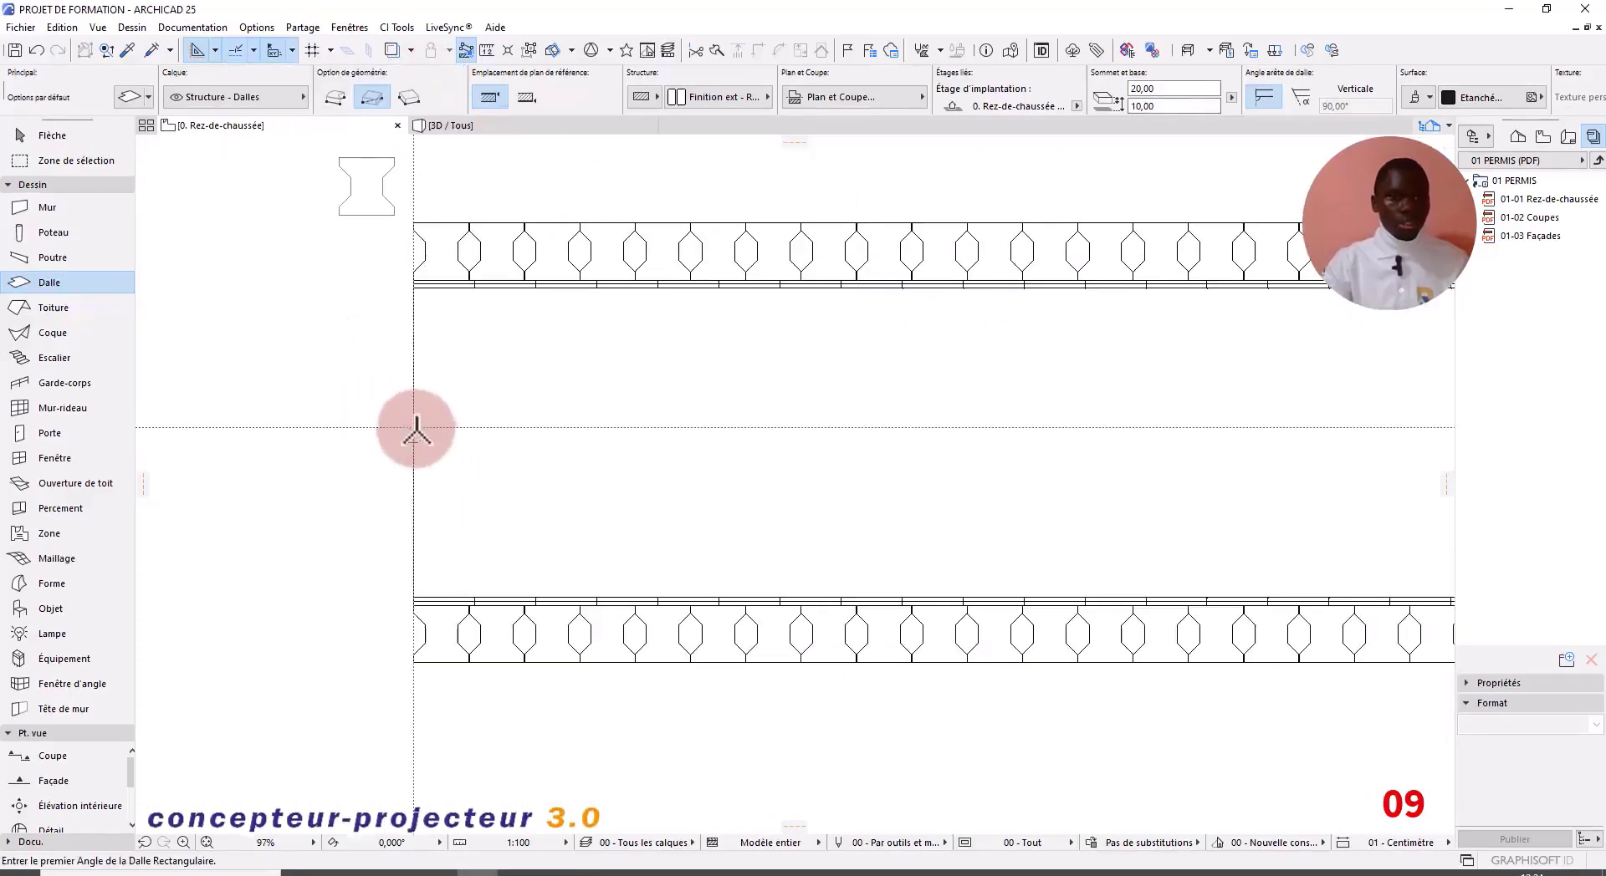
scroll(414, 437, "up", 2)
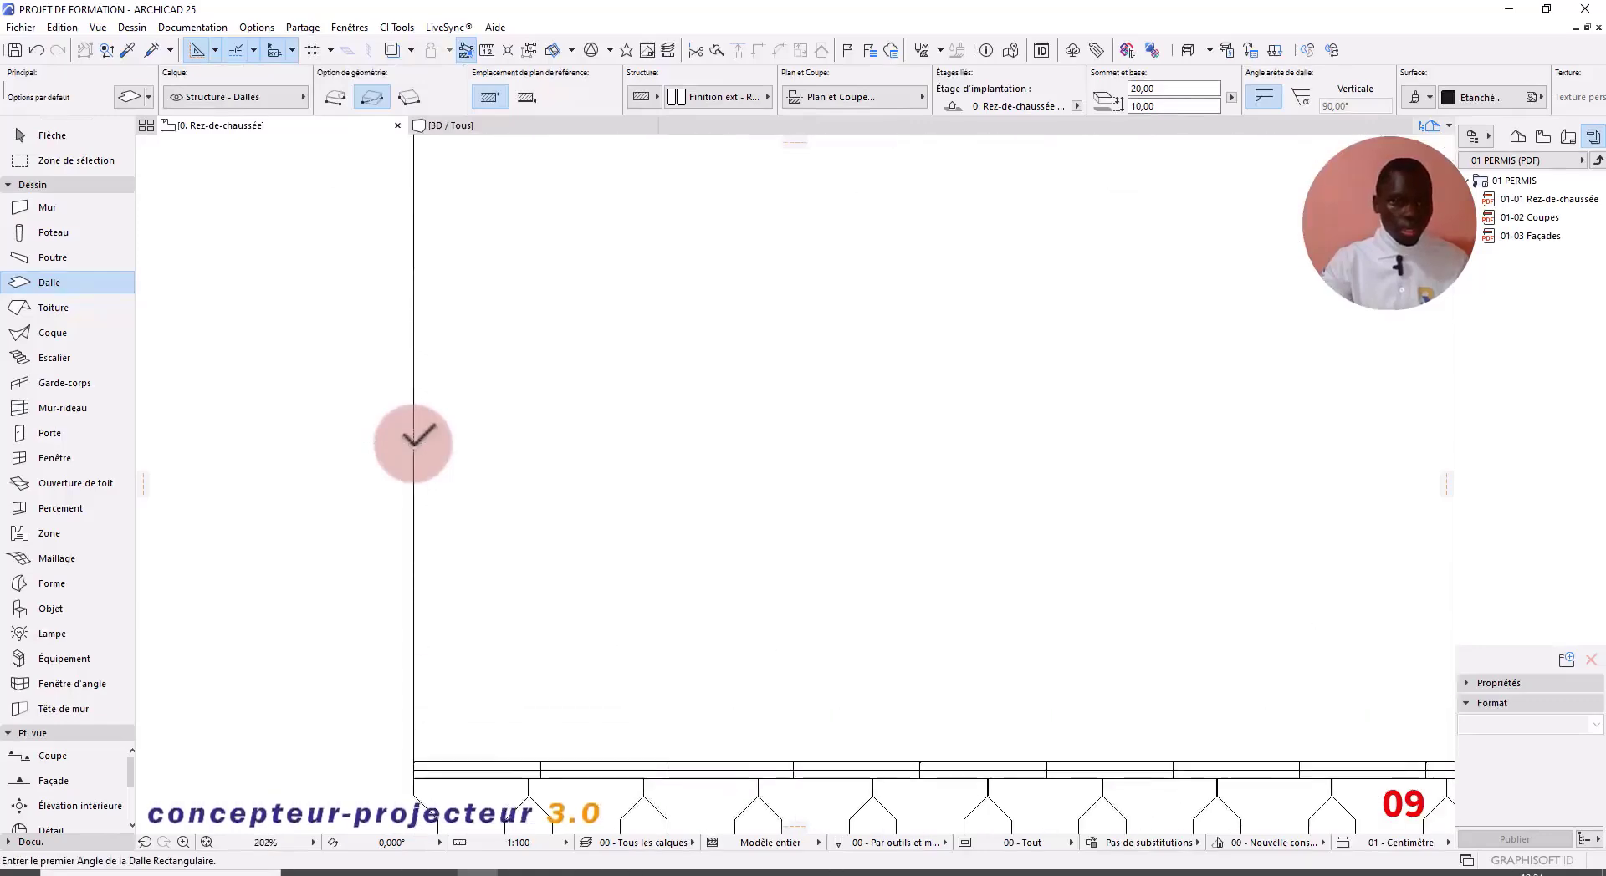
scroll(415, 439, "down", 4)
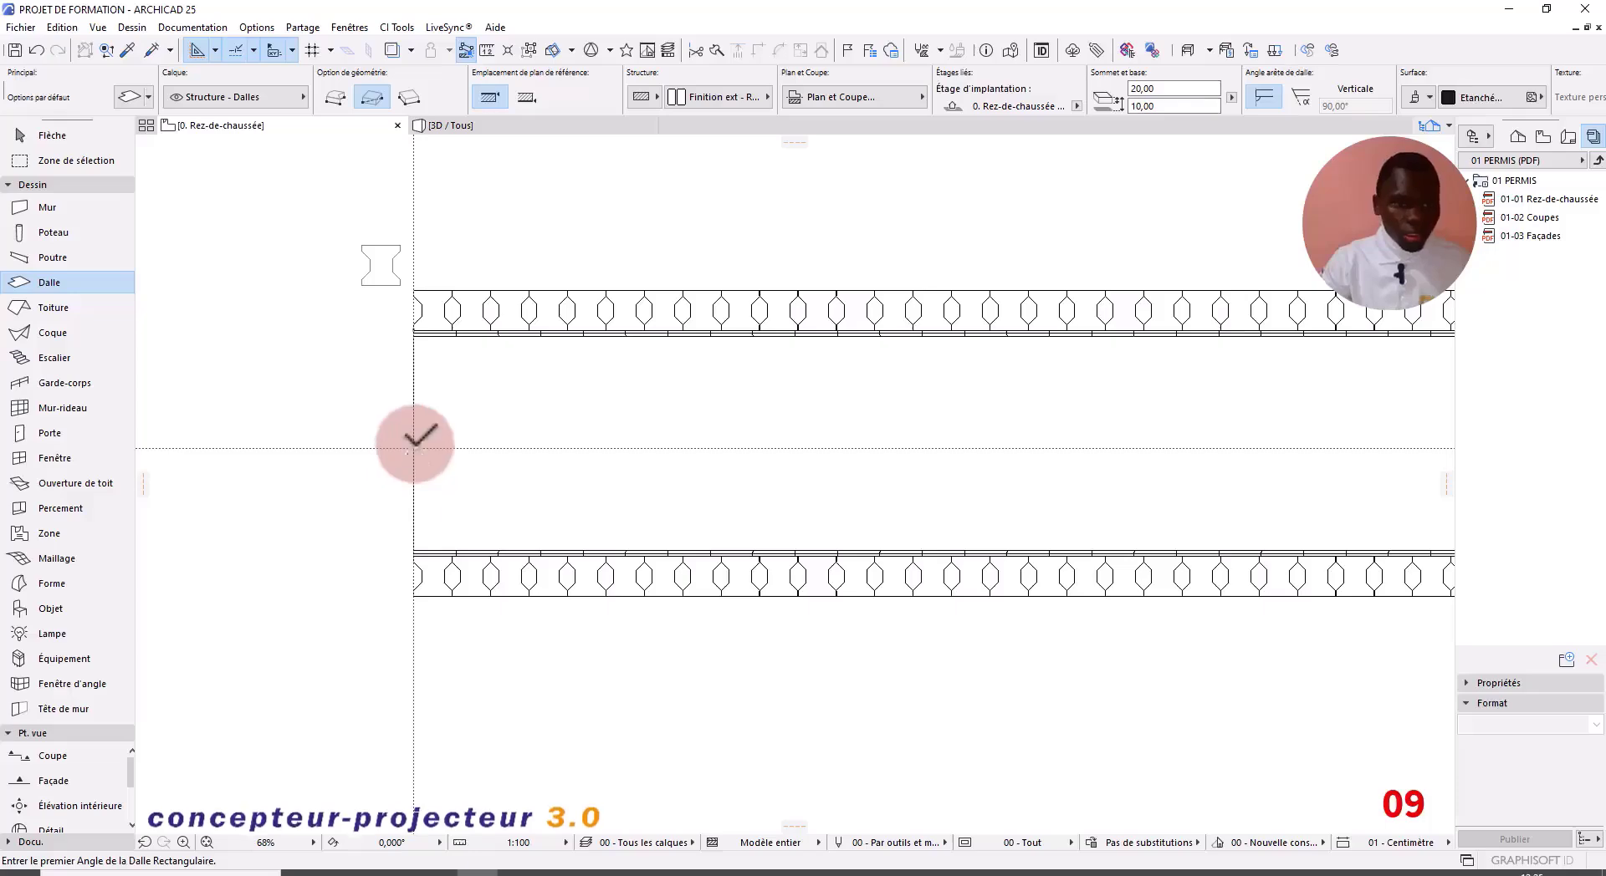
left_click(416, 439)
scroll(430, 444, "down", 3)
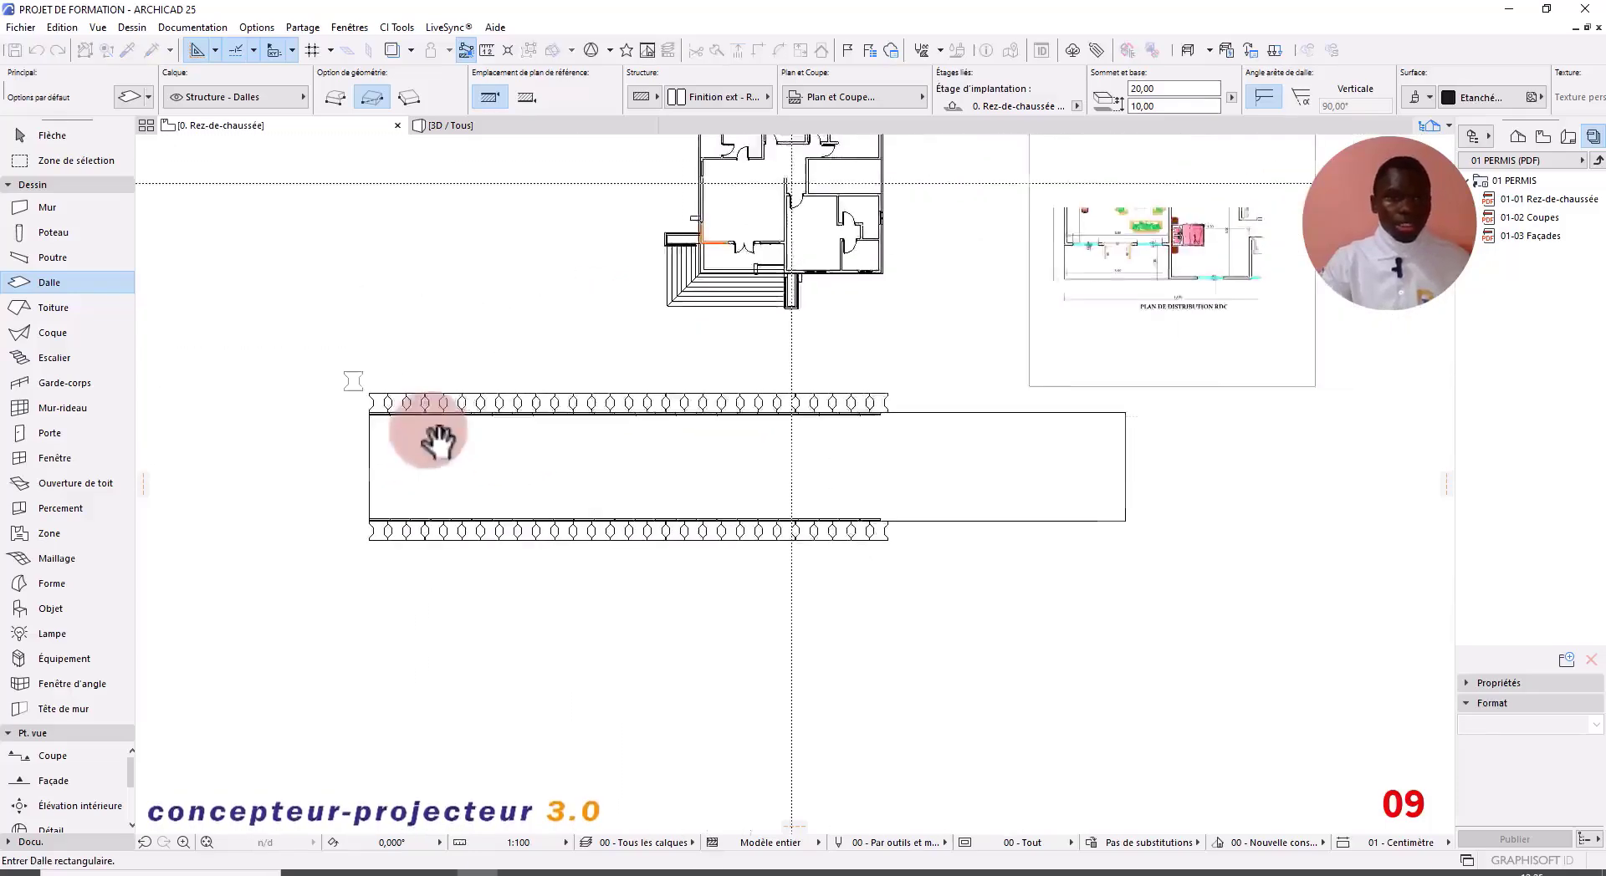
scroll(1037, 418, "up", 4)
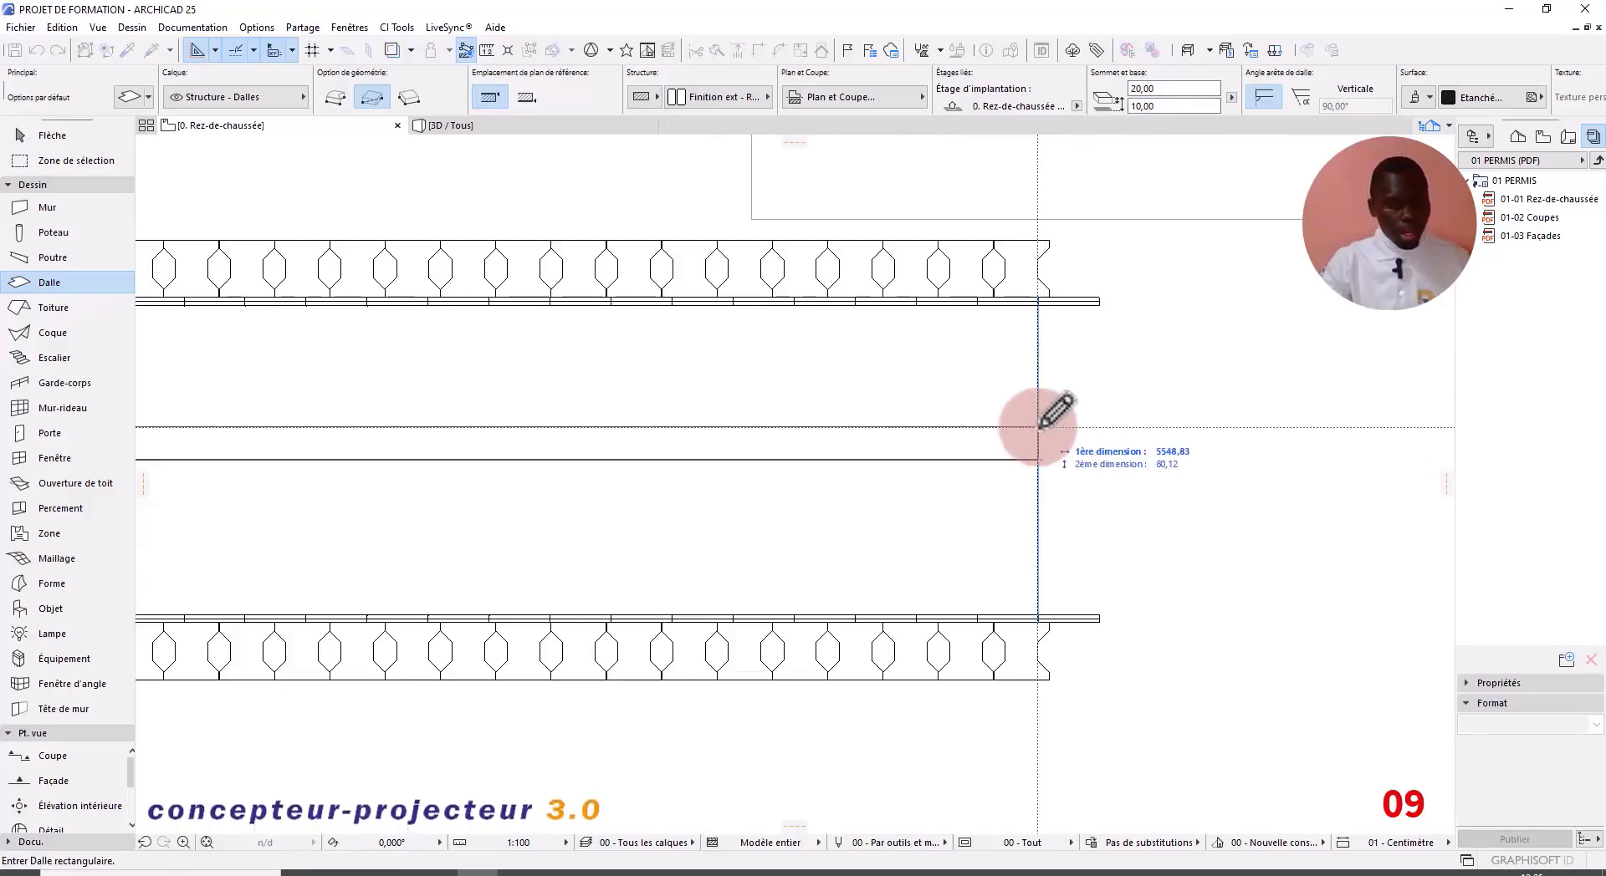
key("Tab")
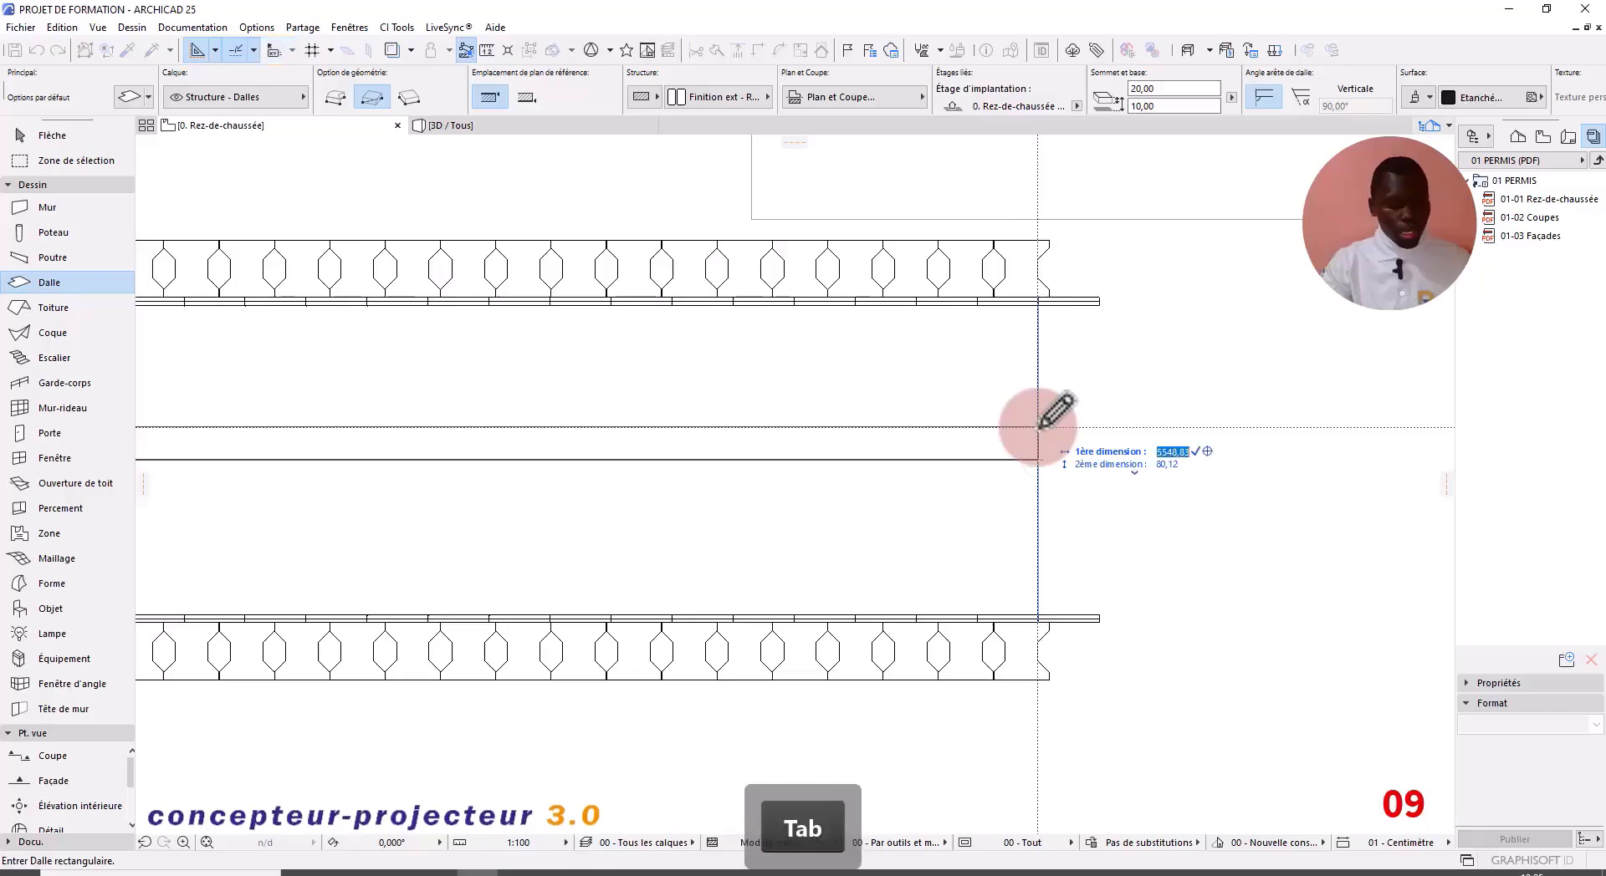
key("Return")
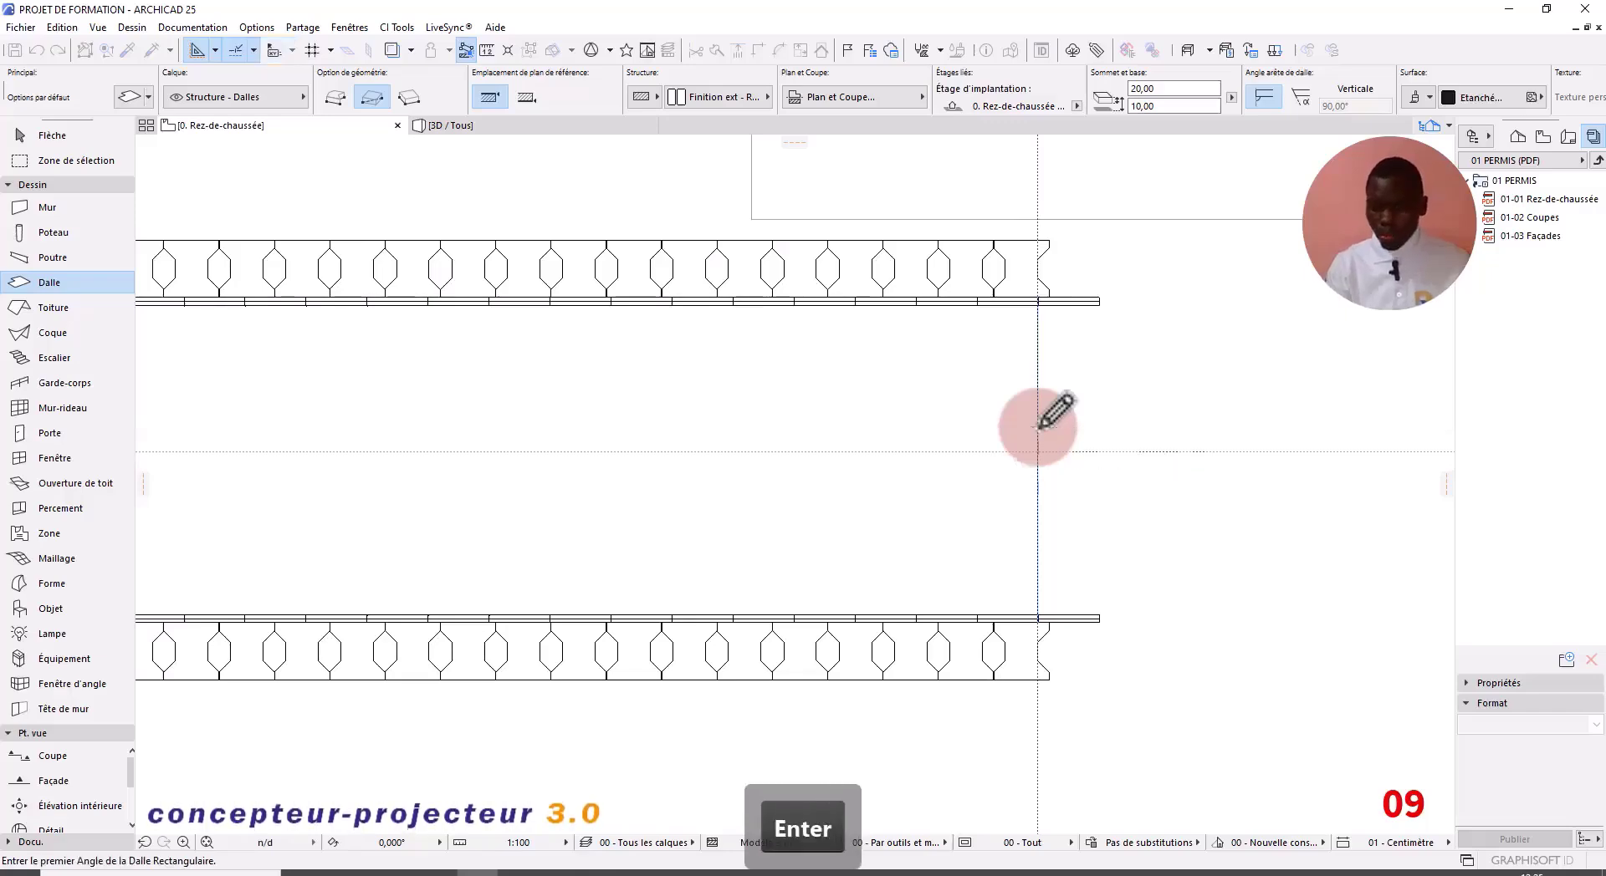
scroll(1133, 451, "down", 3)
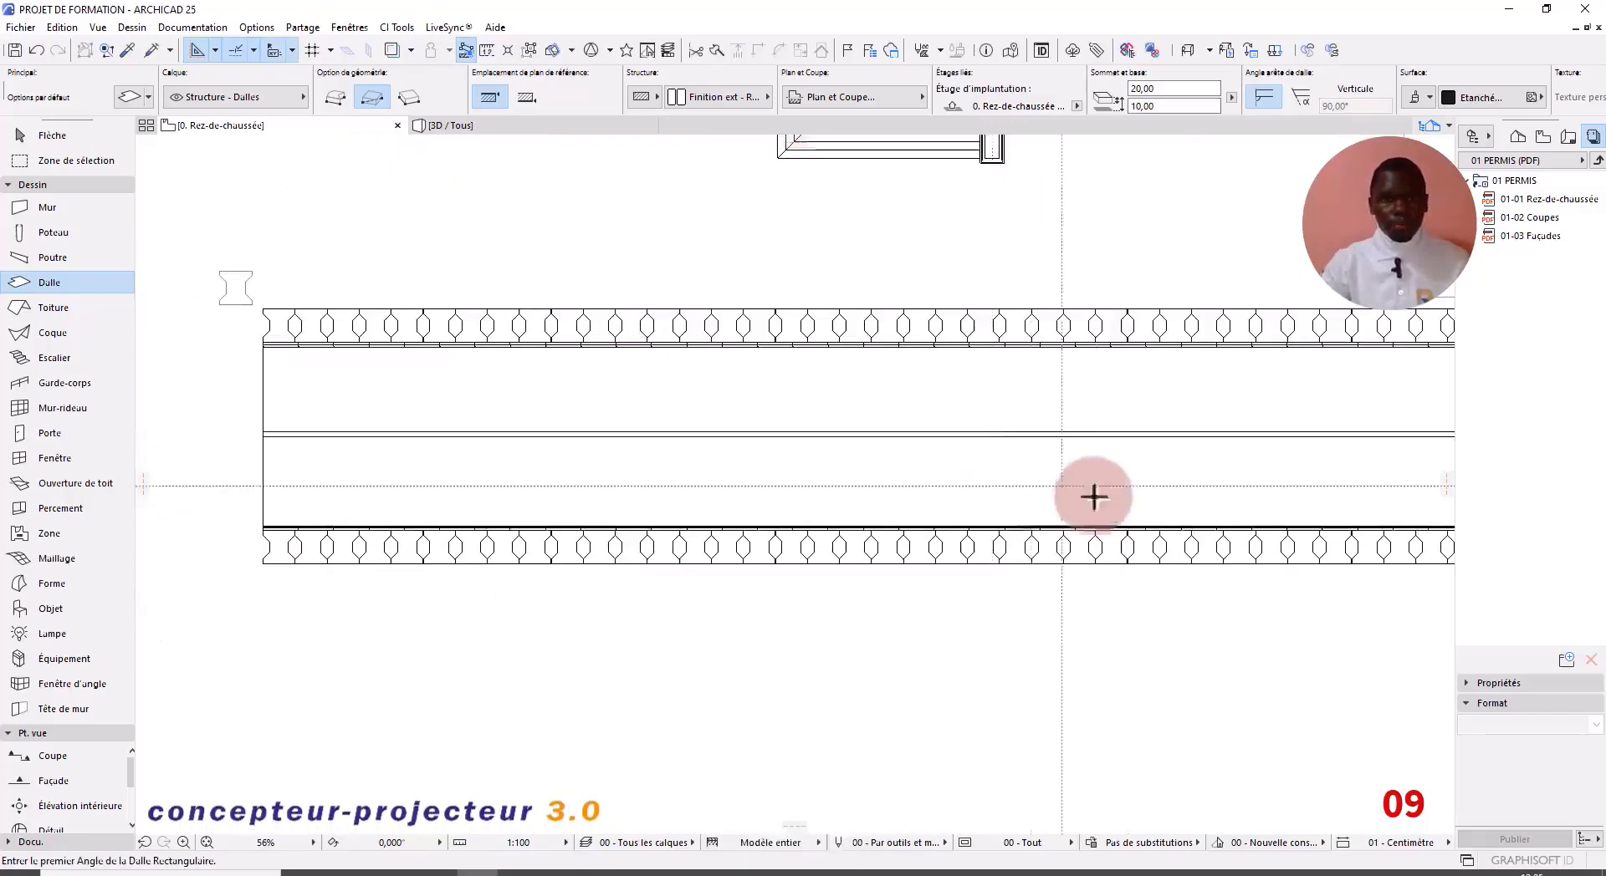
key("Escape")
Step: Select the narrow central slab strip and move it by its own width towards the house, perpendicular to the roadway's length
scroll(358, 447, "up", 4)
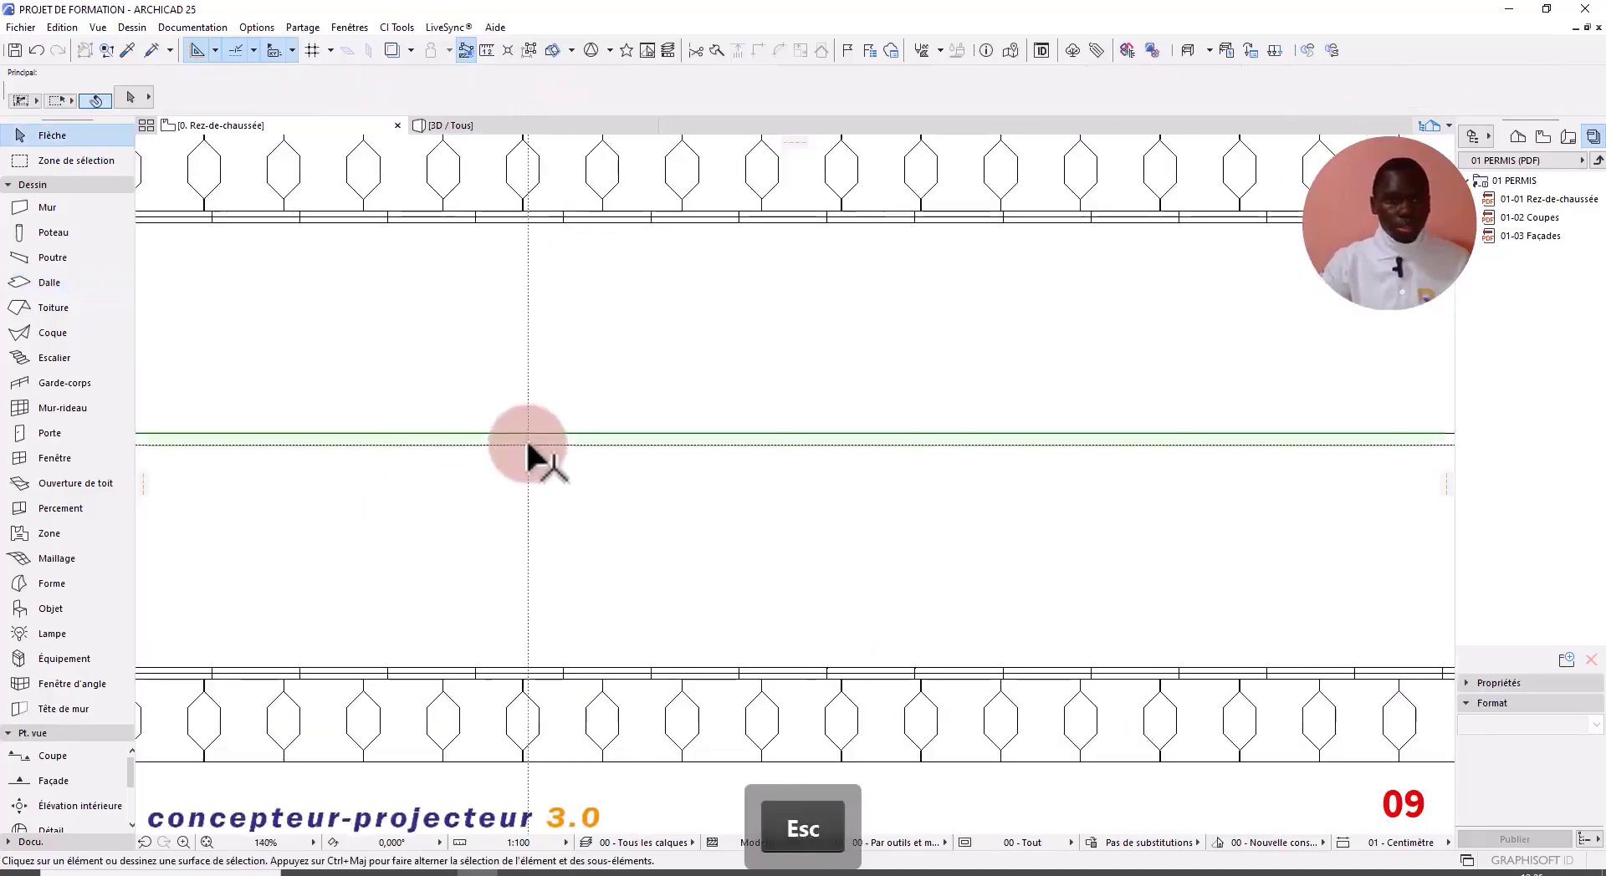
left_click(525, 437)
left_click(525, 436)
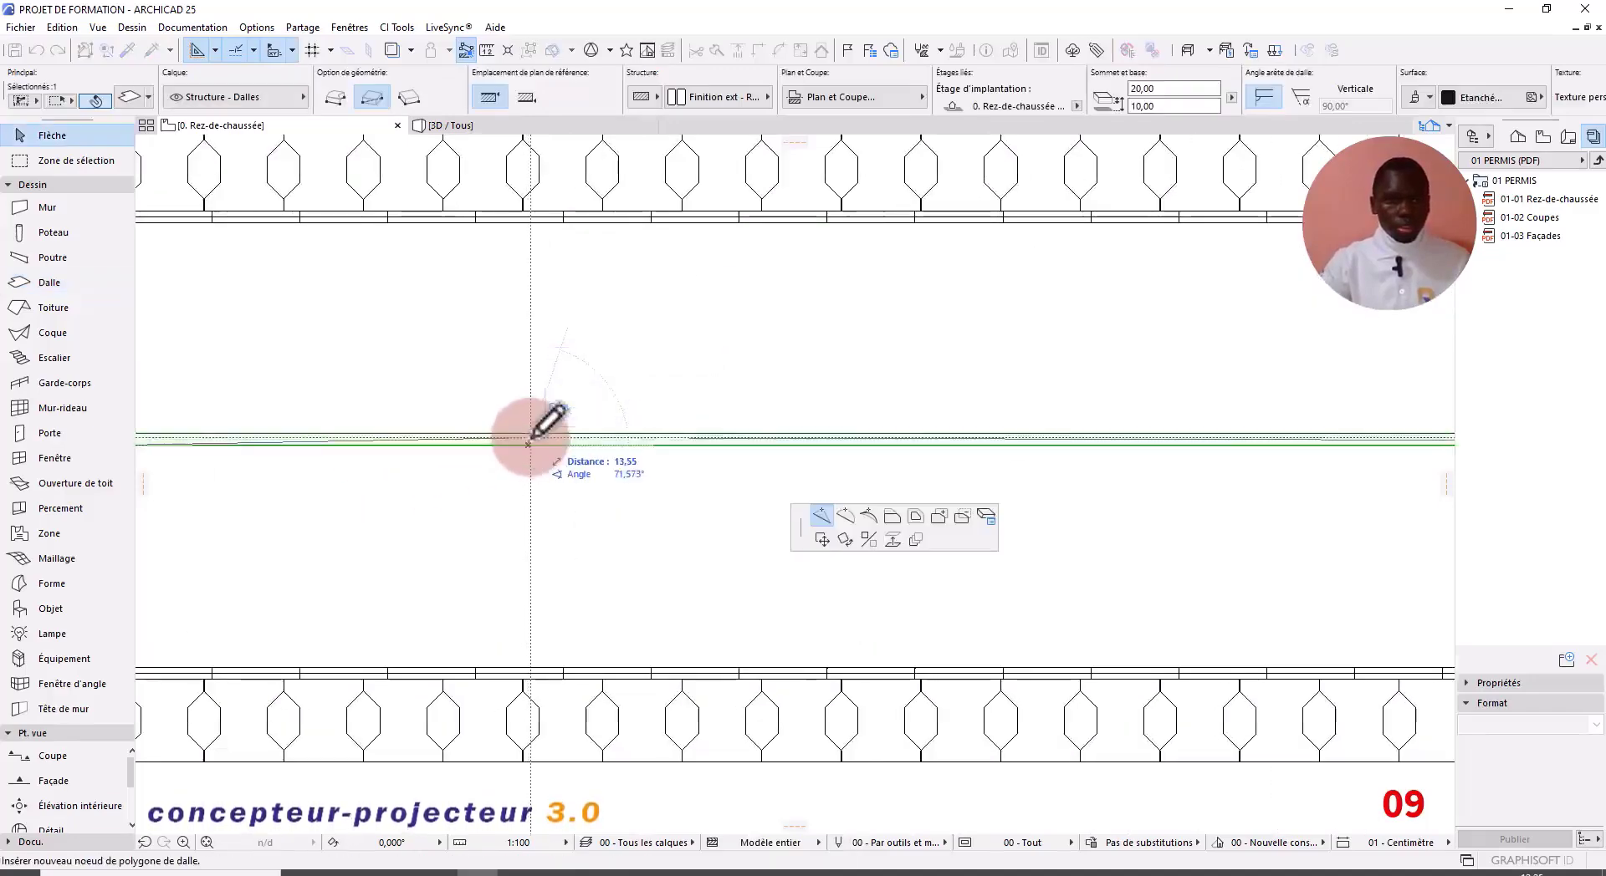
left_click(823, 540)
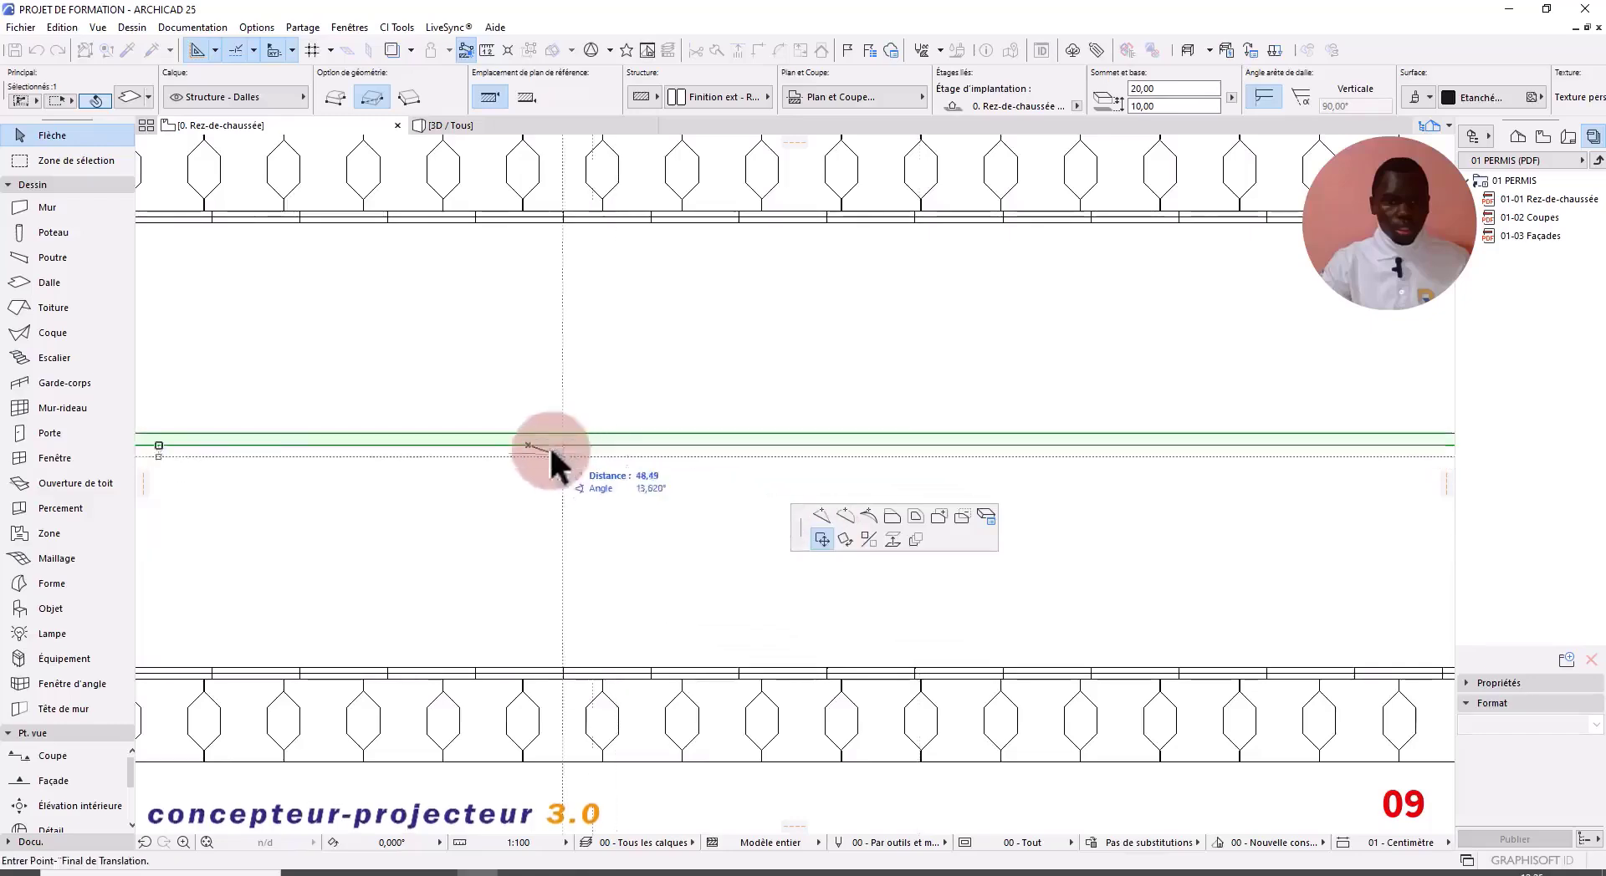
scroll(538, 459, "up", 3)
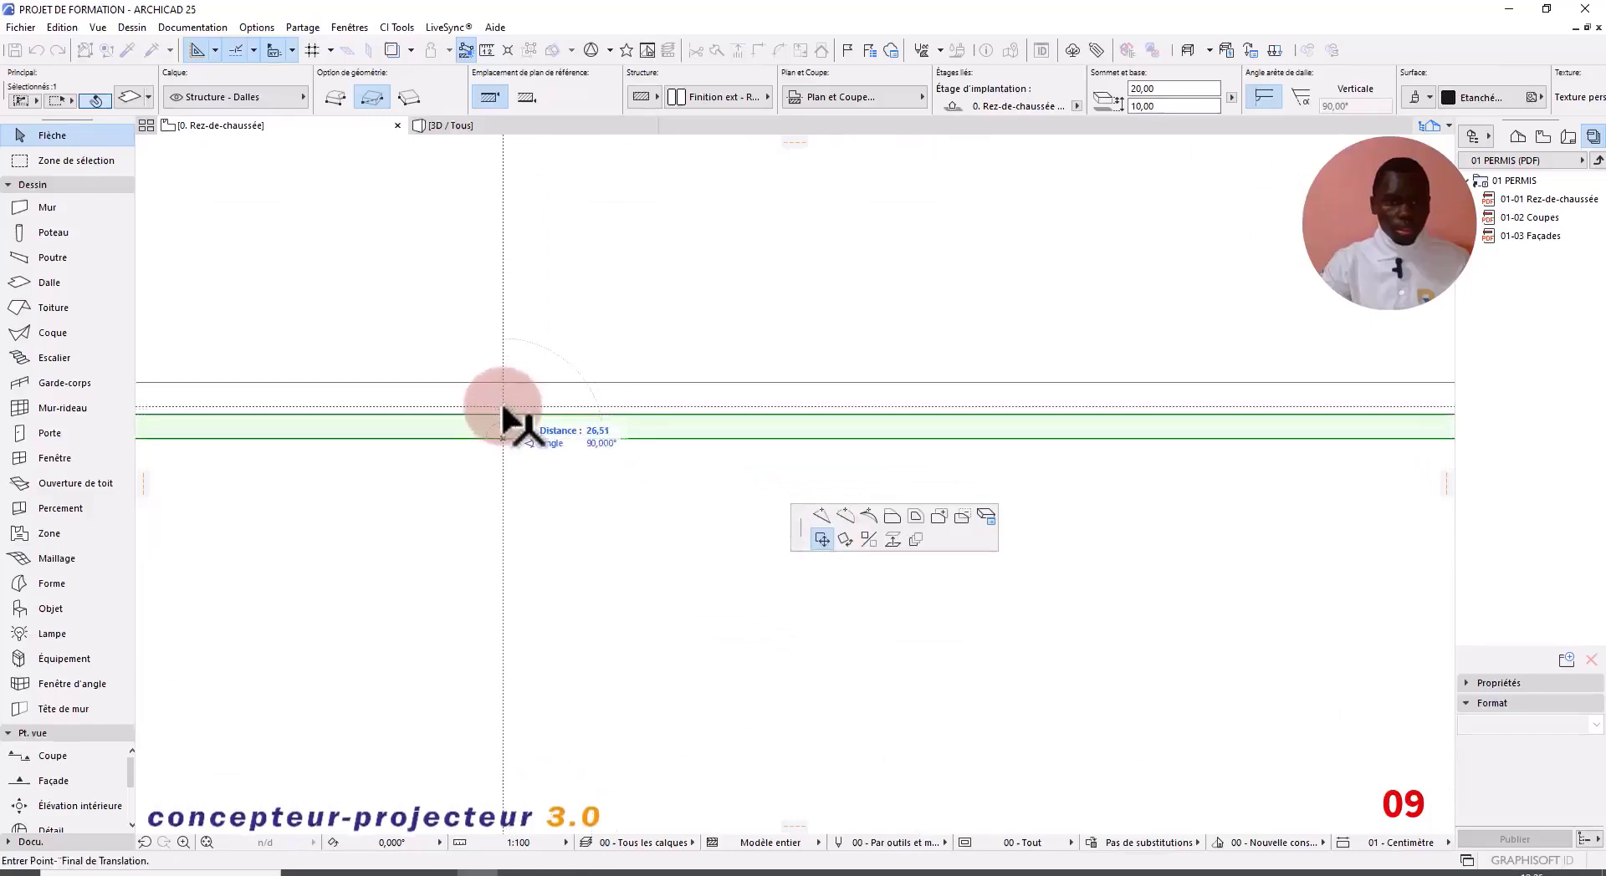
left_click(501, 411)
Step: Copy the narrow strip perpendicular to its length, away from the house, to form a second parallel strip, then deselect it
left_click(501, 414)
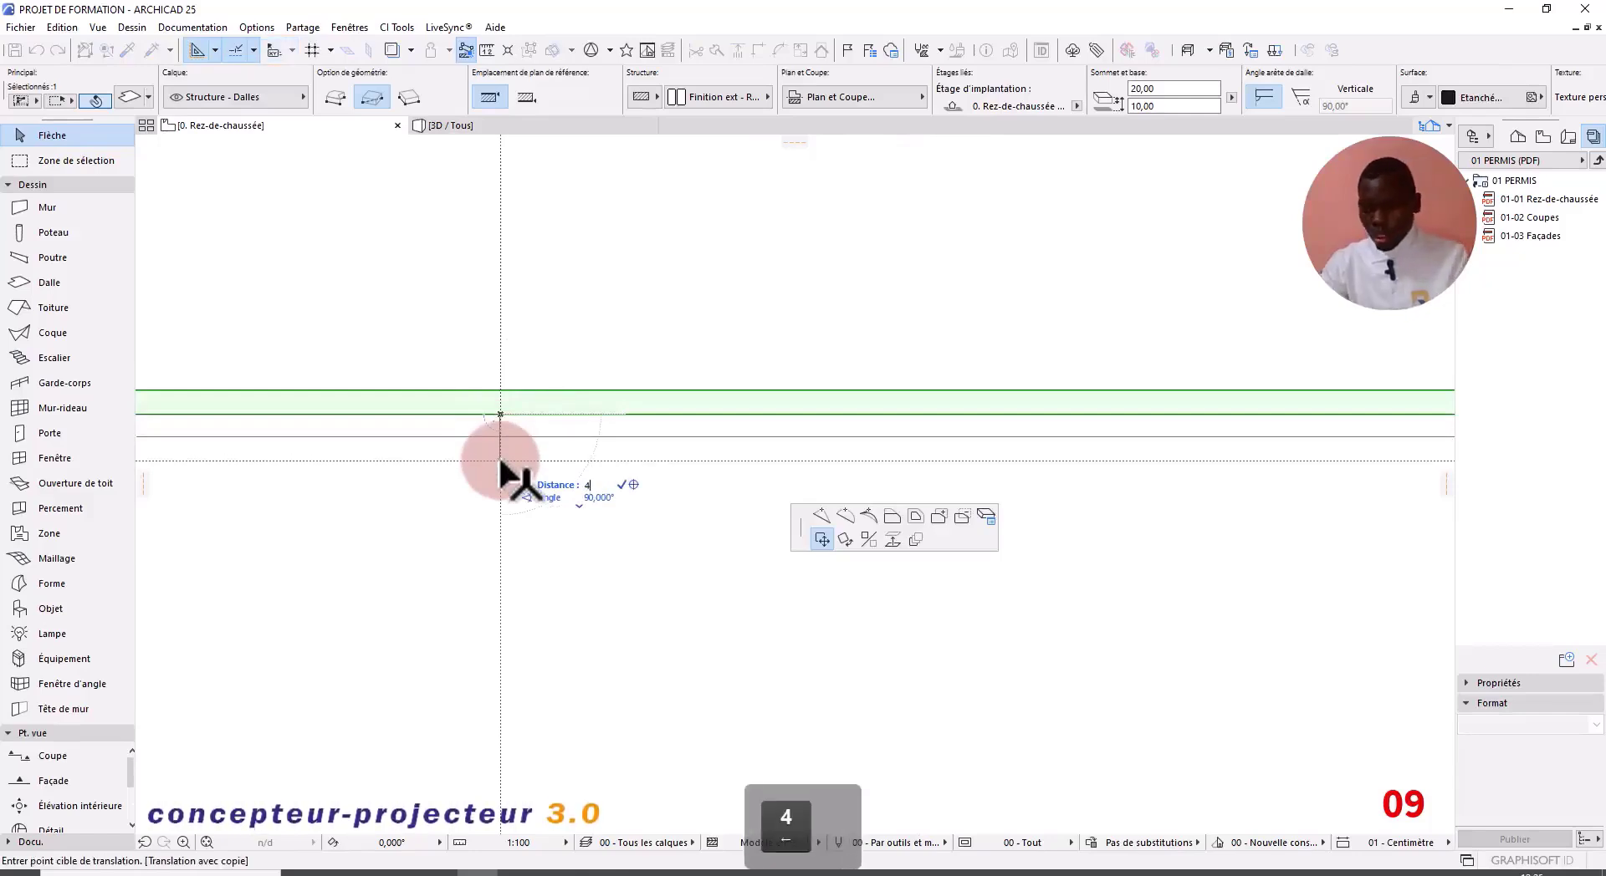
key("Return")
scroll(661, 427, "down", 7)
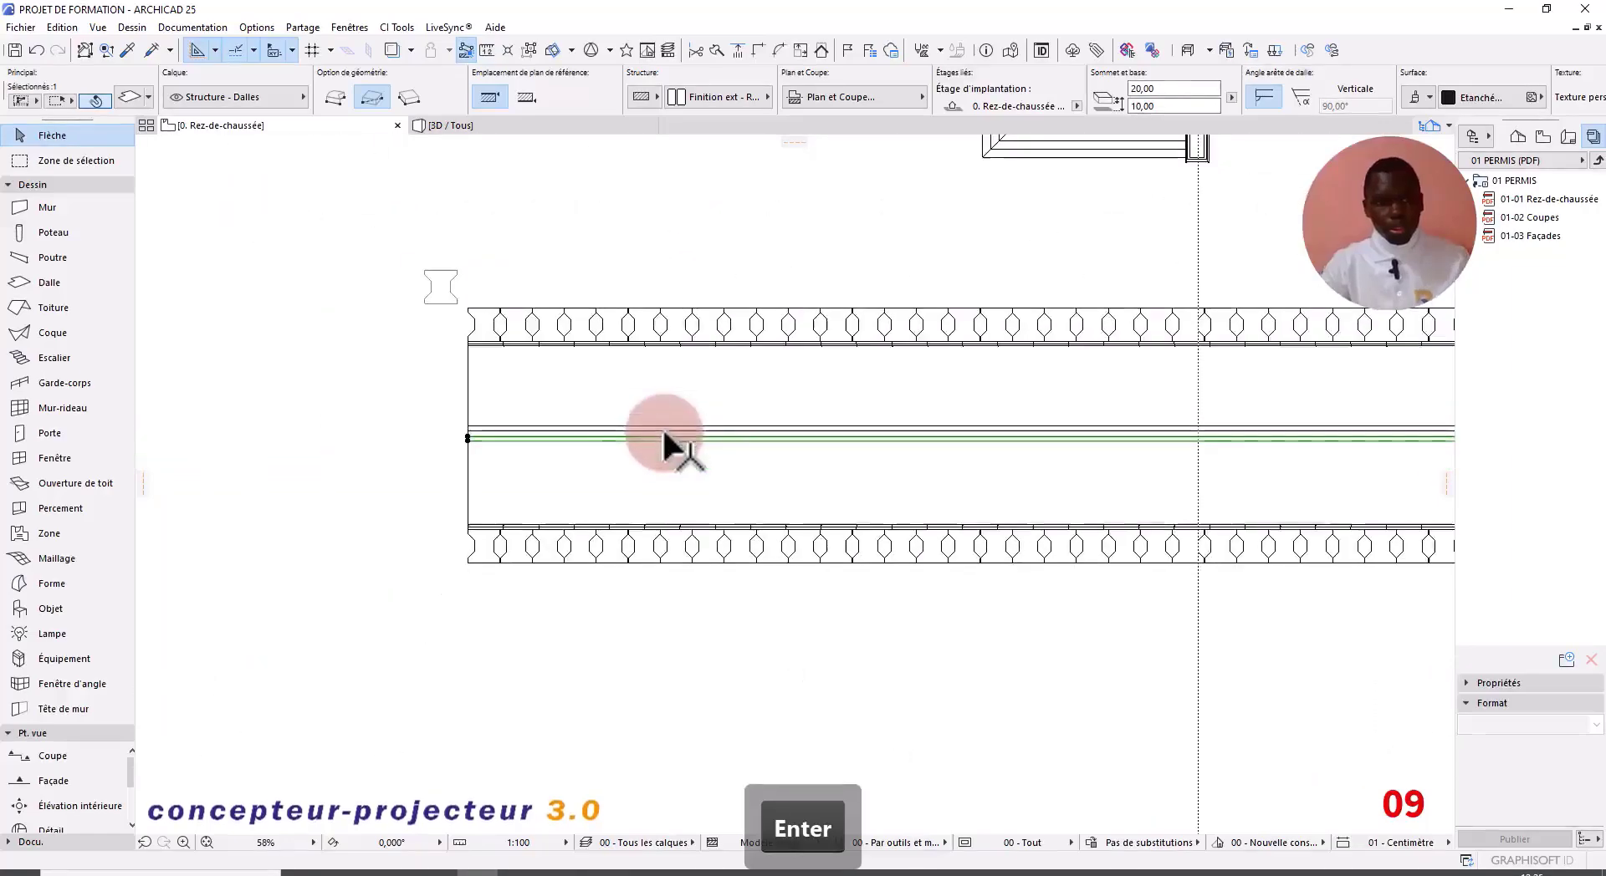
key("Escape")
Step: In the 3D view, select both central strips and lower them vertically to an elevation of about 5.25 cm
scroll(601, 460, "up", 6)
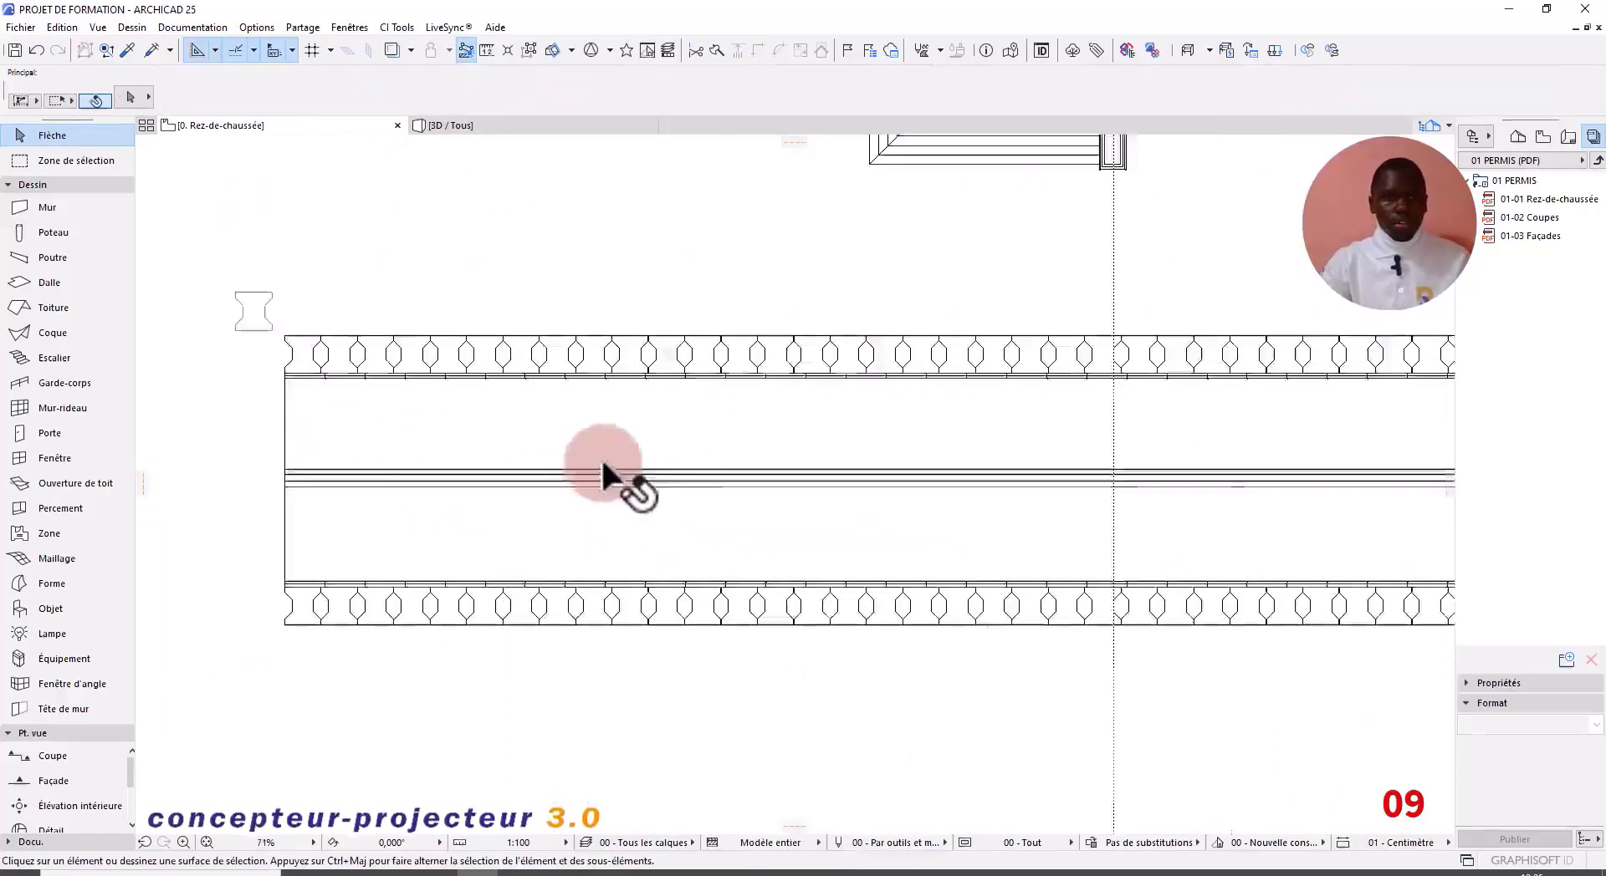
scroll(535, 460, "down", 8)
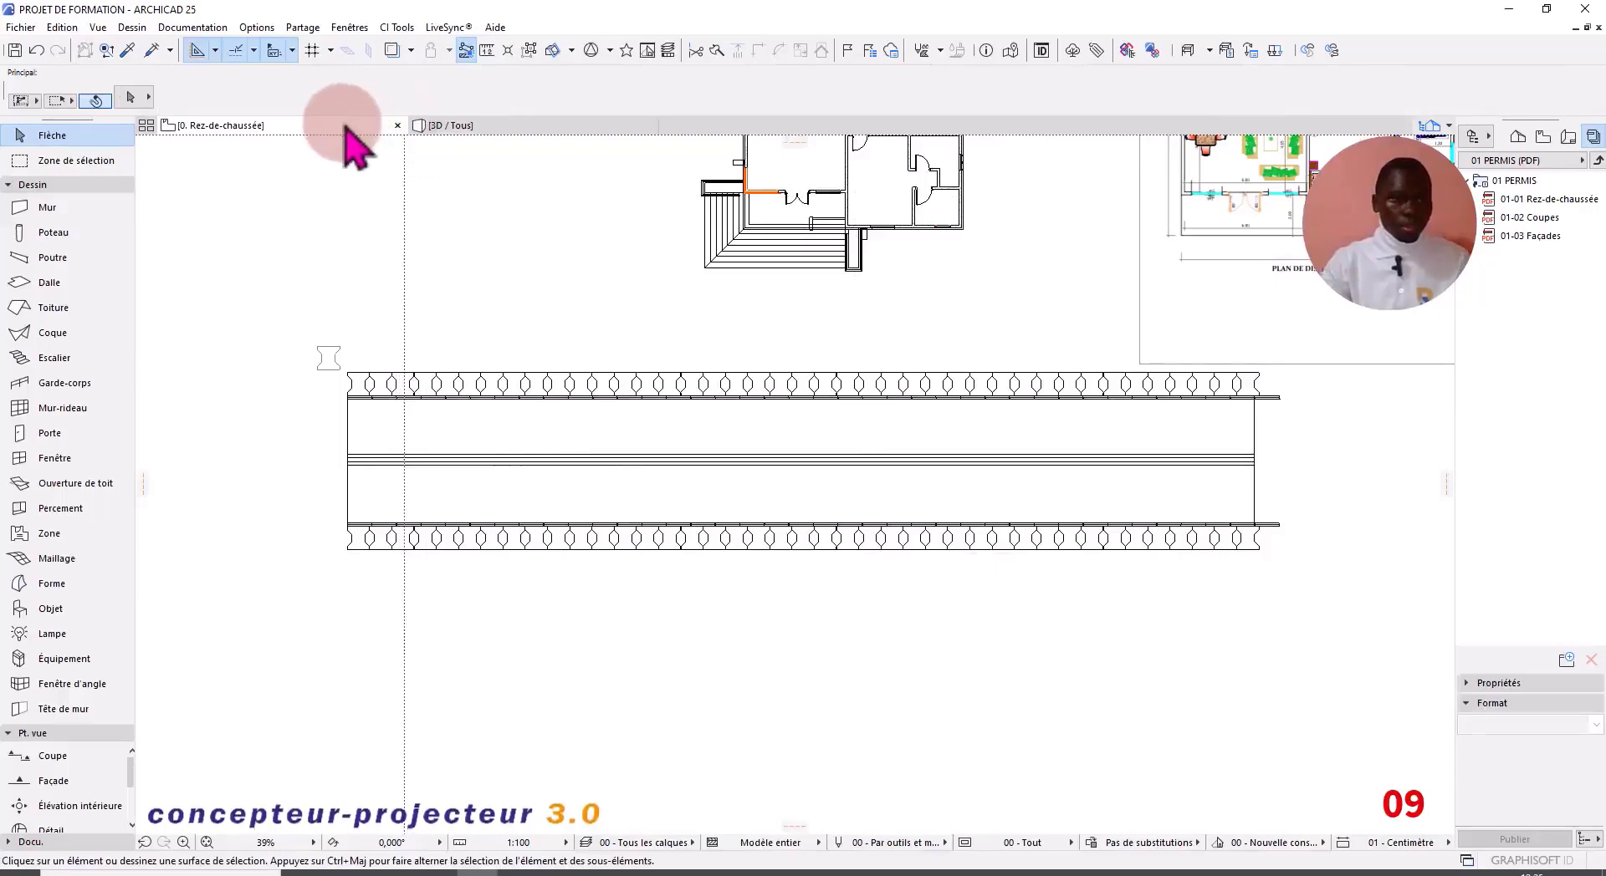
left_click(444, 126)
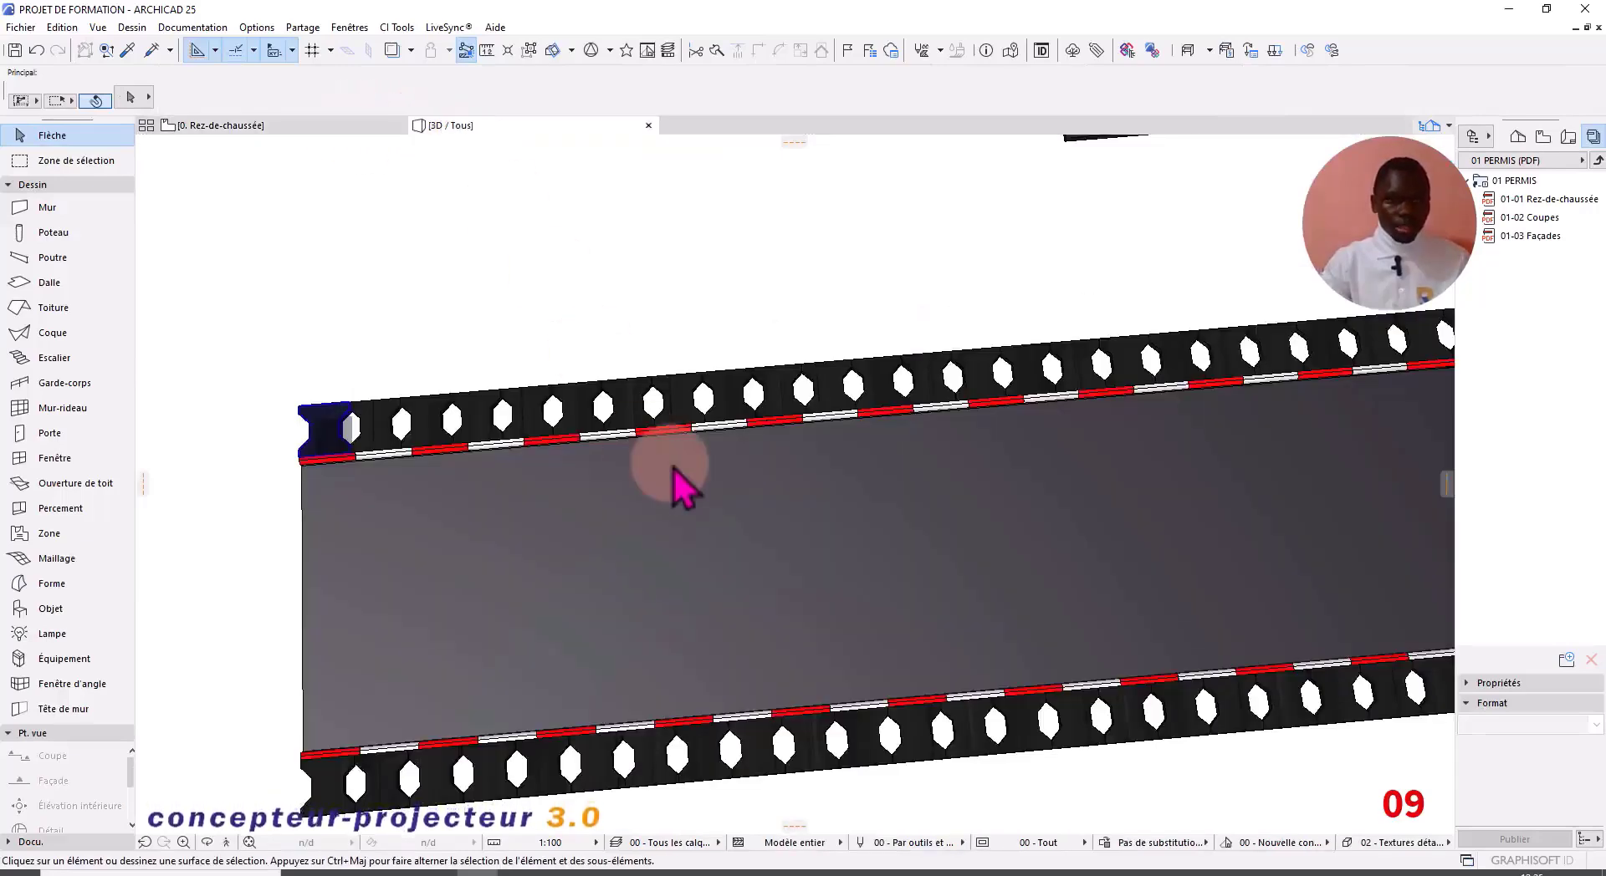
left_click_drag(674, 473, 789, 550)
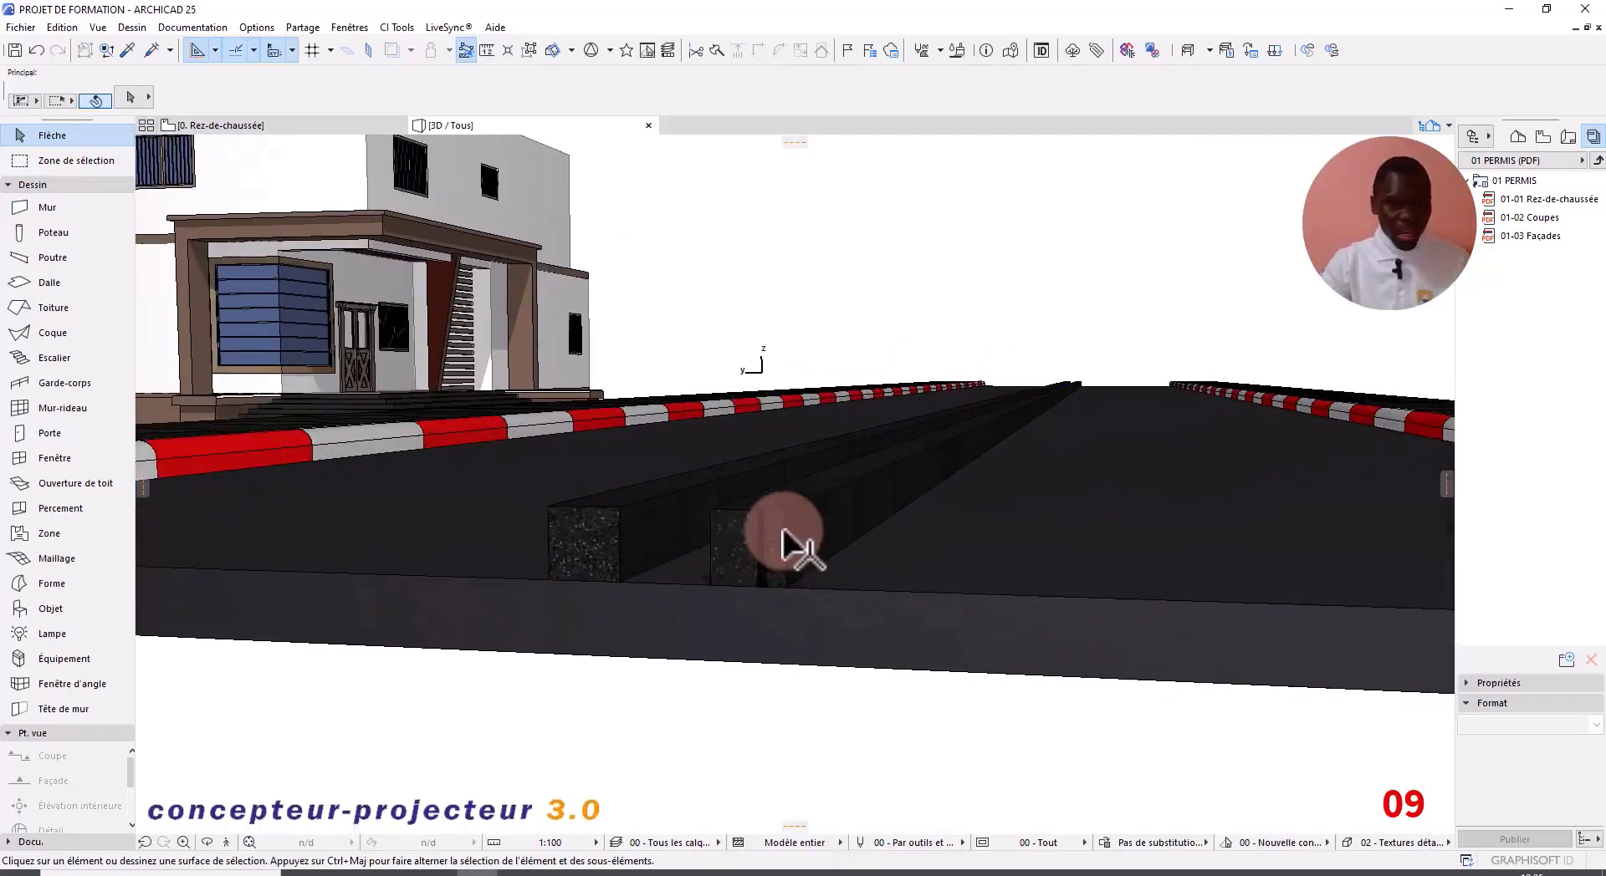
left_click(783, 532)
left_click(608, 544, "shift")
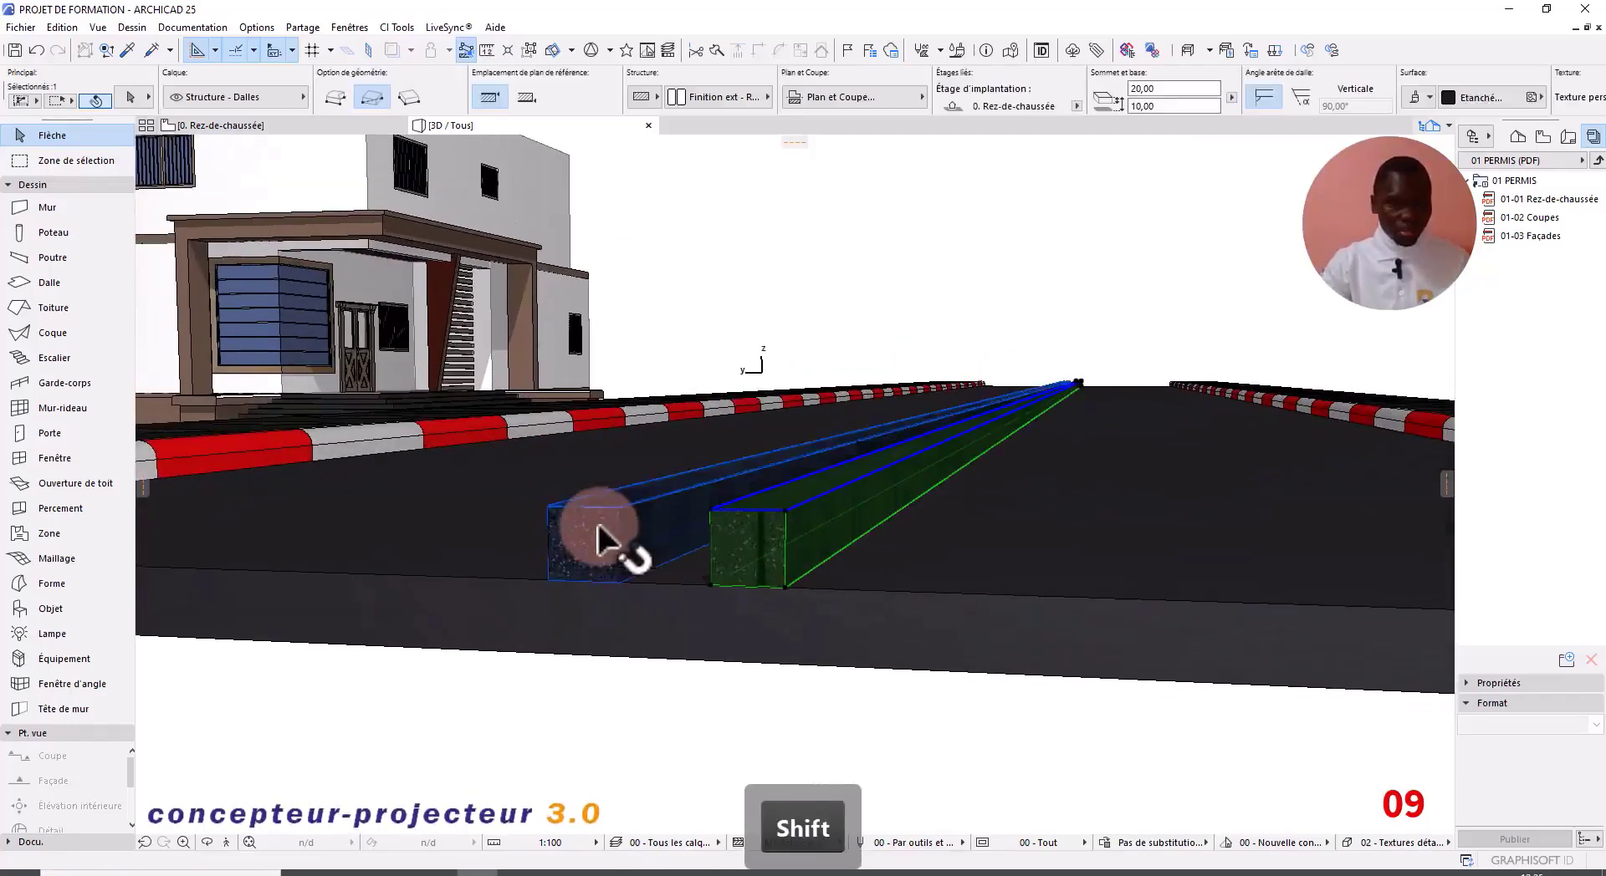
left_click(787, 510)
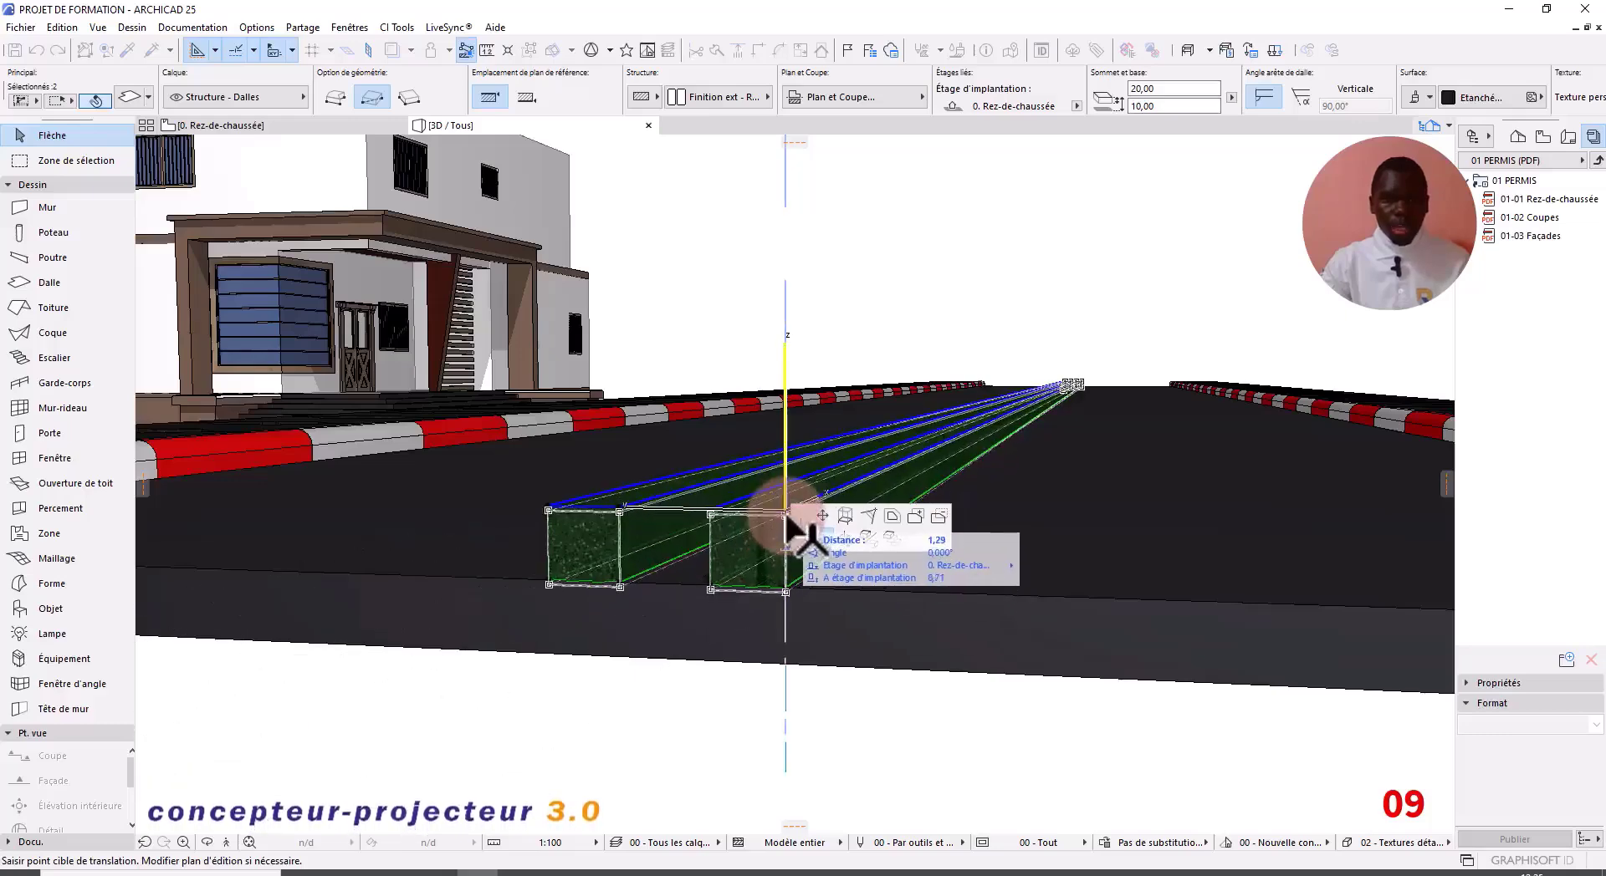
left_click(786, 530)
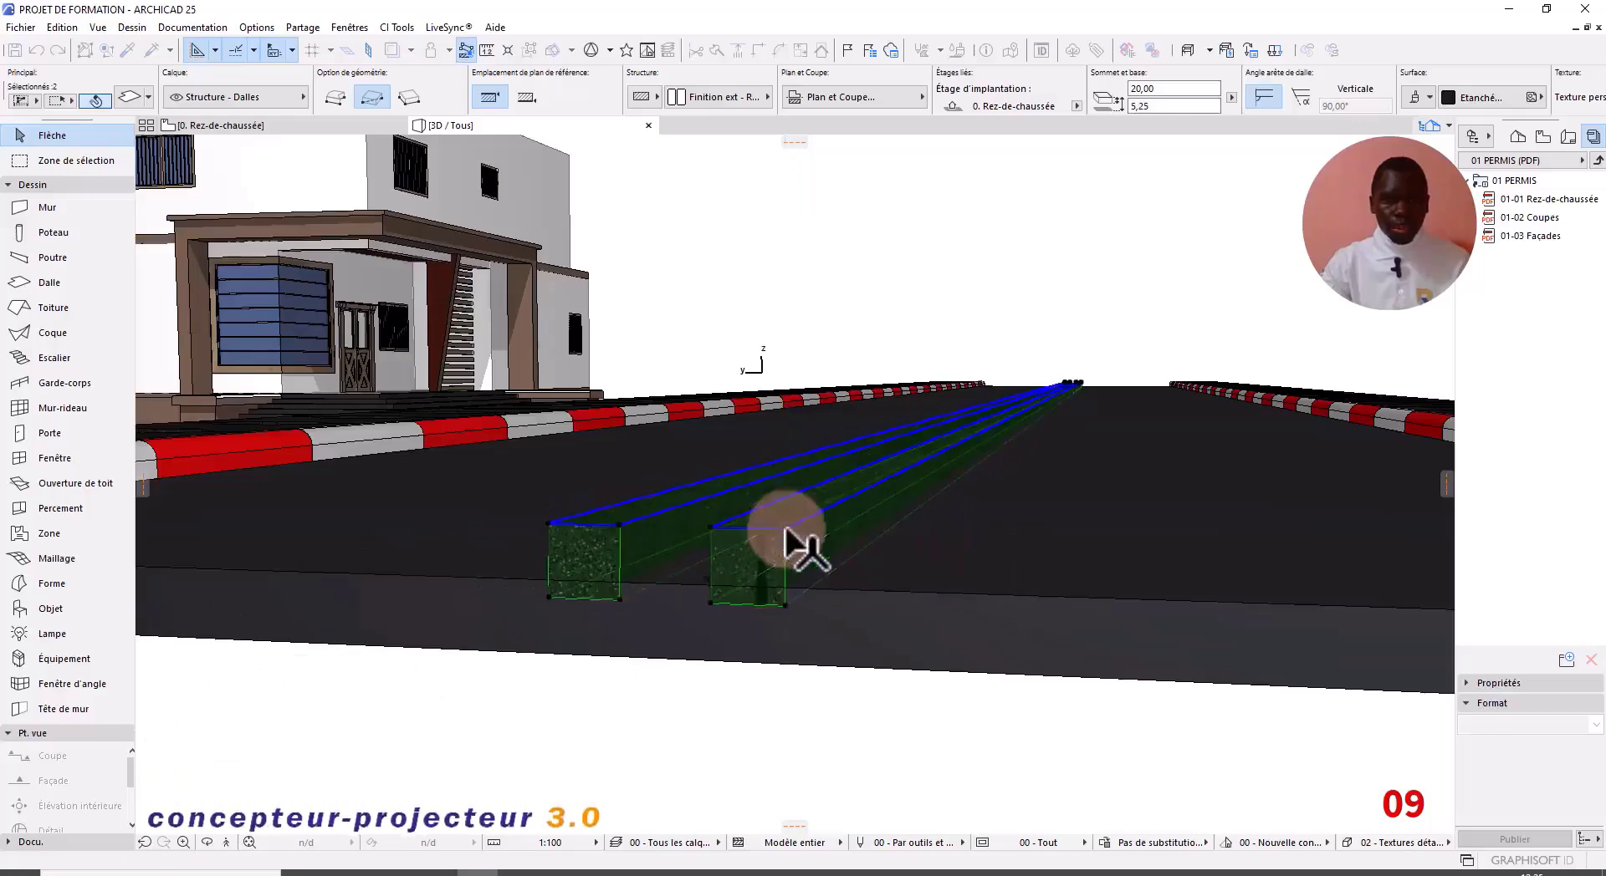
Step: Examine the two central strips along the roadway and how far they project above its surface from several angles
scroll(756, 458, "down", 4)
middle_click_drag(686, 478, 529, 571, "shift")
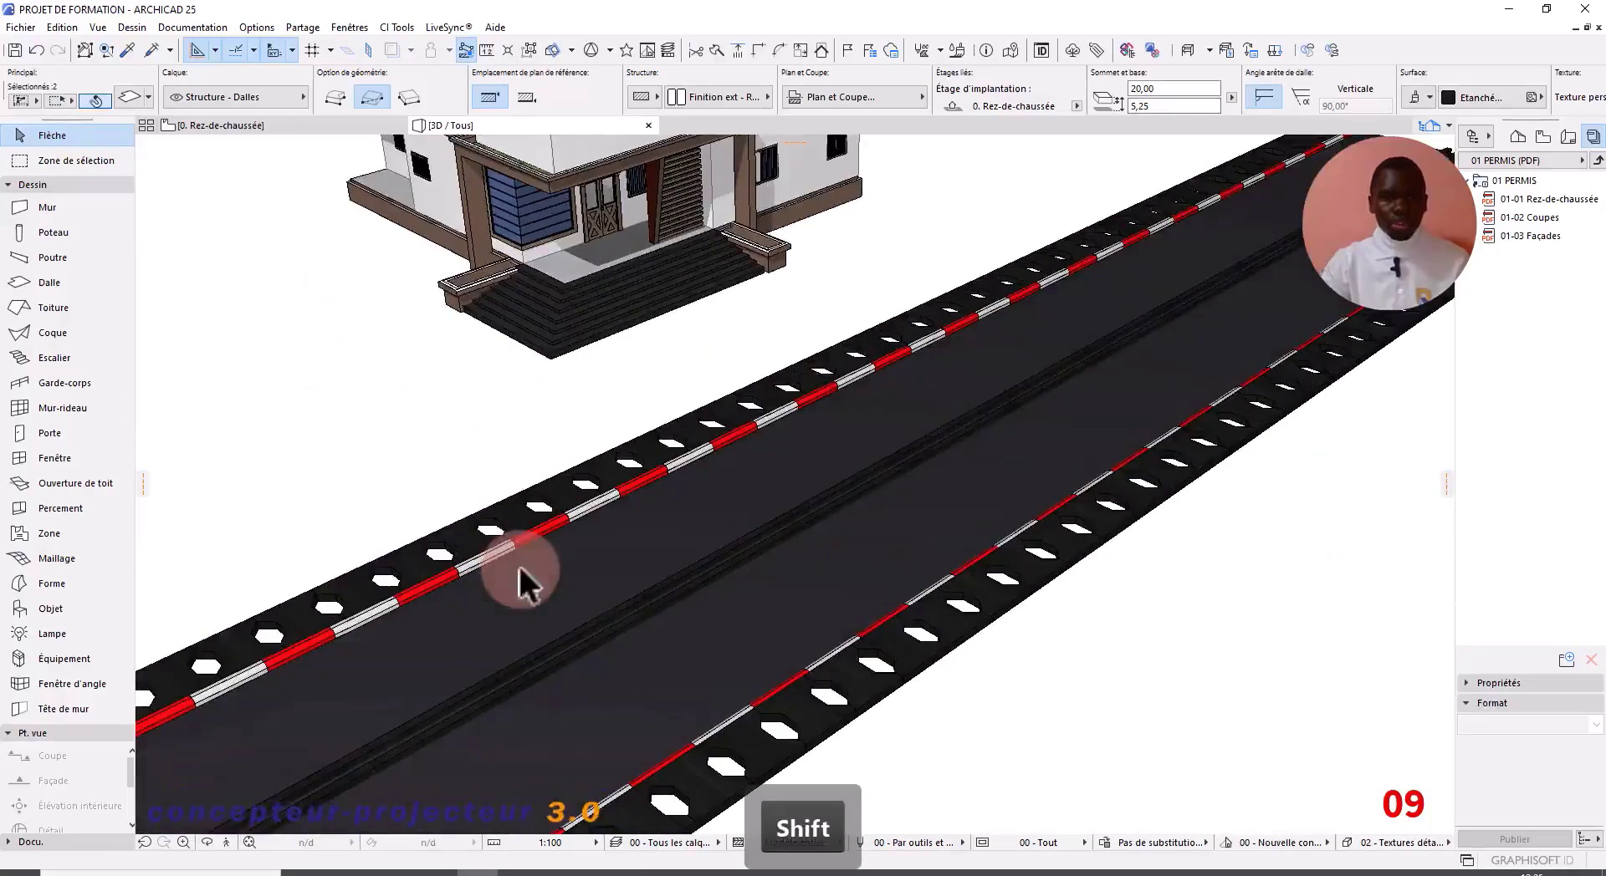
scroll(568, 559, "down", 3)
middle_click_drag(649, 578, 741, 469)
scroll(478, 612, "up", 3)
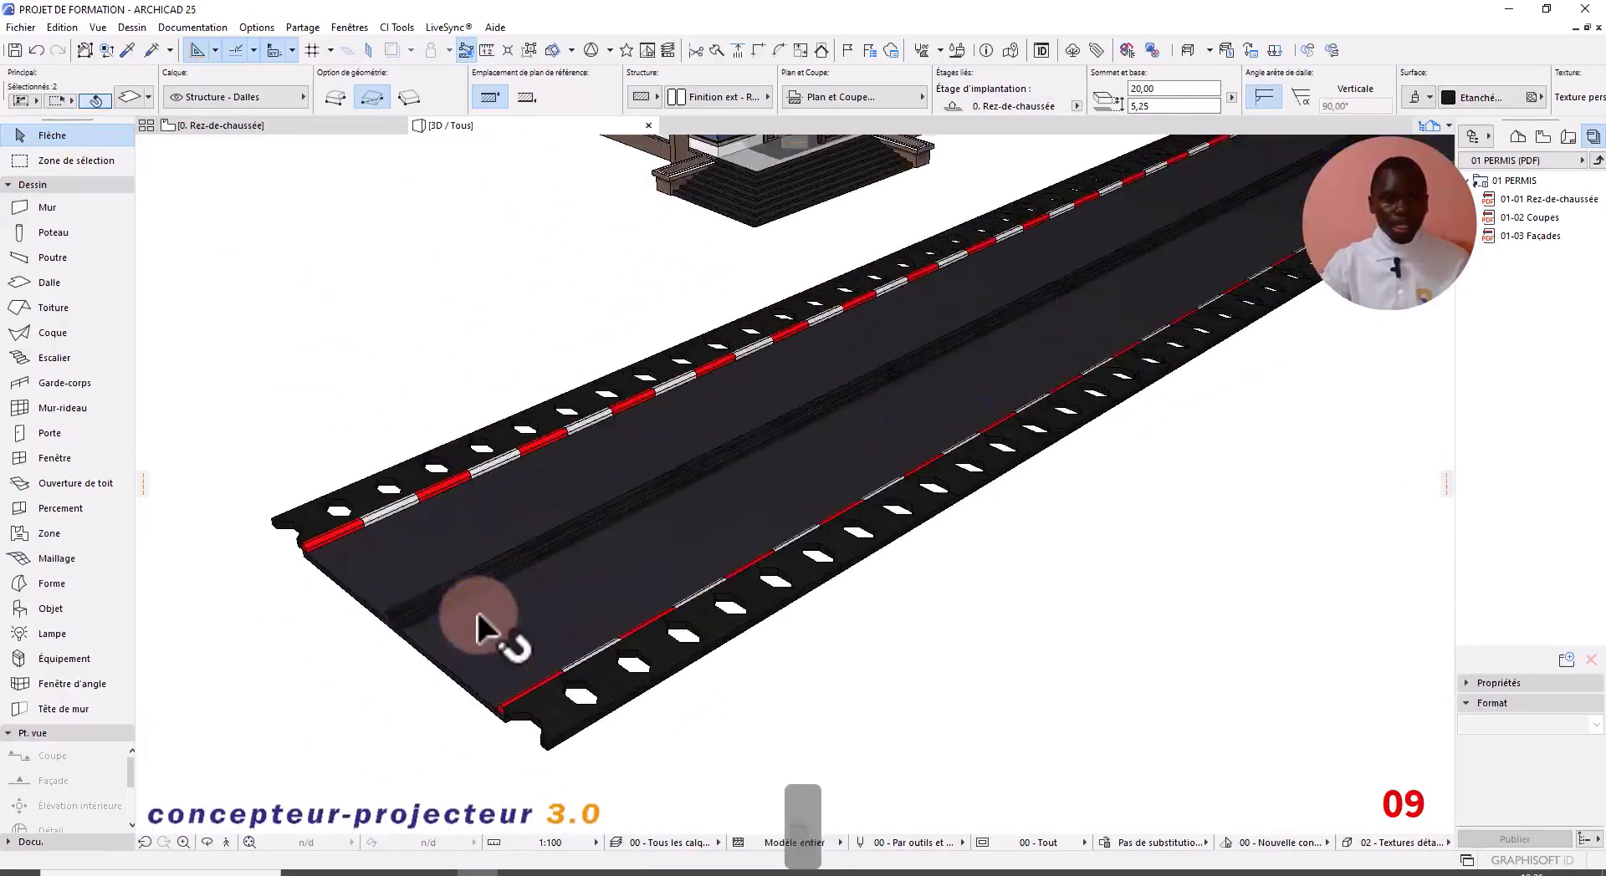
scroll(396, 644, "up", 3)
middle_click_drag(410, 638, 416, 605, "shift")
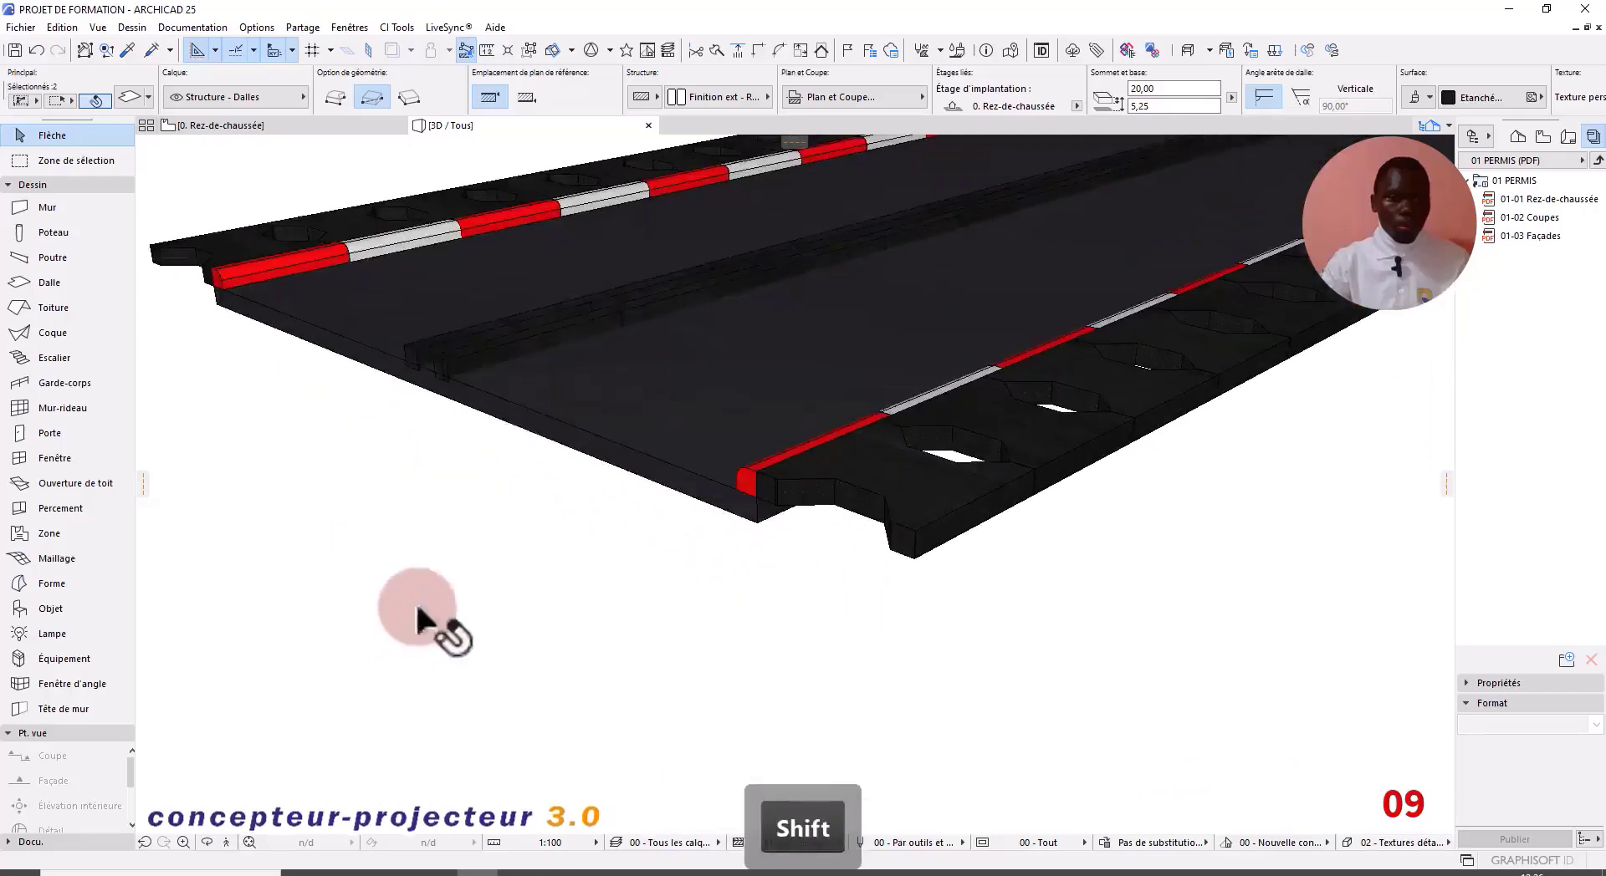
scroll(435, 330, "up", 3)
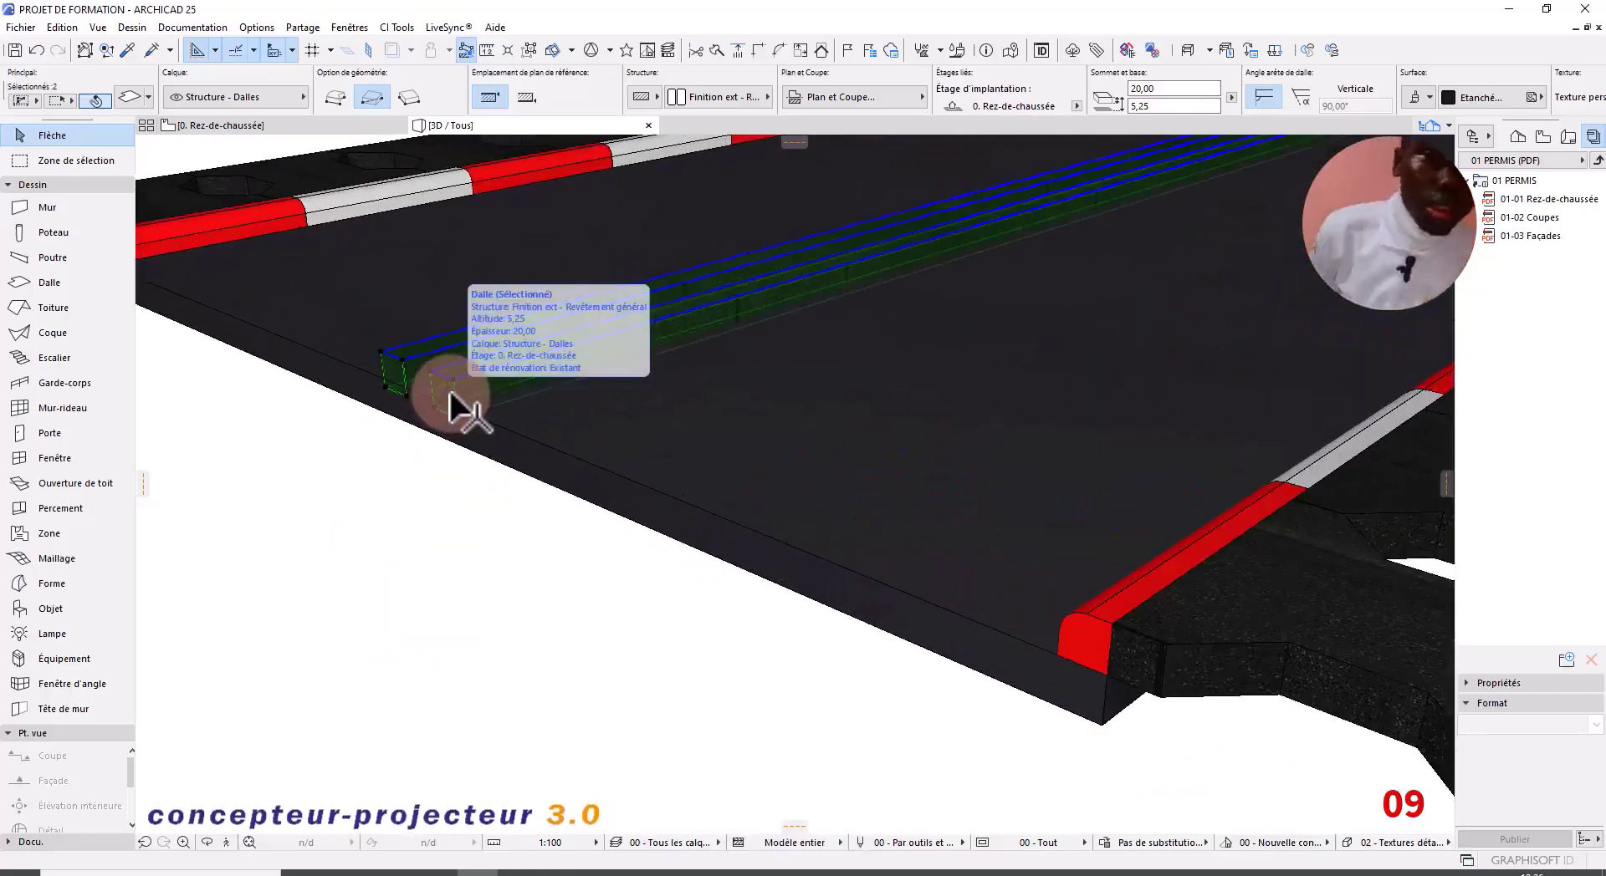
scroll(797, 218, "down", 4)
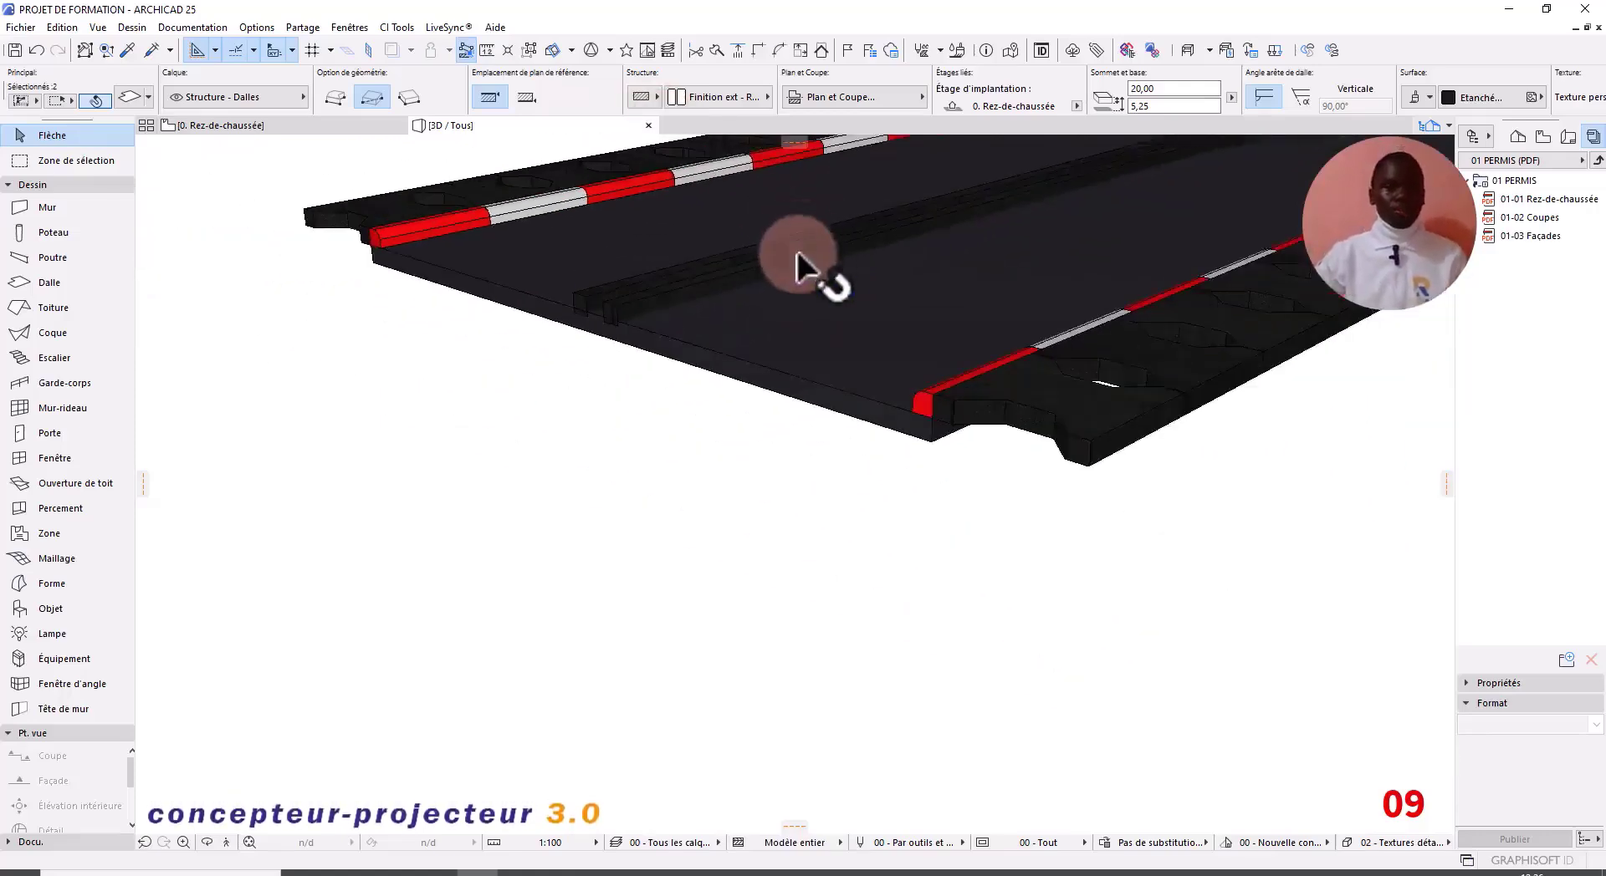
Step: Set the surface of both central strips to Plastique - Jaune brillant
middle_click_drag(796, 252, 700, 348)
left_click(1520, 98)
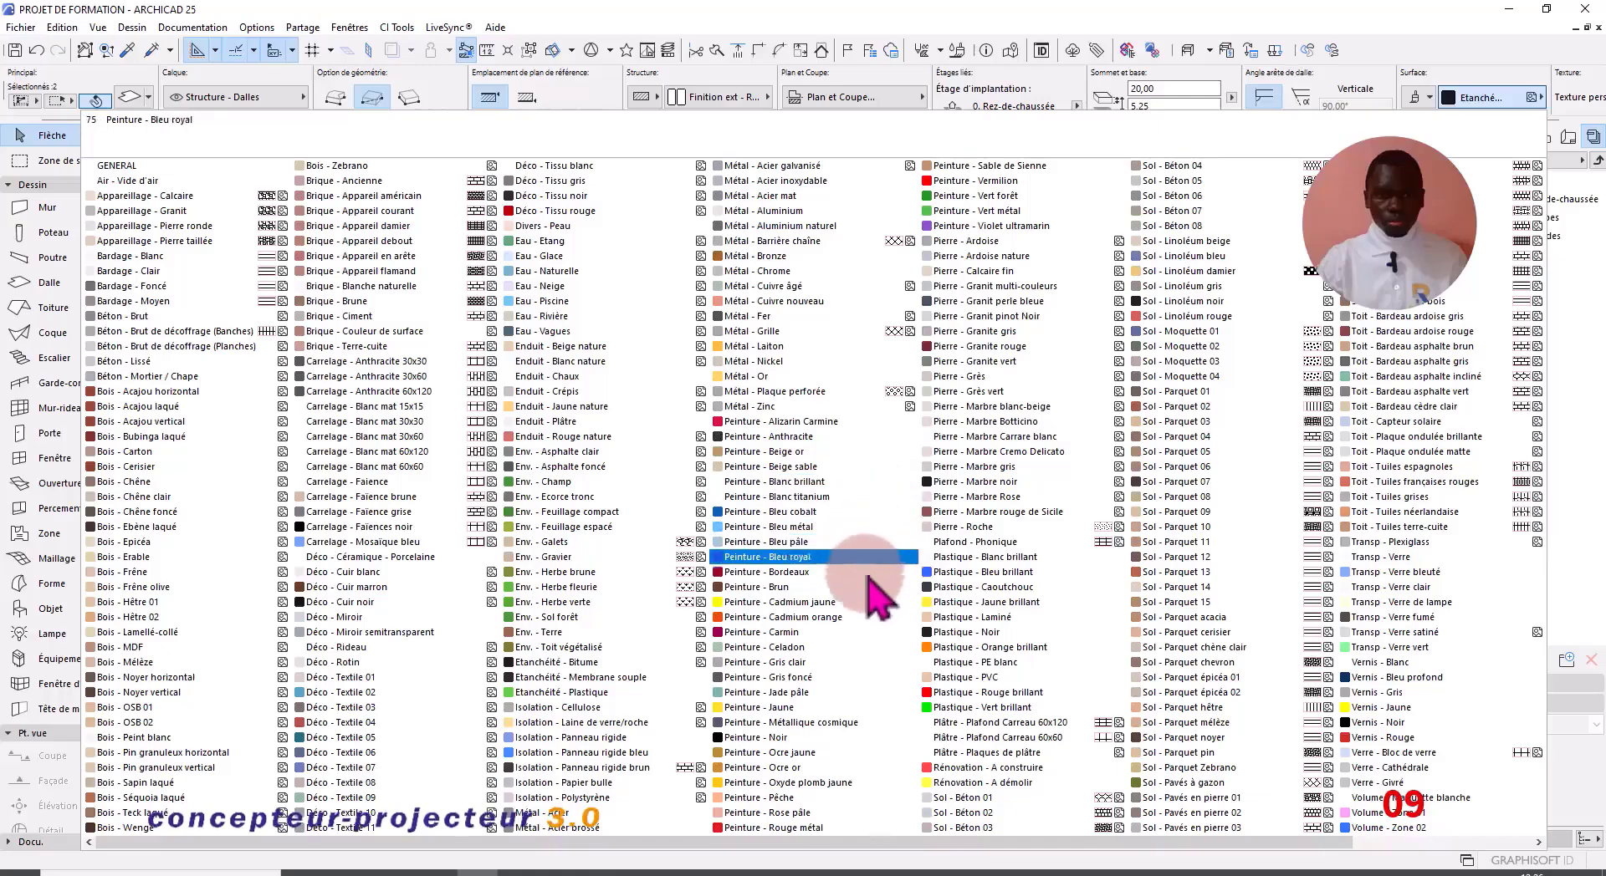
left_click(953, 602)
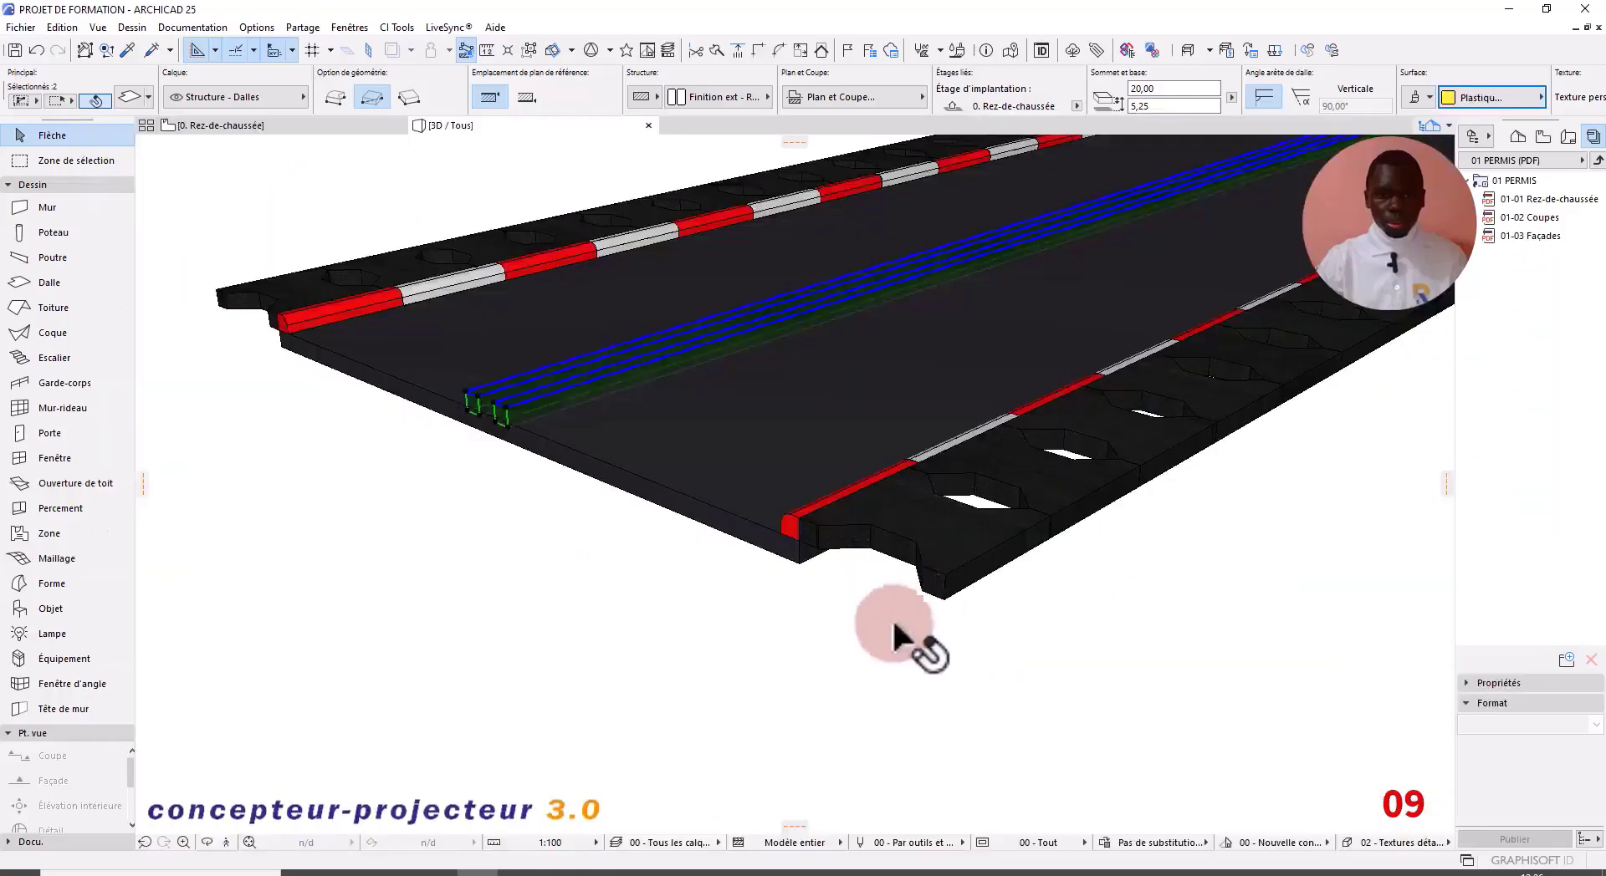
Step: Deselect both yellow strips and review the double centre line along the roadway
left_click(556, 563)
scroll(667, 411, "down", 3)
middle_click_drag(747, 396, 649, 650)
key("Caps_Lock")
middle_click_drag(637, 583, 621, 515)
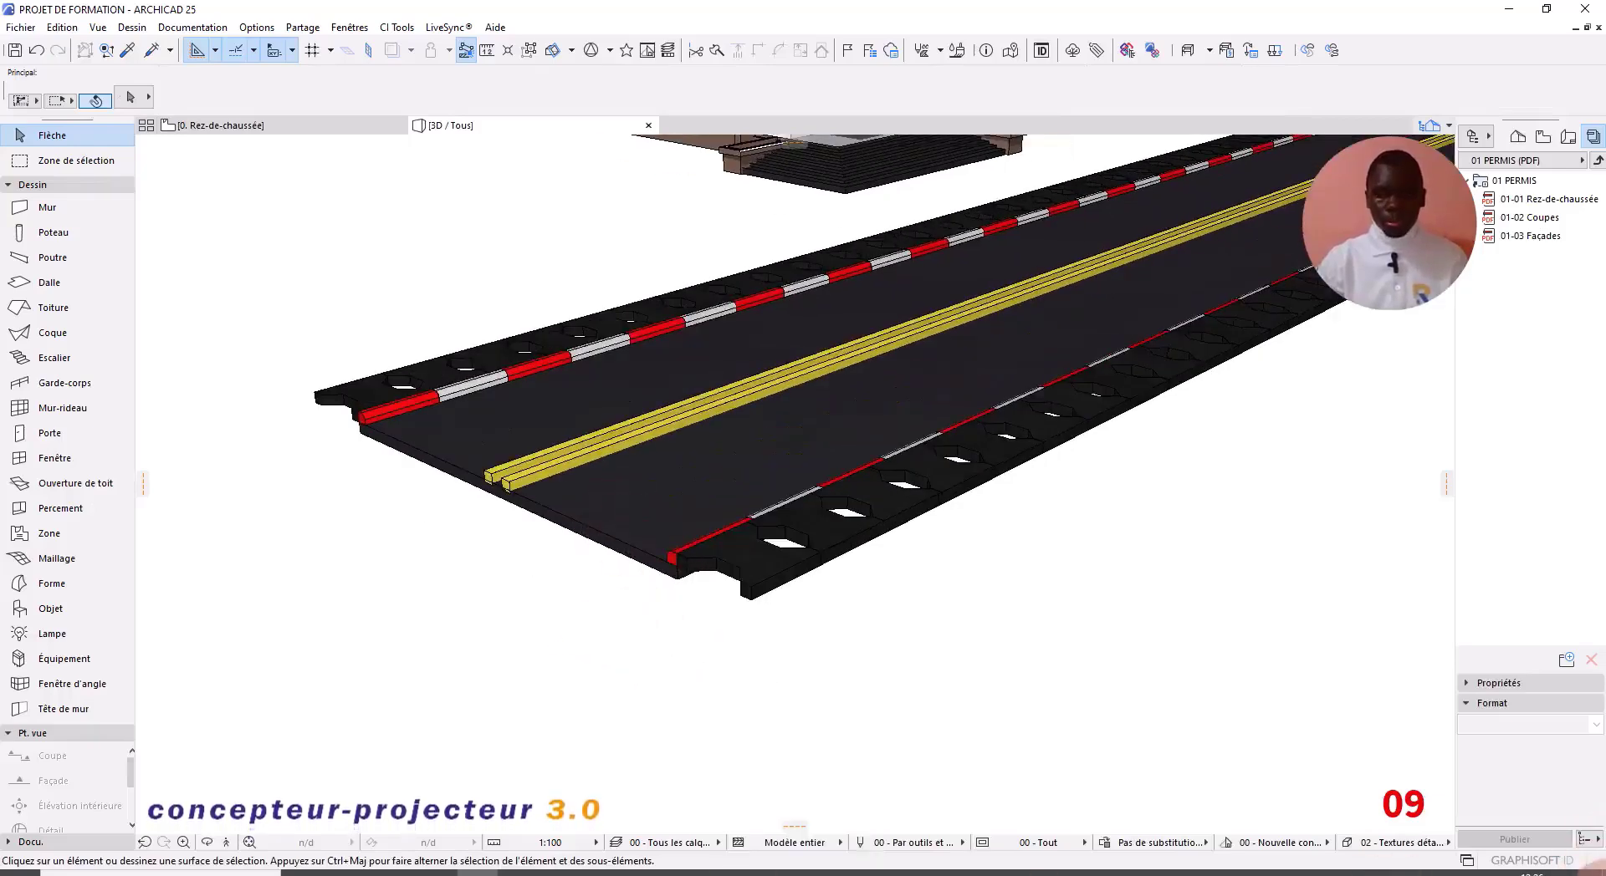
Step: Switch to the desktop, view the reference render H4YH.jpg in the folder Nouveau dossier (2), close it and return to the Archicad project
left_click(1603, 875)
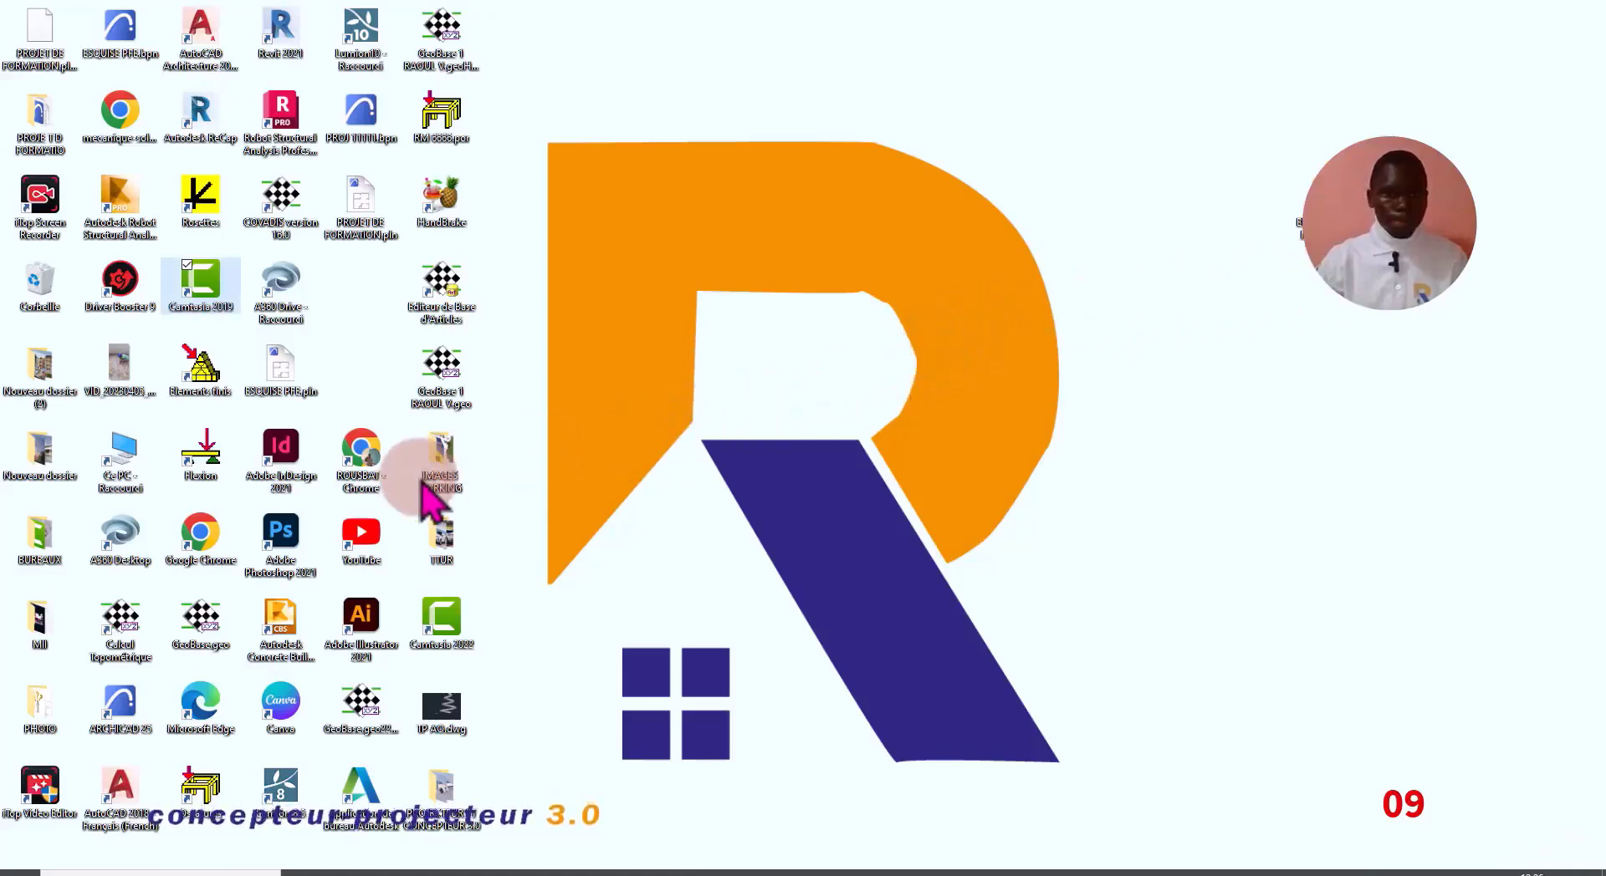
double_click(38, 374)
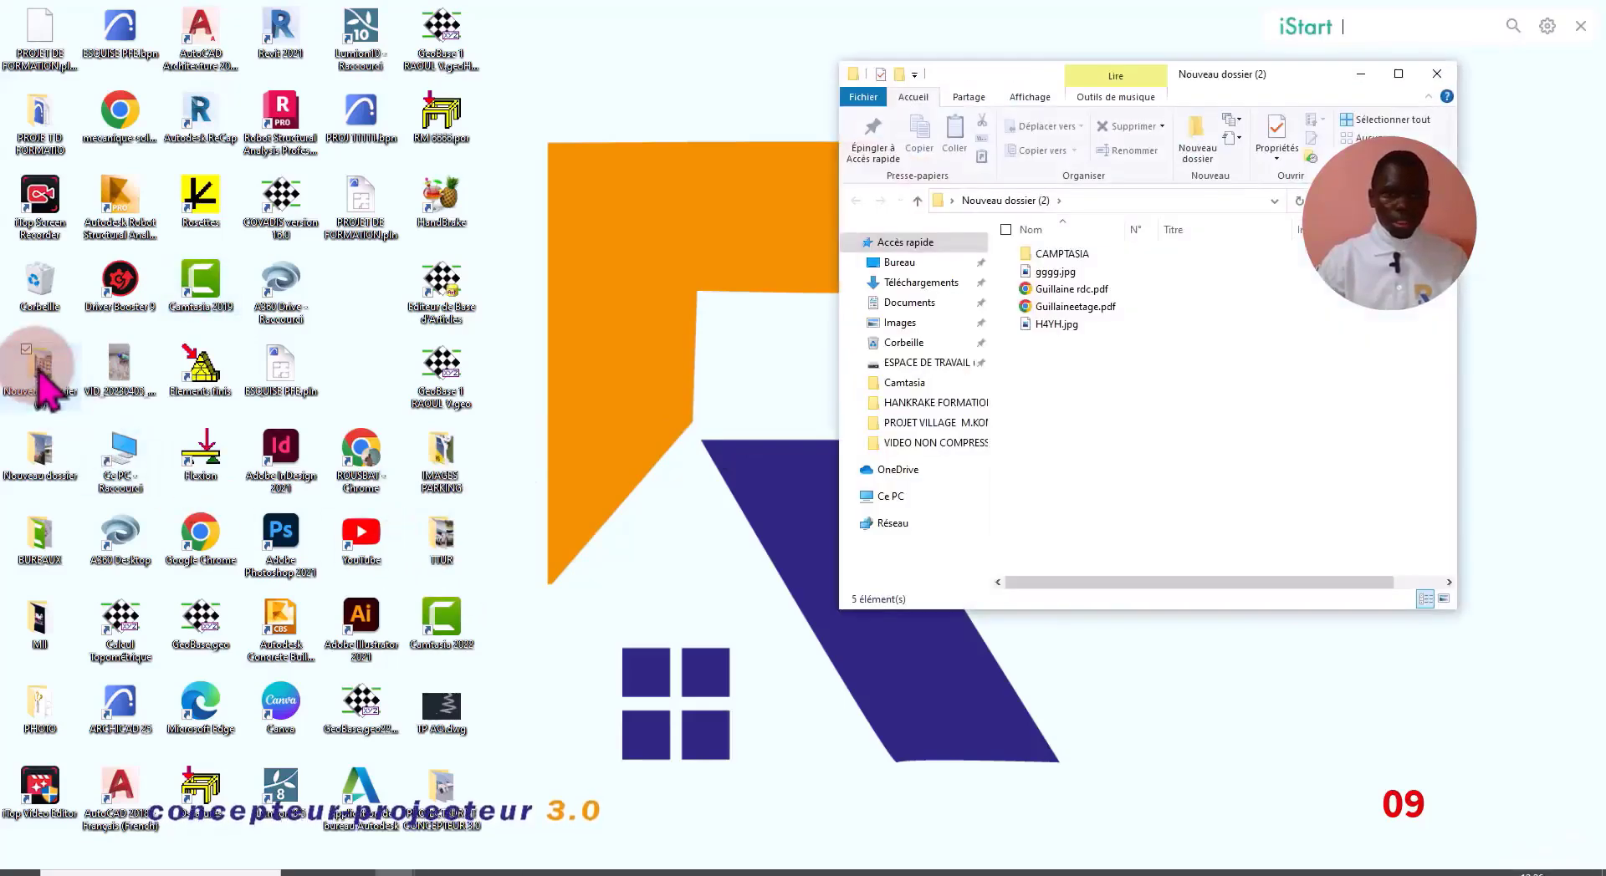
left_click(1104, 330)
double_click(1100, 326)
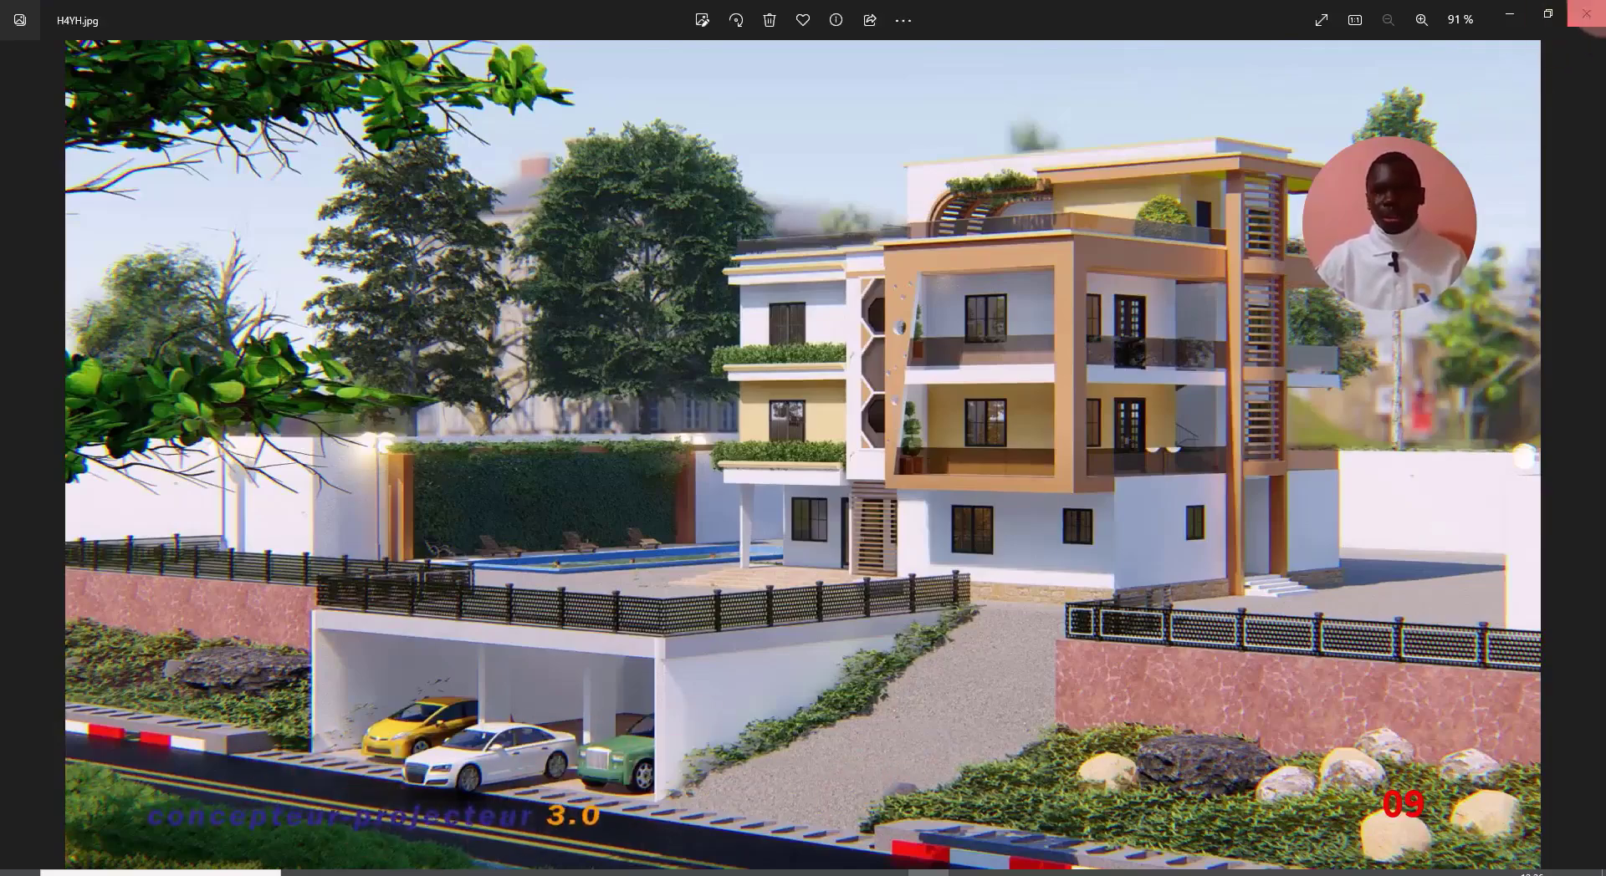
left_click(1585, 13)
left_click(1360, 73)
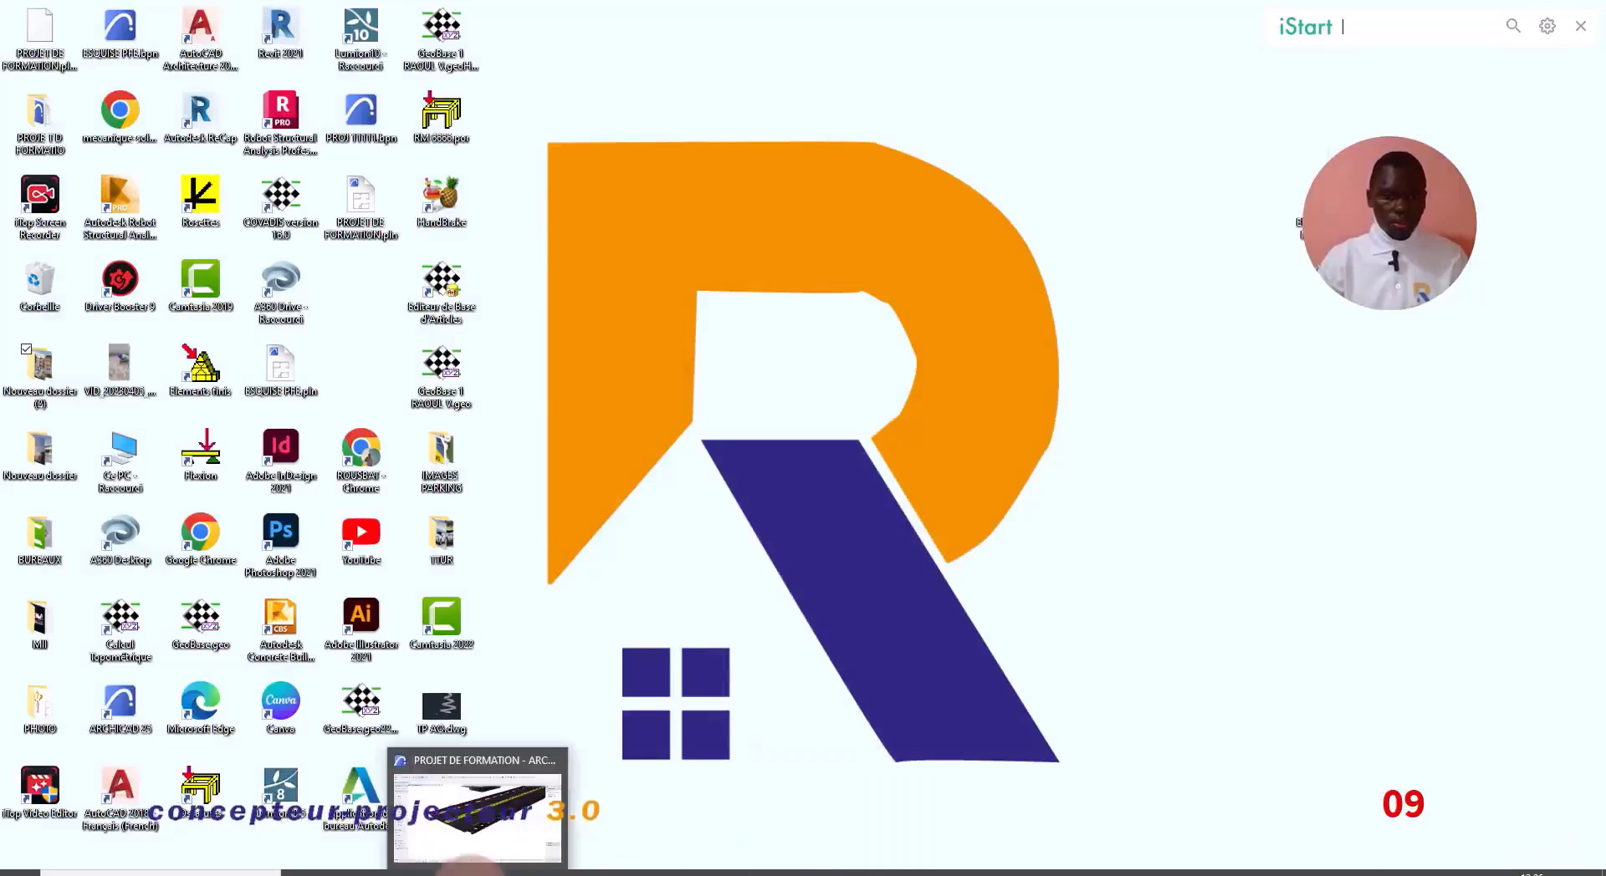
left_click(519, 815)
middle_click_drag(741, 423, 618, 519, "shift")
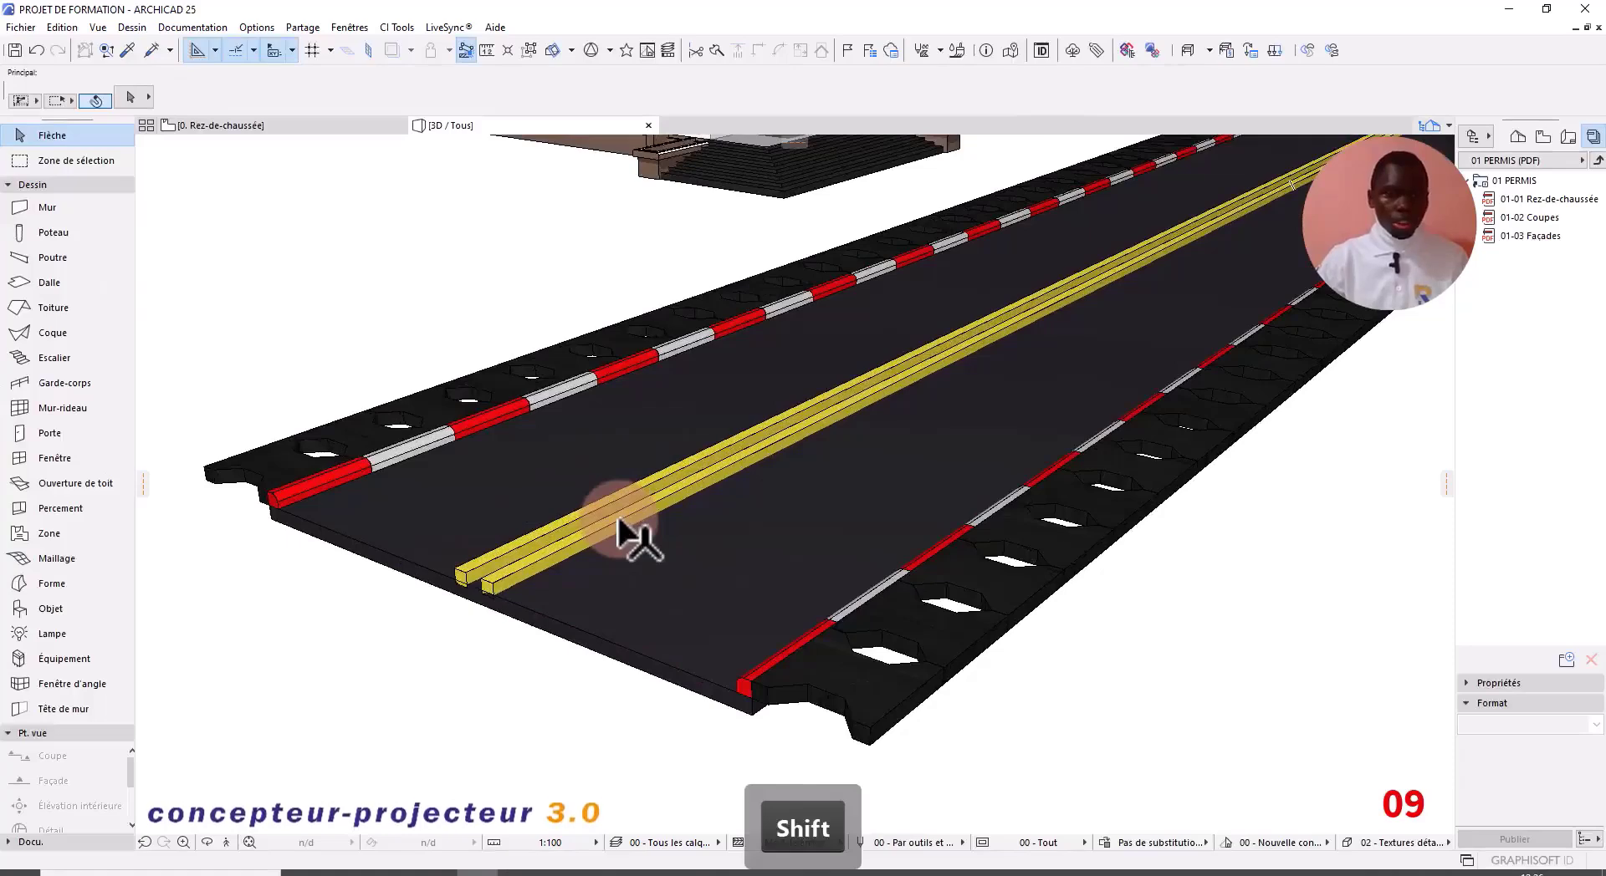
left_click(616, 520, "shift")
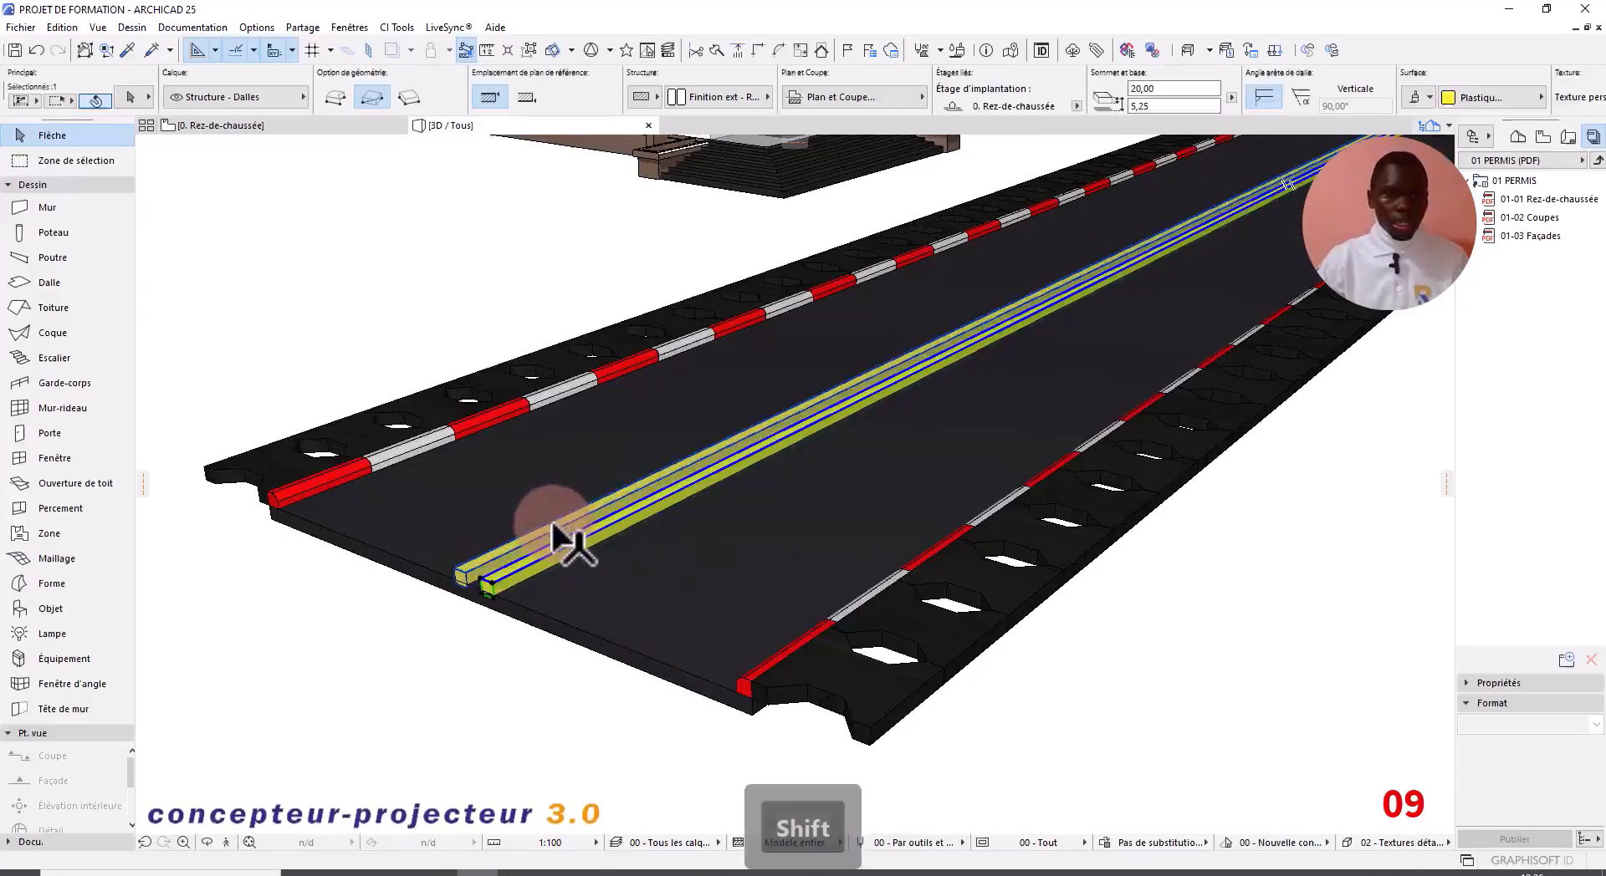
right_click(613, 525)
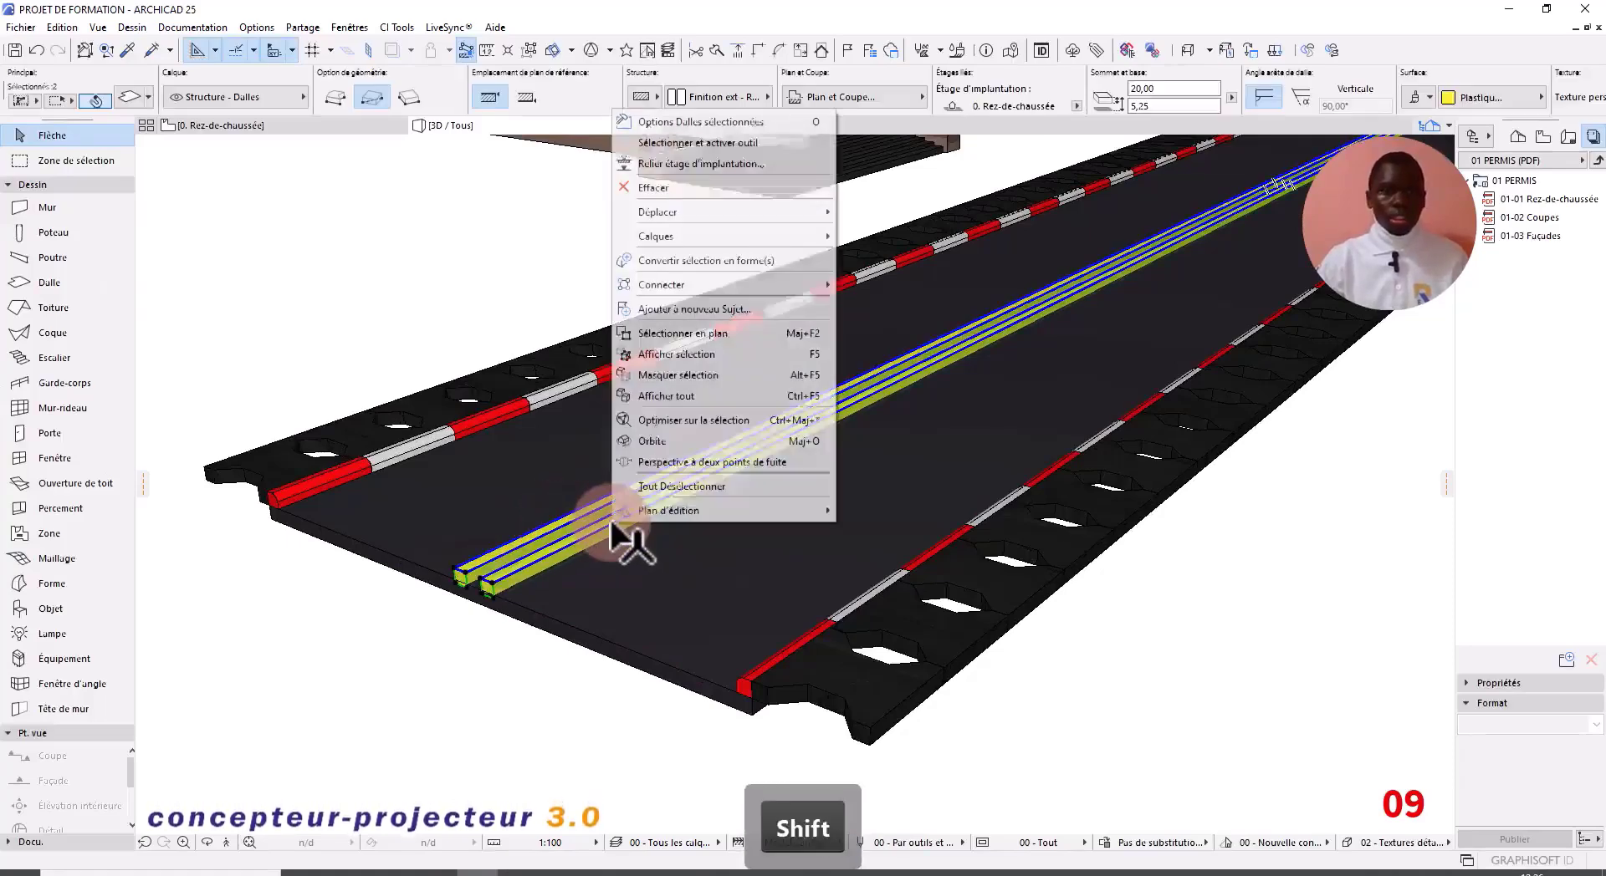
mouse_move(763, 292)
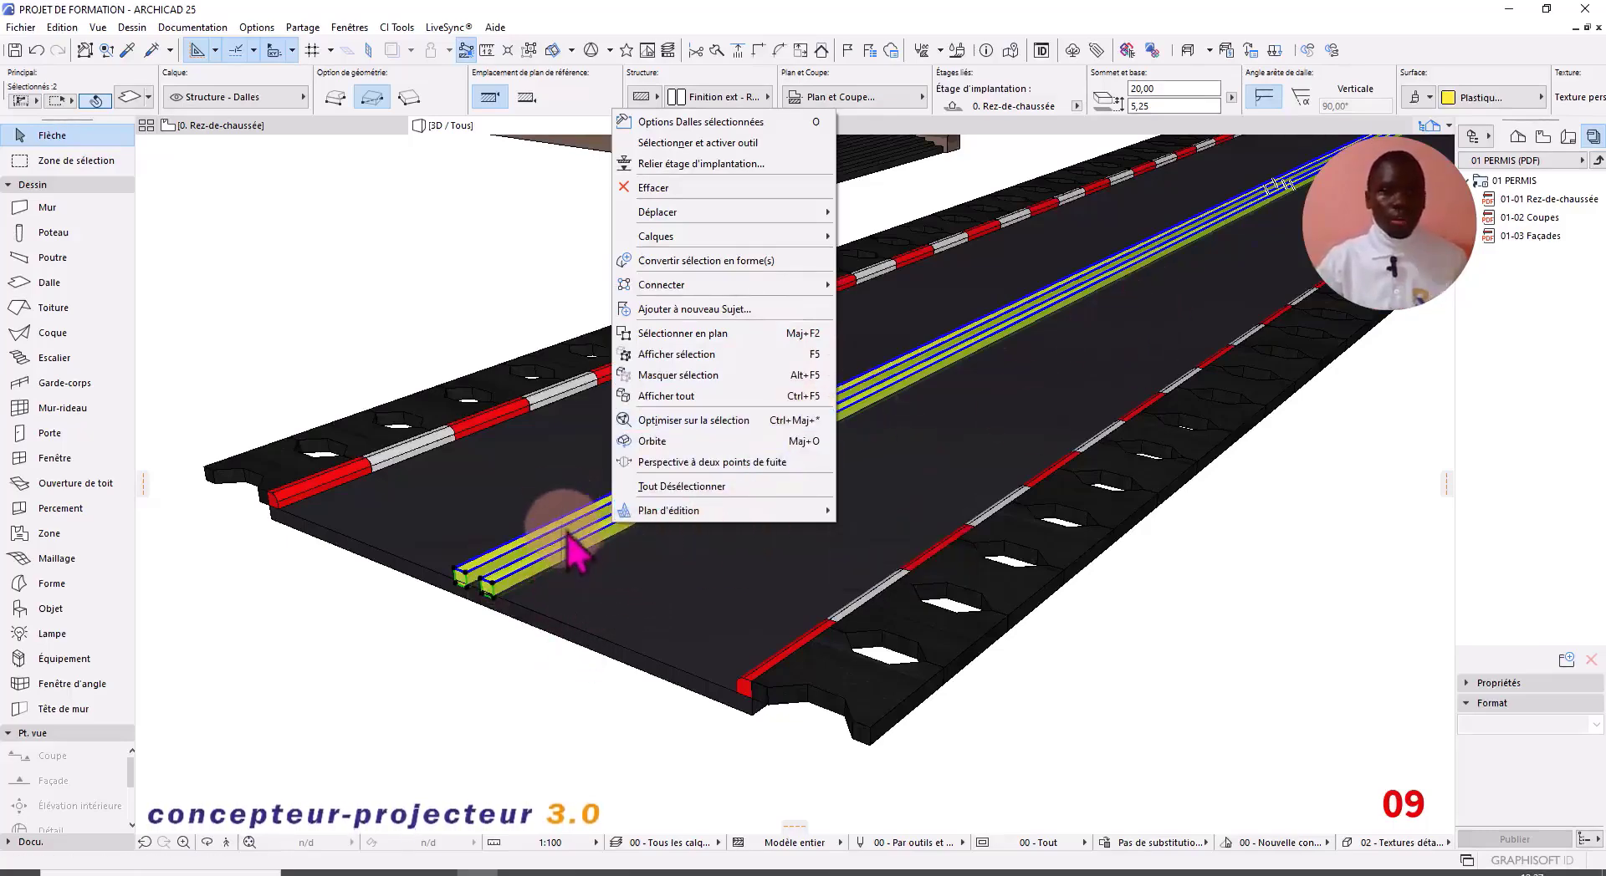
key("Escape")
Step: Examine how the ends of the two yellow strips sit on the edge of the roadway slab
scroll(505, 585, "up", 2)
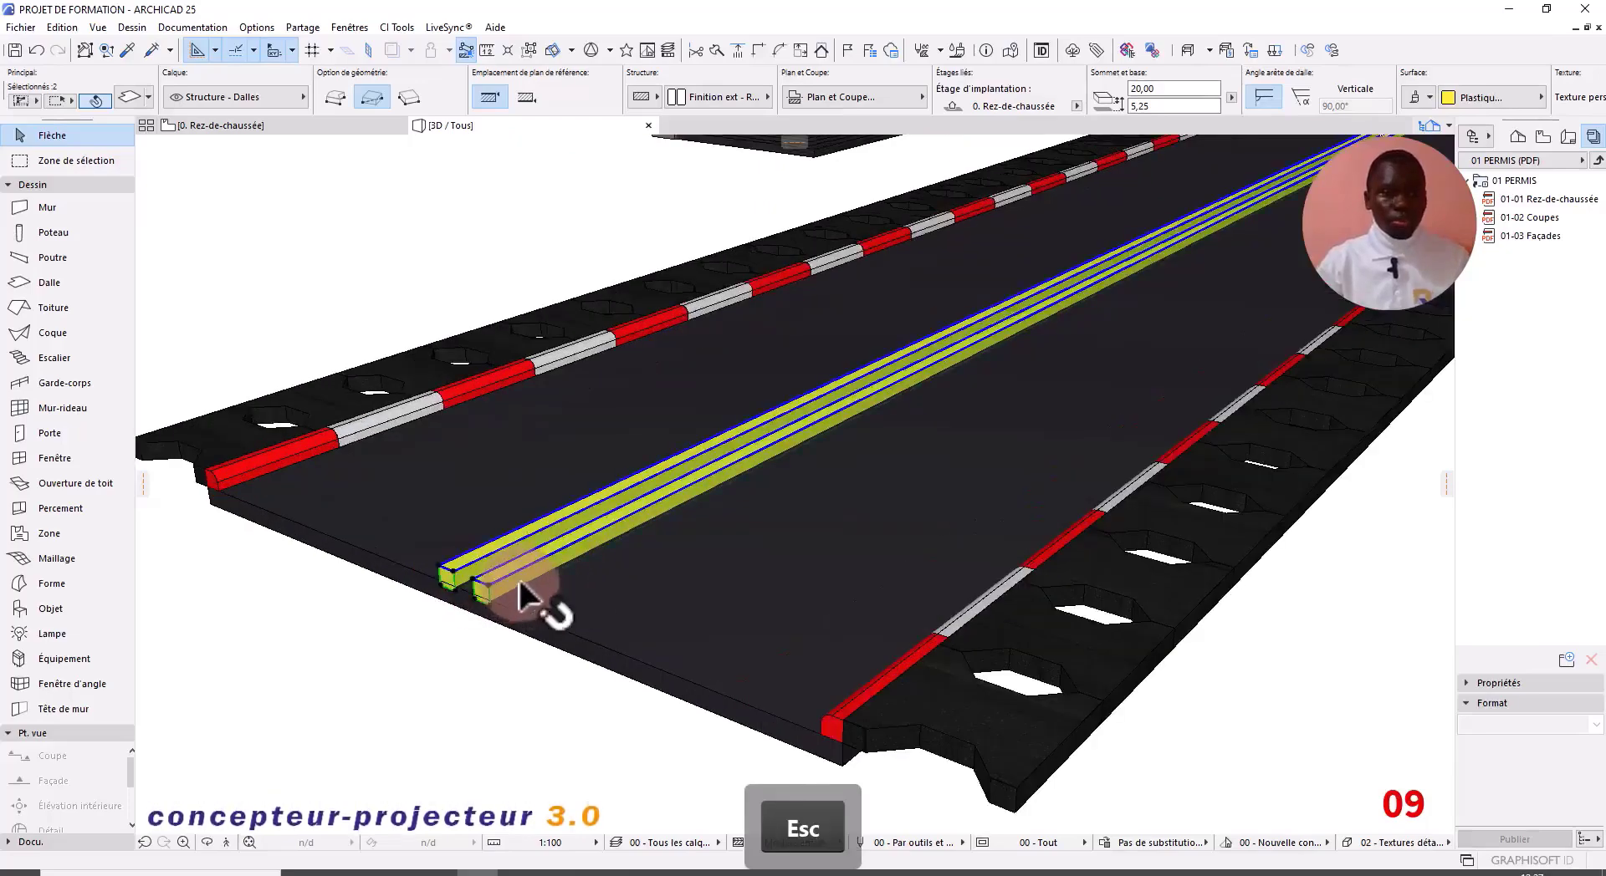
scroll(530, 591, "up", 3)
key("shift")
middle_click_drag(620, 585, 544, 648, "shift")
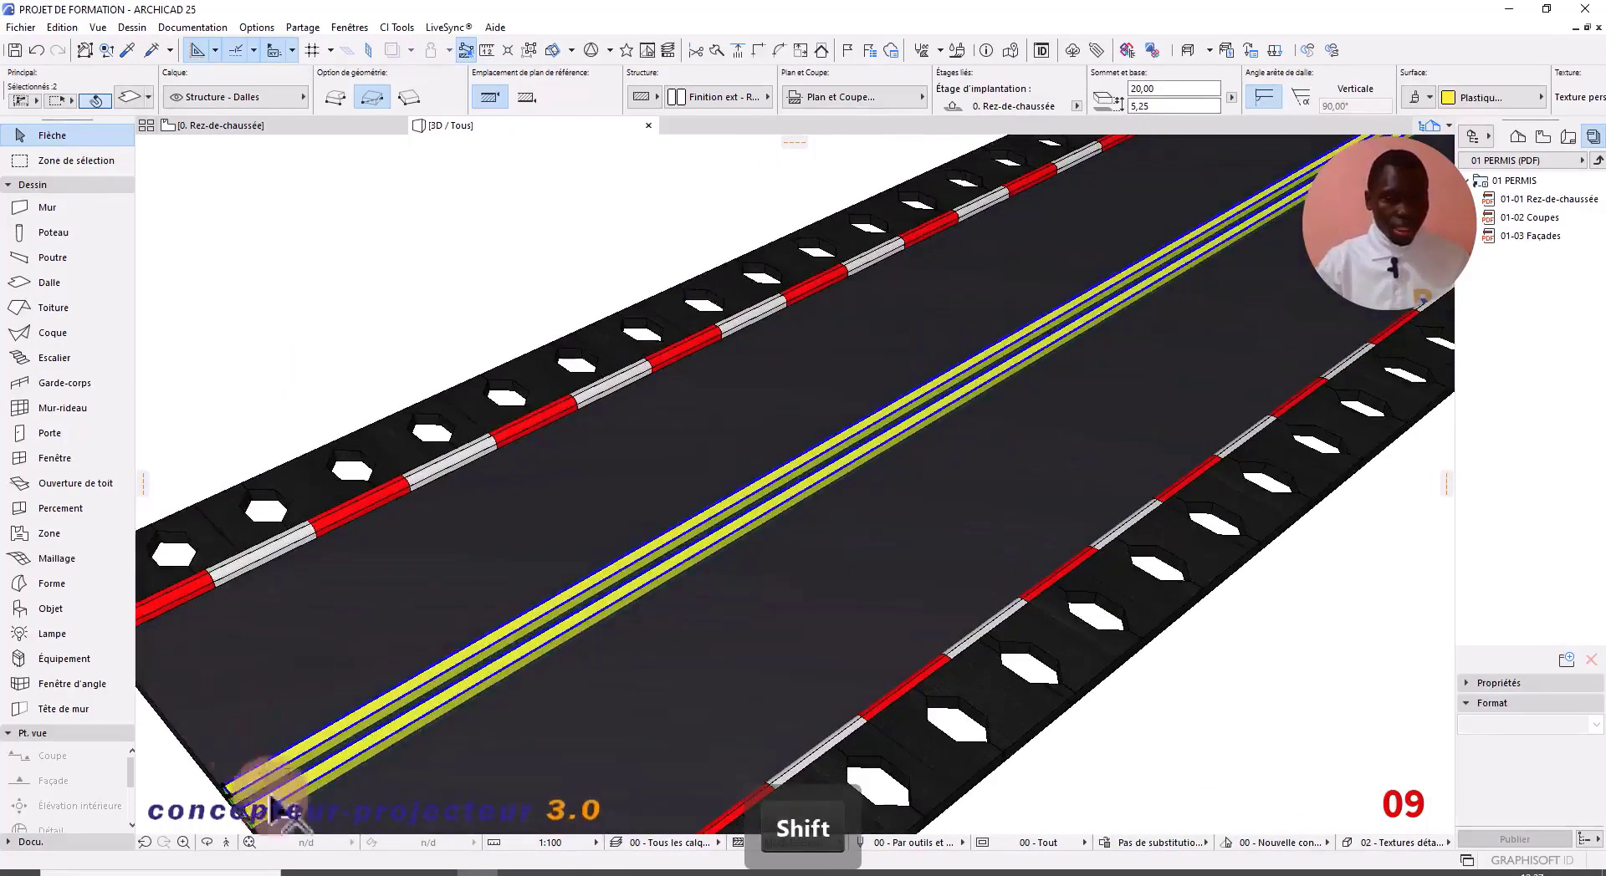
middle_click_drag(291, 804, 538, 519, "shift")
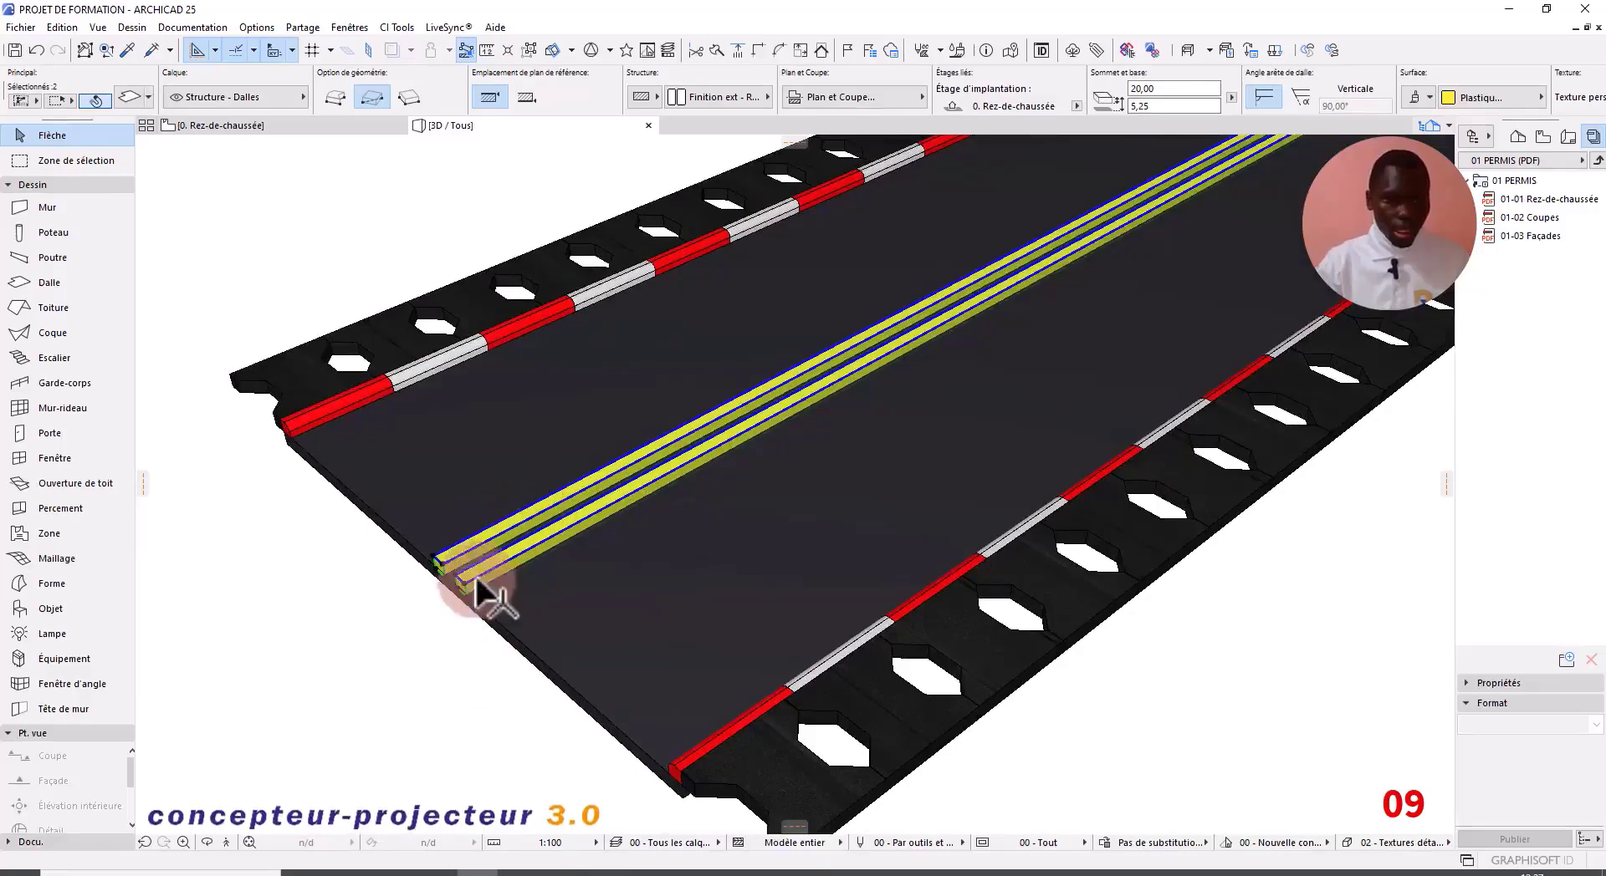
scroll(481, 577, "up", 3)
scroll(466, 563, "up", 2)
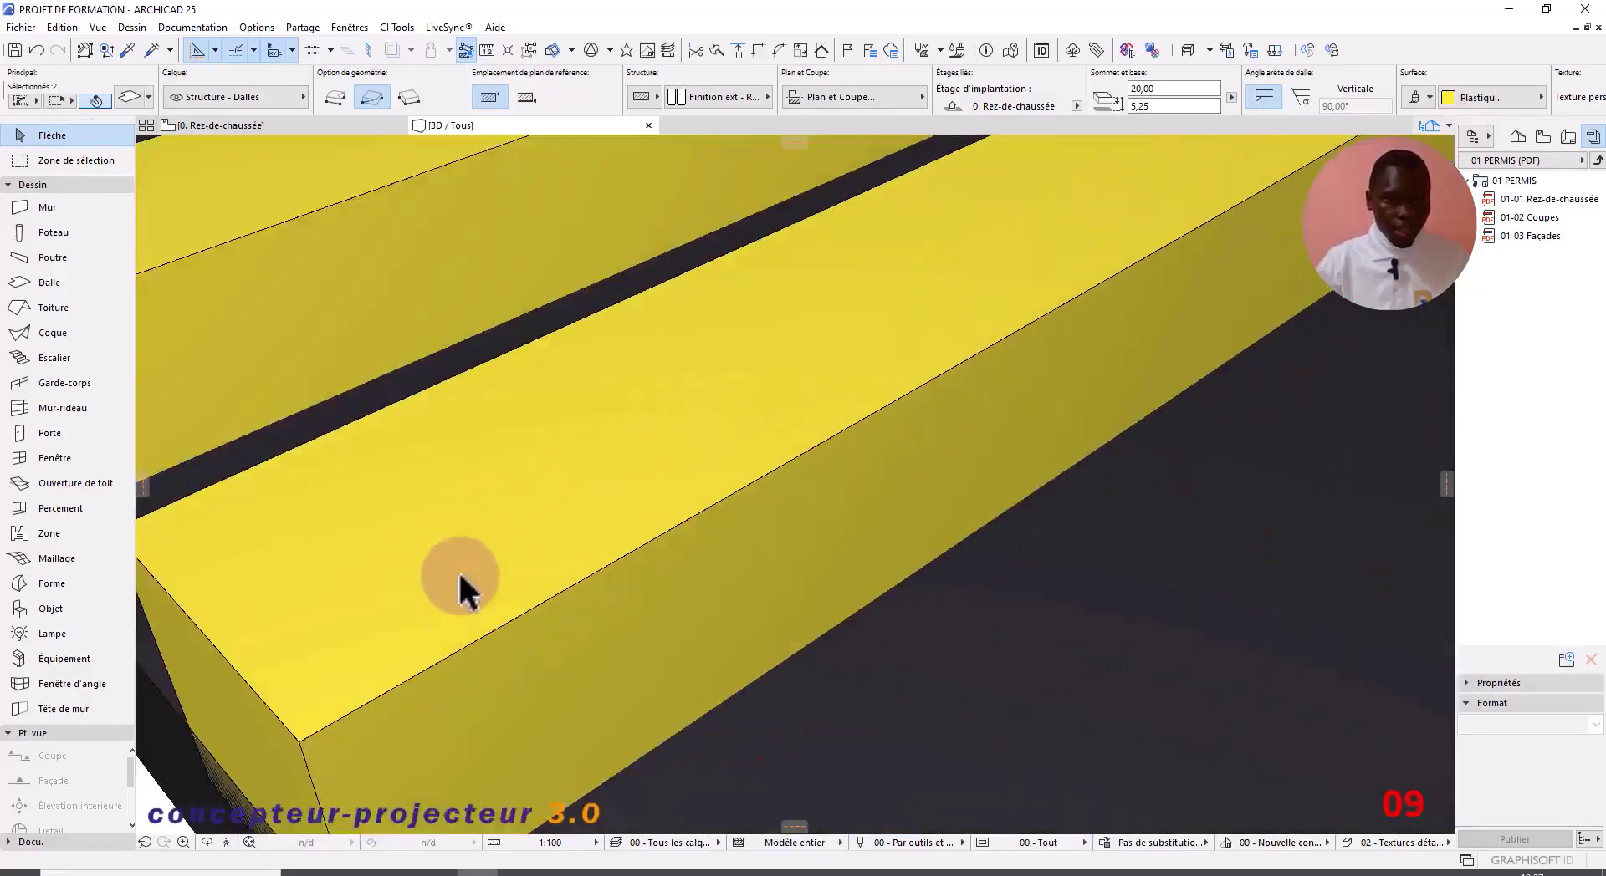
scroll(459, 584, "down", 1)
scroll(491, 573, "down", 3)
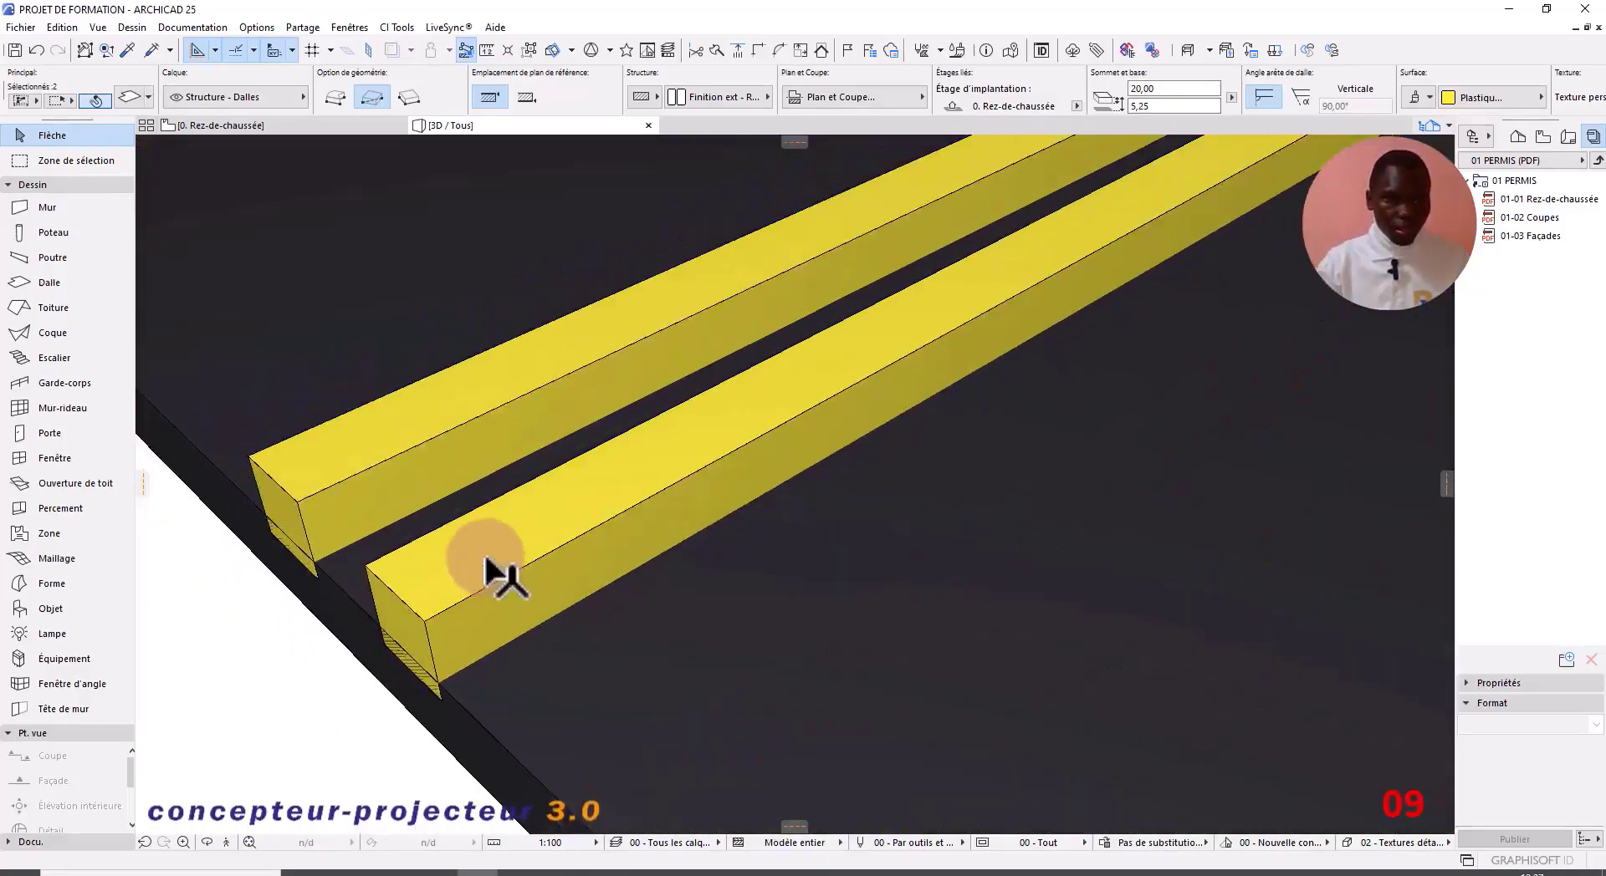
scroll(680, 680, "down", 2)
Step: Select the roadway slab and add the outline of the yellow strip farther from the house to its polygon with the Magic Wand
left_click(680, 680)
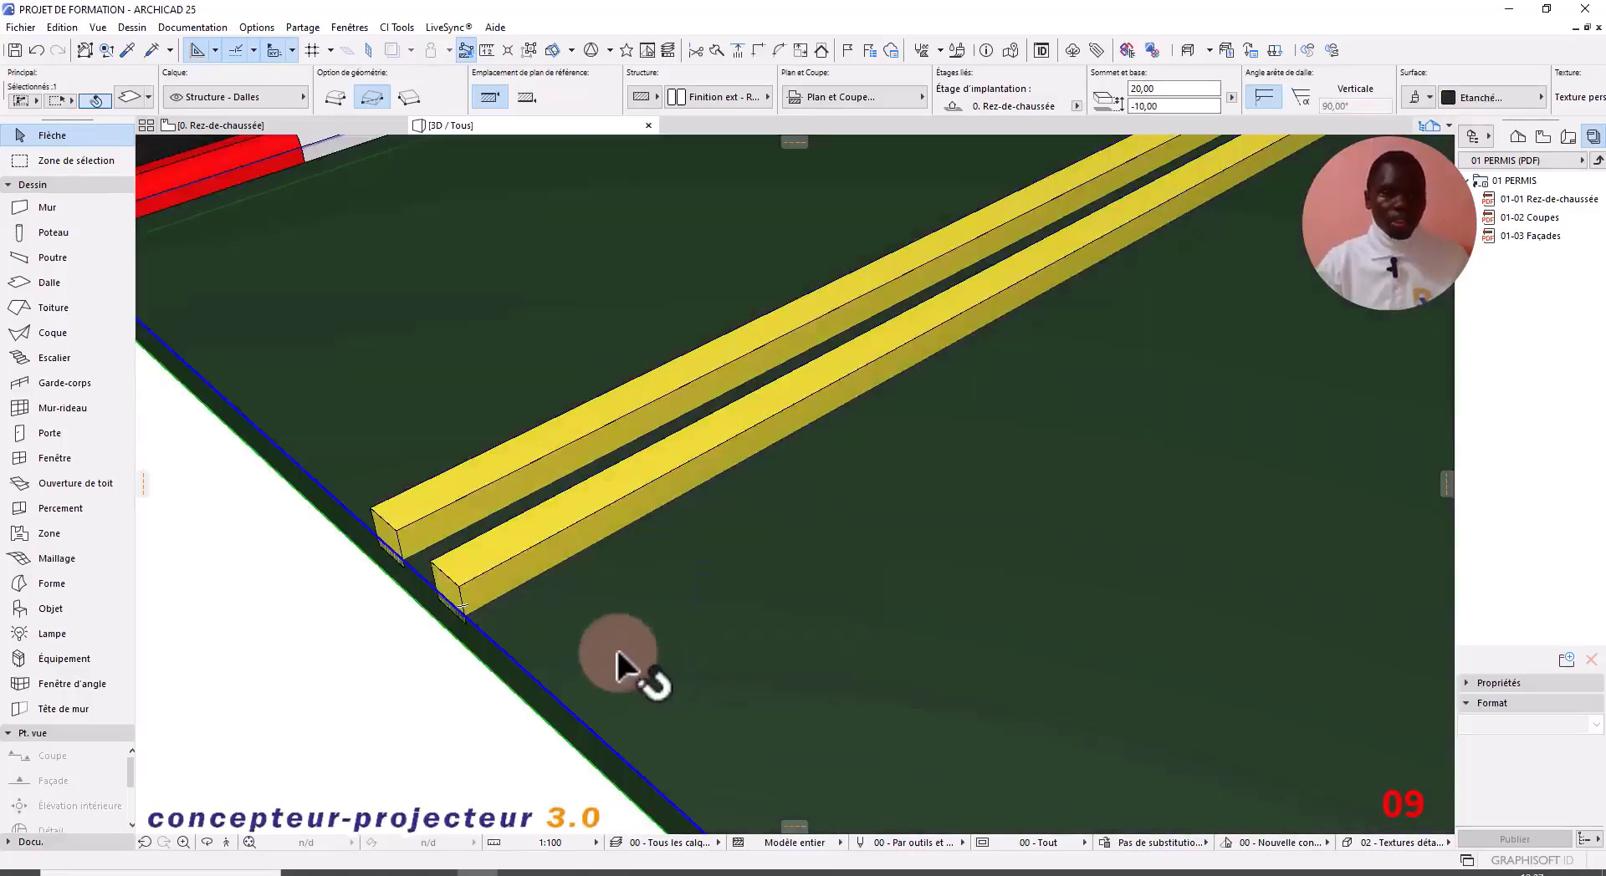
scroll(535, 452, "down", 5)
left_click(734, 707)
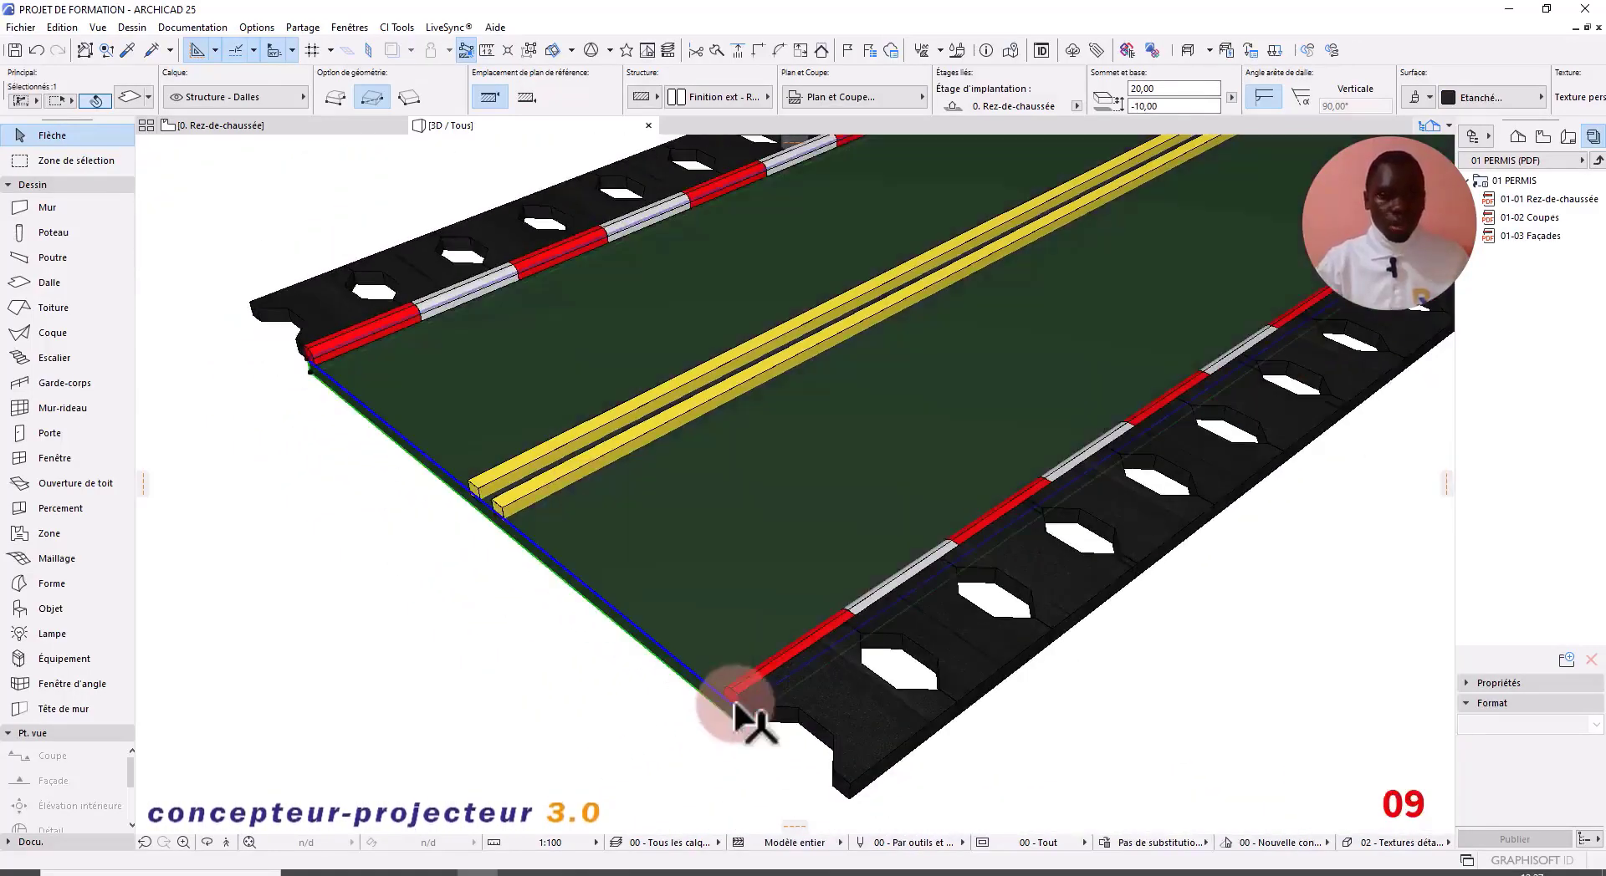
left_click(740, 706)
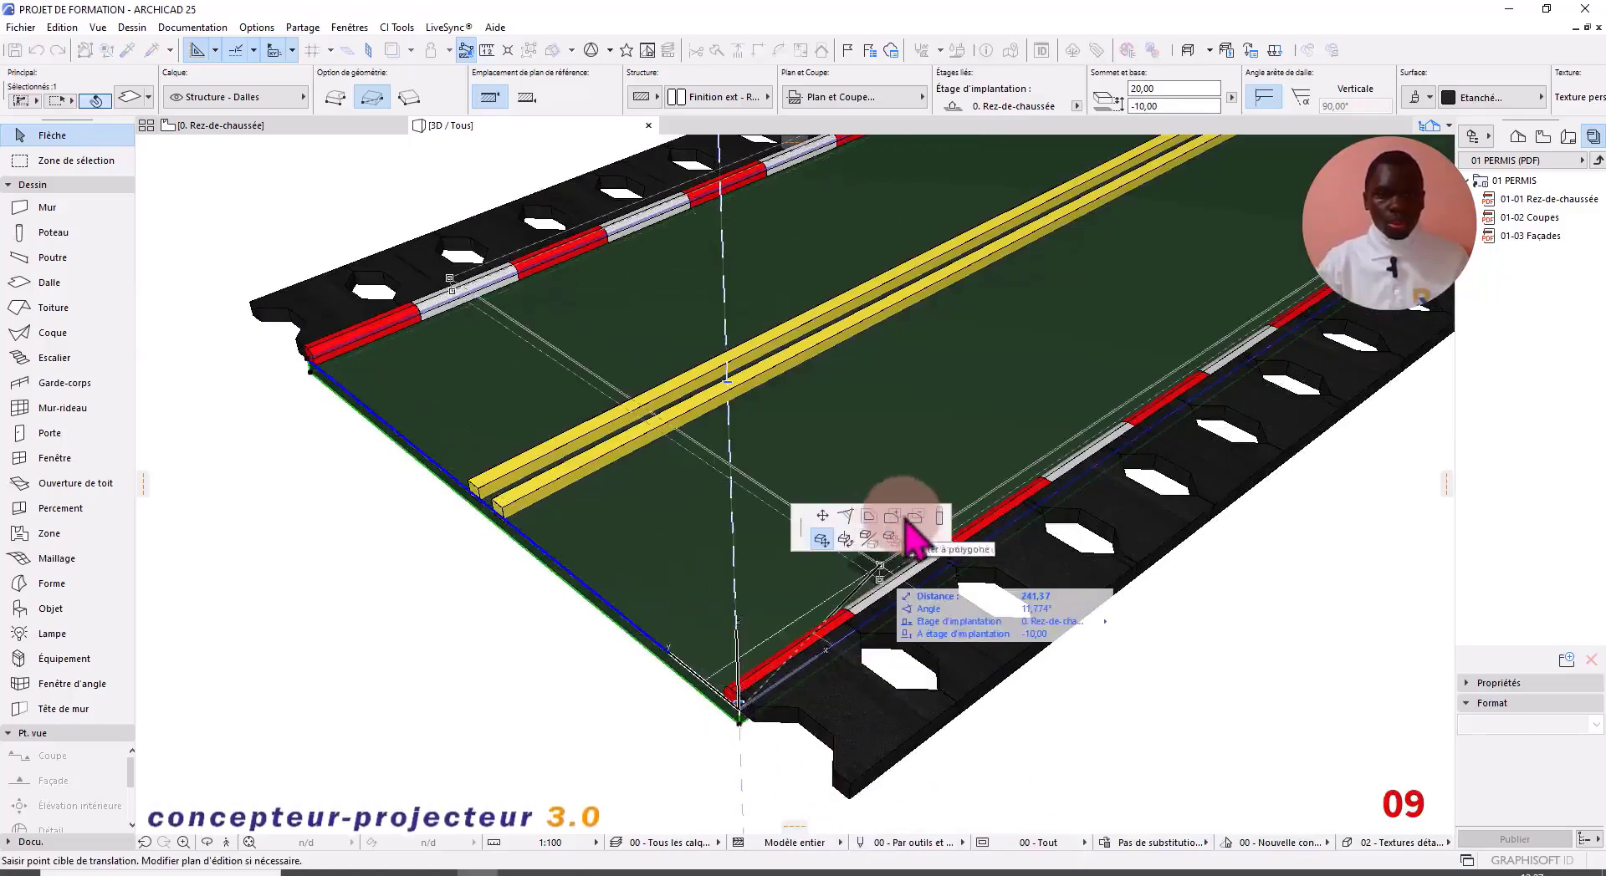
left_click(901, 519)
scroll(610, 477, "up", 5)
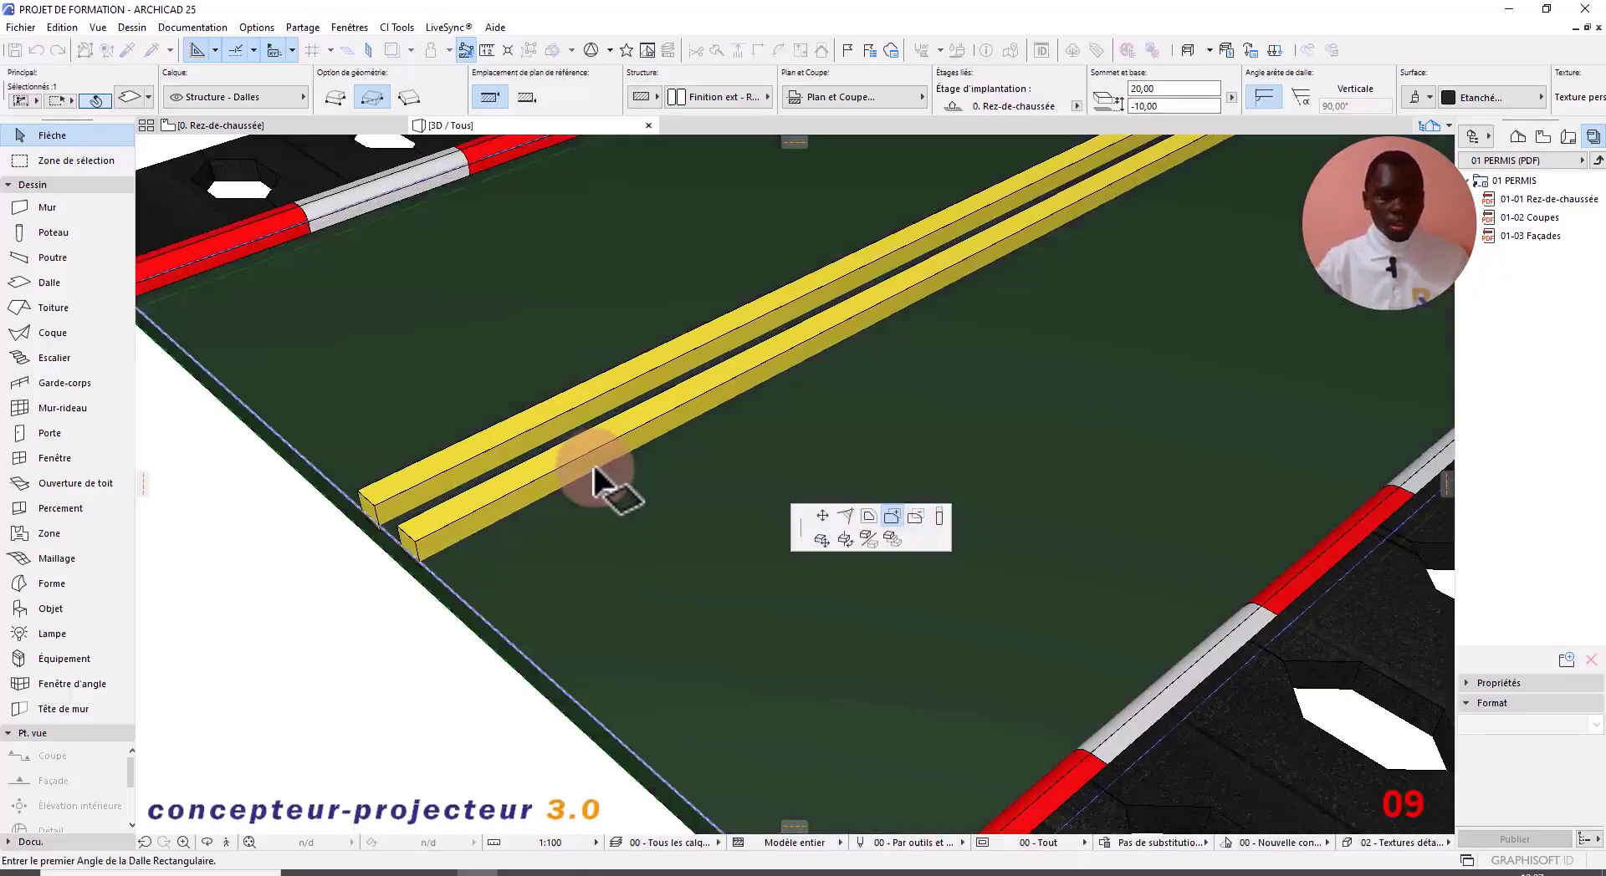
key("space")
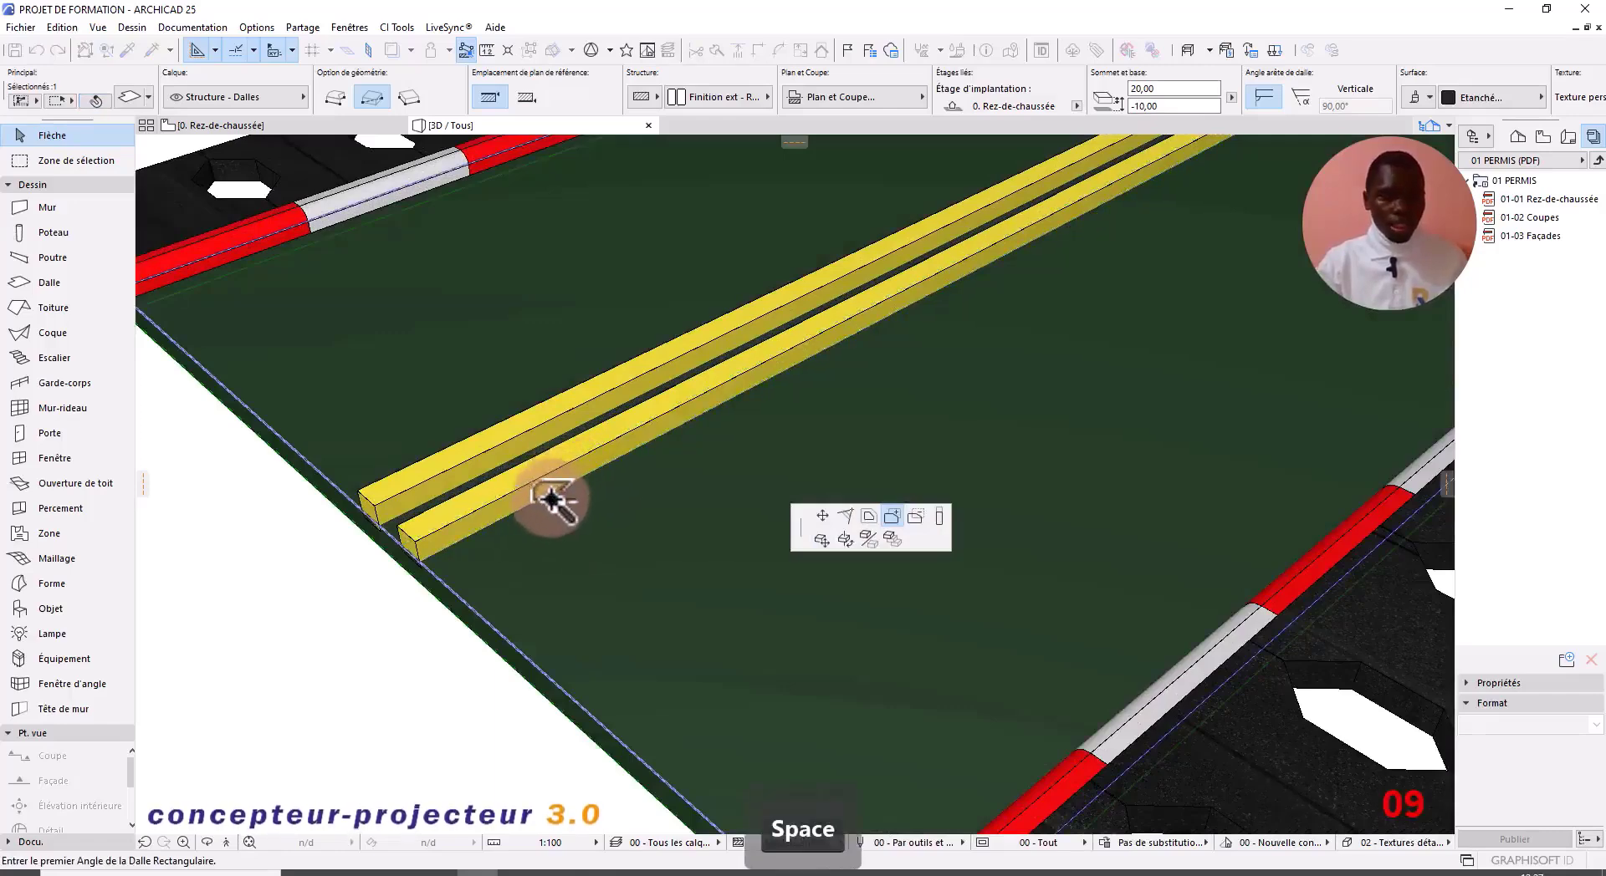
left_click(418, 539)
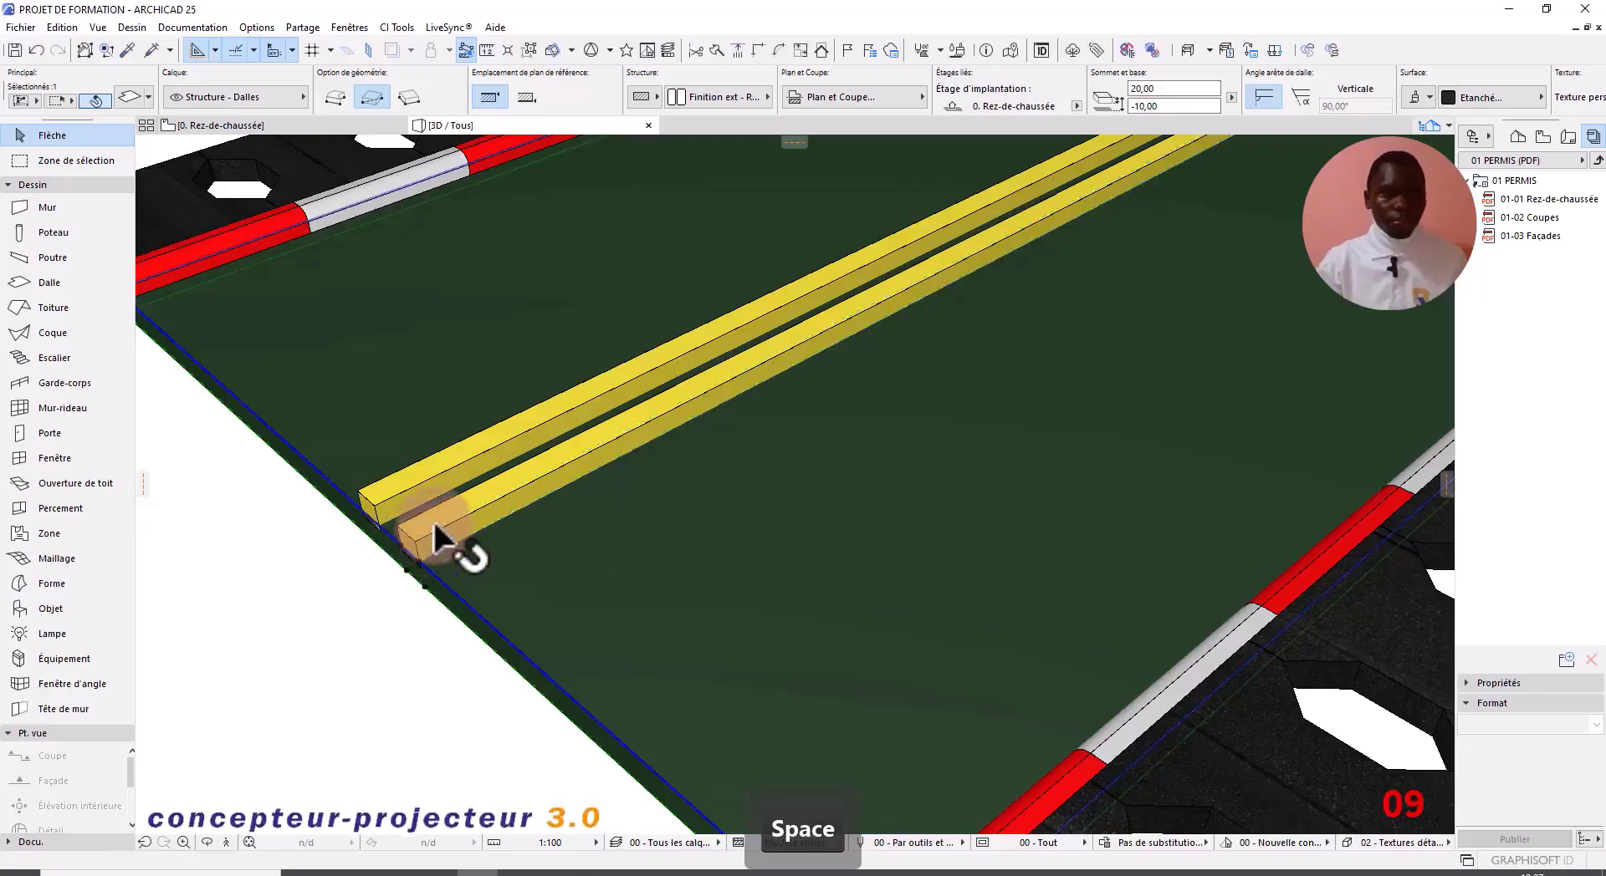
Step: Select the yellow strip farther from the house and stretch its thickness down to about 3.98 cm at the slab's edge
left_click(434, 526)
scroll(434, 527, "up", 3)
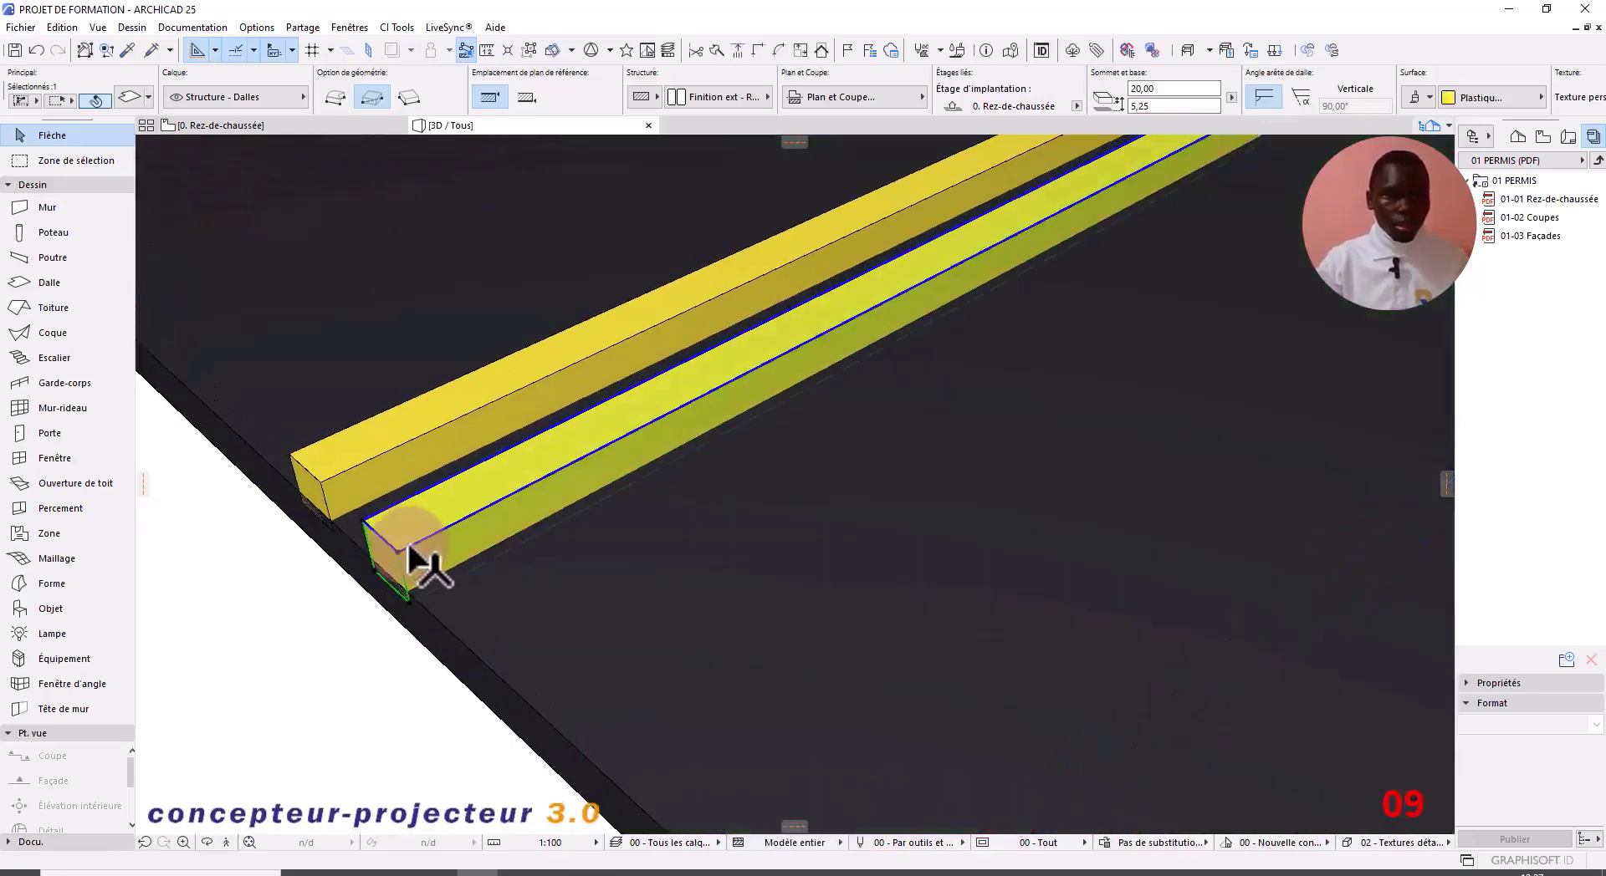
left_click(400, 557)
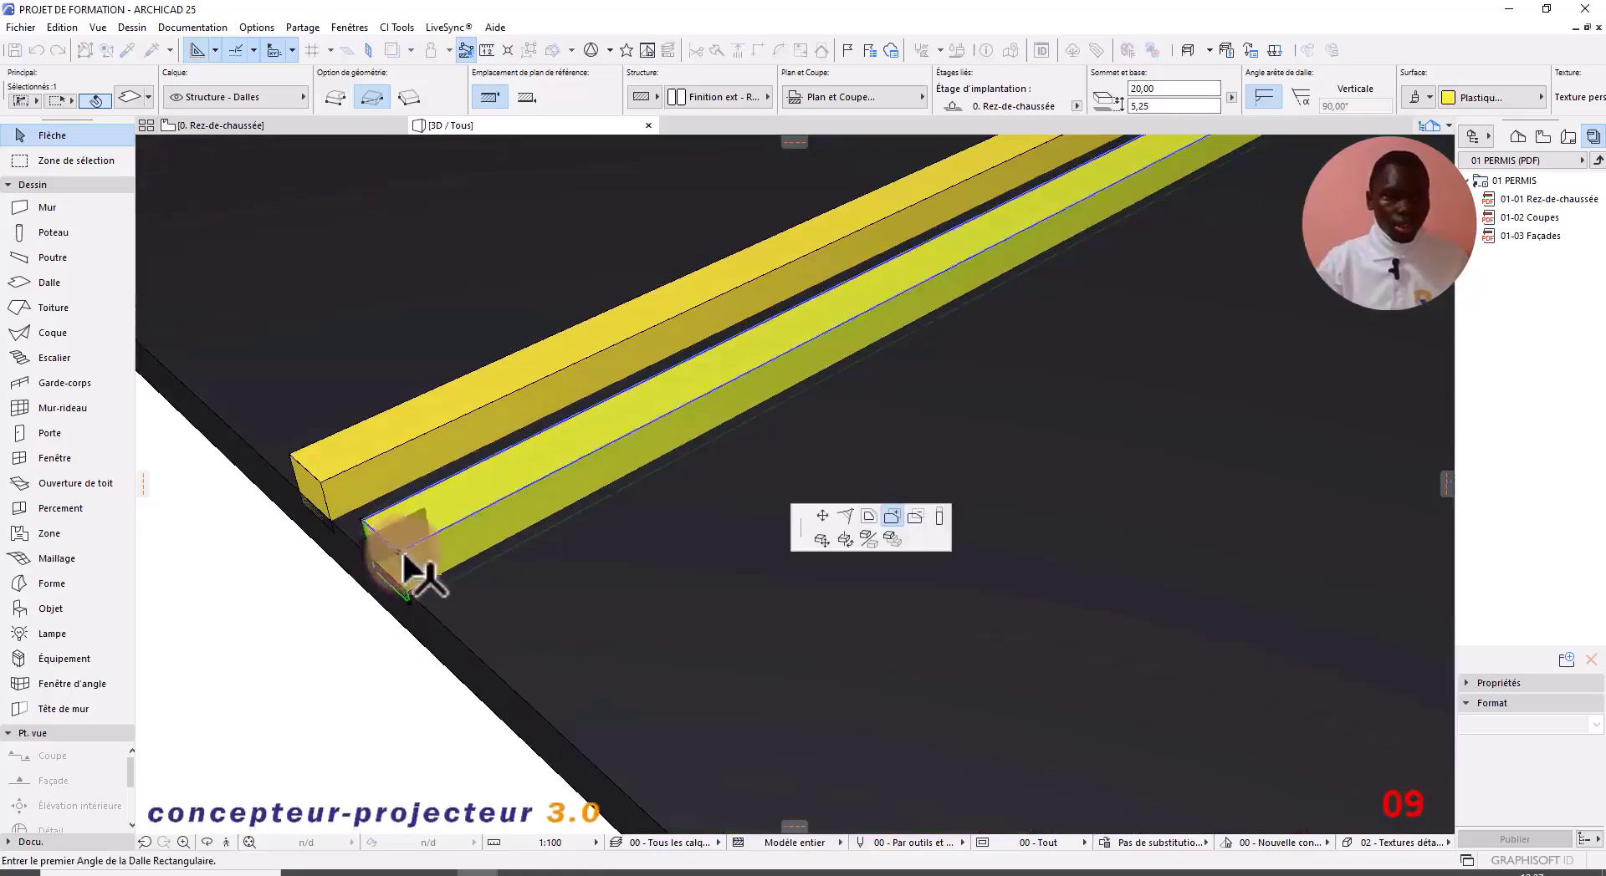
left_click(938, 522)
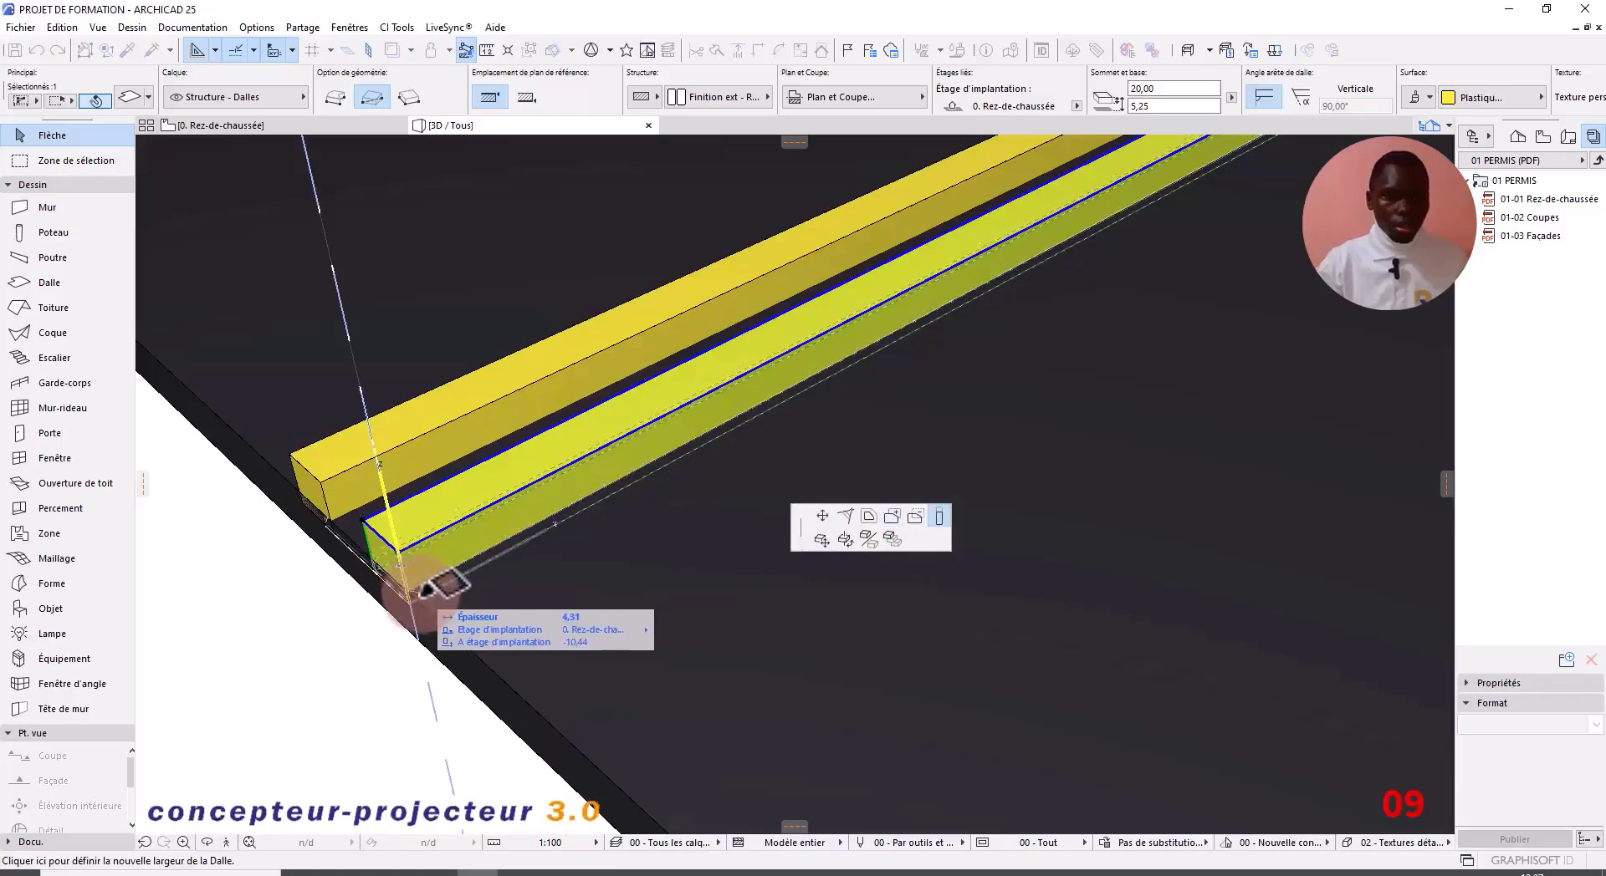
left_click(418, 593)
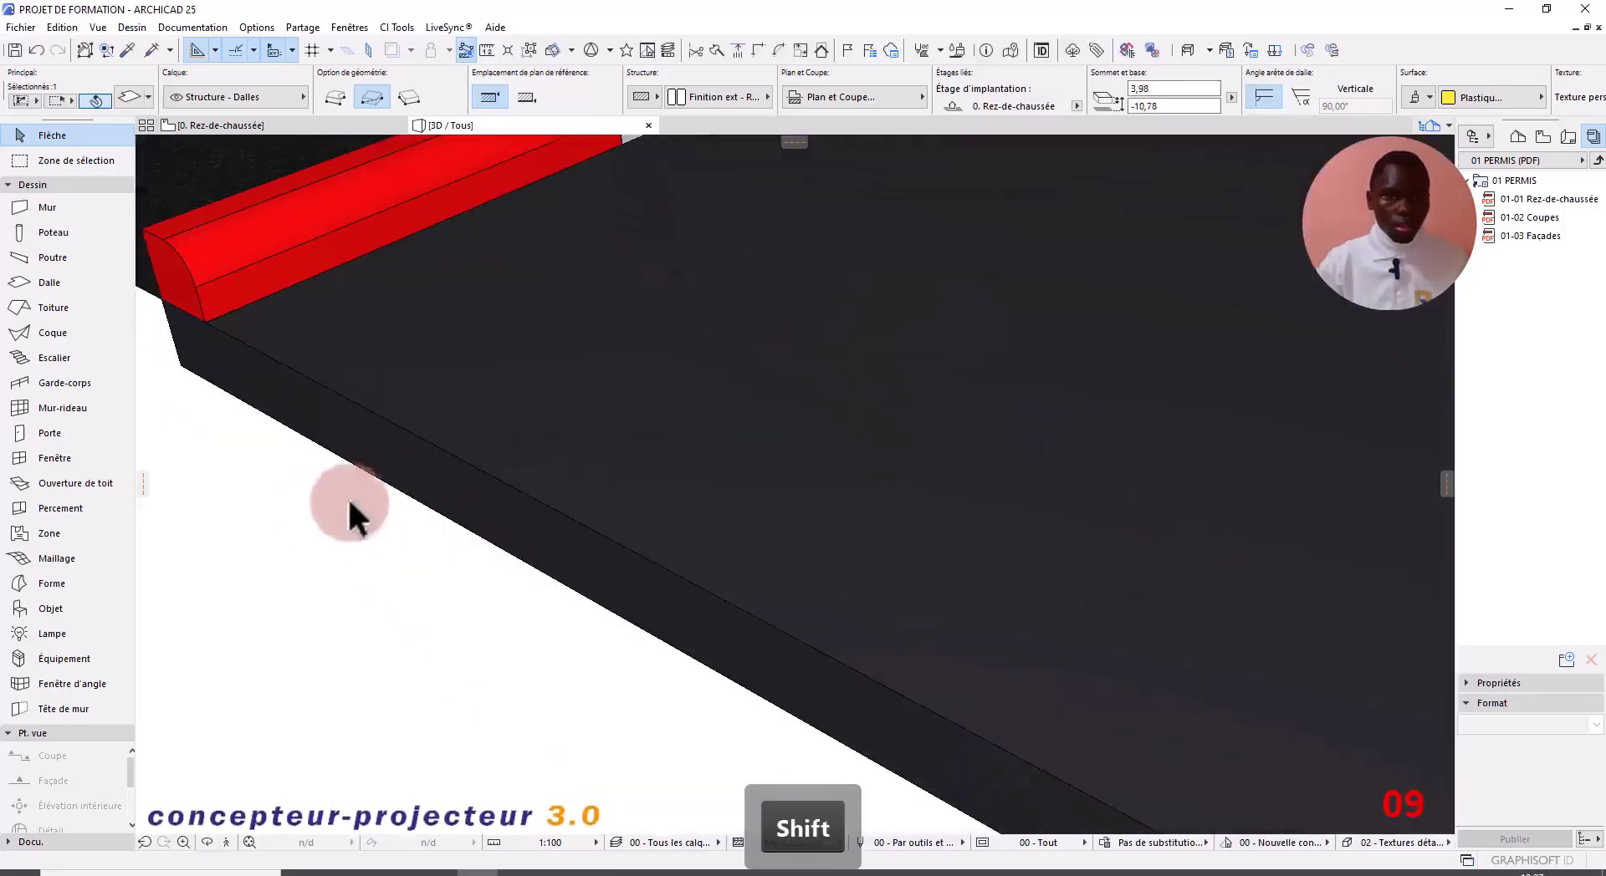
Step: Try to subtract the outline of the thinned yellow strip from the roadway slab's polygon with the Magic Wand
middle_click_drag(348, 513, 735, 616, "shift")
left_click(832, 701)
middle_click_drag(842, 699, 890, 660, "shift")
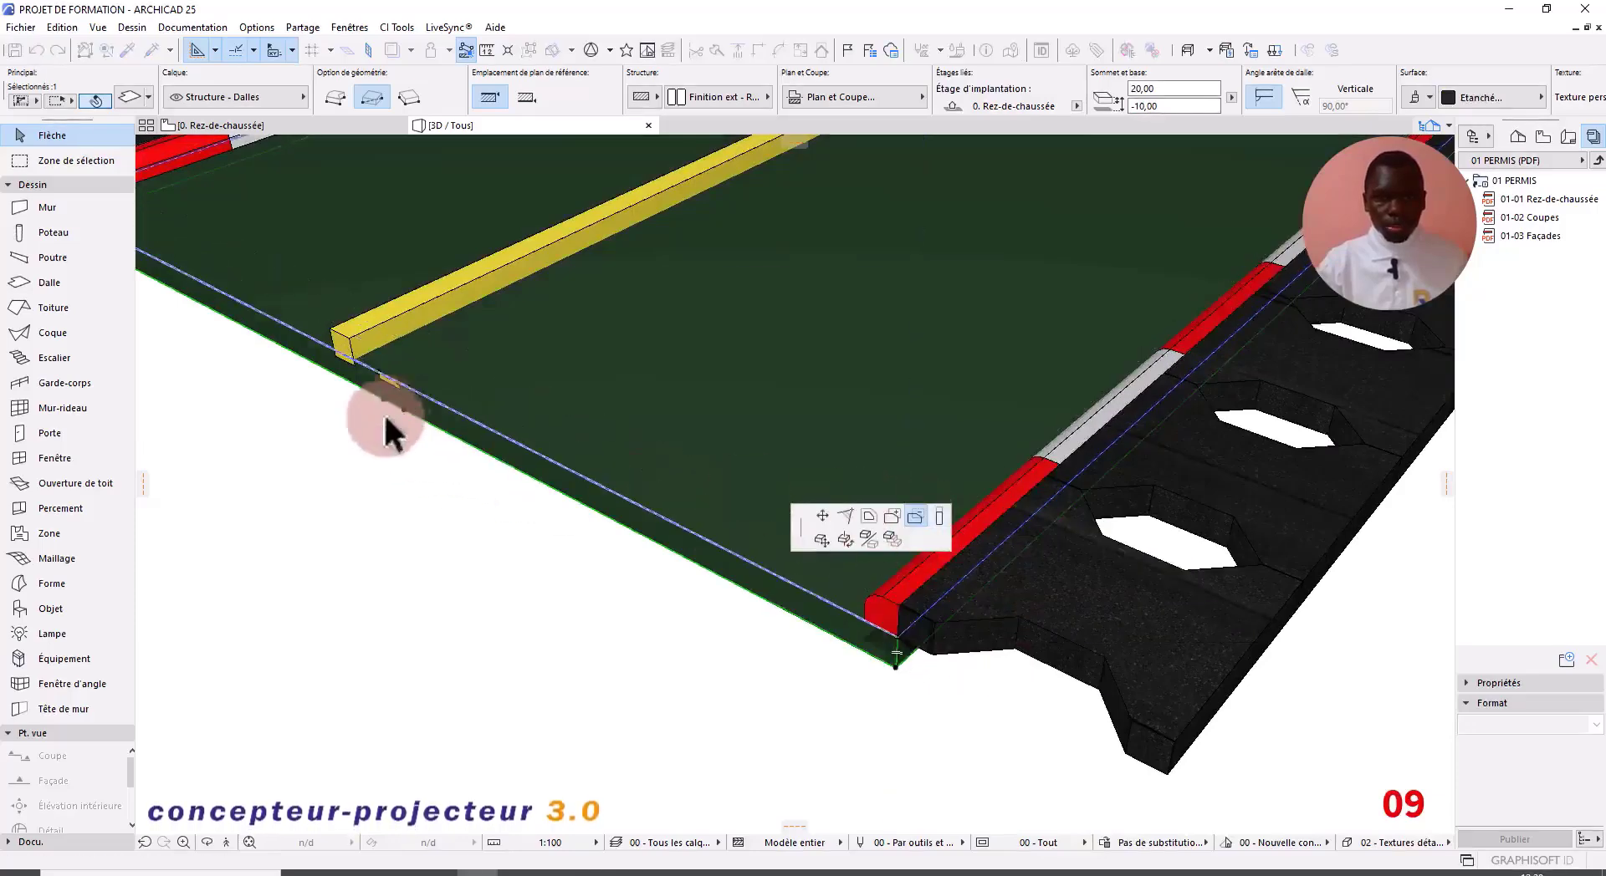
scroll(413, 402, "up", 5)
key("space")
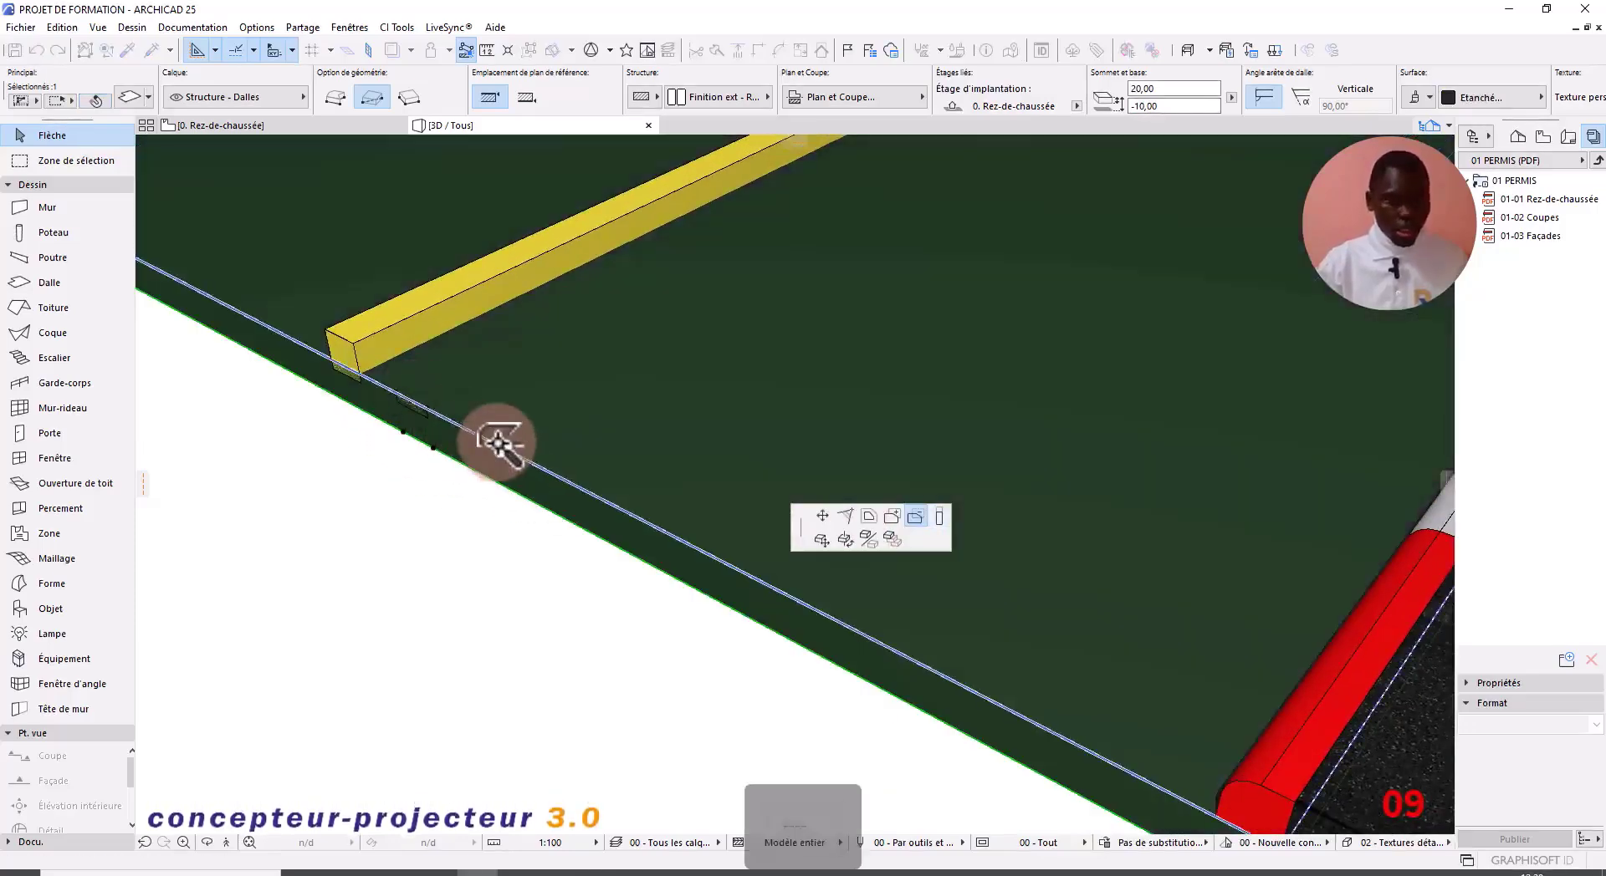
left_click(412, 413)
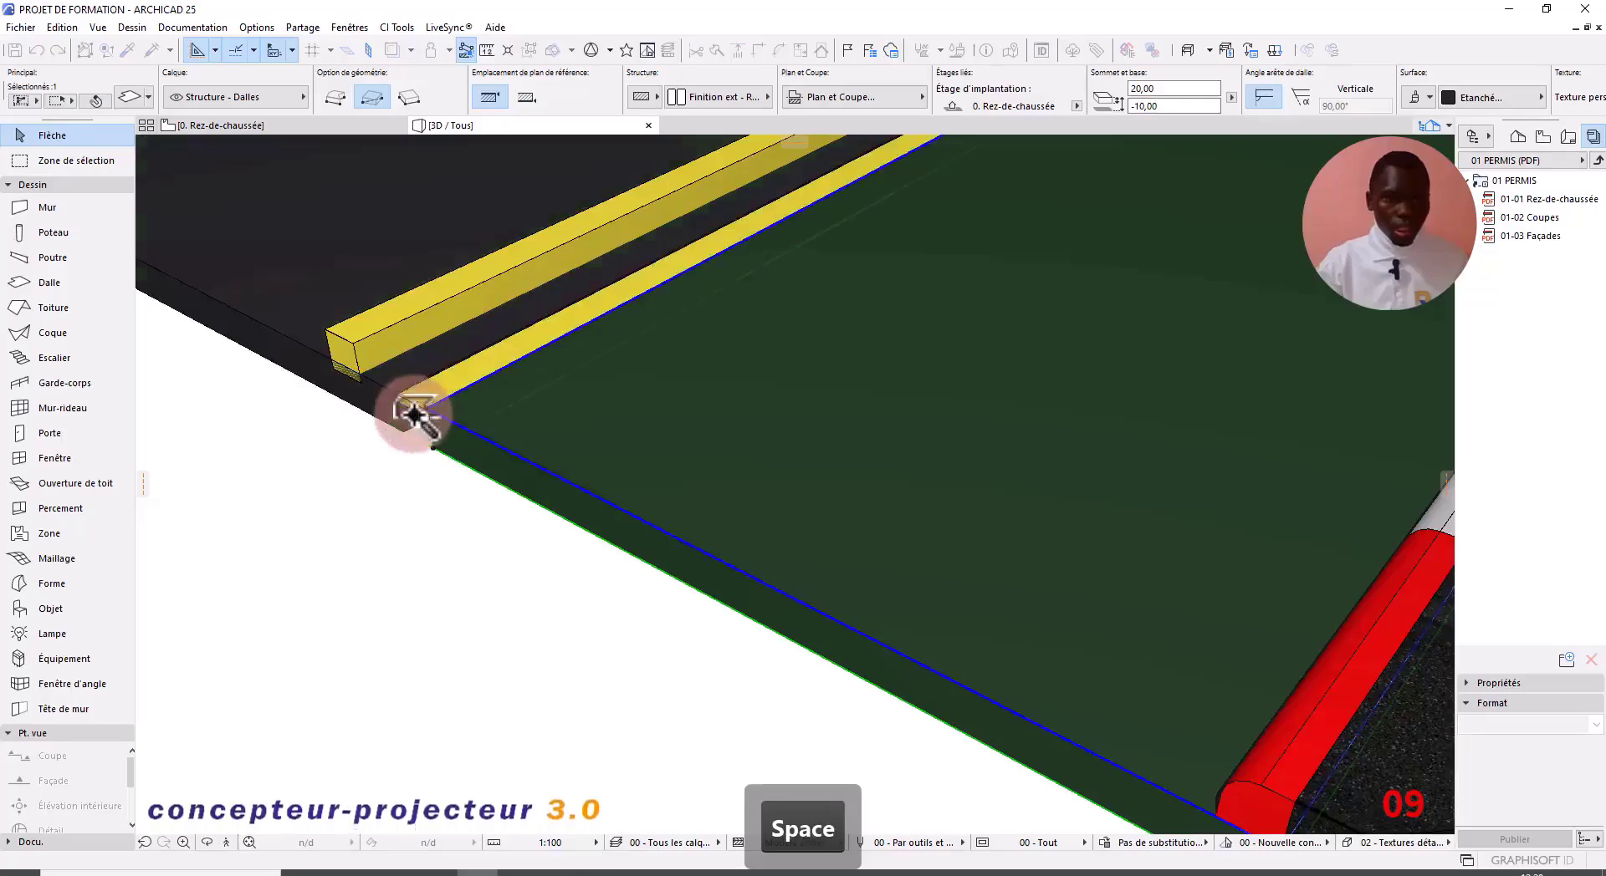
scroll(465, 394, "down", 3)
middle_click_drag(467, 435, 542, 422)
scroll(635, 403, "down", 3)
scroll(541, 418, "down", 3)
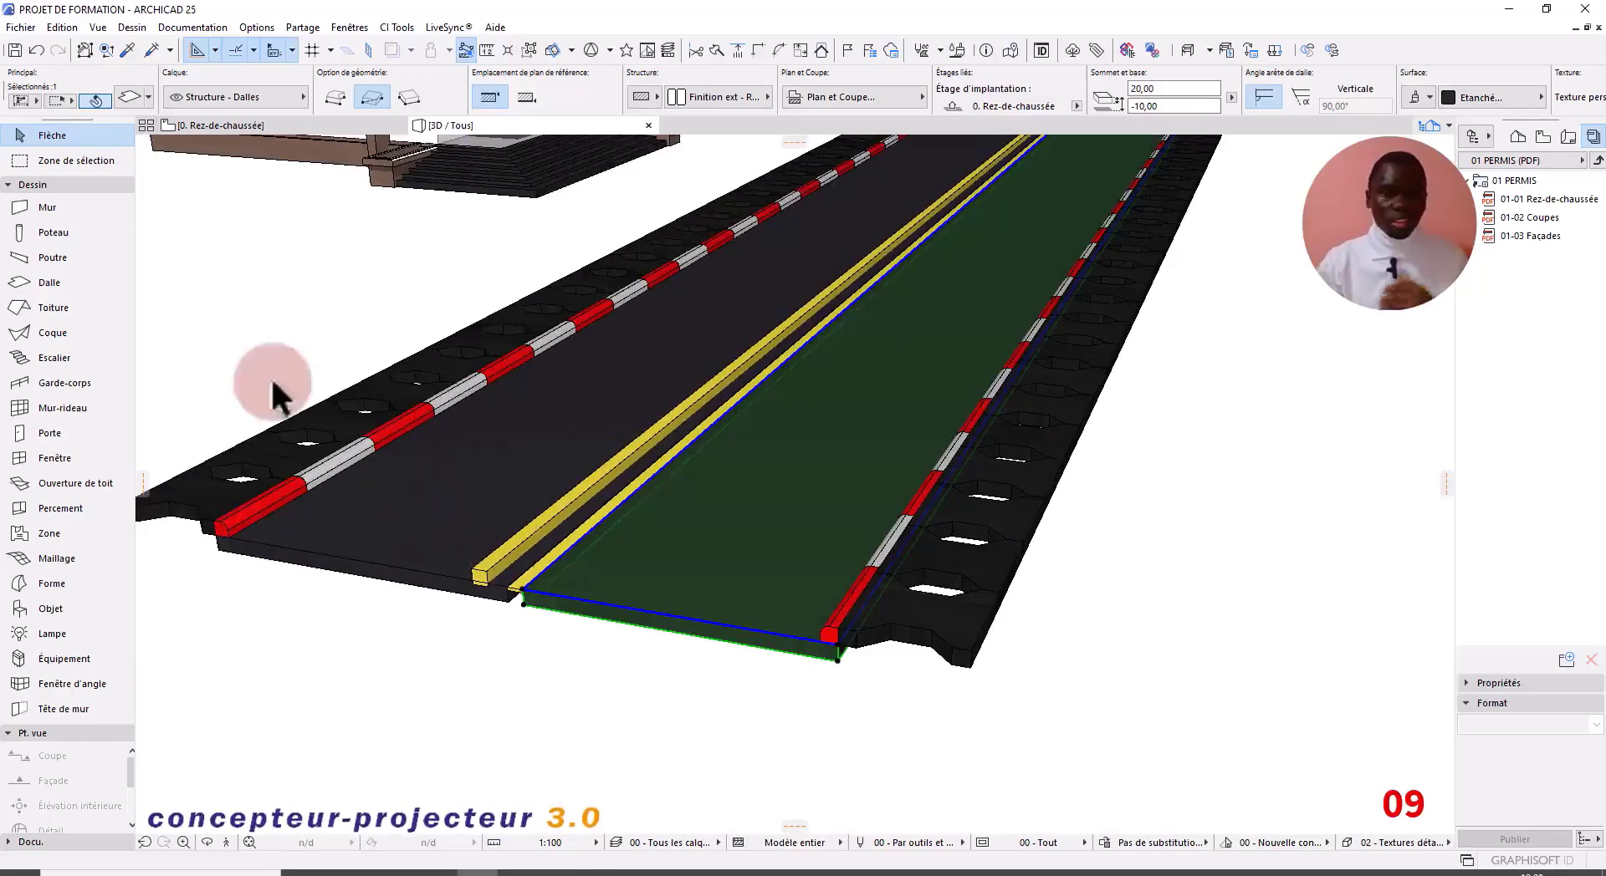
Step: Undo the subtraction from the roadway slab and the strip's thickness change, and clear the selection
left_click(38, 52)
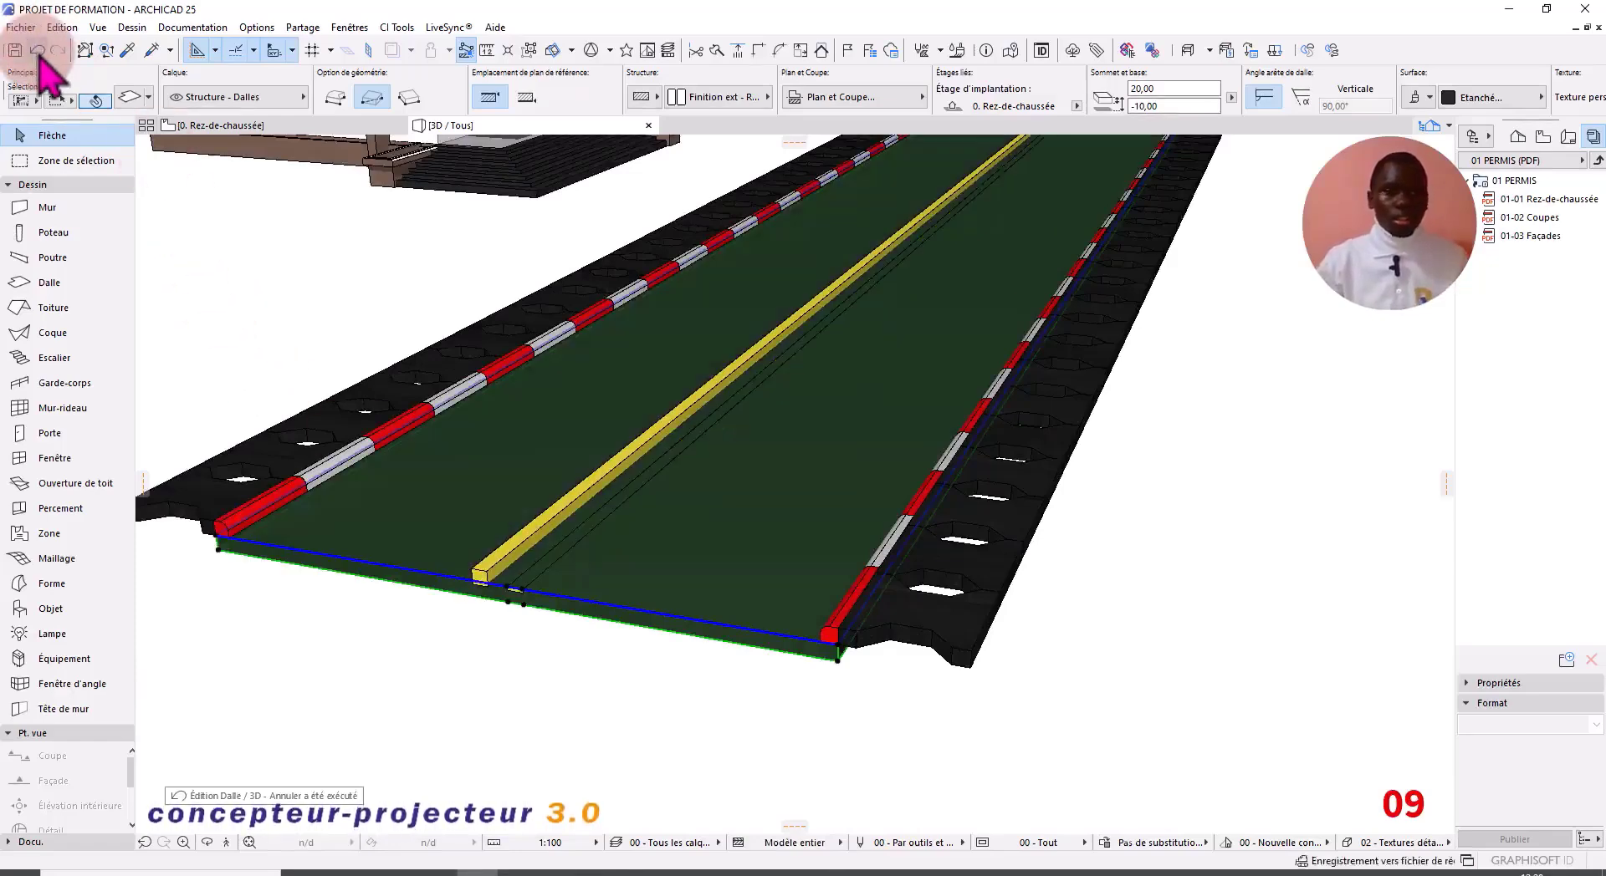
left_click(38, 54)
left_click(748, 738)
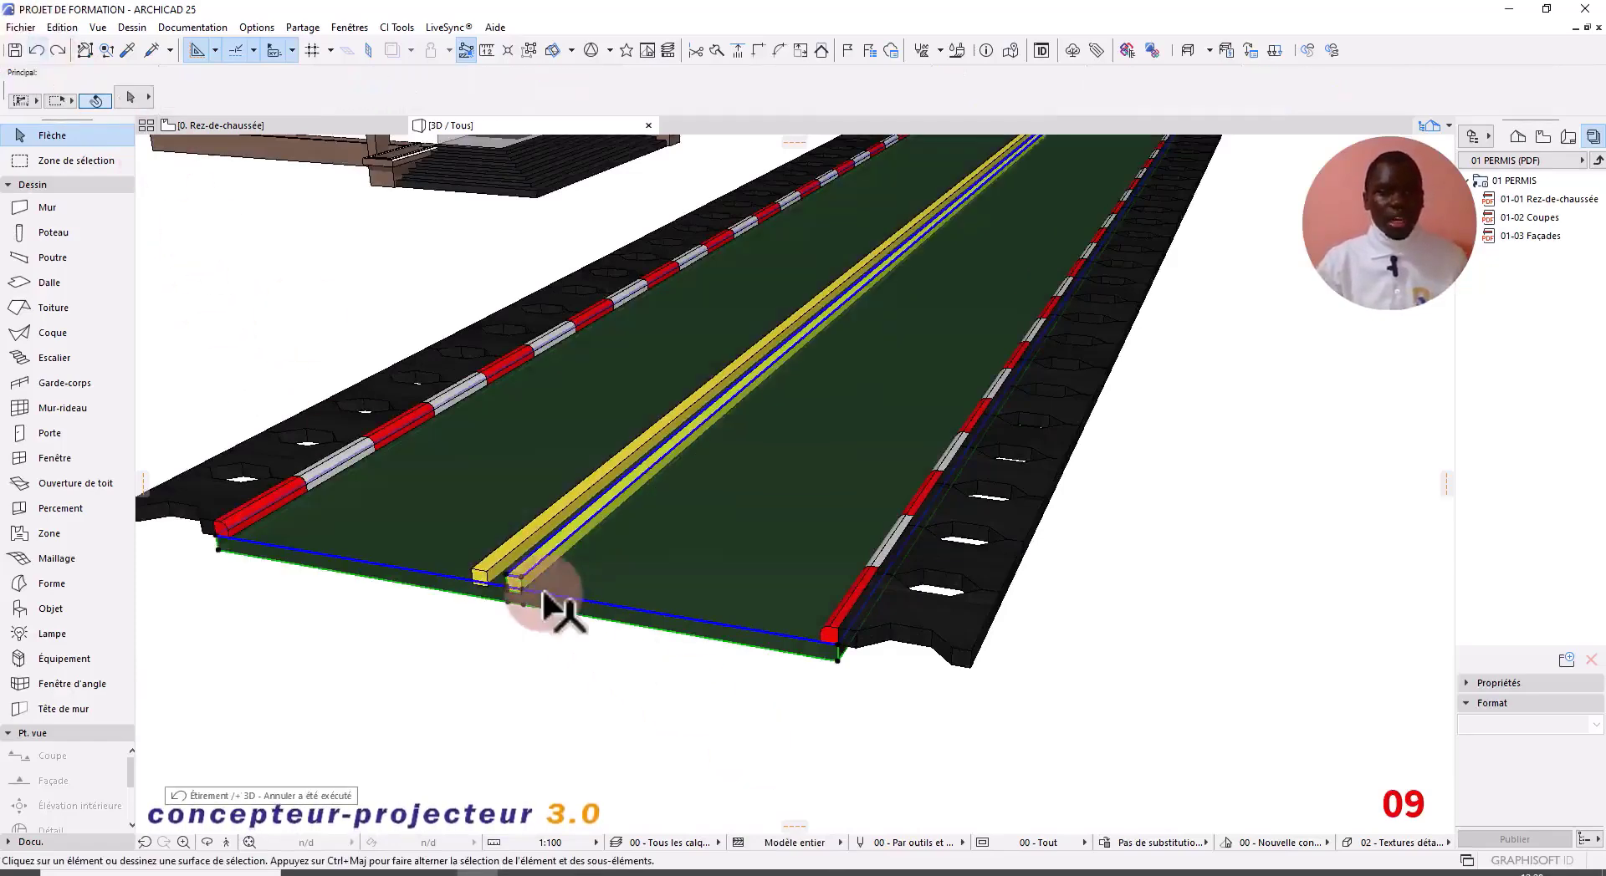
Step: Run a solid element Intersection with both yellow centre strips as targets and the roadway slab as operator
left_click(544, 573)
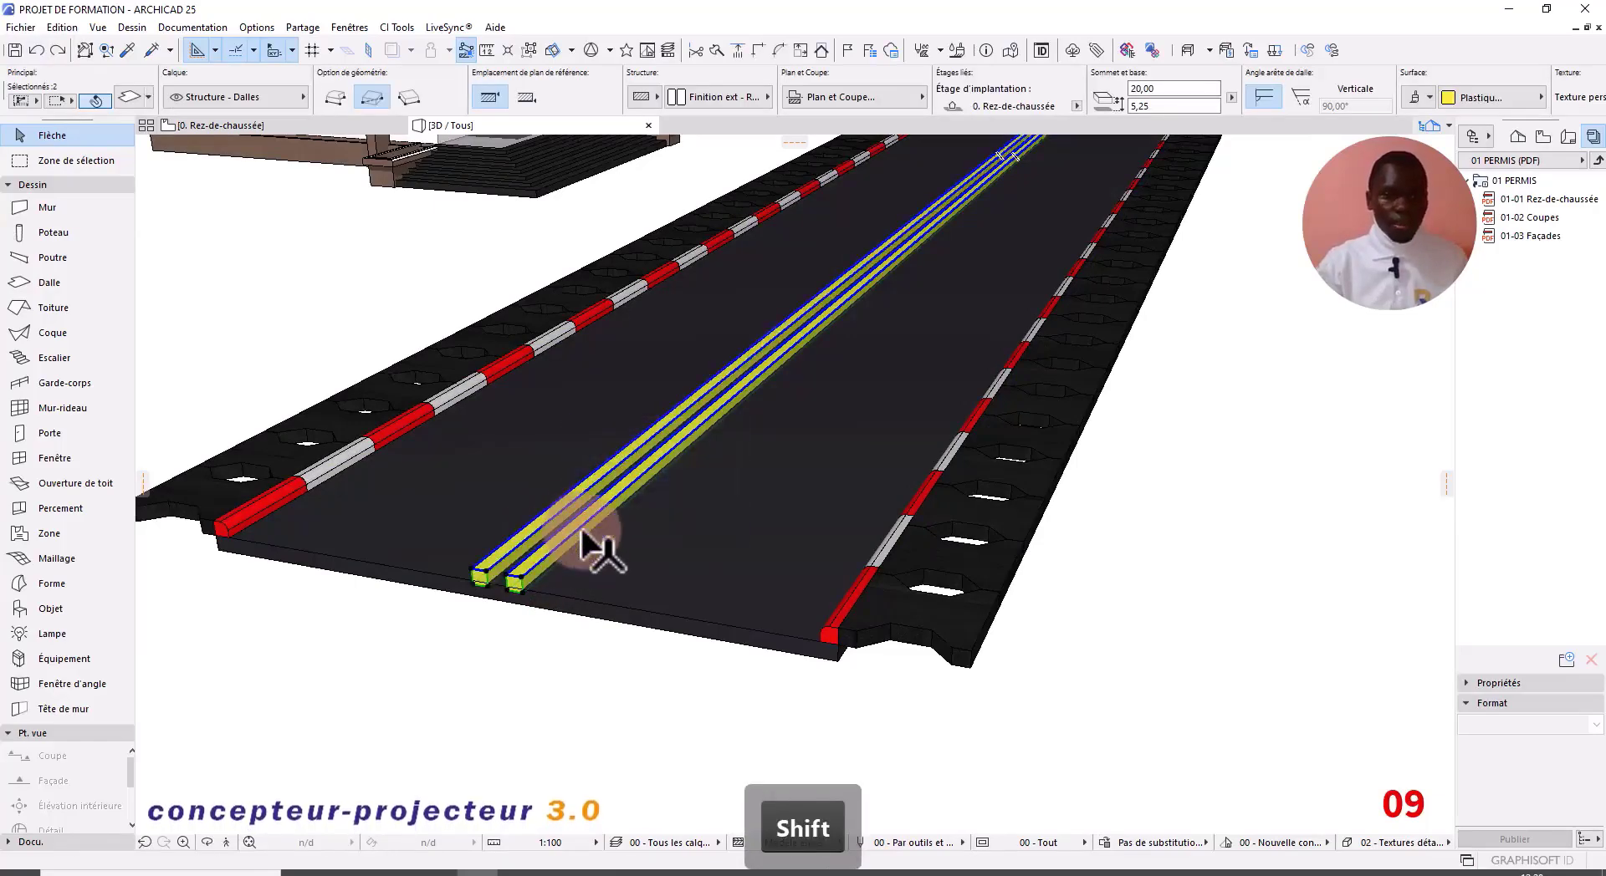
right_click(583, 542)
mouse_move(707, 301)
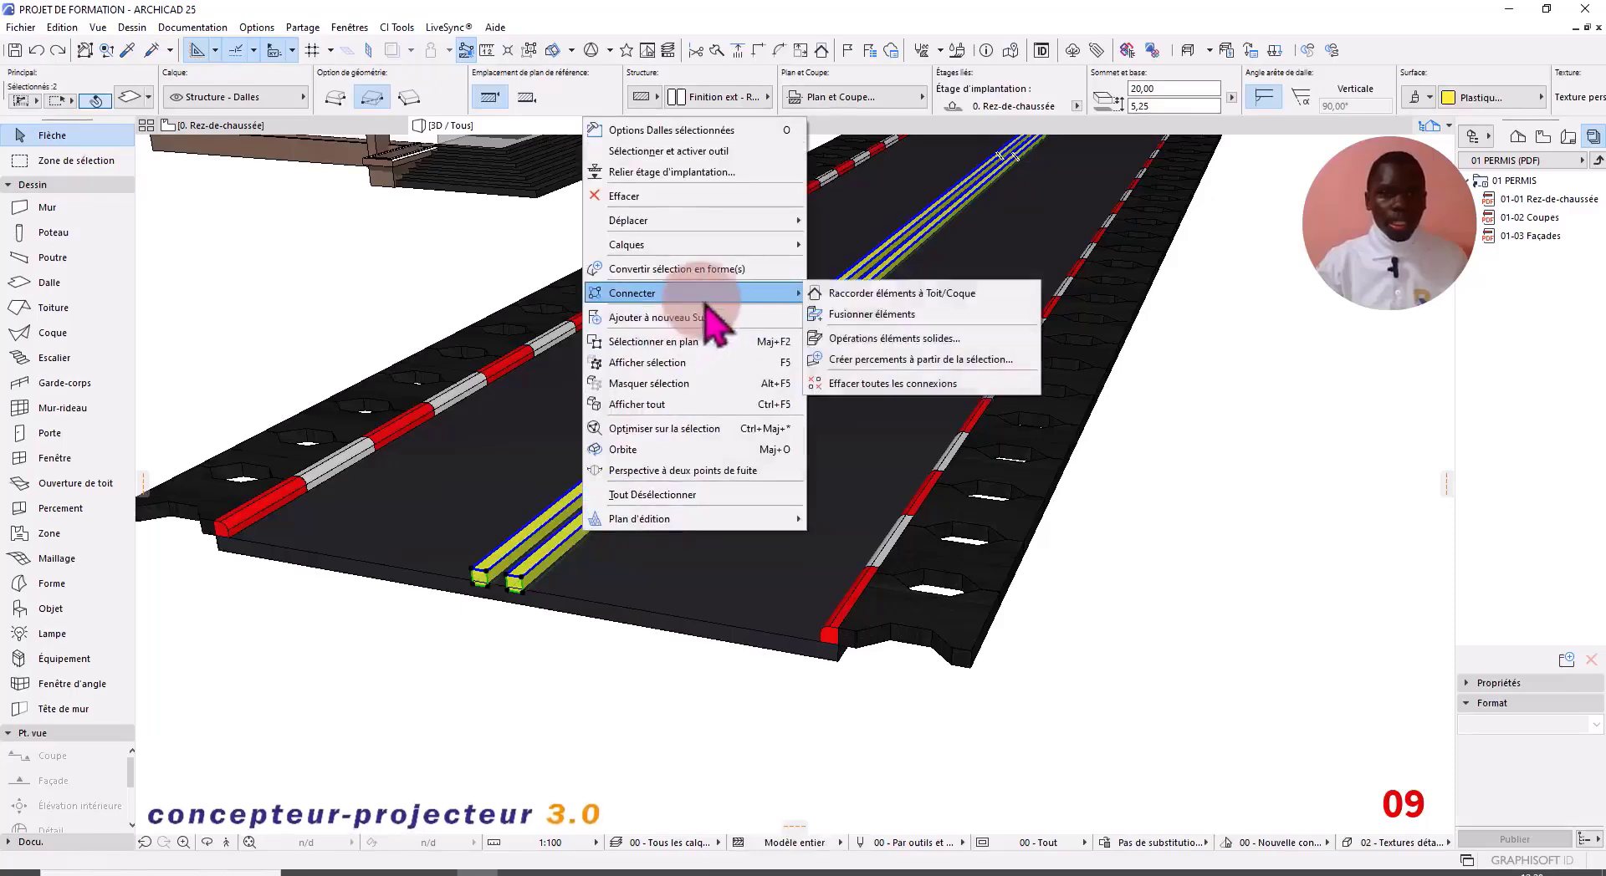
left_click(888, 338)
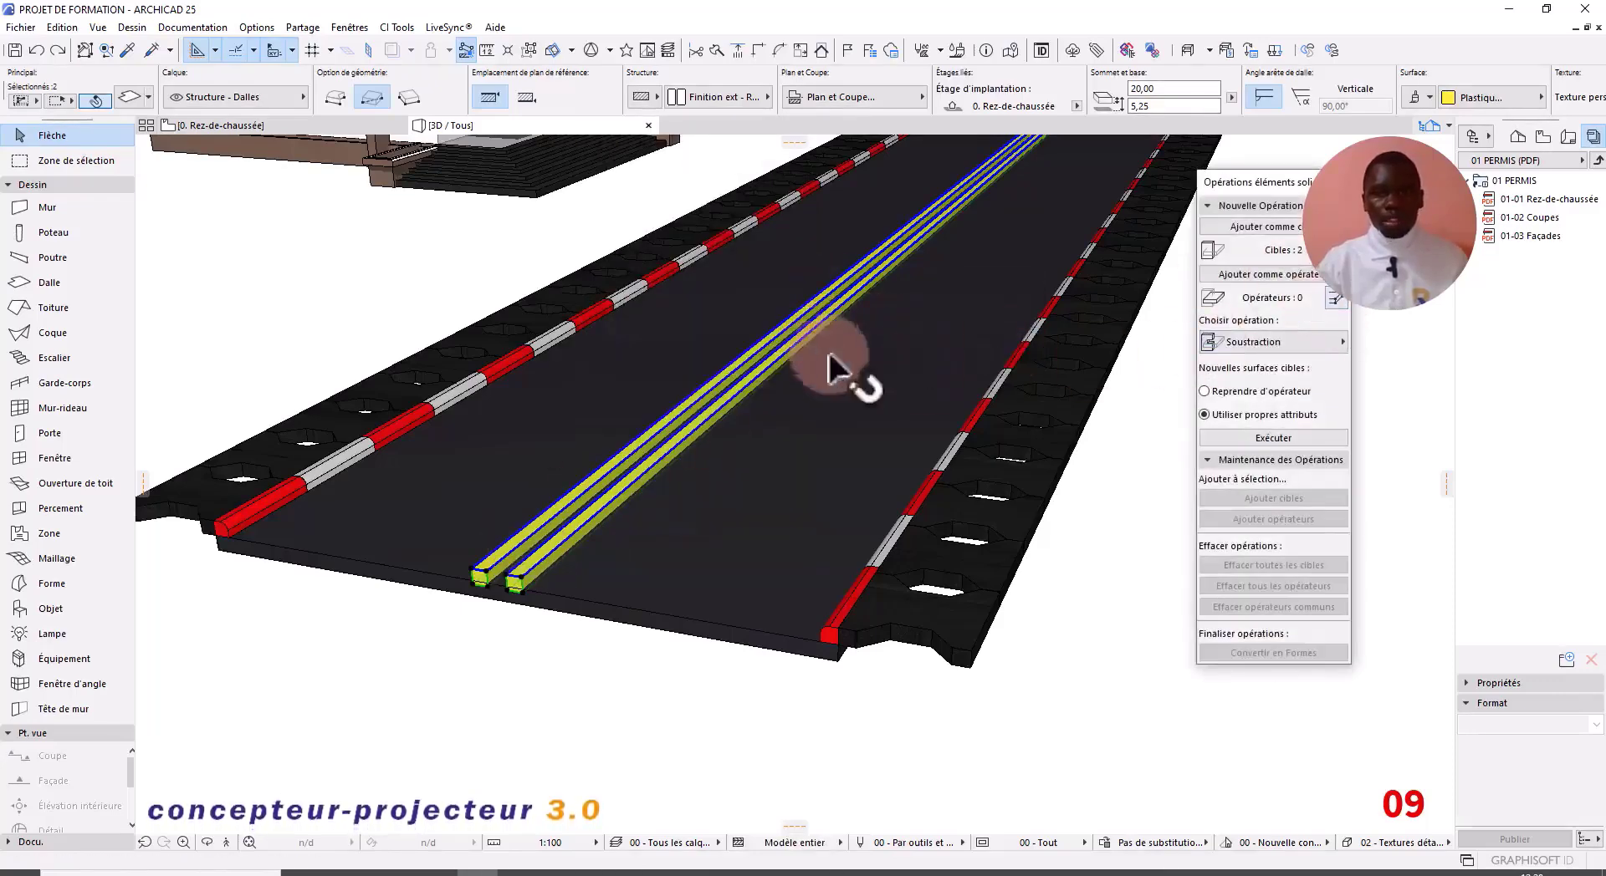
left_click(686, 607)
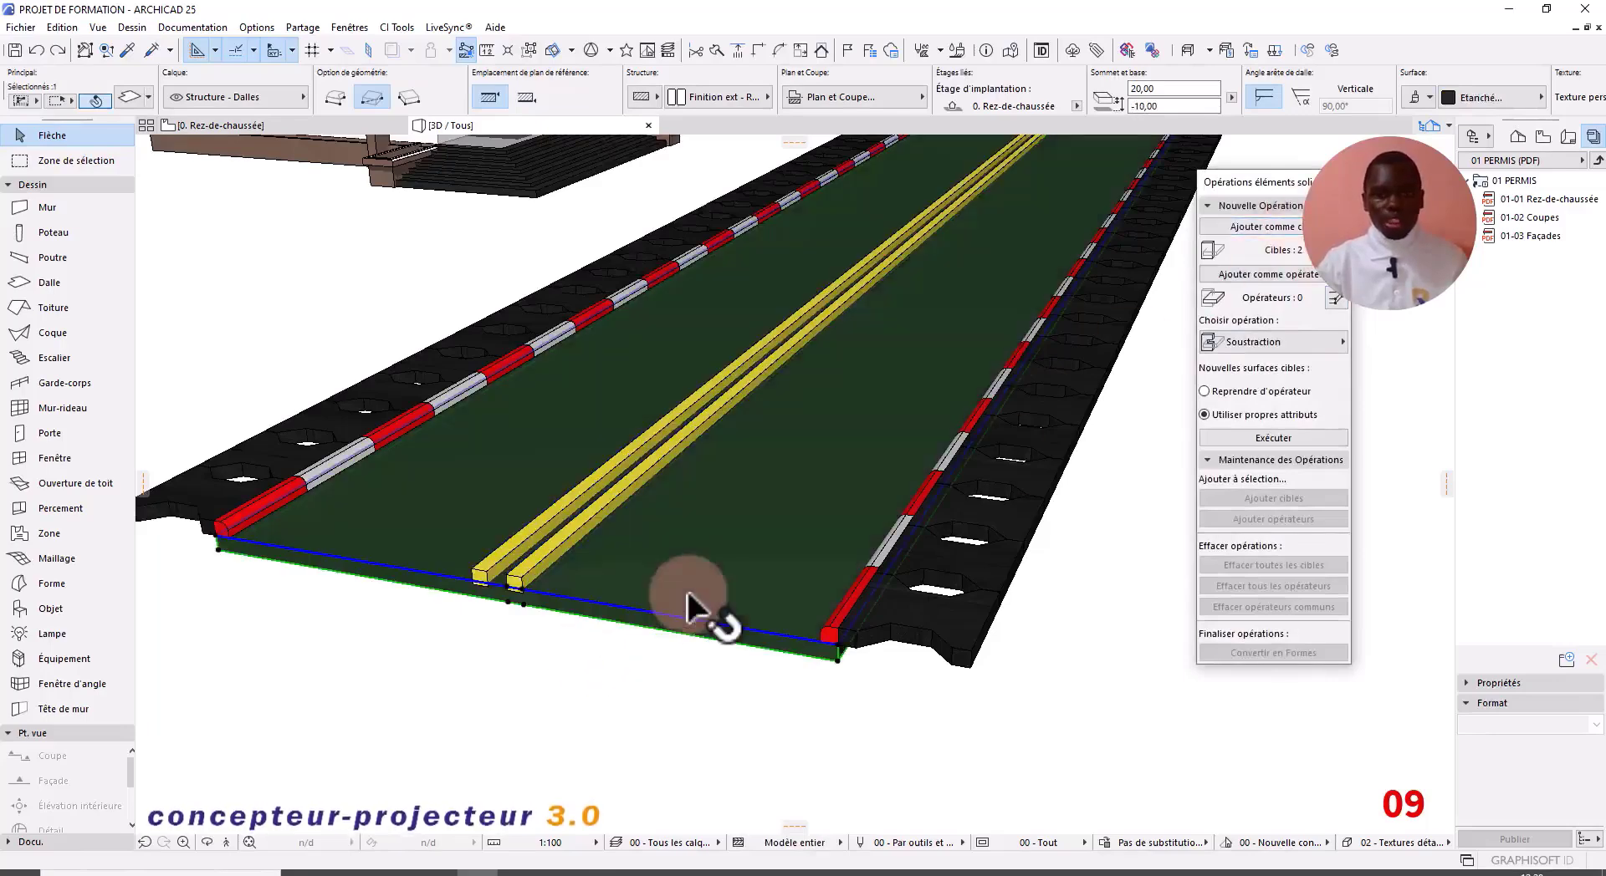
left_click(1296, 280)
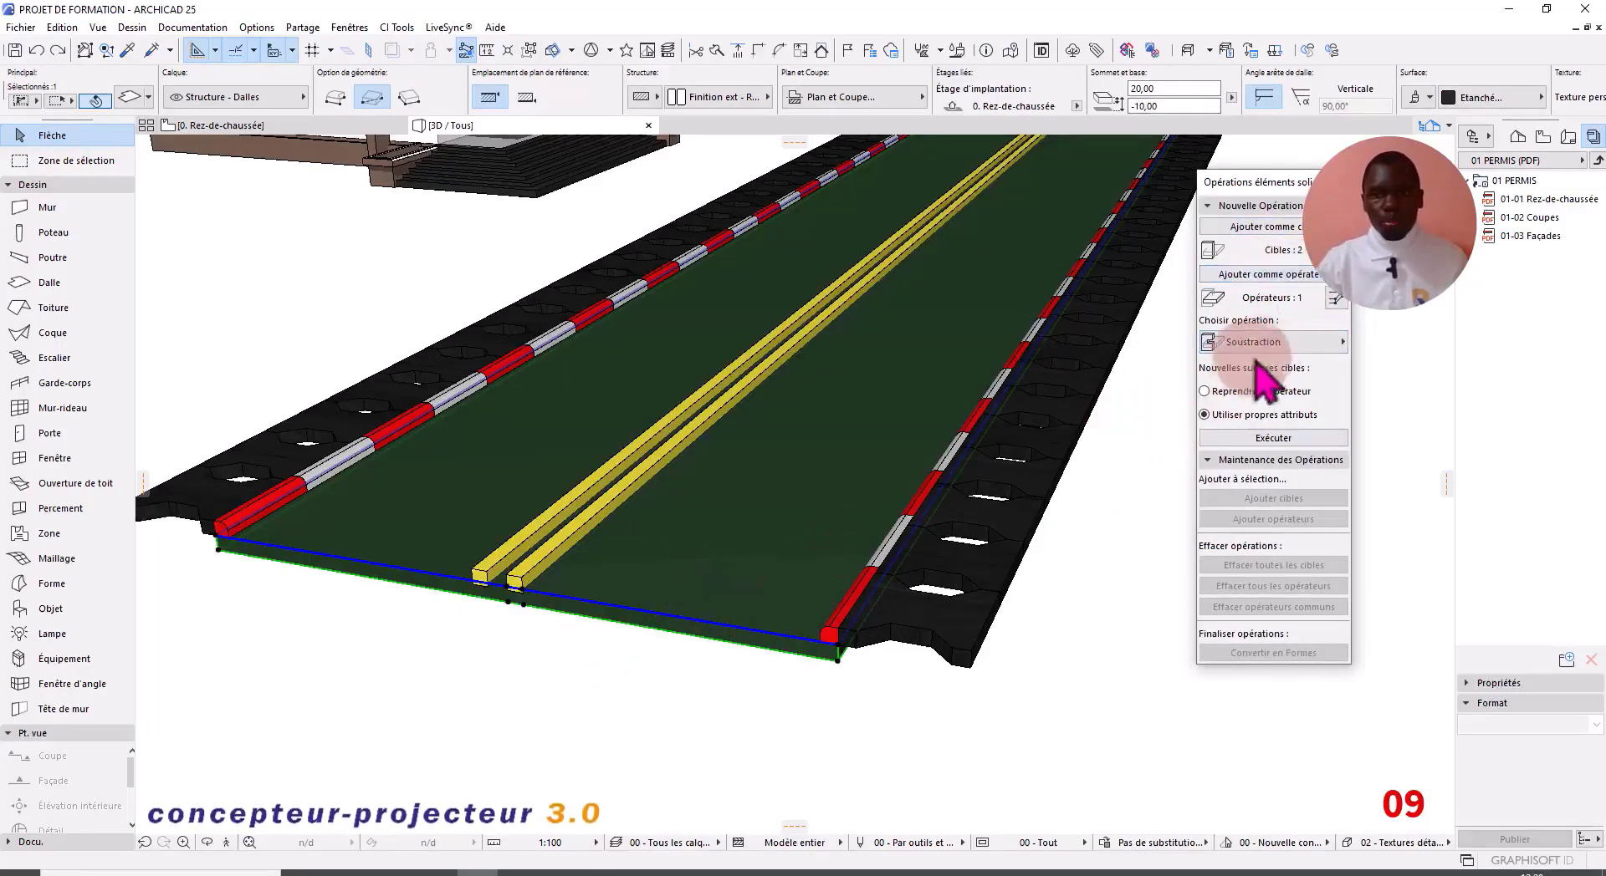
left_click(1286, 343)
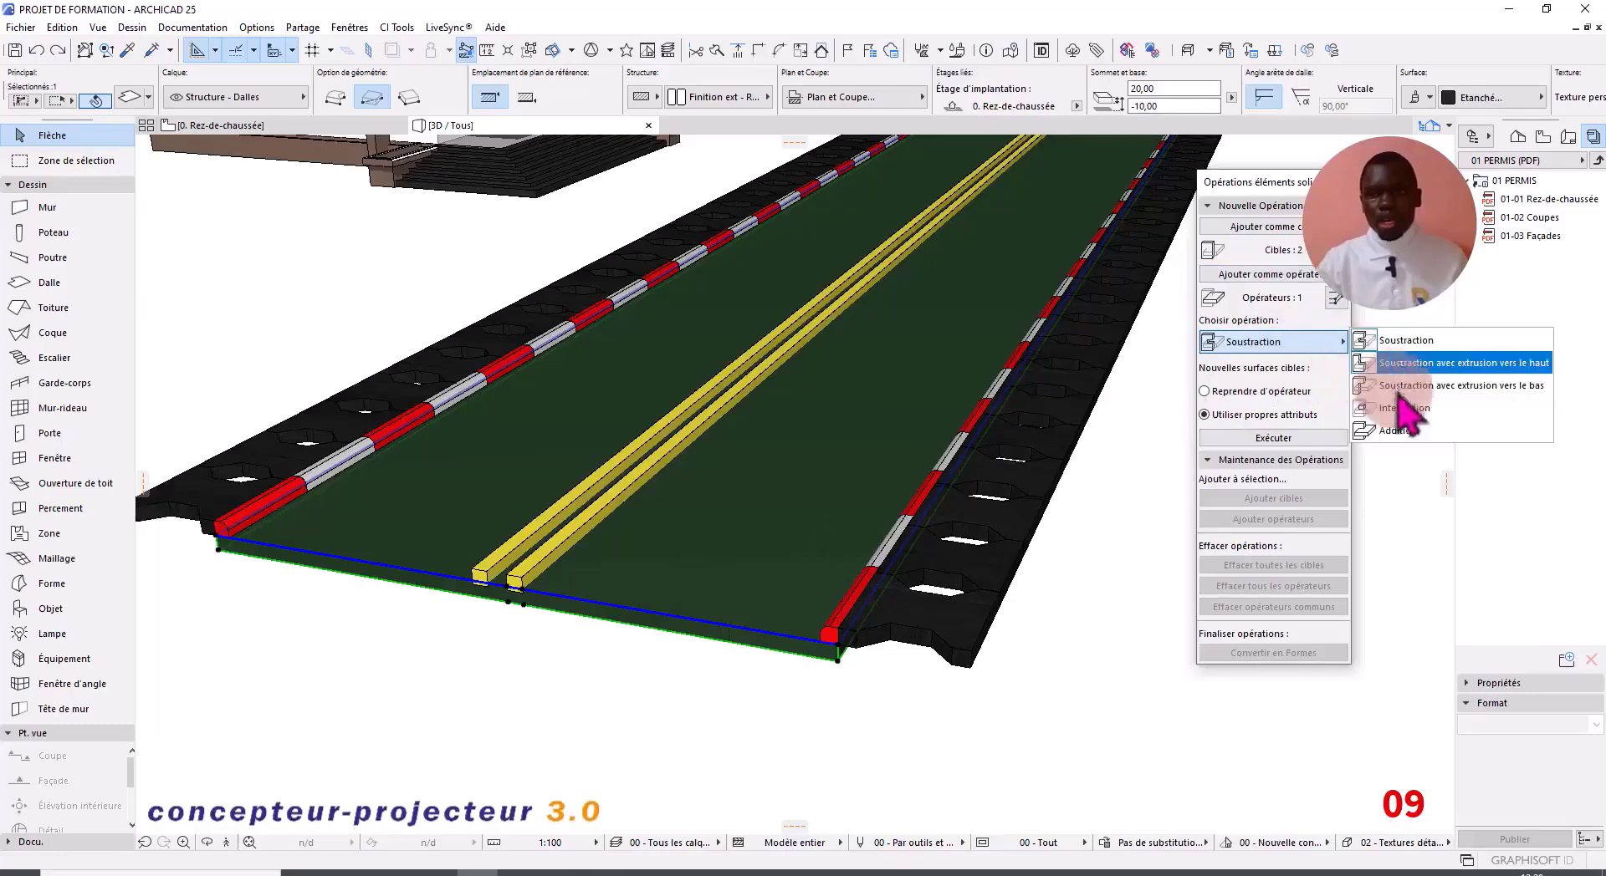
left_click(1409, 409)
left_click(1316, 443)
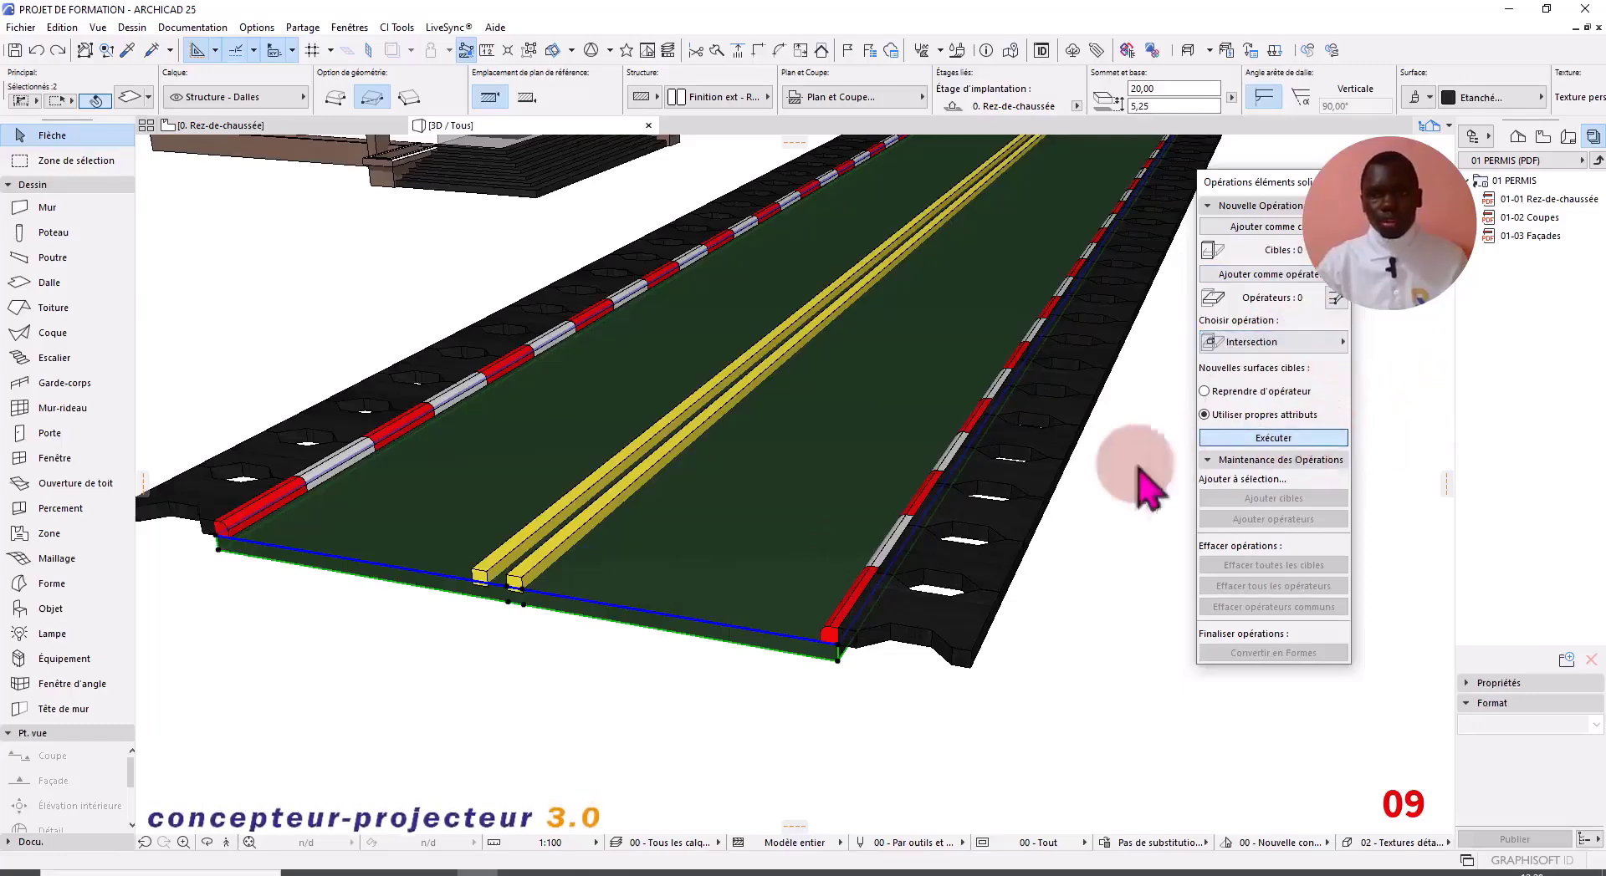
Step: Cut the roadway slab as target with both yellow strips as operators using "Soustraction avec extrusion vers le haut", and clear the selection
scroll(528, 602, "up", 2)
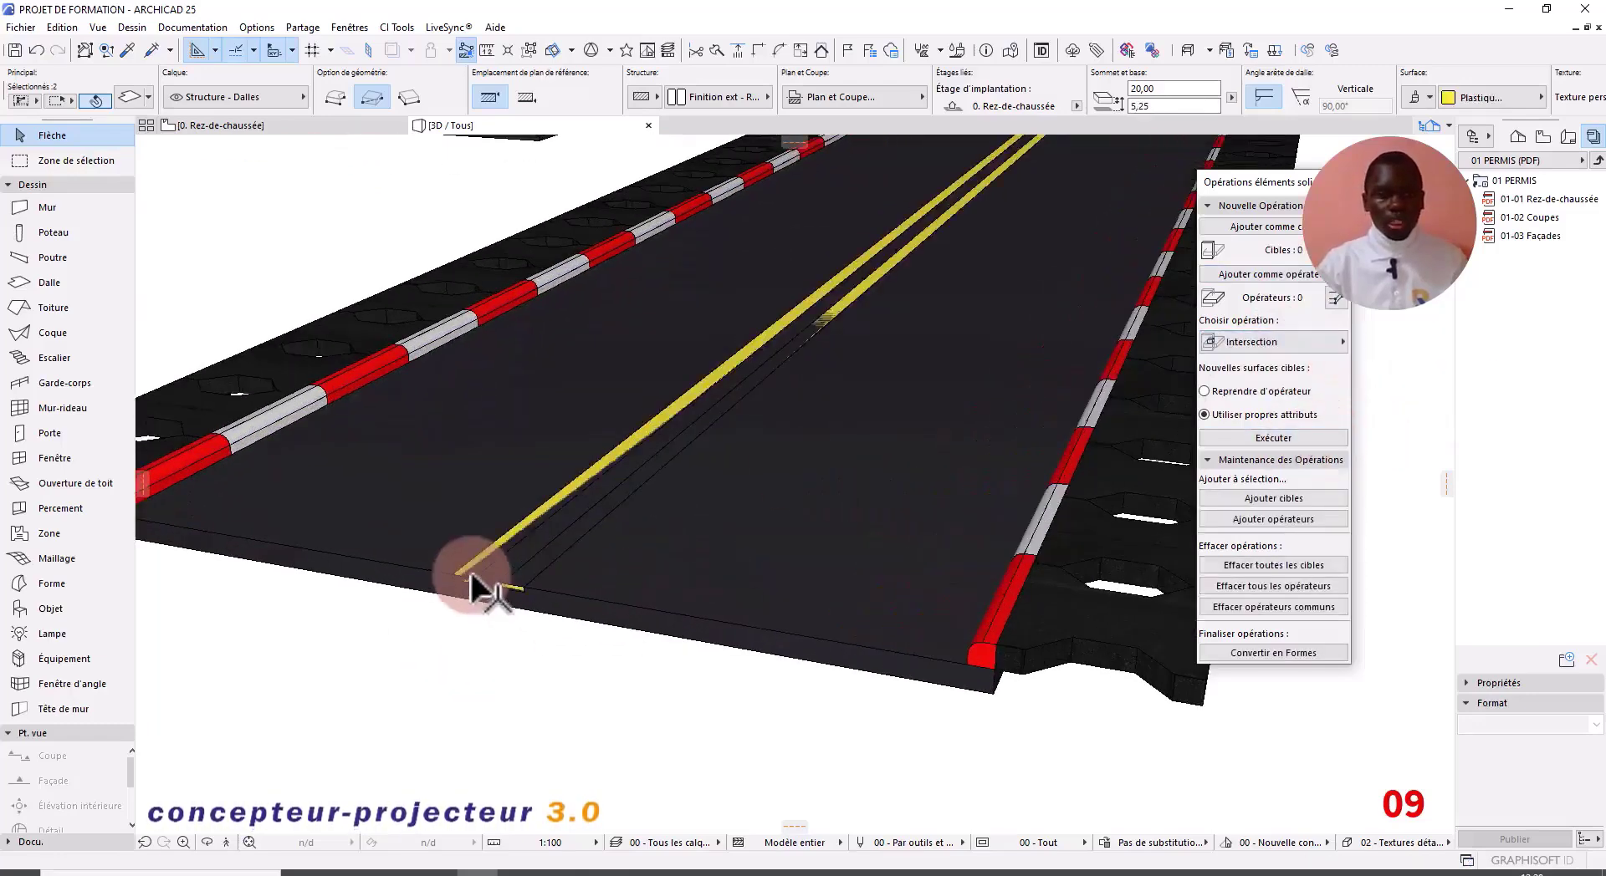
scroll(485, 590, "down", 3)
left_click(468, 574)
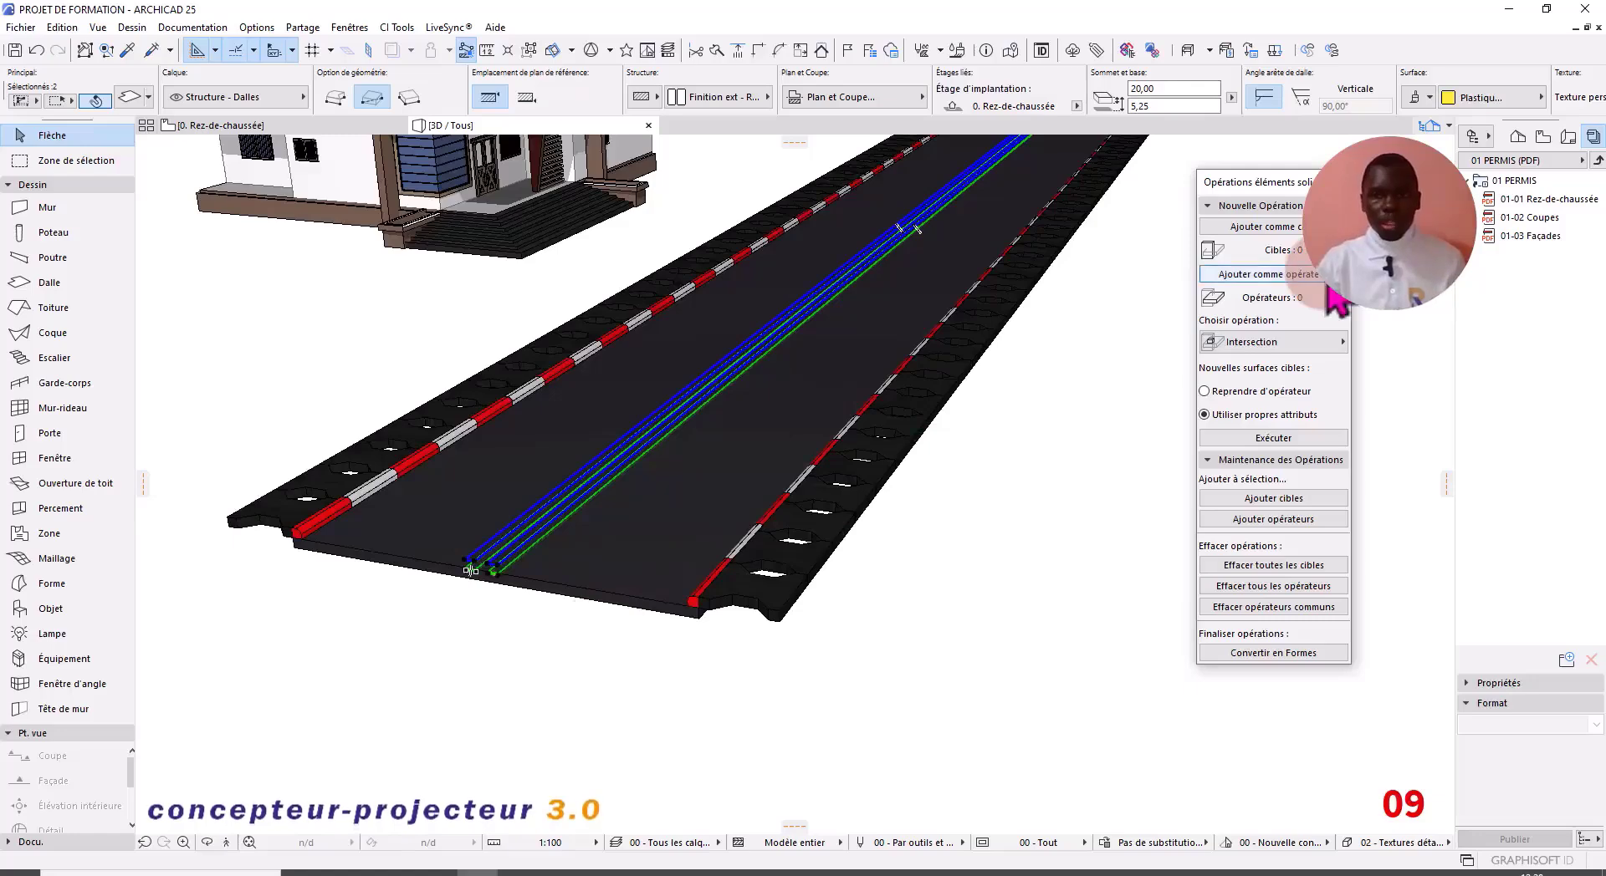
left_click(724, 495)
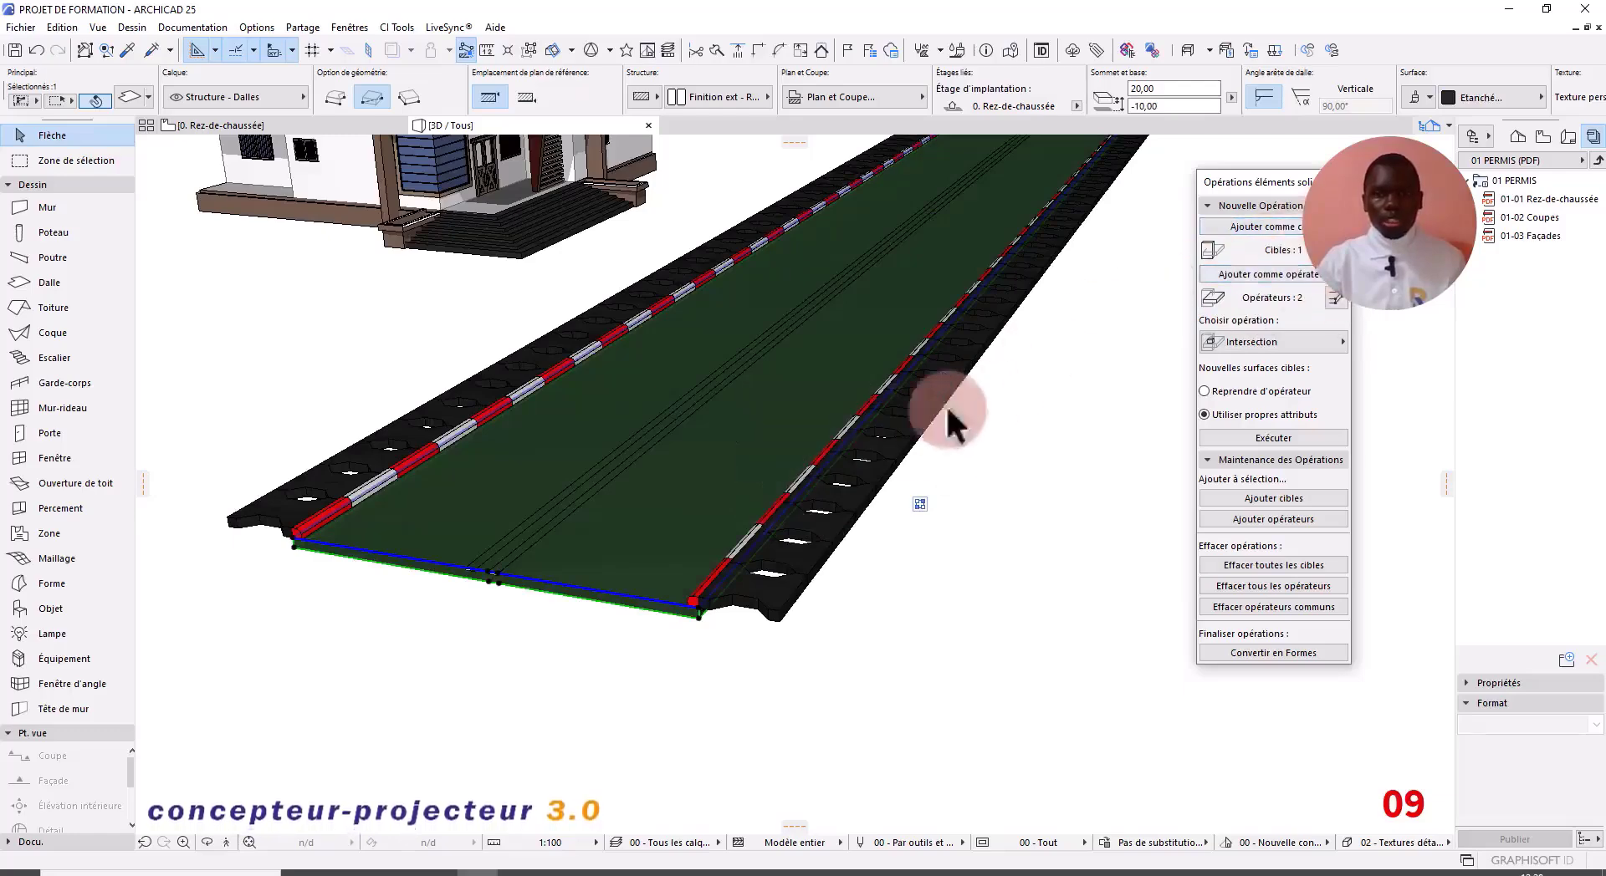
left_click(1320, 339)
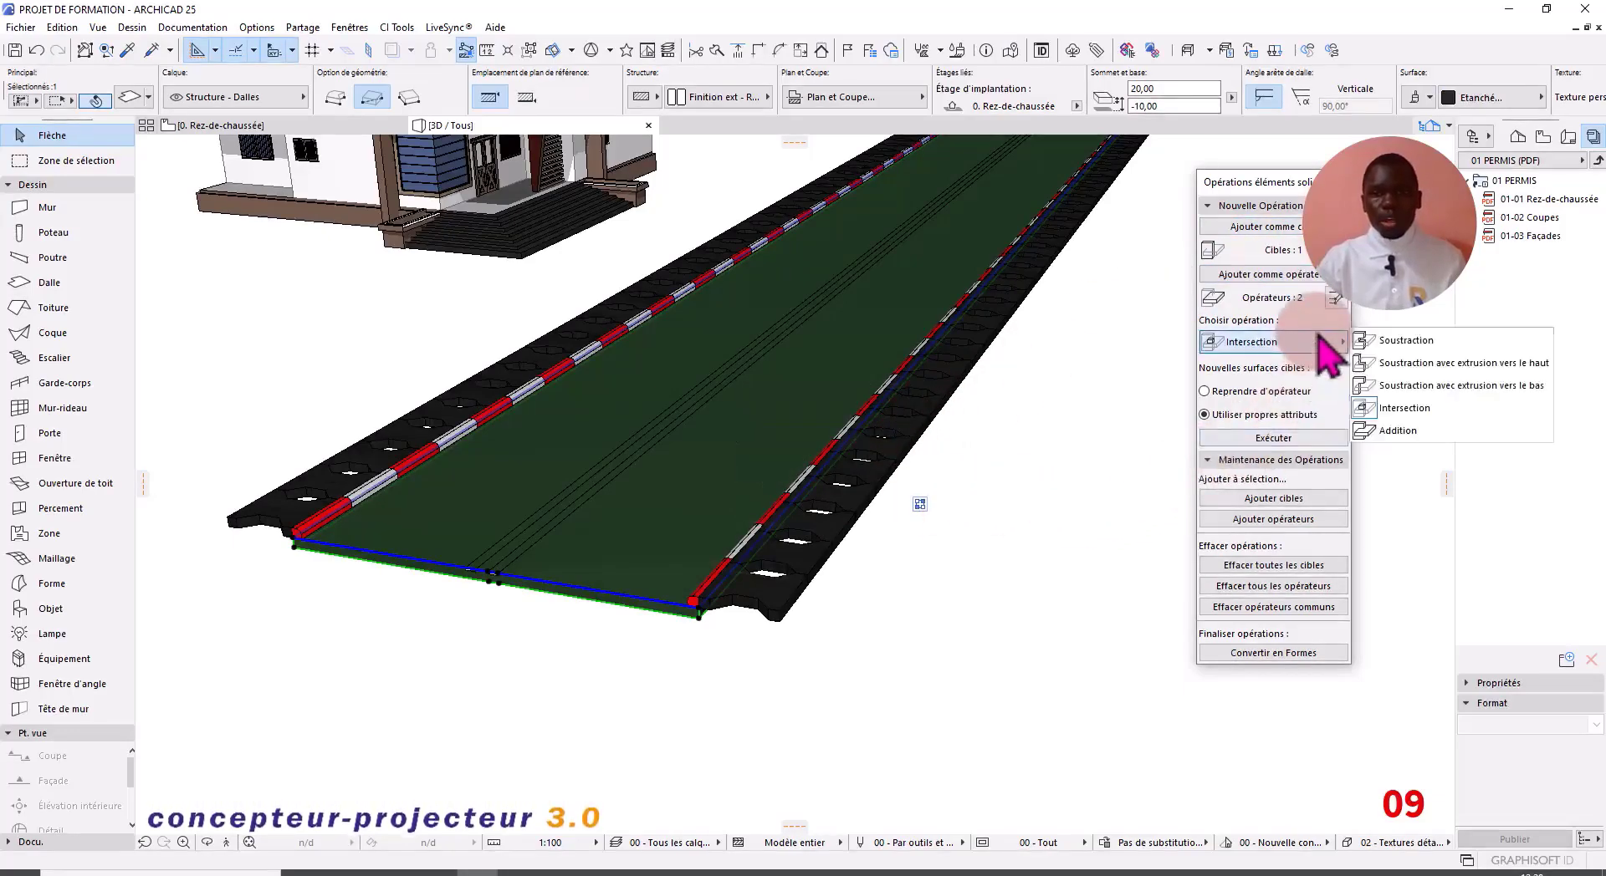
left_click(1405, 362)
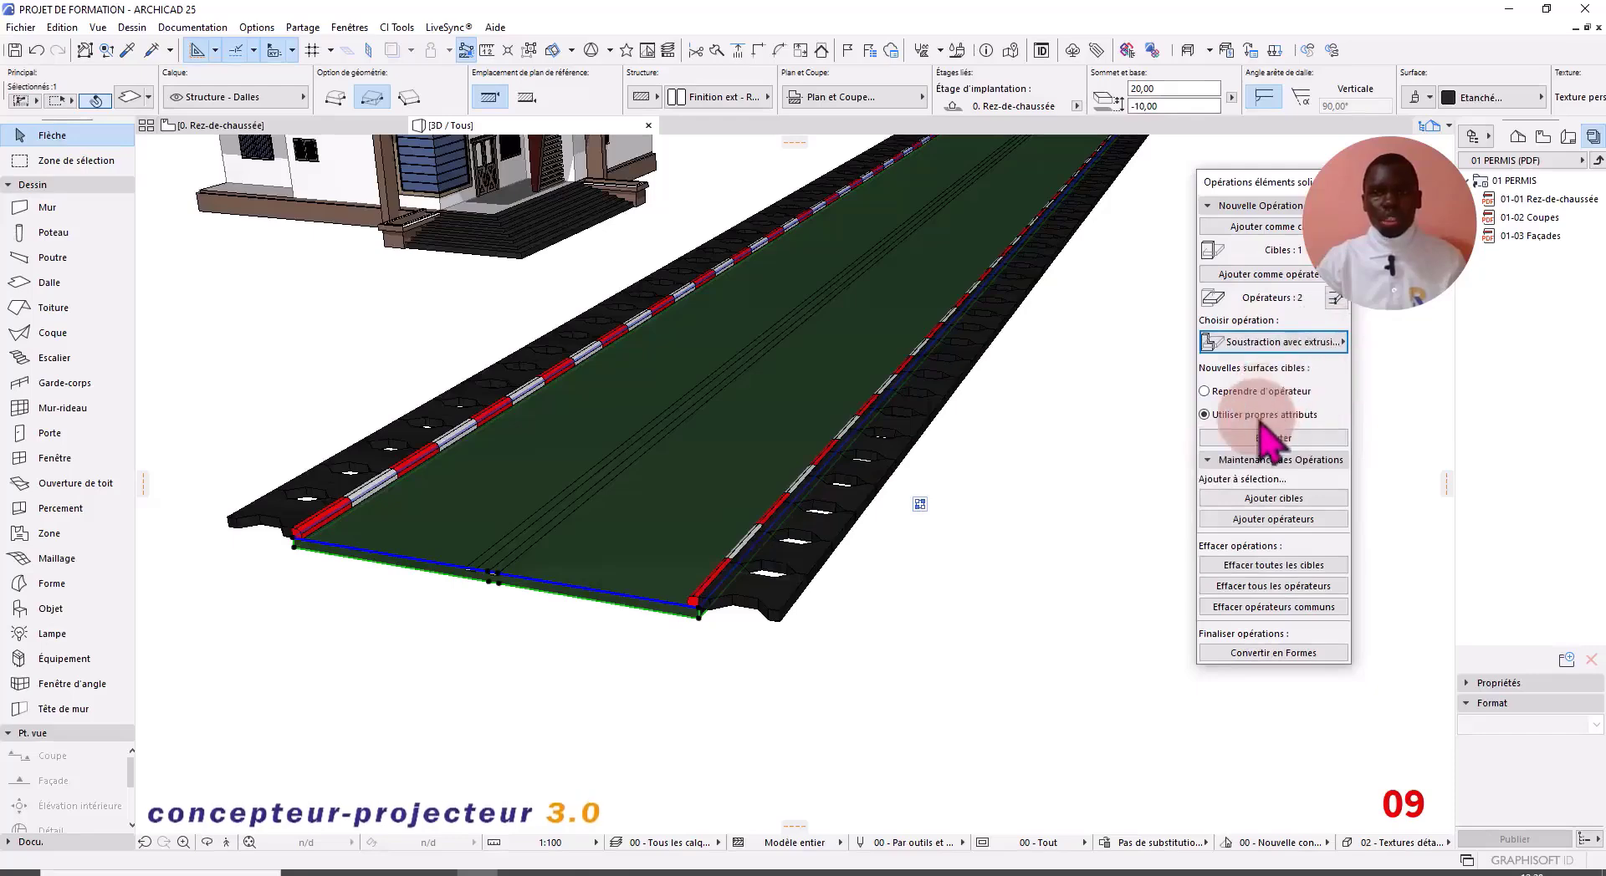
left_click(1250, 440)
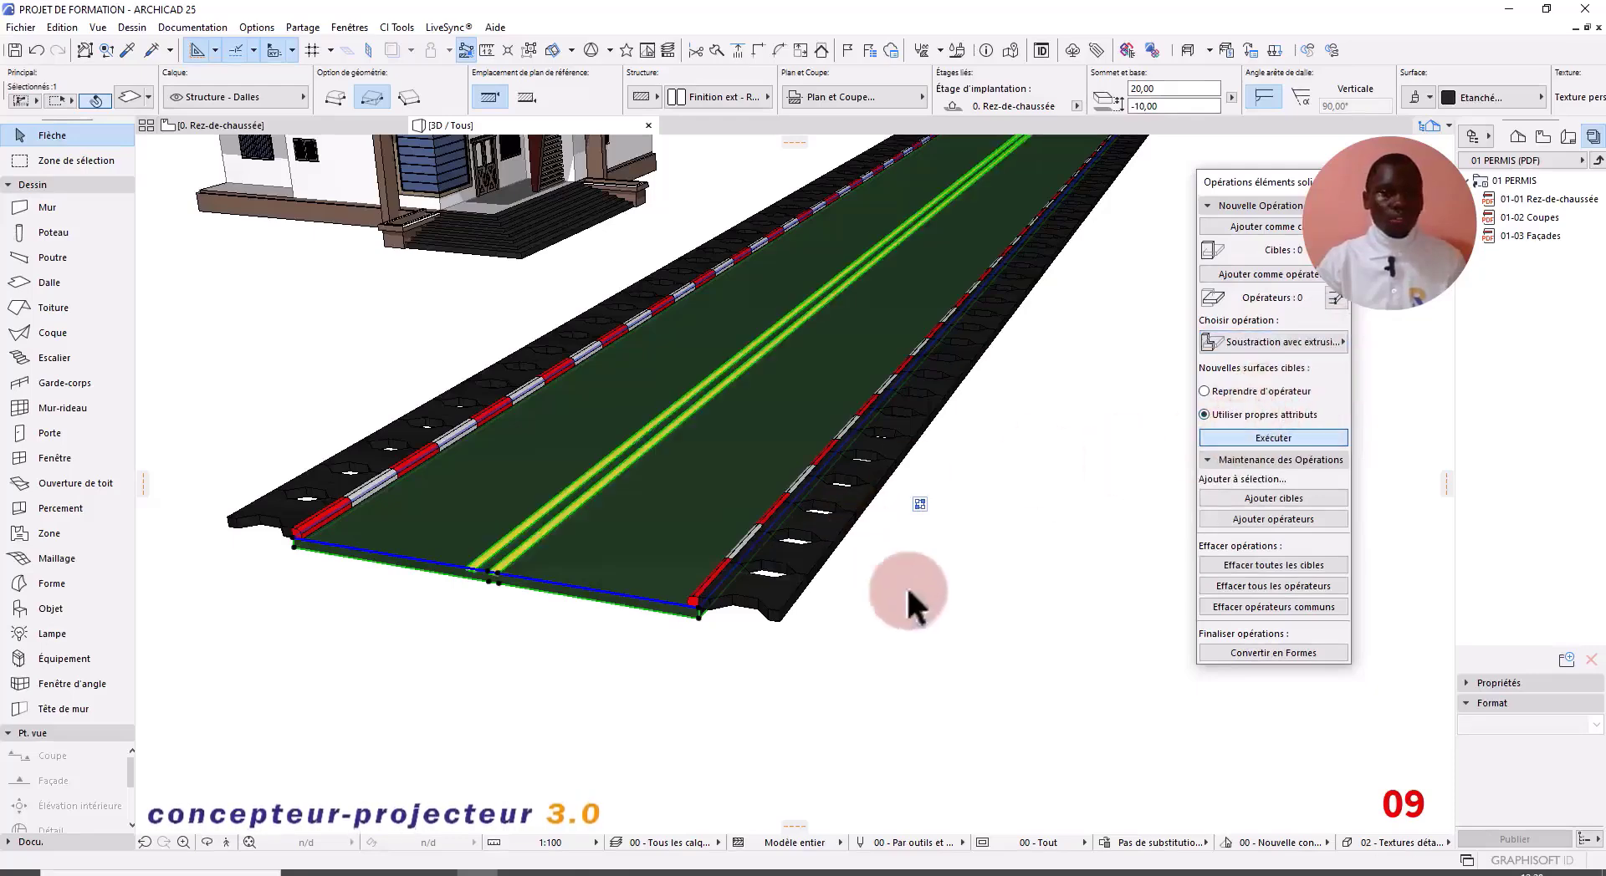
left_click(864, 624)
scroll(560, 524, "up", 8)
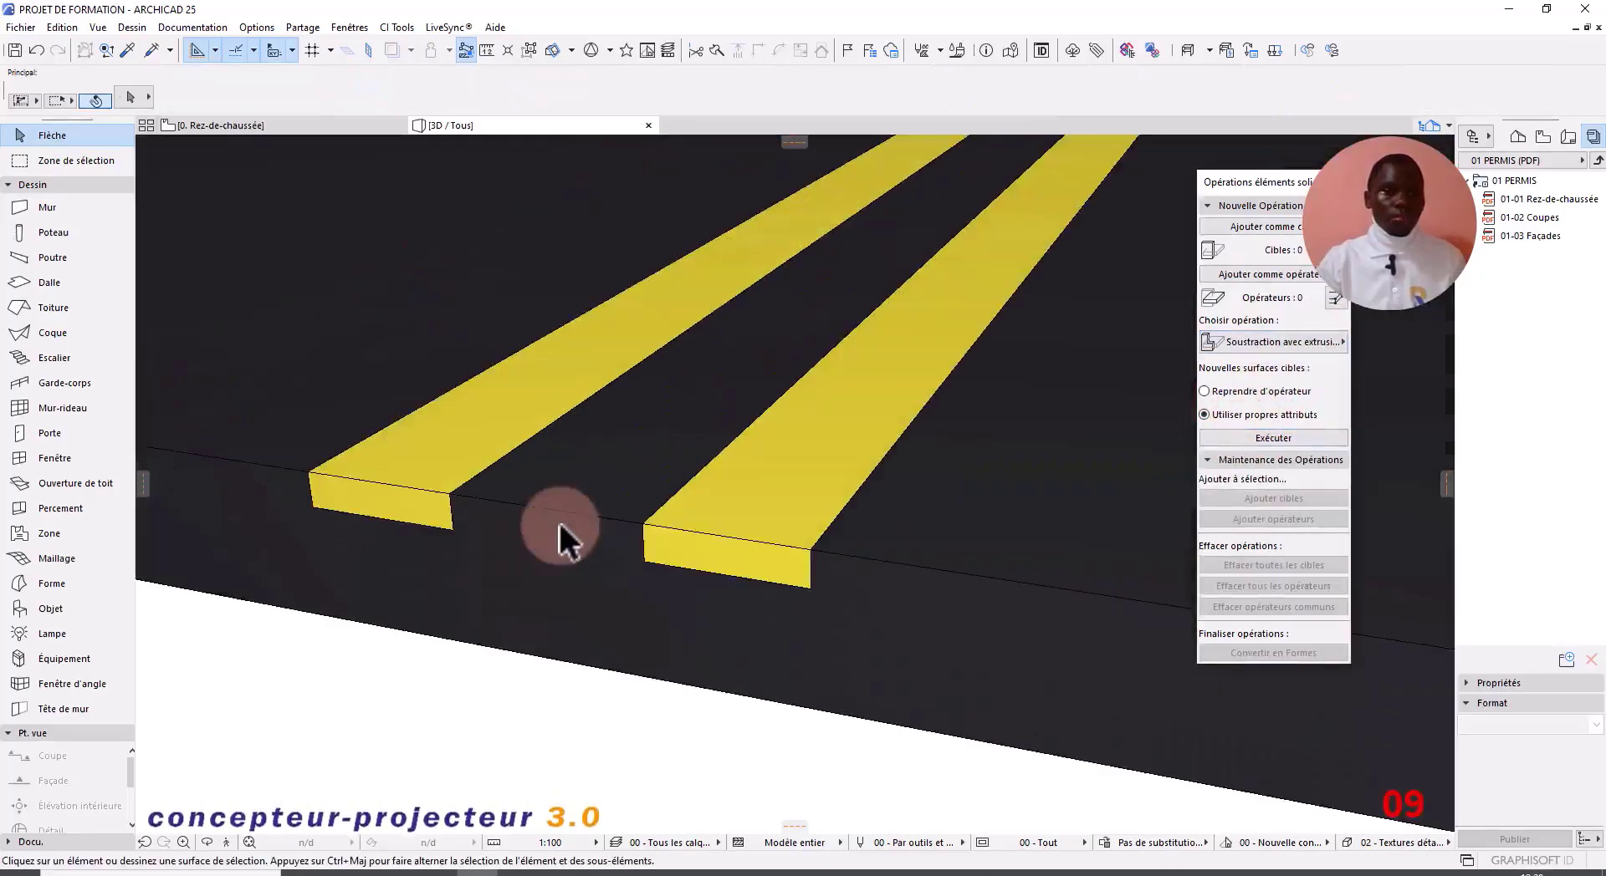
scroll(577, 535, "down", 5)
middle_click_drag(591, 548, 845, 485, "shift")
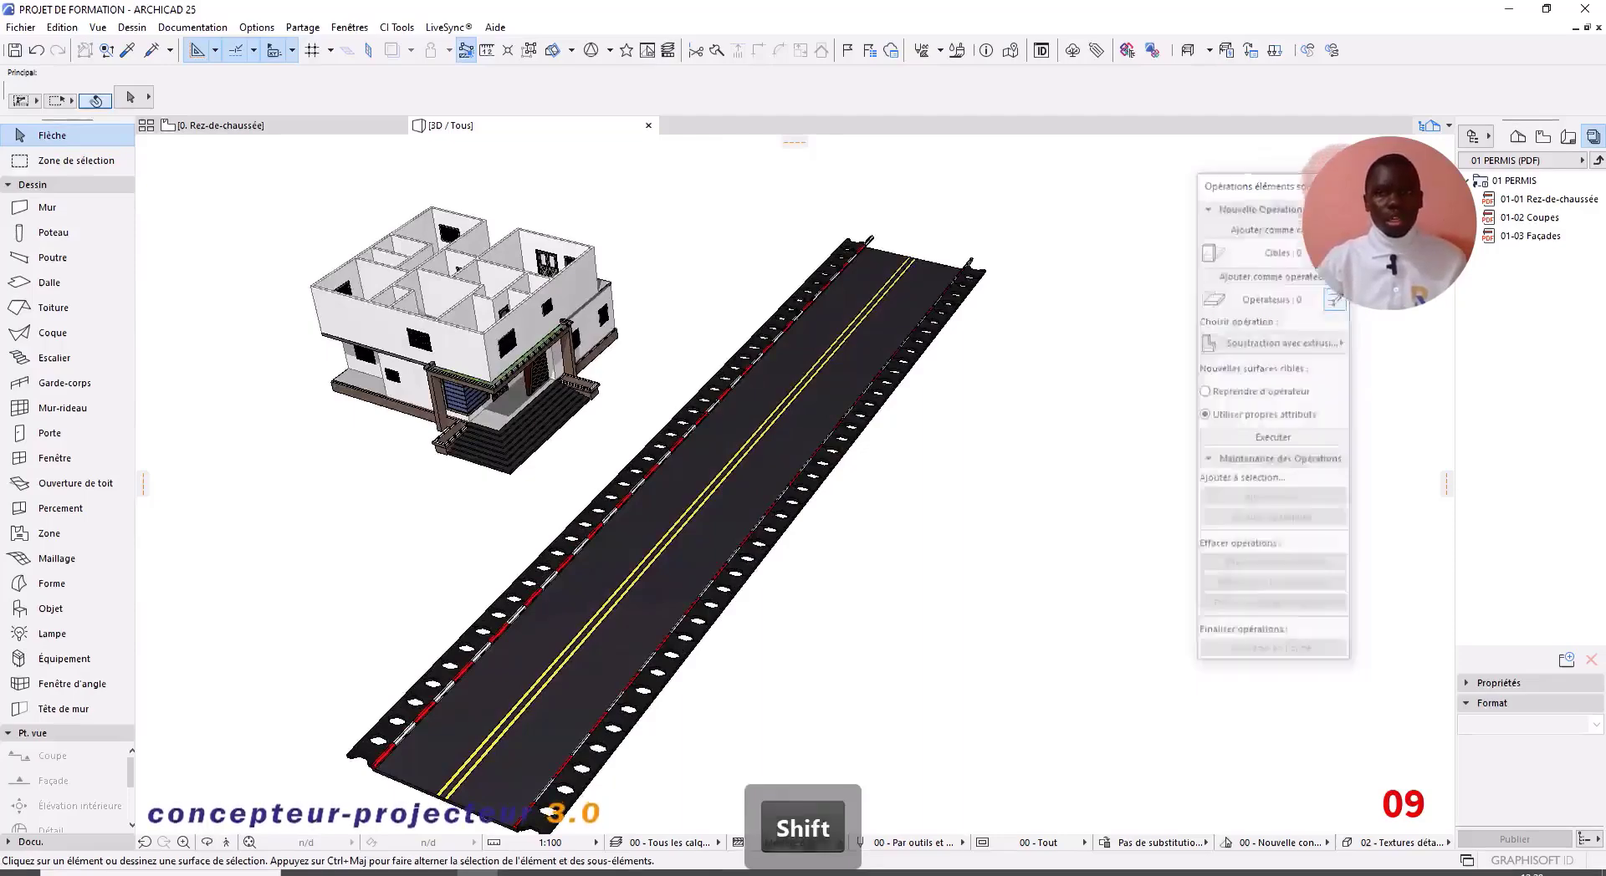
Step: Review the house's front facade beside the road in 3D and switch to the Rez-de-chaussée floor plan
middle_click_drag(832, 348, 750, 531, "shift")
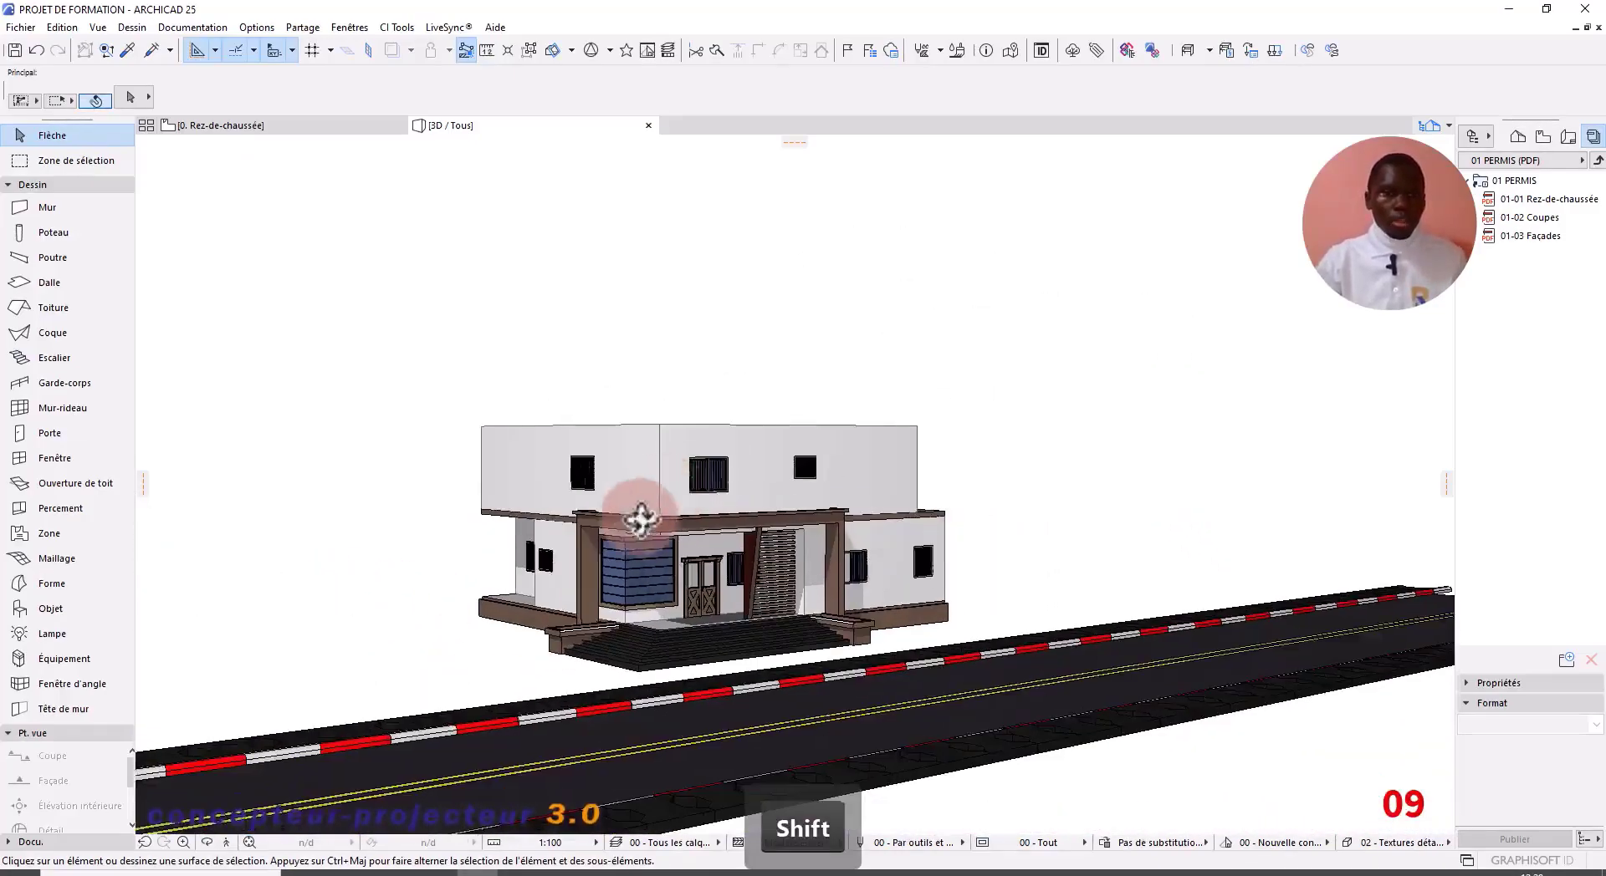
middle_click_drag(638, 523, 696, 525, "shift")
scroll(782, 560, "up", 5, "shift")
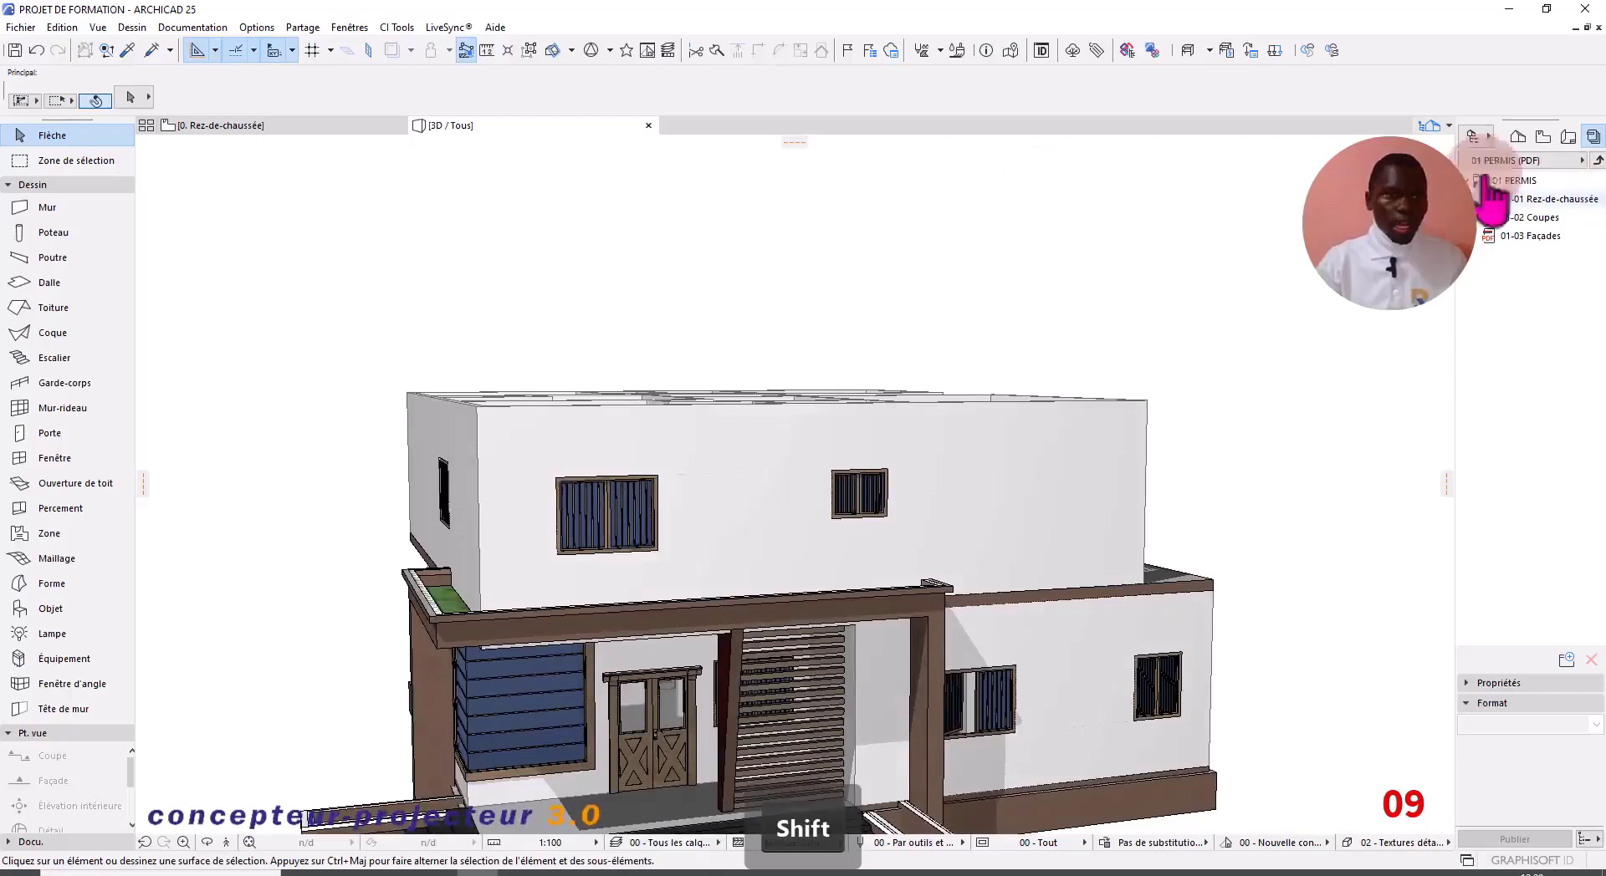
left_click(255, 127)
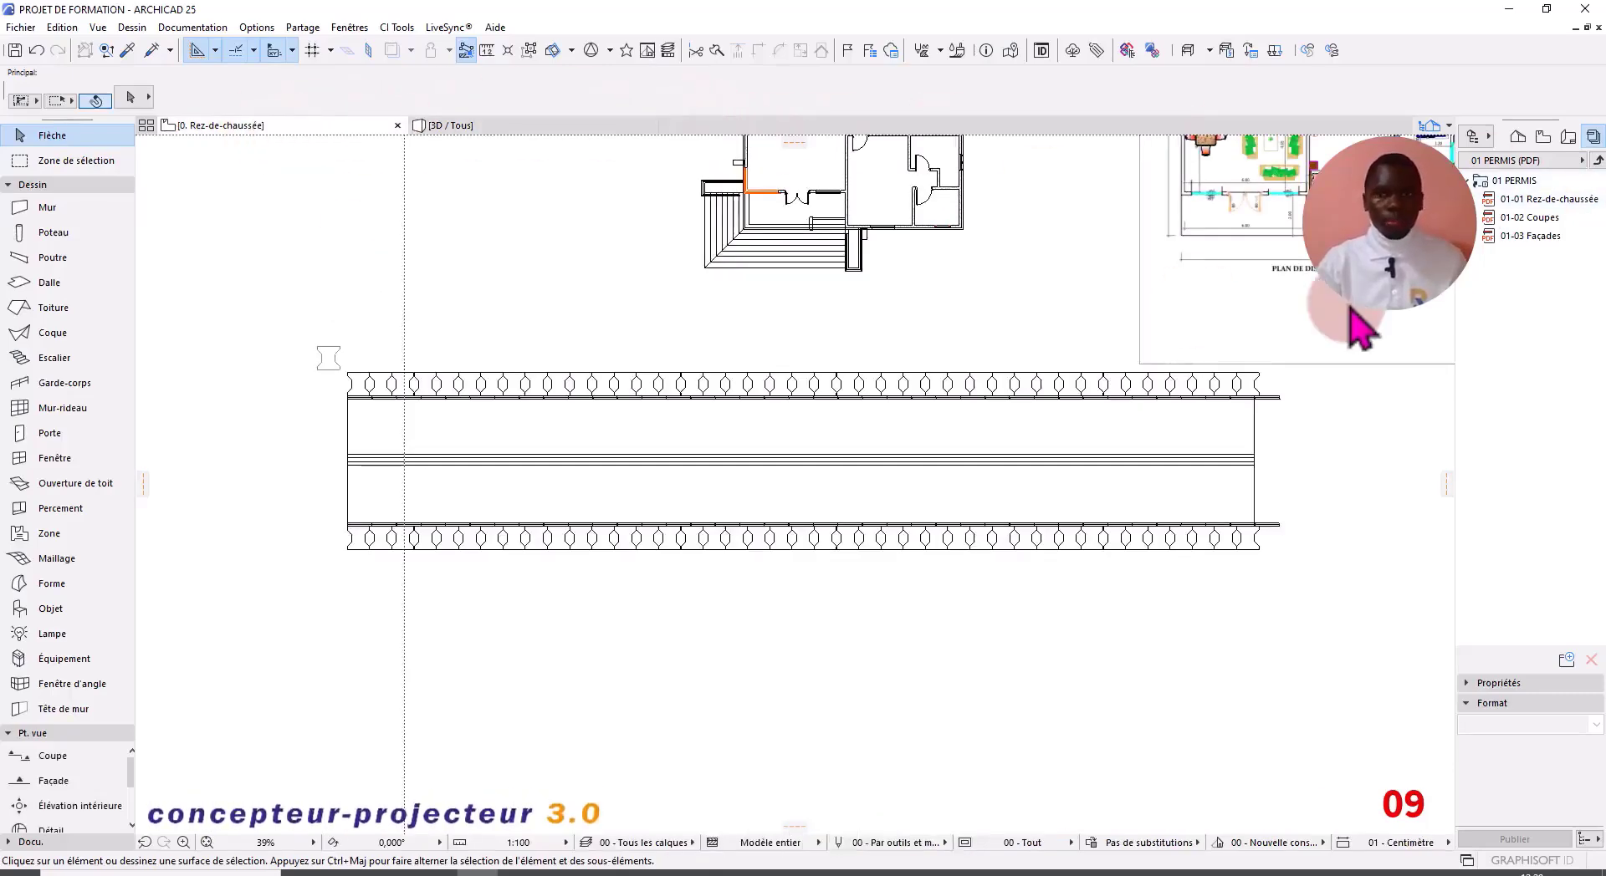